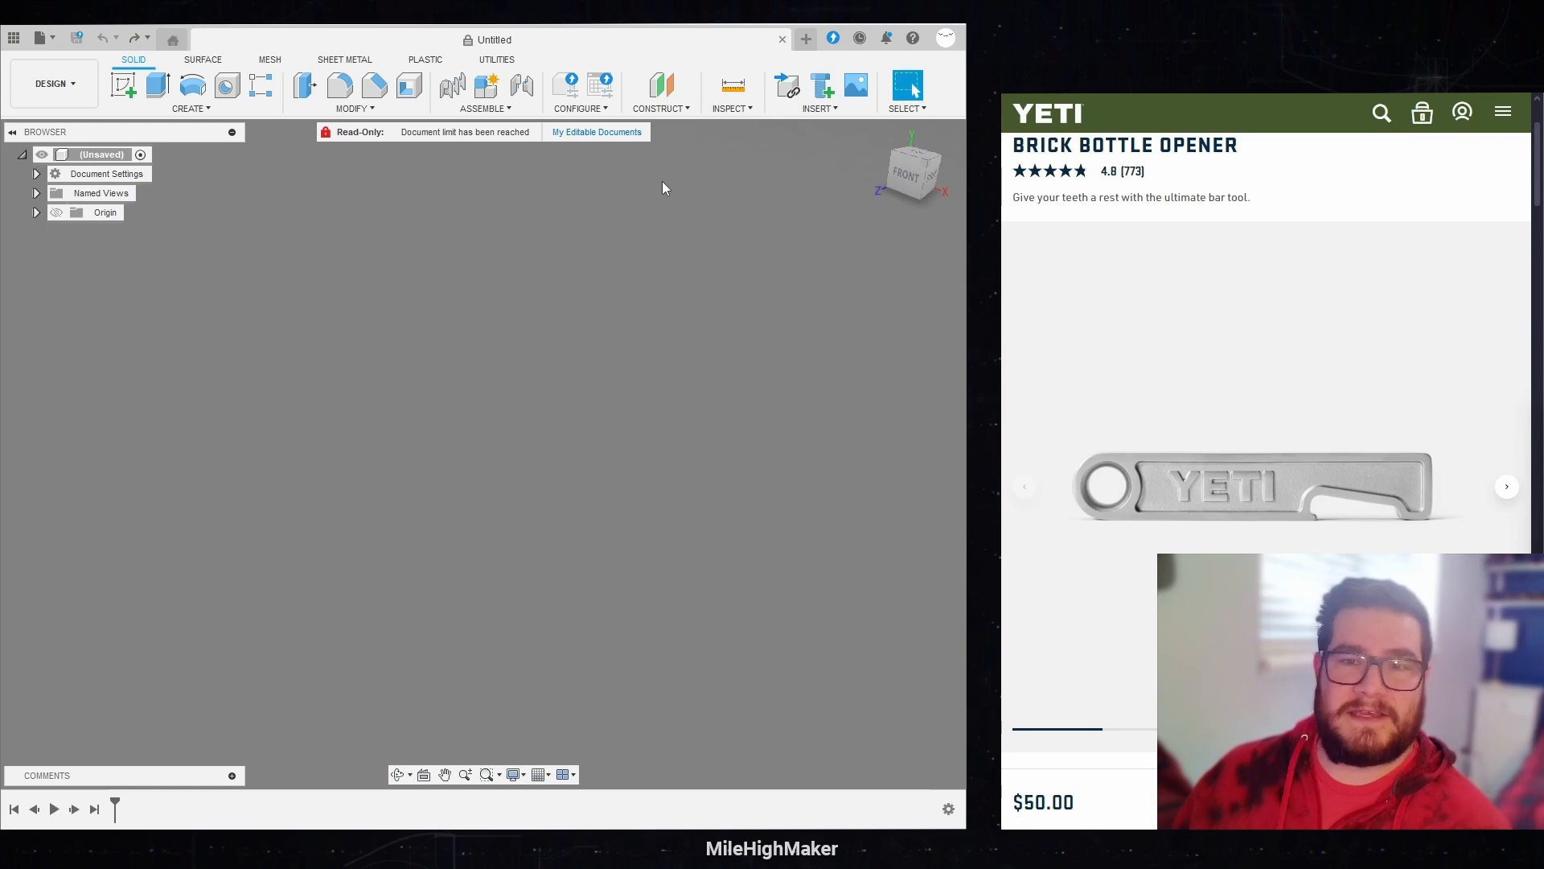
# Step: Add a user parameter named OpenerWidth with inches as its unit
pyautogui.click(355, 108)
pyautogui.click(380, 475)
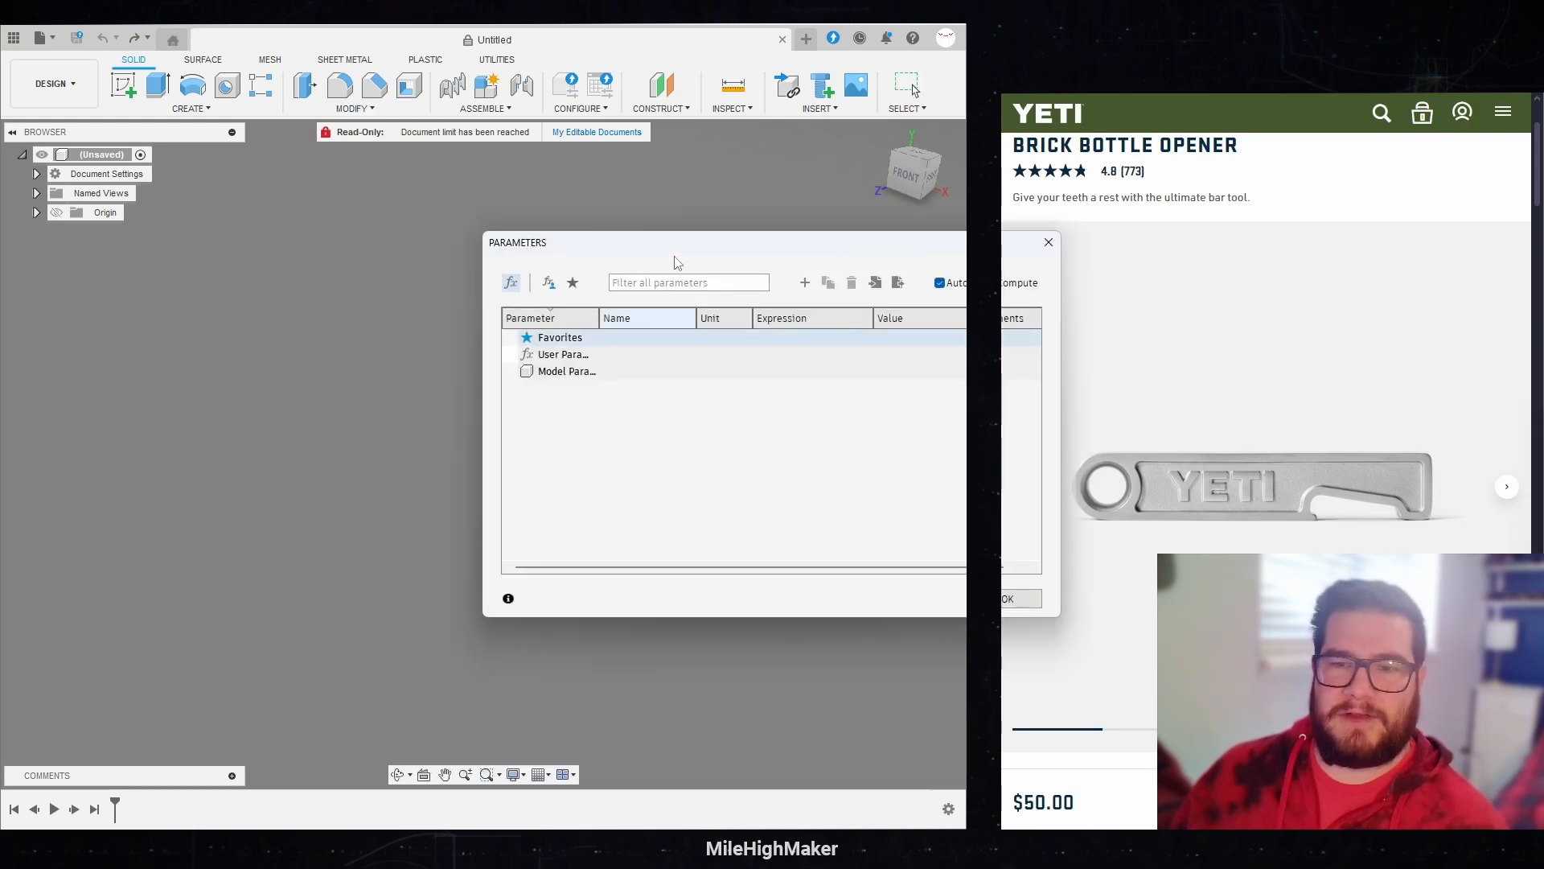
pyautogui.moveTo(635, 250); pyautogui.dragTo(452, 257)
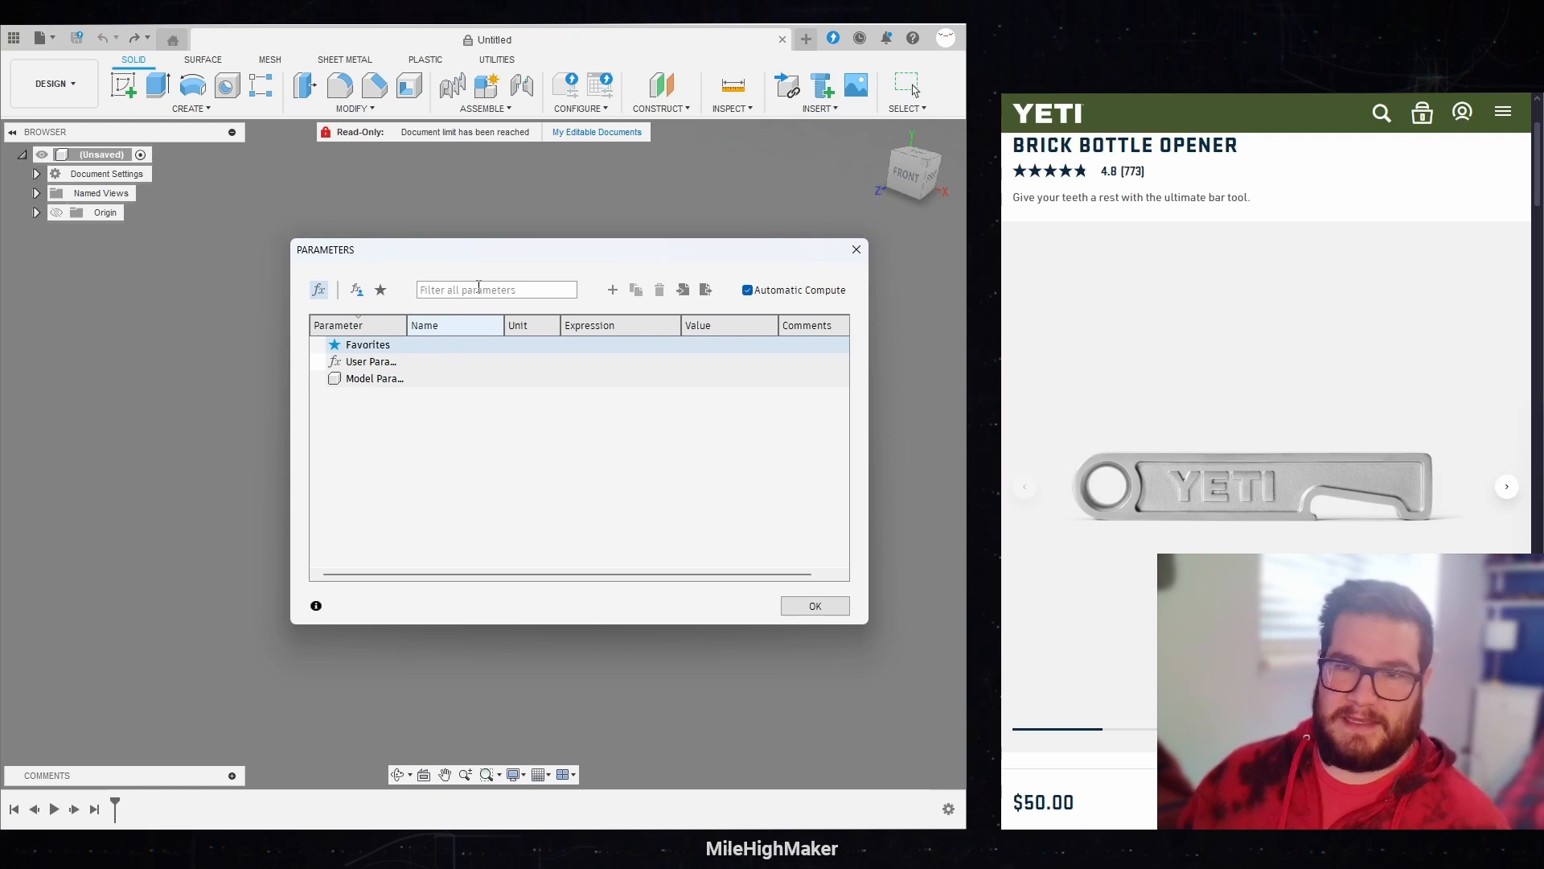
pyautogui.click(613, 290)
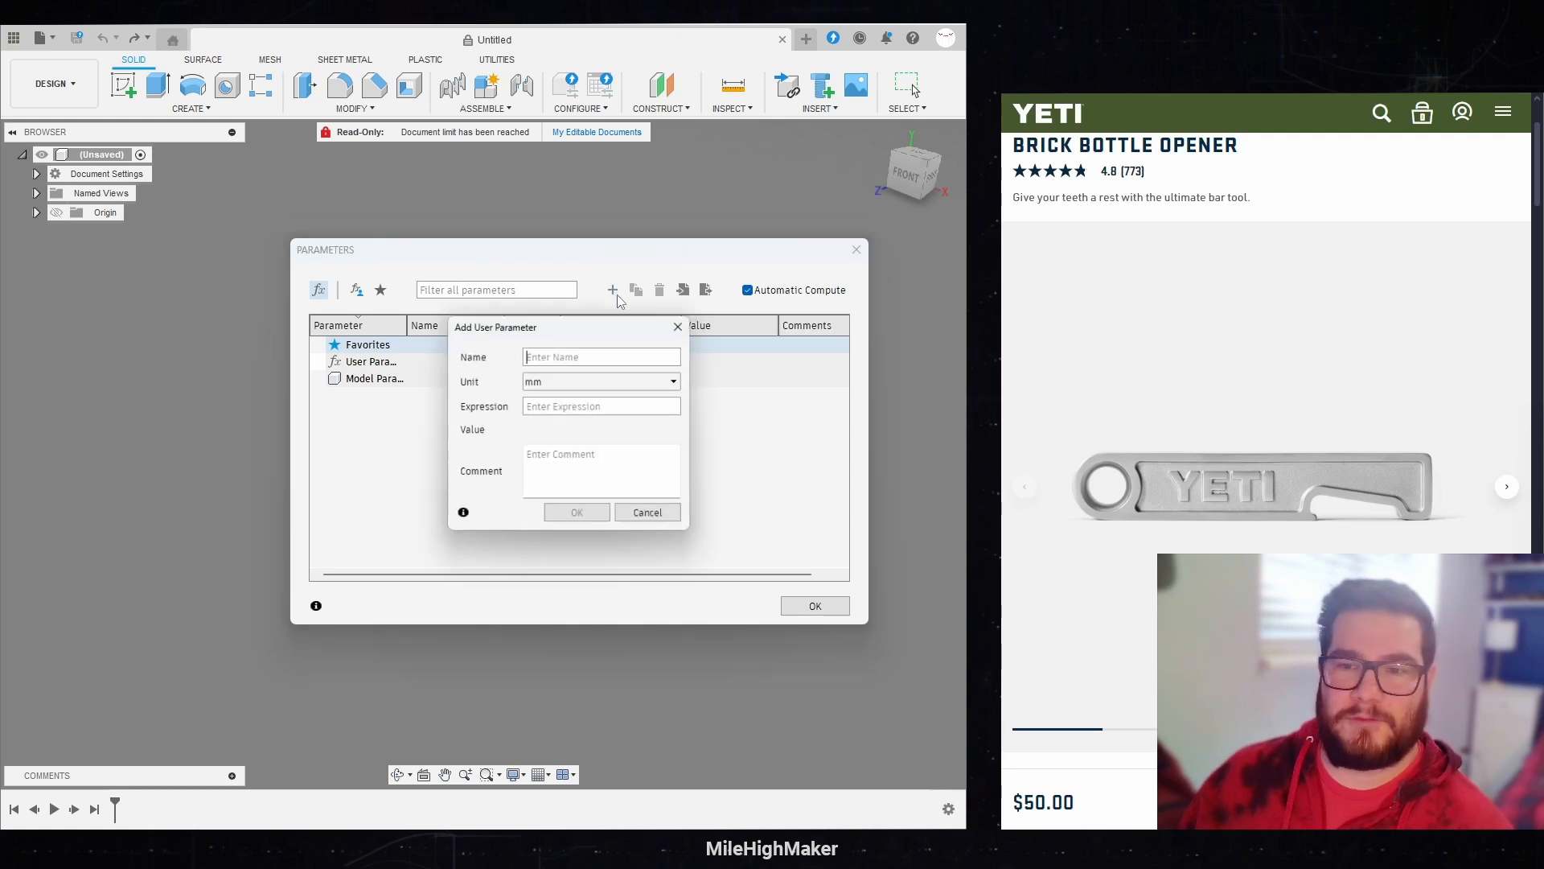
pyautogui.click(564, 356)
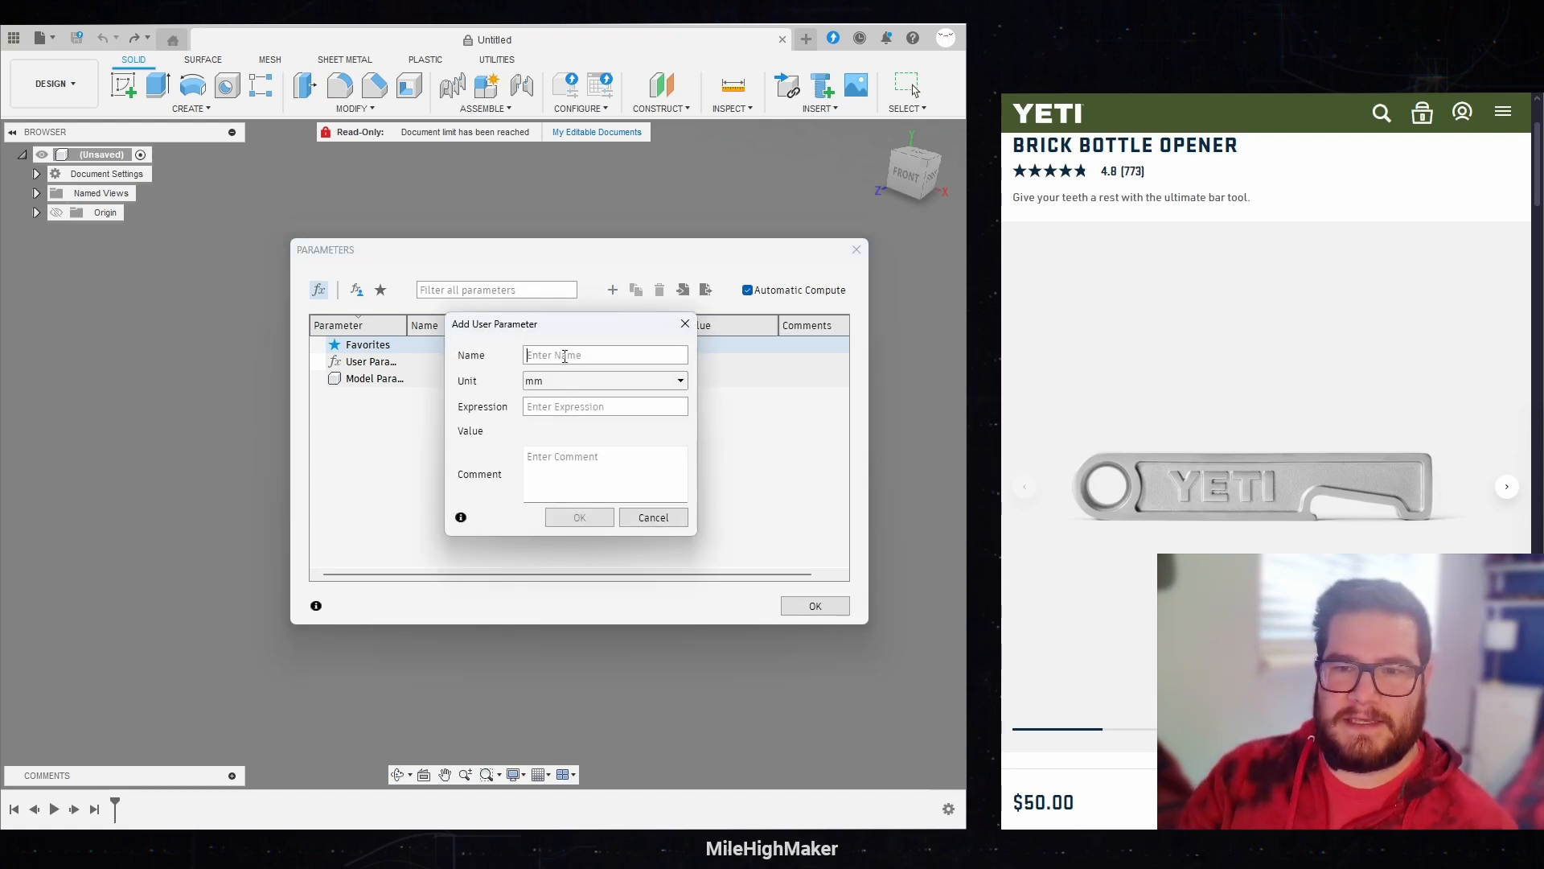
pyautogui.write('Opener')
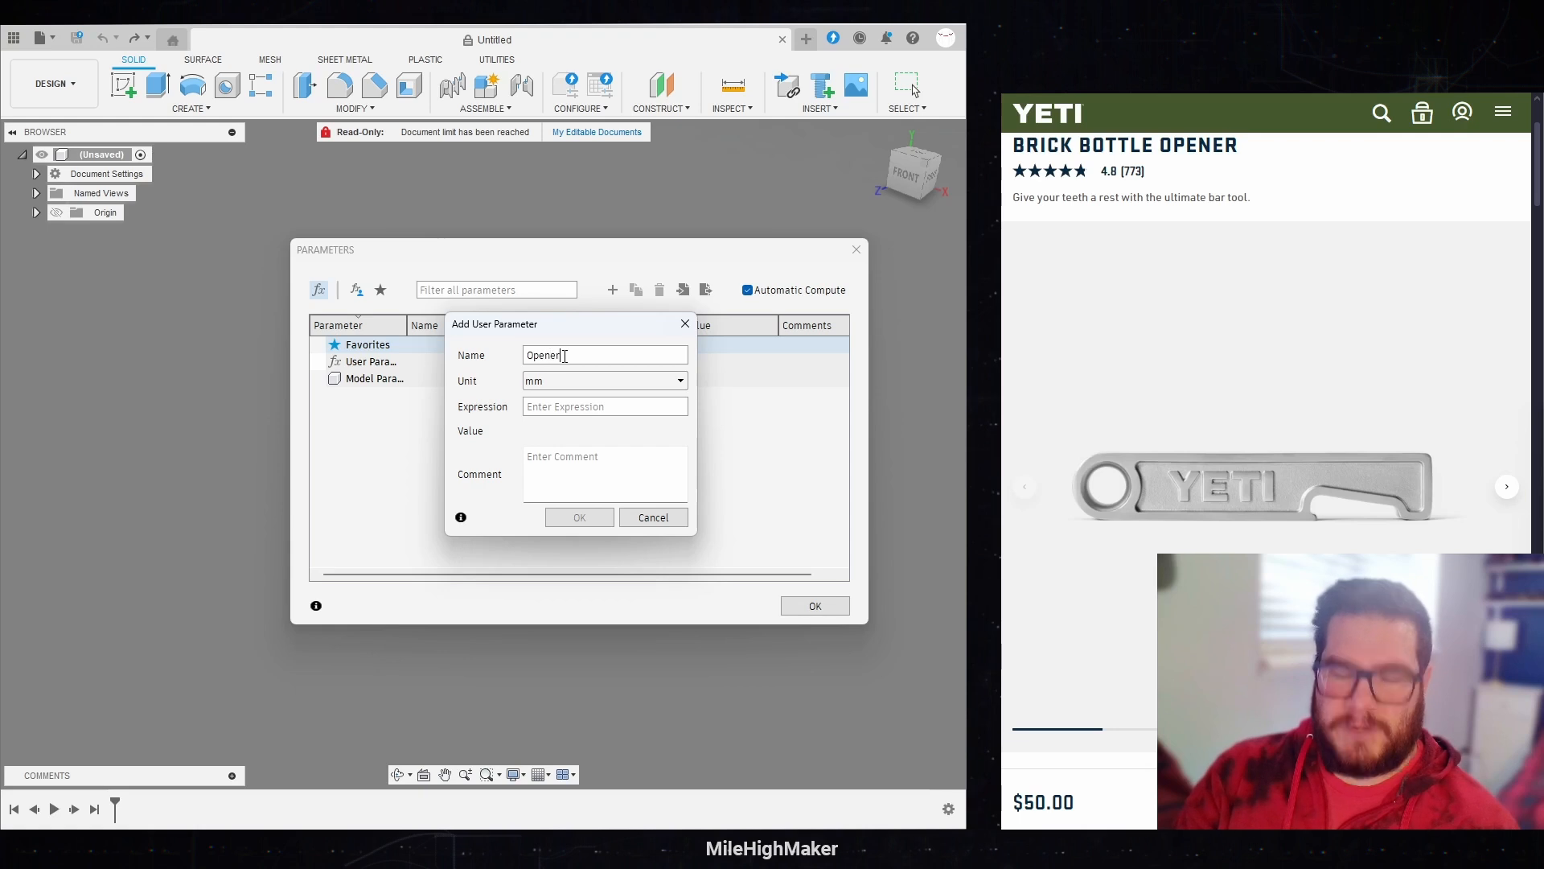
pyautogui.write('Width')
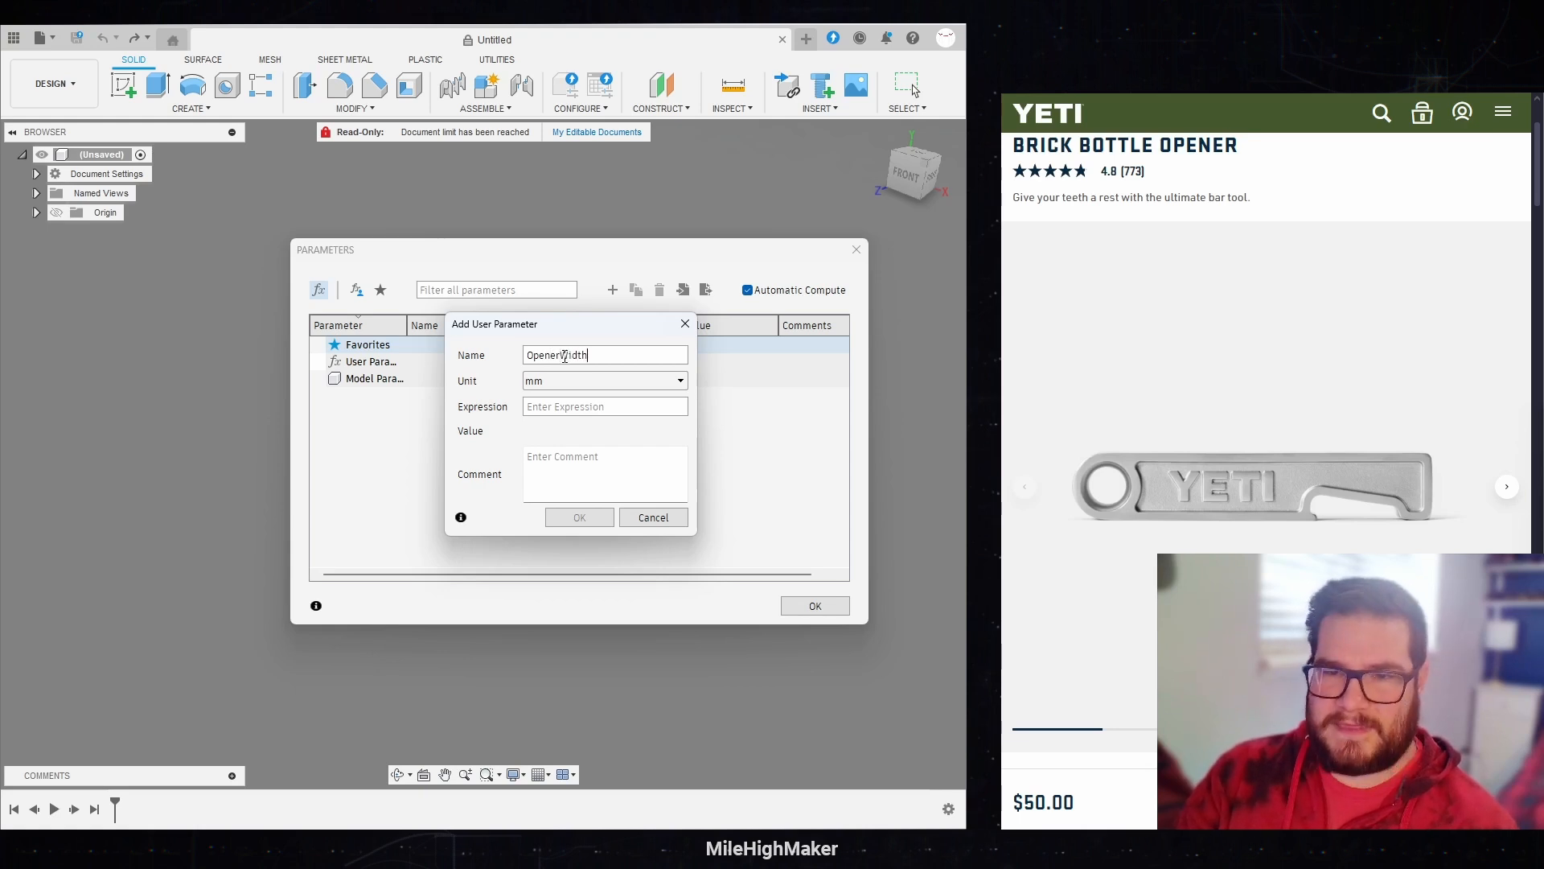
pyautogui.click(612, 380)
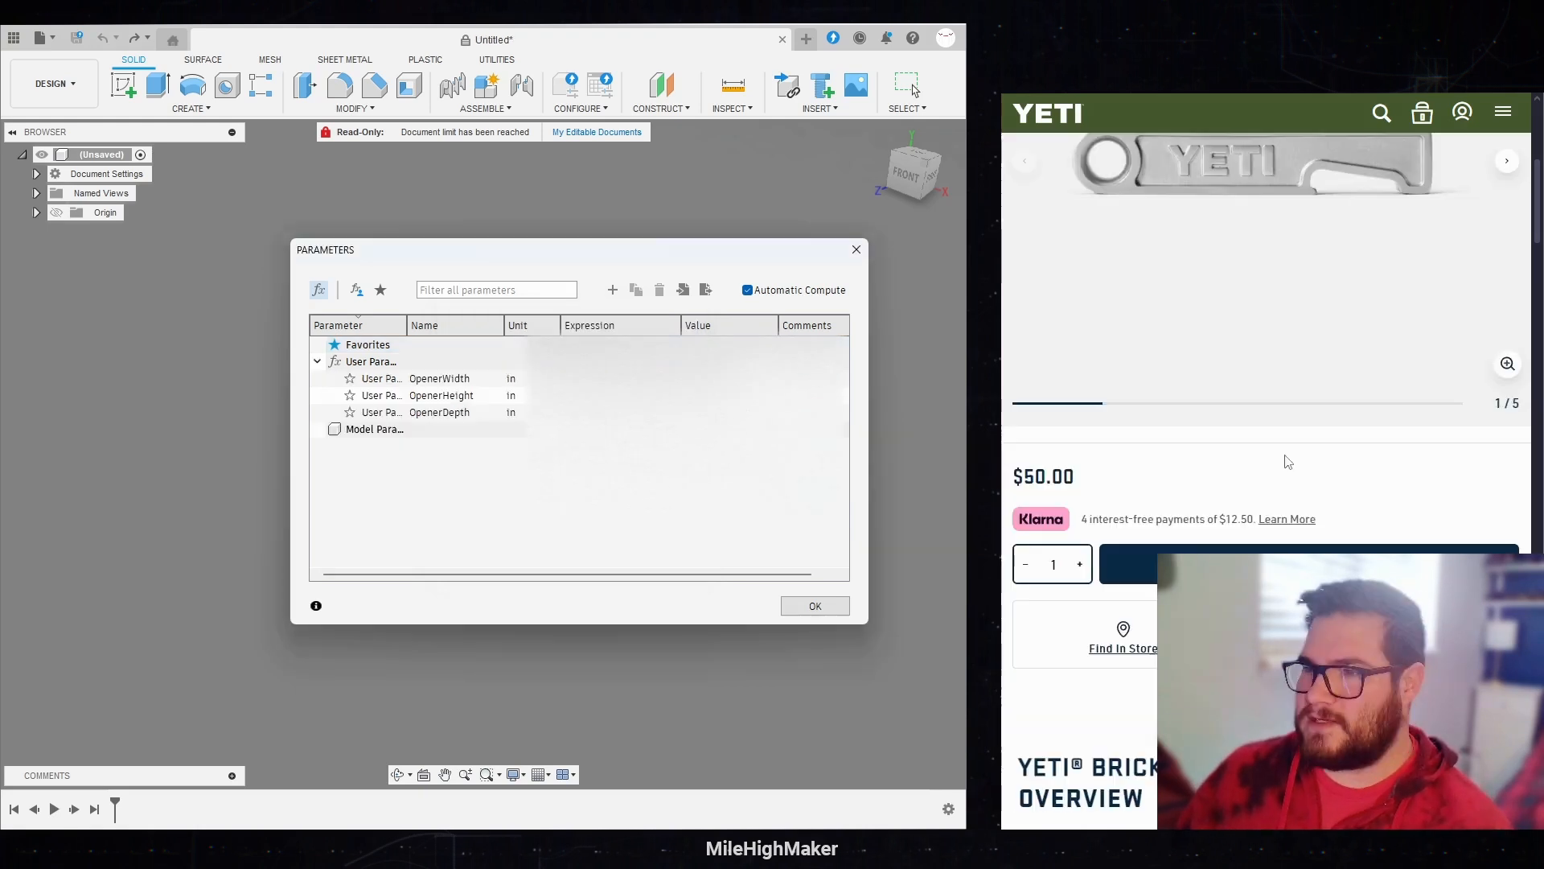
pyautogui.scroll(5, 1286, 462)
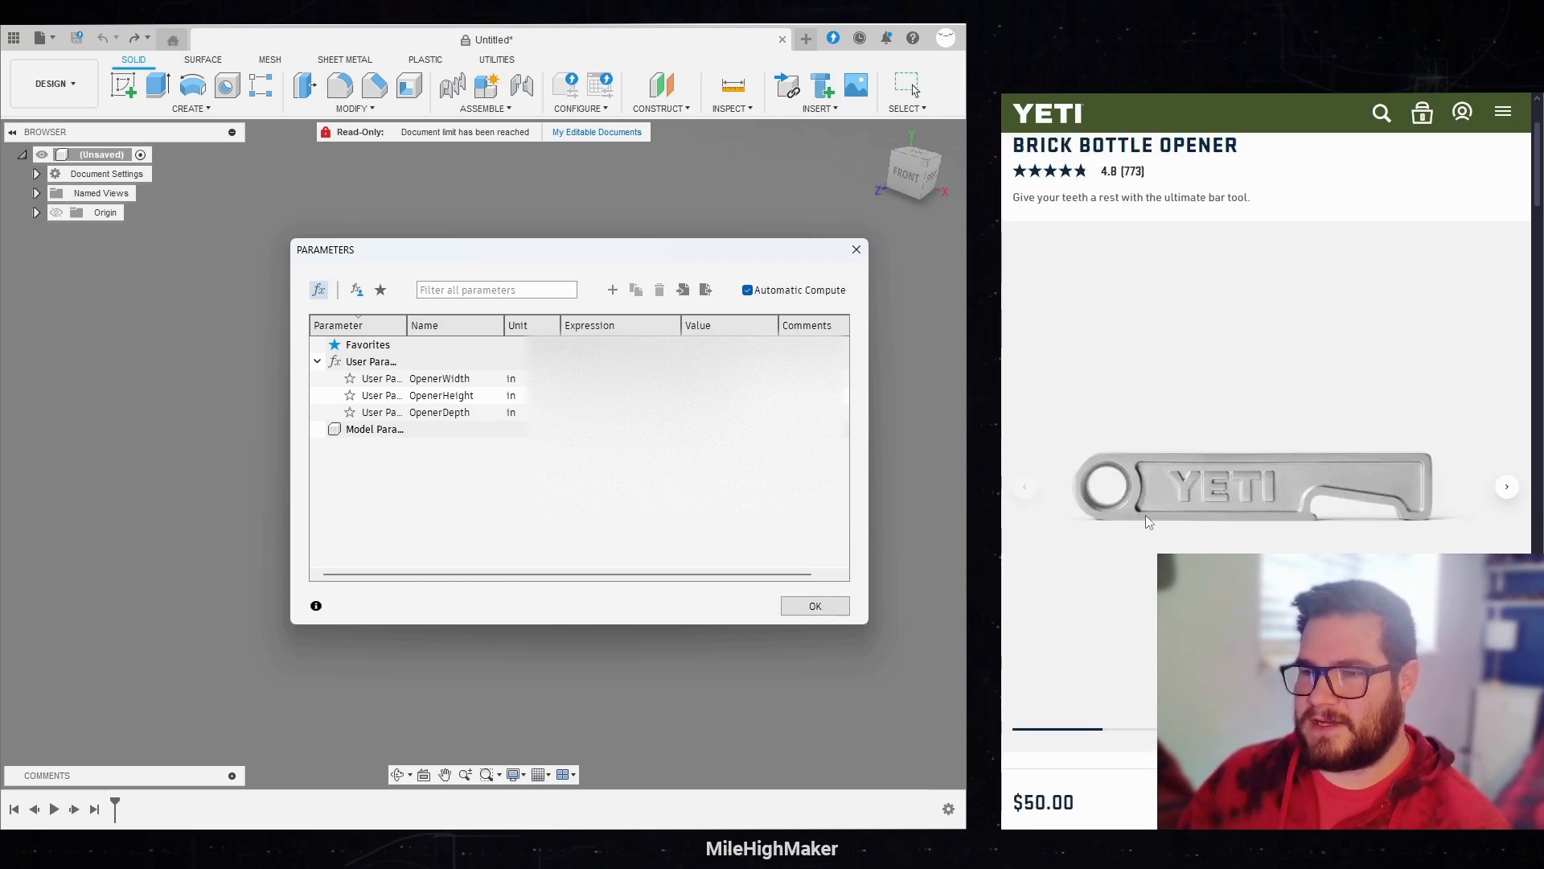
# Step: Add a user parameter named Edge with the unit mm and a value of 3
pyautogui.click(613, 289)
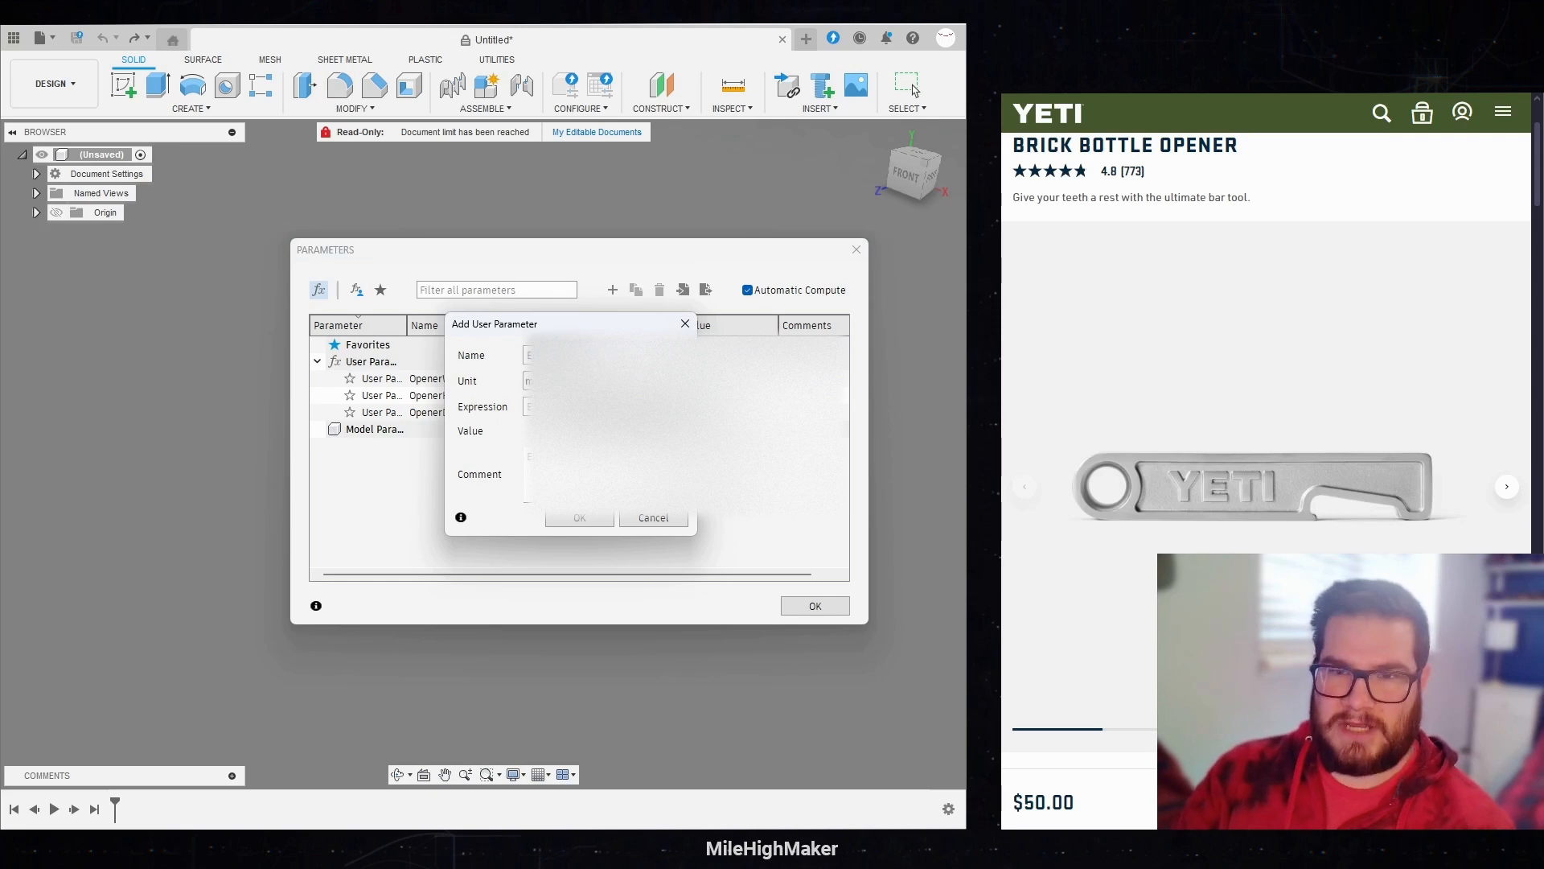
pyautogui.press('Tab')
pyautogui.press('Tab')
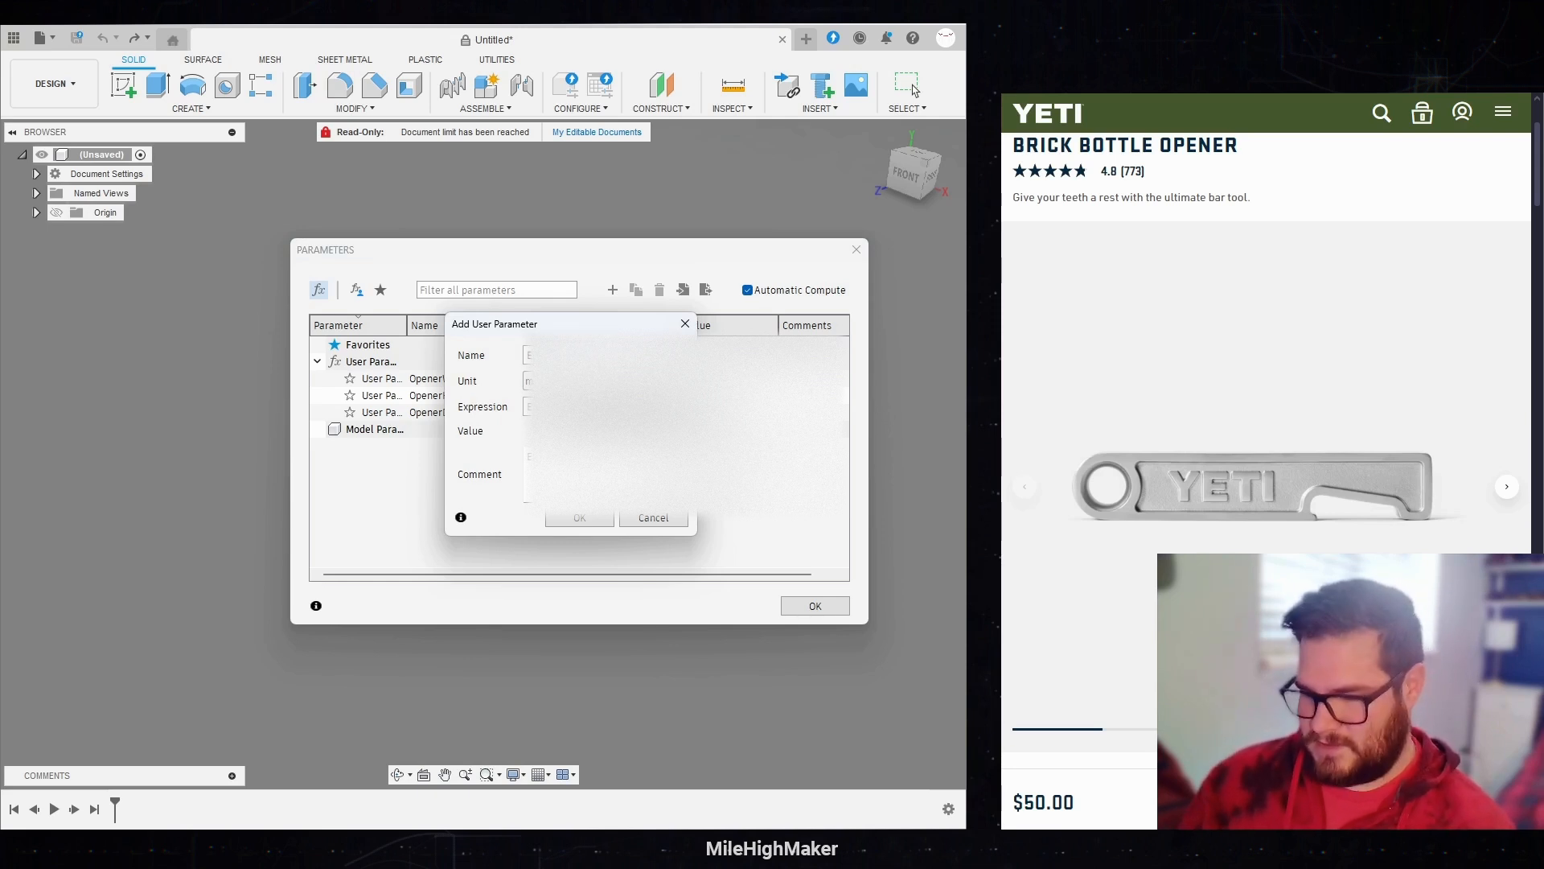
pyautogui.write('3')
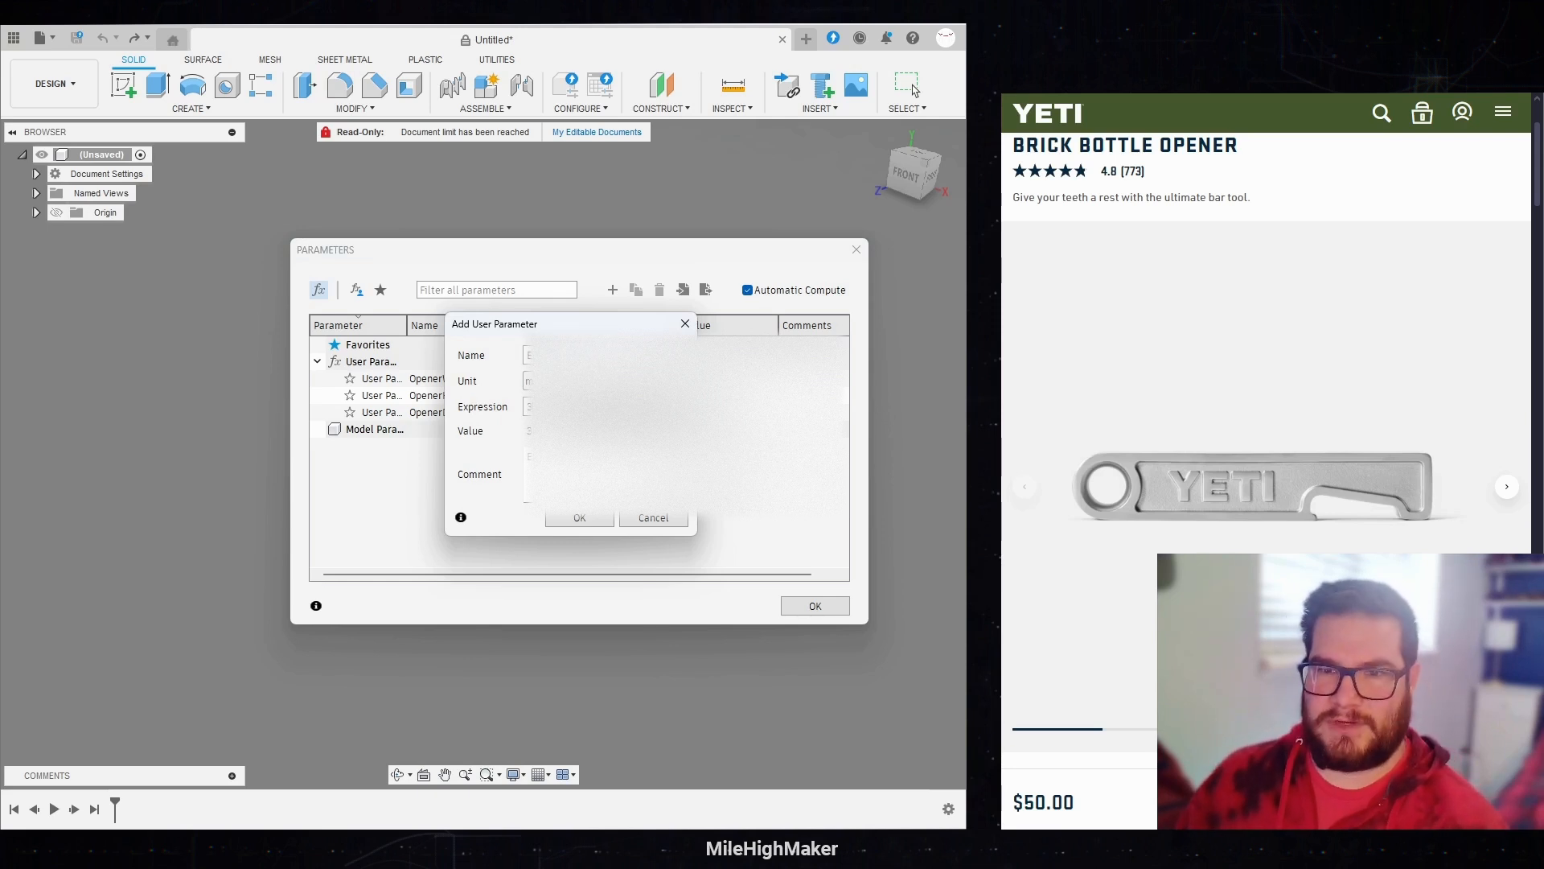
pyautogui.click(582, 517)
# Step: Look at the angled product photo of the bottle opener and return to its front view
pyautogui.click(1506, 487)
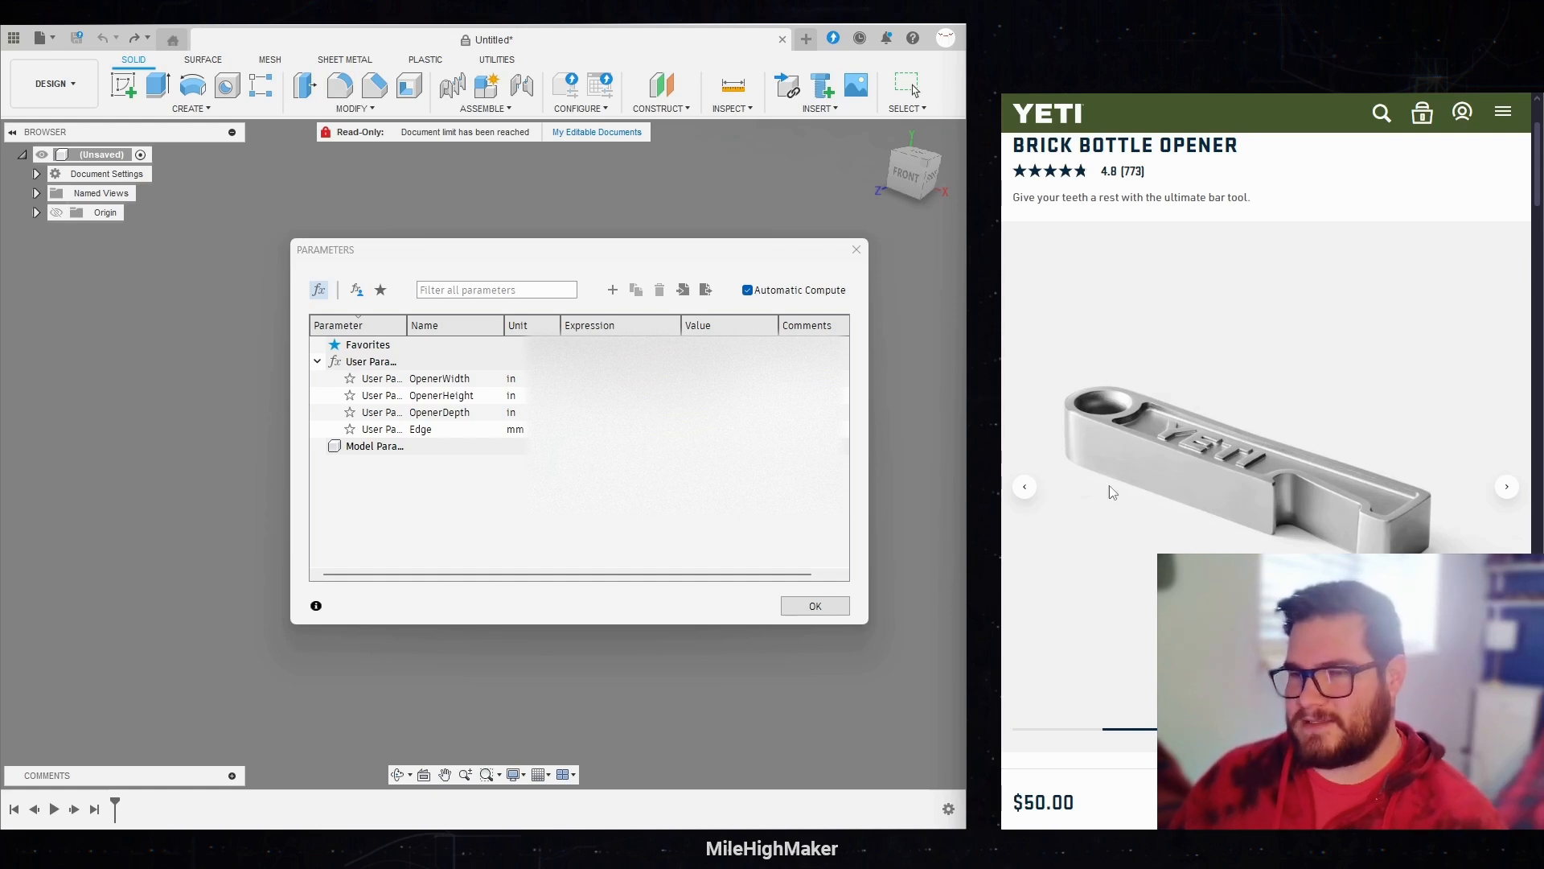
pyautogui.click(1494, 492)
pyautogui.click(1027, 490)
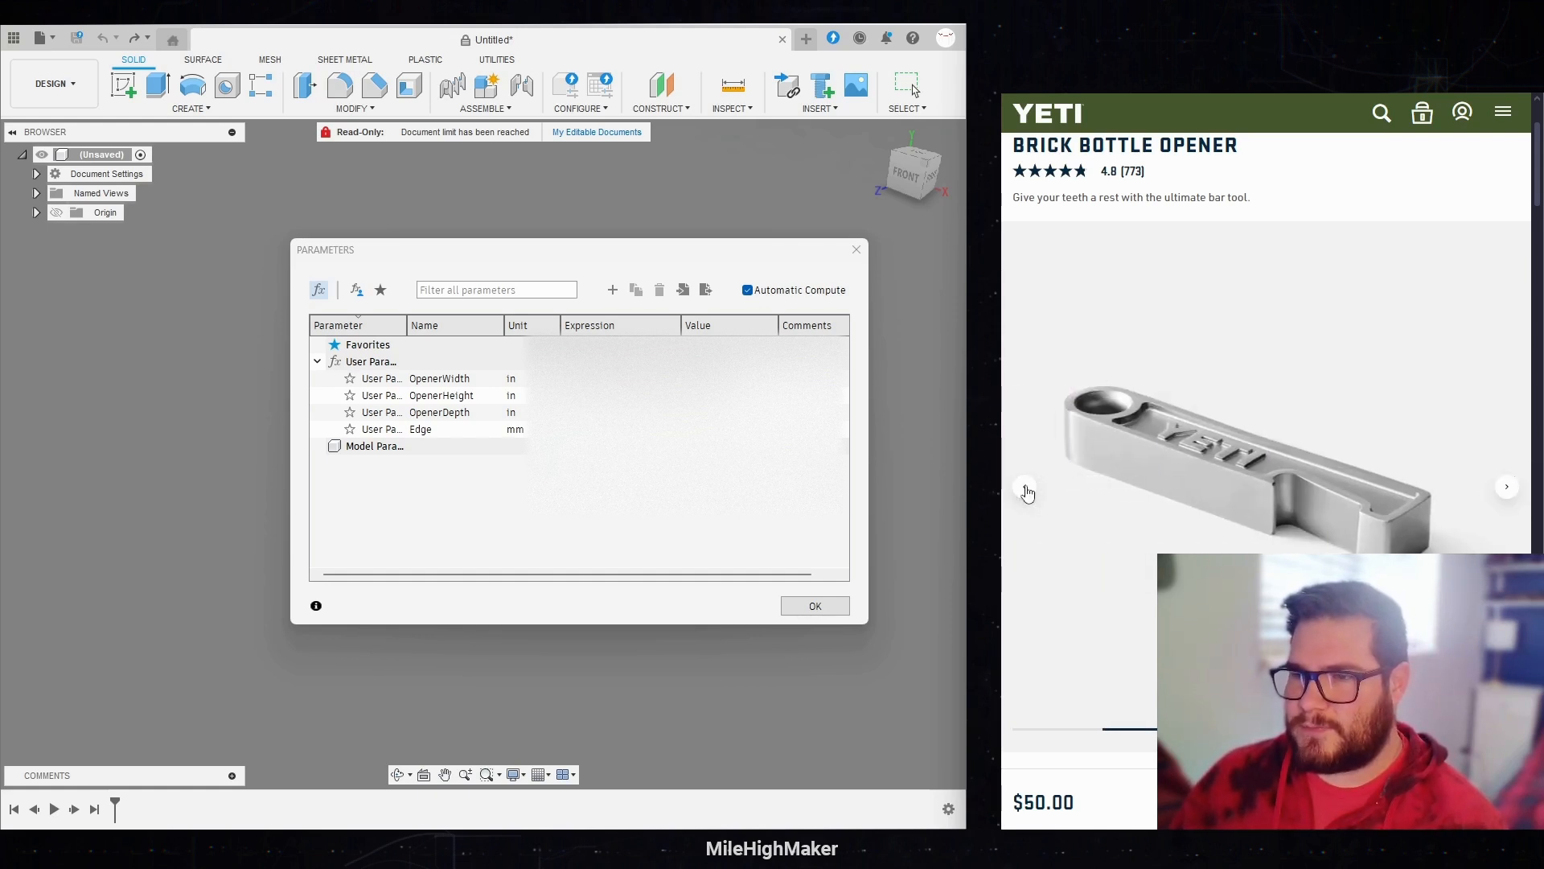
pyautogui.click(1028, 492)
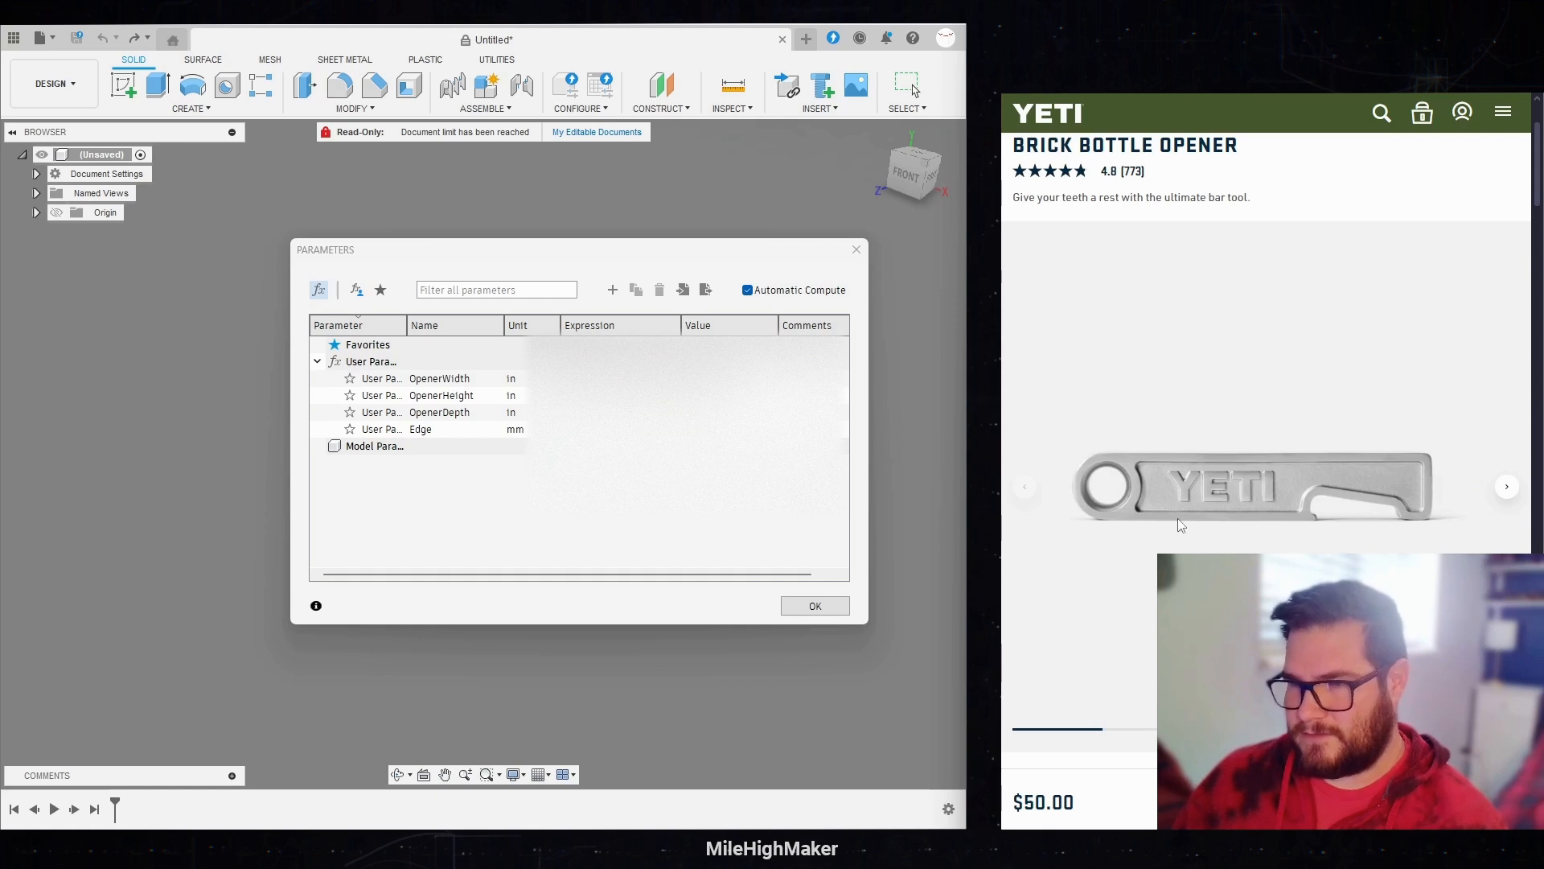
# Step: Add a user parameter named Tolerance with the unit mm and expression -0.2, and close the parameters dialog
pyautogui.click(613, 291)
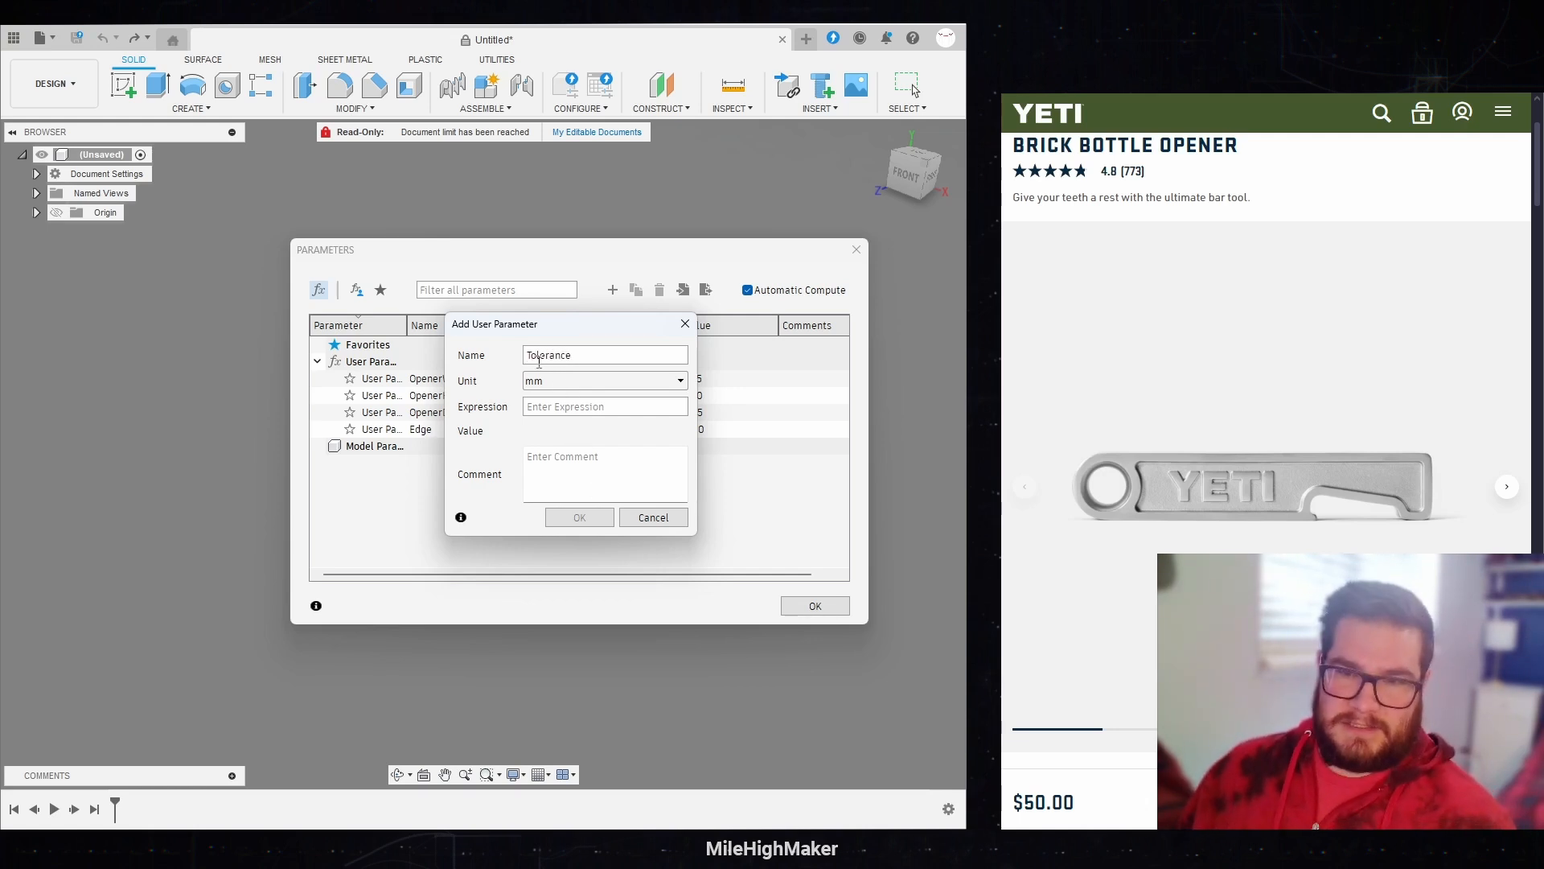
pyautogui.click(602, 401)
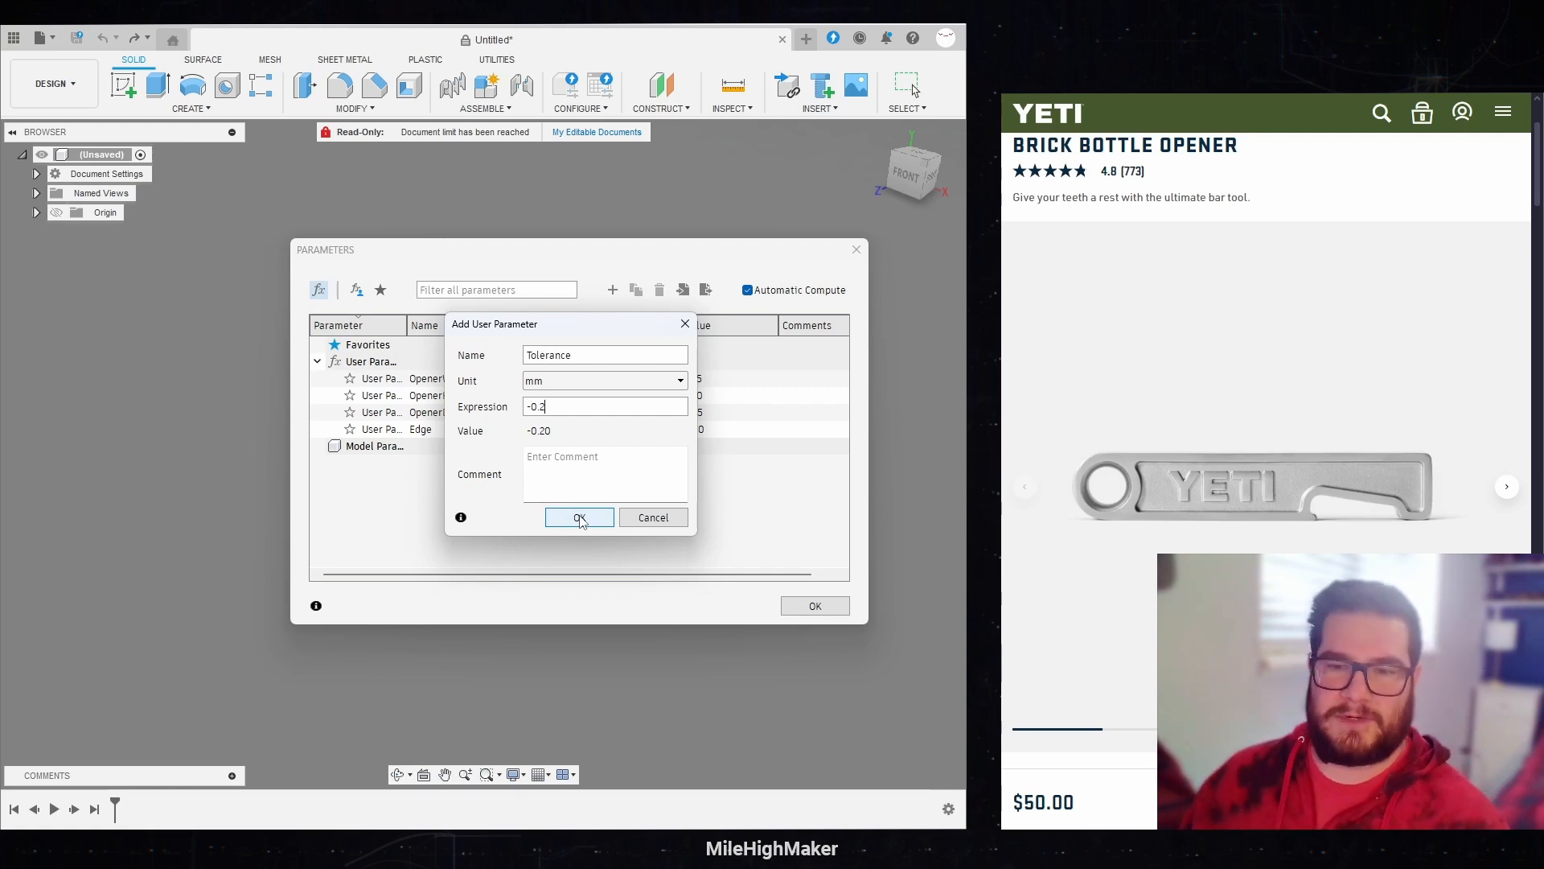
pyautogui.click(580, 518)
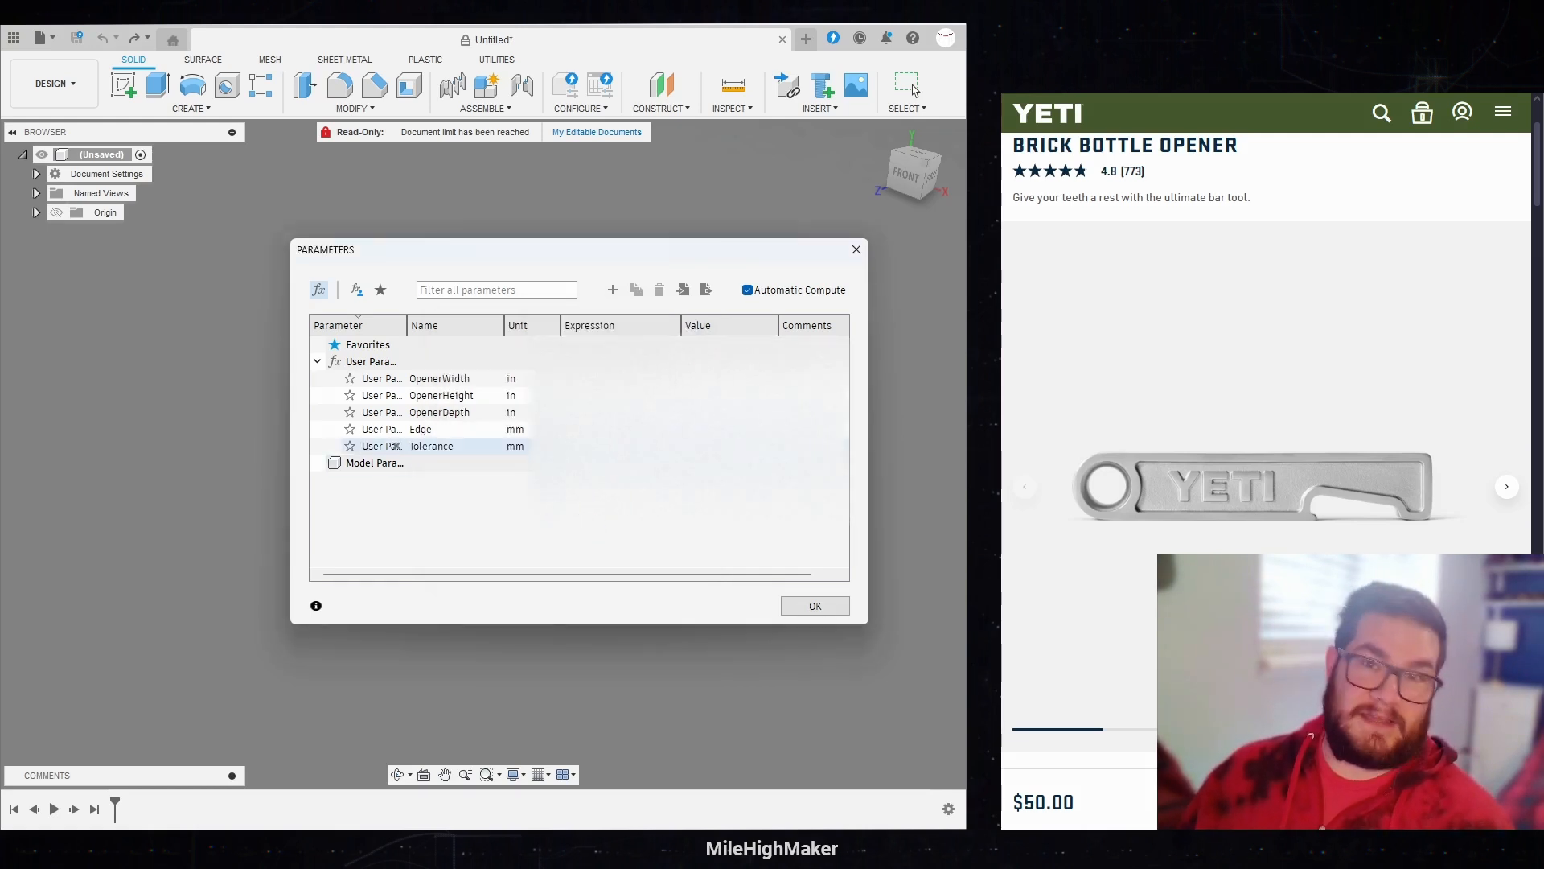
pyautogui.moveTo(401, 251); pyautogui.dragTo(386, 220)
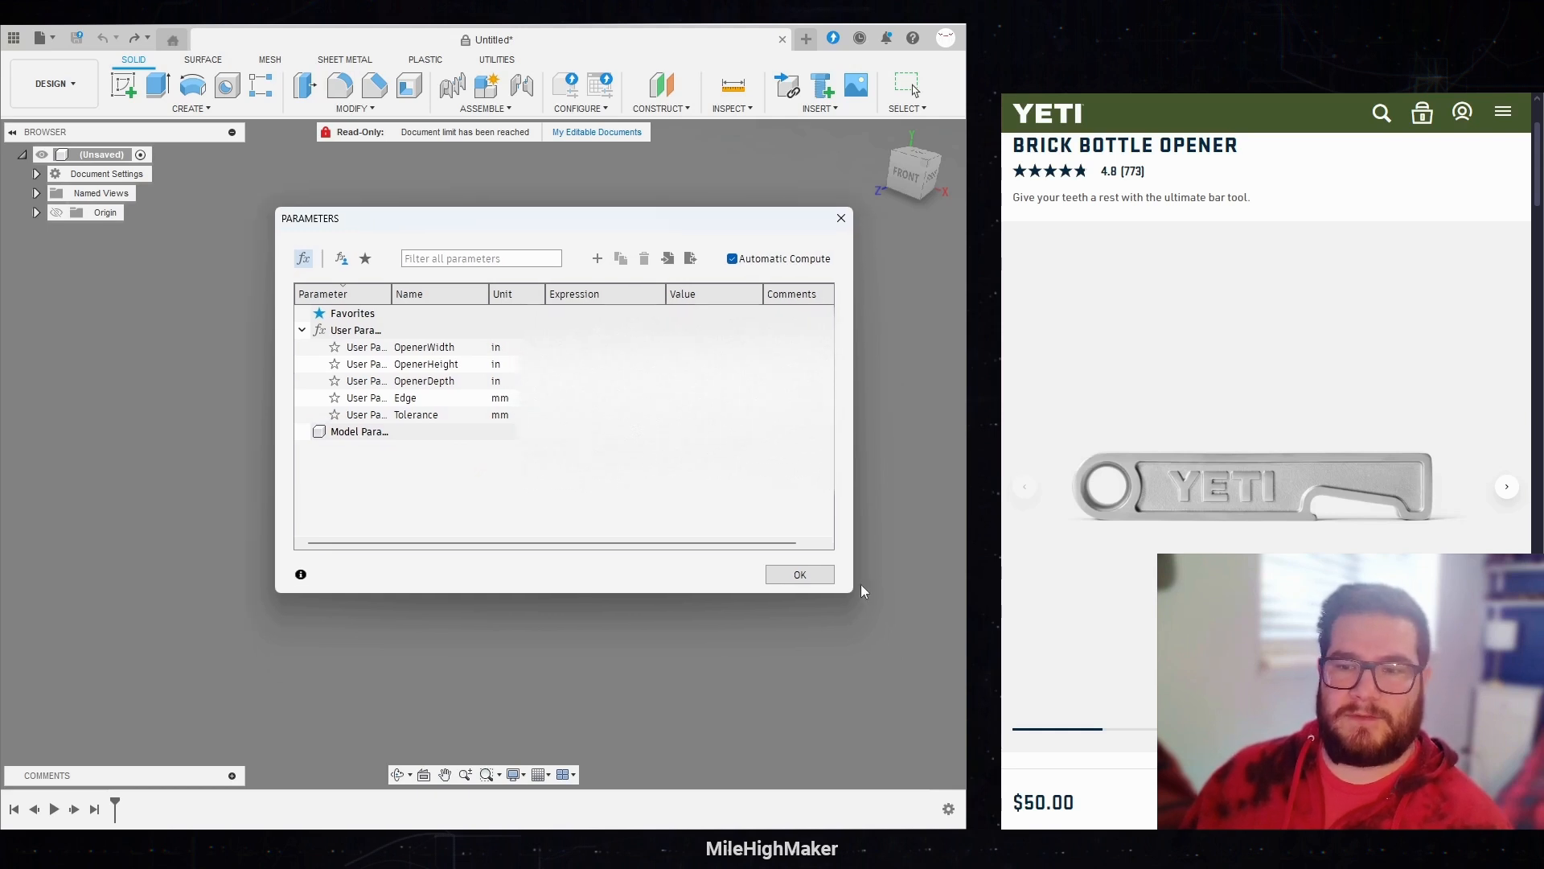
pyautogui.click(788, 575)
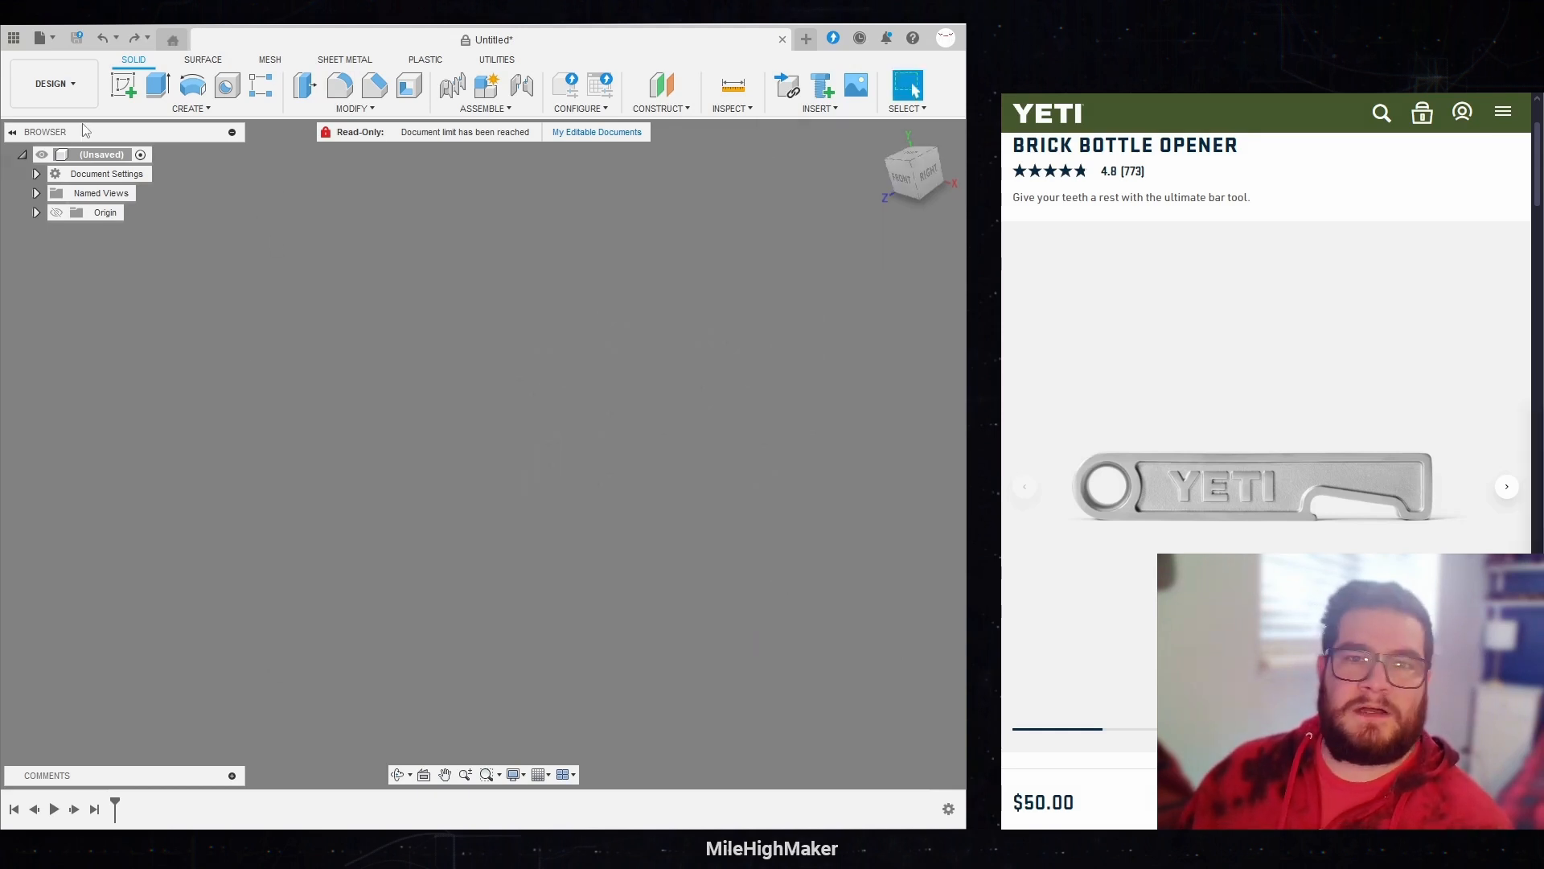
# Step: Start a sketch on the XY plane and begin a rectangle at the origin with its width set to OpenerWidth
pyautogui.click(123, 85)
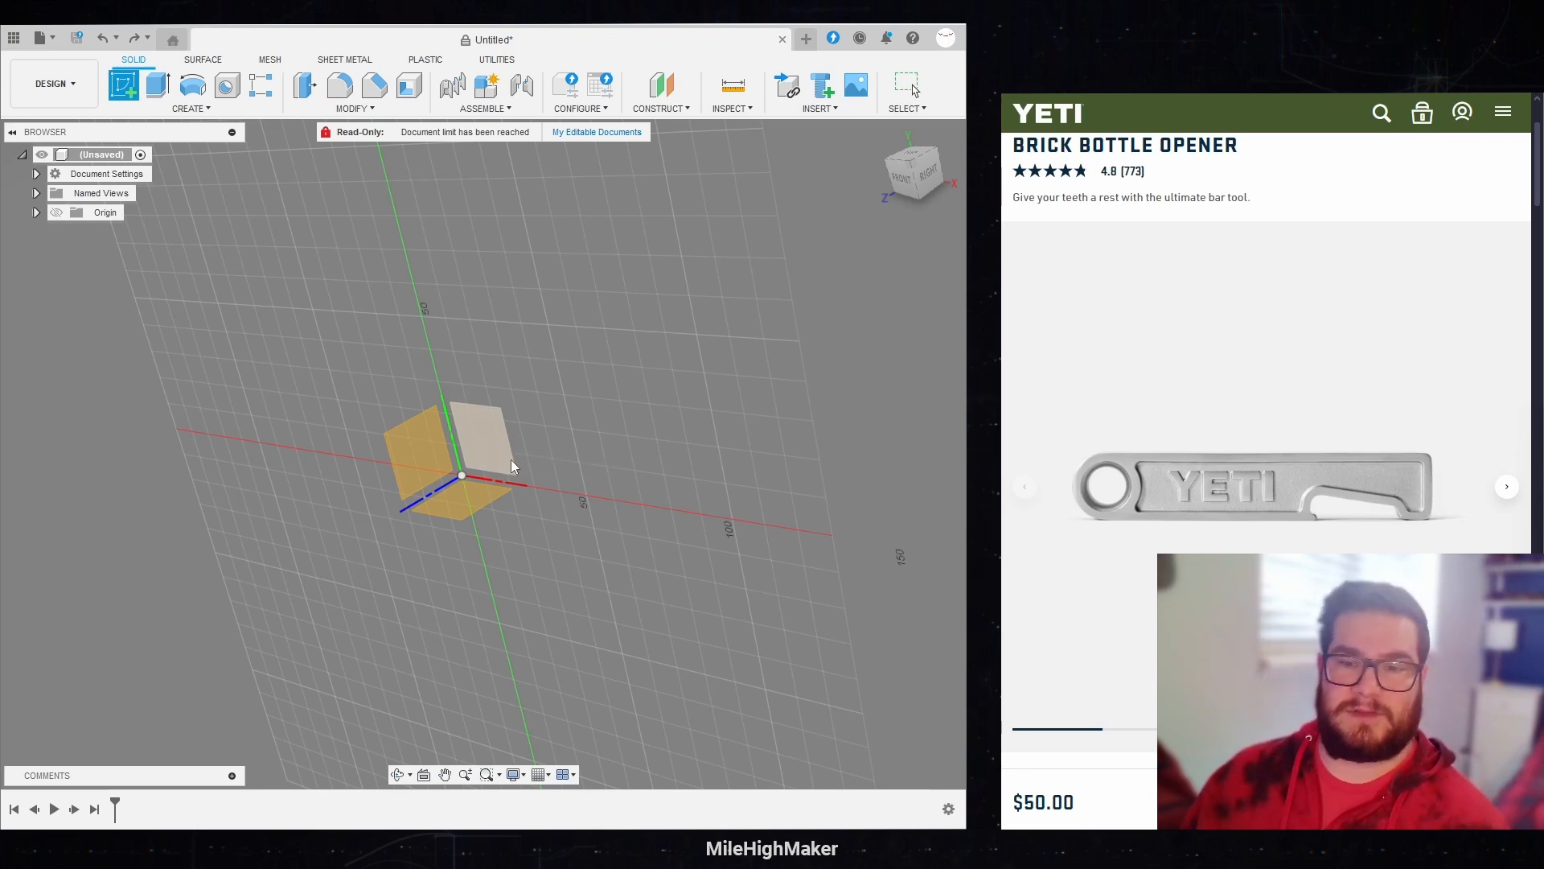
pyautogui.click(485, 433)
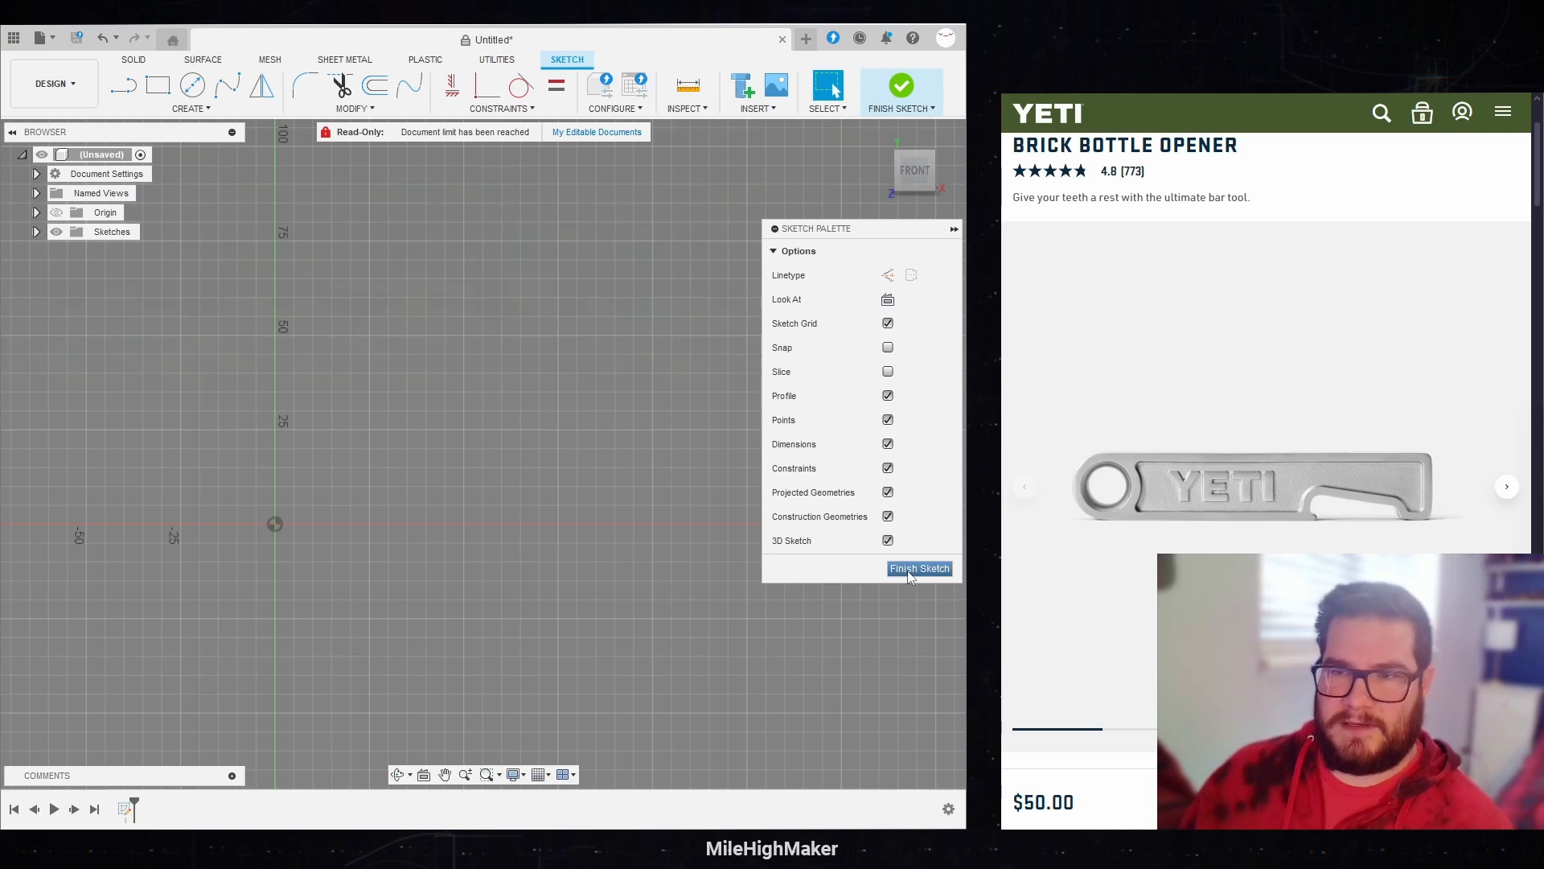
pyautogui.press('r')
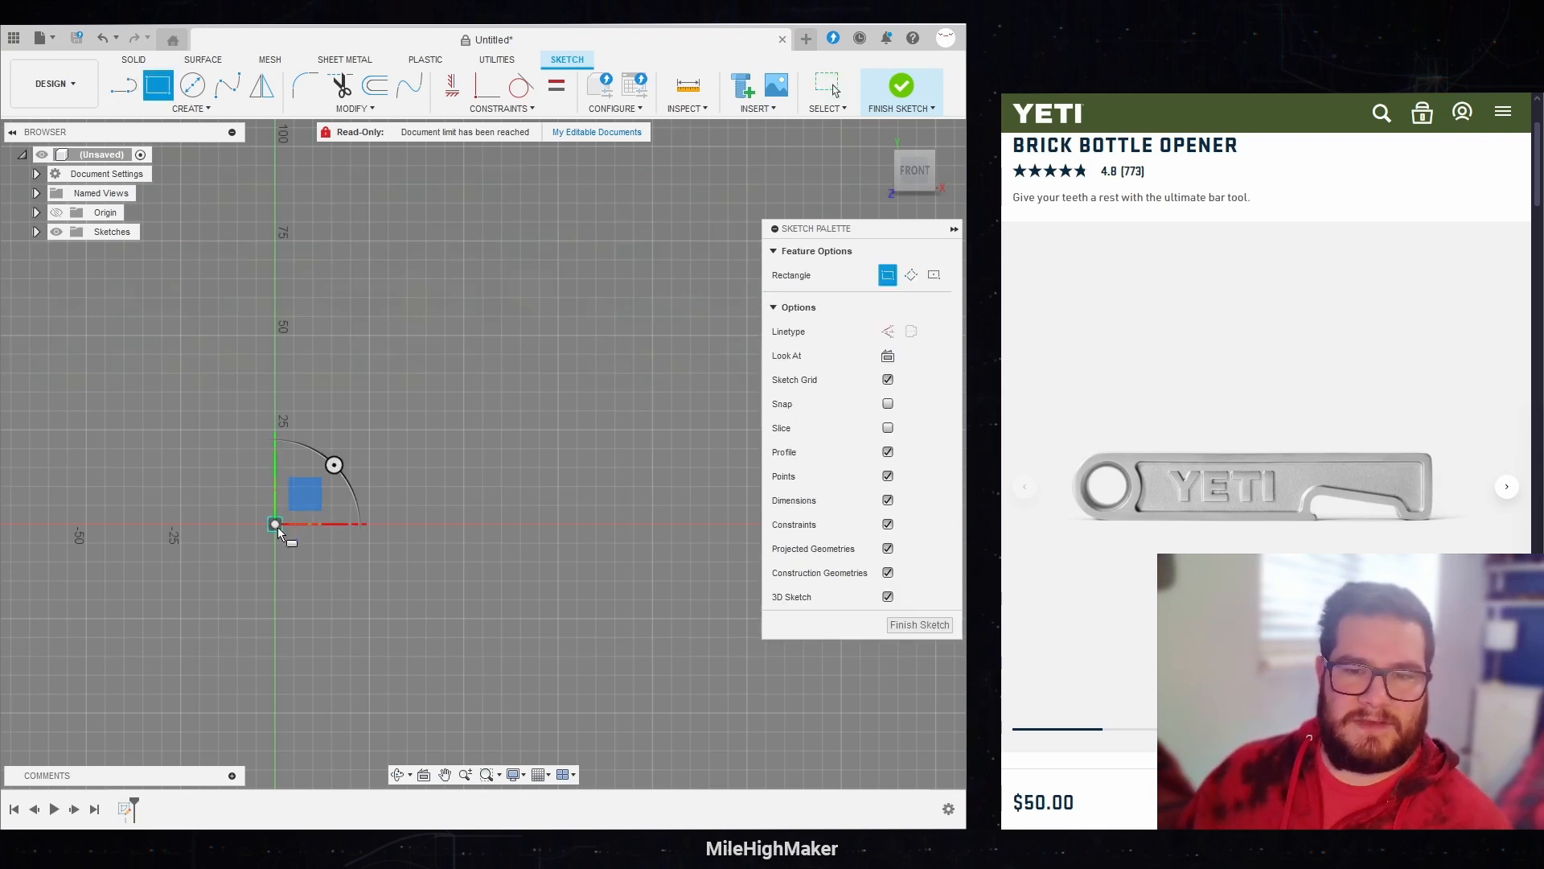
pyautogui.click(275, 524)
pyautogui.write('op')
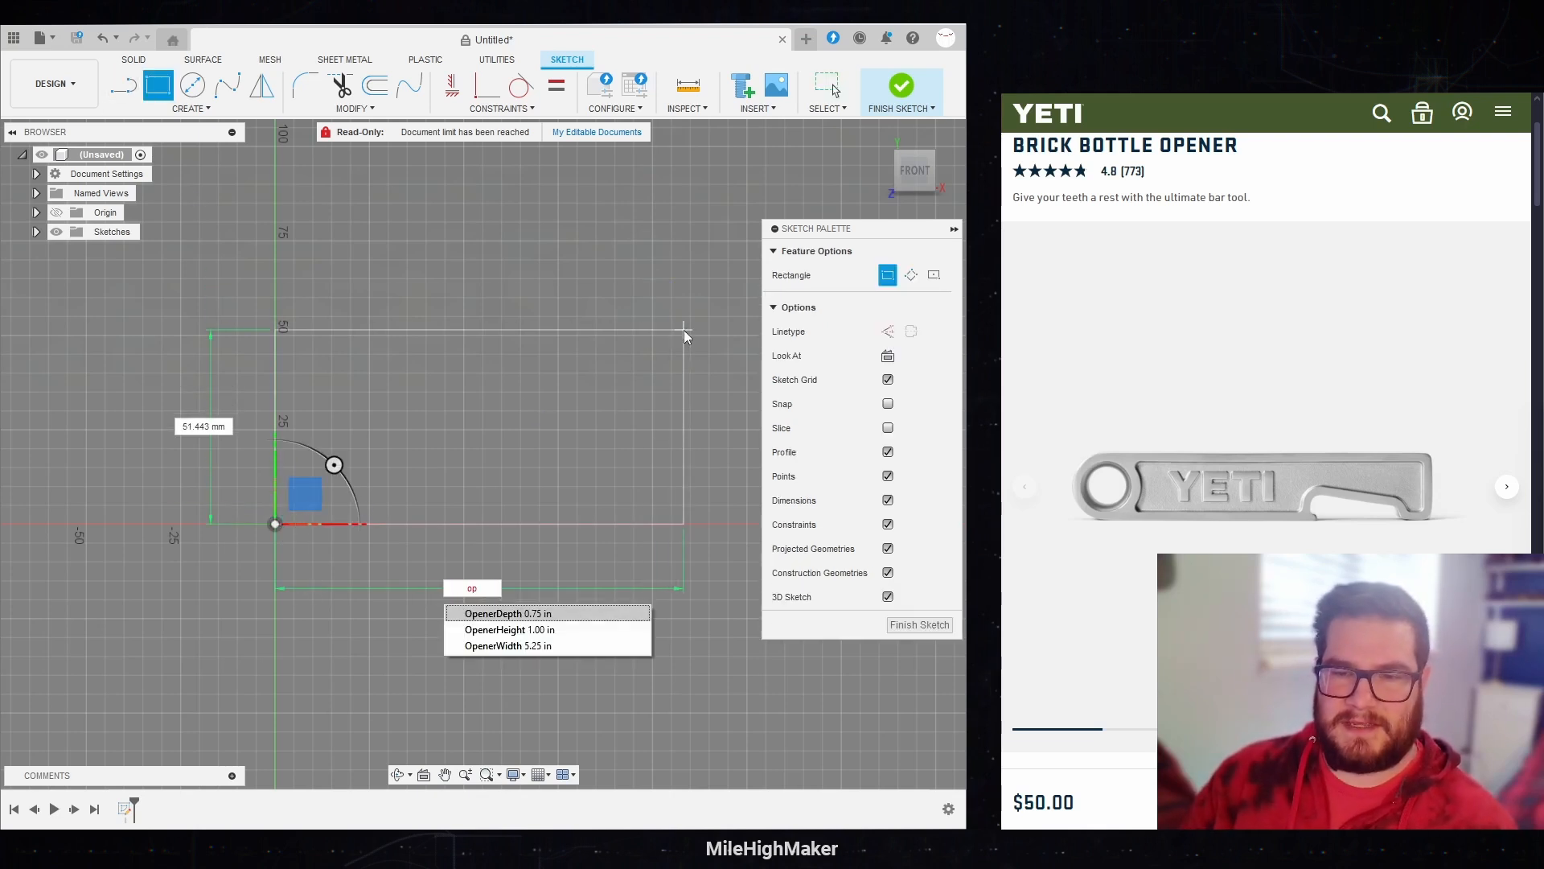
pyautogui.press('Down')
pyautogui.press('Down')
pyautogui.press('Return')
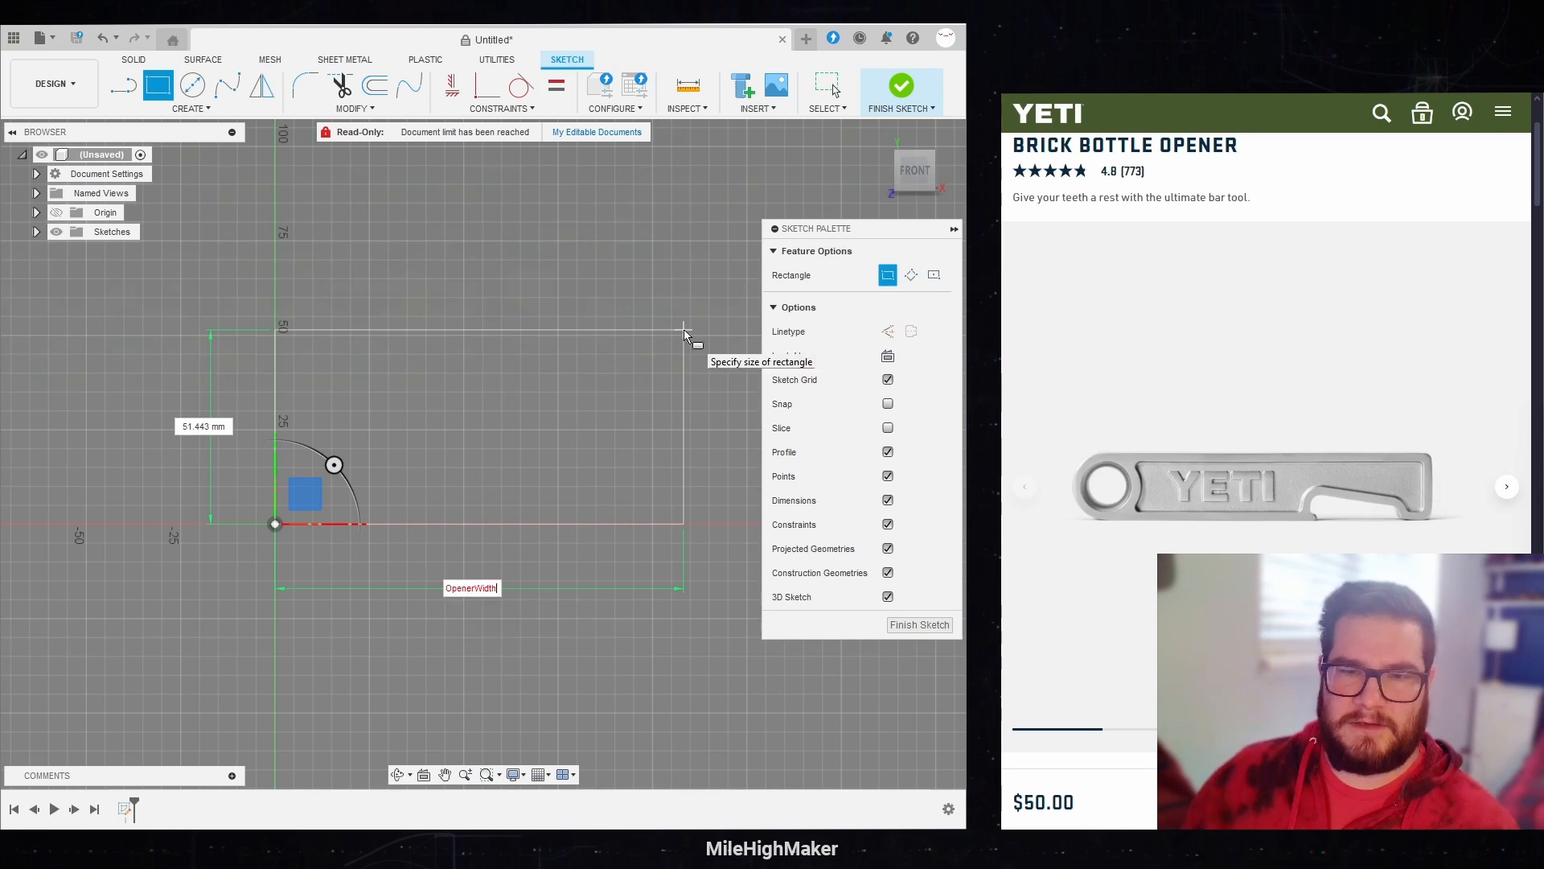
pyautogui.press('Tab')
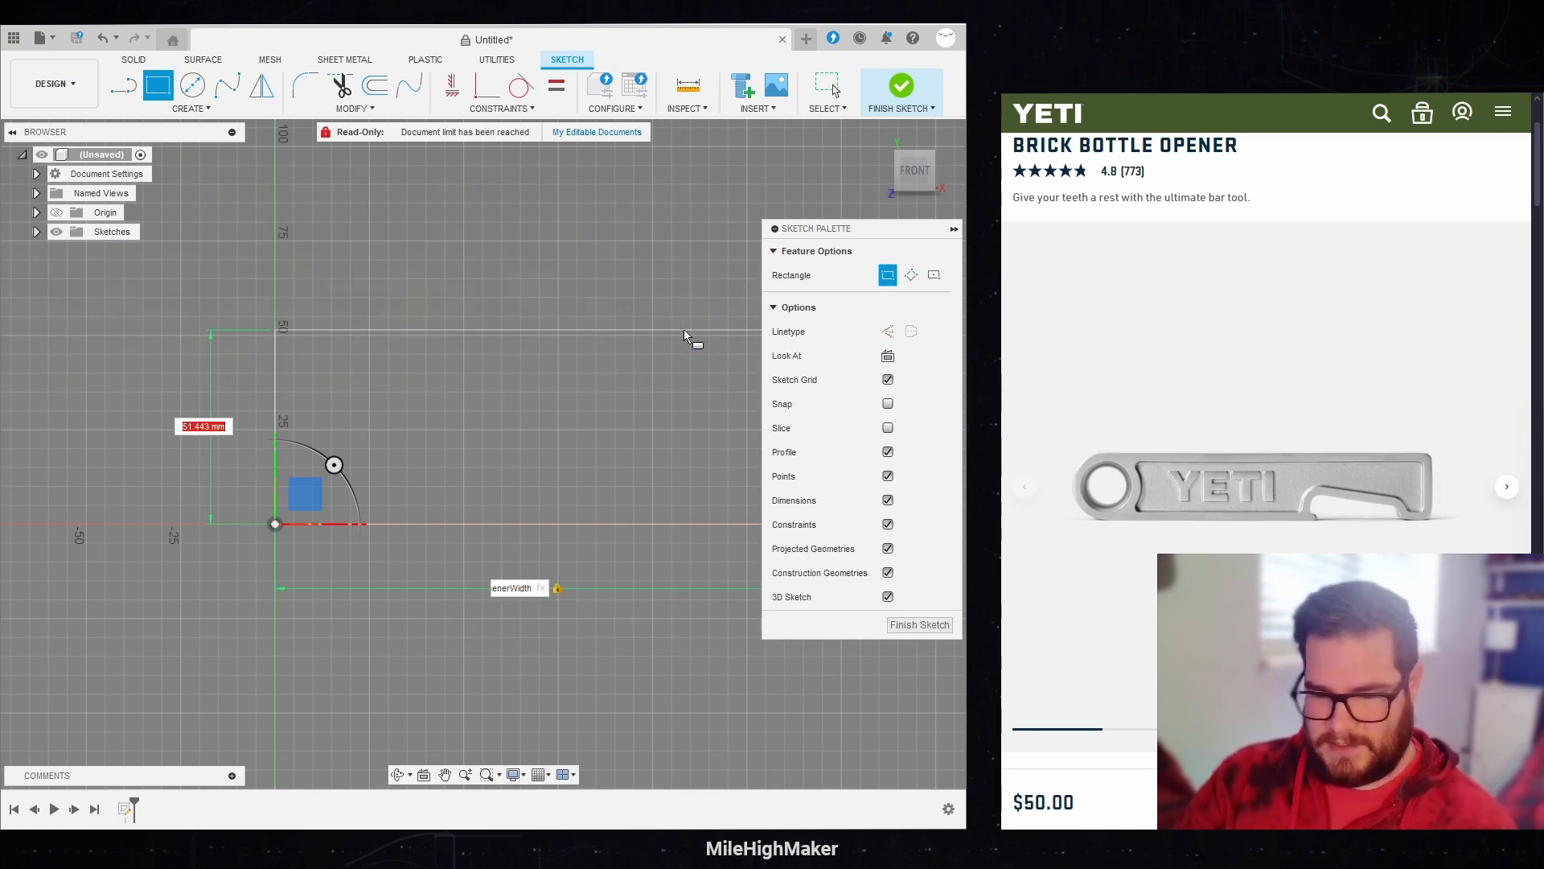
# Step: Set the rectangle's height to OpenerHeight, place the rectangle and finish the sketch
pyautogui.write('op')
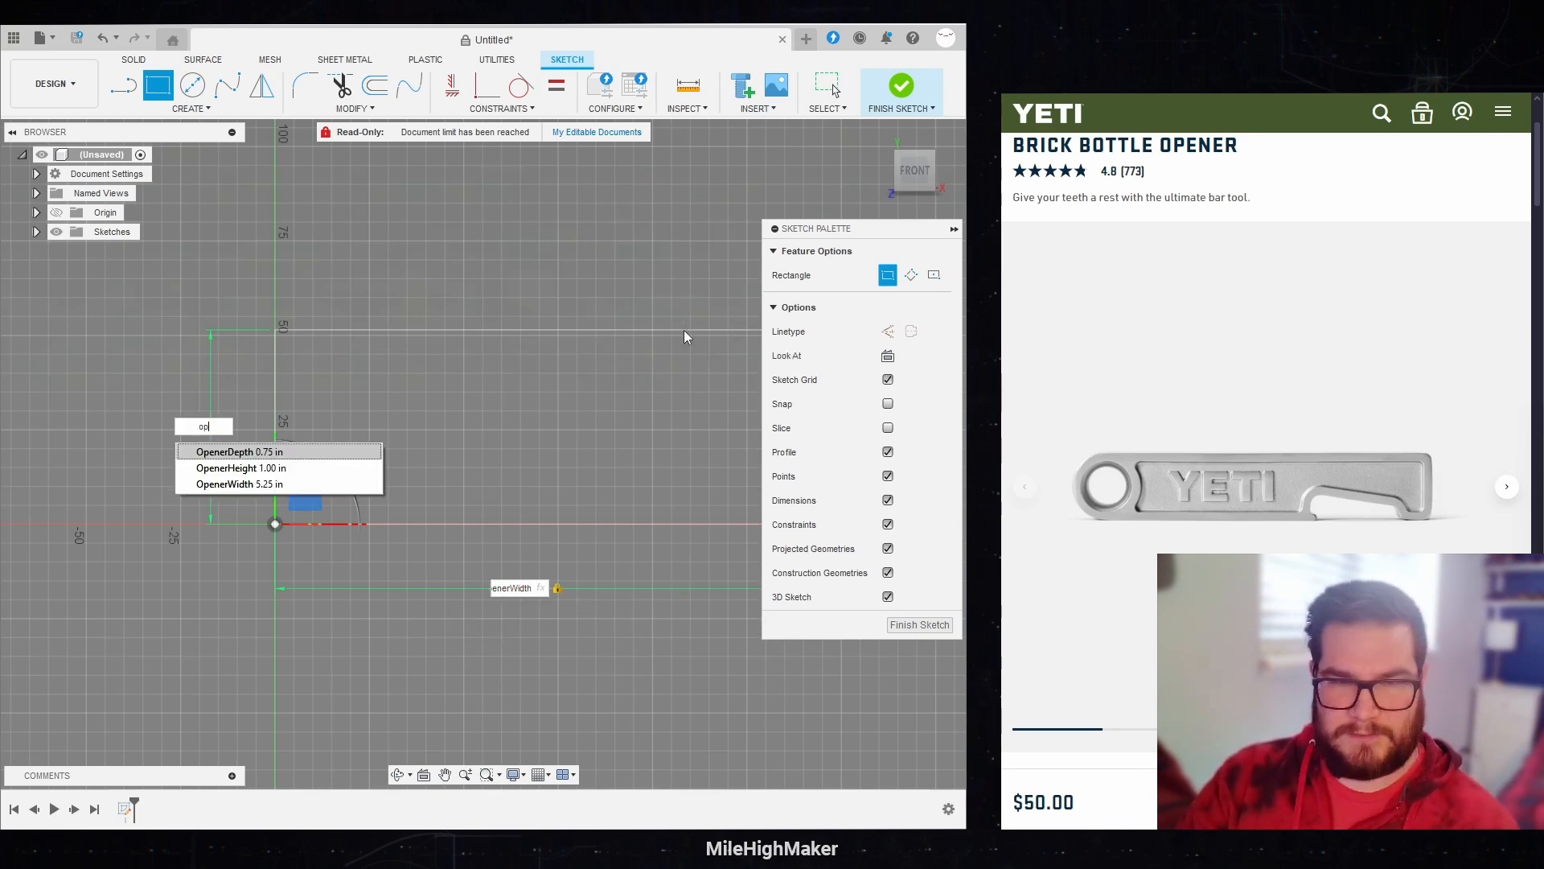
pyautogui.press('Down')
pyautogui.press('Return')
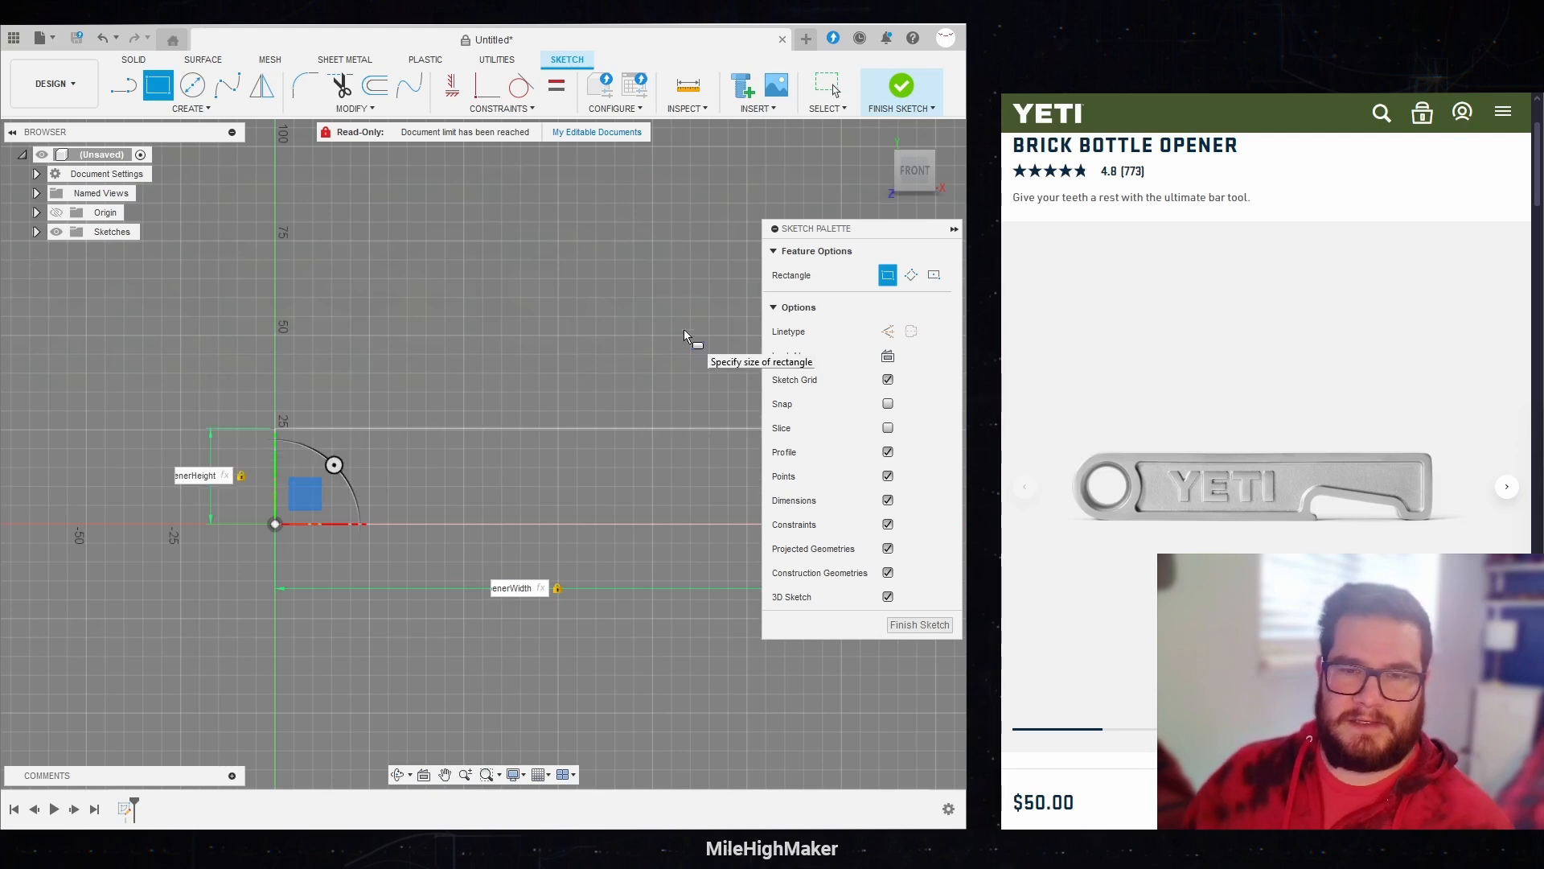
pyautogui.scroll(1, 70, 448)
pyautogui.scroll(1, 70, 448)
pyautogui.click(634, 485)
pyautogui.scroll(-3, 161, 450)
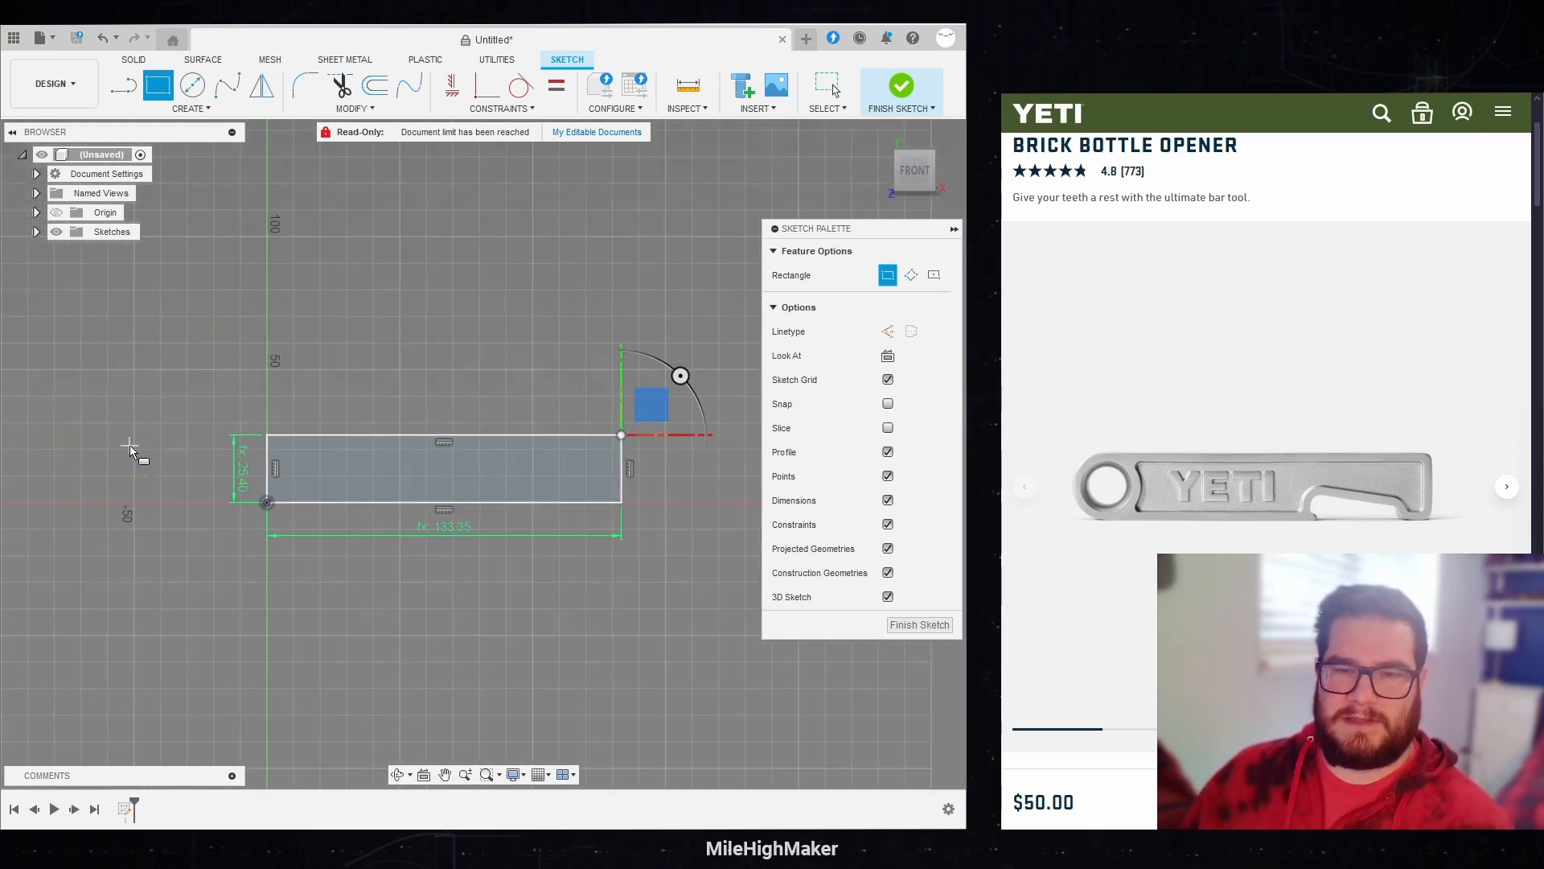
pyautogui.scroll(1, 543, 448)
pyautogui.scroll(3, 580, 463)
pyautogui.scroll(-1, 563, 473)
pyautogui.moveTo(548, 470); pyautogui.dragTo(573, 495, button='middle')
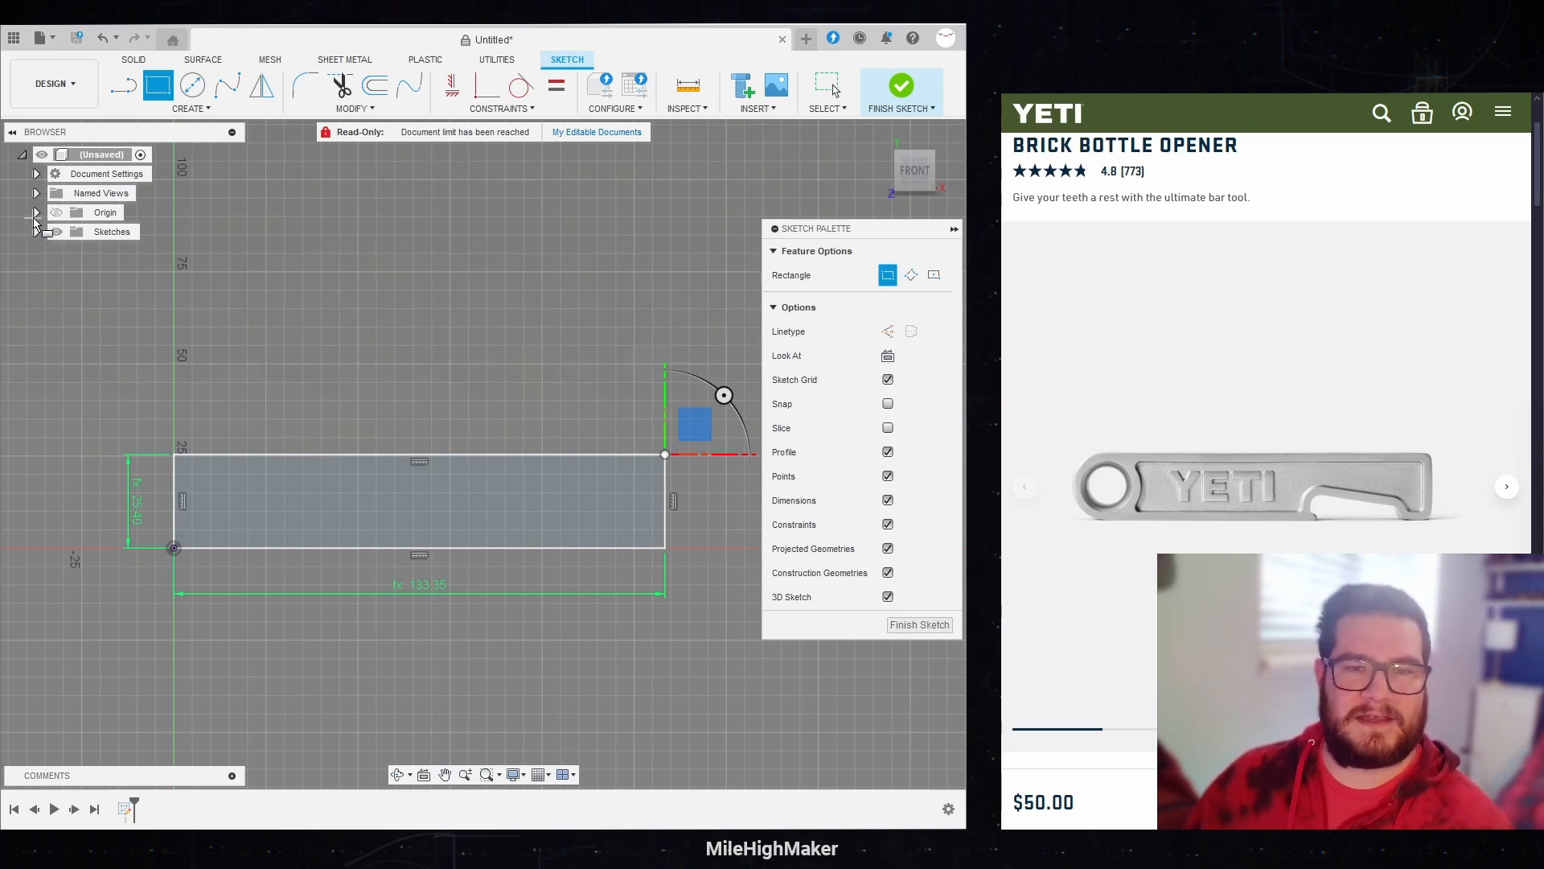
pyautogui.click(876, 91)
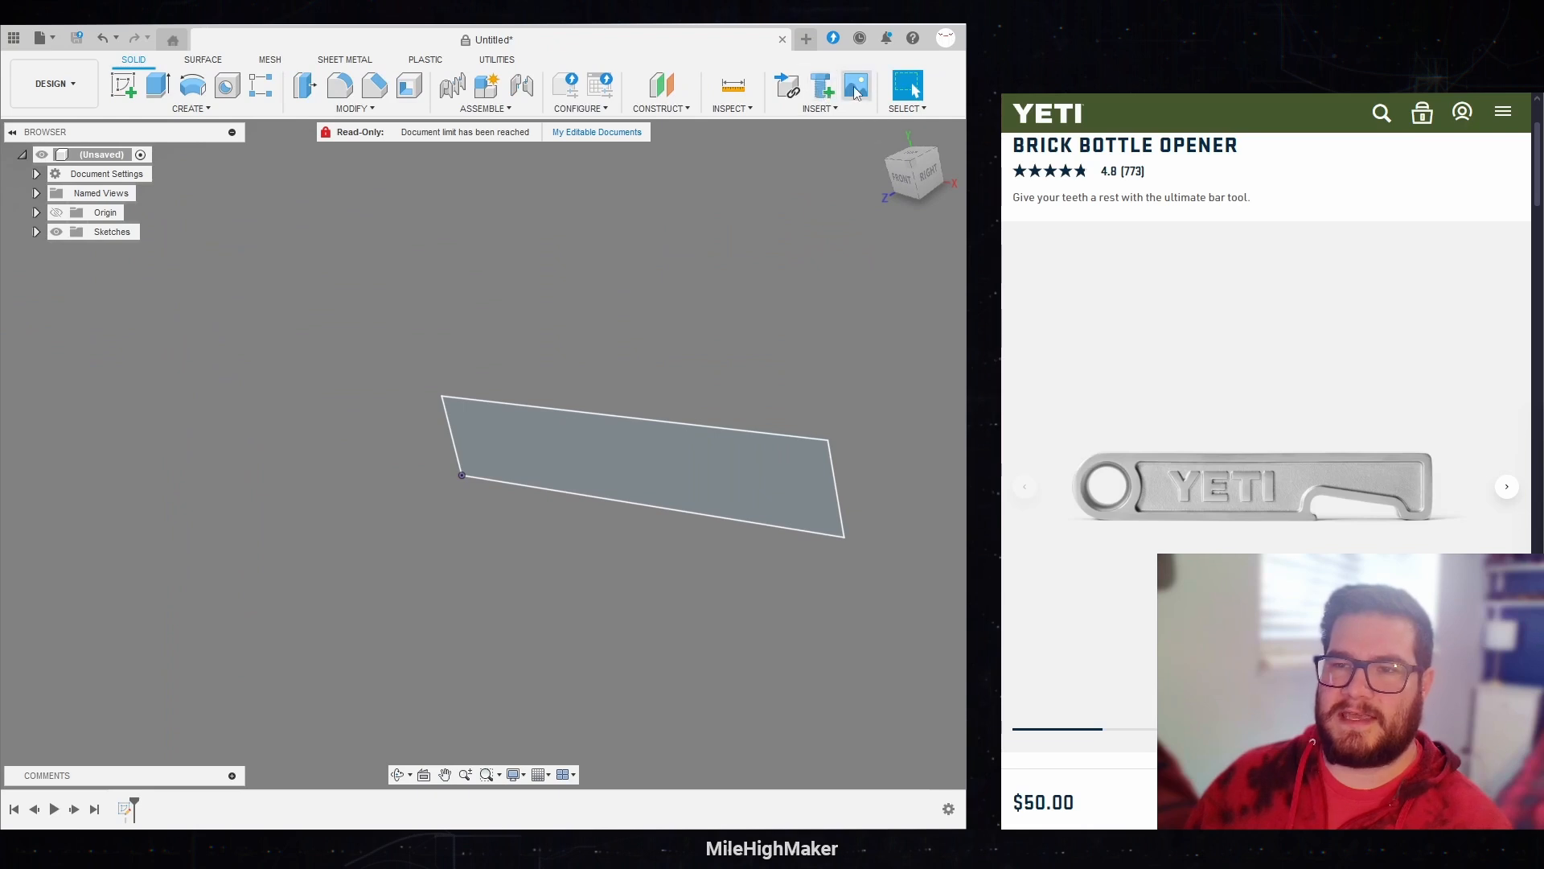
# Step: Insert Screenshot 2024-11-19 110556.png as a canvas on the XY plane and face it from the front
pyautogui.click(857, 93)
pyautogui.click(256, 588)
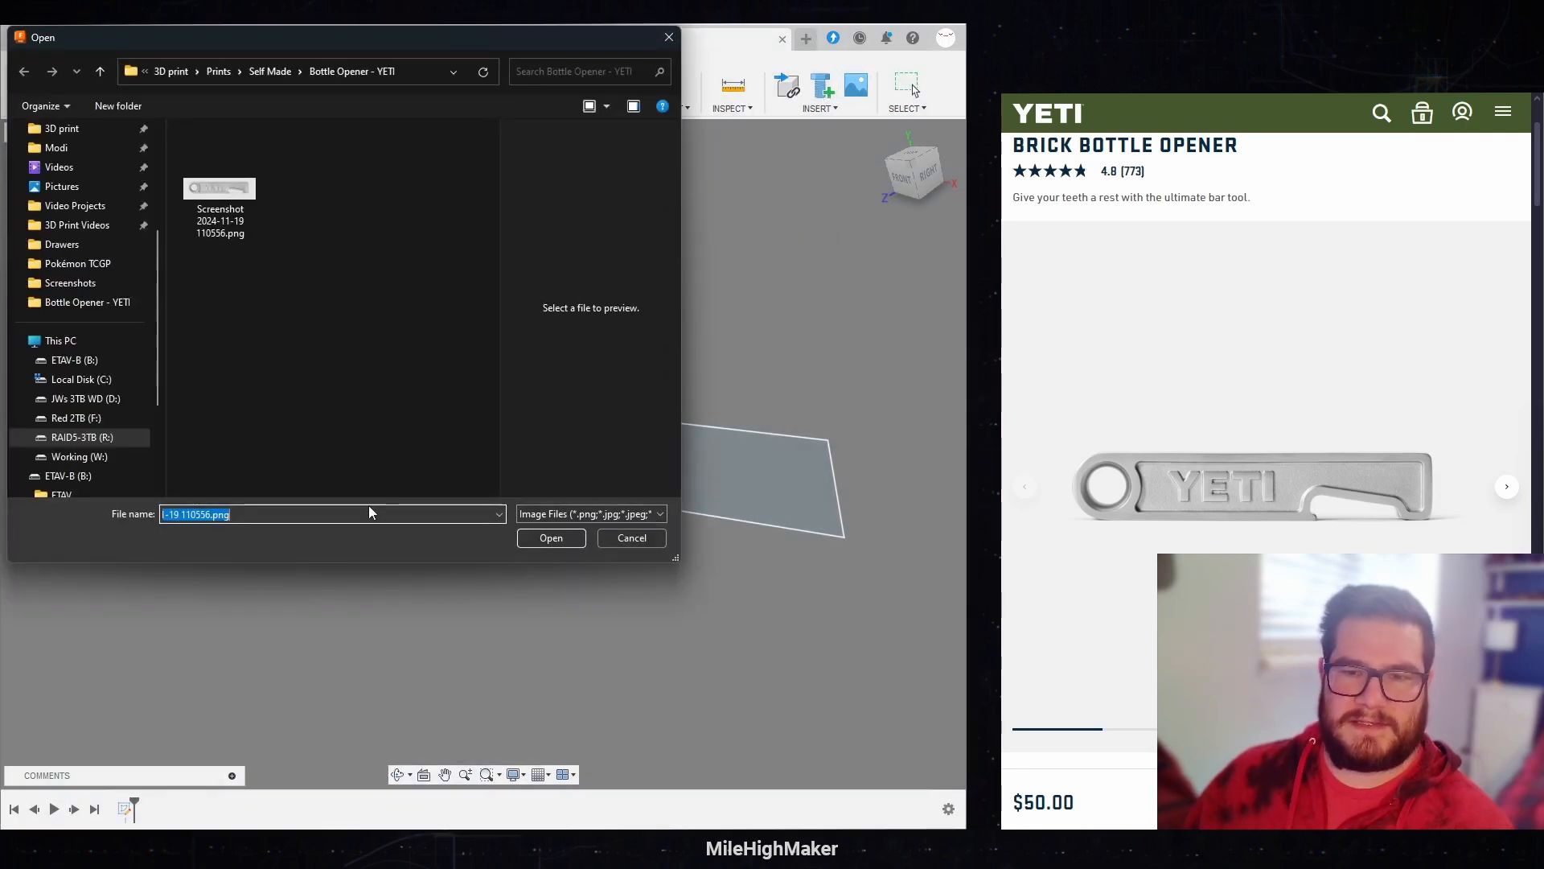
pyautogui.click(248, 211)
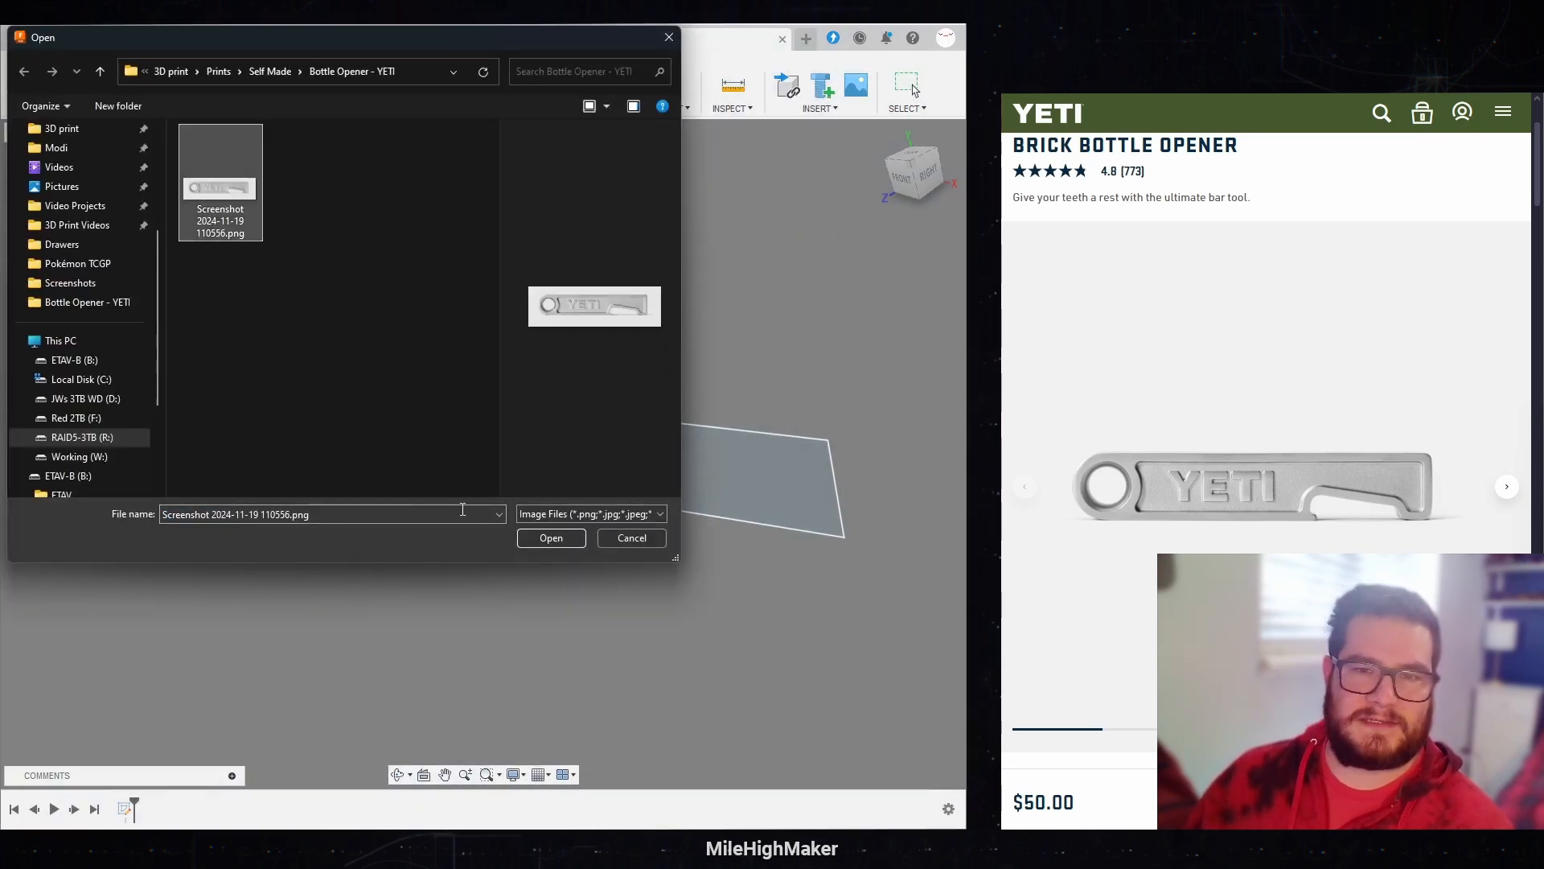
pyautogui.click(550, 537)
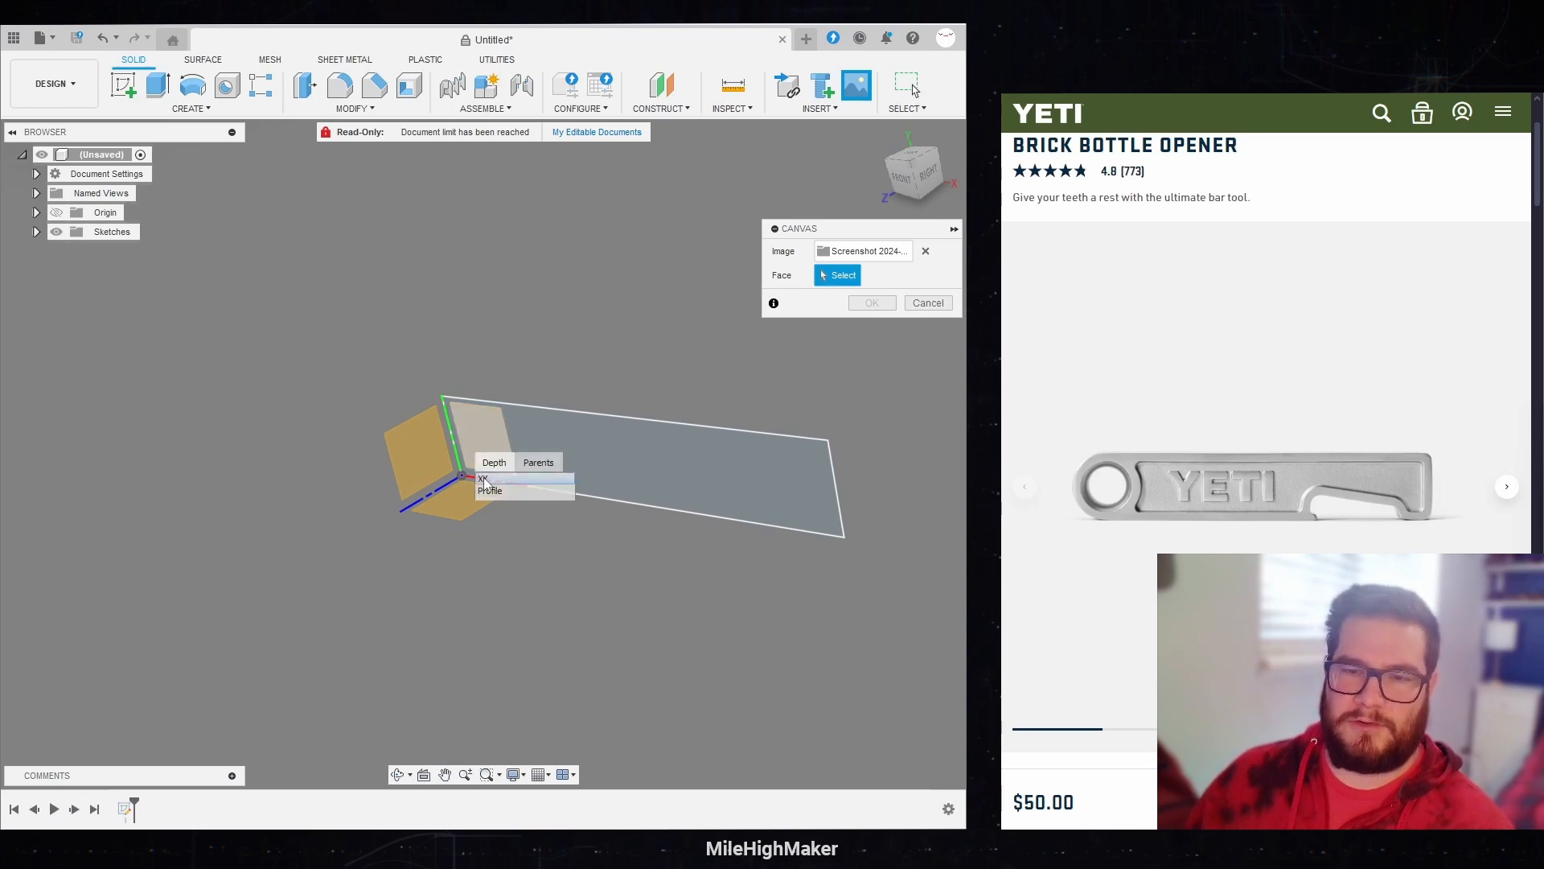
pyautogui.click(474, 438)
pyautogui.moveTo(520, 390); pyautogui.dragTo(375, 417, button='middle')
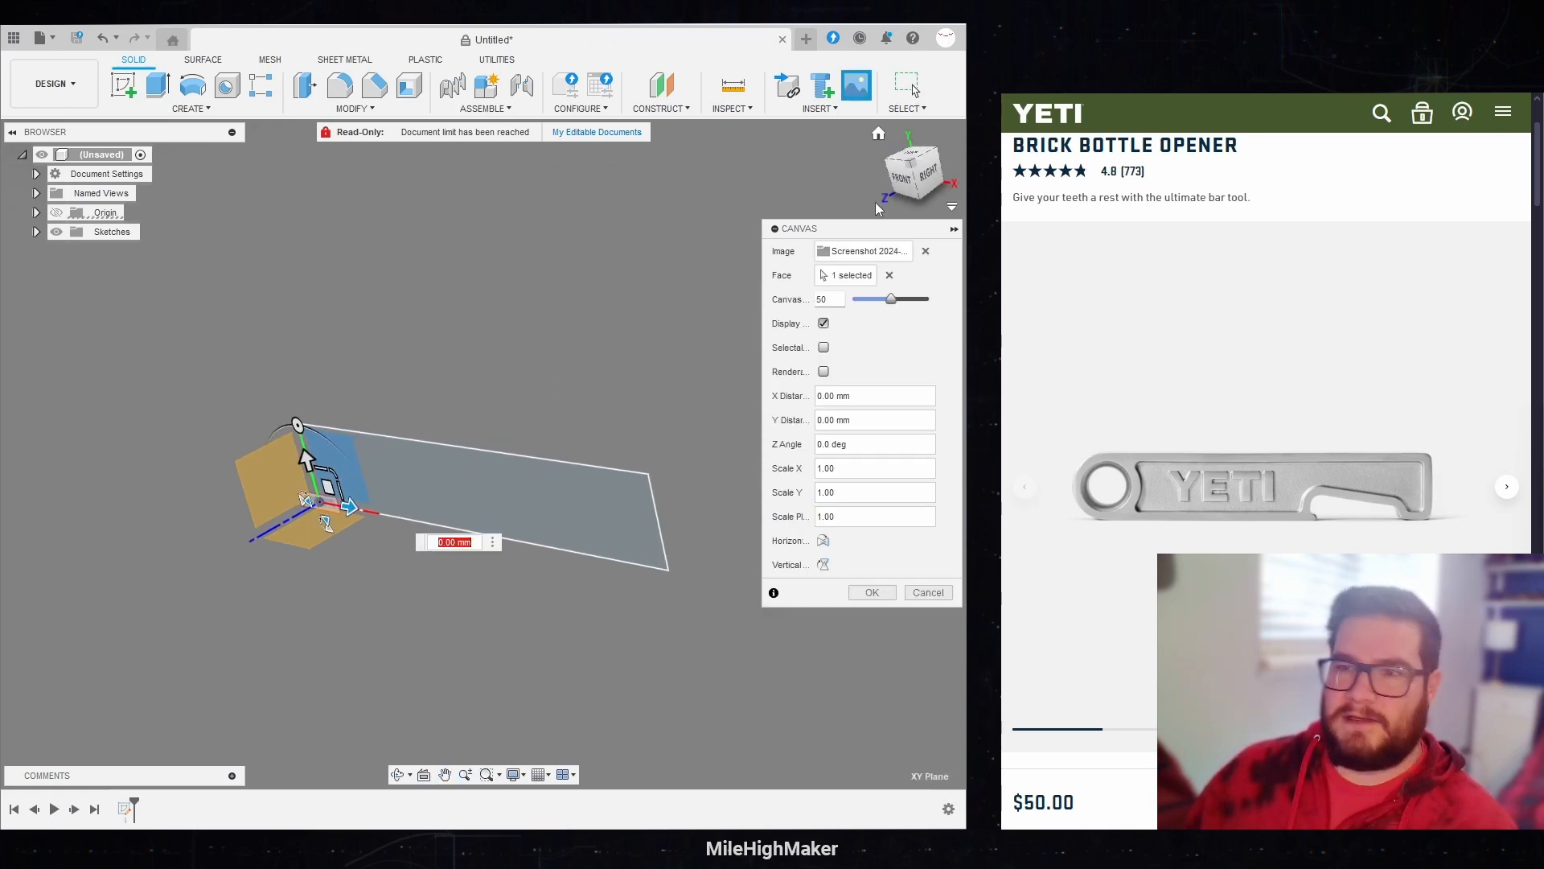
pyautogui.click(900, 181)
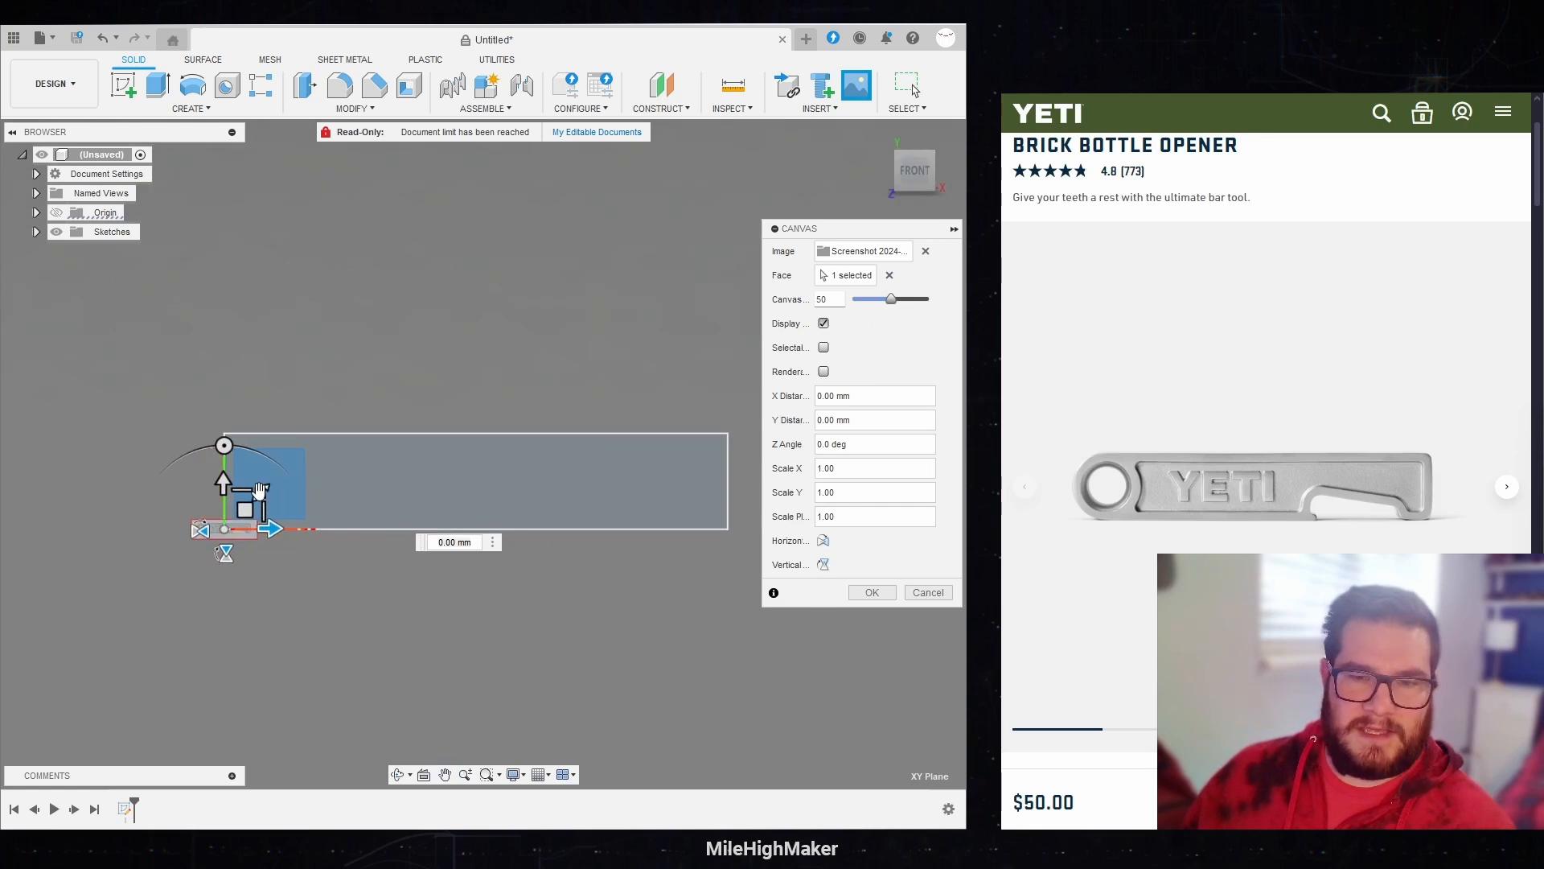
# Step: Move the canvas about 64.5 mm in X and 10 mm in Y so it sits over the base rectangle
pyautogui.moveTo(260, 490)
pyautogui.mouseDown()
pyautogui.moveTo(469, 389)
pyautogui.moveTo(298, 529)
pyautogui.moveTo(255, 506)
pyautogui.moveTo(498, 469)
pyautogui.mouseUp()
pyautogui.scroll(-2, 515, 482)
pyautogui.scroll(5, 508, 486)
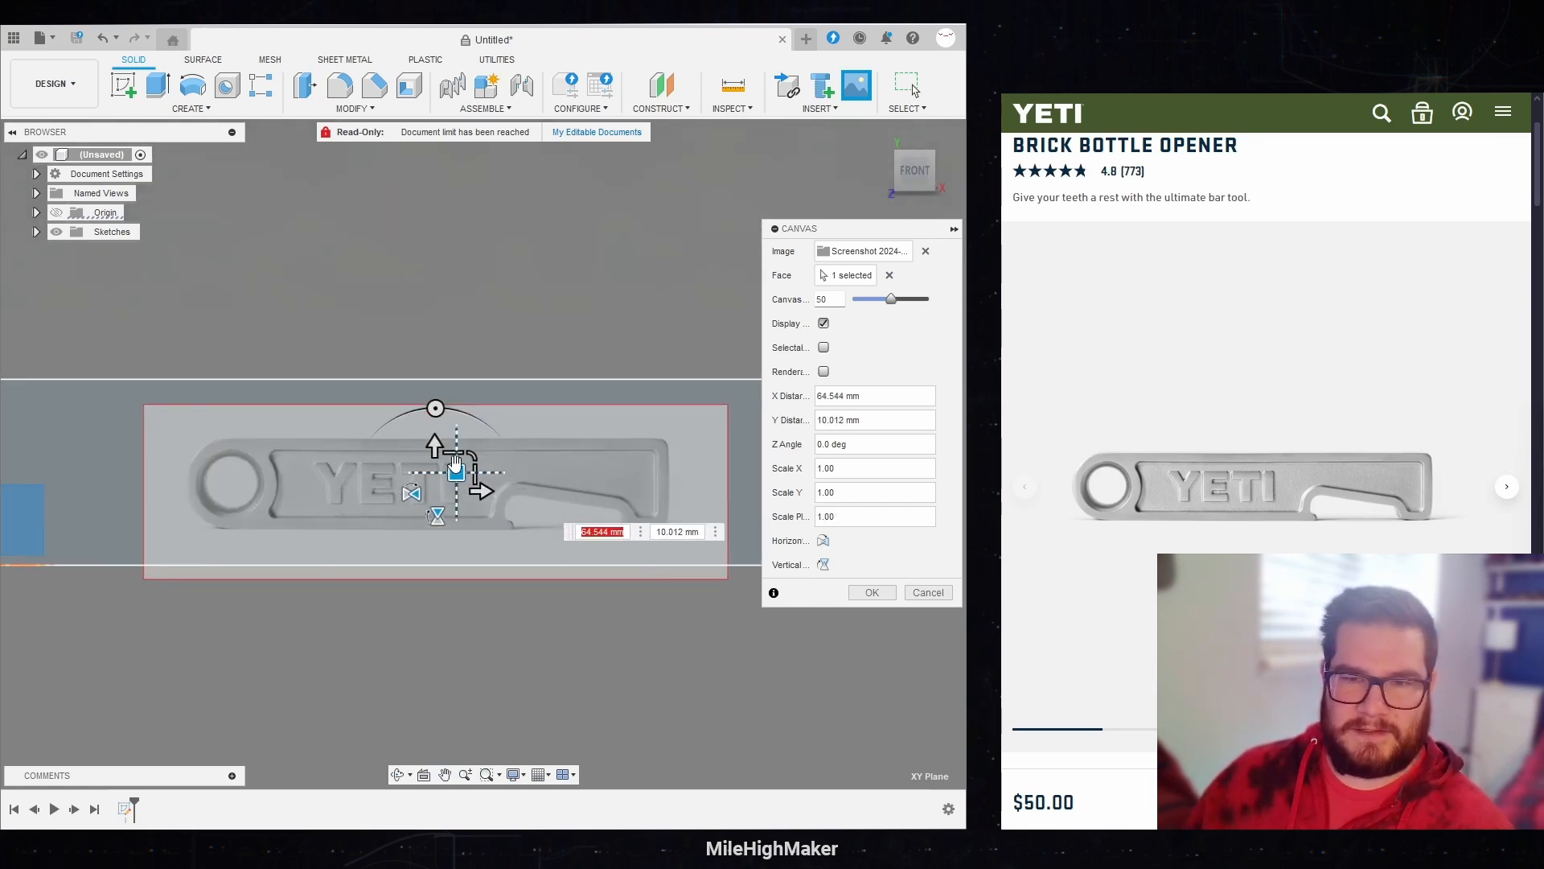
pyautogui.scroll(-2, 470, 461)
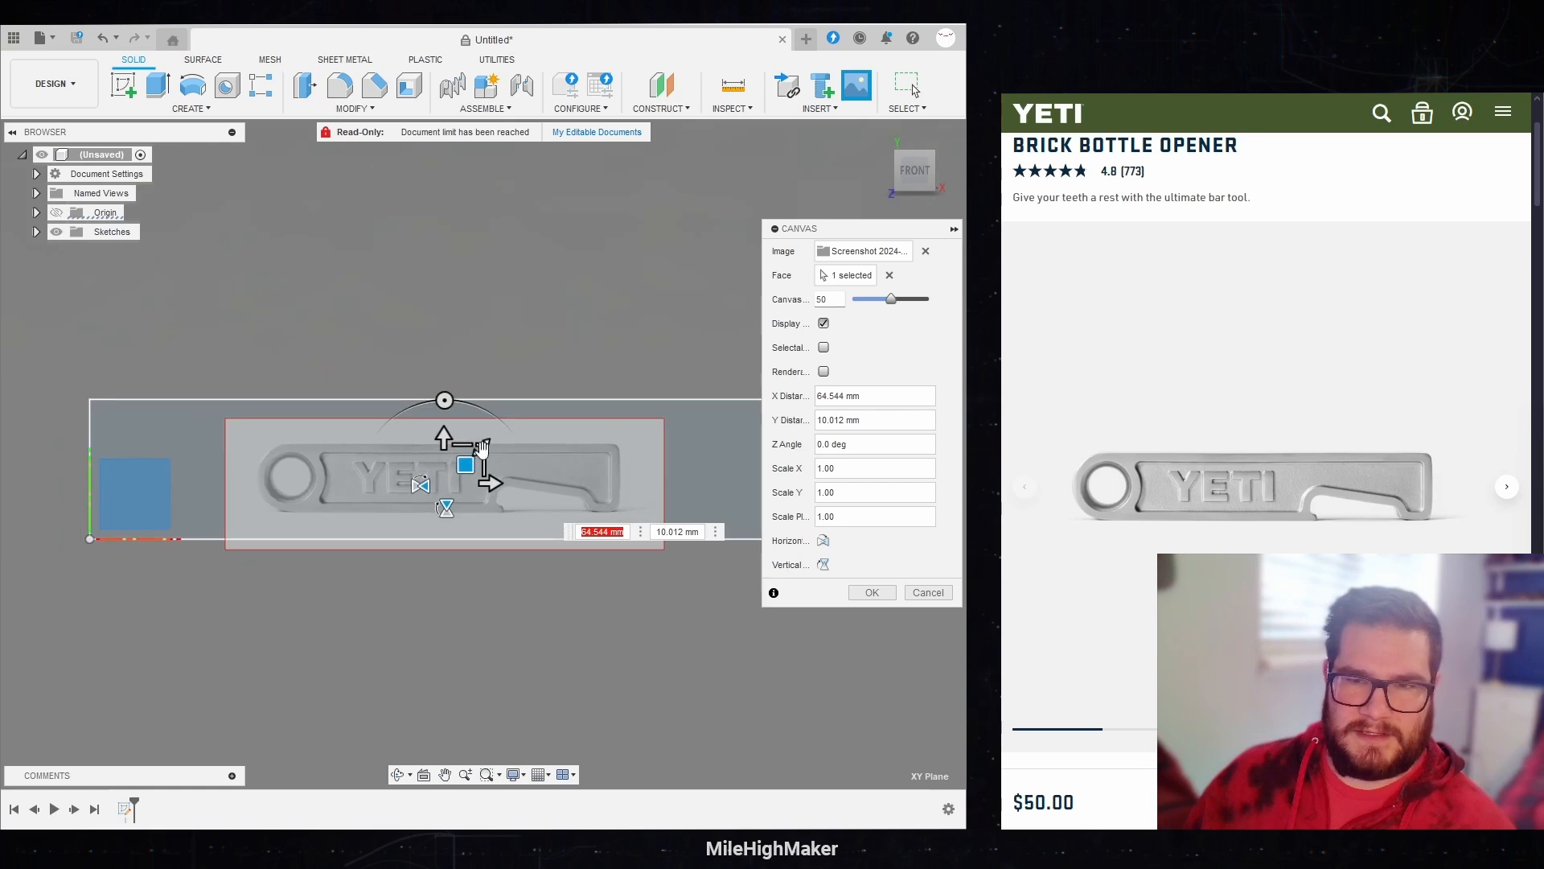
# Step: Enlarge the canvas uniformly and nudge it so the pictured opener fills the base rectangle, and accept the canvas
pyautogui.moveTo(483, 448); pyautogui.dragTo(521, 437)
pyautogui.moveTo(527, 431); pyautogui.dragTo(478, 428, button='middle')
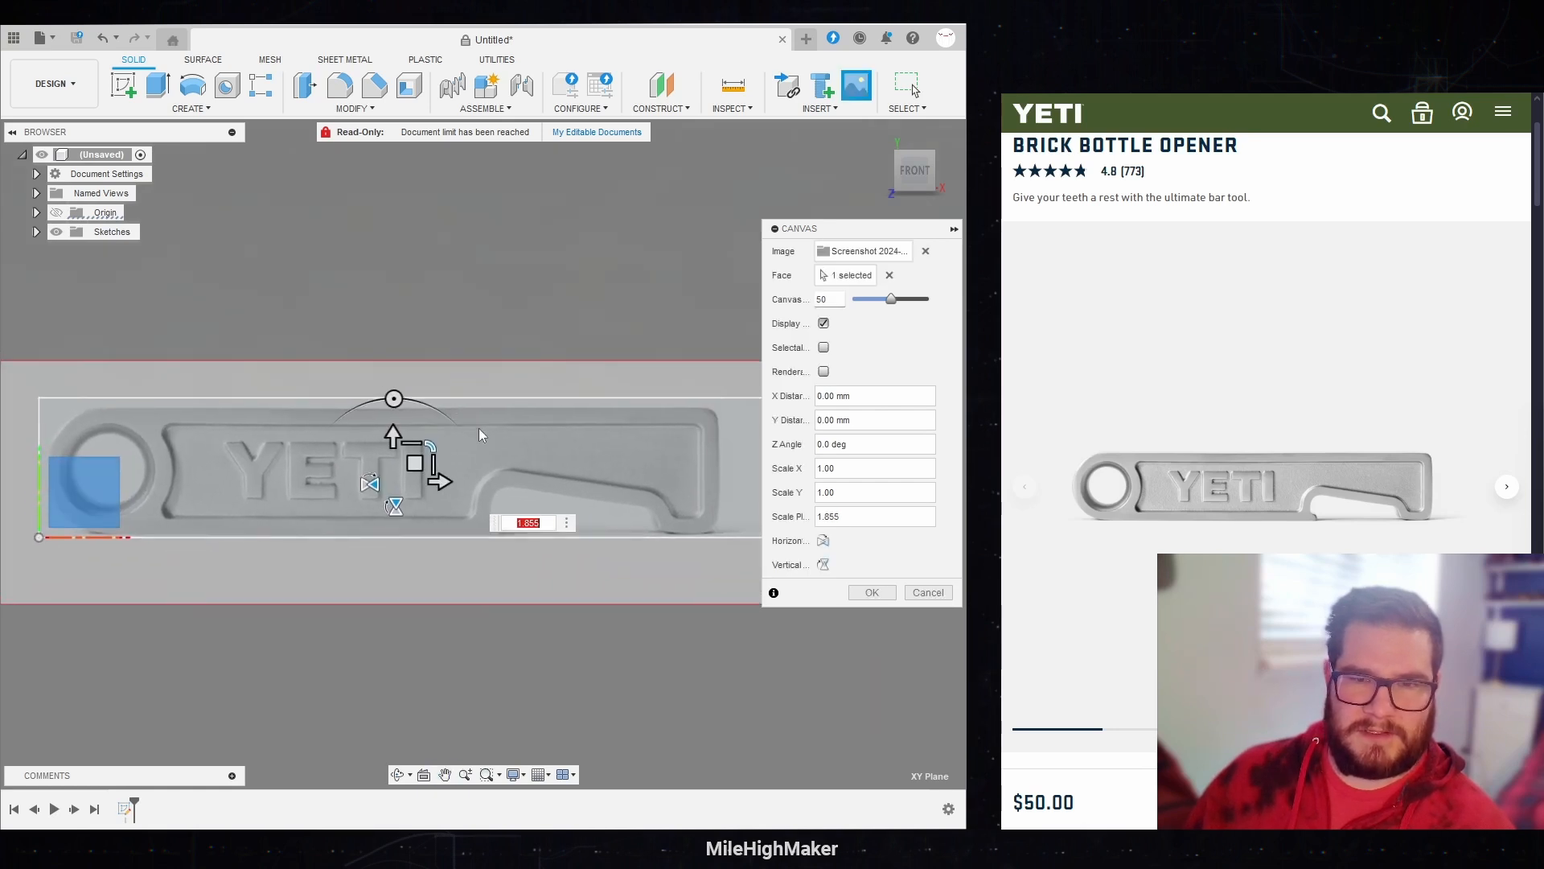
pyautogui.moveTo(414, 463); pyautogui.dragTo(438, 465)
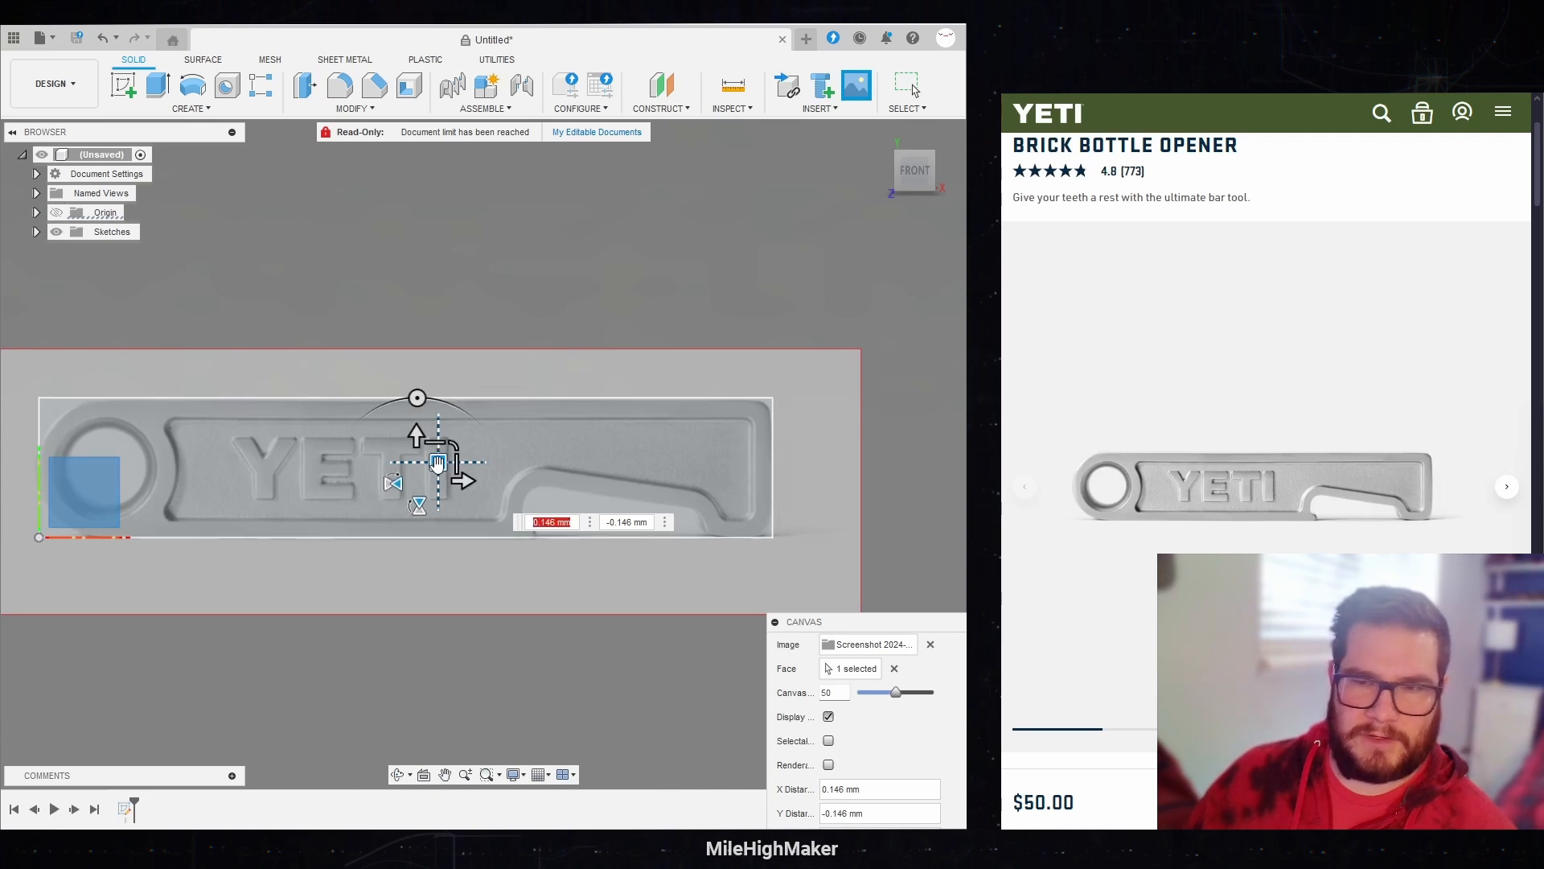
pyautogui.press('Return')
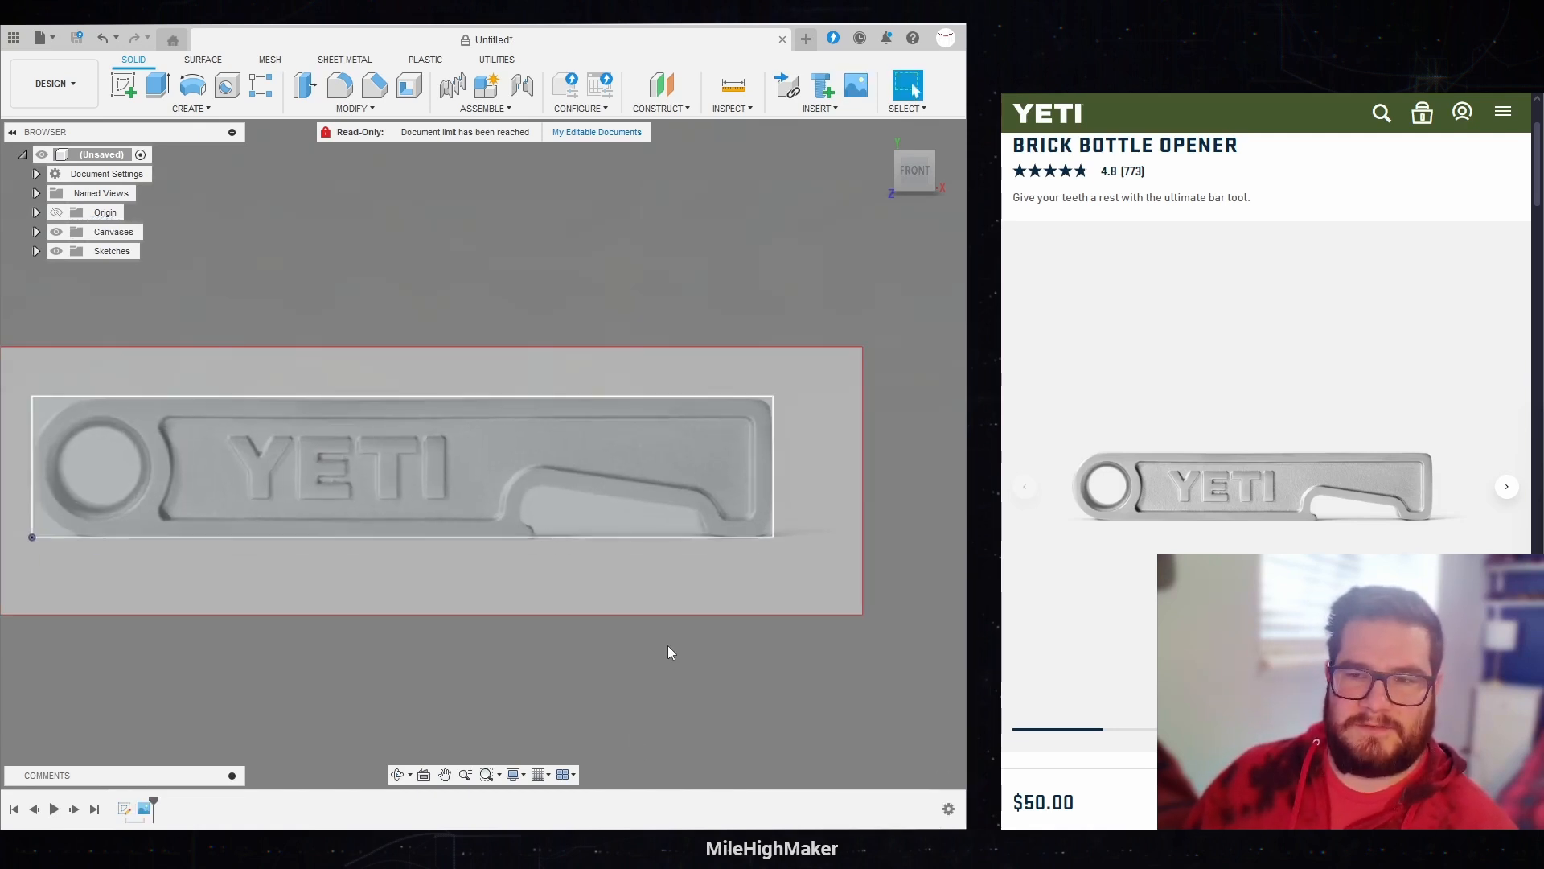
# Step: Show the angled product photo on the web page and start a new sketch on the XY plane over the canvas
pyautogui.moveTo(452, 525)
pyautogui.mouseDown(button='middle')
pyautogui.moveTo(546, 513)
pyautogui.moveTo(521, 497)
pyautogui.mouseUp(button='middle')
pyautogui.click(1503, 489)
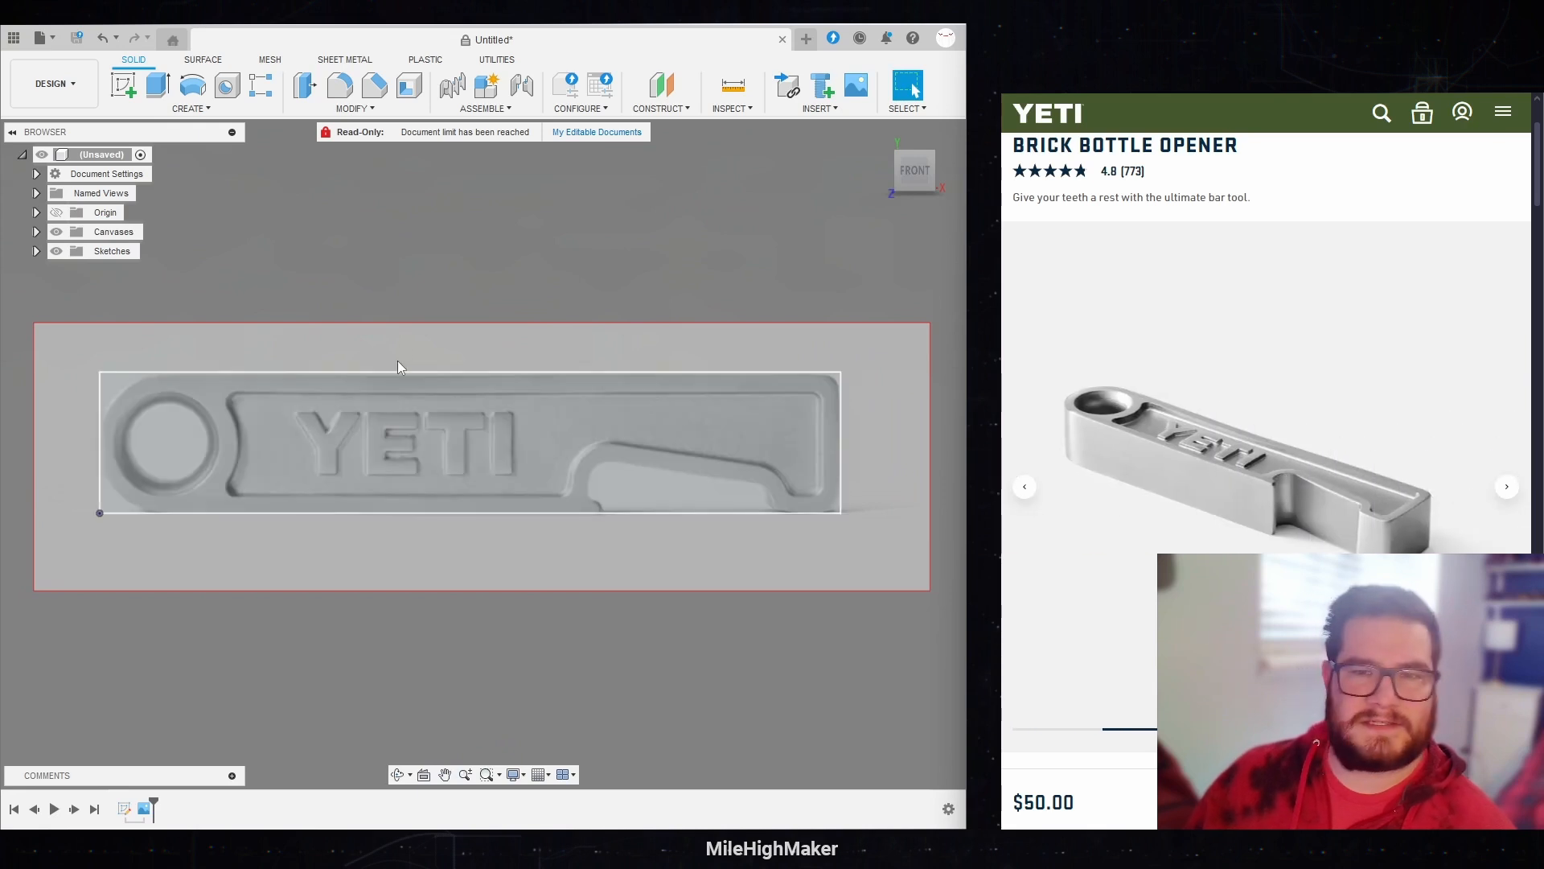
pyautogui.click(123, 85)
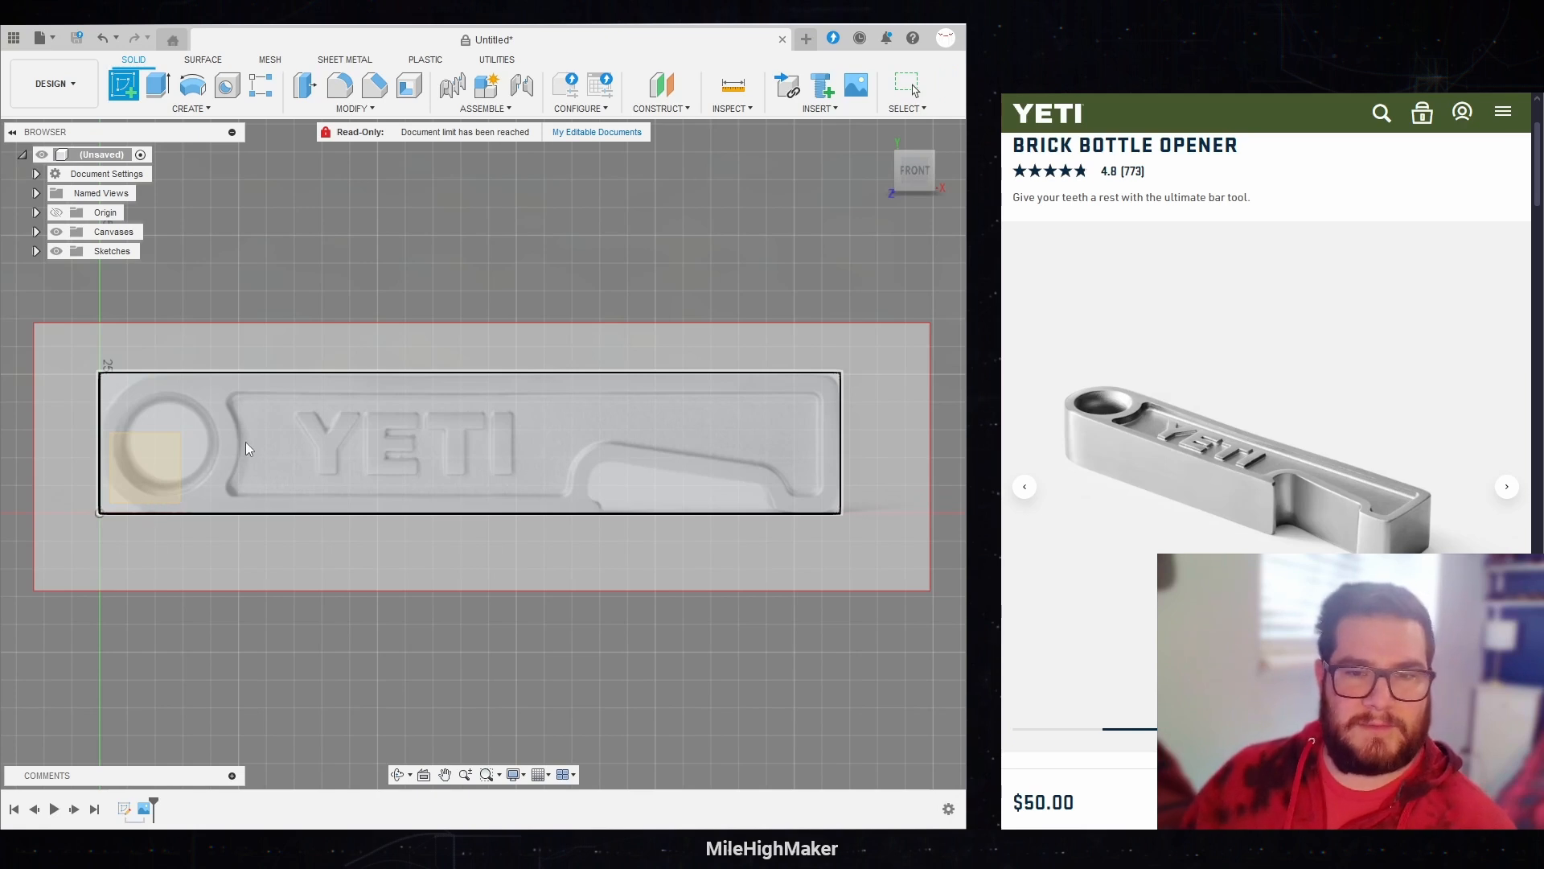
pyautogui.click(460, 457)
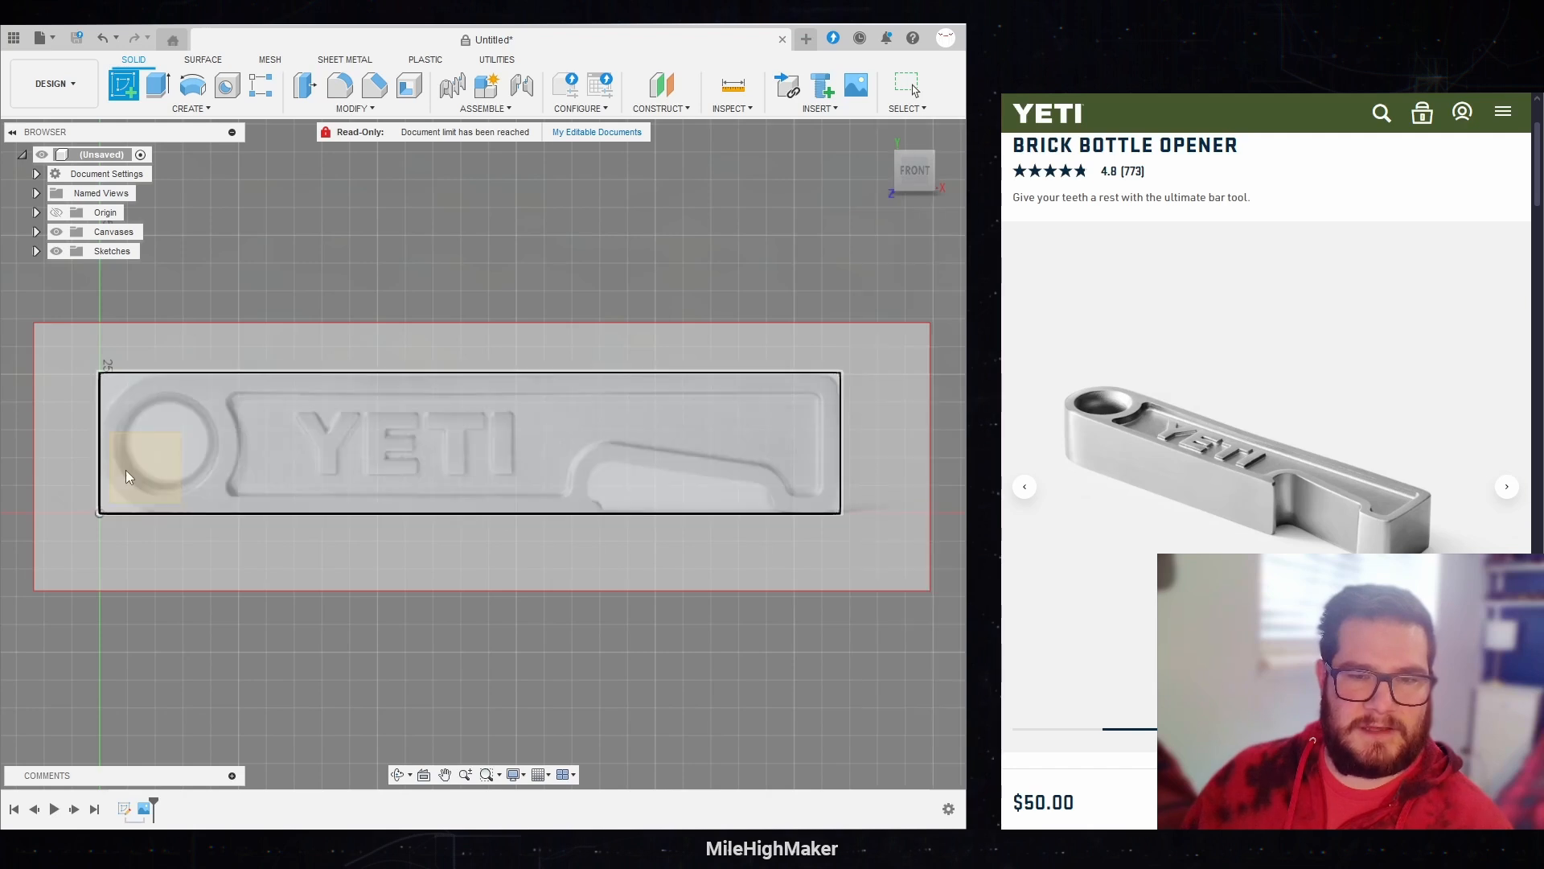
pyautogui.moveTo(126, 469); pyautogui.dragTo(133, 523)
pyautogui.click(133, 524)
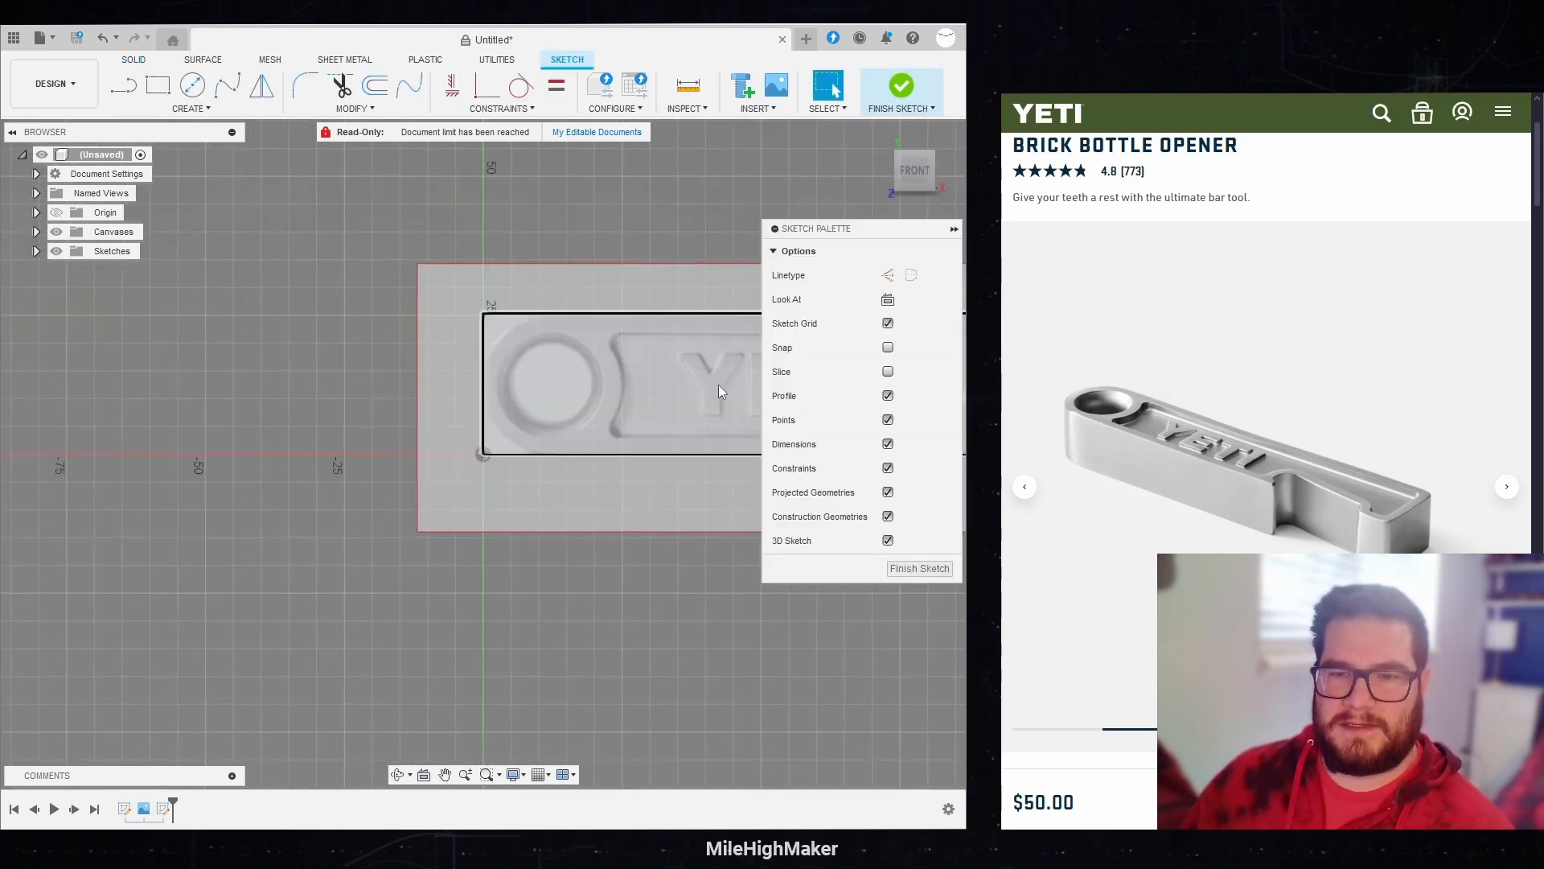
# Step: Widen the modelling window beside the product page, keeping the whole canvas in view
pyautogui.moveTo(315, 441); pyautogui.dragTo(336, 447, button='middle')
pyautogui.scroll(1, 336, 446)
pyautogui.scroll(-4, 336, 446)
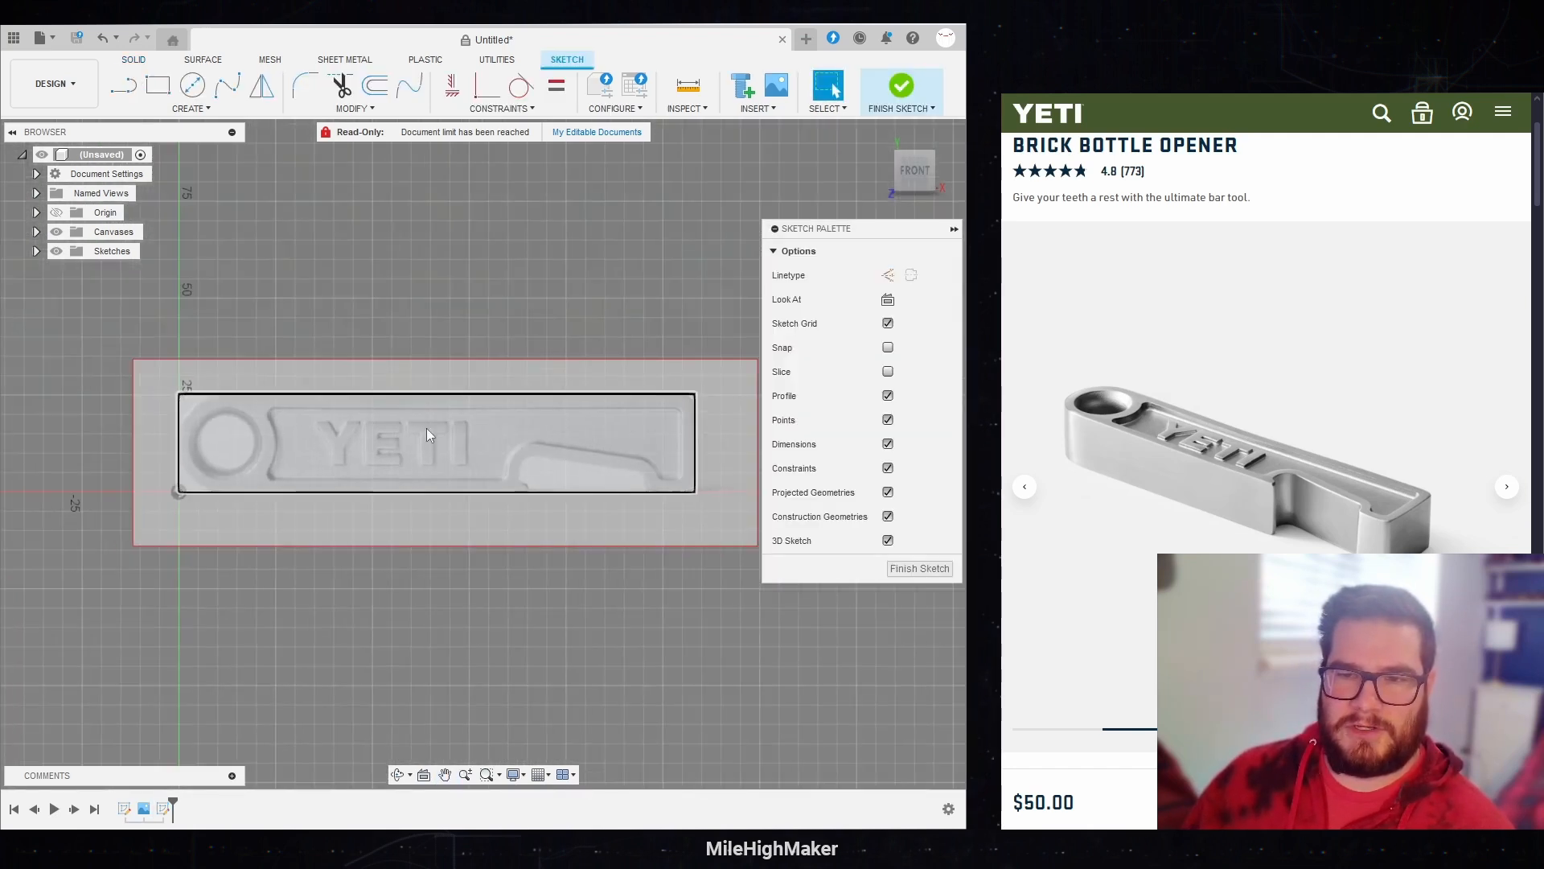
pyautogui.moveTo(427, 428); pyautogui.dragTo(402, 449, button='middle')
pyautogui.moveTo(967, 406); pyautogui.dragTo(1110, 410)
pyautogui.moveTo(492, 465); pyautogui.dragTo(445, 468, button='middle')
# Step: Draw a two-point rectangle from the origin with its width set to OpenerWidth and its height set to OpenerHeight
pyautogui.click(158, 85)
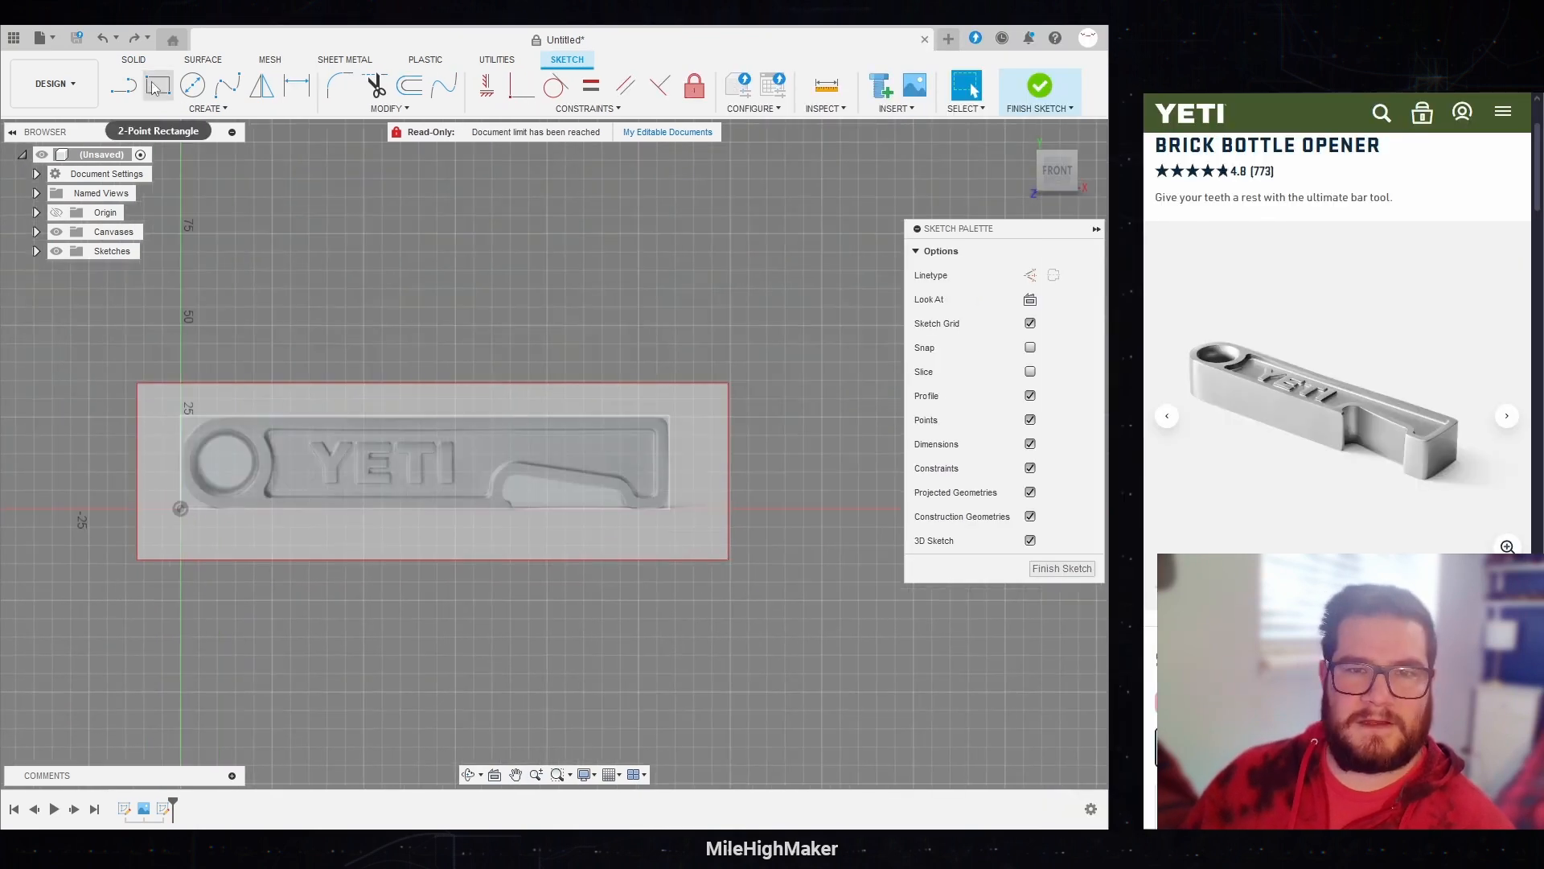
pyautogui.click(180, 508)
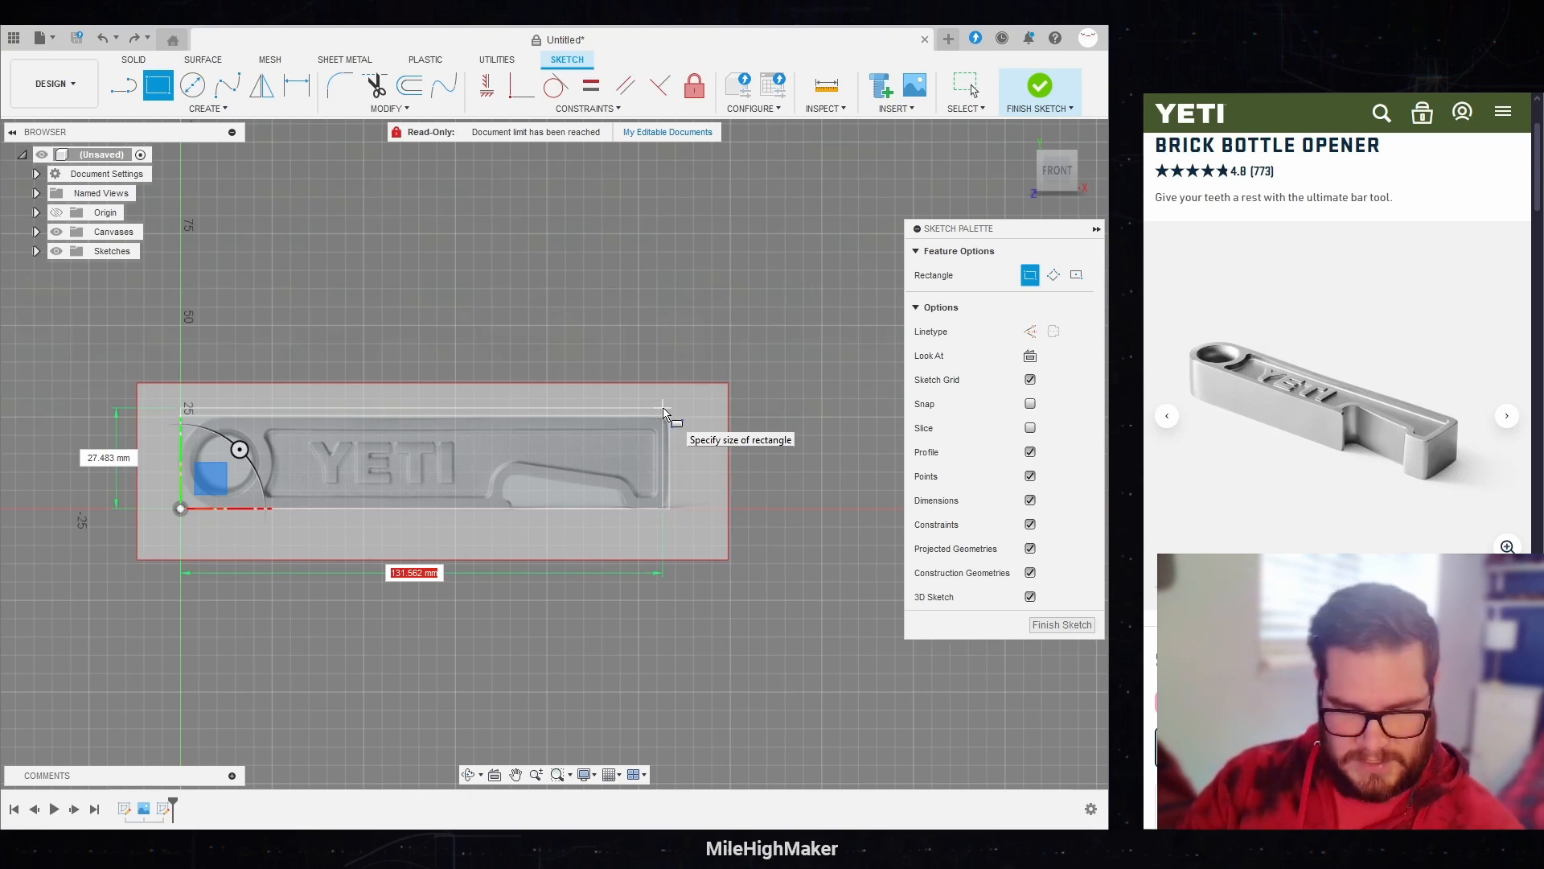
pyautogui.write('op')
pyautogui.press('Down')
pyautogui.press('Down')
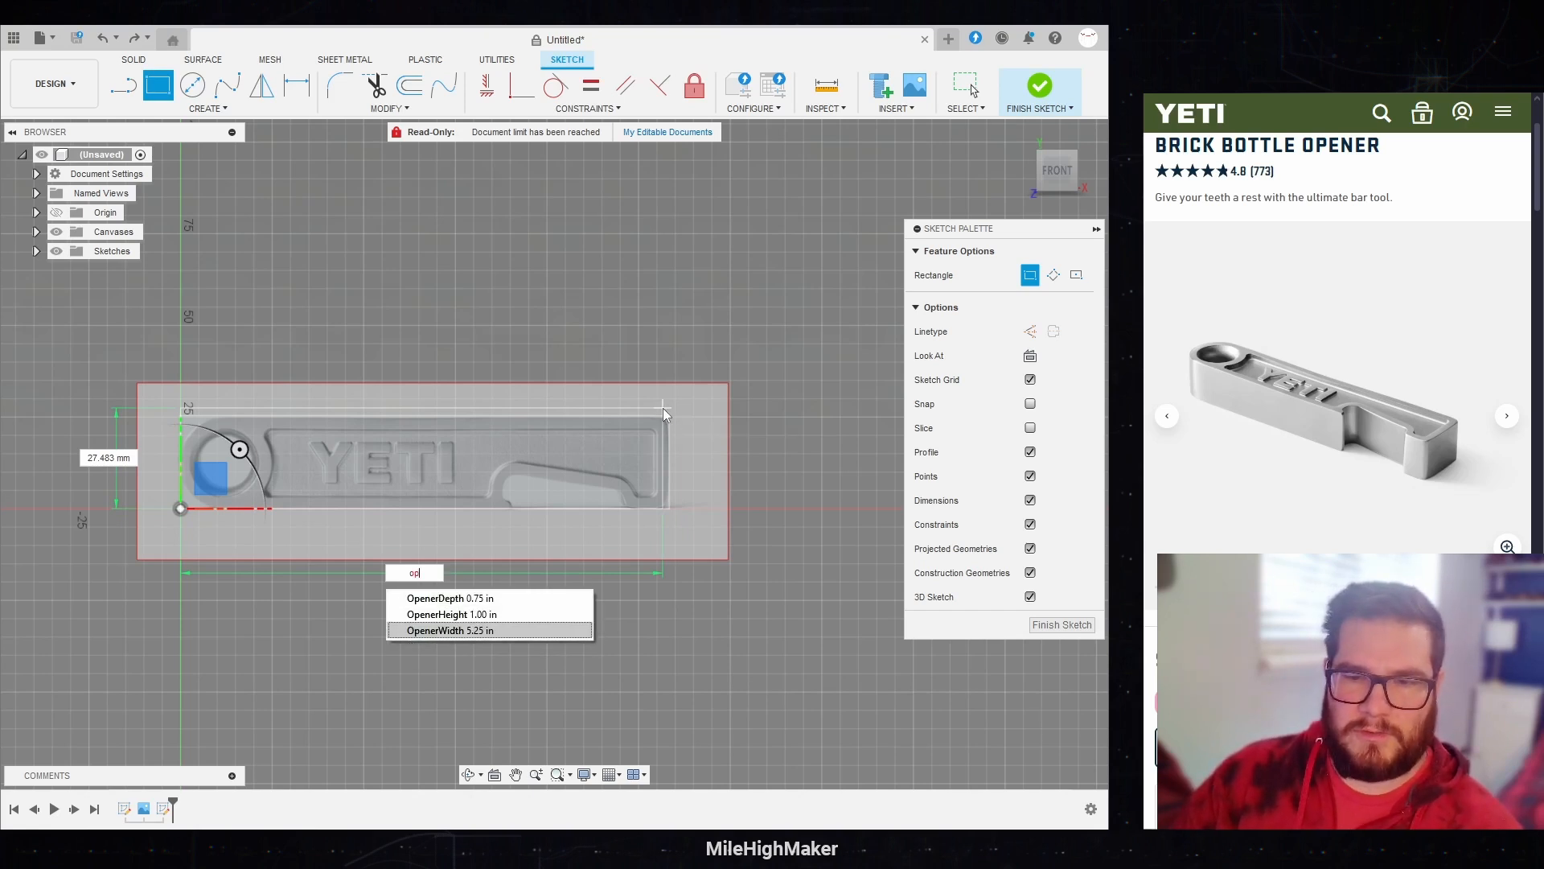
pyautogui.press('Return')
pyautogui.press('Tab')
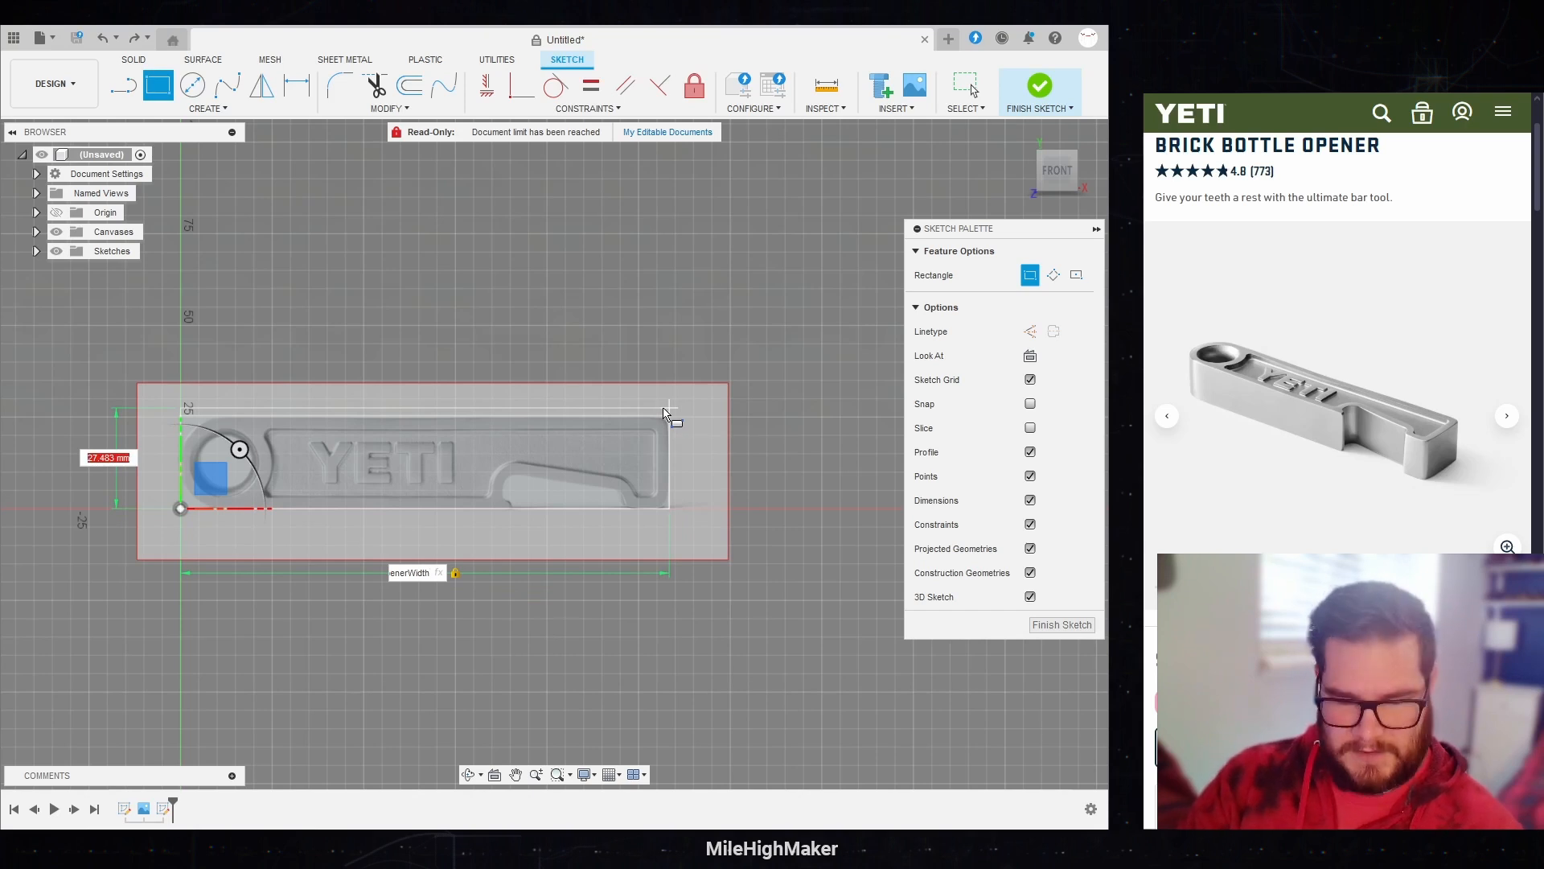
pyautogui.write('op')
pyautogui.press('Down')
pyautogui.press('Return')
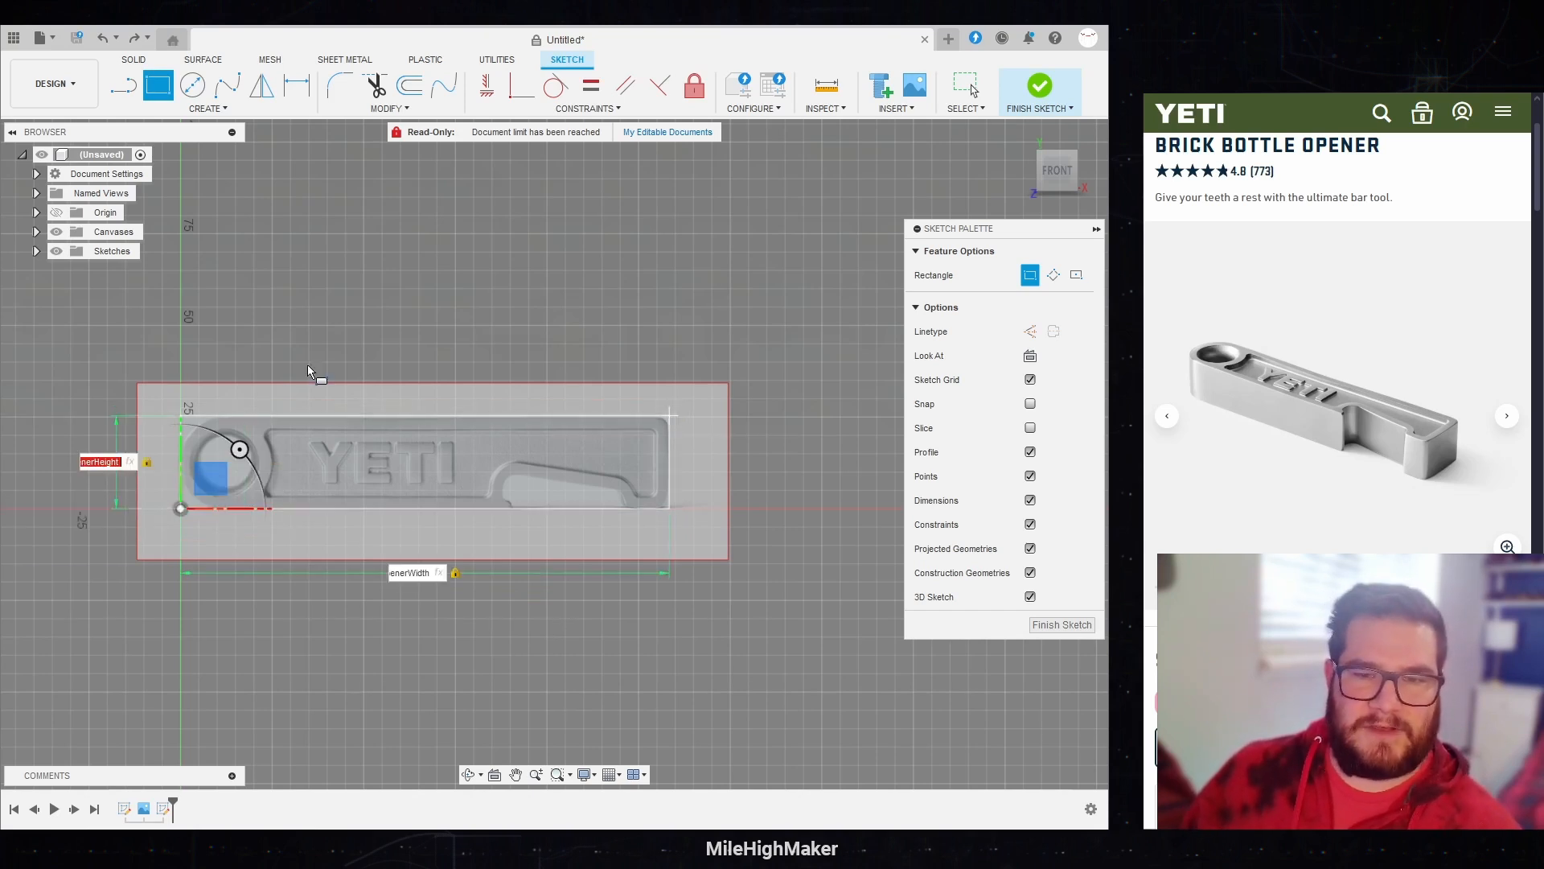
pyautogui.click(566, 460)
# Step: Review the user parameters that drive the opener's size and close the parameters dialog
pyautogui.click(389, 108)
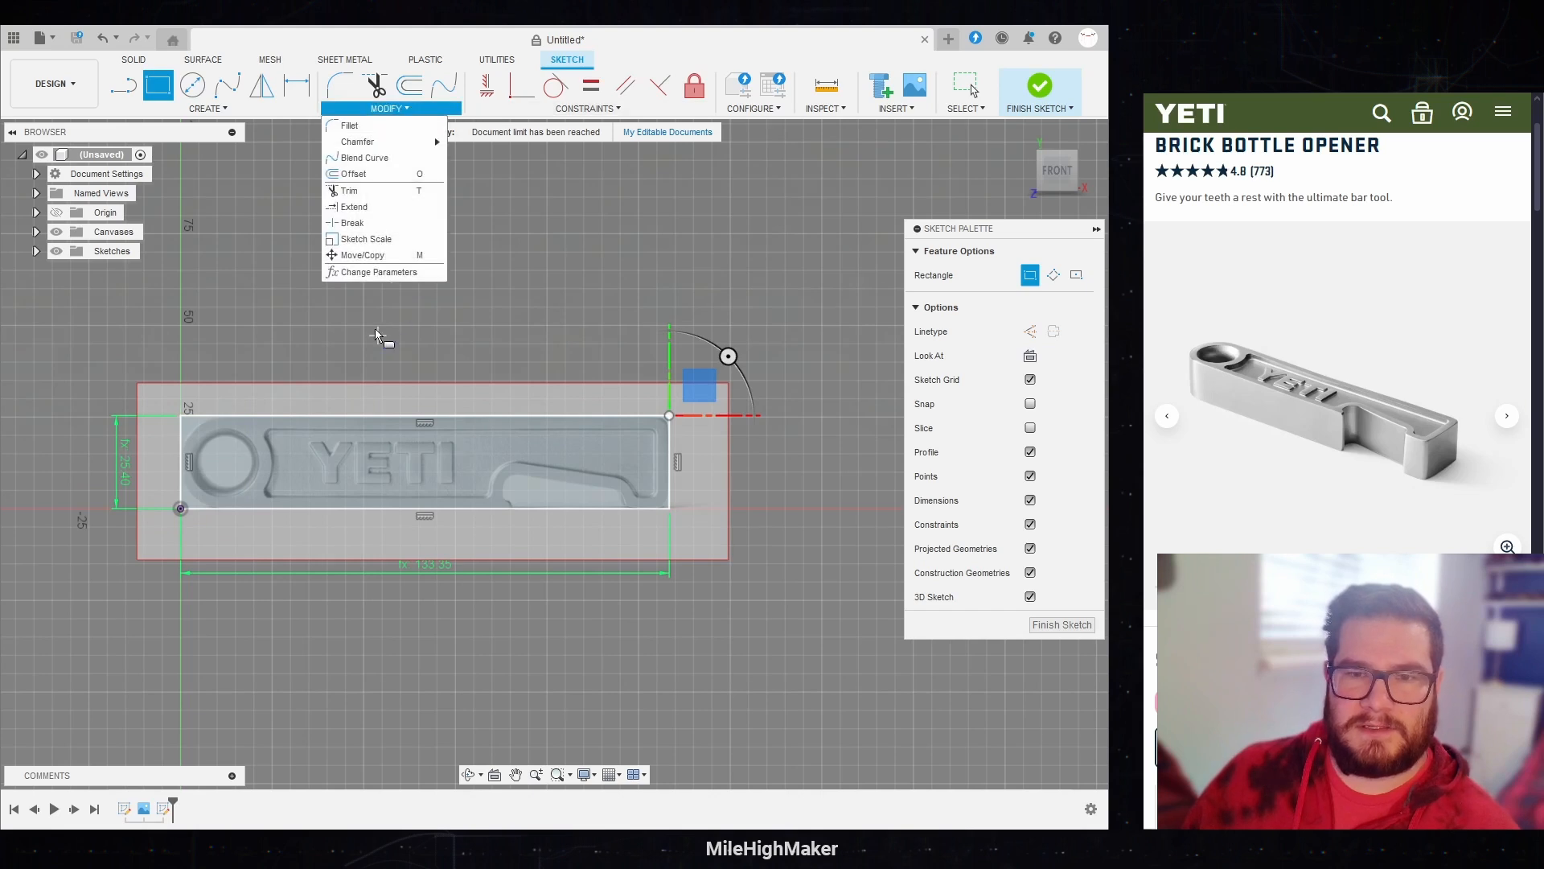
pyautogui.click(378, 278)
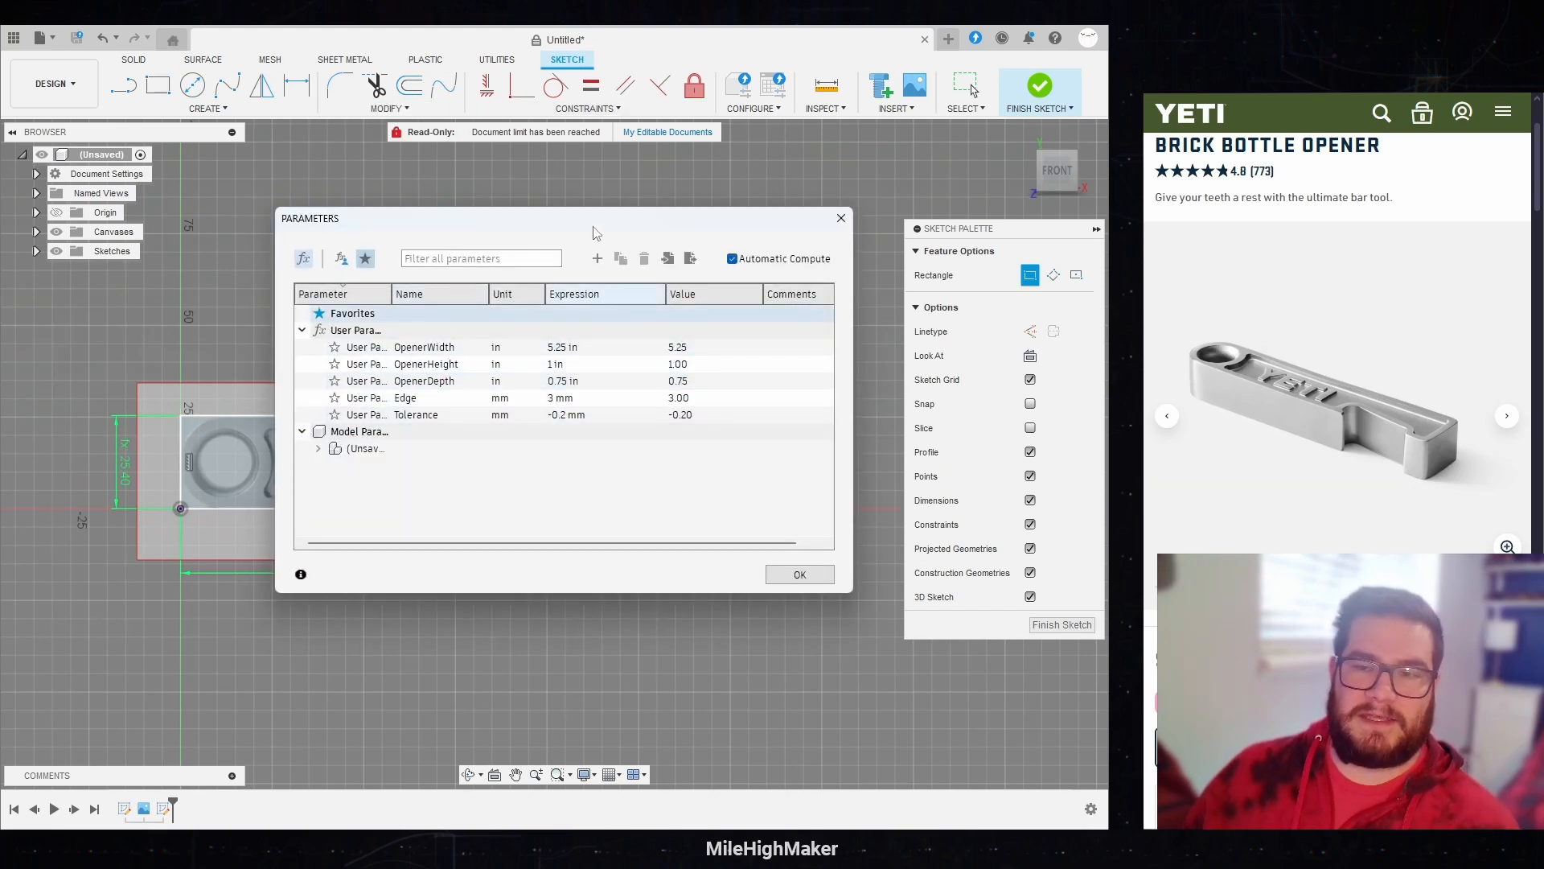
pyautogui.moveTo(593, 226); pyautogui.dragTo(652, 191)
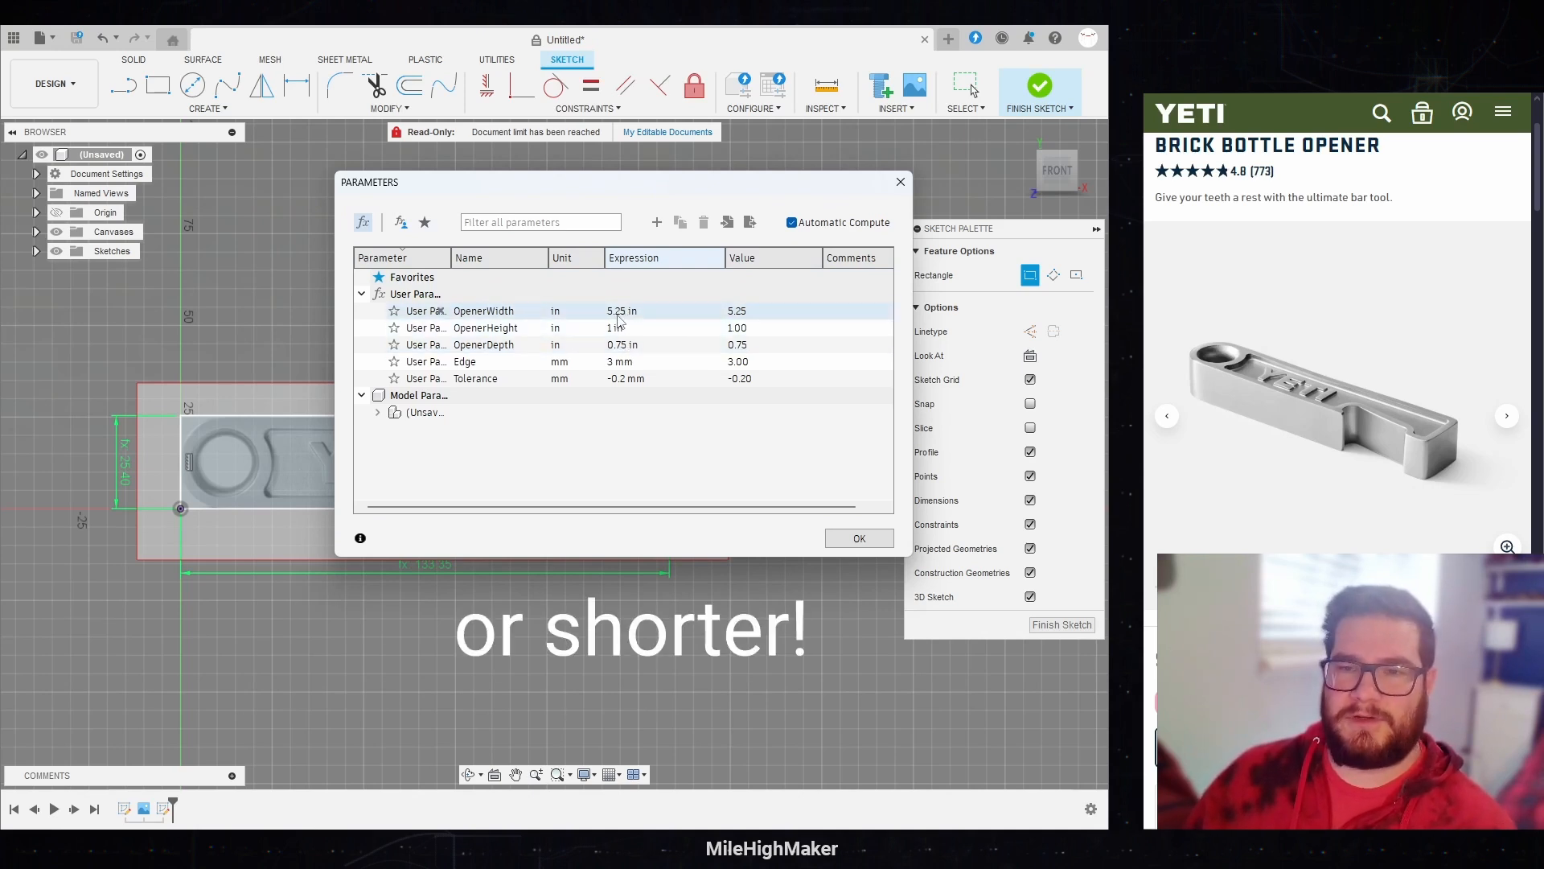
pyautogui.click(836, 545)
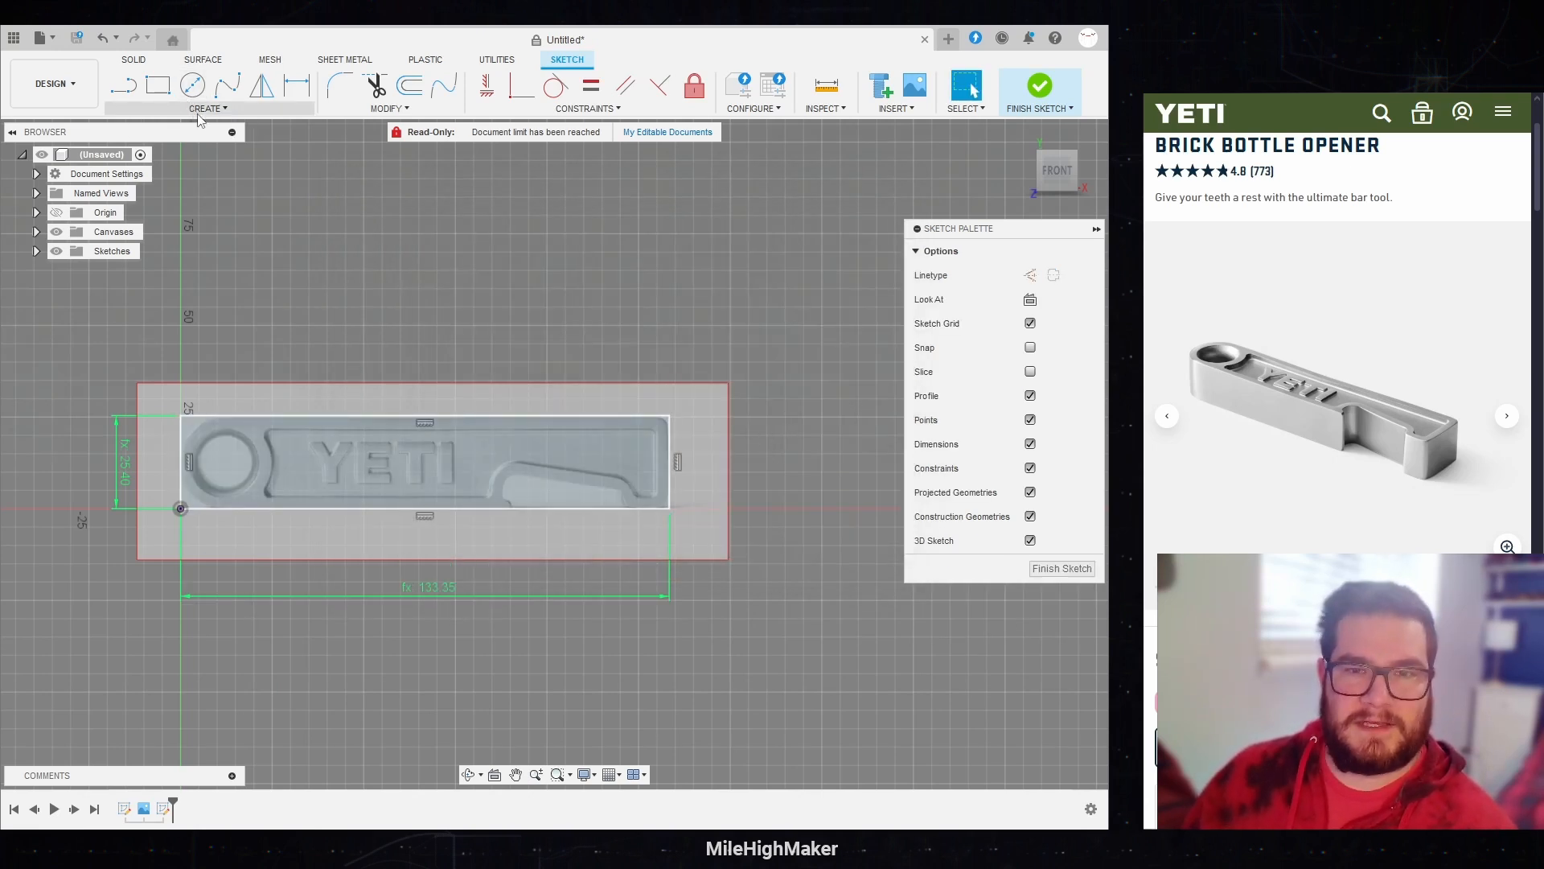
# Step: Sketch a center-diameter circle about 18.75 mm in diameter over the opener's ring hole on the canvas
pyautogui.click(192, 84)
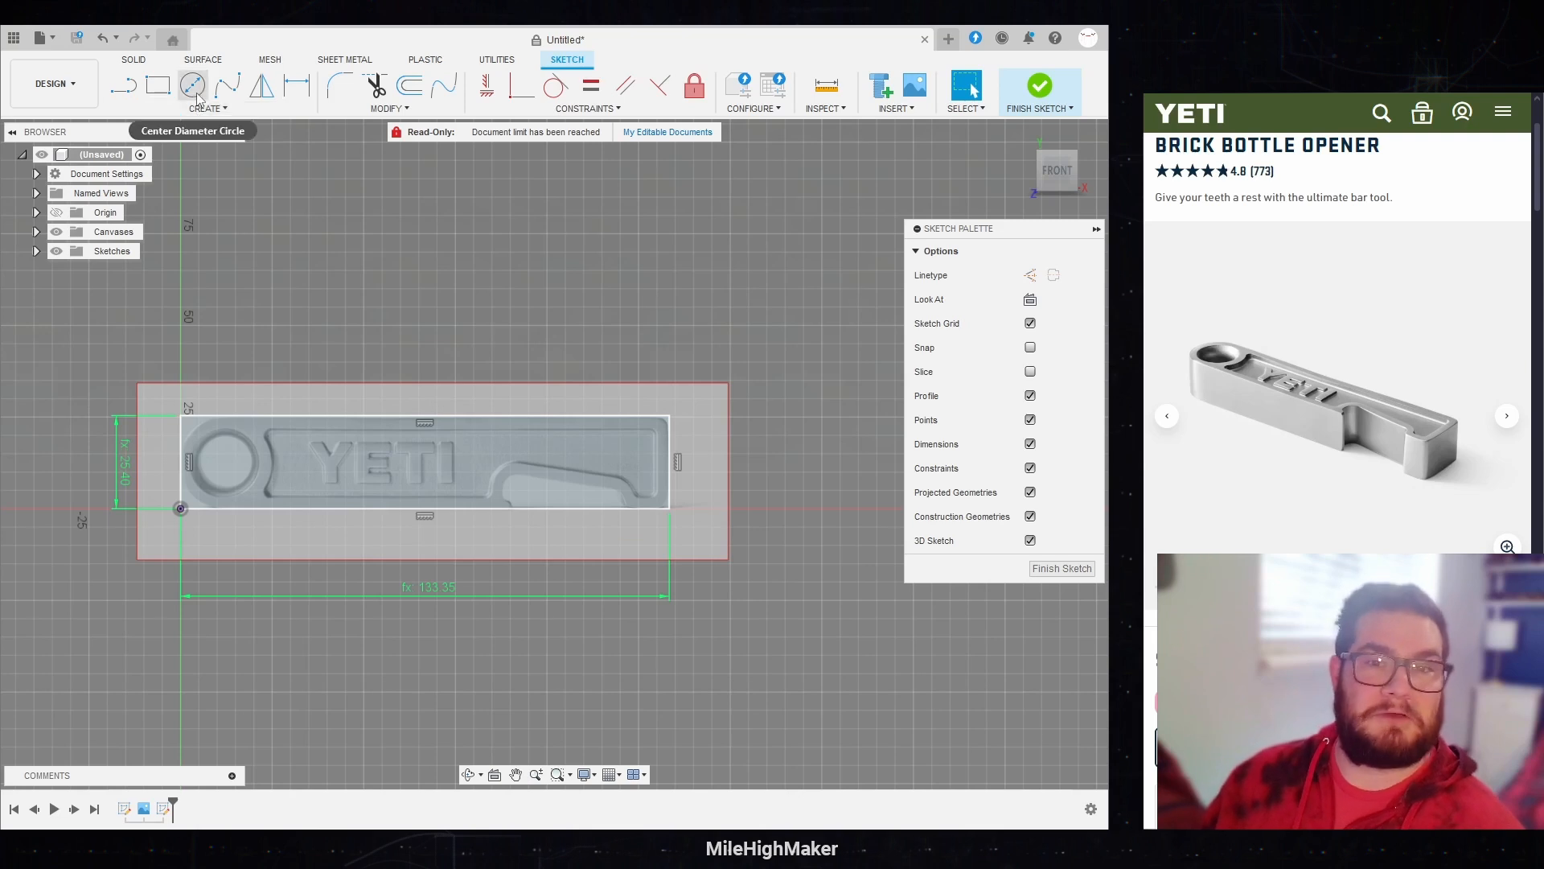
pyautogui.click(234, 464)
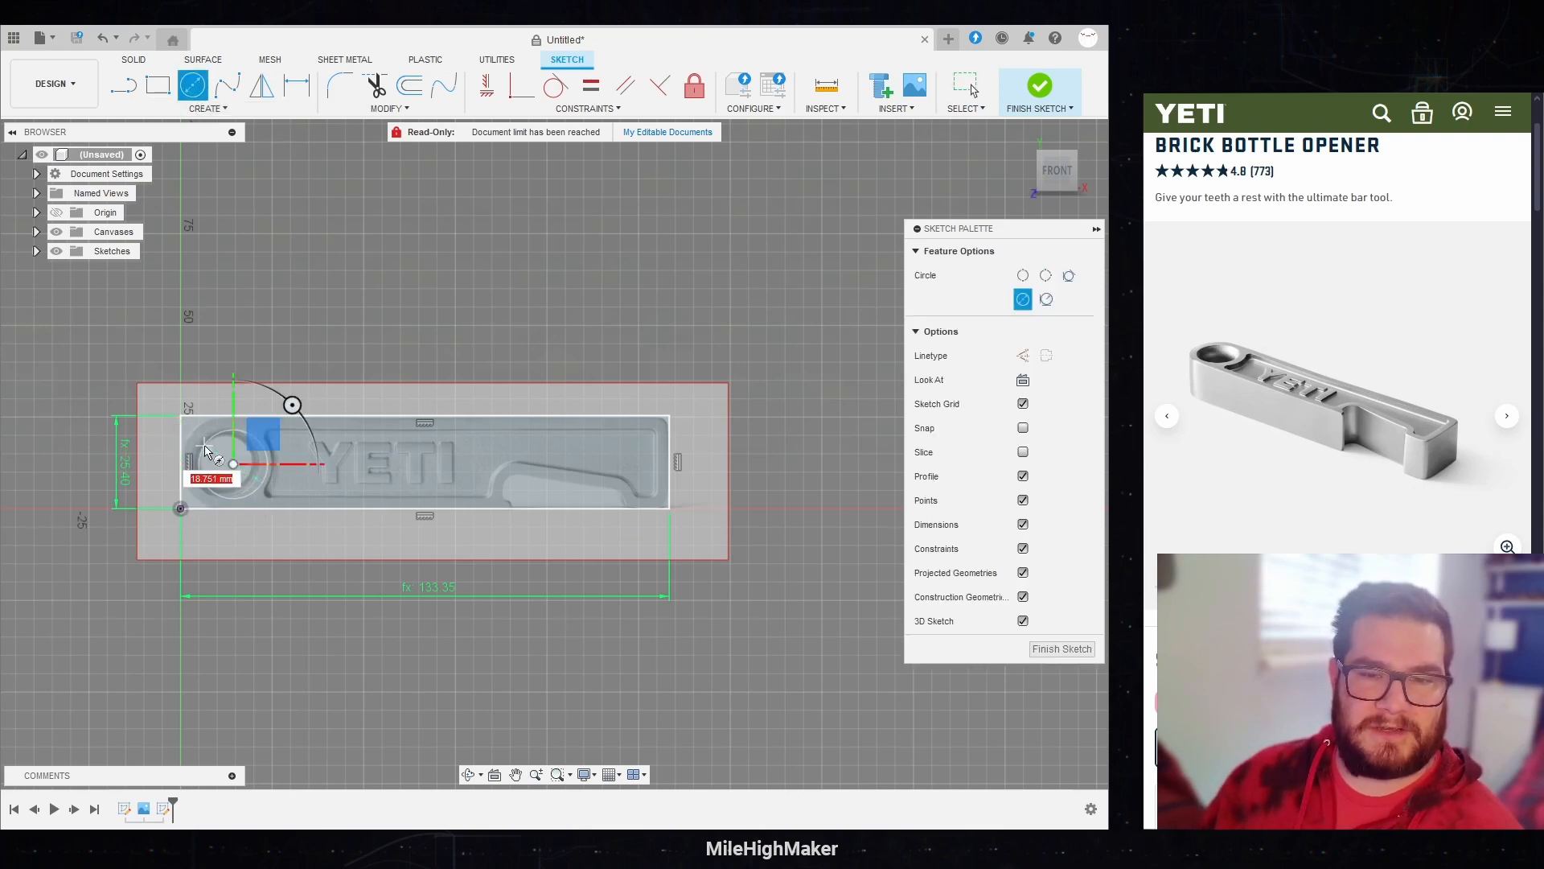
pyautogui.scroll(3, 173, 455)
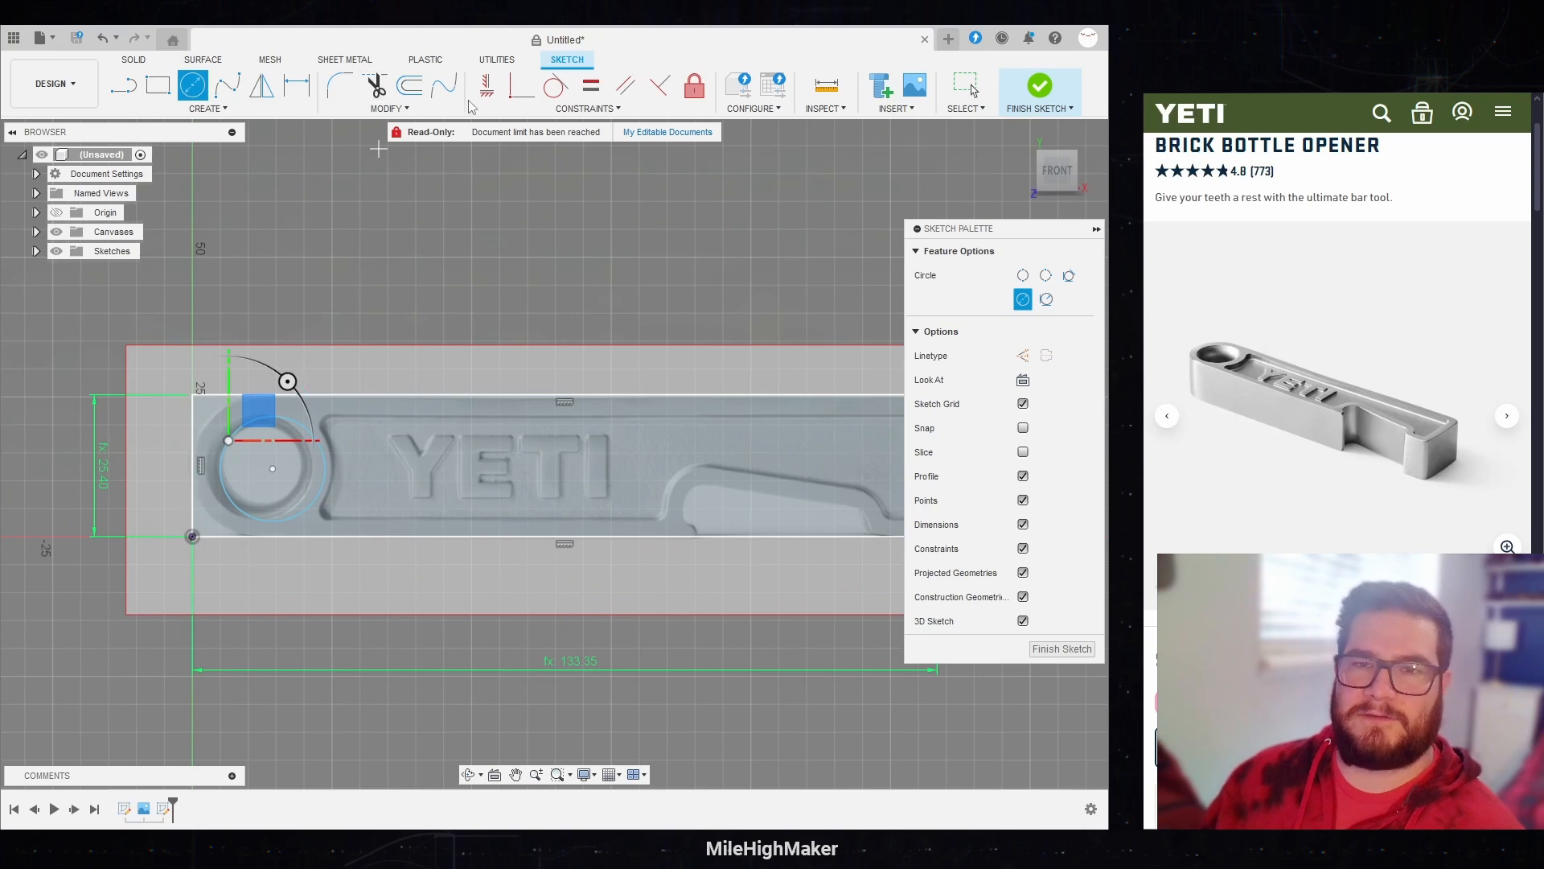
# Step: Make the circle tangent to the rectangle's top, left and bottom edges
pyautogui.click(555, 85)
pyautogui.click(284, 414)
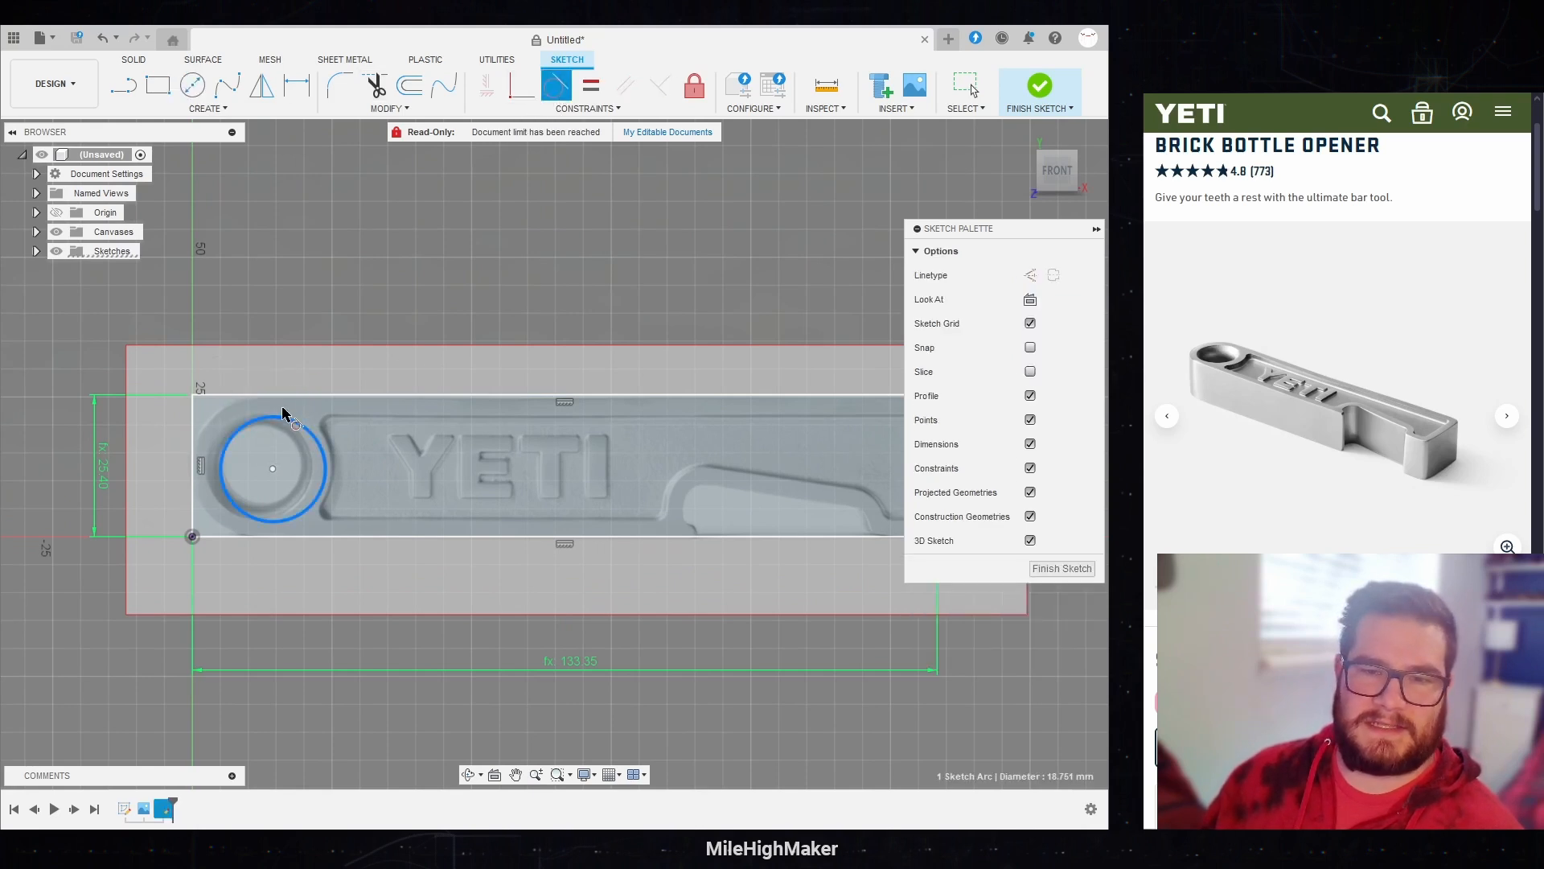
pyautogui.click(274, 395)
pyautogui.click(229, 438)
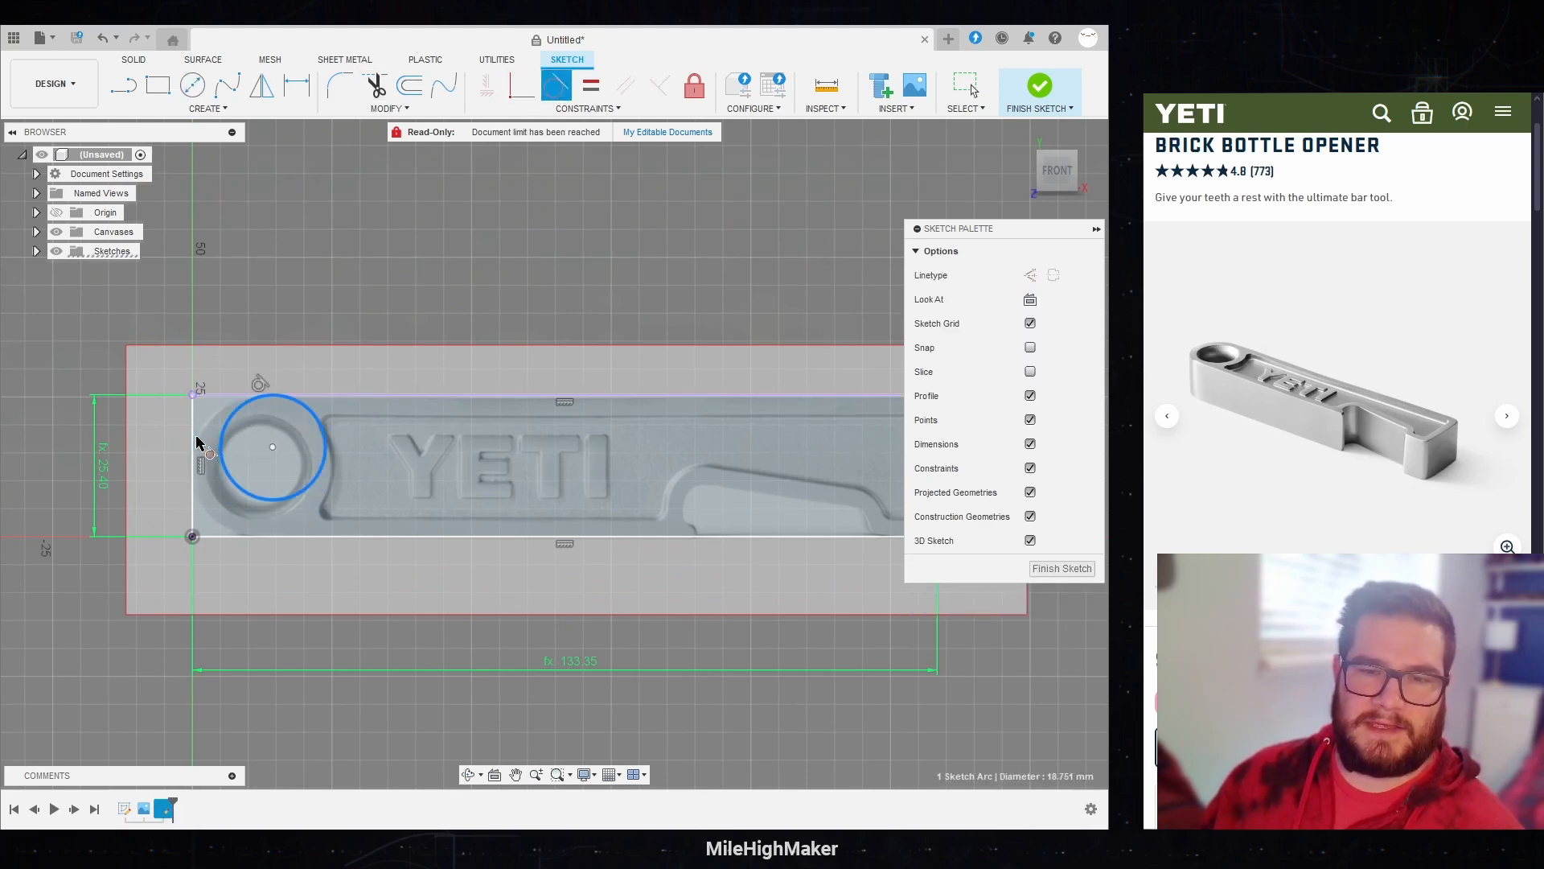
pyautogui.click(194, 450)
pyautogui.click(220, 496)
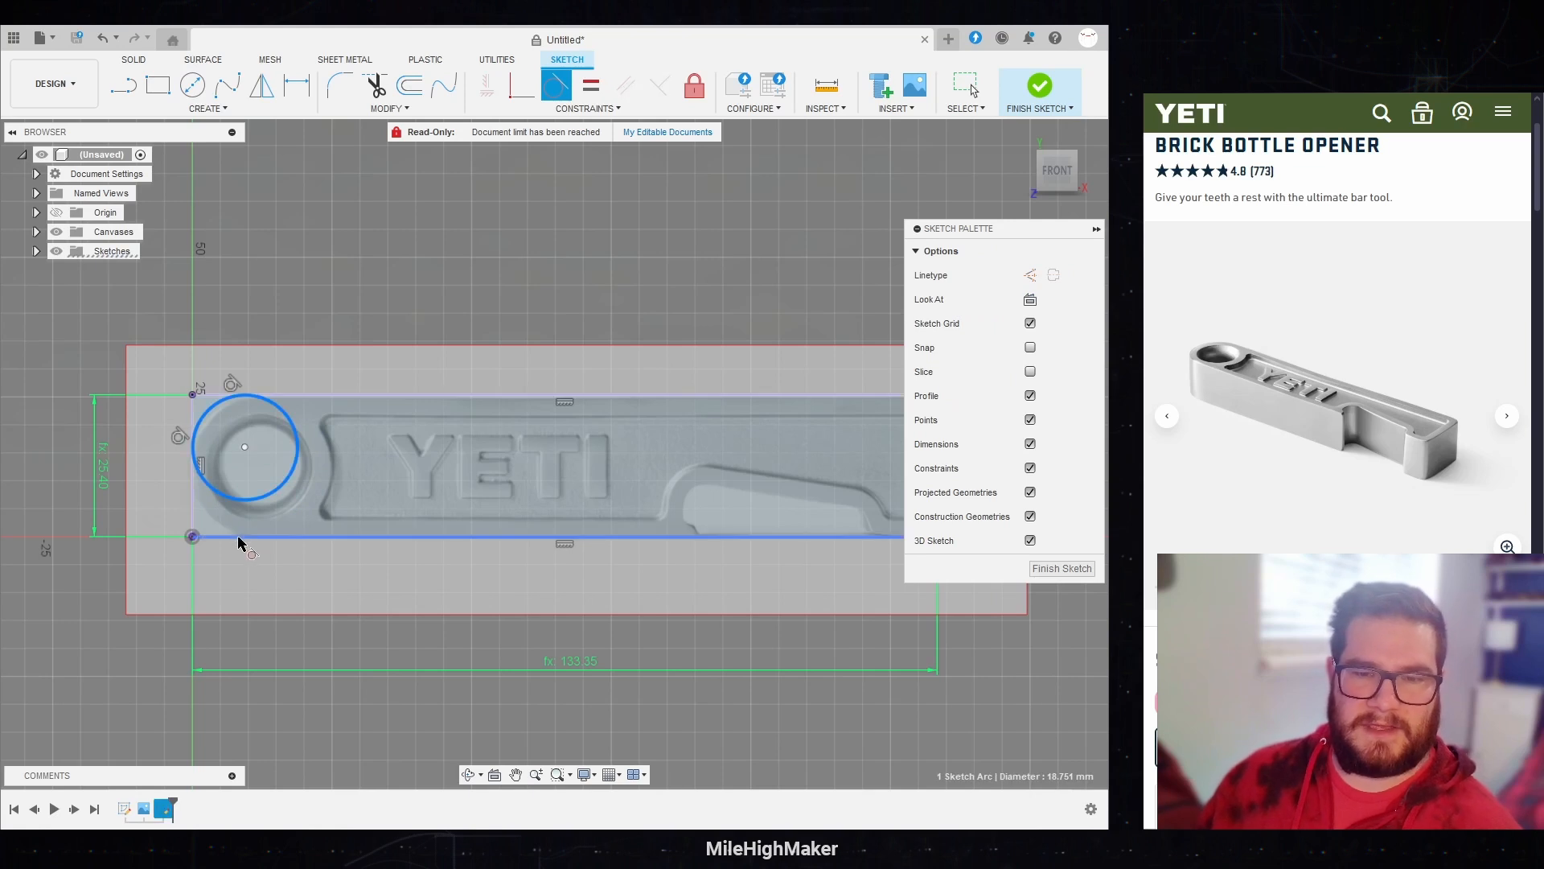
pyautogui.click(243, 537)
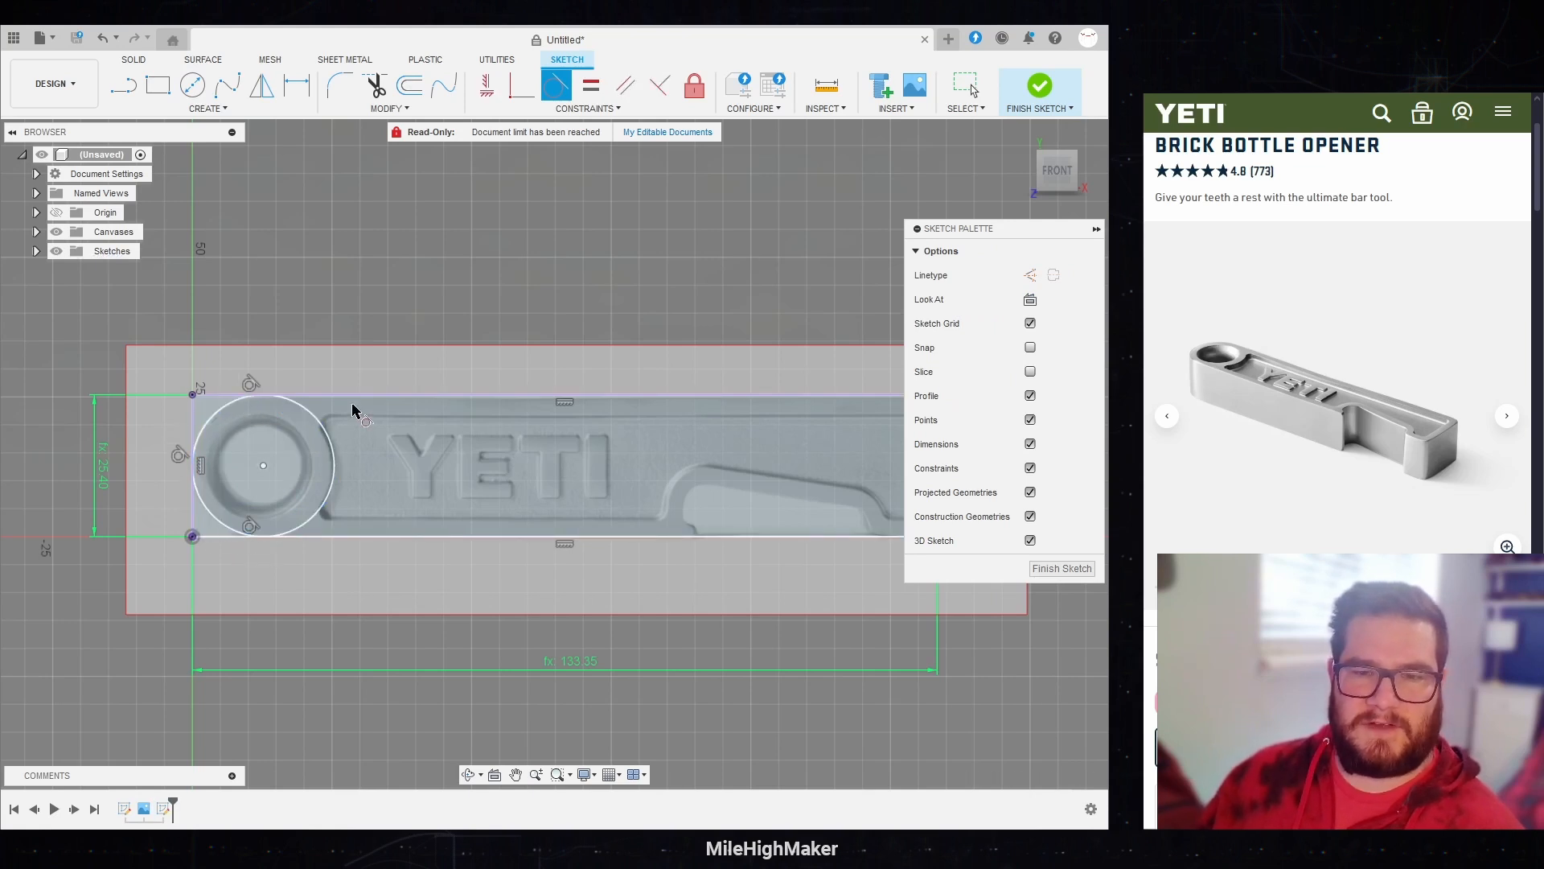
# Step: Draw a vertical line of length Edge upward from the rectangle's bottom-right corner along its right side
pyautogui.scroll(-2, 229, 616)
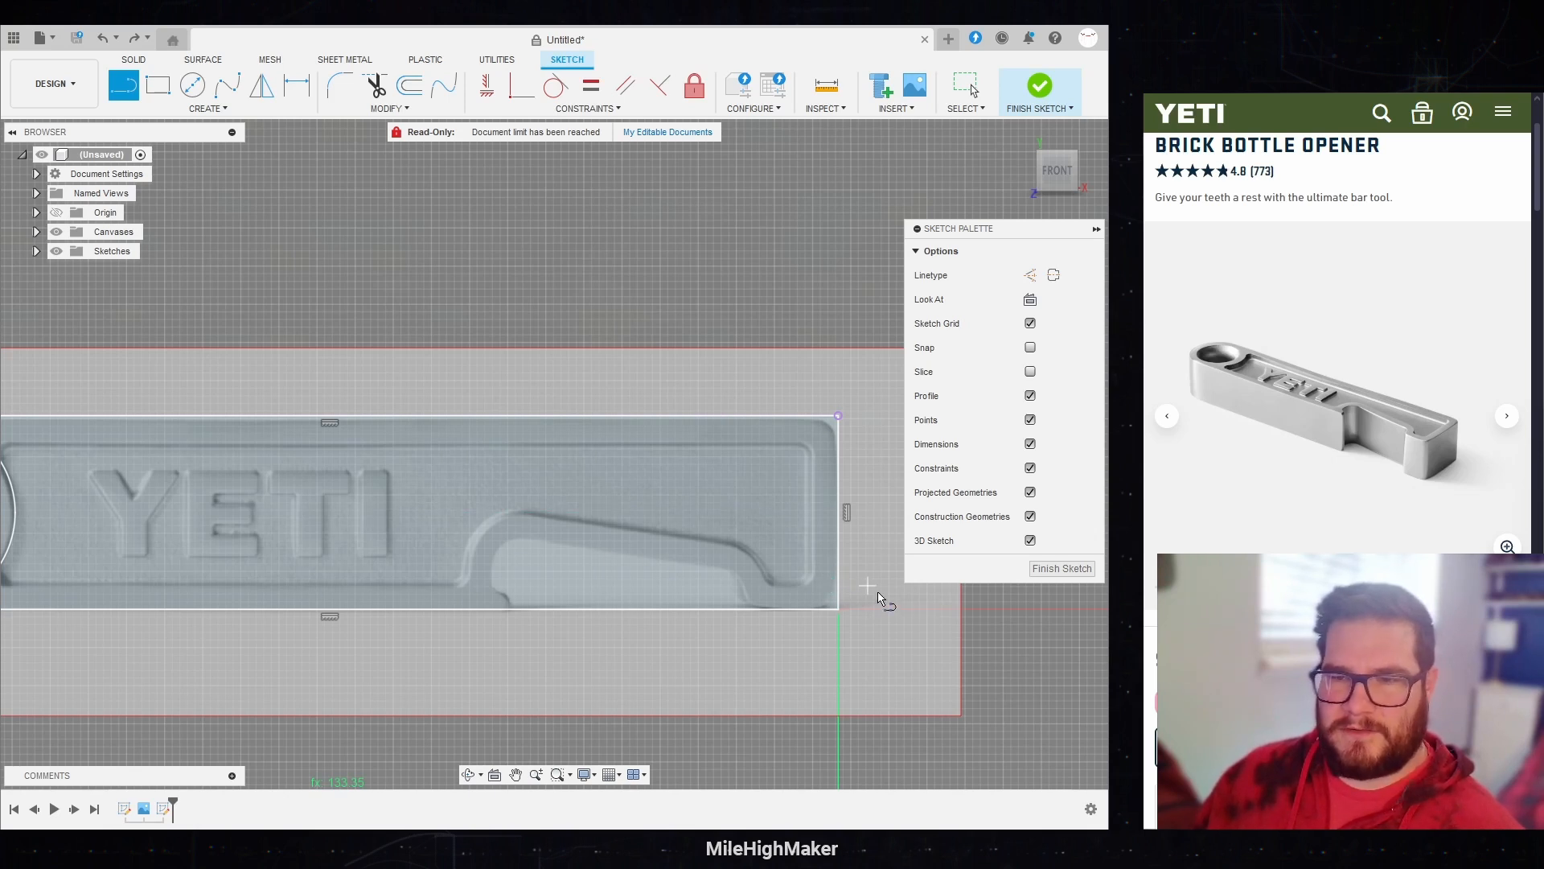
pyautogui.click(839, 610)
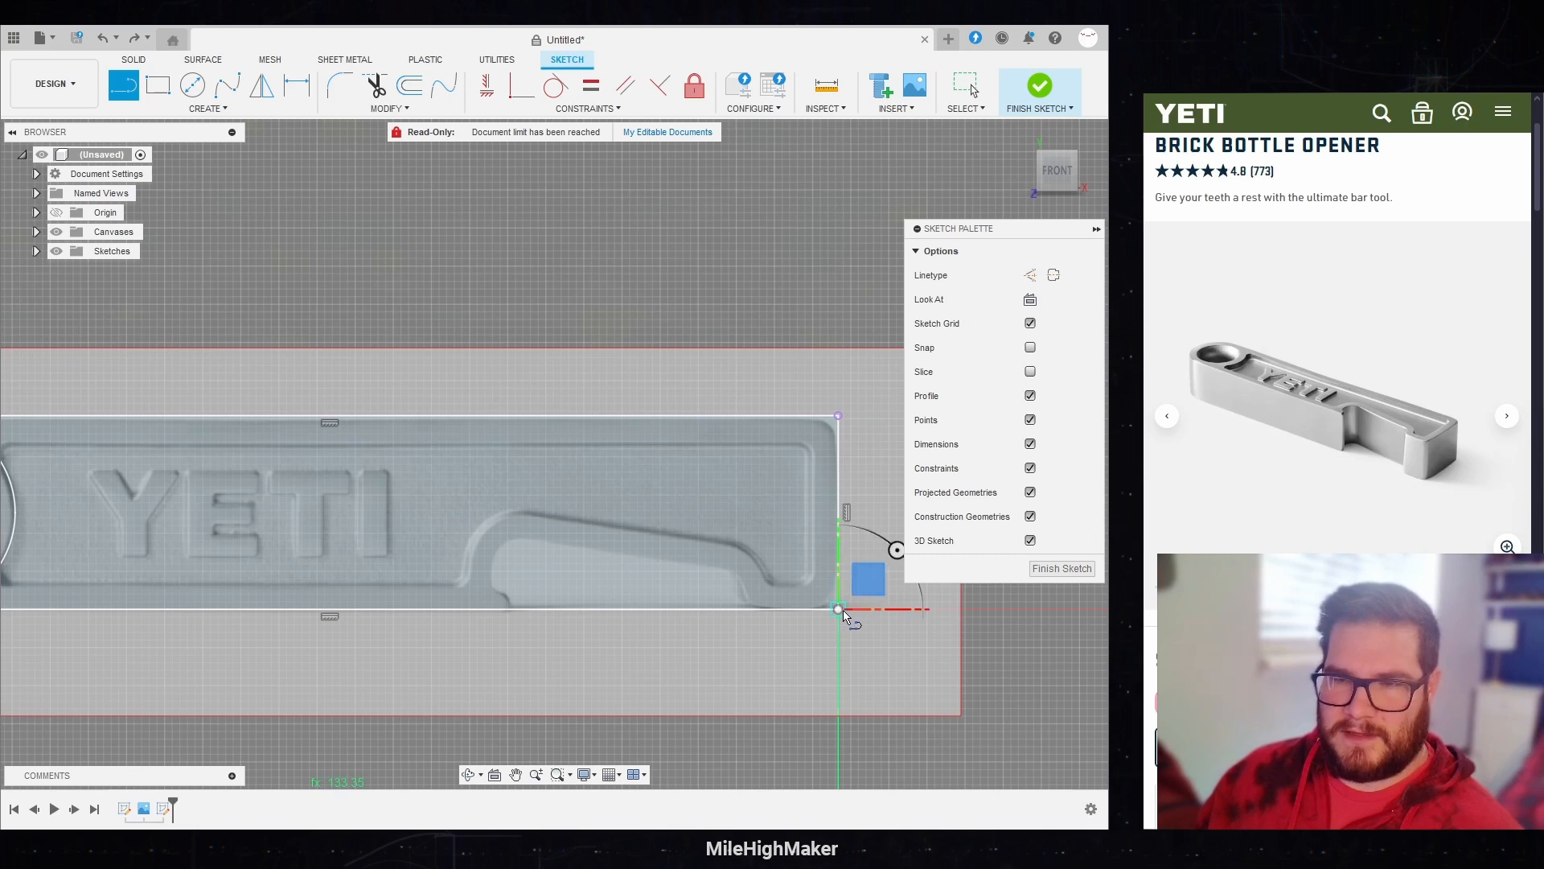
pyautogui.write('e')
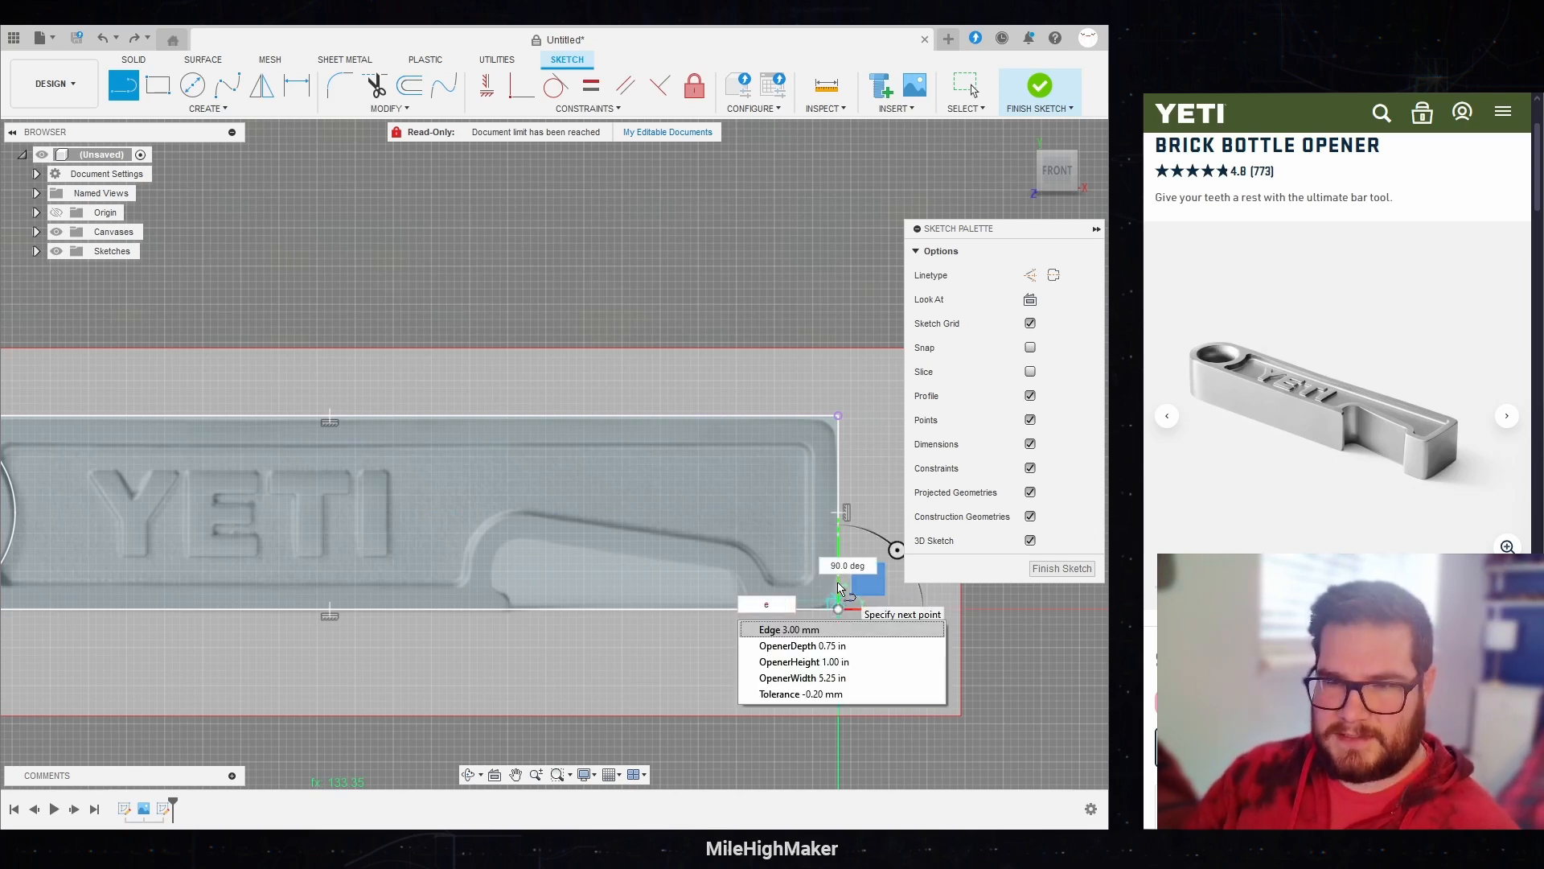
pyautogui.press('Return')
pyautogui.press('Tab')
pyautogui.press('Return')
pyautogui.scroll(-1, 903, 624)
pyautogui.moveTo(903, 625); pyautogui.dragTo(904, 644, button='middle')
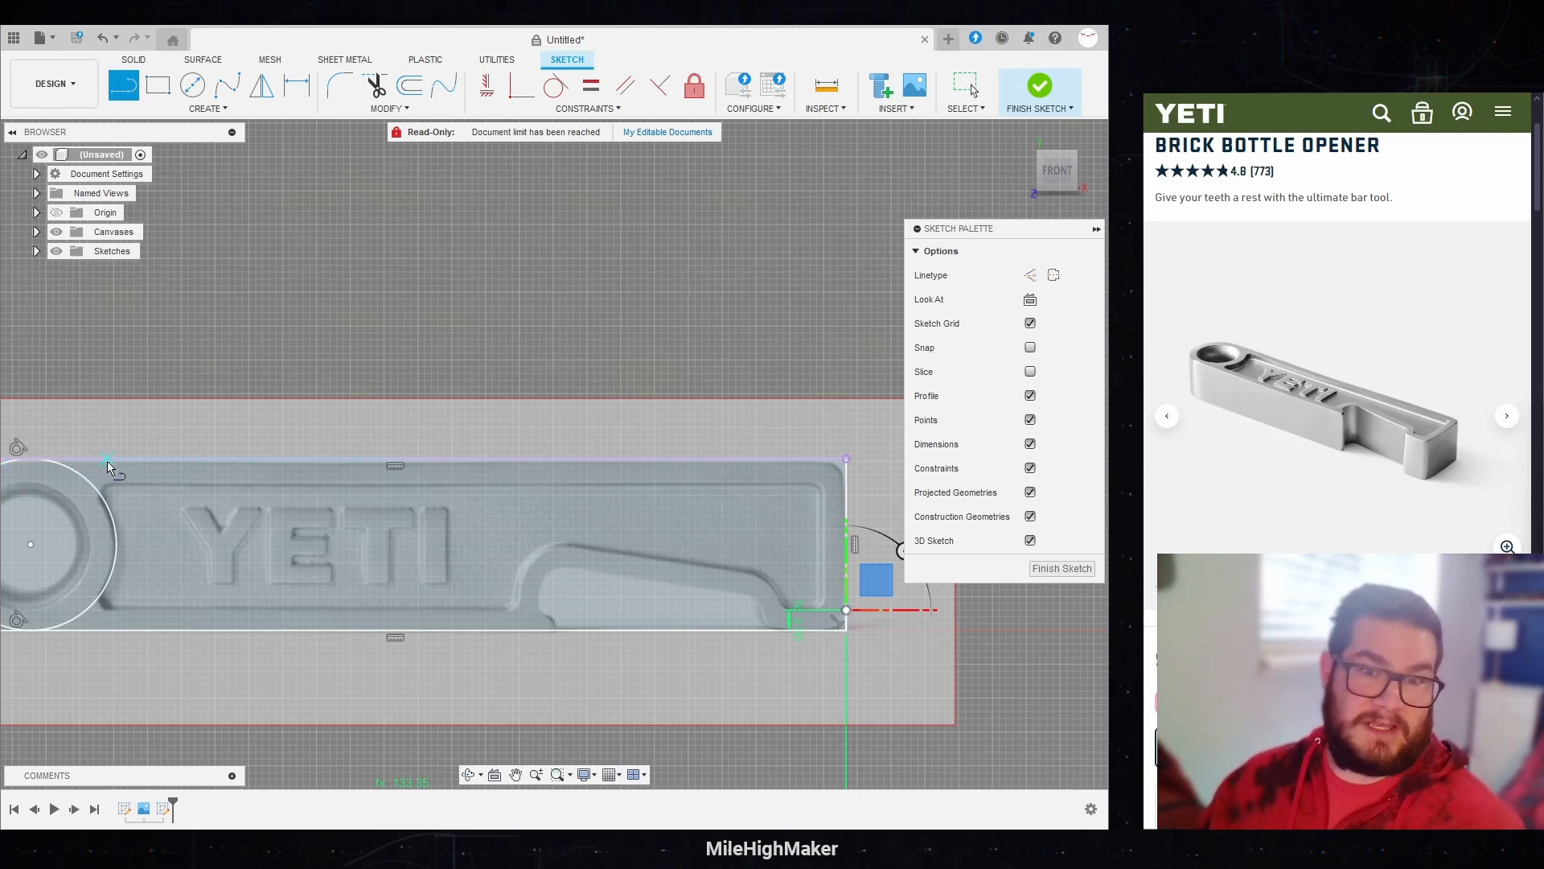
# Step: Draw a vertical line from the rectangle's top edge to its bottom edge beside the ring circle and make it tangent to the circle
pyautogui.moveTo(113, 464); pyautogui.dragTo(236, 448, button='middle')
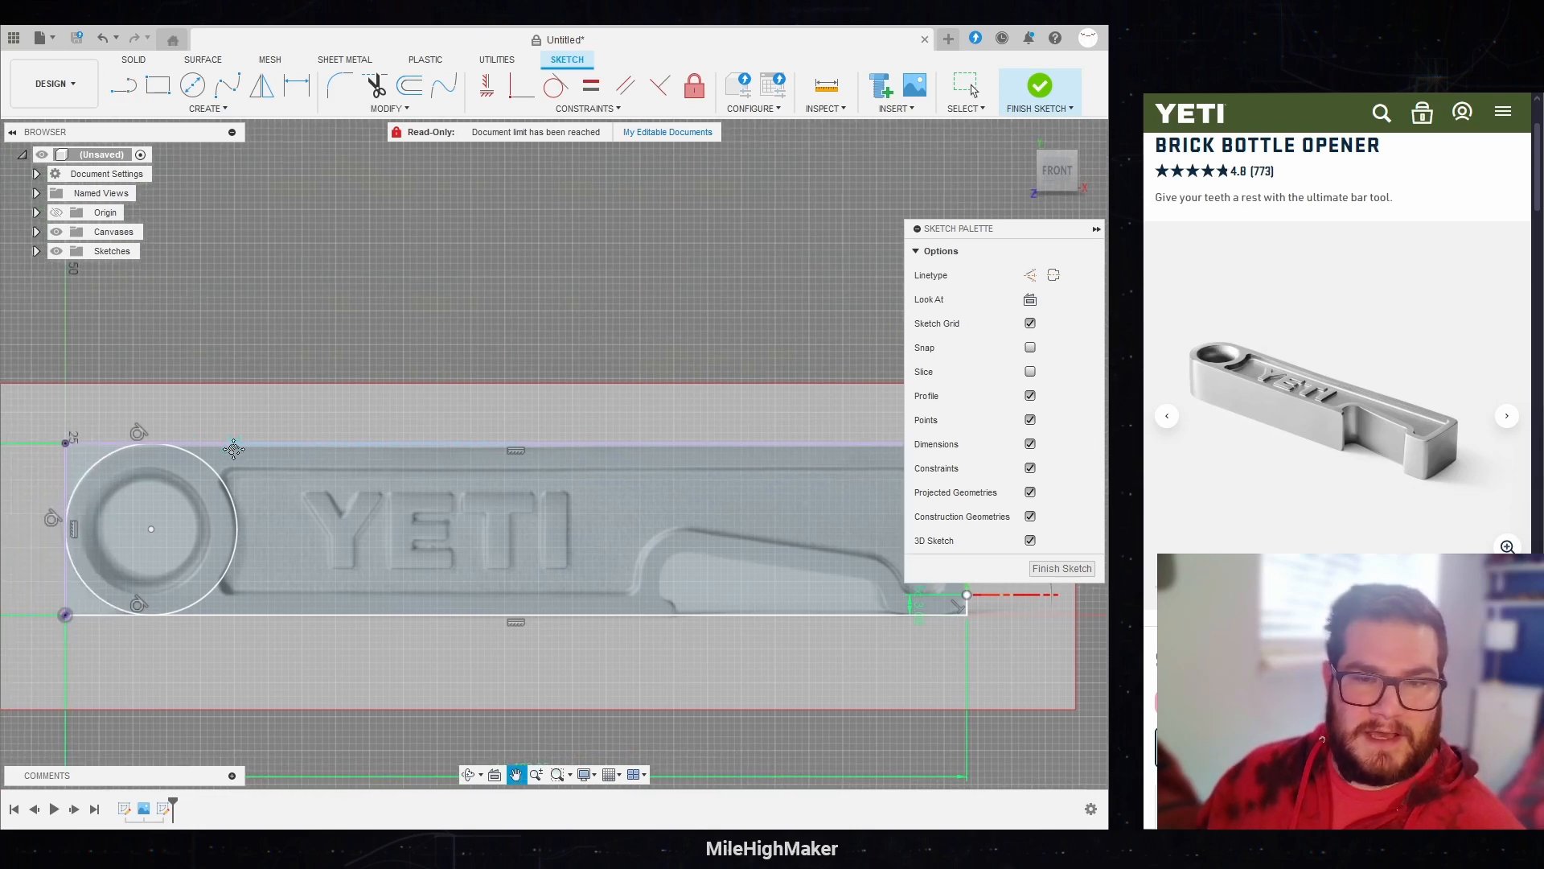
pyautogui.moveTo(534, 562); pyautogui.dragTo(429, 567, button='middle')
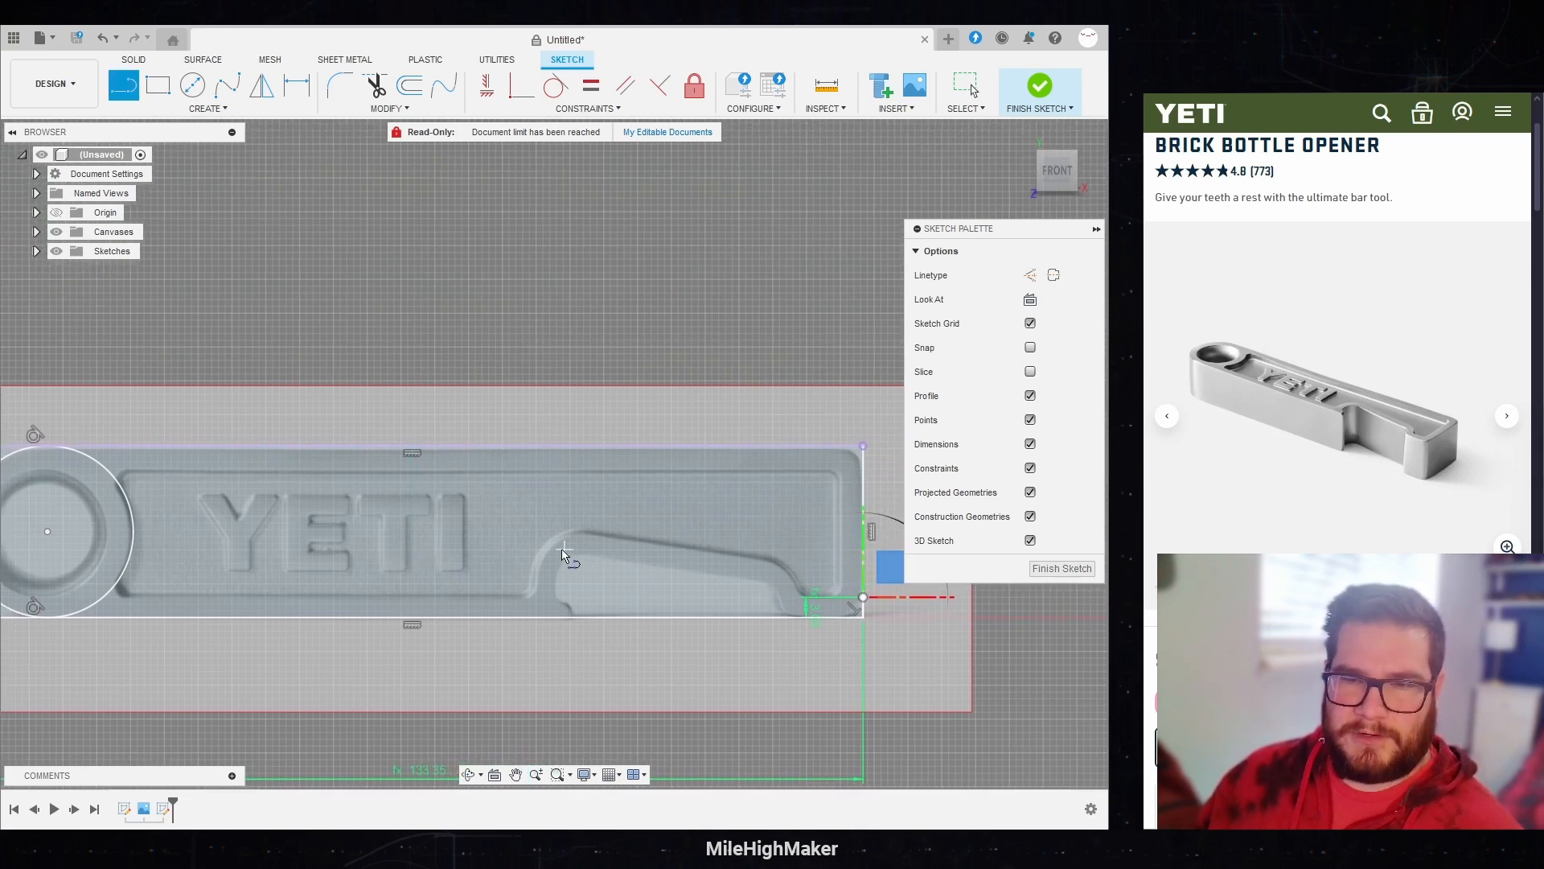
pyautogui.click(138, 445)
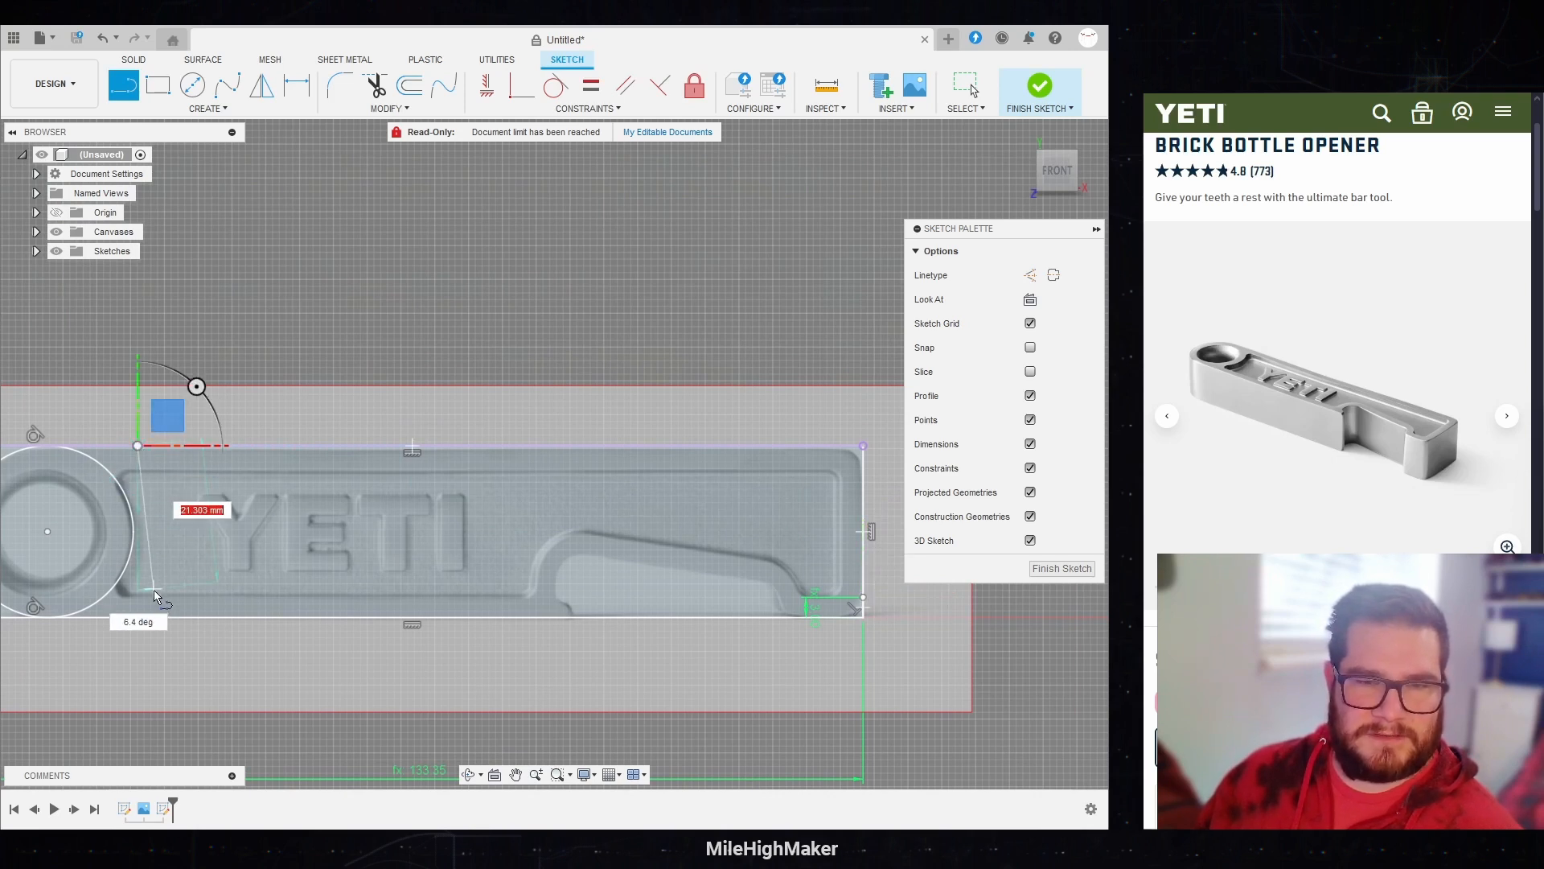
pyautogui.click(137, 616)
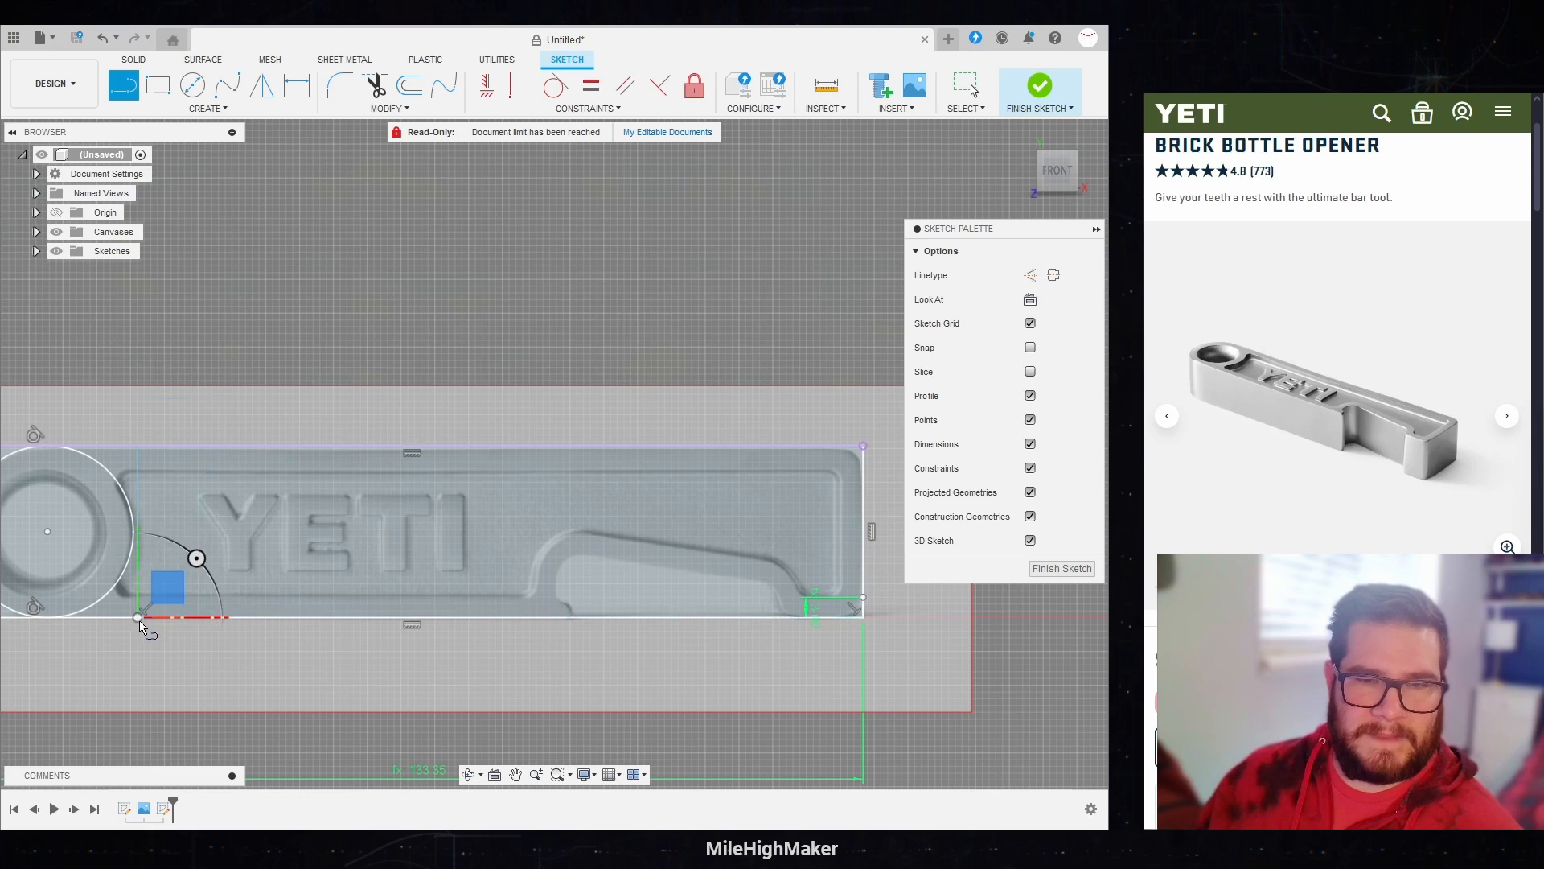
pyautogui.click(557, 89)
pyautogui.click(121, 477)
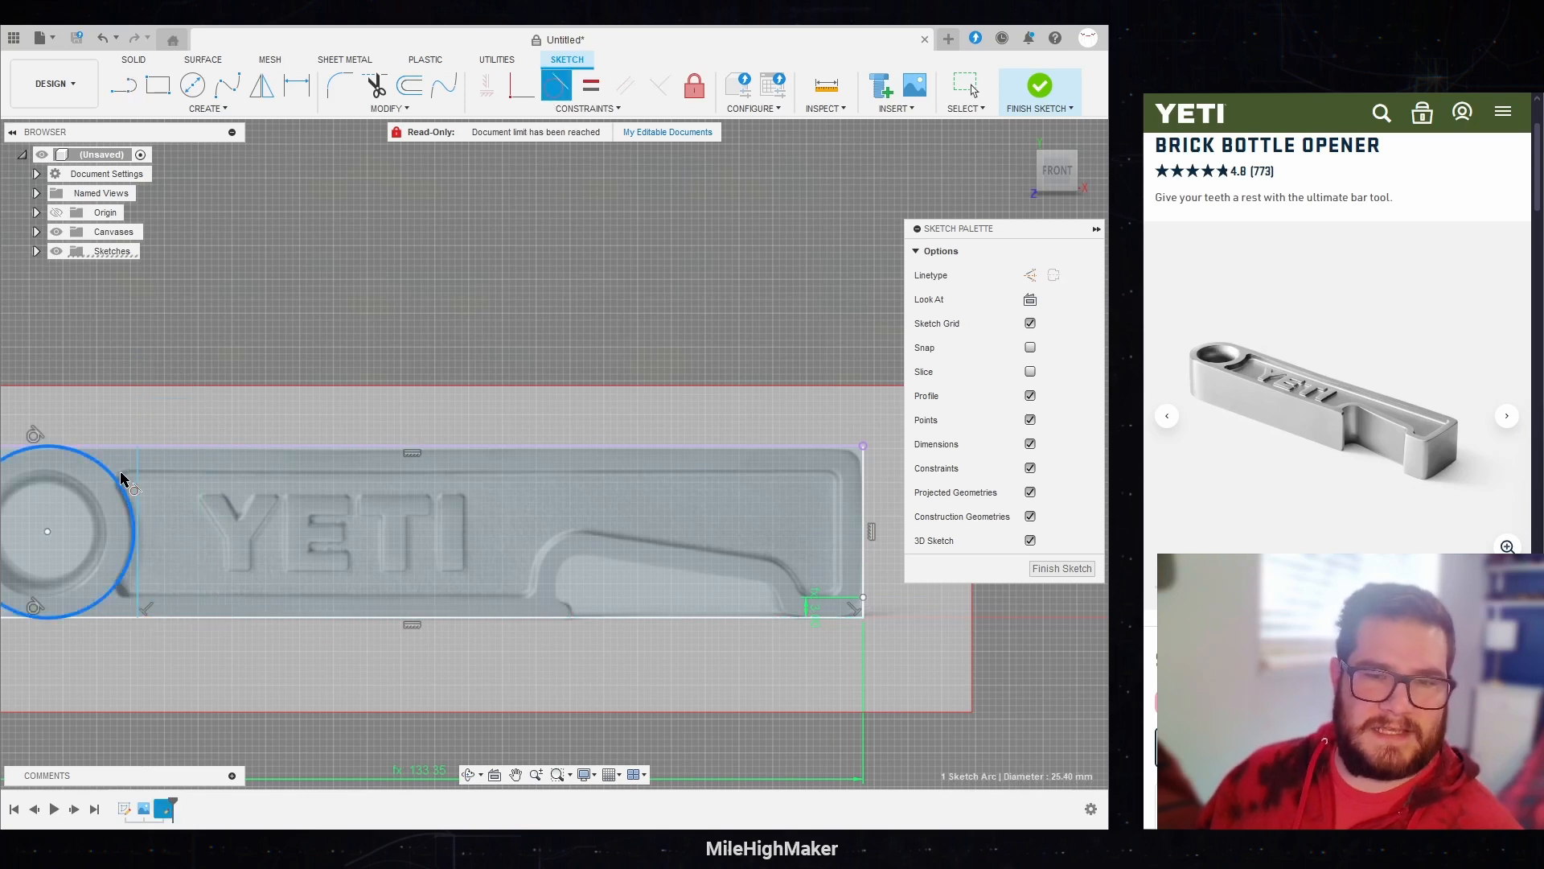
pyautogui.click(138, 478)
pyautogui.moveTo(119, 473); pyautogui.dragTo(209, 469, button='middle')
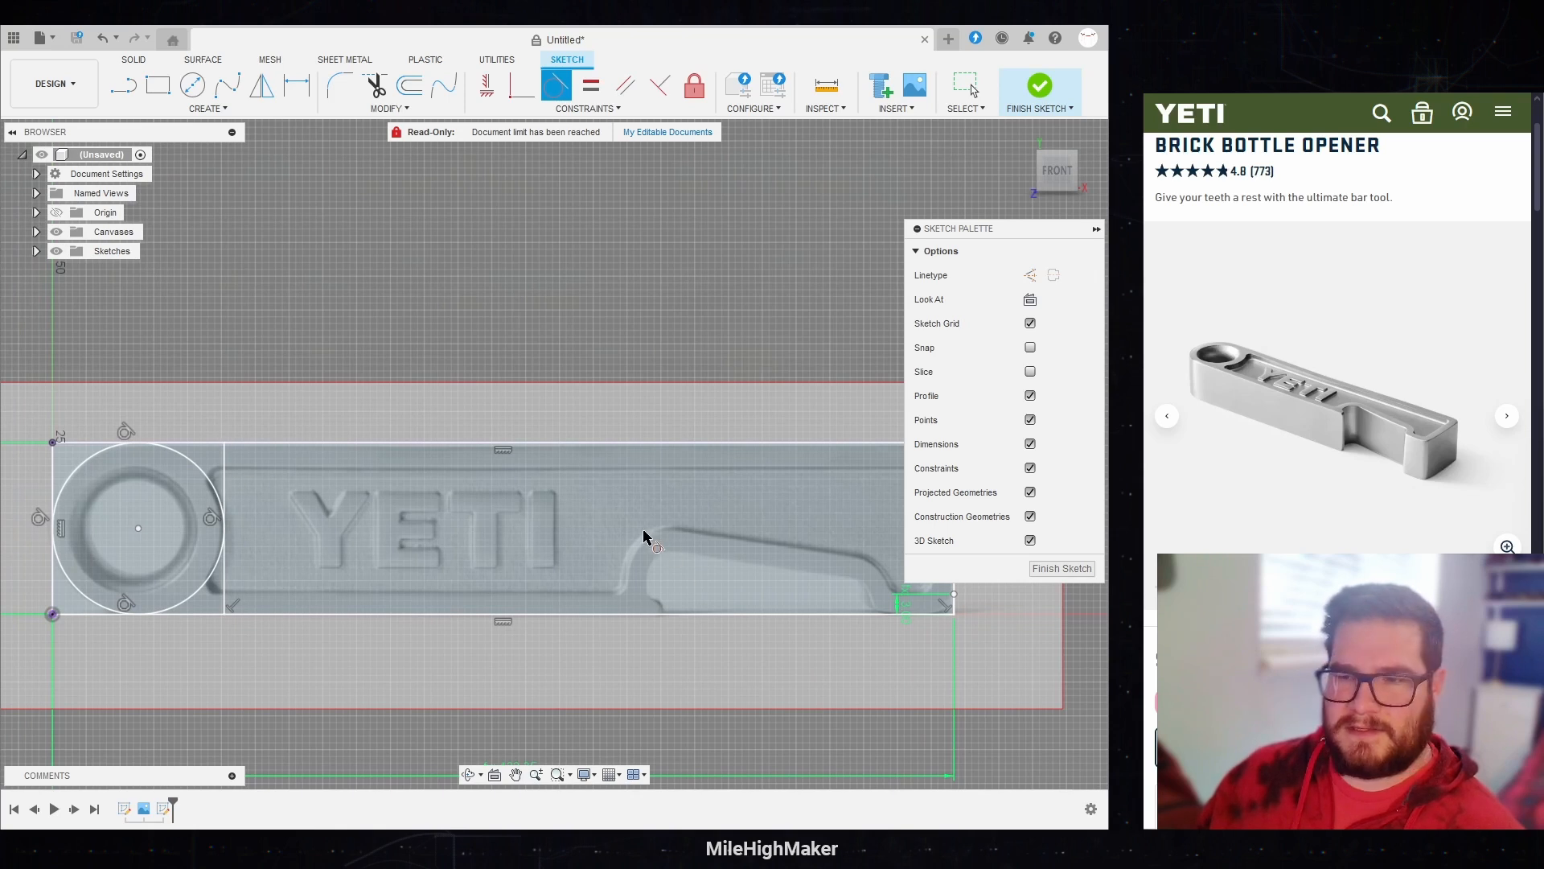
# Step: Draw a line of length Edge down from the tangent line's top end and a diagonal from there to the upper end of the right-side Edge line
pyautogui.moveTo(643, 535); pyautogui.dragTo(536, 551, button='middle')
pyautogui.press('l')
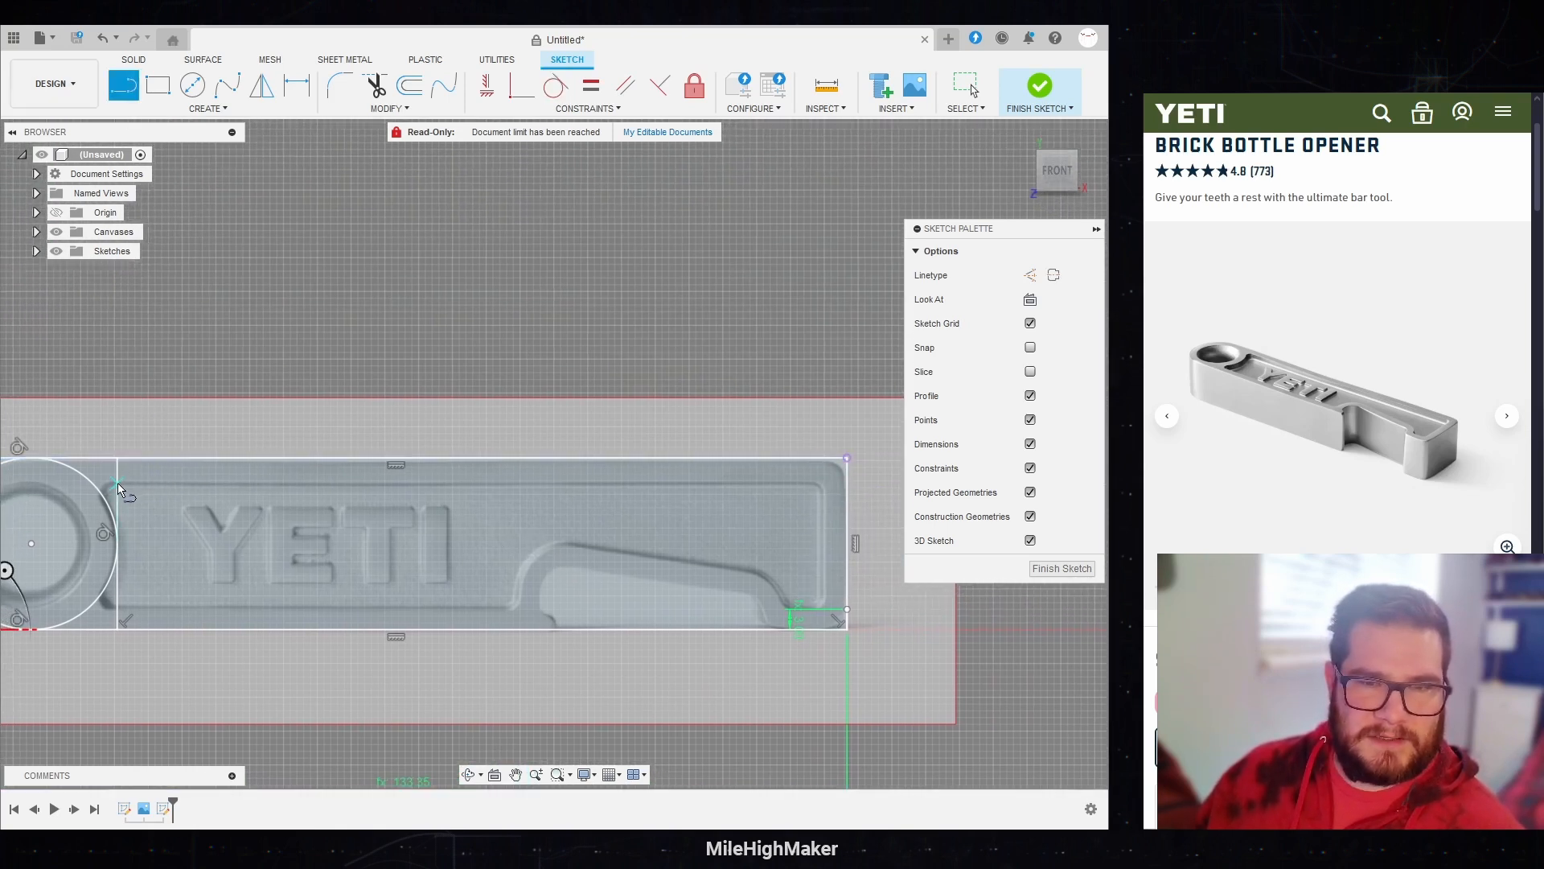
pyautogui.click(115, 462)
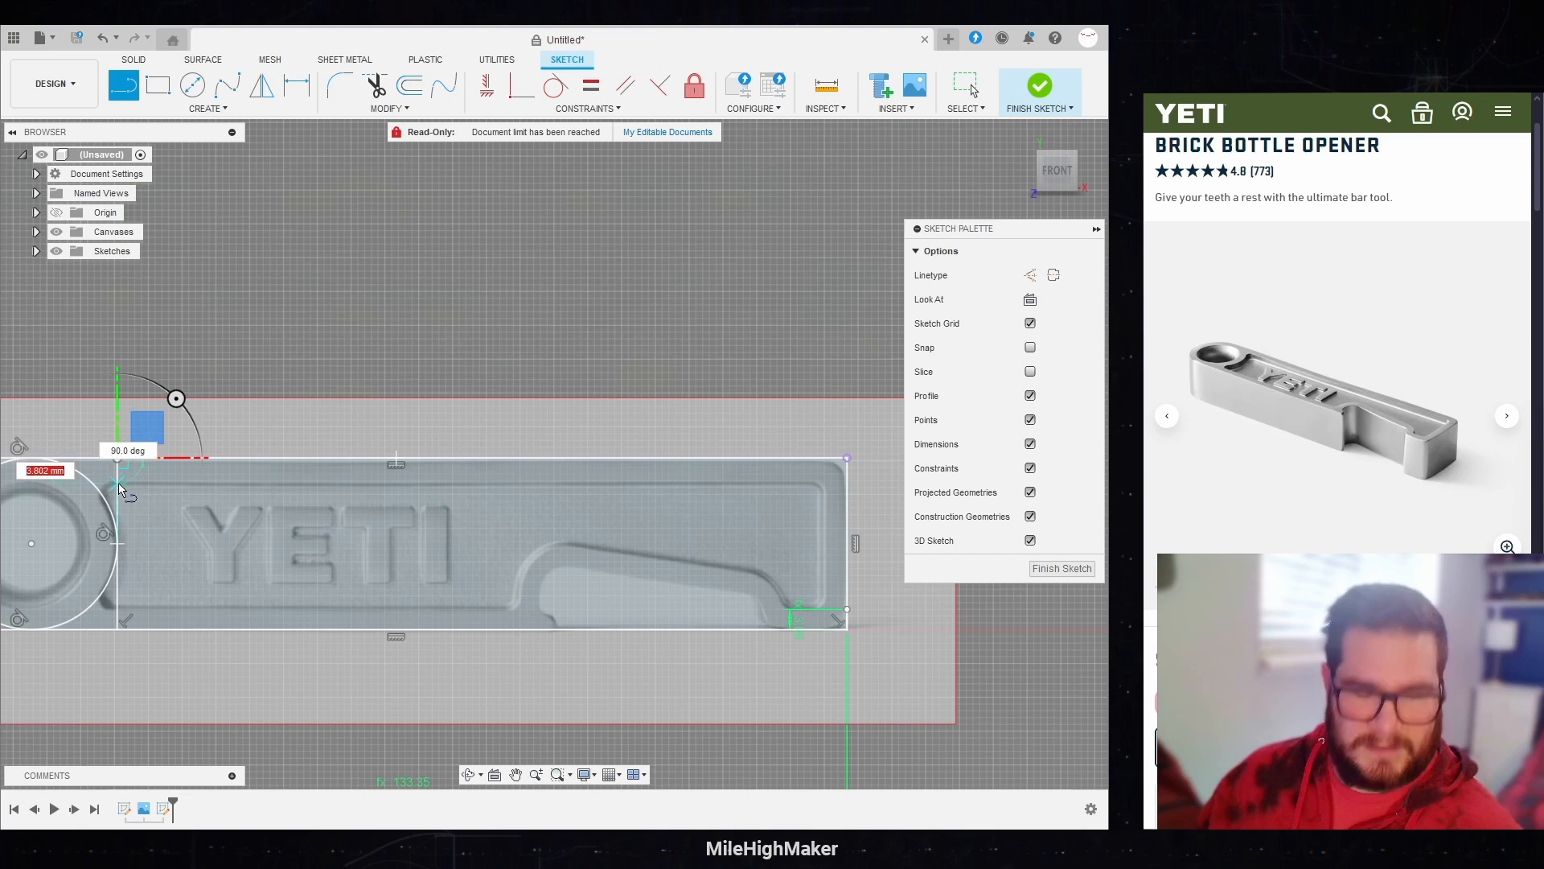
pyautogui.write('e')
pyautogui.press('Return')
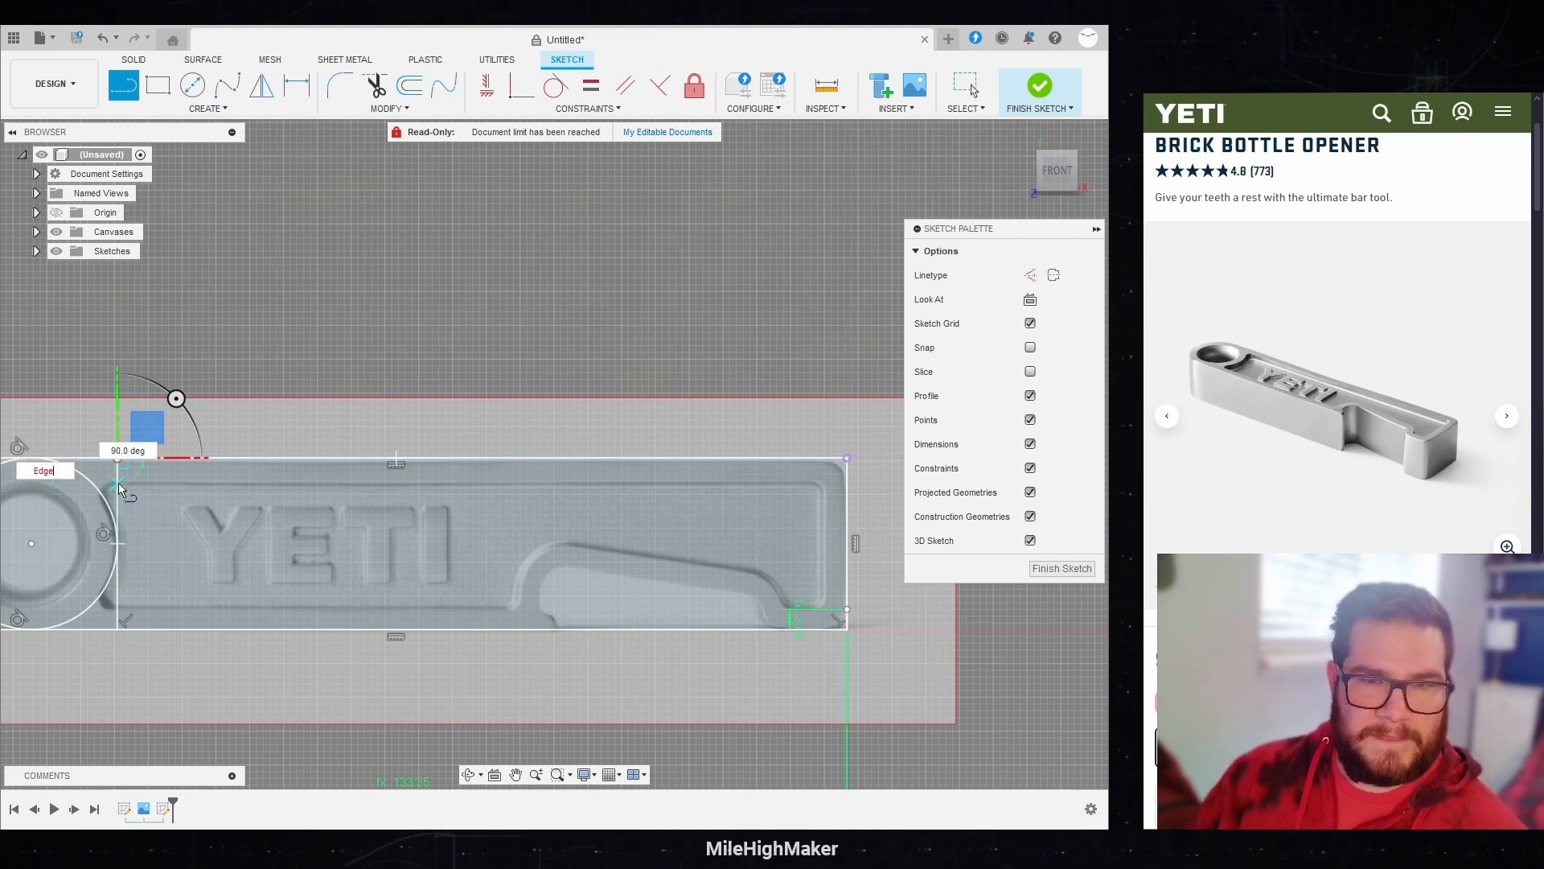
pyautogui.click(117, 481)
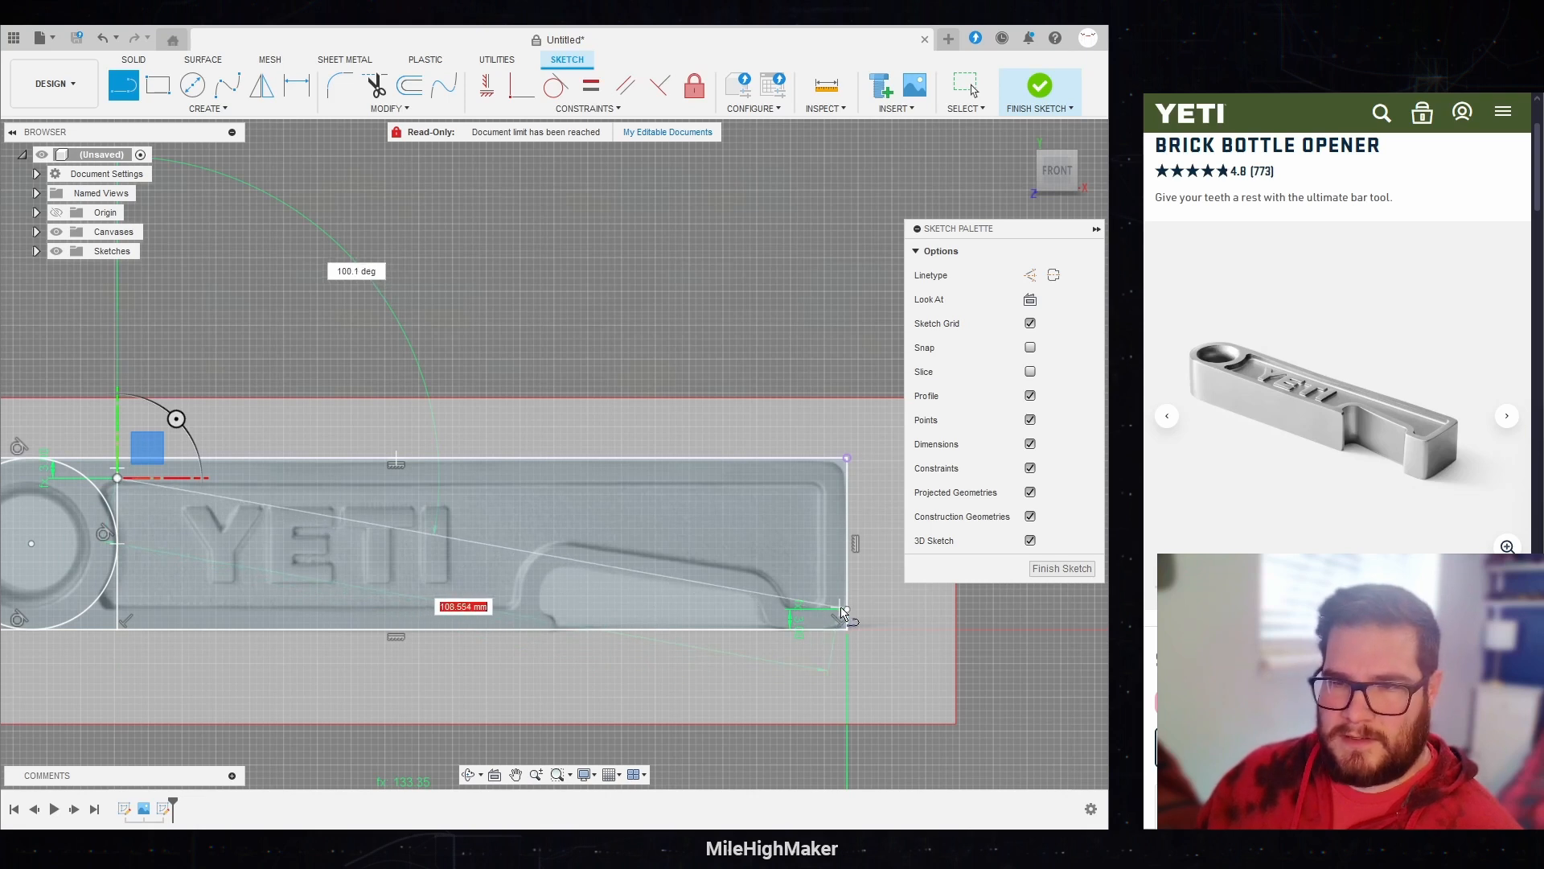
pyautogui.click(847, 610)
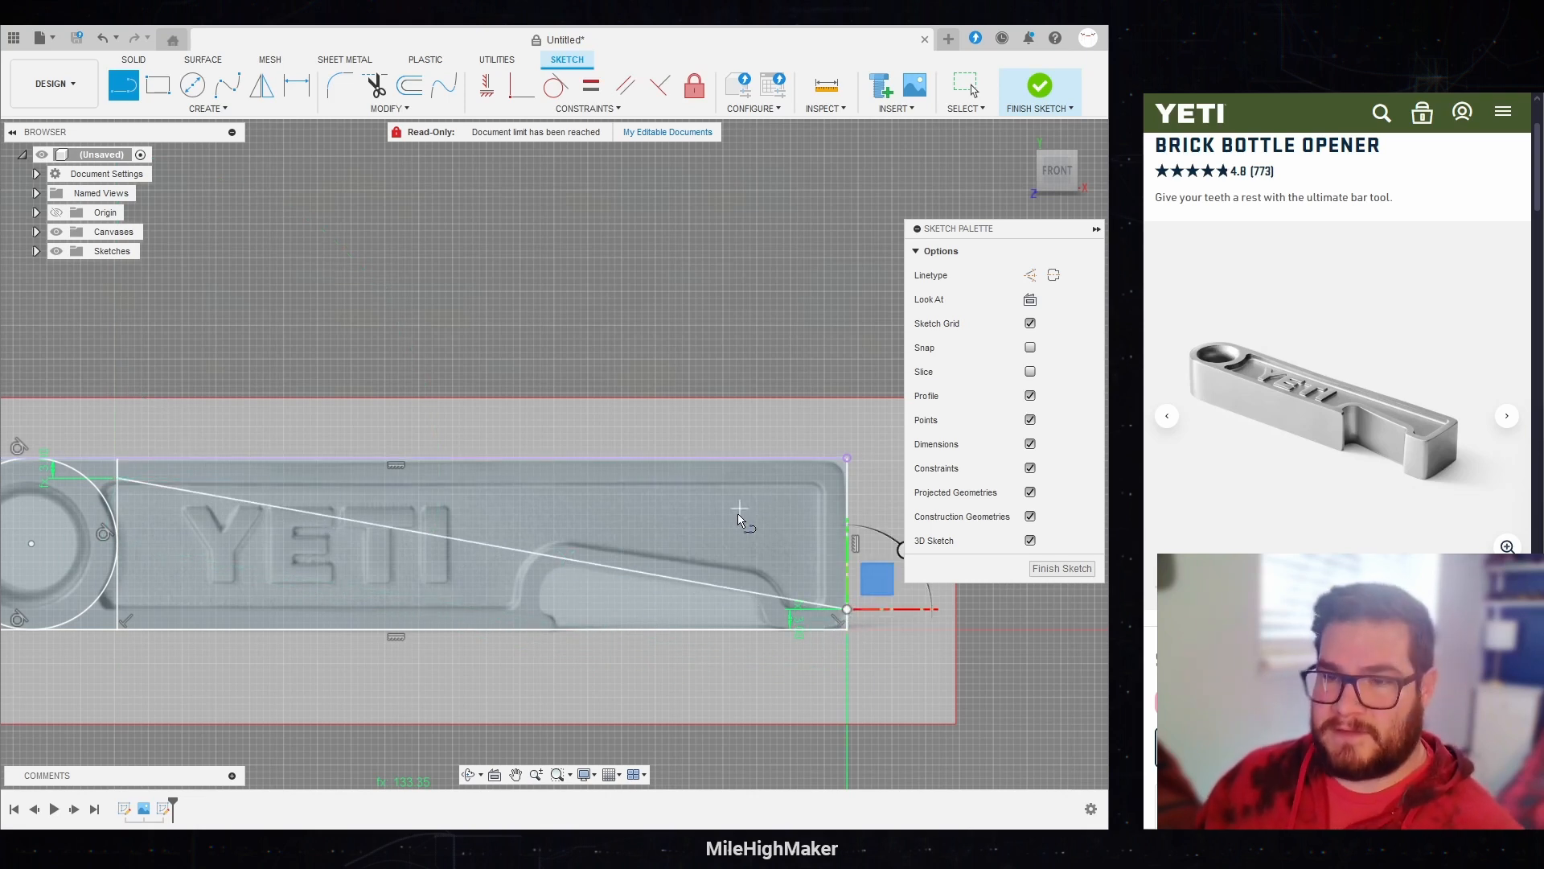
# Step: Draw a full-height vertical line near the rectangle's right end and dimension it 13 mm from the right edge
pyautogui.click(768, 630)
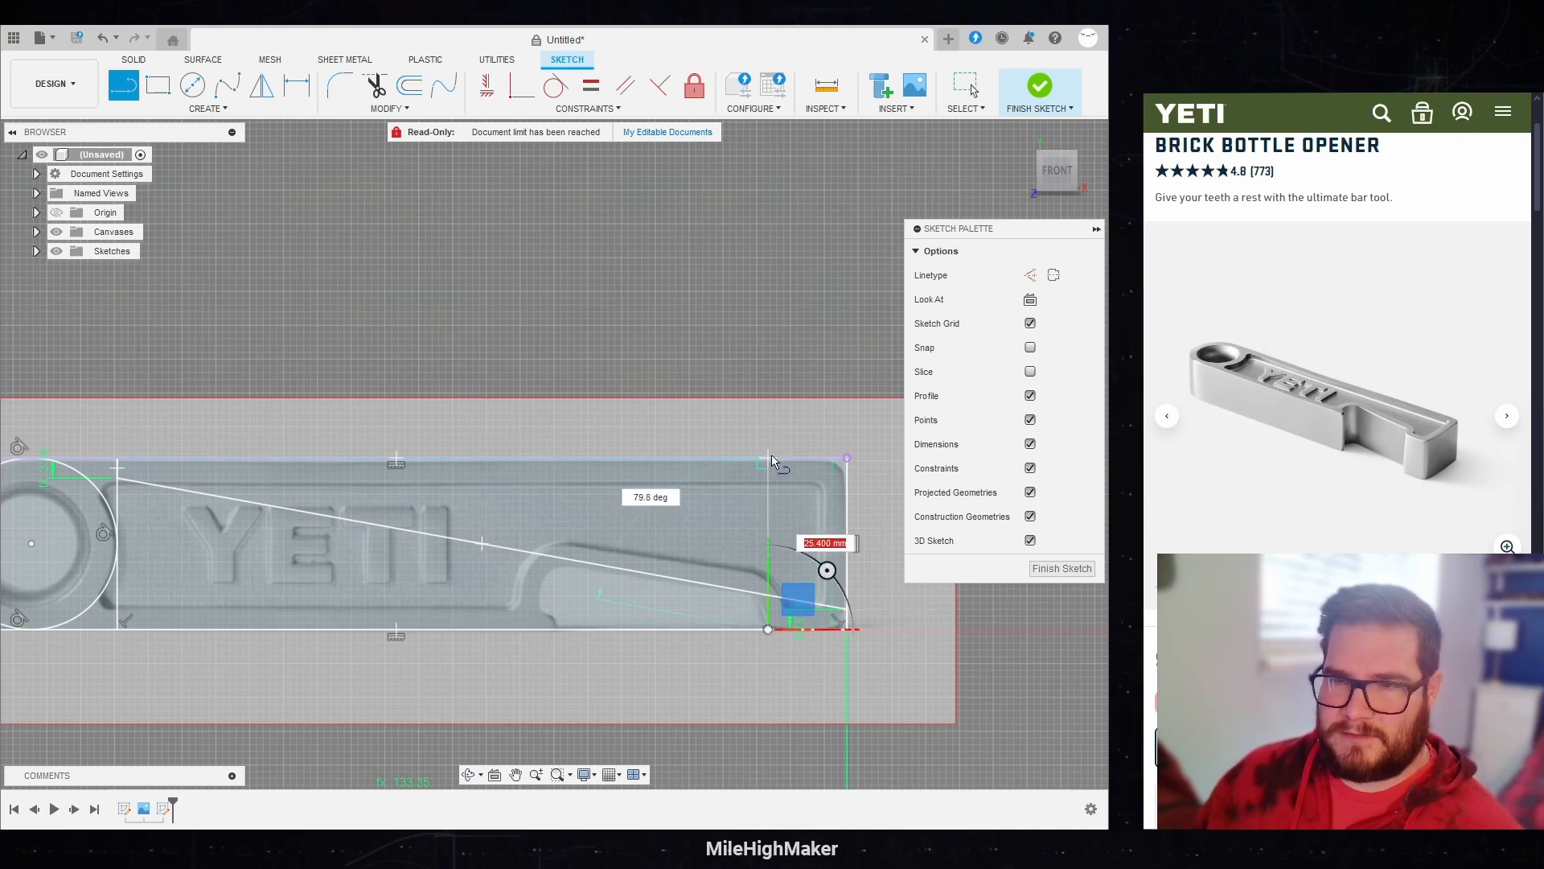
pyautogui.click(768, 459)
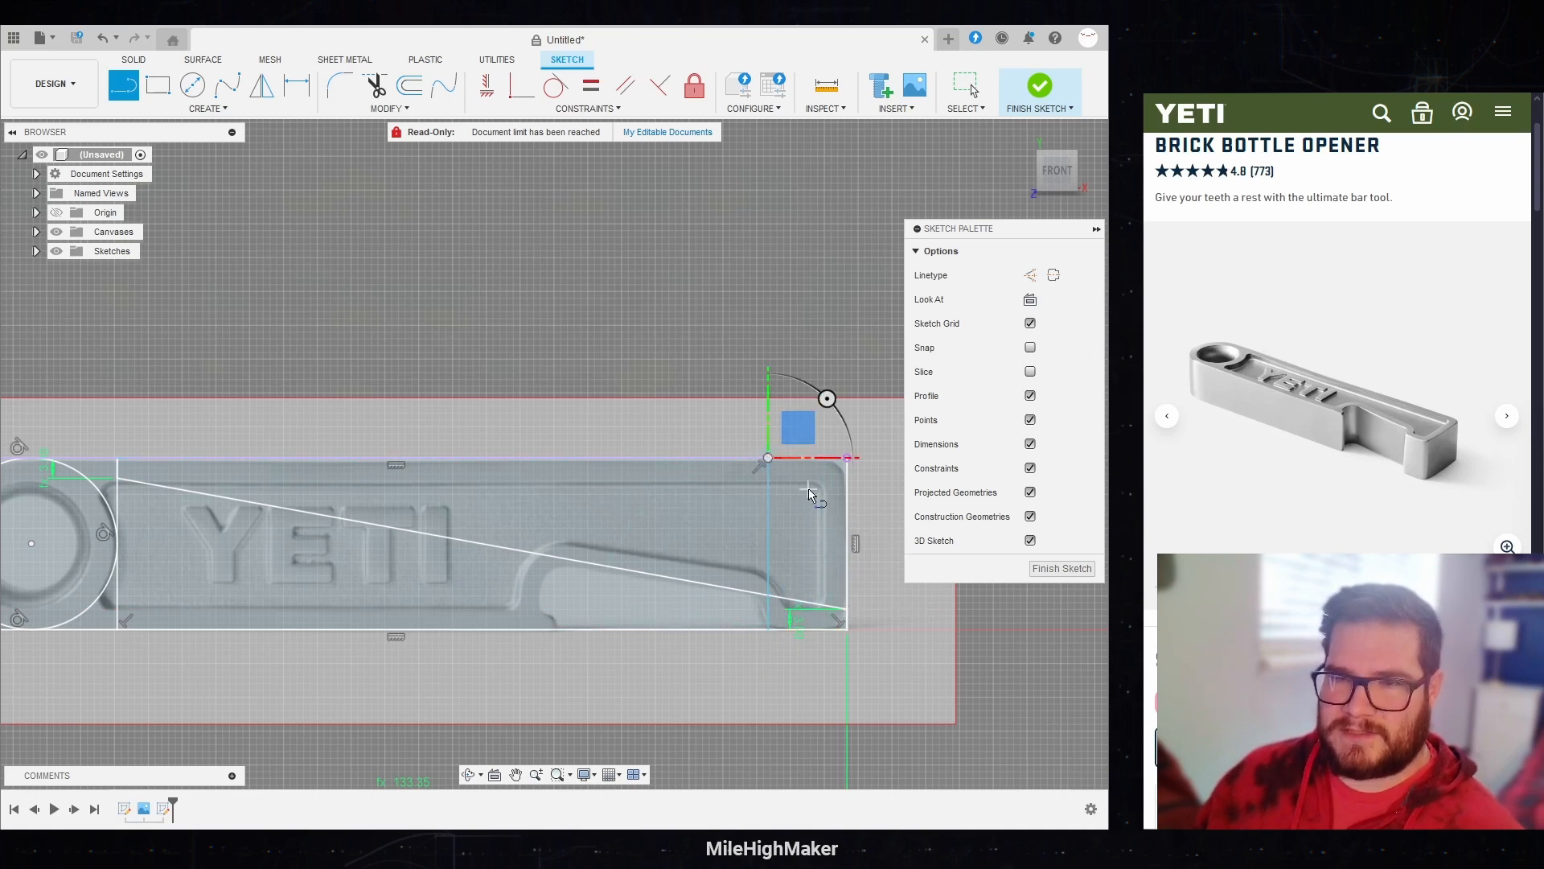
pyautogui.click(296, 84)
pyautogui.click(768, 543)
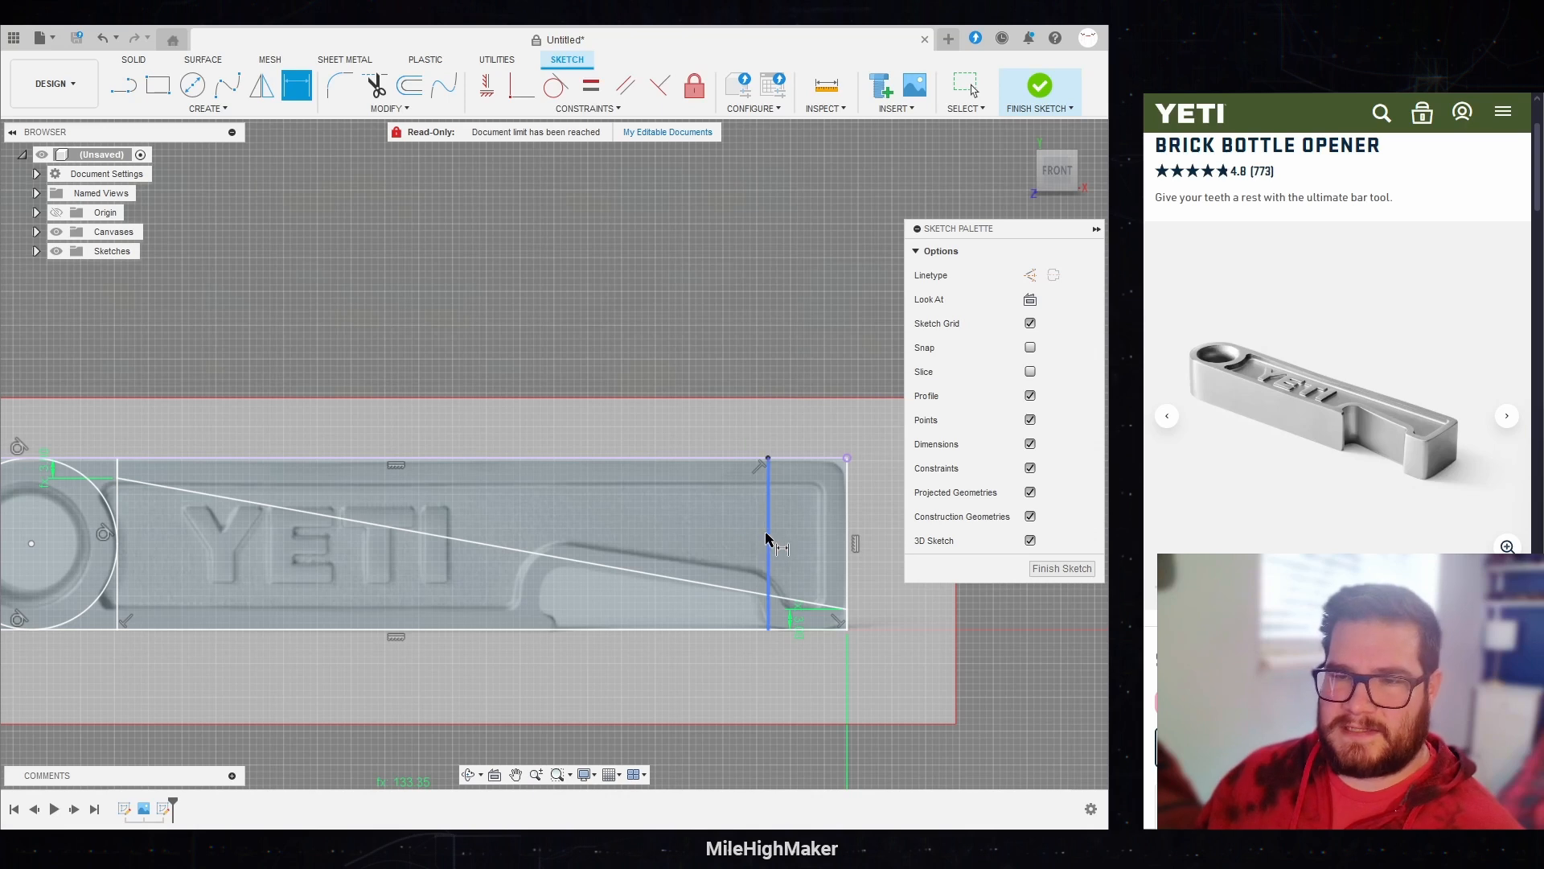
pyautogui.click(847, 540)
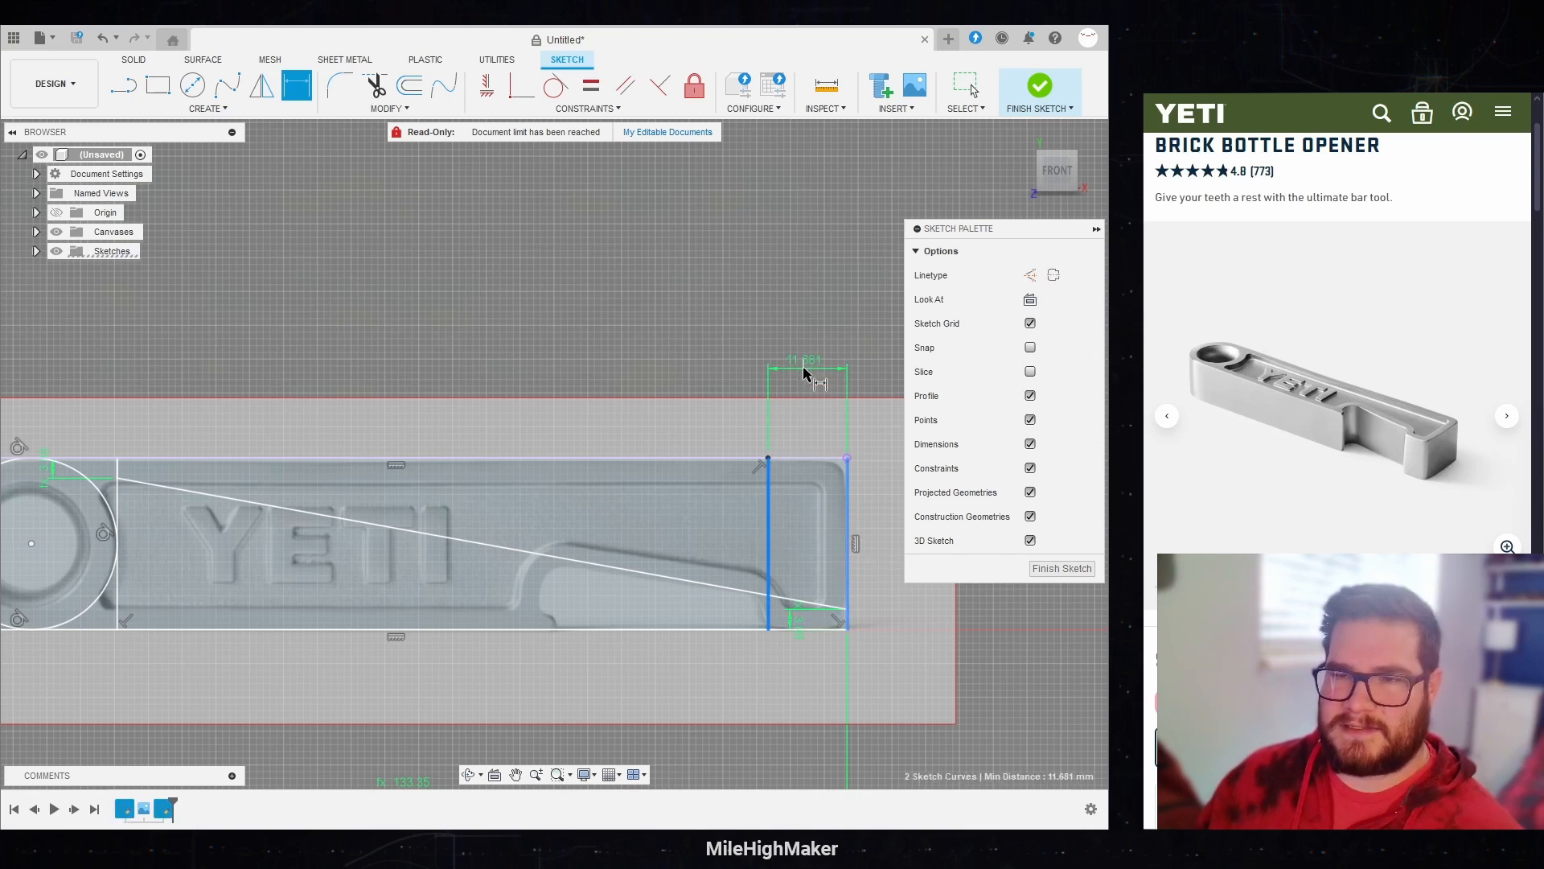
pyautogui.click(803, 369)
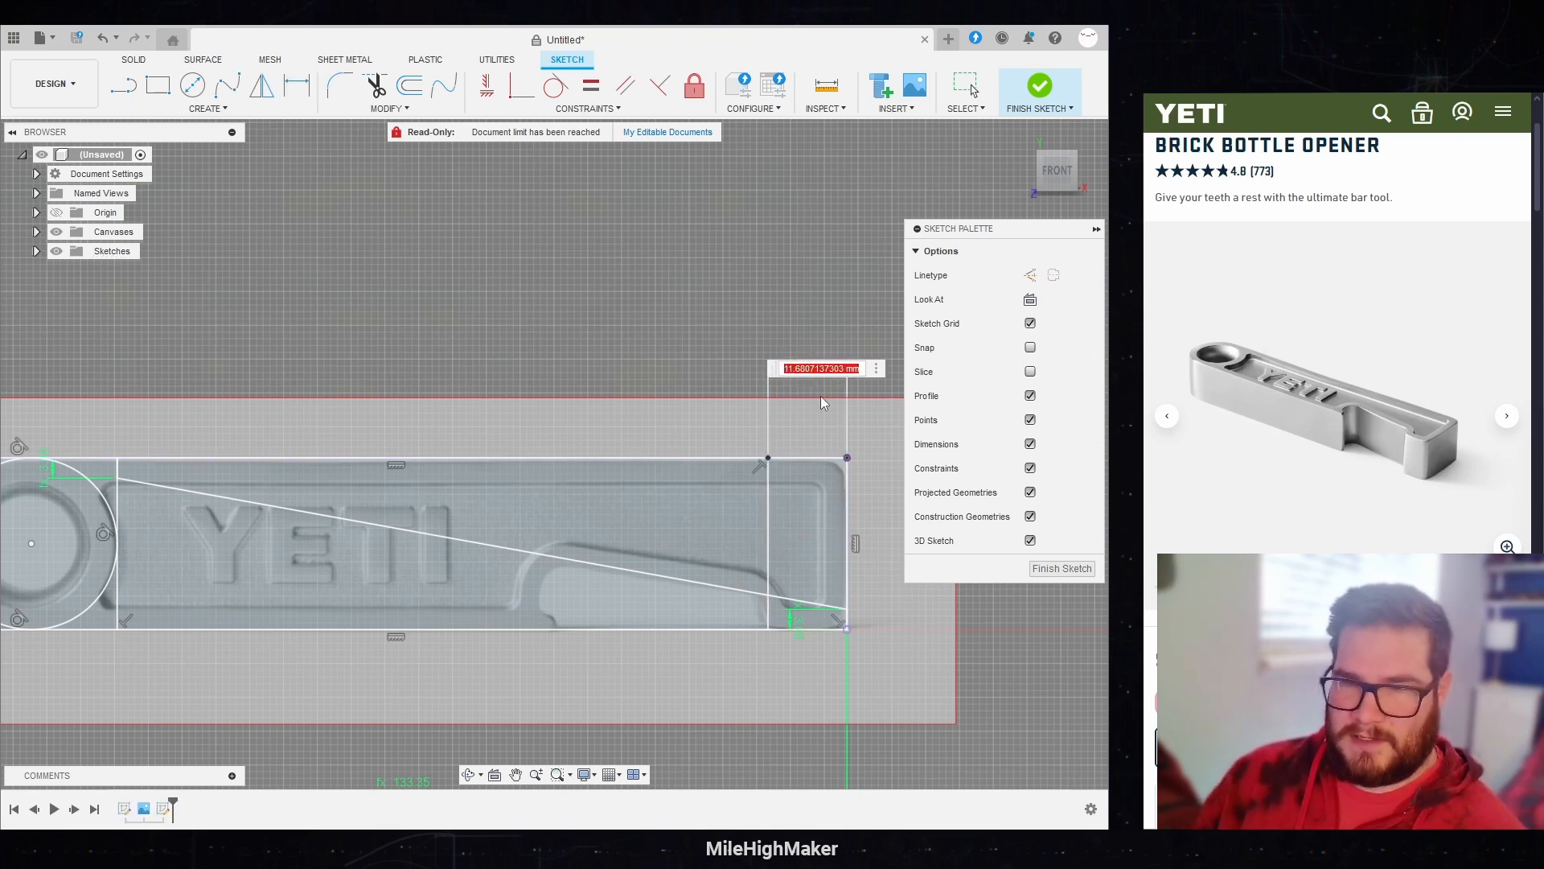
pyautogui.write('13')
pyautogui.press('Return')
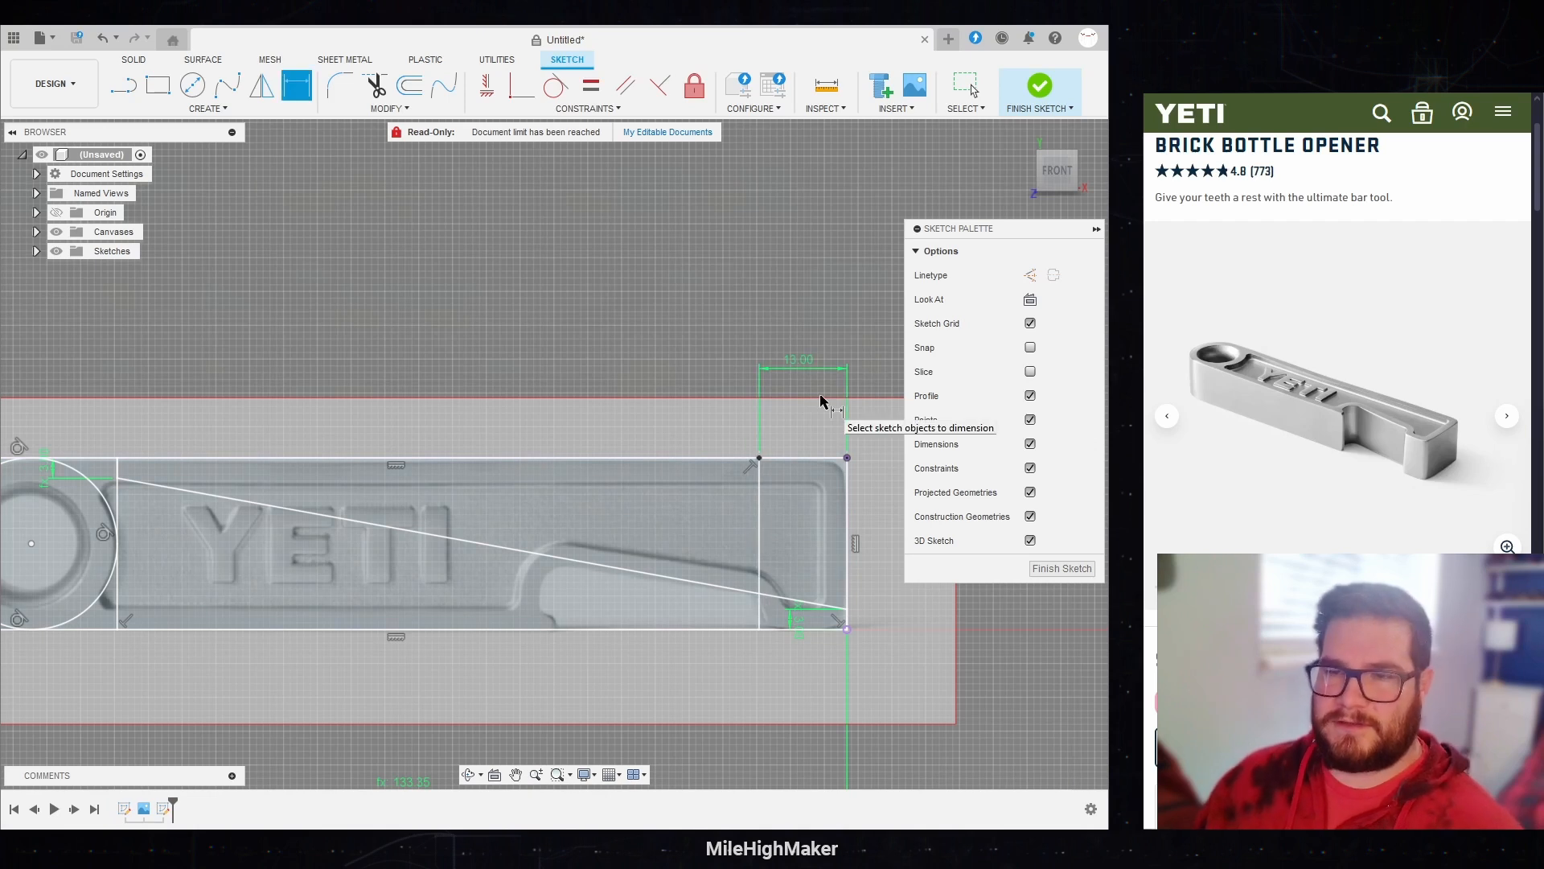
# Step: Draw a vertical line from the diagonal to the bottom edge at the opening's left end, dimensioned 32 mm from the other vertical line
pyautogui.scroll(-1, 872, 615)
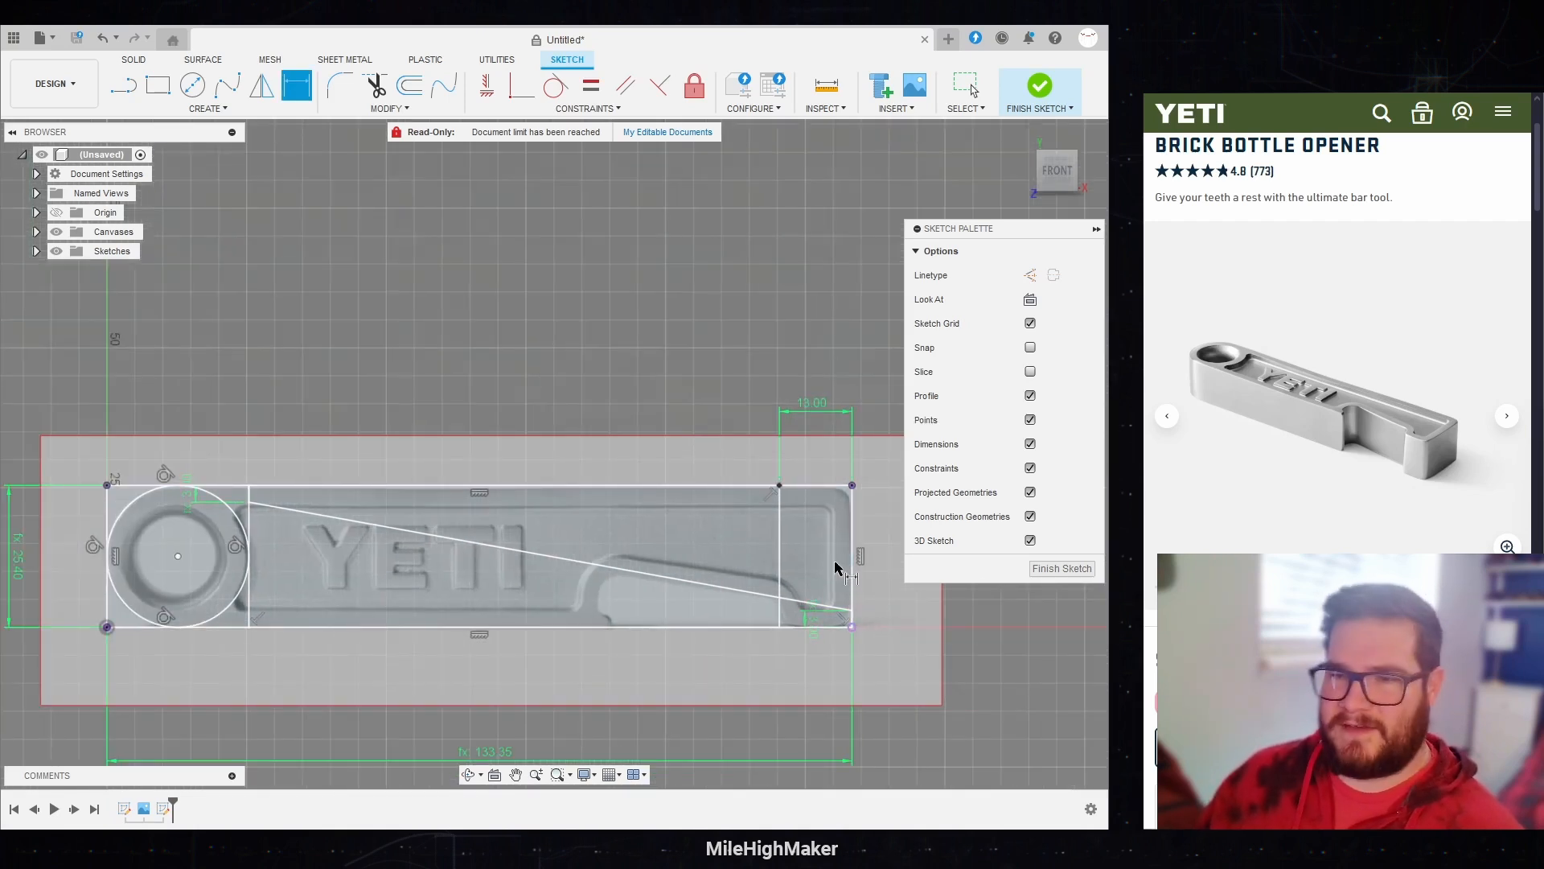
pyautogui.scroll(1, 836, 567)
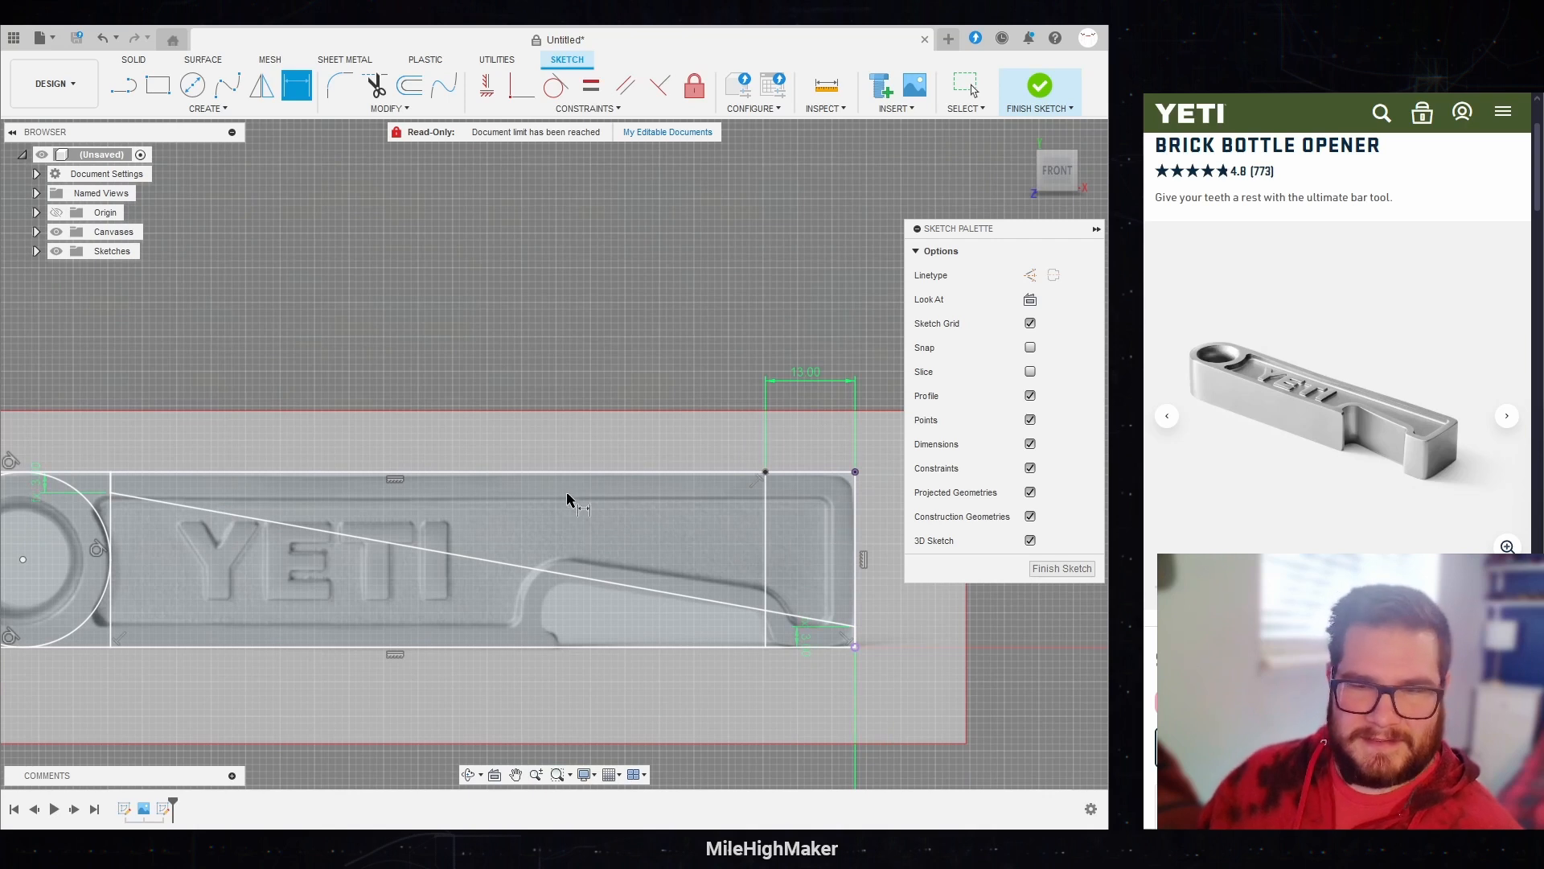
pyautogui.click(129, 85)
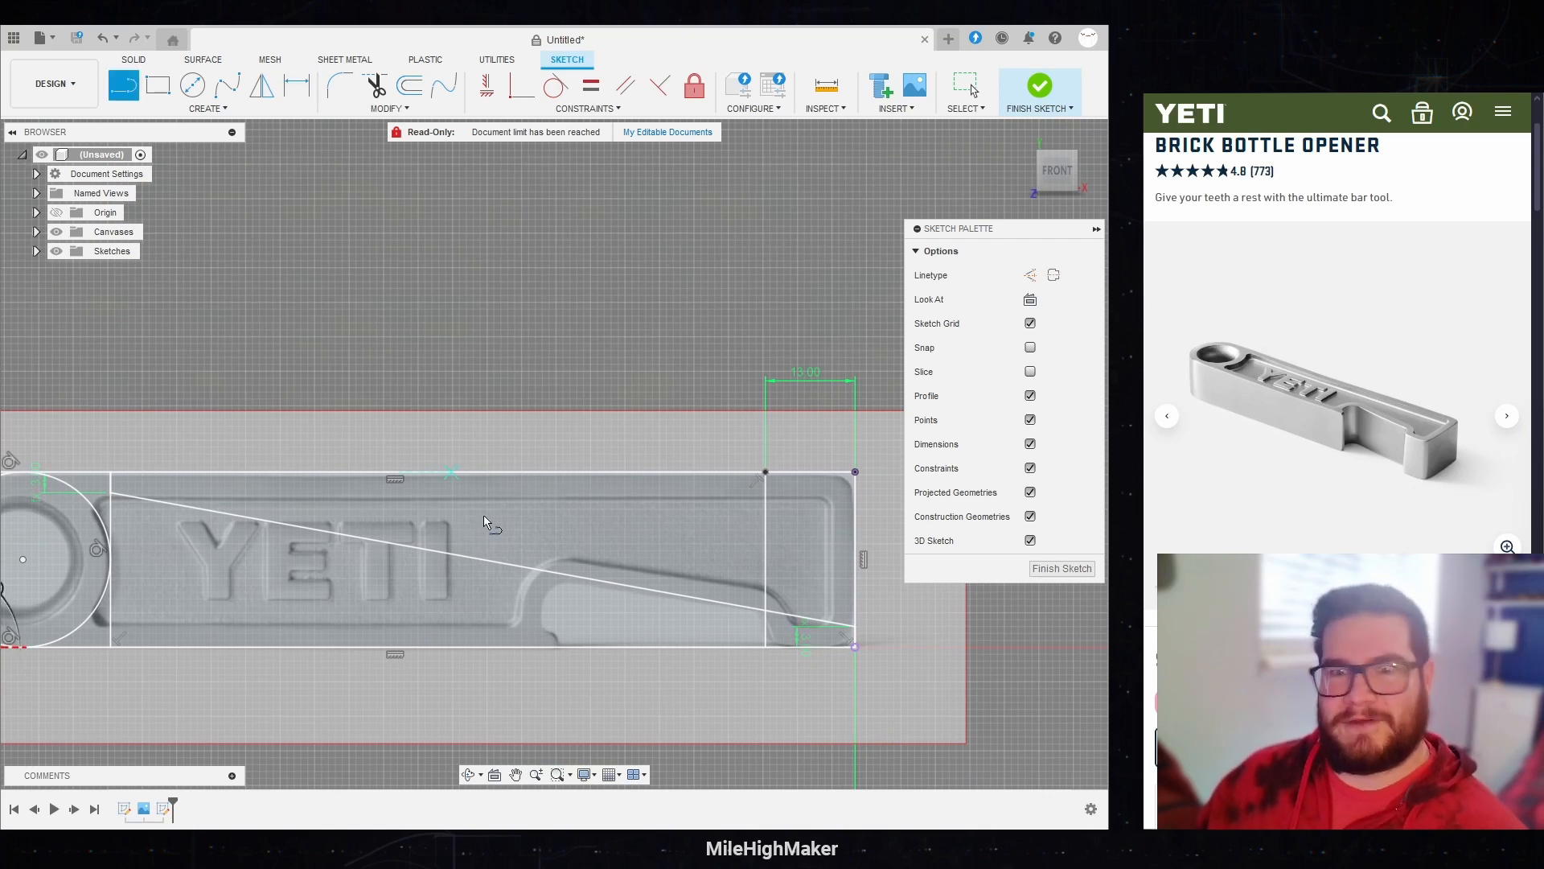
pyautogui.click(543, 571)
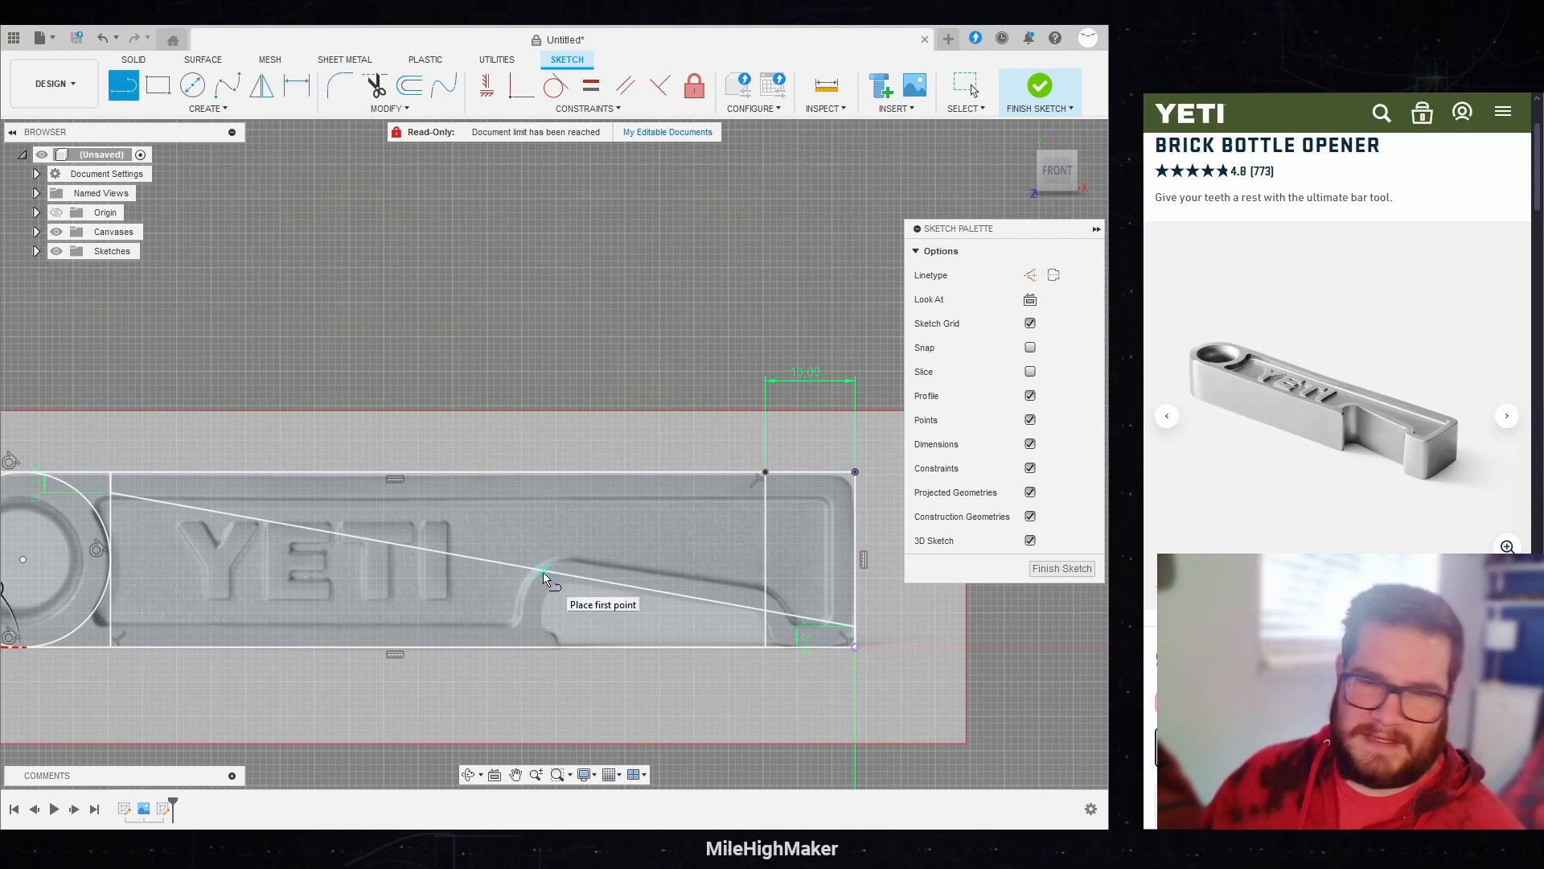
pyautogui.click(547, 647)
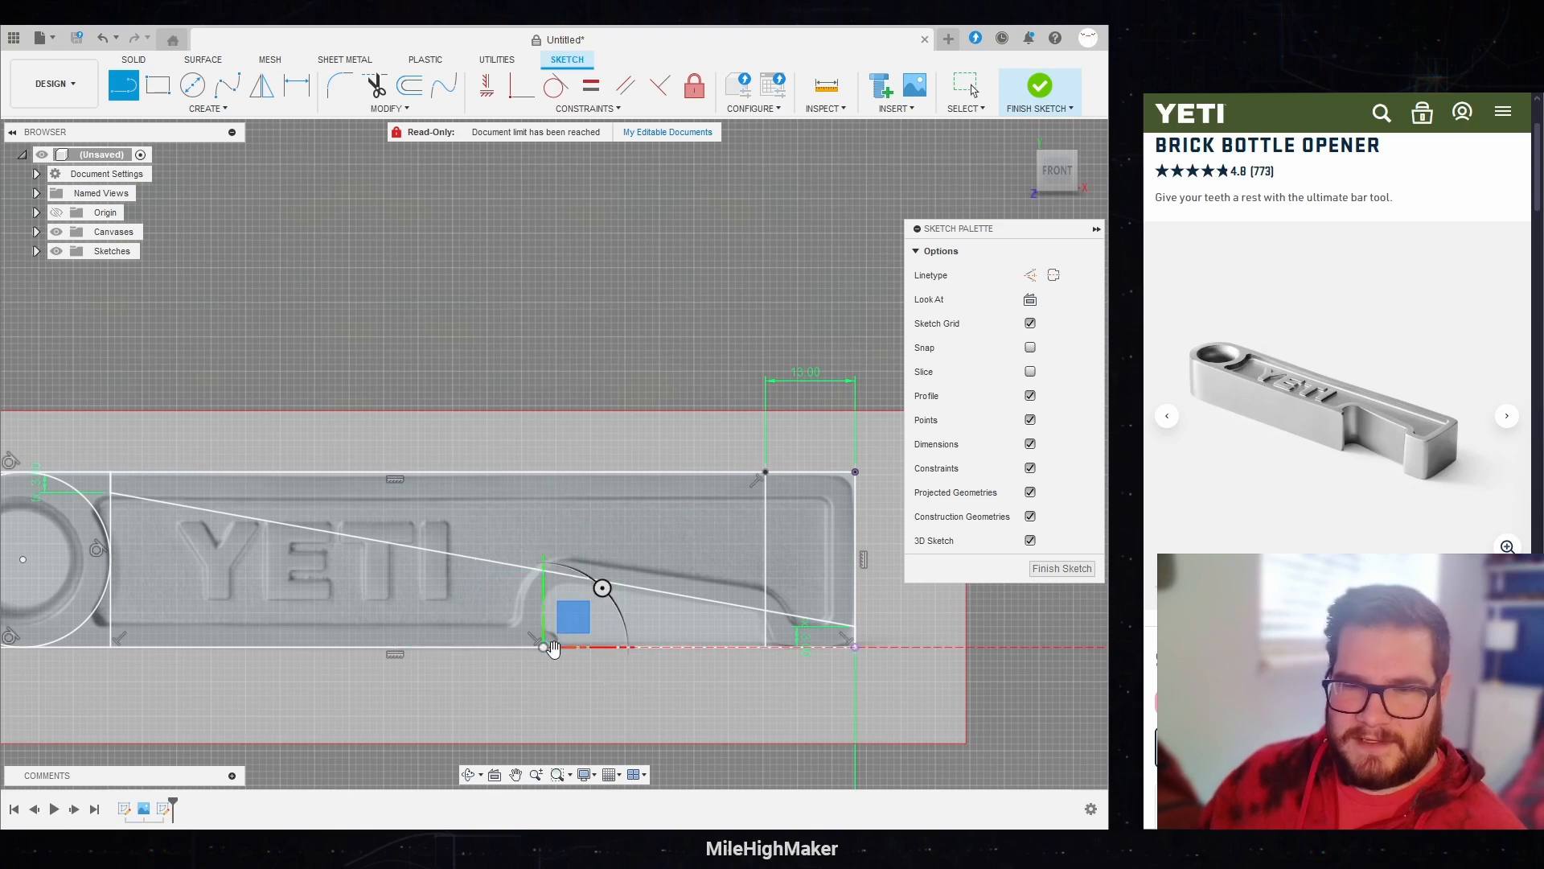
pyautogui.press('d')
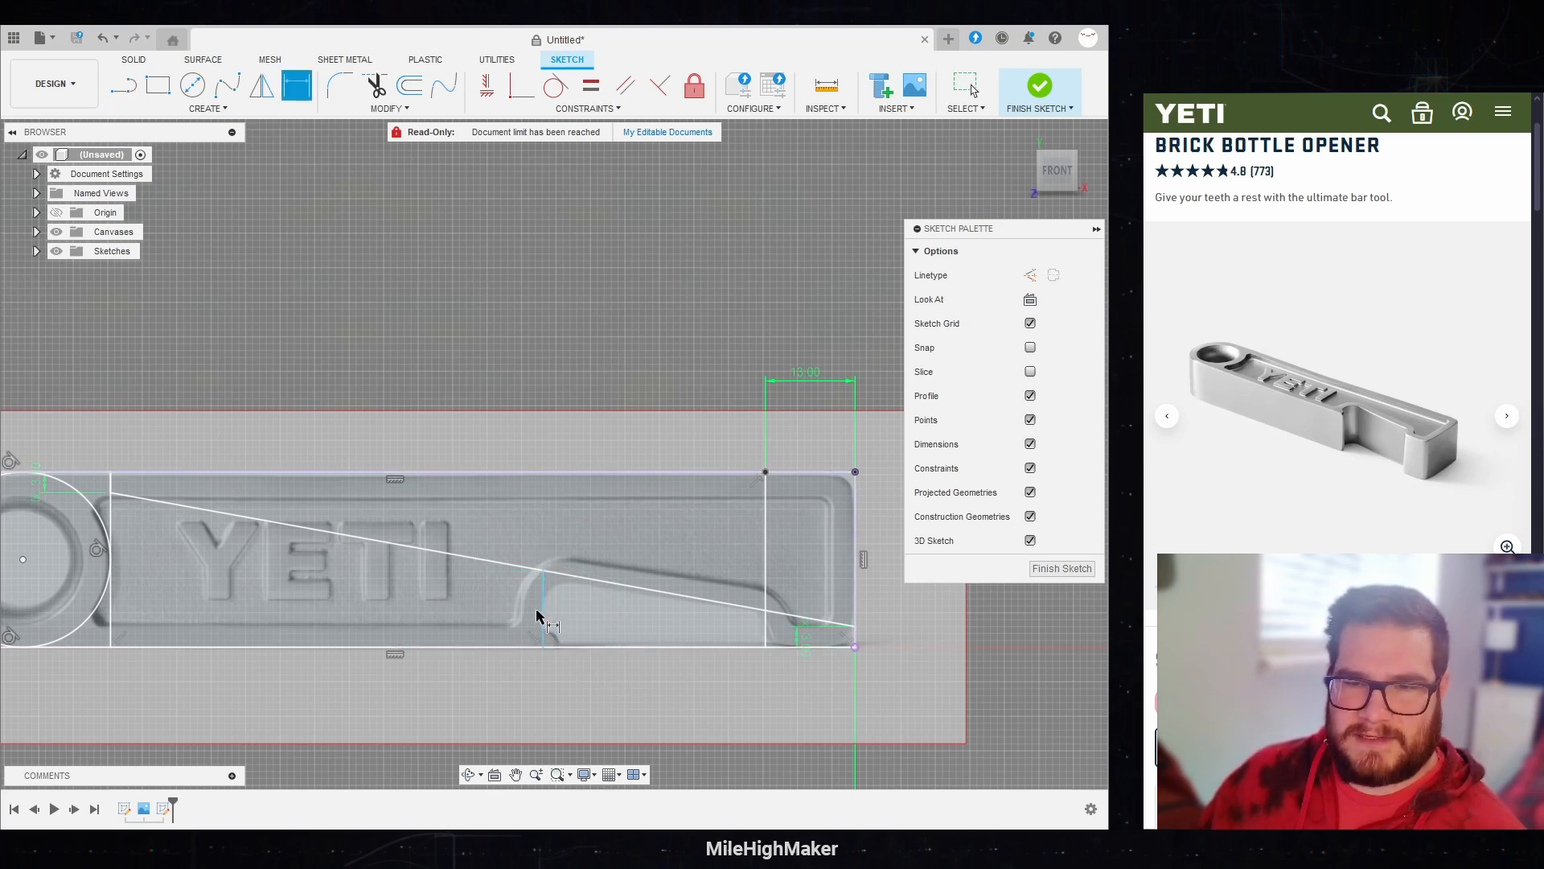
pyautogui.click(544, 626)
pyautogui.click(765, 631)
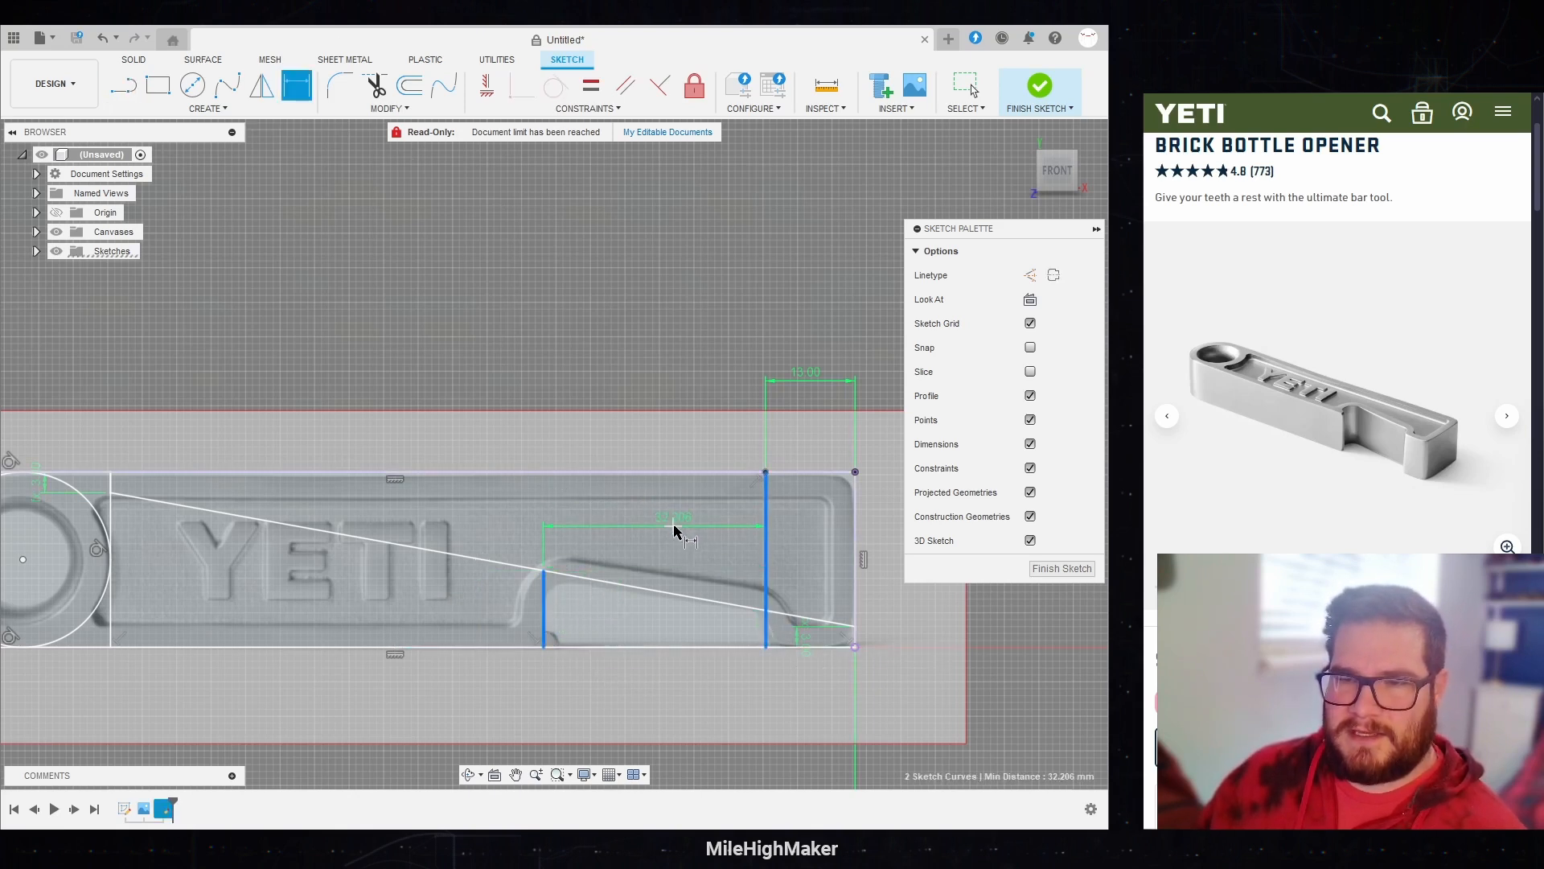
pyautogui.click(656, 381)
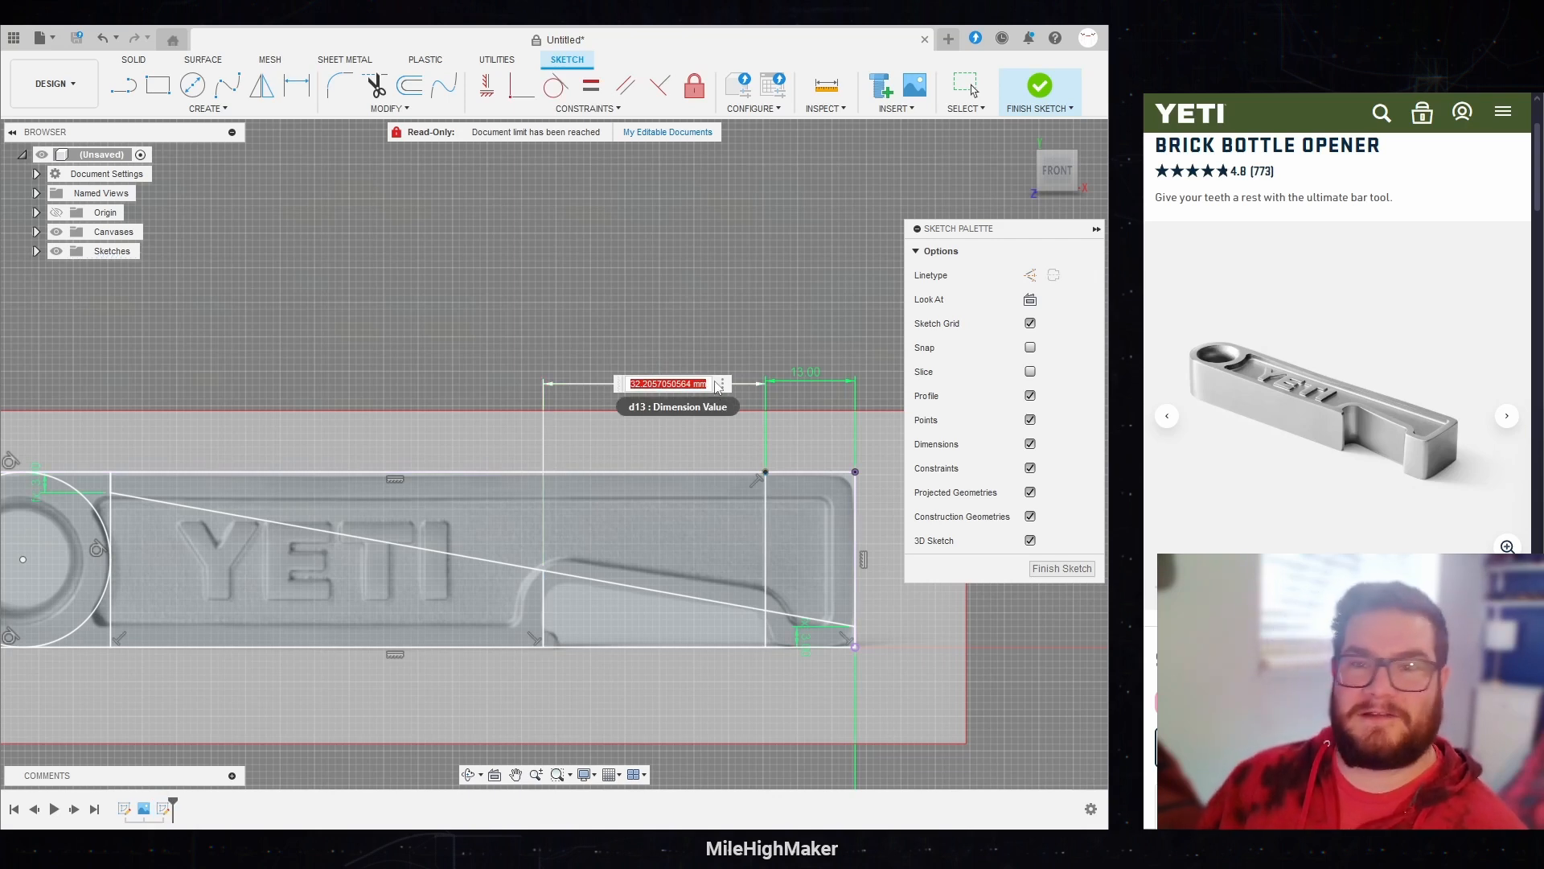
pyautogui.write('32')
pyautogui.press('Return')
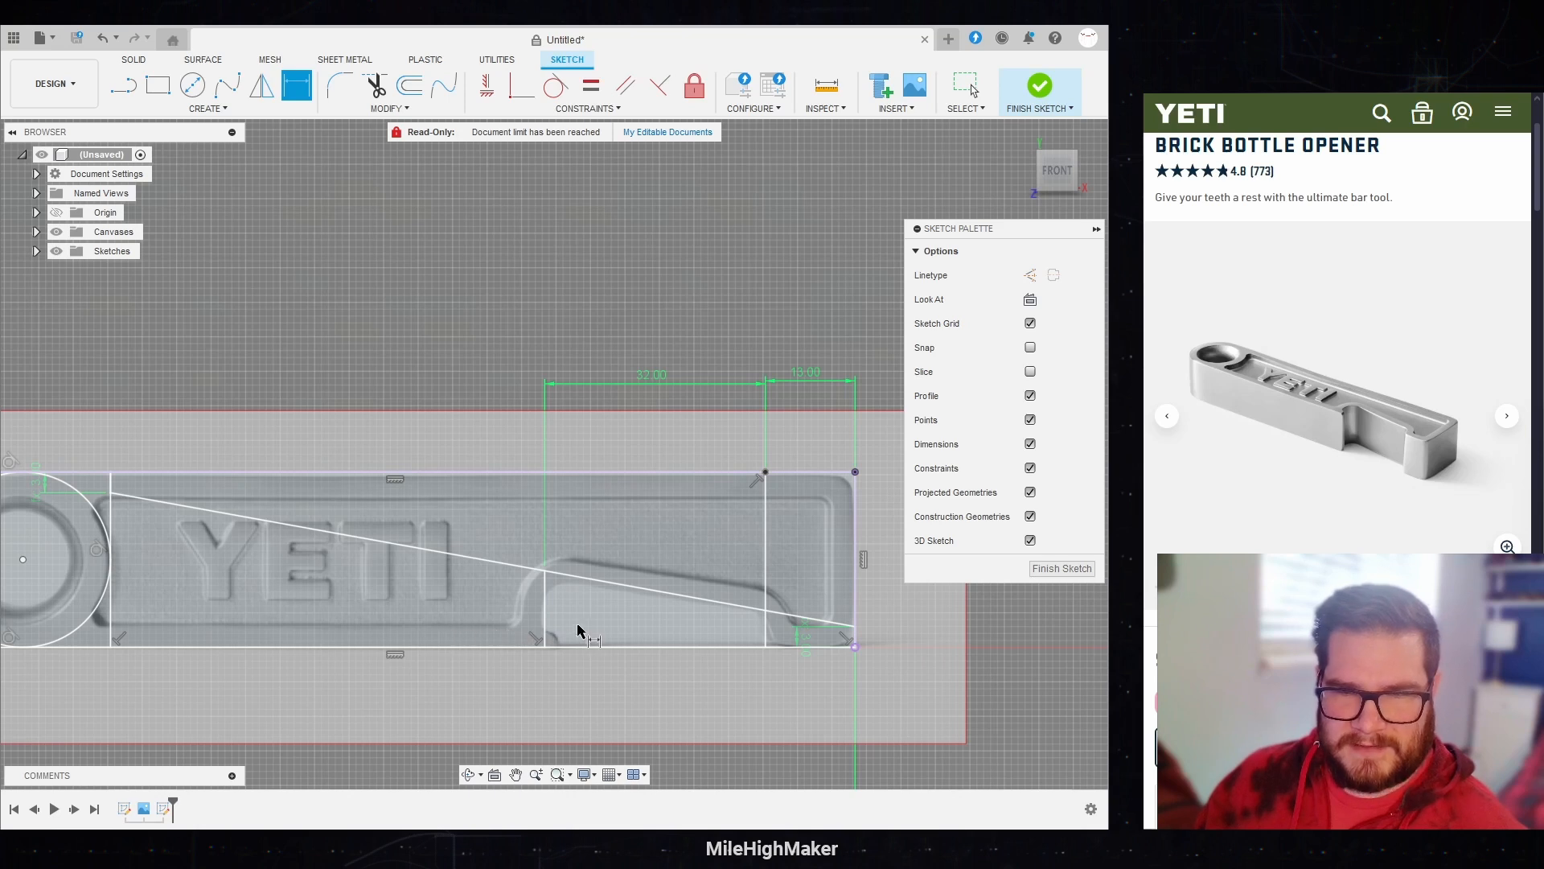
# Step: Sketch a two-point rectangle of Edge / 2 by Edge / 2 starting at the bottom end of the opening's left vertical line
pyautogui.click(120, 88)
pyautogui.press('r')
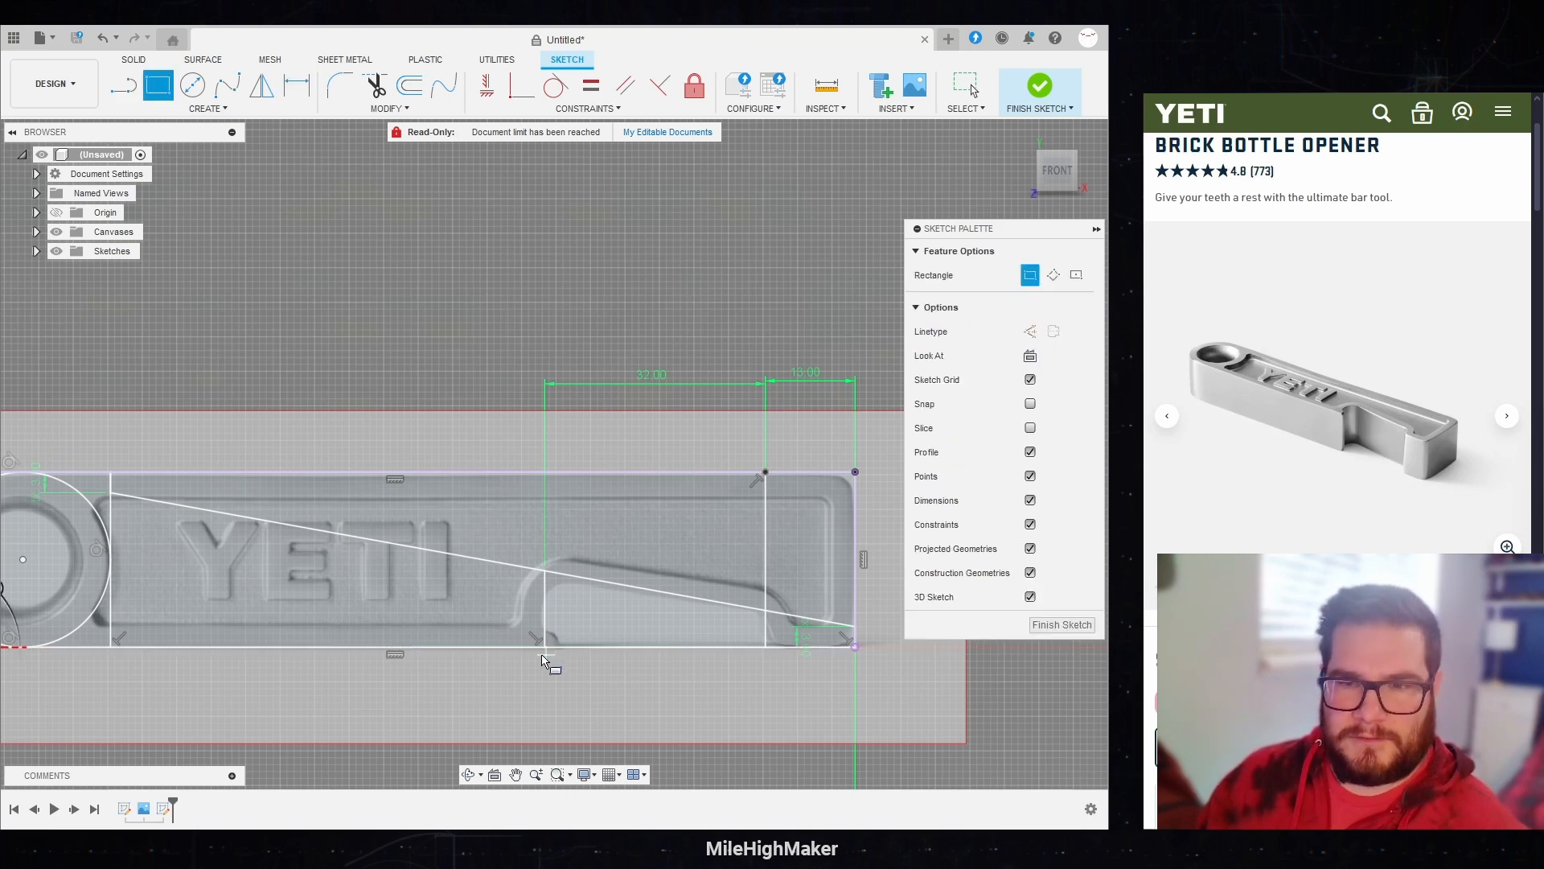
pyautogui.scroll(-3, 545, 656)
pyautogui.scroll(2, 544, 656)
pyautogui.scroll(-2, 545, 658)
pyautogui.scroll(4, 545, 657)
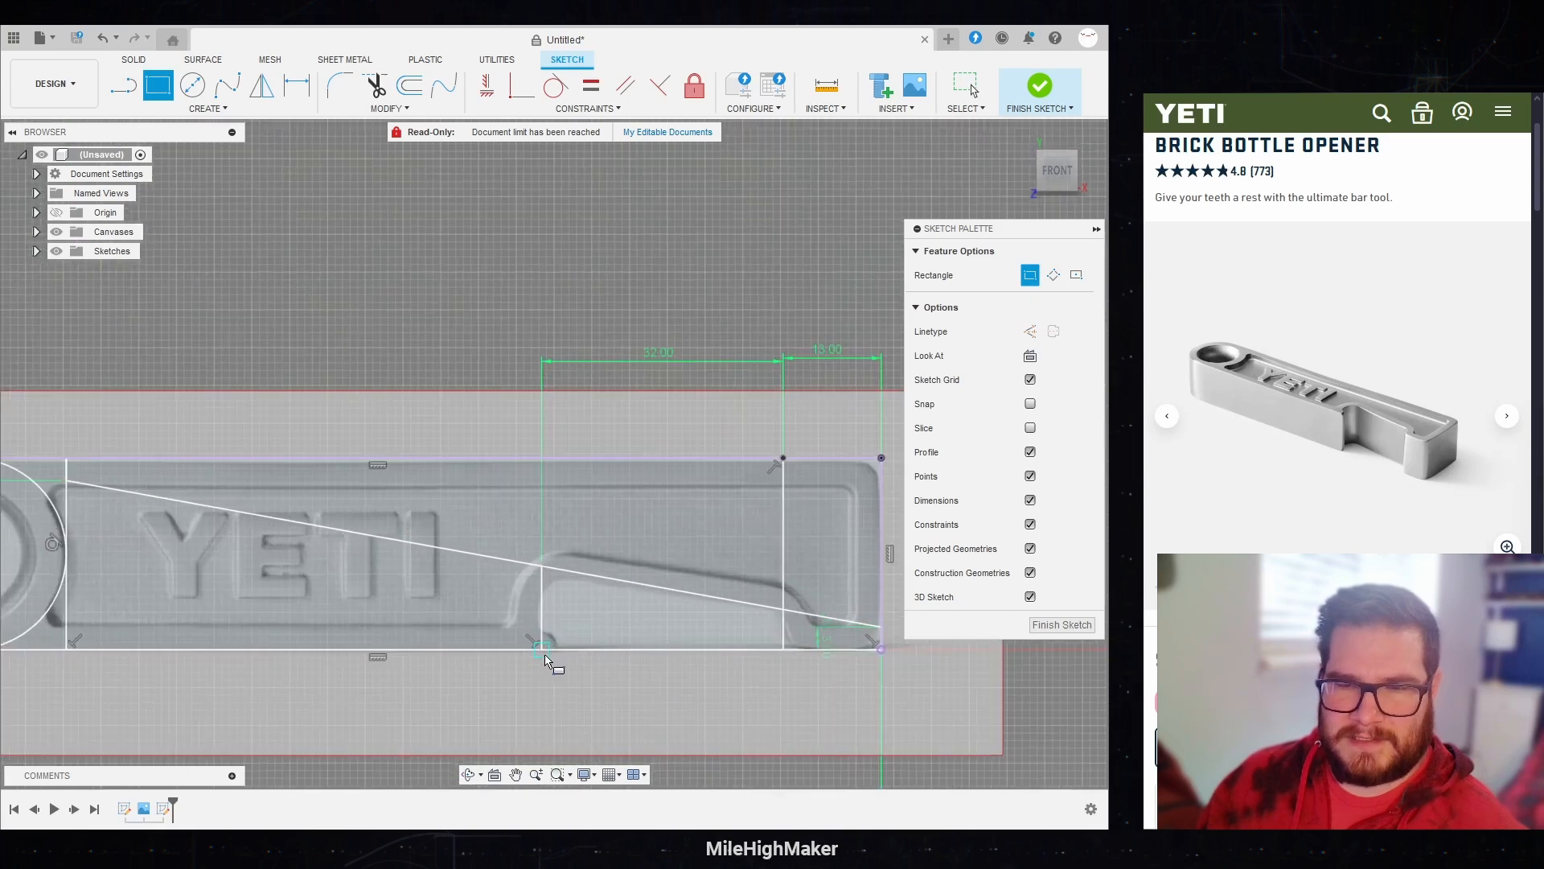
pyautogui.scroll(2, 544, 658)
pyautogui.click(541, 654)
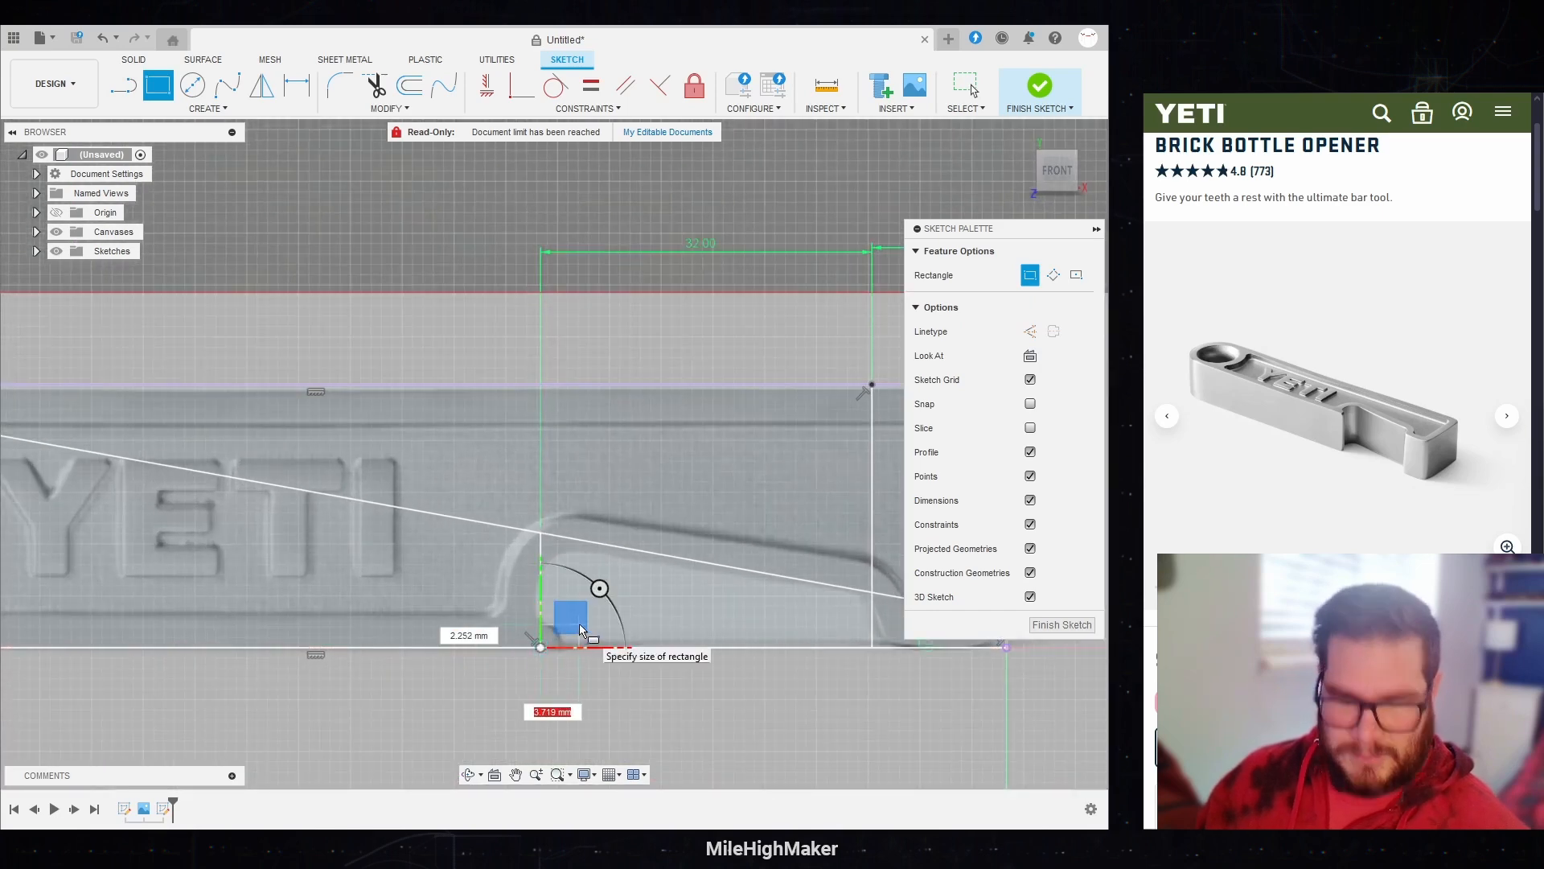
pyautogui.write('Edge/2')
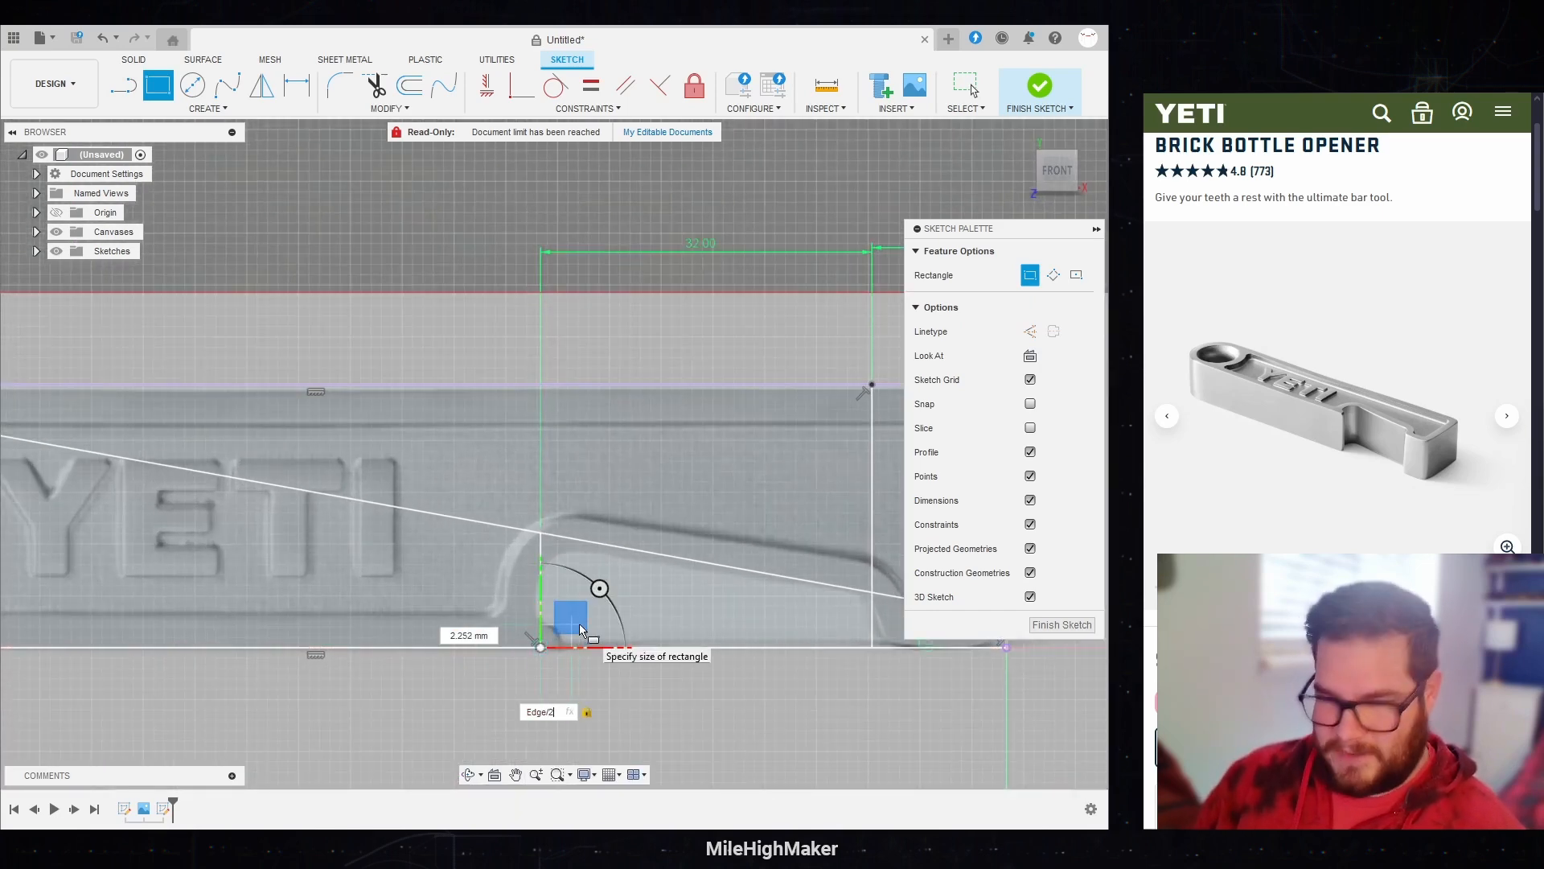
pyautogui.press('Tab')
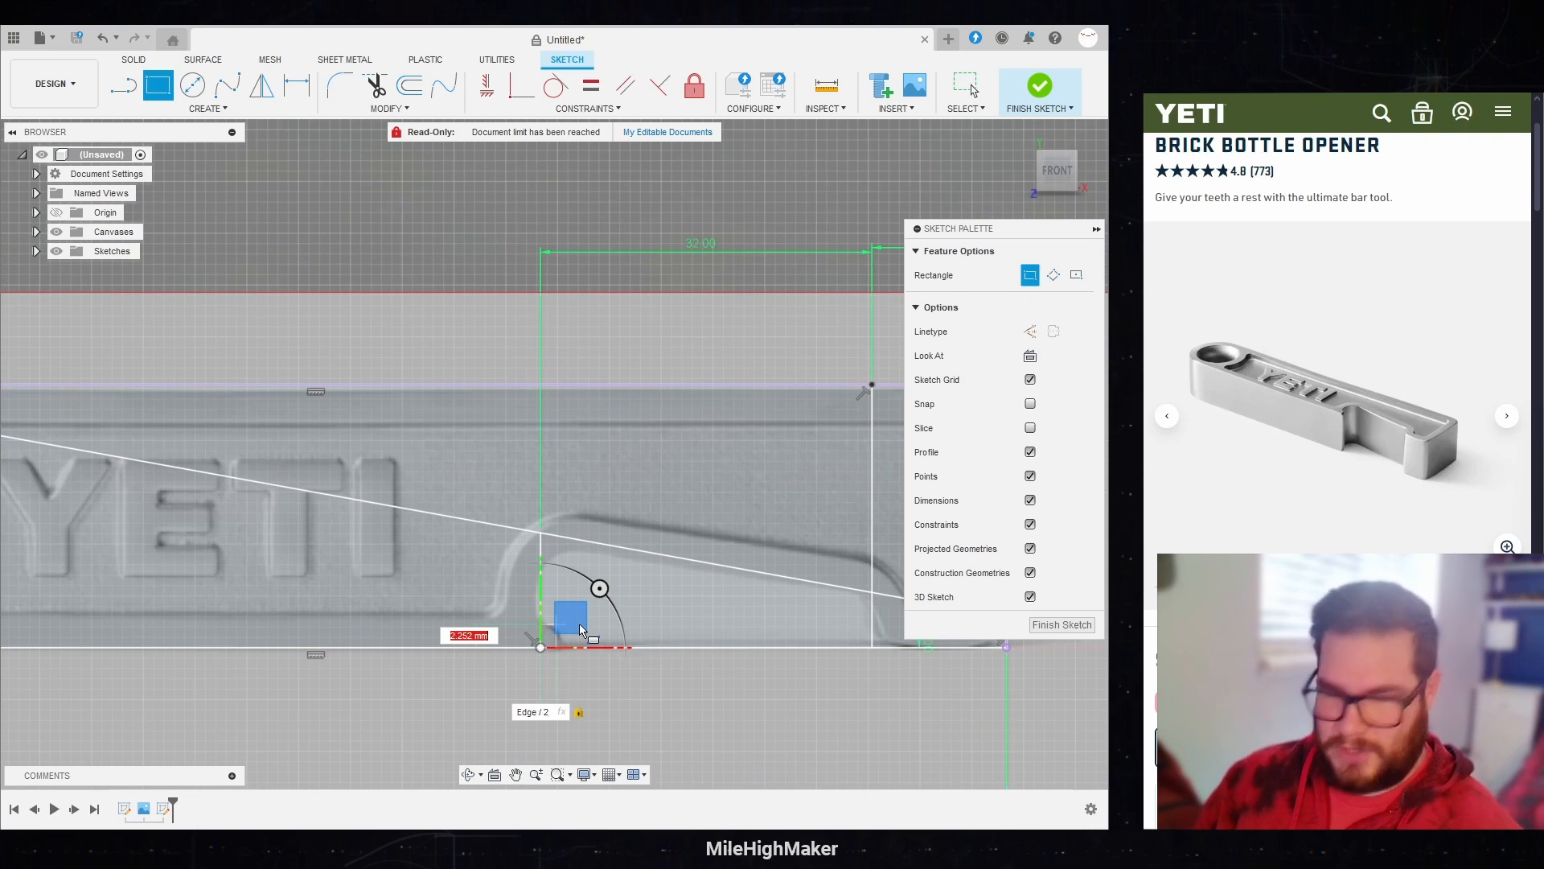
pyautogui.write('e')
pyautogui.press('Return')
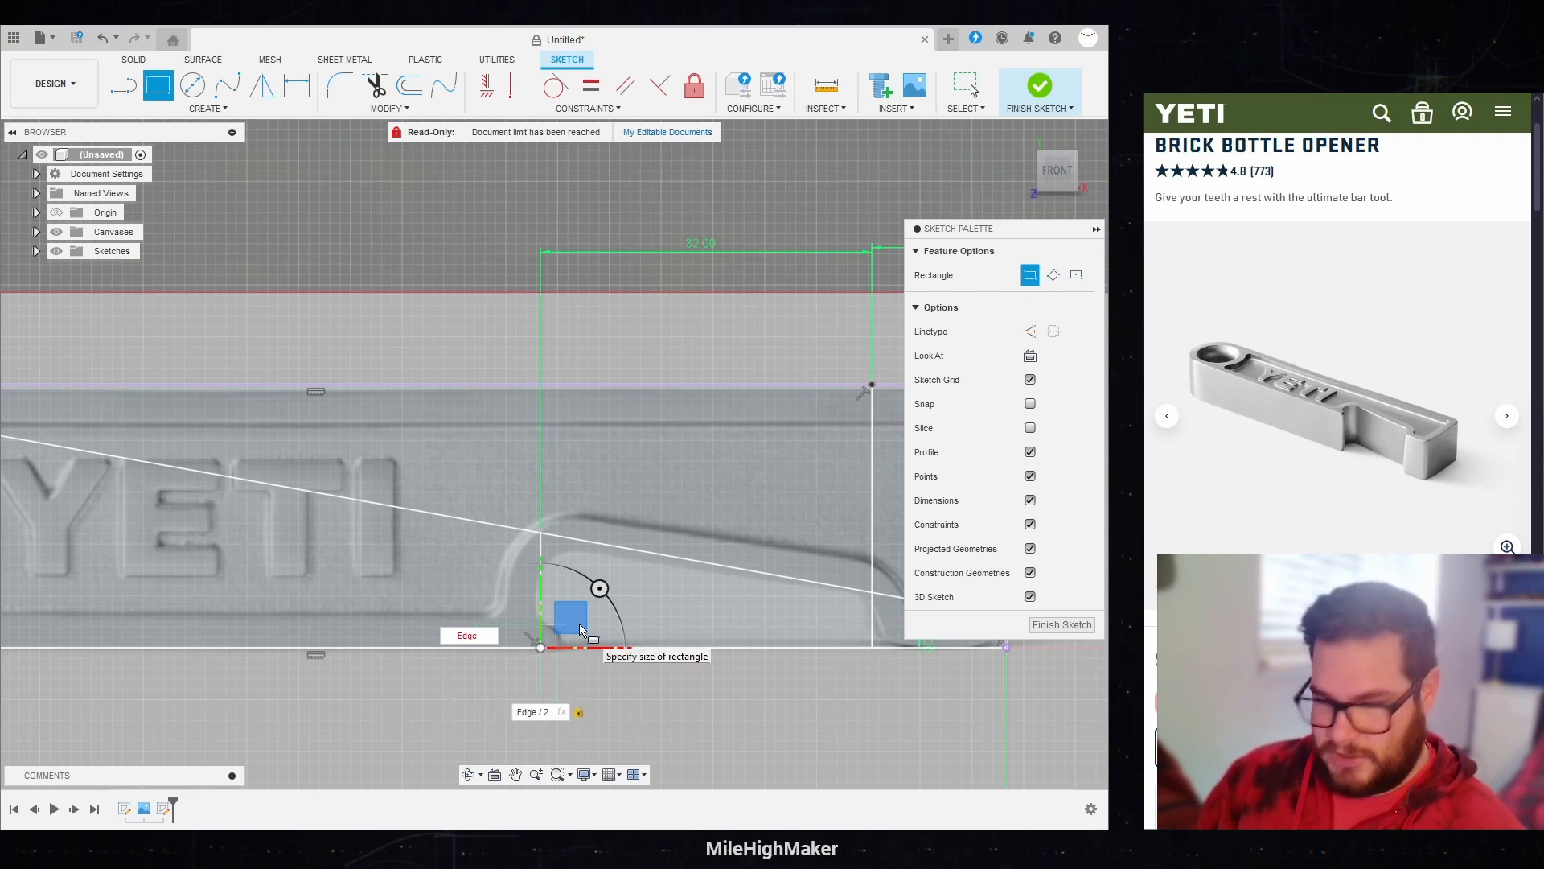
pyautogui.write('/2')
pyautogui.press('Return')
pyautogui.press('Escape')
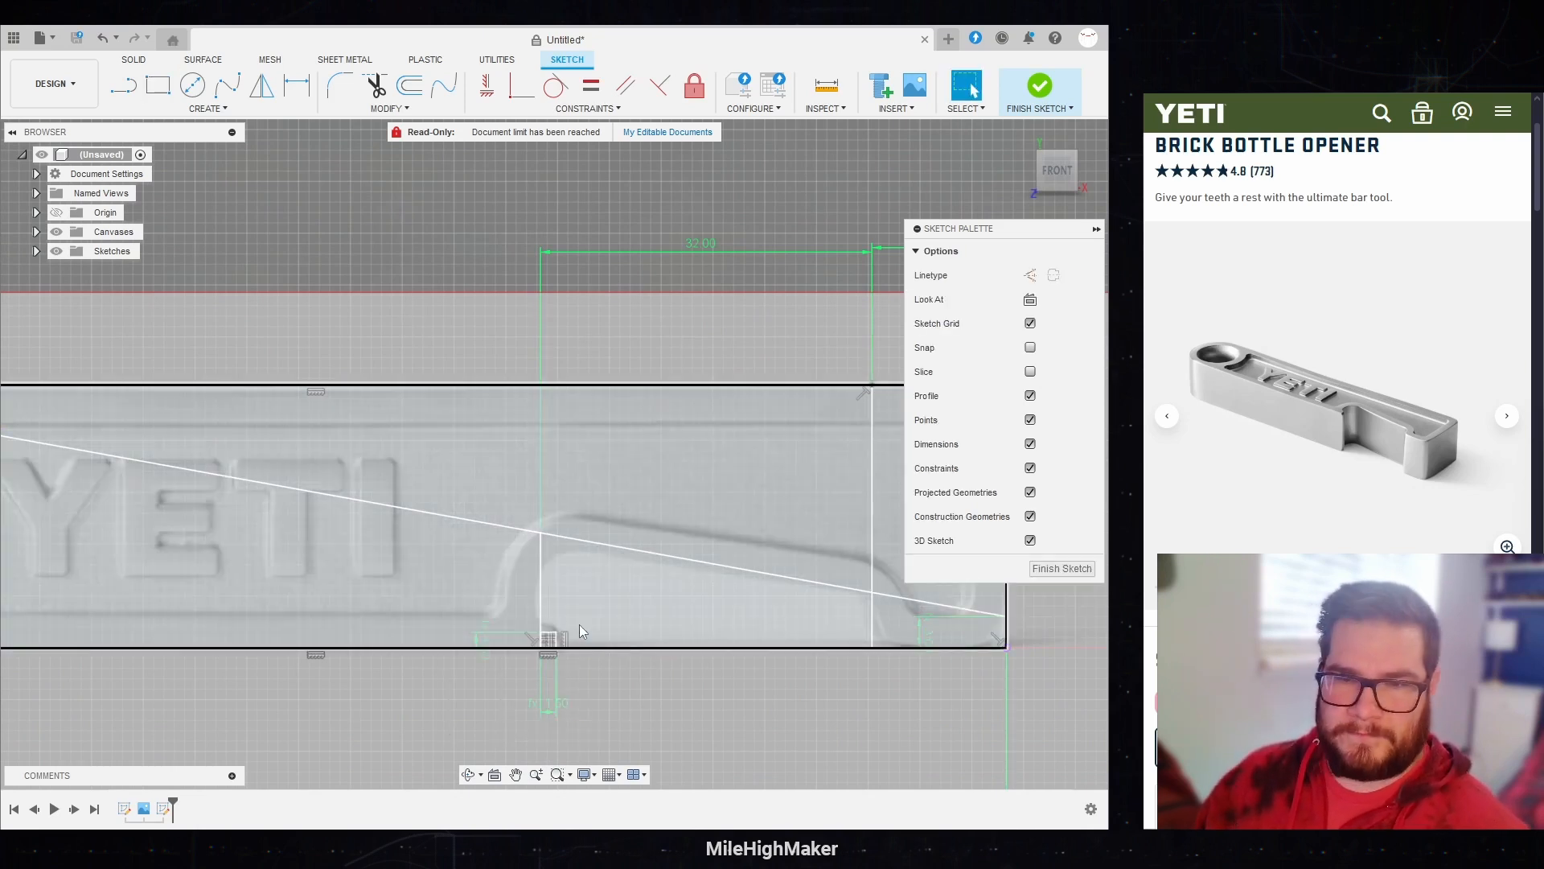
# Step: Set the height of the small rectangle at the opening's left vertical line to Edge
pyautogui.scroll(3, 478, 682)
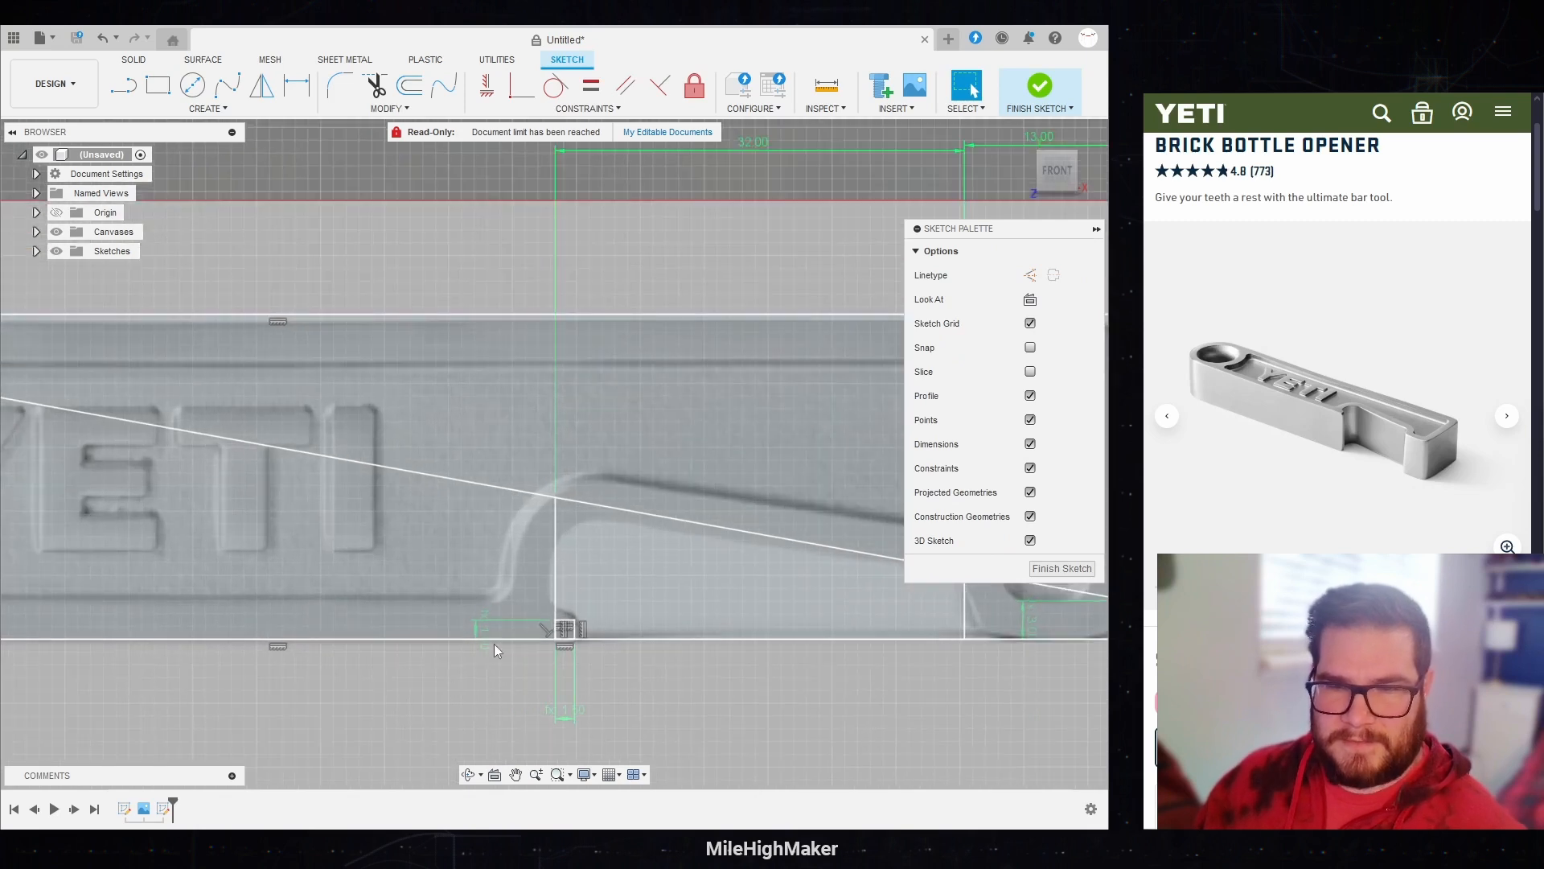
pyautogui.doubleClick(476, 624)
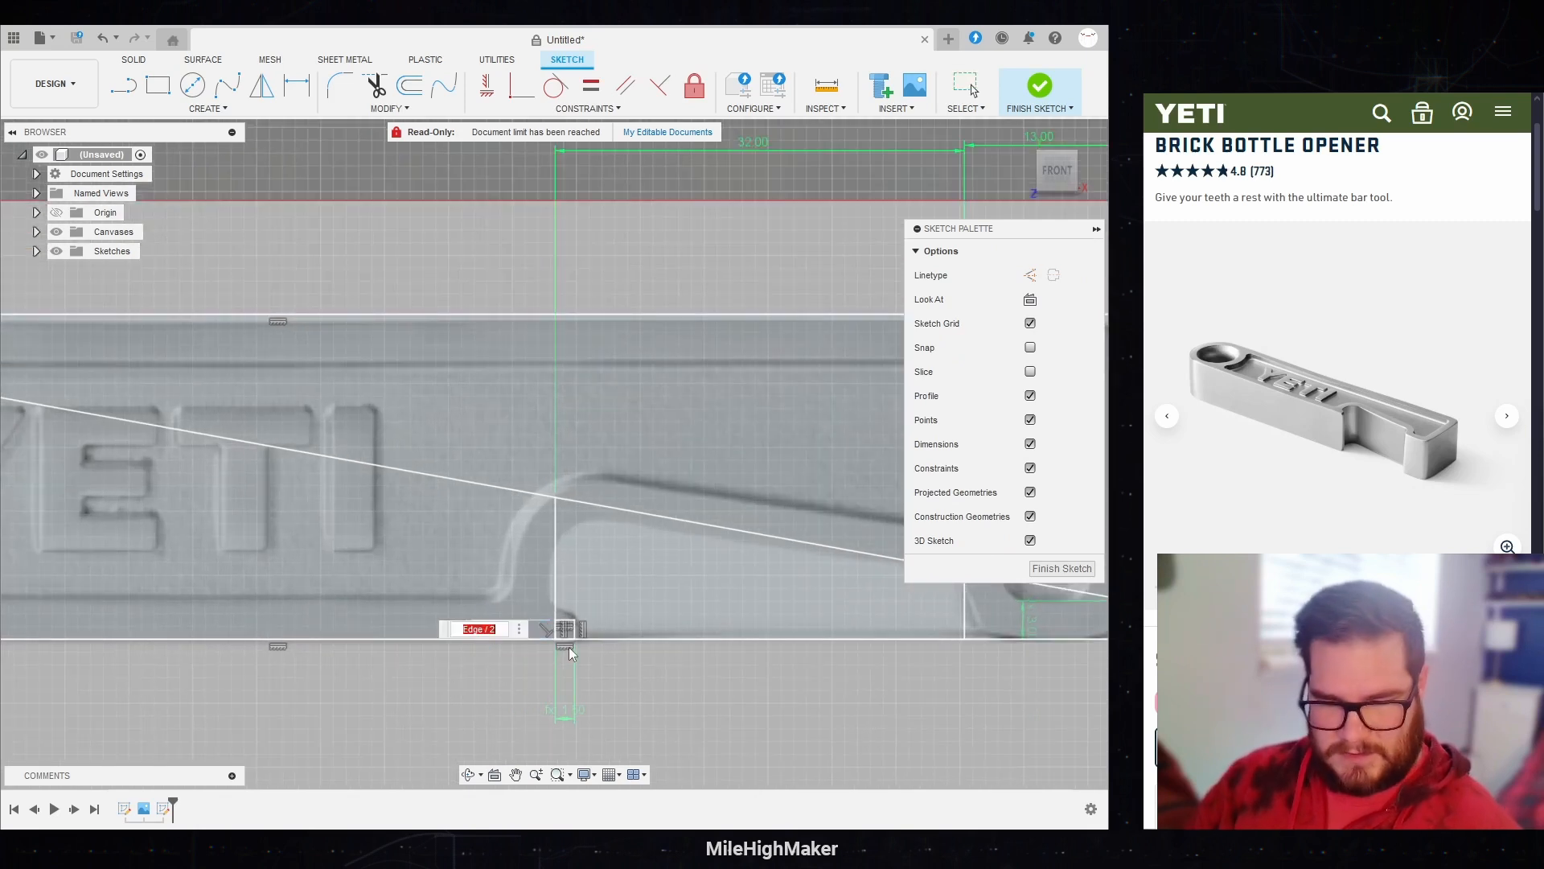
pyautogui.write('e')
pyautogui.press('Return')
pyautogui.press('Return')
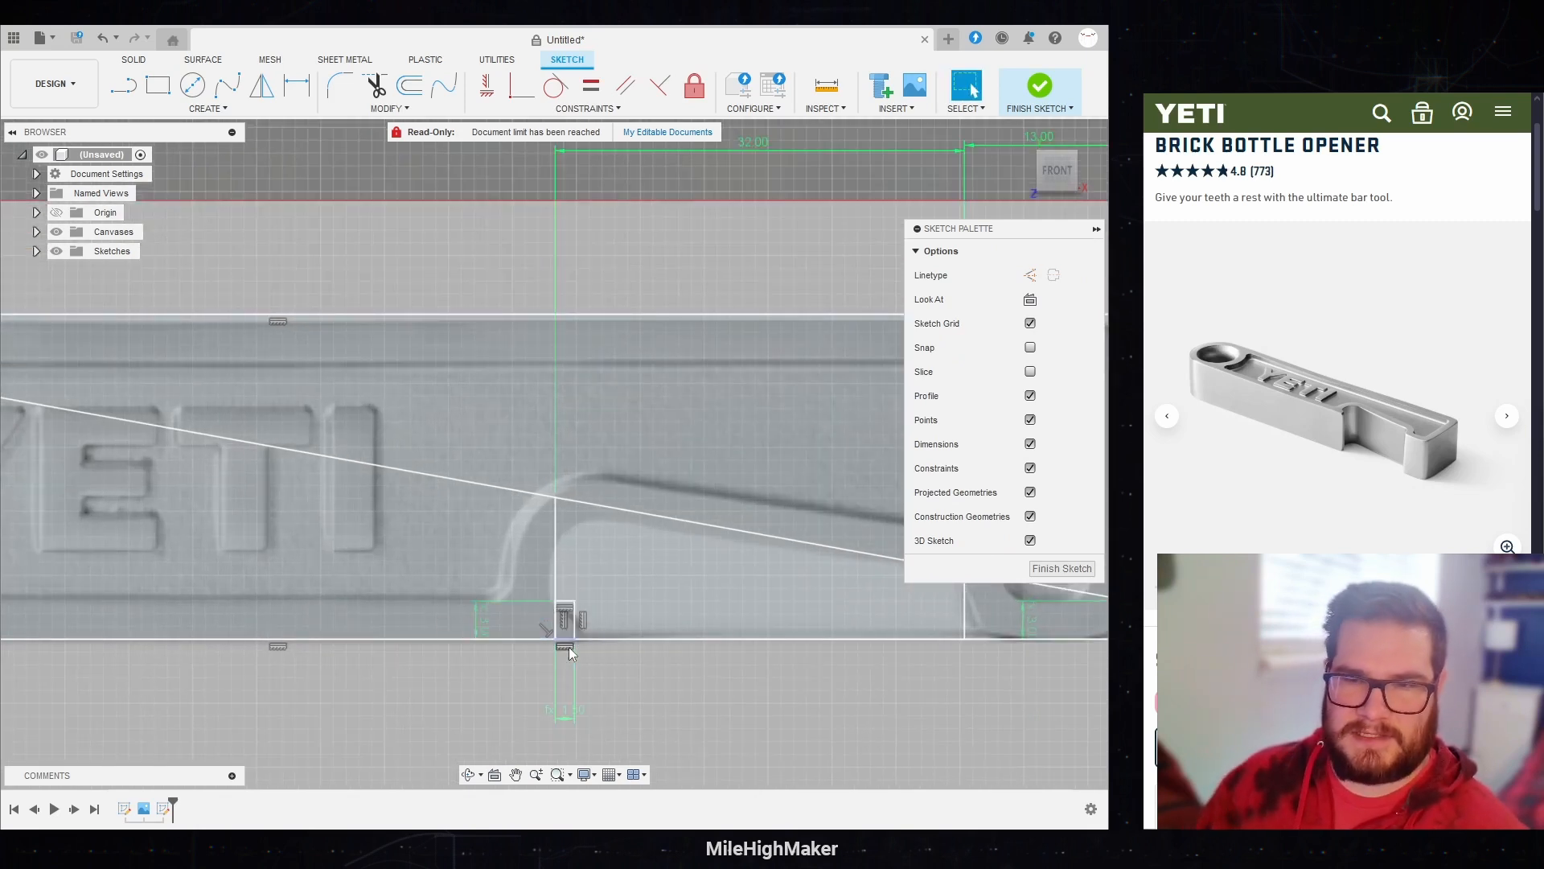
pyautogui.scroll(-4, 531, 643)
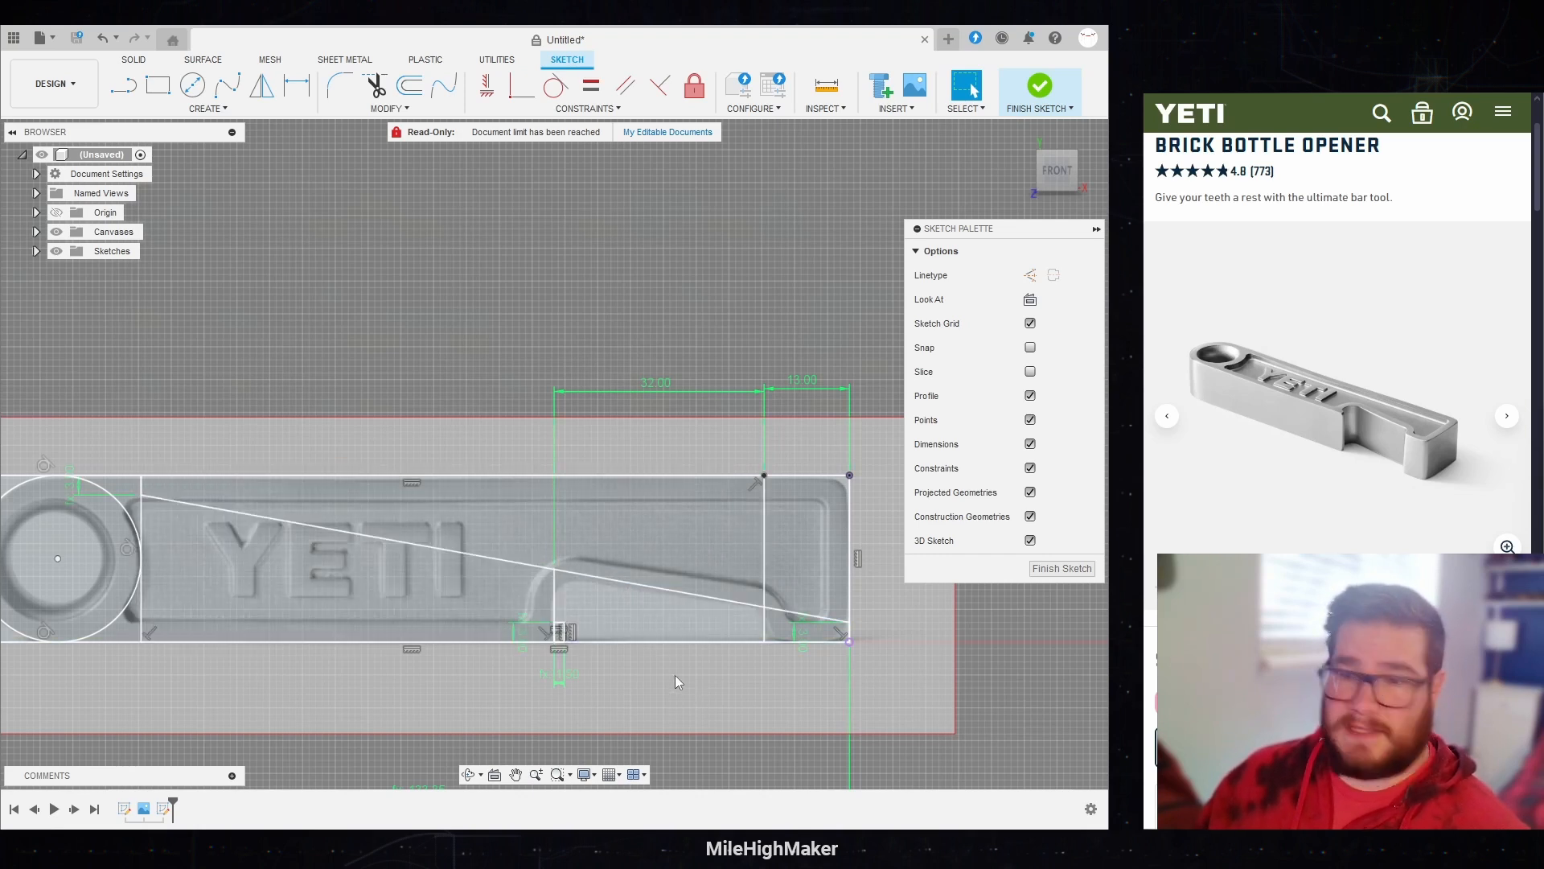
pyautogui.scroll(-1, 677, 682)
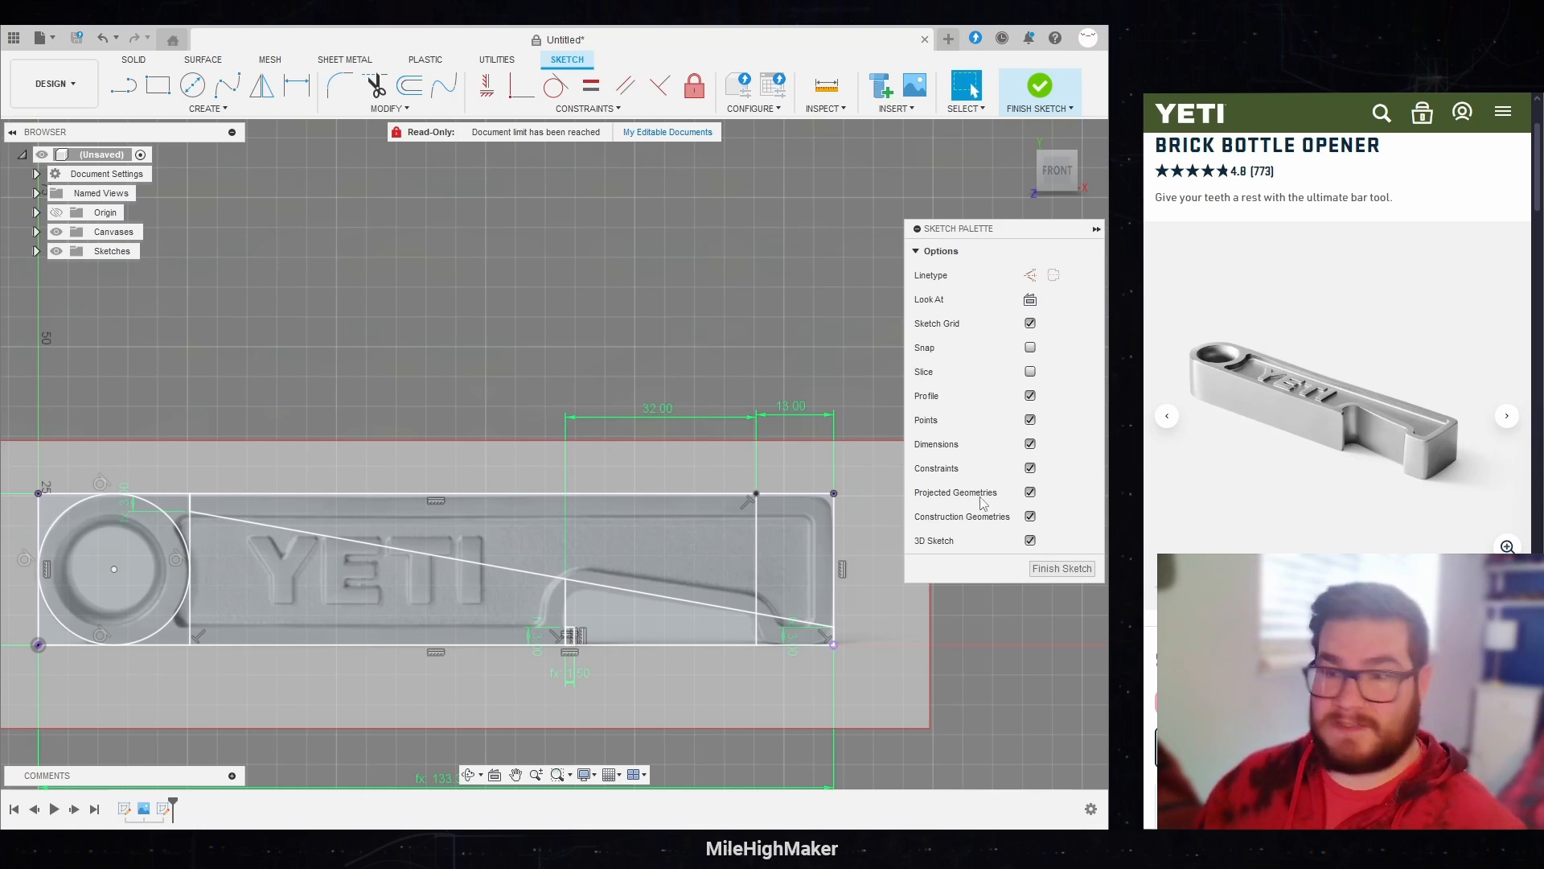
# Step: Finish the sketch and expand the list of sketches in the design tree
pyautogui.click(1048, 569)
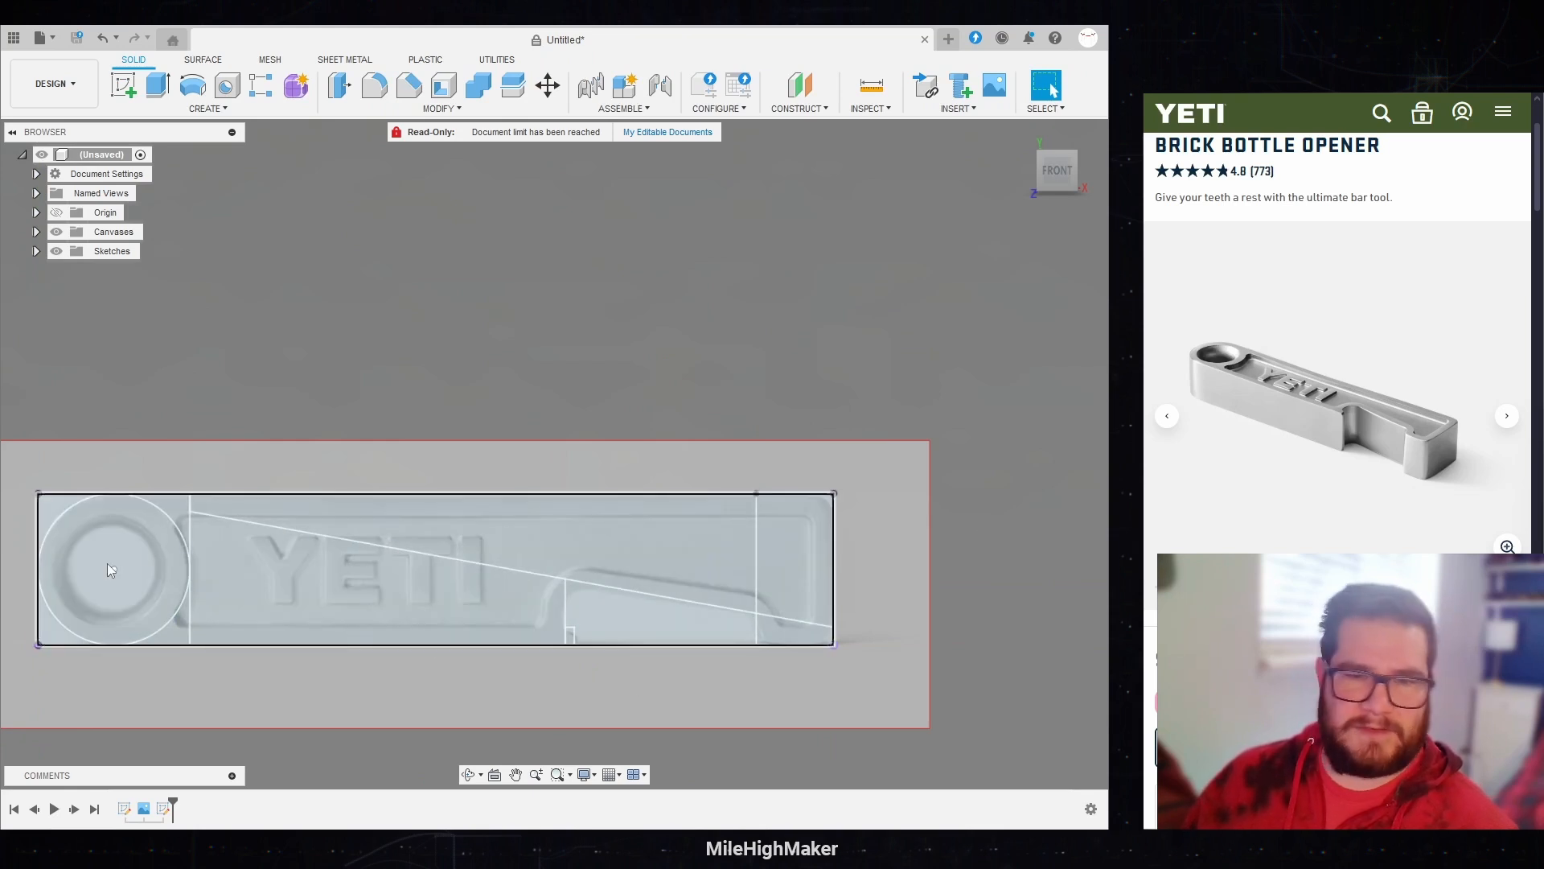
pyautogui.scroll(-2, 917, 441)
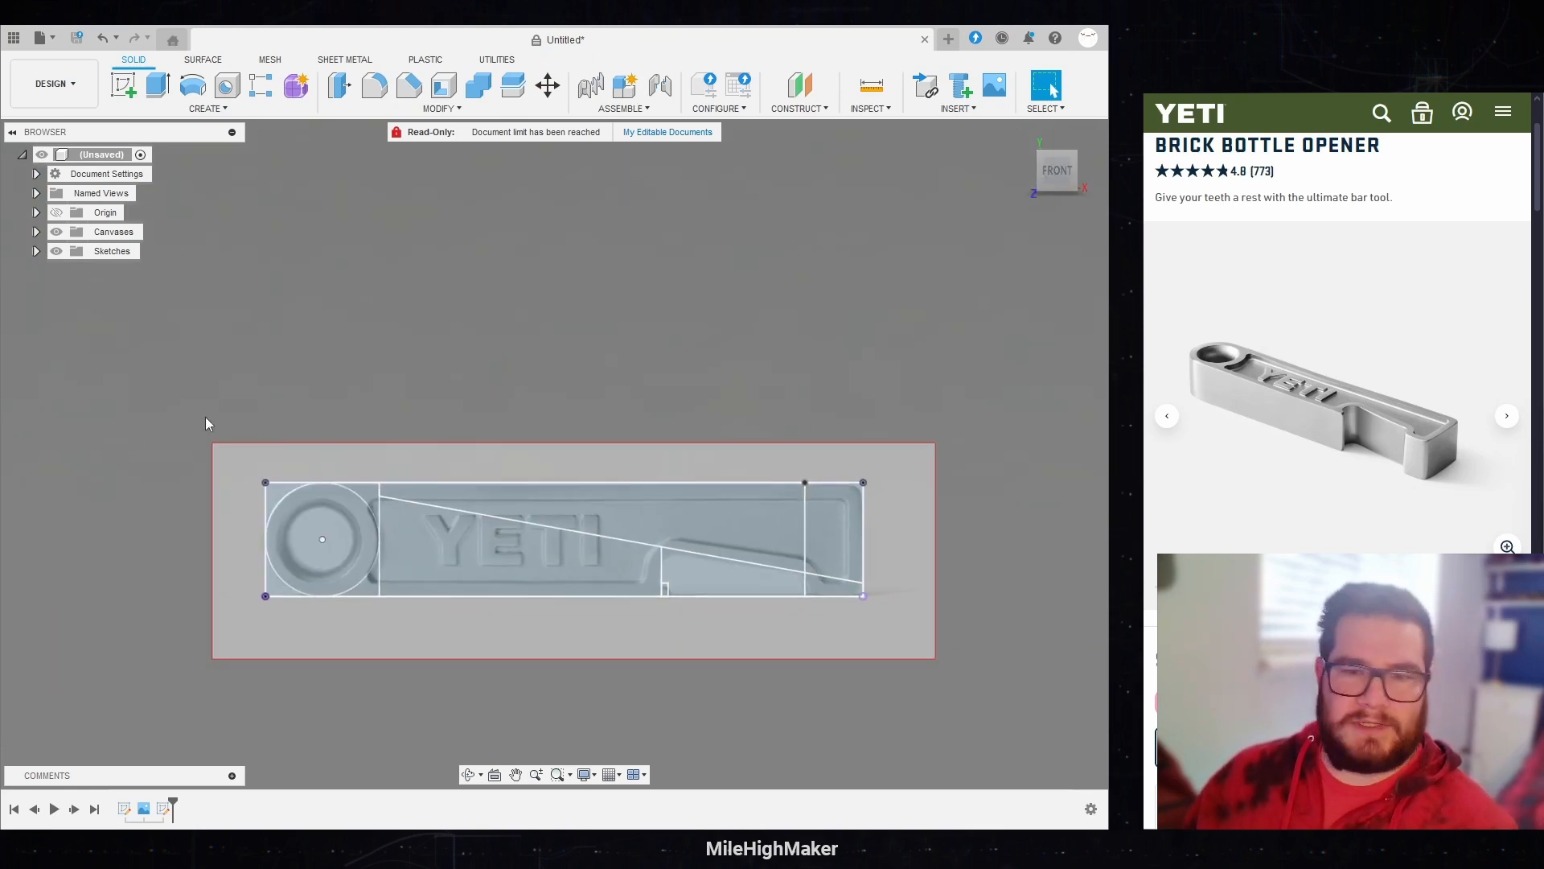
pyautogui.moveTo(205, 416); pyautogui.dragTo(145, 361, button='middle')
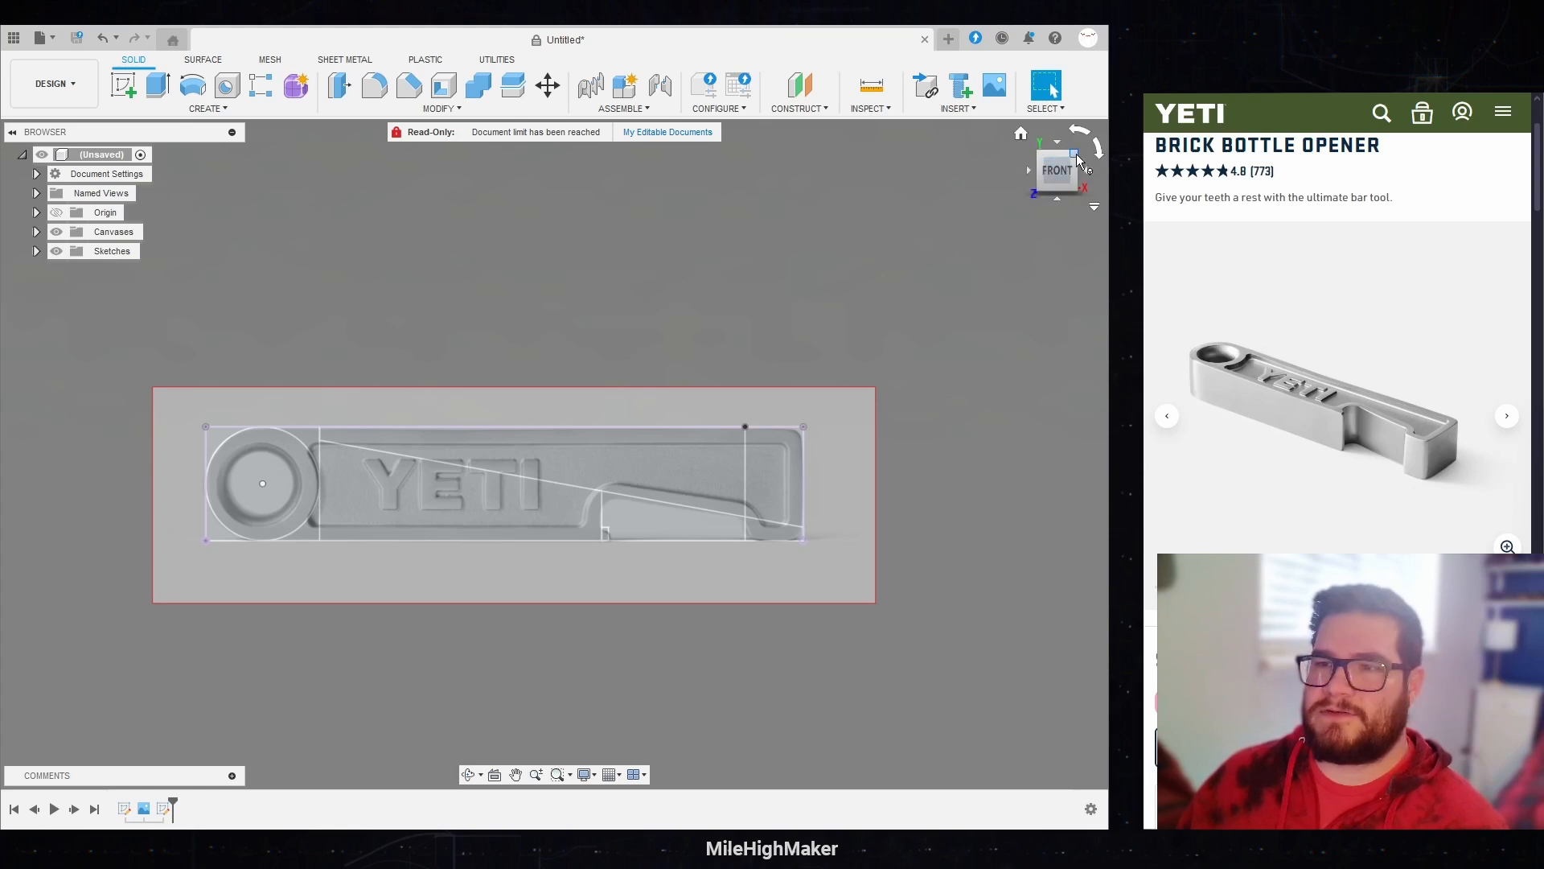
pyautogui.click(1020, 133)
pyautogui.click(35, 252)
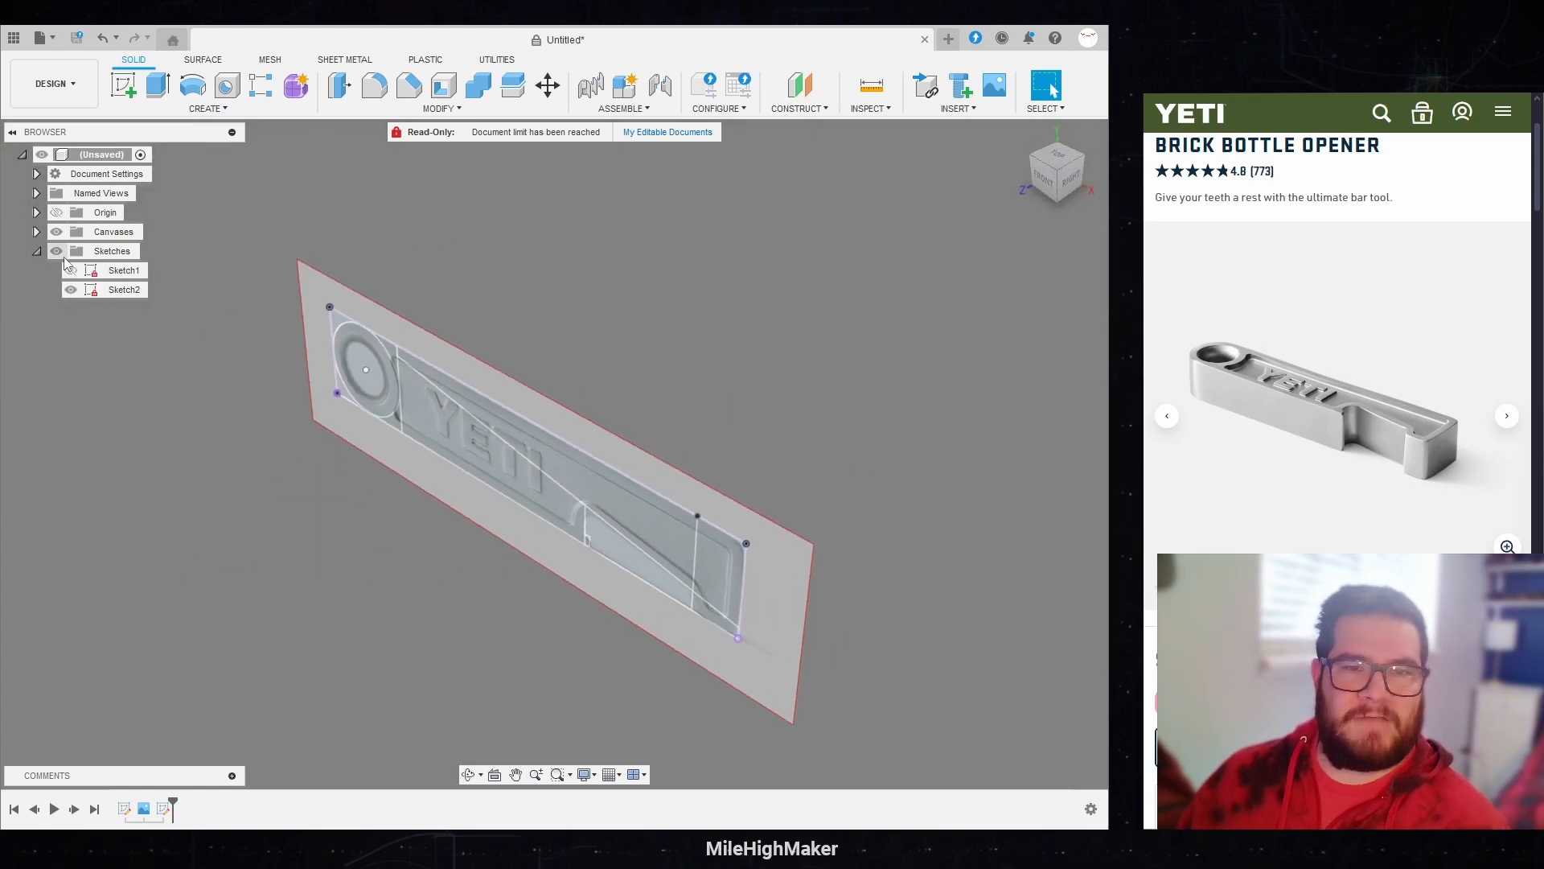
pyautogui.click(157, 85)
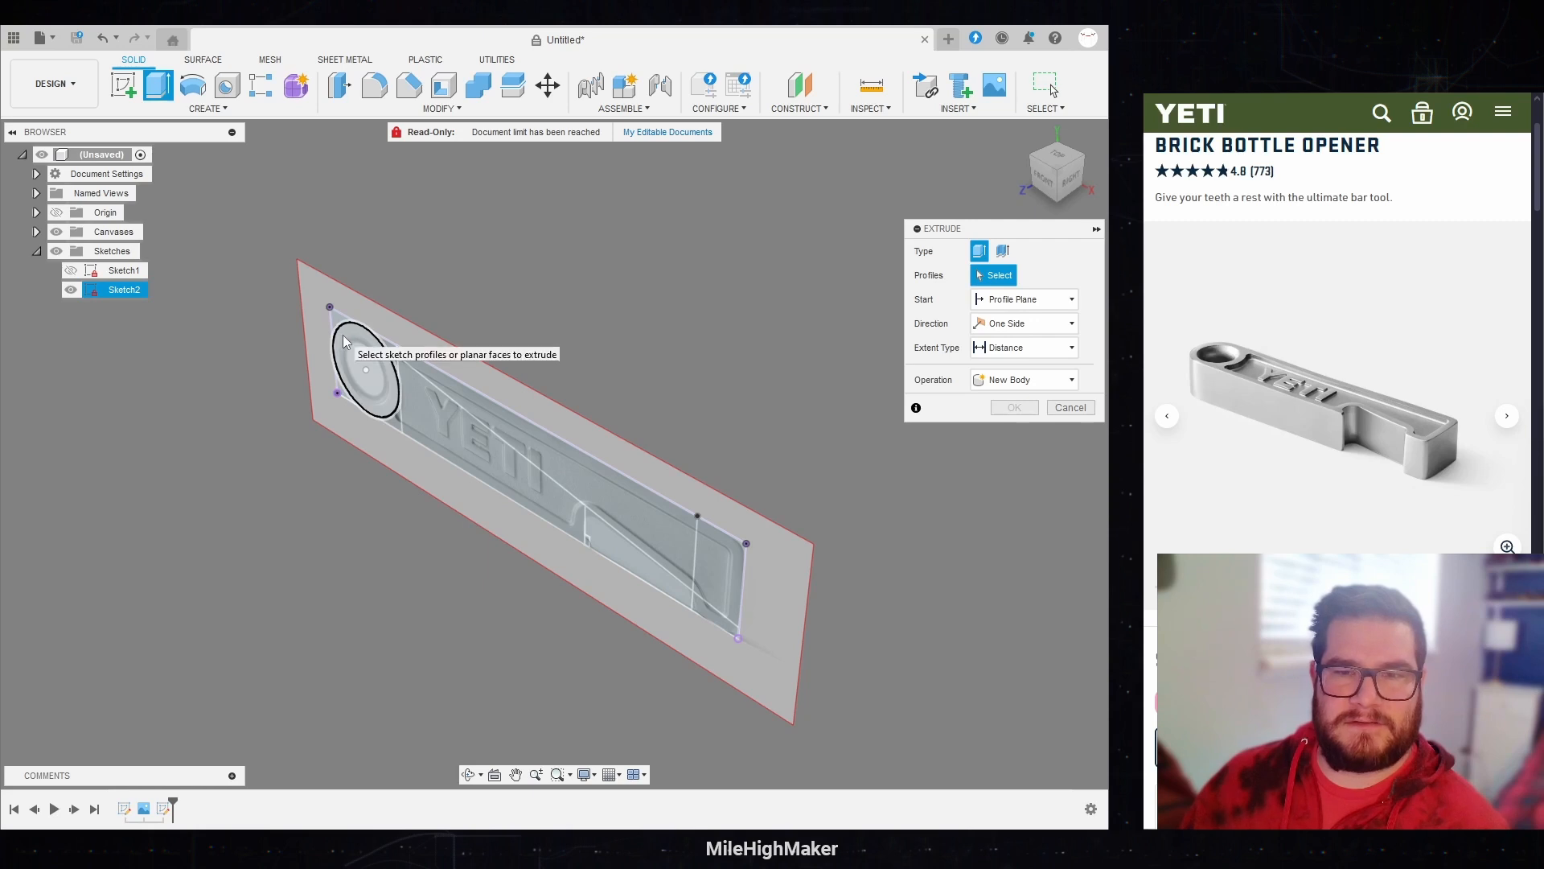
pyautogui.click(358, 378)
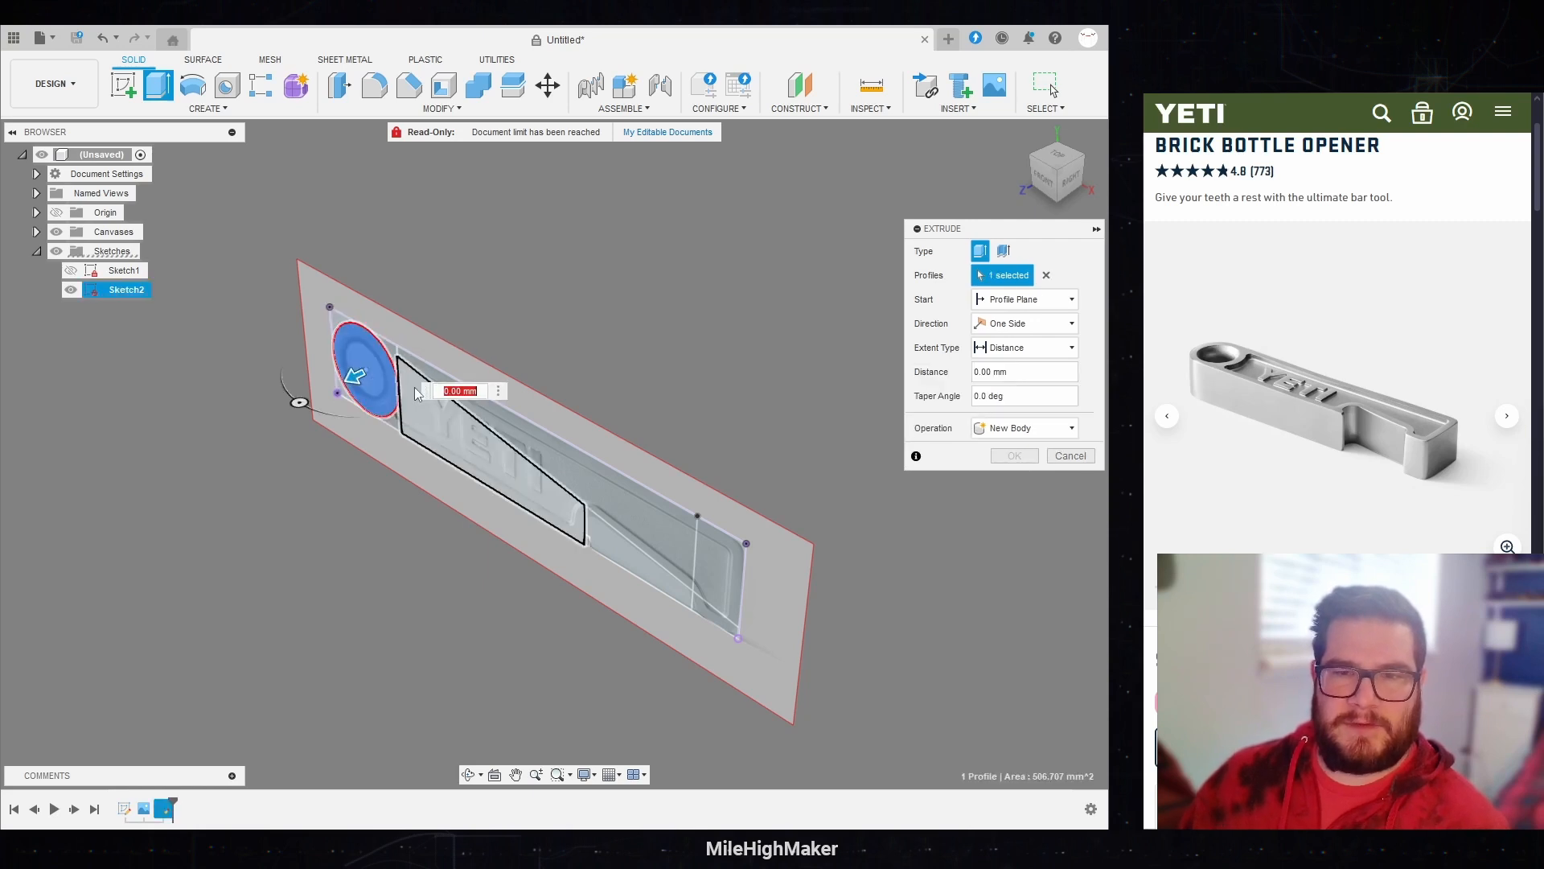
pyautogui.click(483, 442)
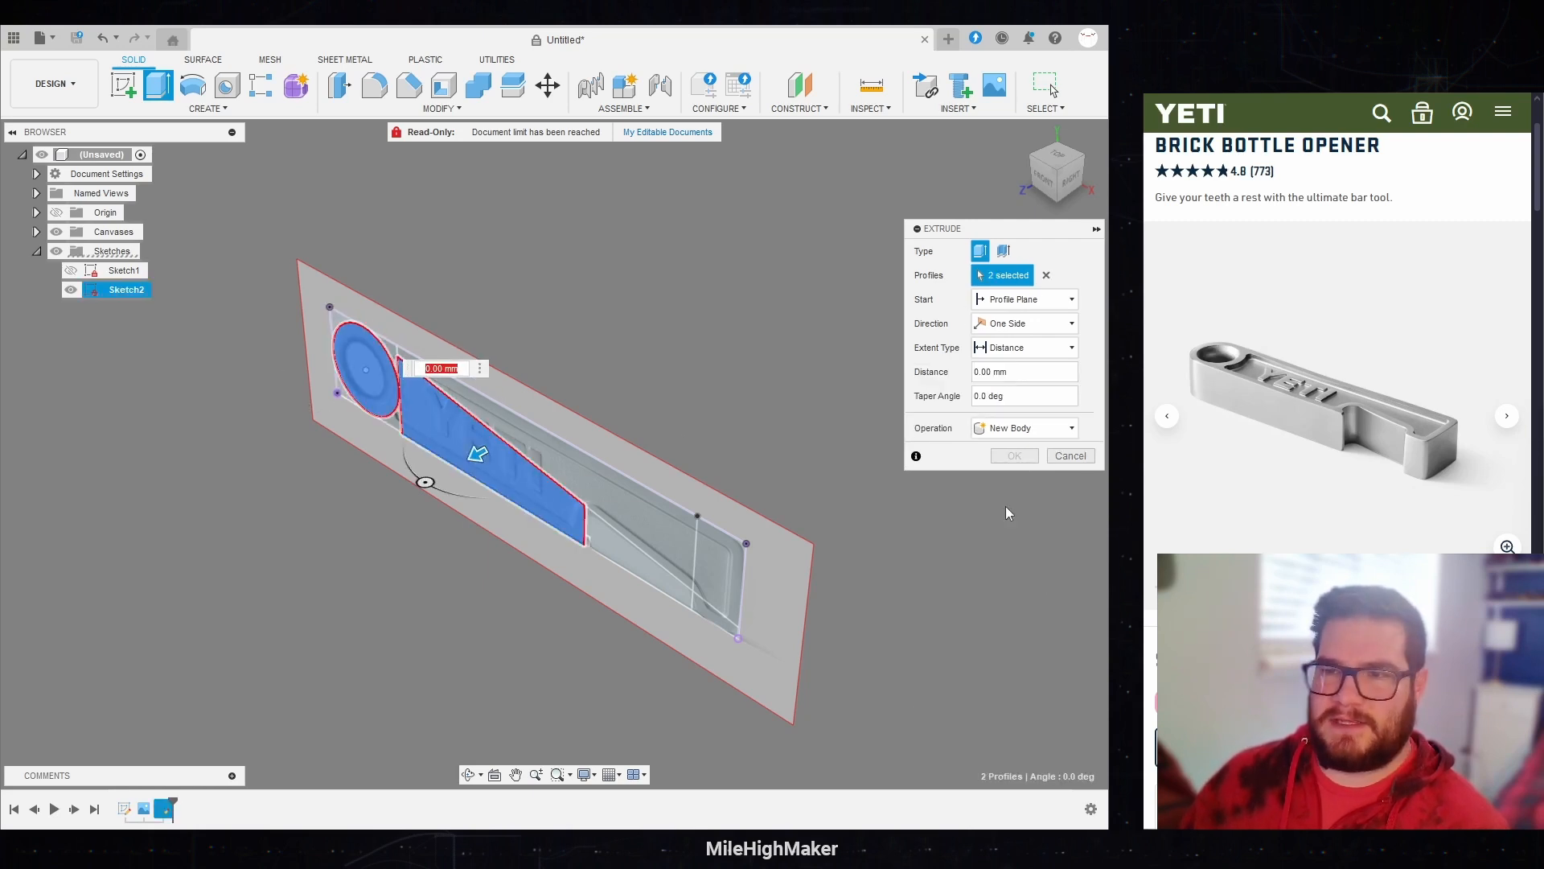
pyautogui.click(1068, 474)
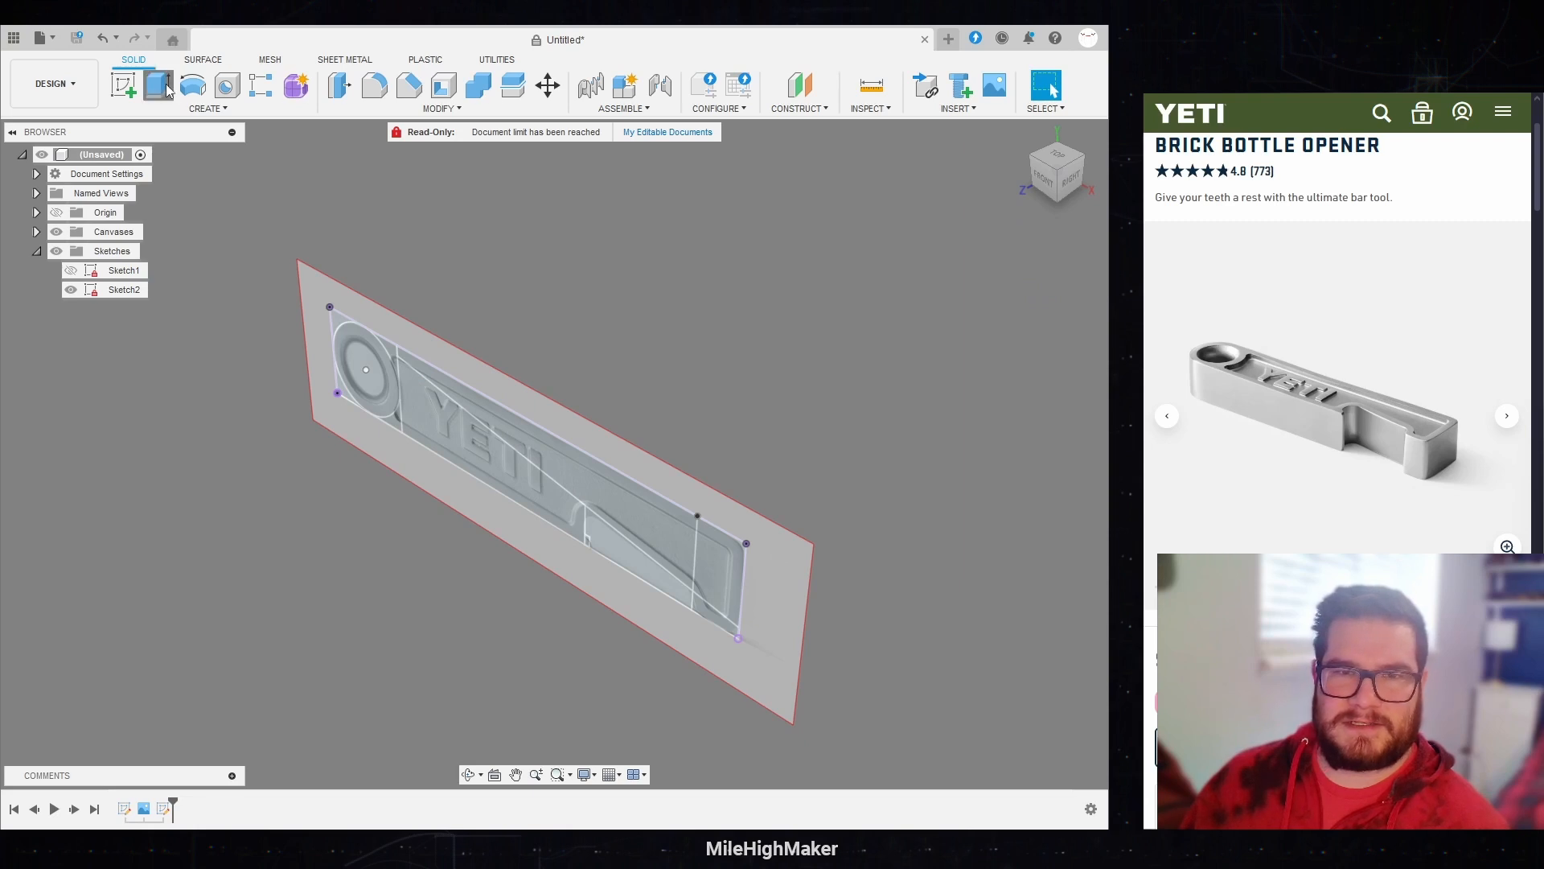
# Step: Extrude the opener profiles as a new body by OpenerDepth/2, excluding the corners outside the ring and the bottle opening
pyautogui.moveTo(924, 725); pyautogui.dragTo(261, 253)
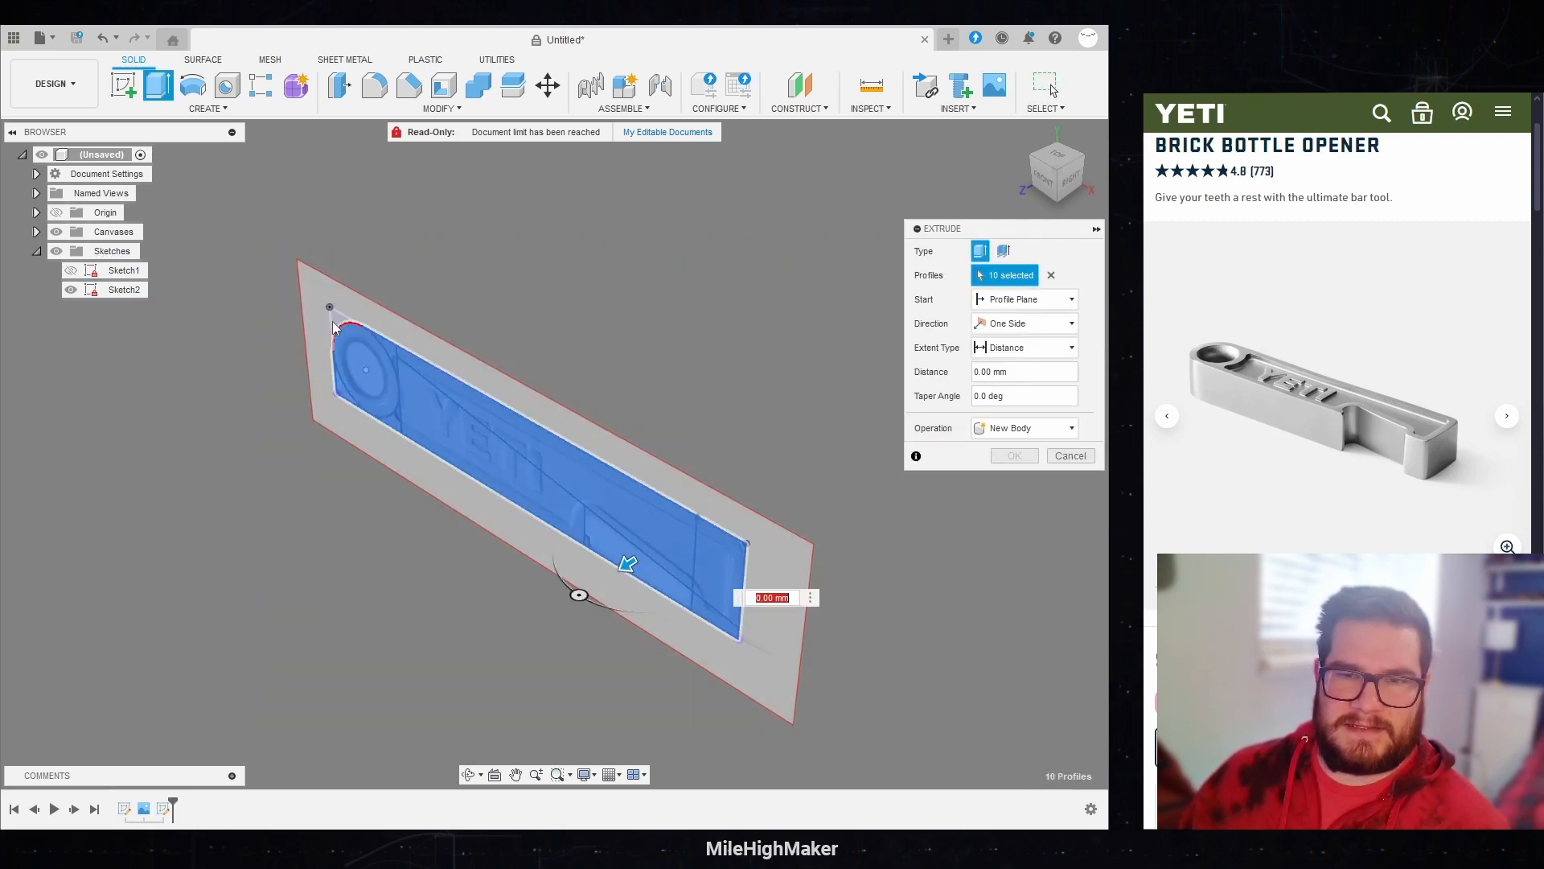
pyautogui.click(344, 402)
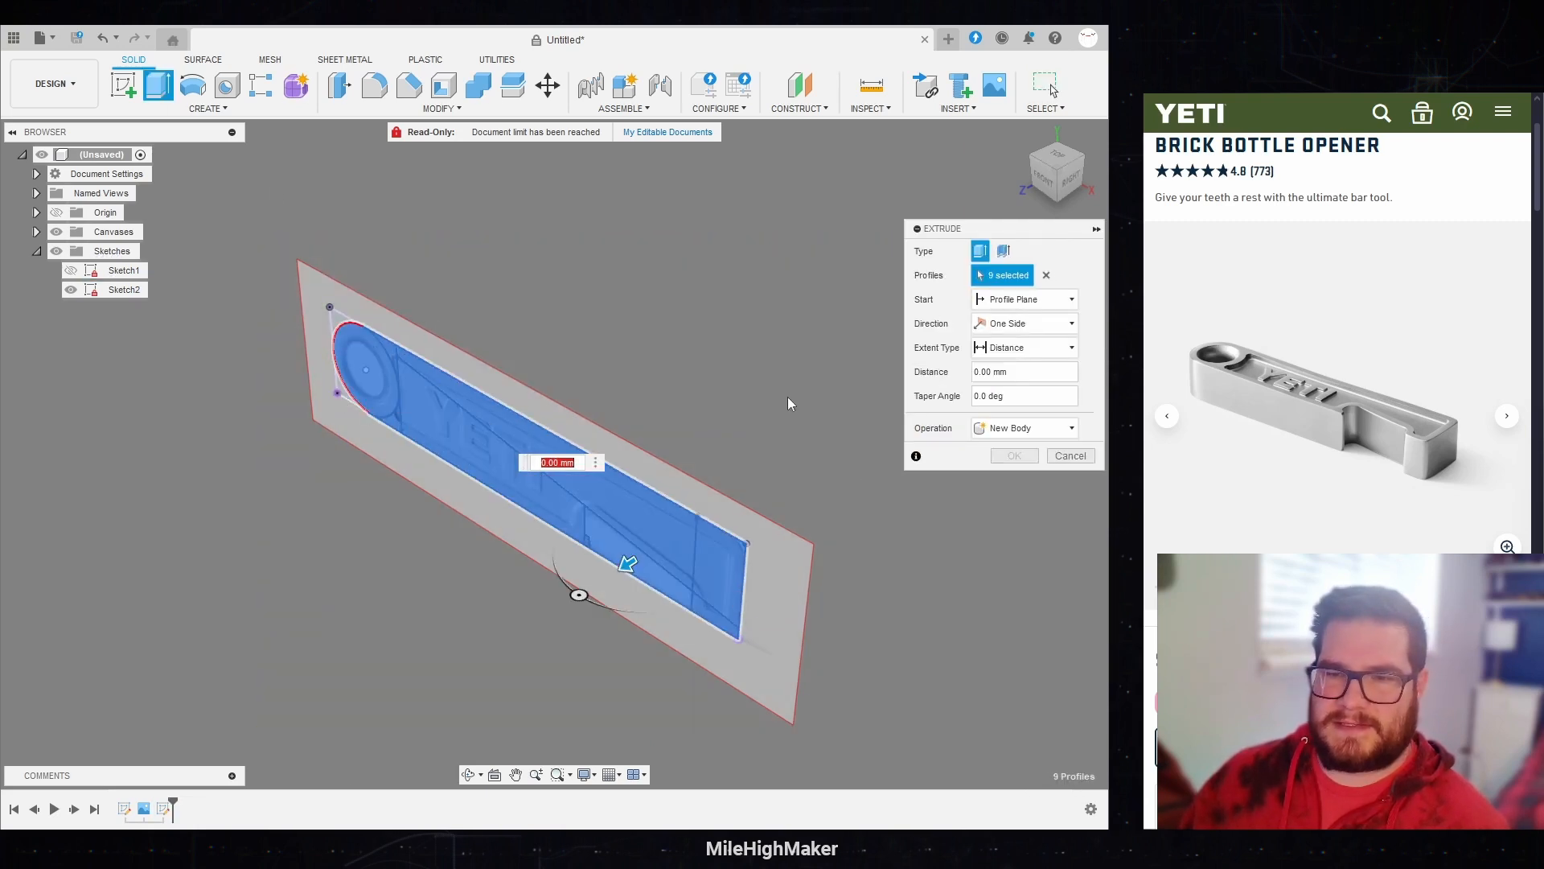
pyautogui.click(610, 539)
pyautogui.scroll(1, 460, 560)
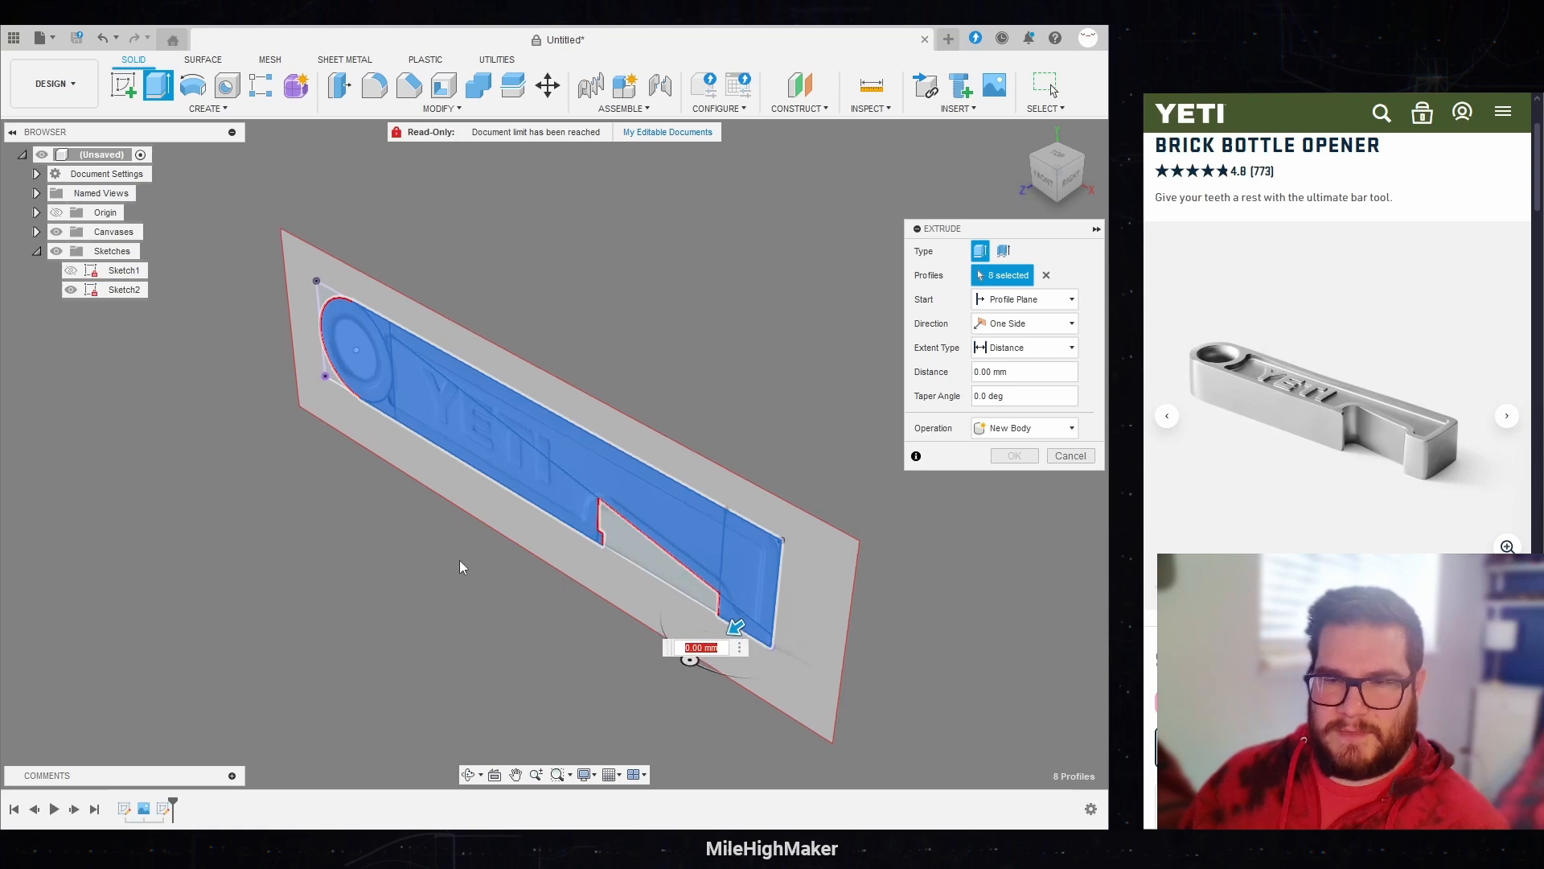
pyautogui.scroll(1, 489, 534)
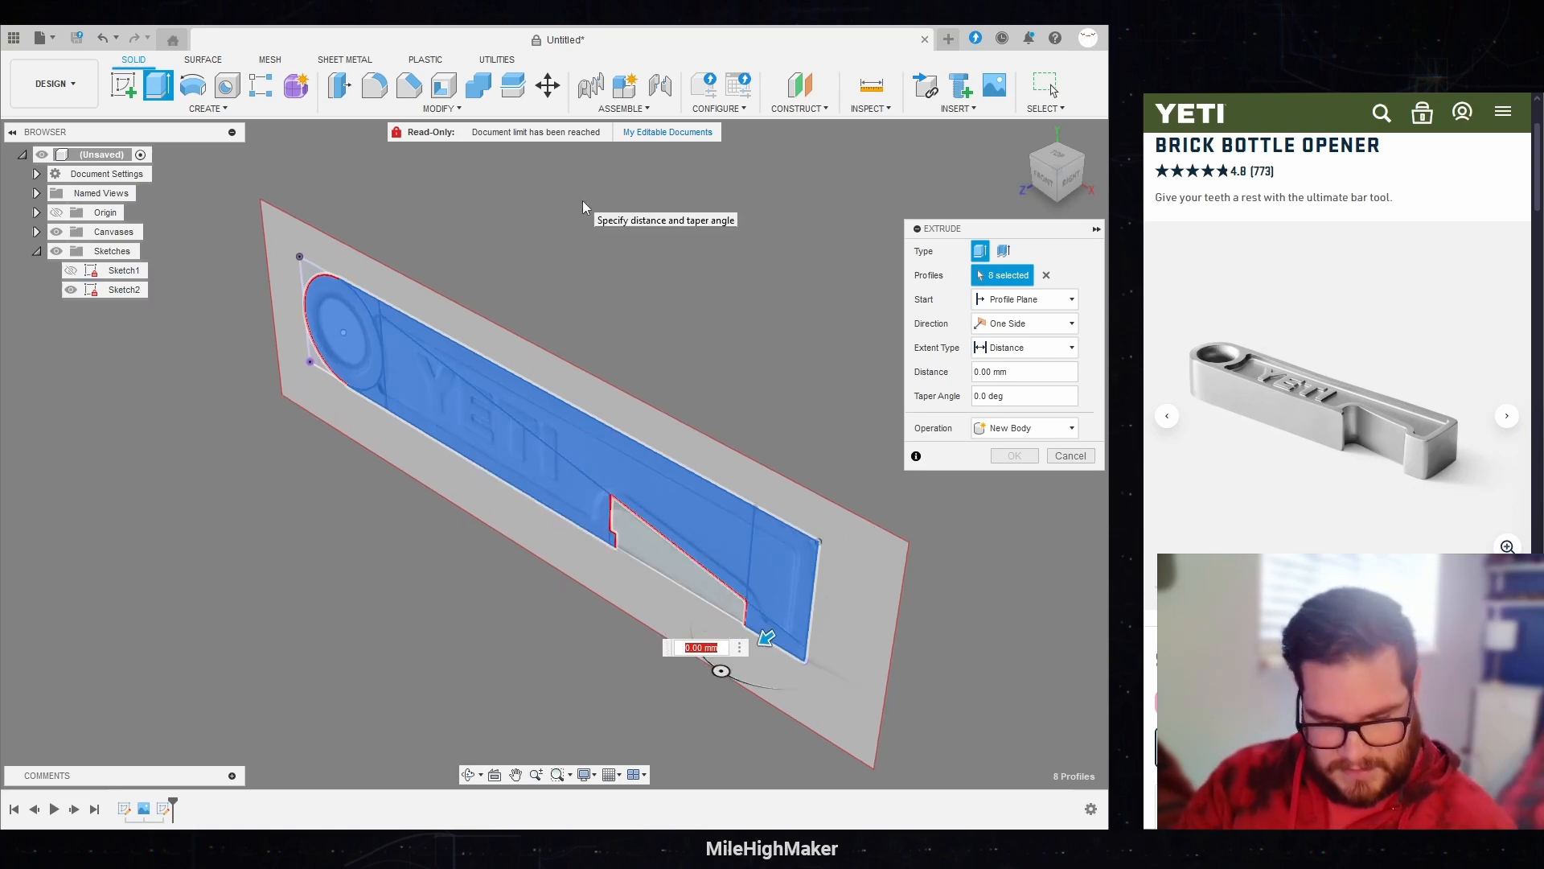
pyautogui.write('dep')
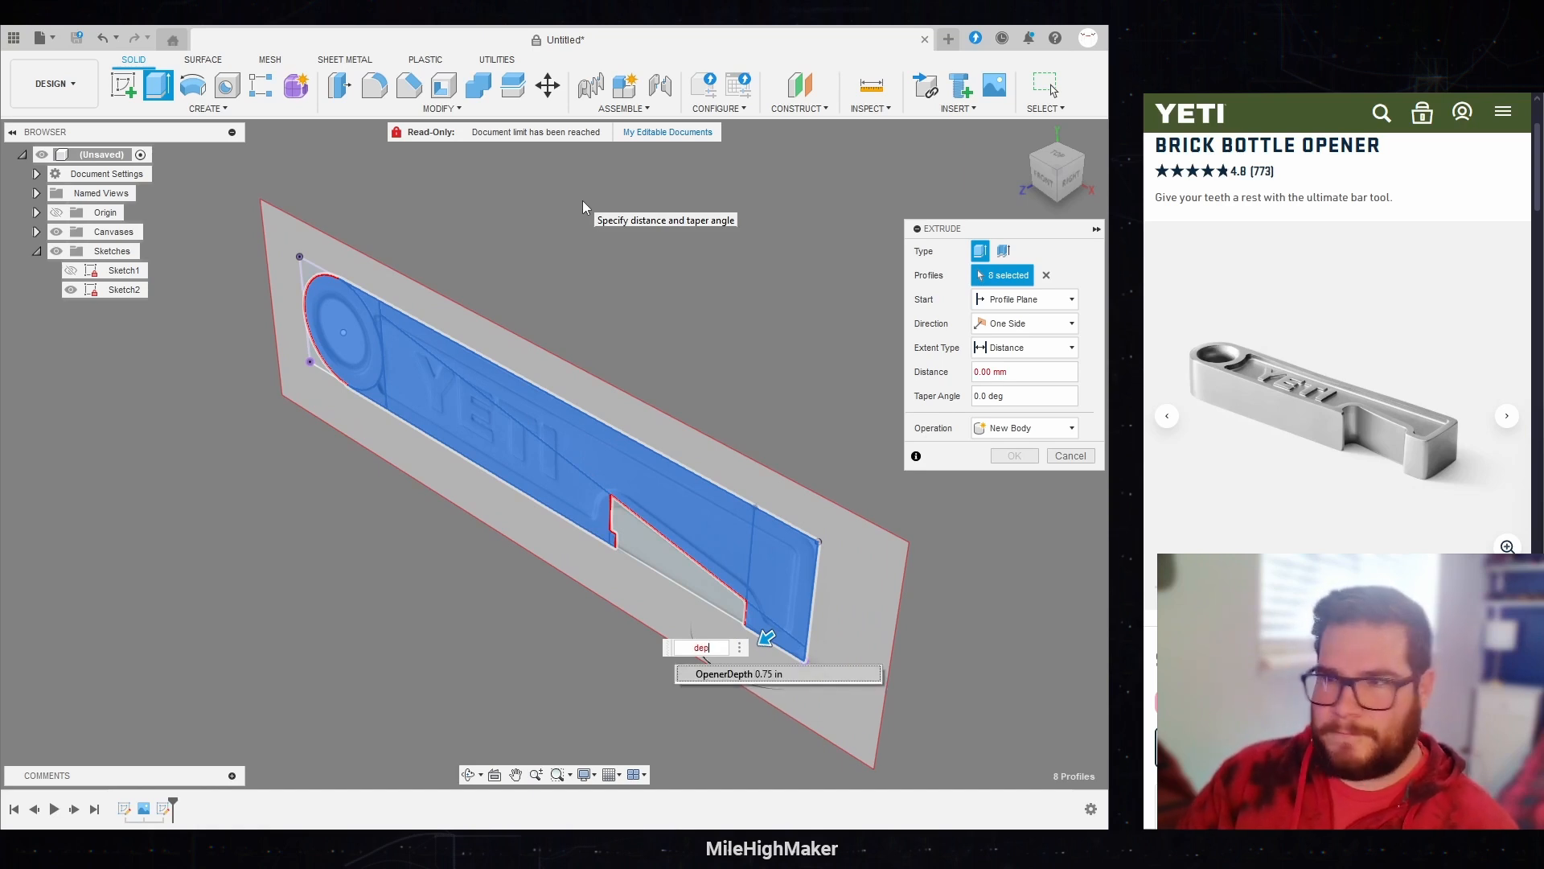
pyautogui.press('Return')
pyautogui.write('/2')
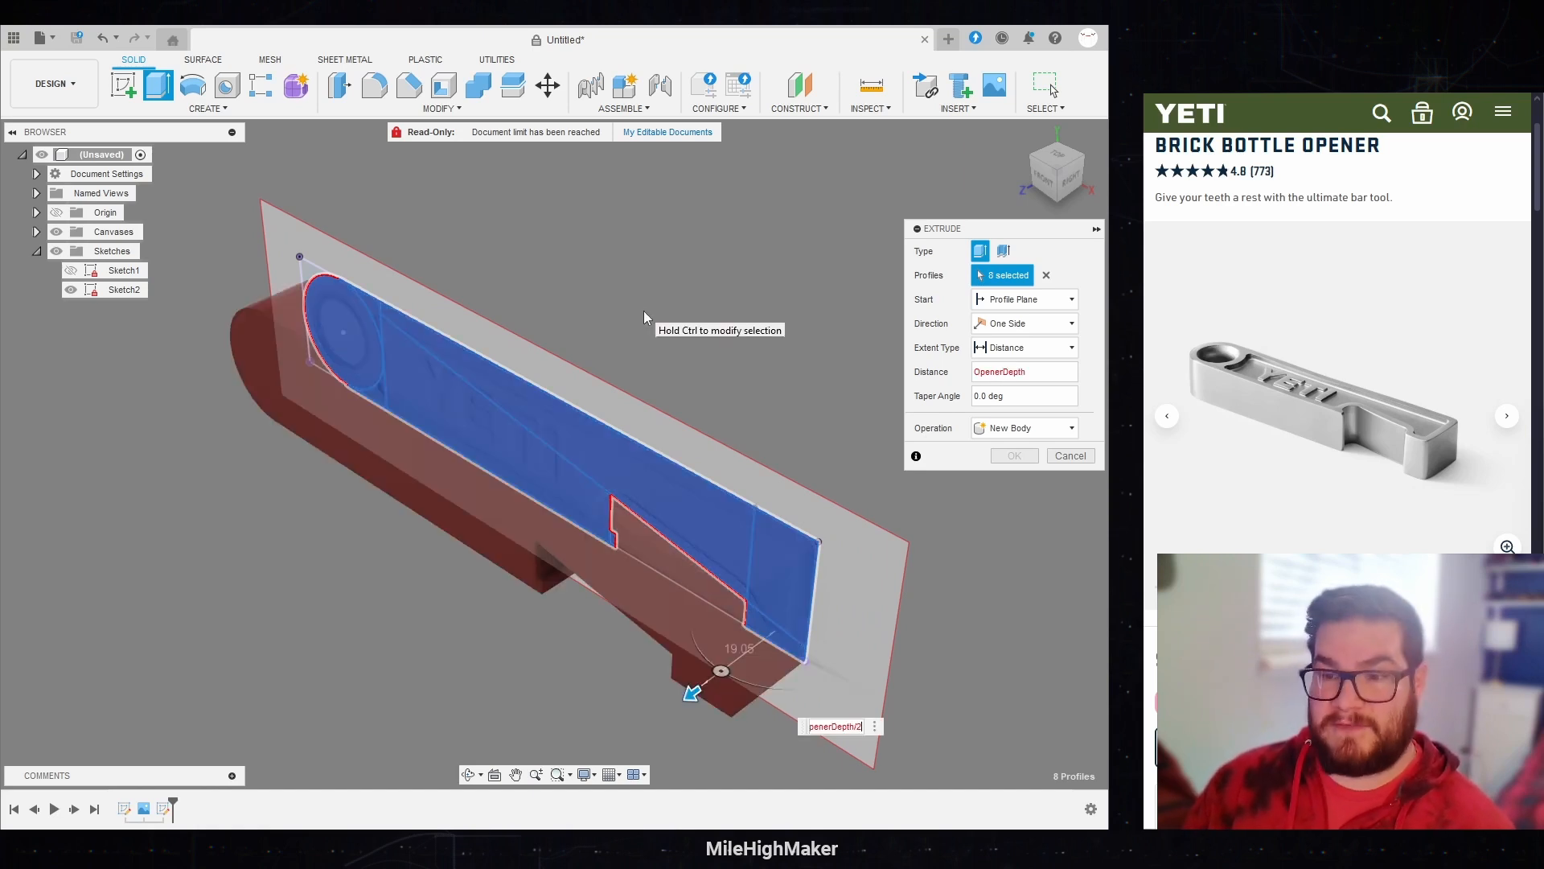
pyautogui.press('Return')
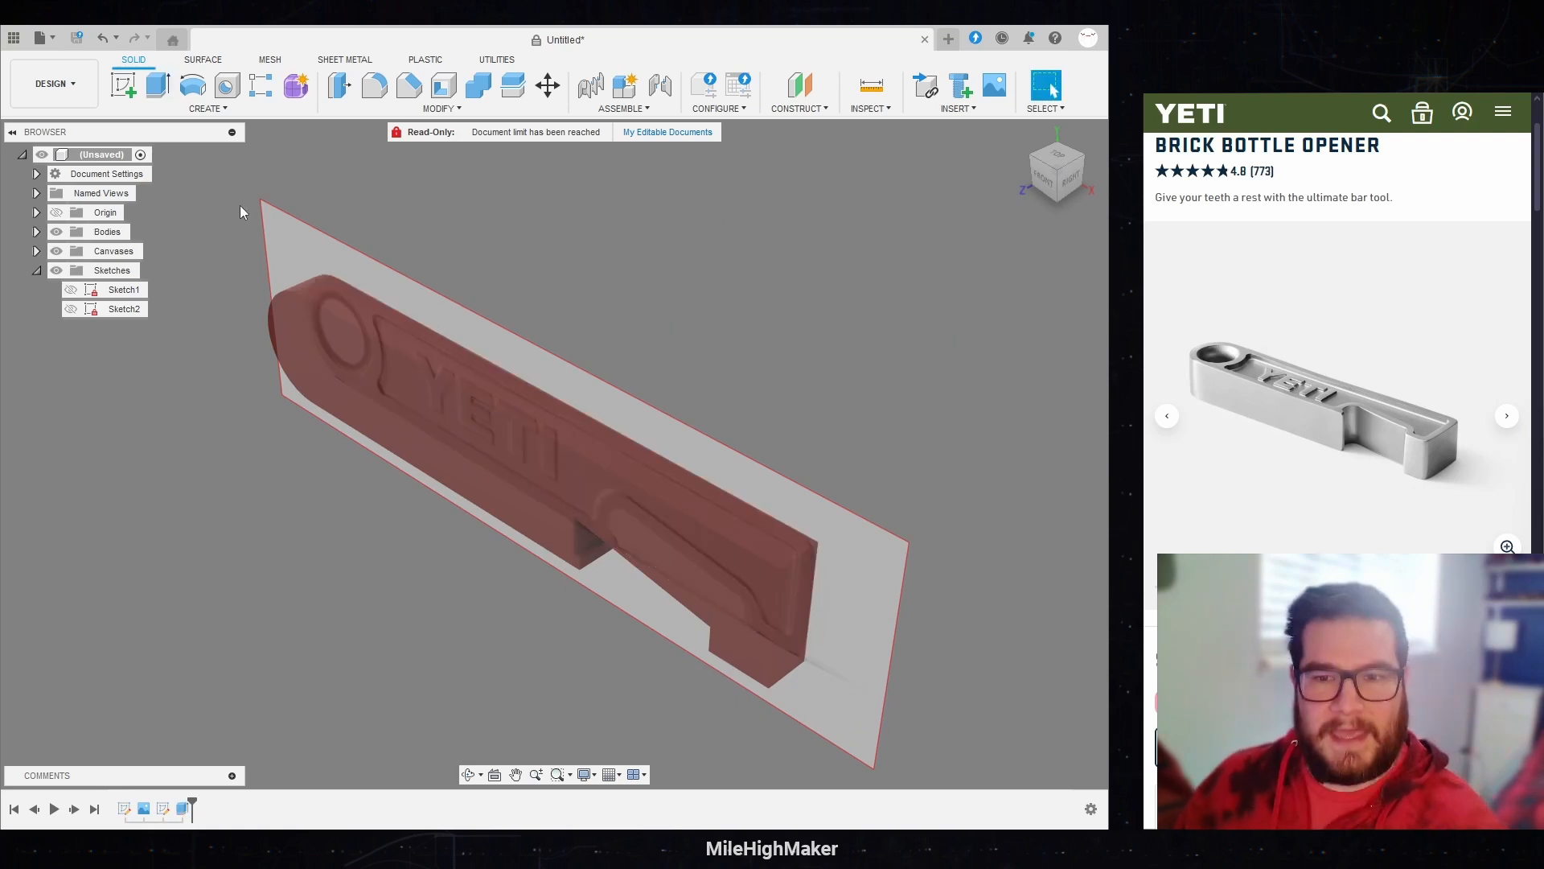
# Step: Show Sketch2 and cut a simple hole at the ring circle's center point with depth OpenerHeight - Edge
pyautogui.keyDown('shift'); pyautogui.moveTo(321, 321); pyautogui.dragTo(423, 383, button='middle'); pyautogui.keyUp('shift')
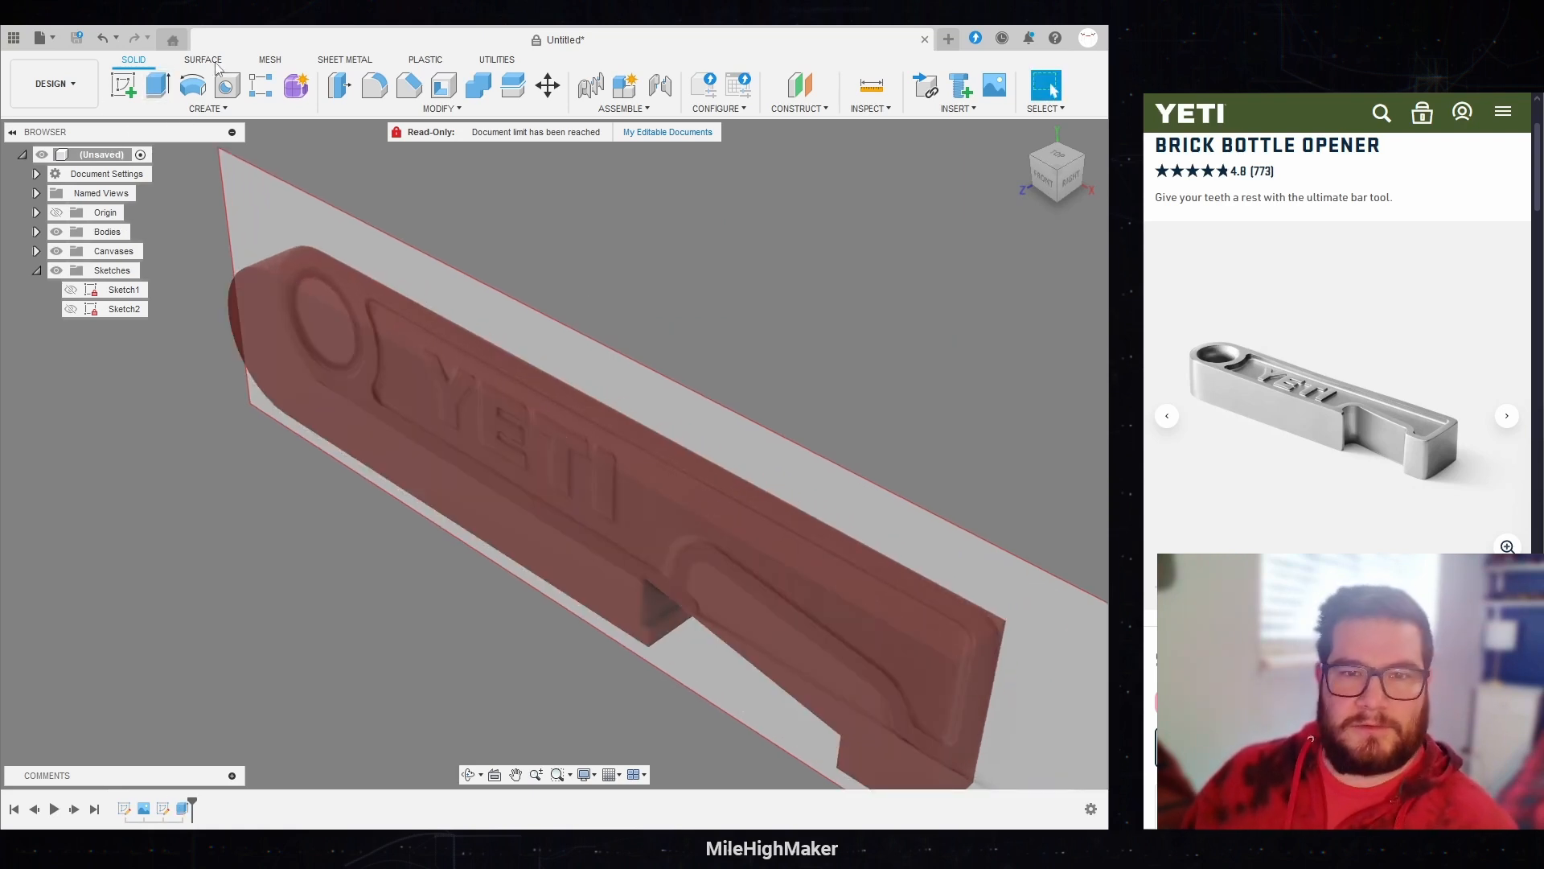
pyautogui.scroll(-2, 344, 230)
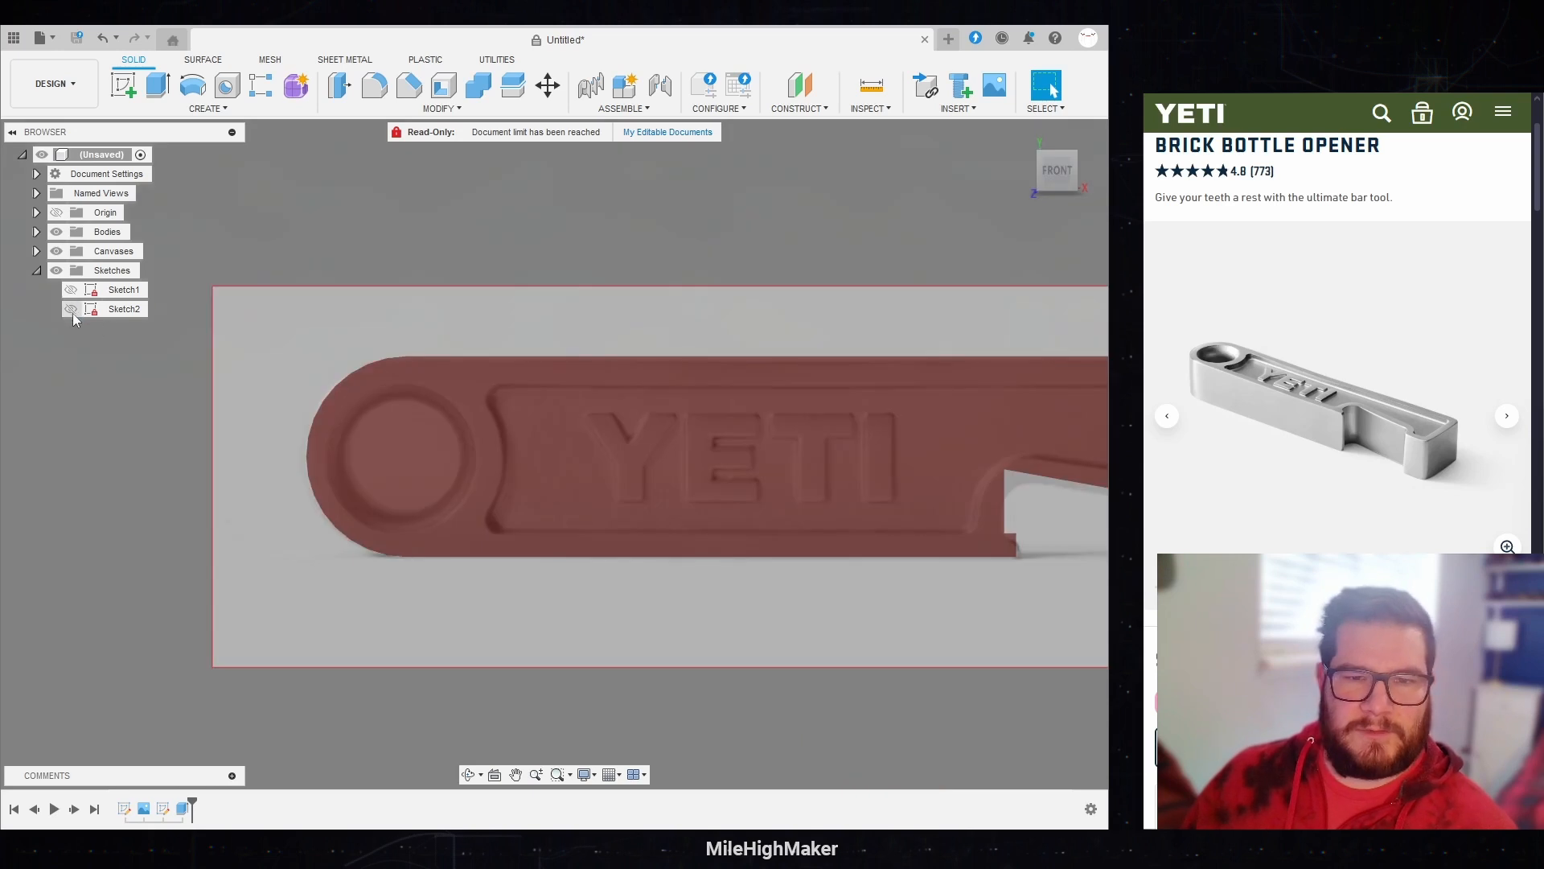
pyautogui.click(72, 310)
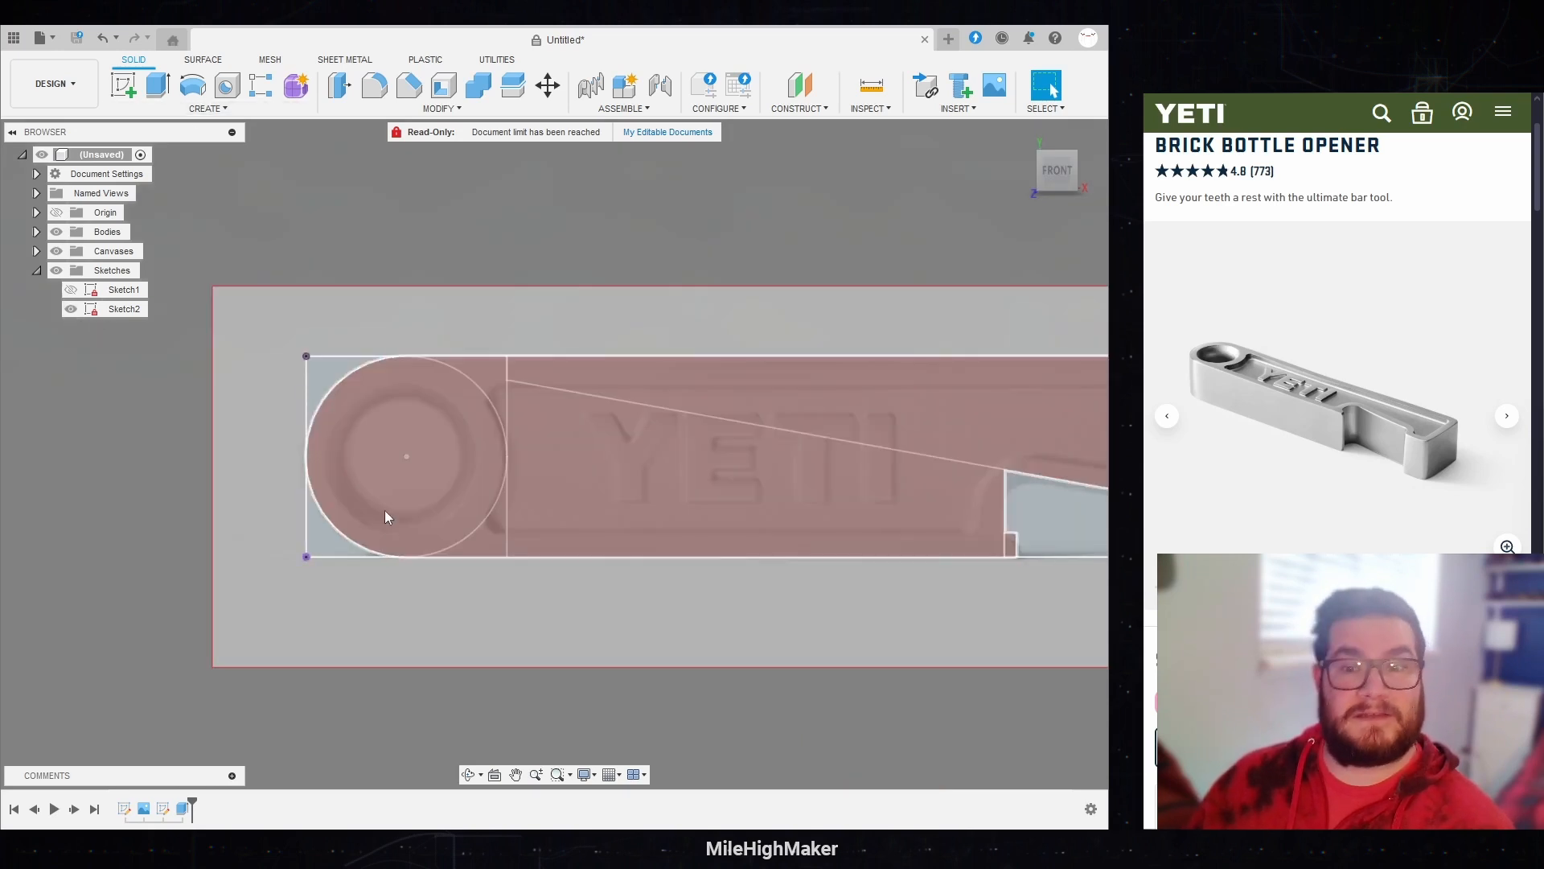
pyautogui.click(226, 87)
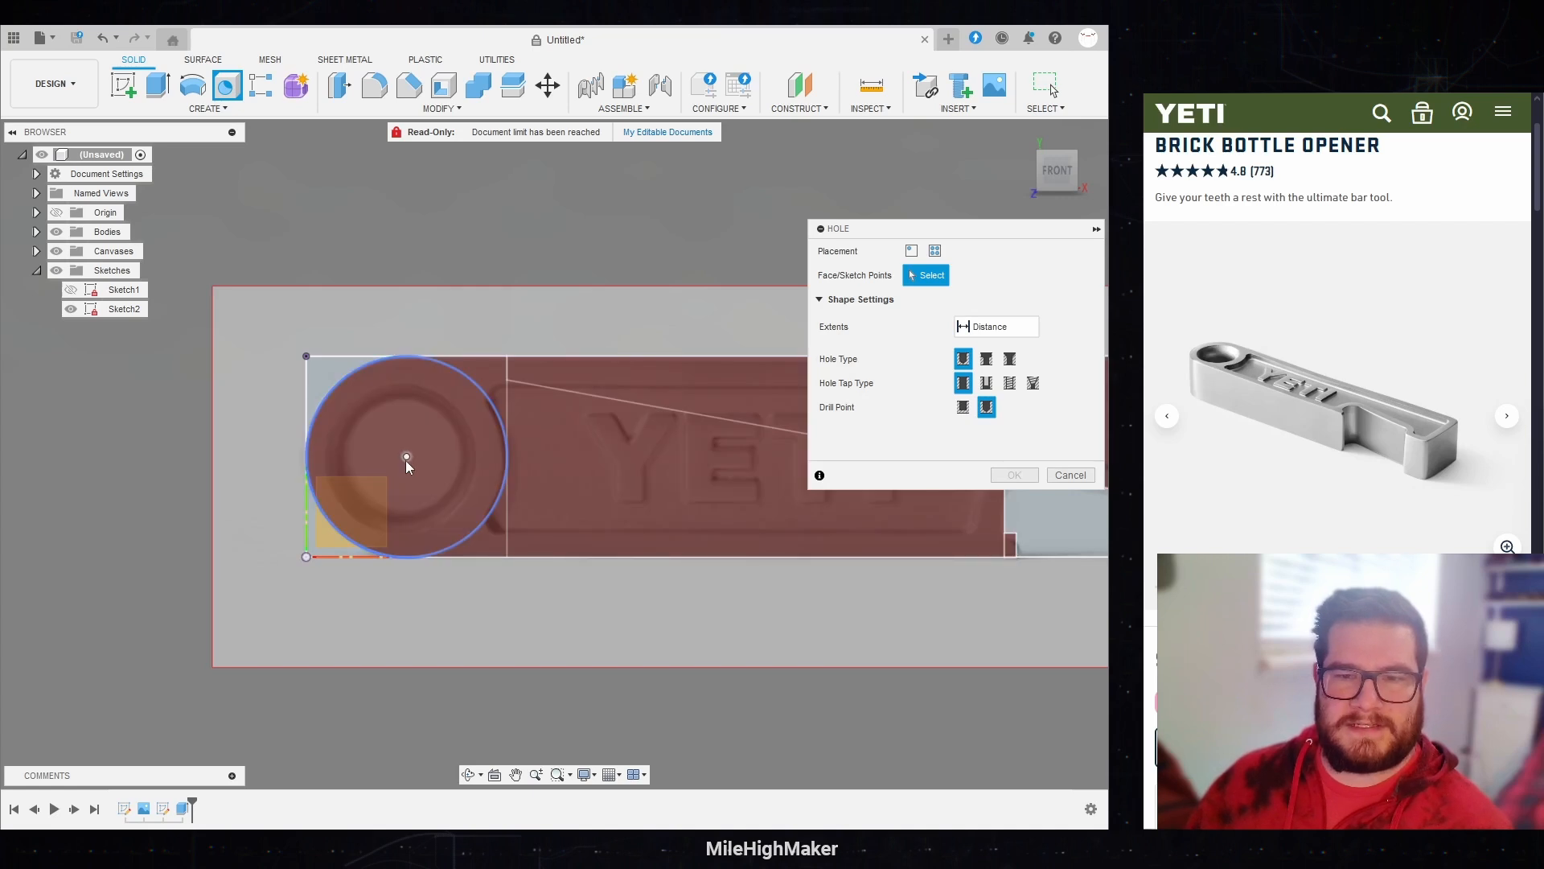
pyautogui.click(406, 457)
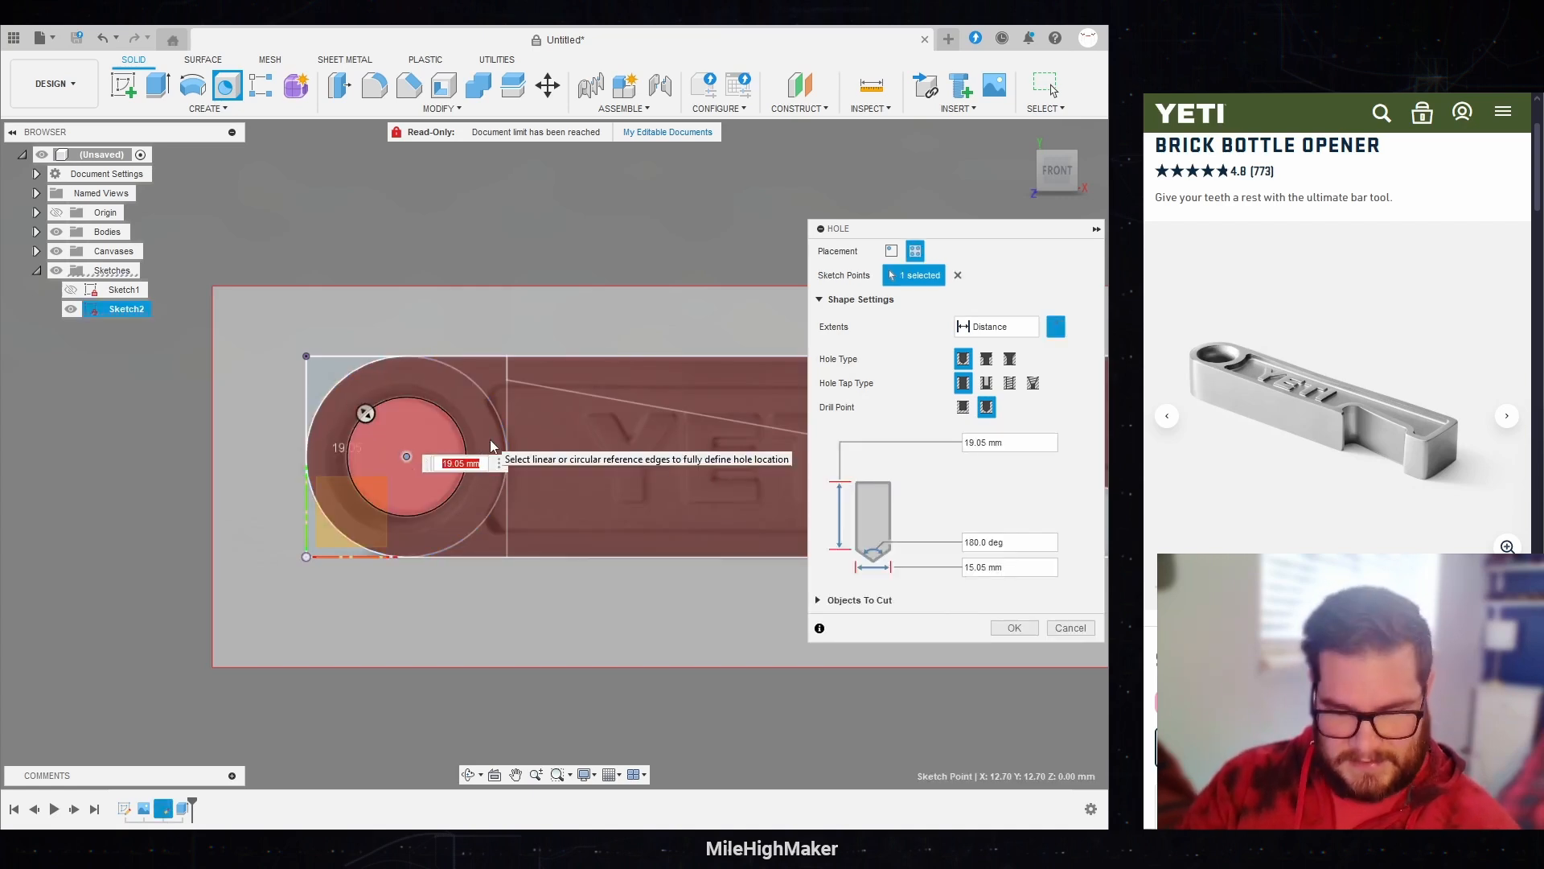
pyautogui.write('OpenerHeight')
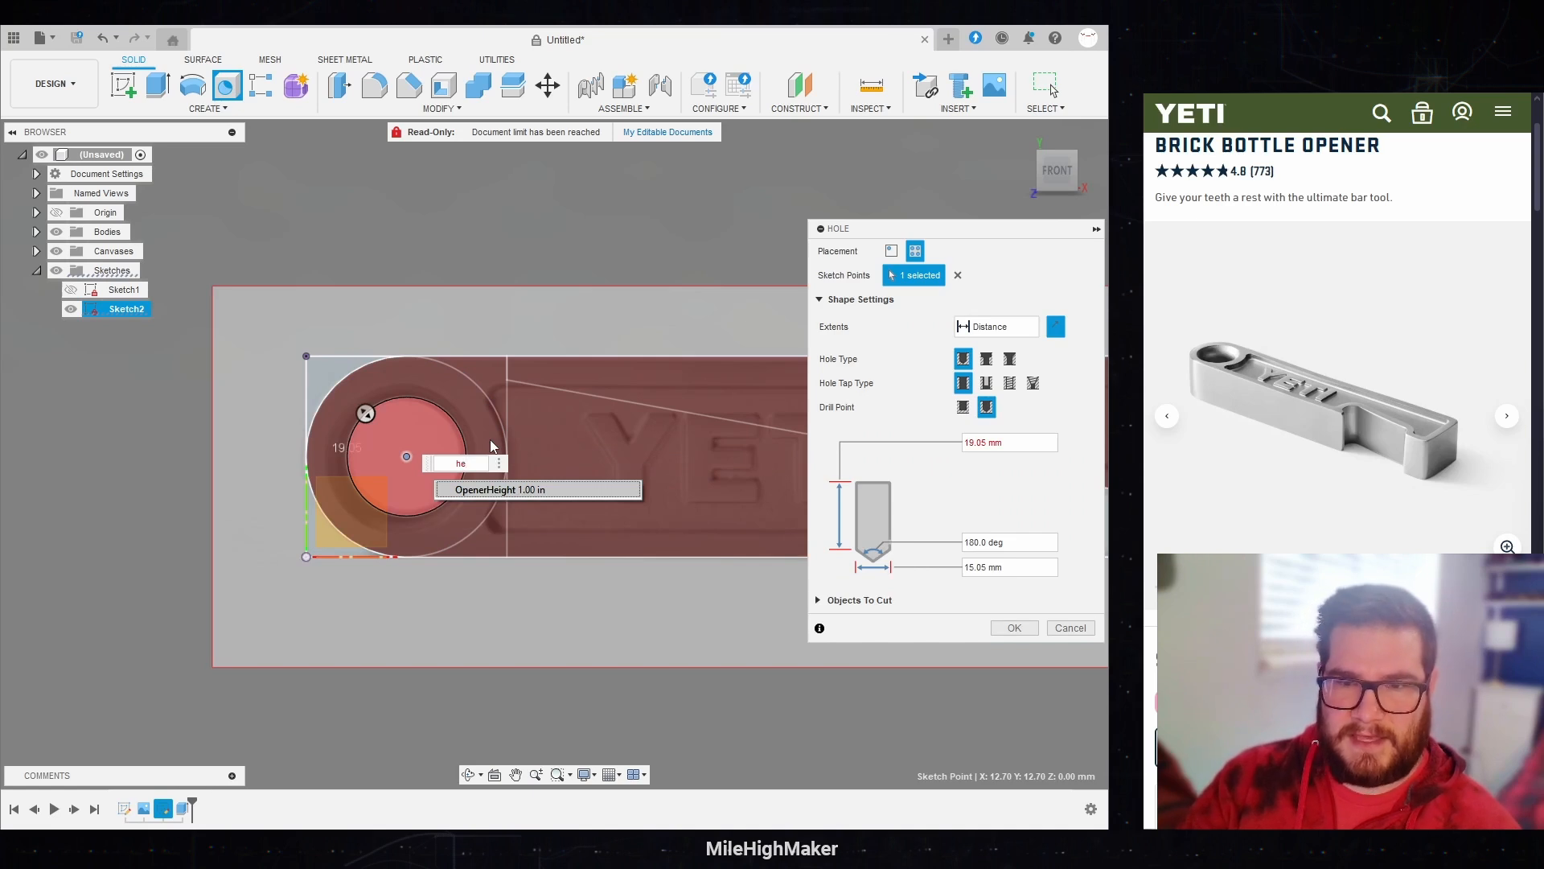
pyautogui.press('Return')
pyautogui.write('-')
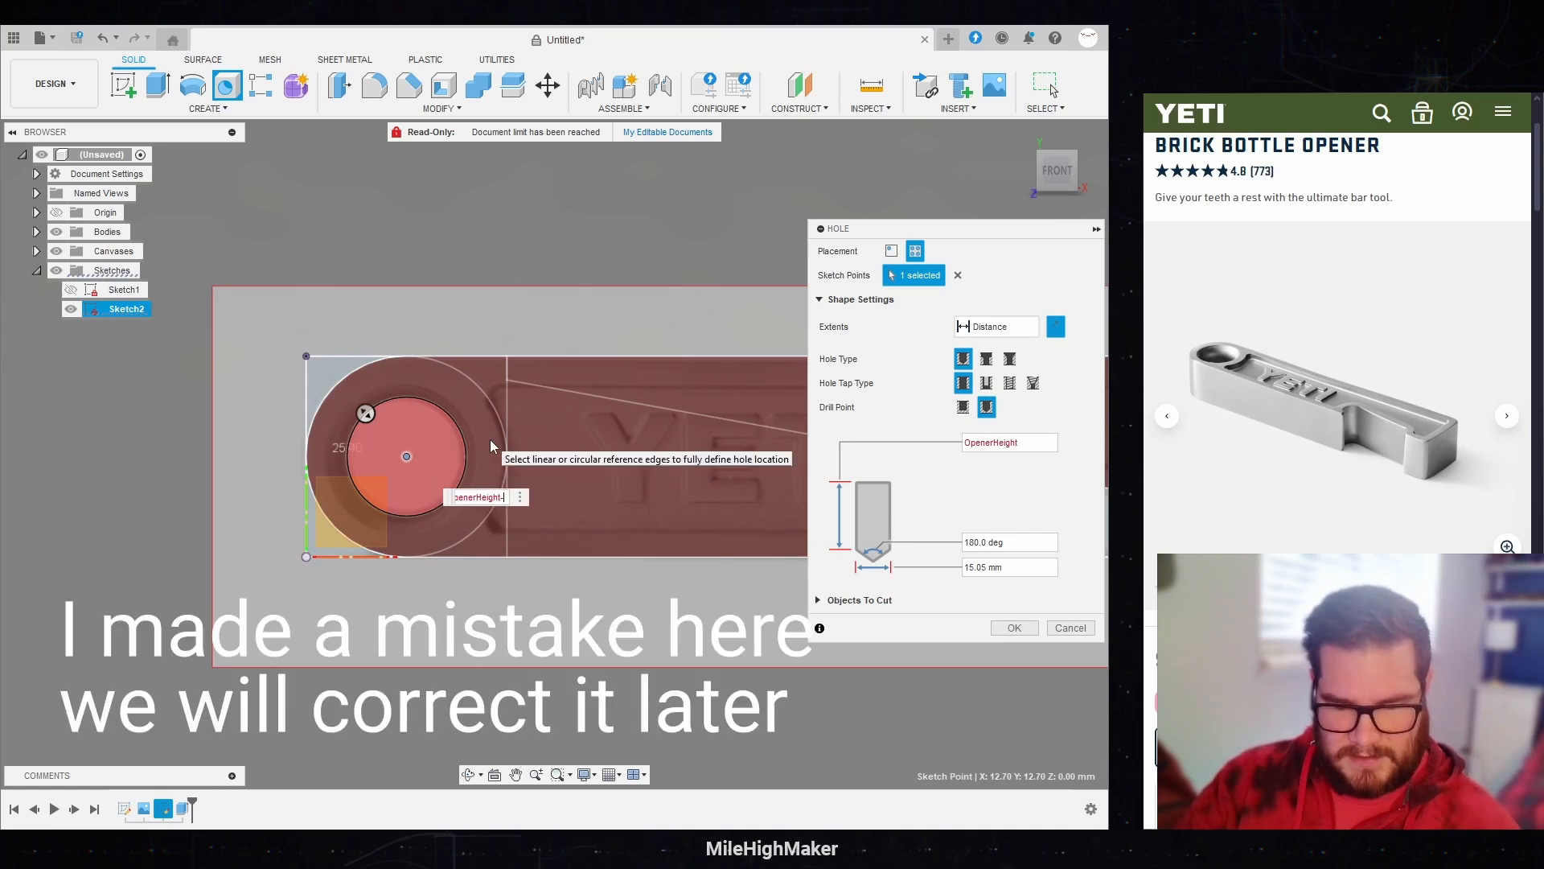
pyautogui.write('e')
pyautogui.press('Return')
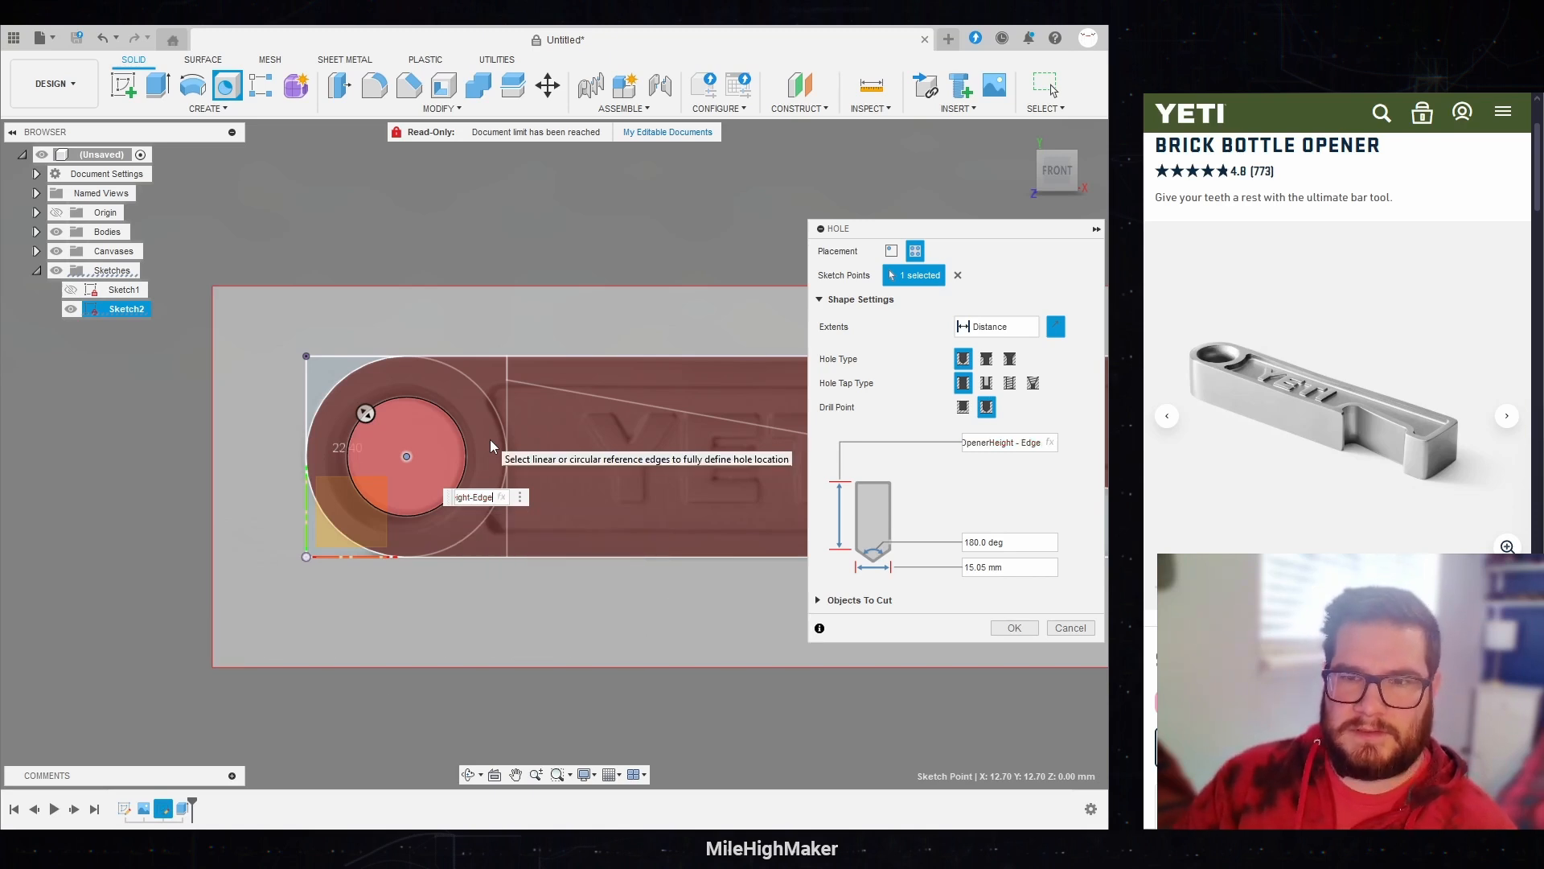
pyautogui.press('Return')
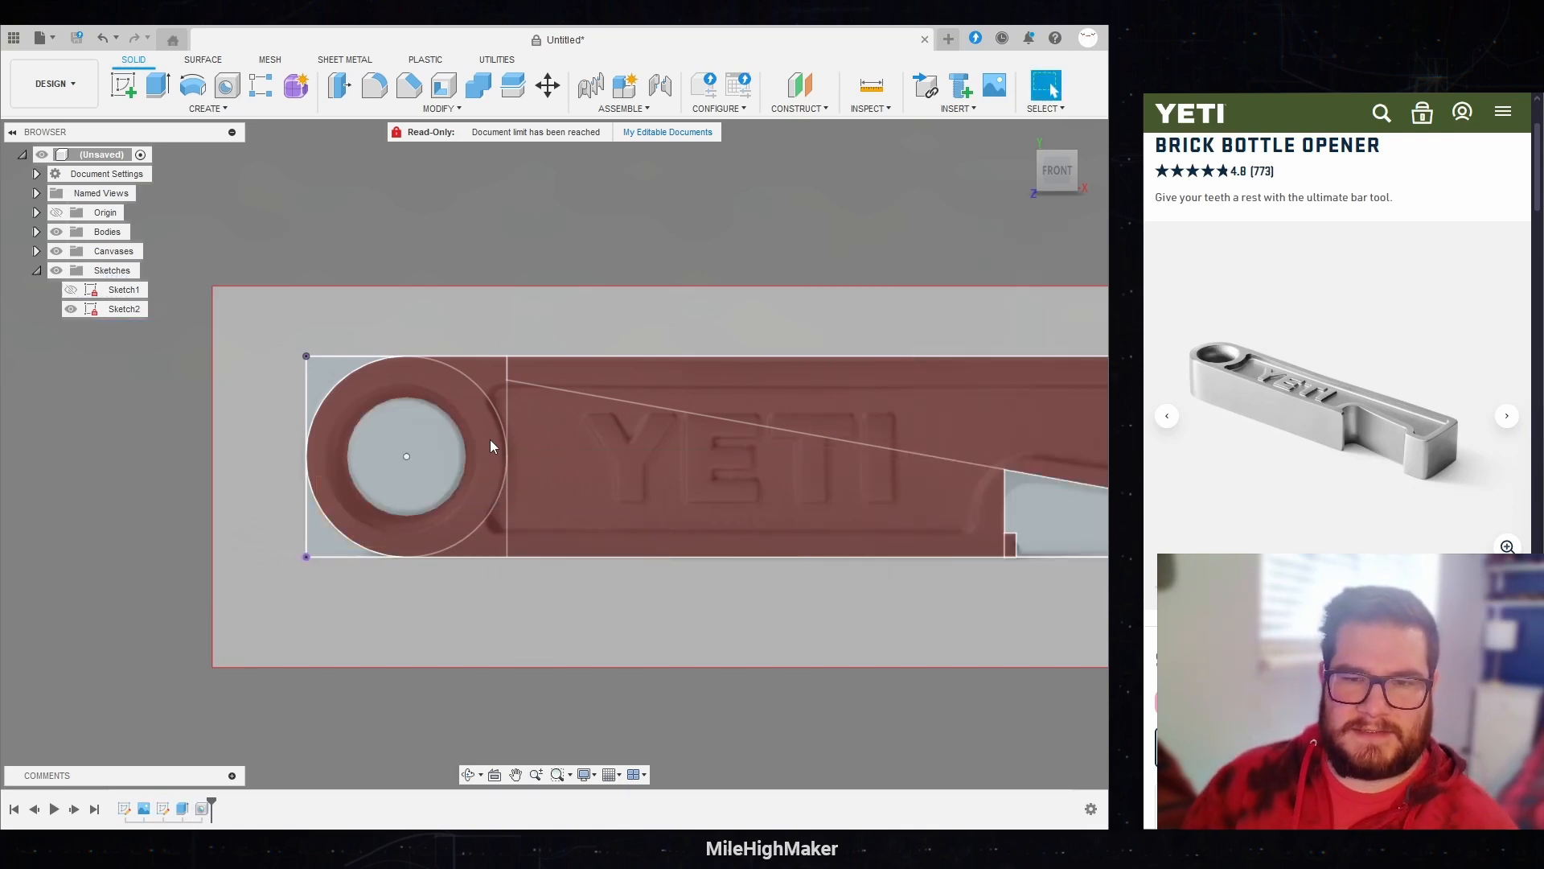
# Step: Start a fillet and select the two upper inside corner edges of the bottle opening
pyautogui.scroll(-4, 36, 538)
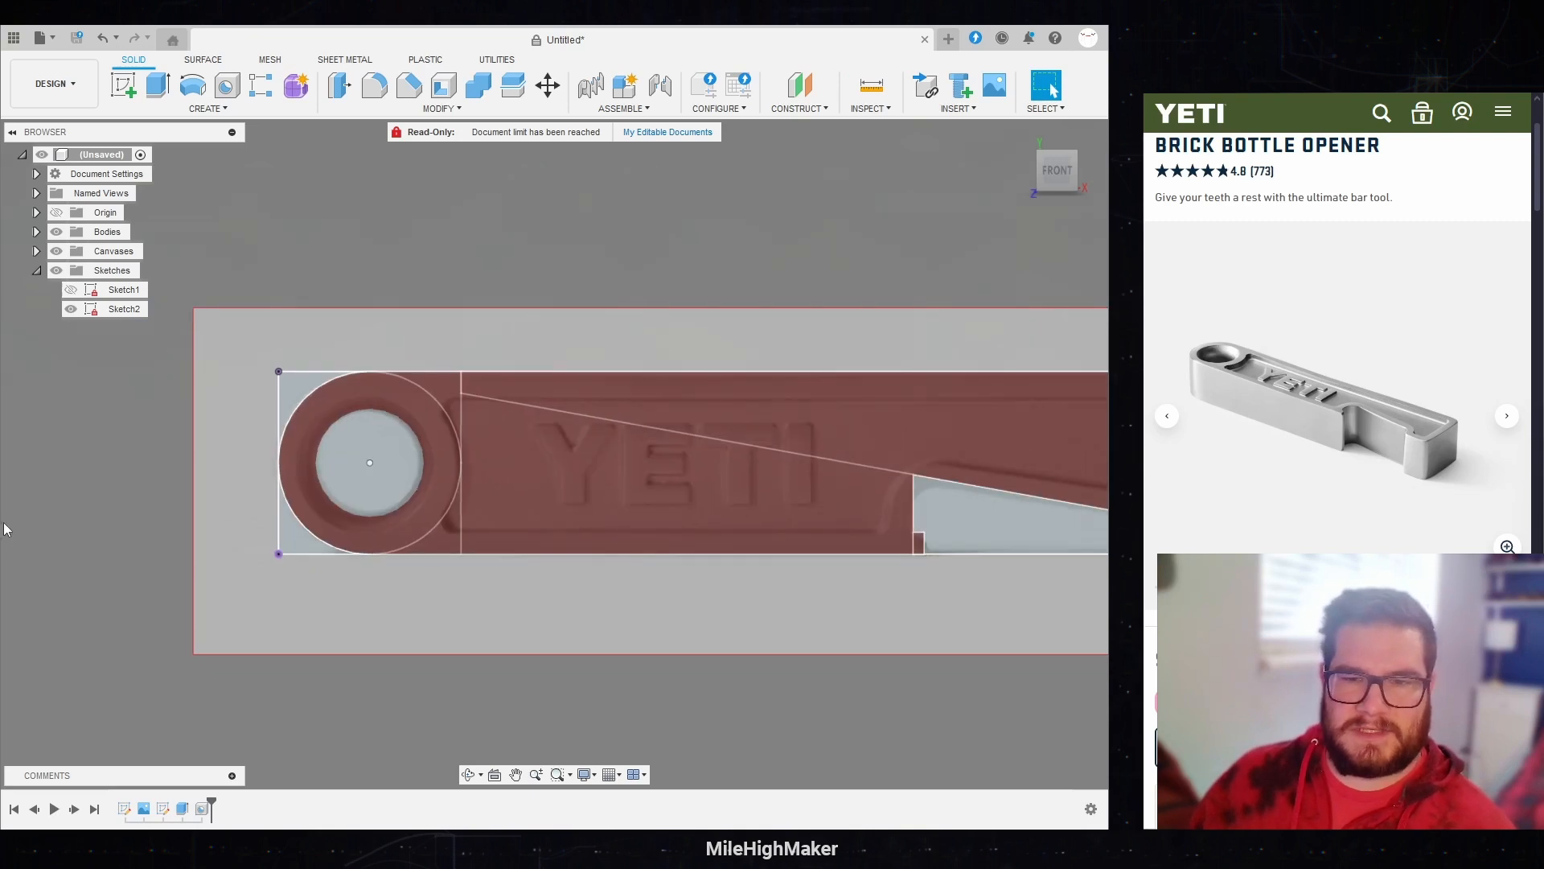
pyautogui.scroll(2, 771, 470)
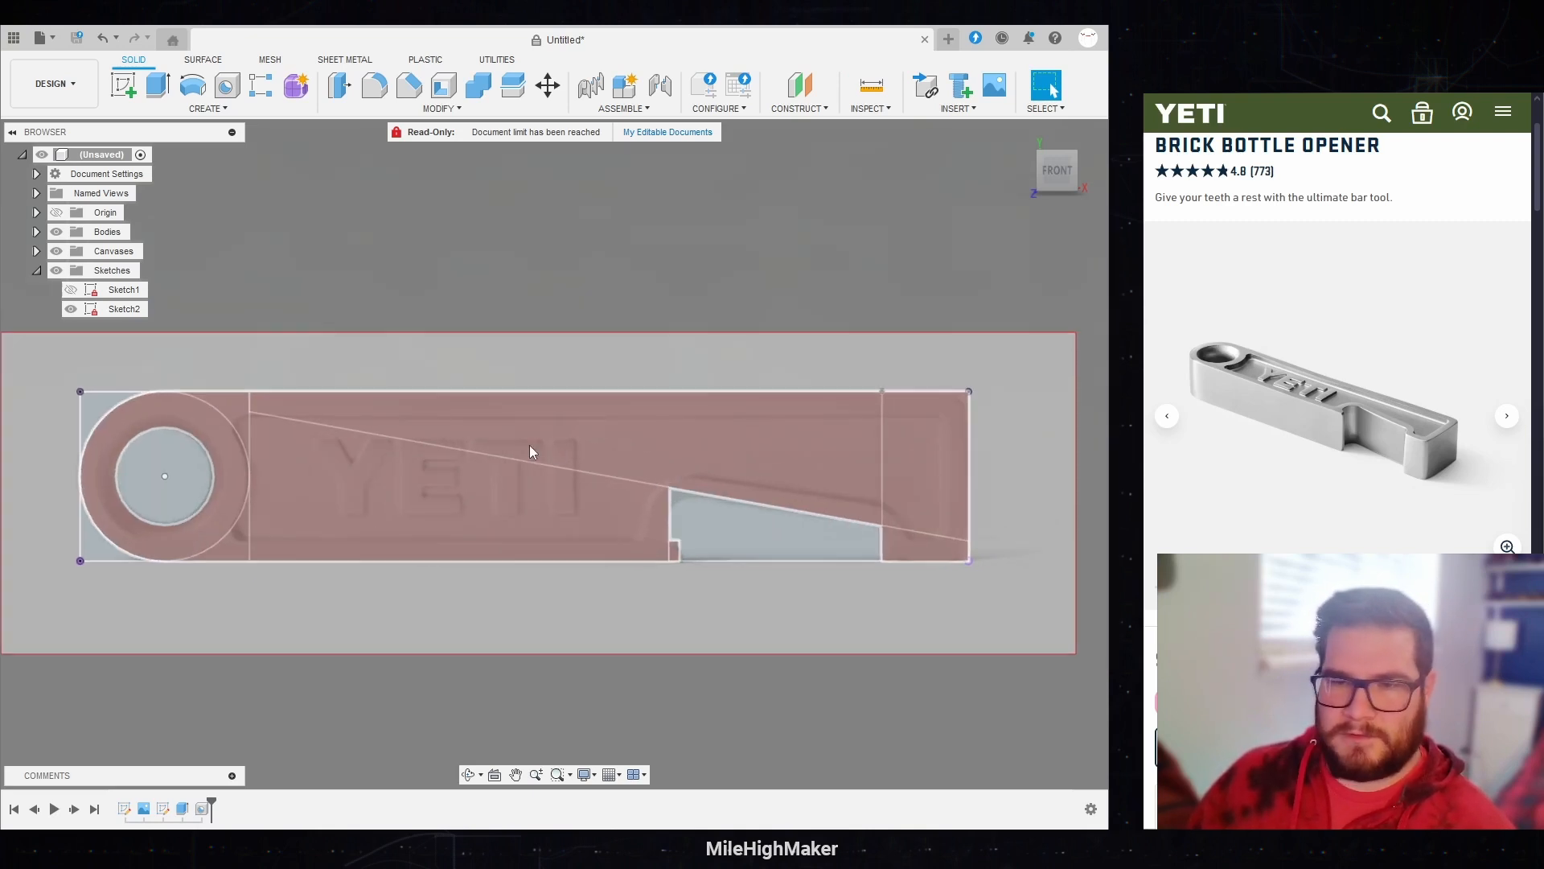
pyautogui.keyDown('shift'); pyautogui.moveTo(749, 251); pyautogui.dragTo(713, 308, button='middle'); pyautogui.keyUp('shift')
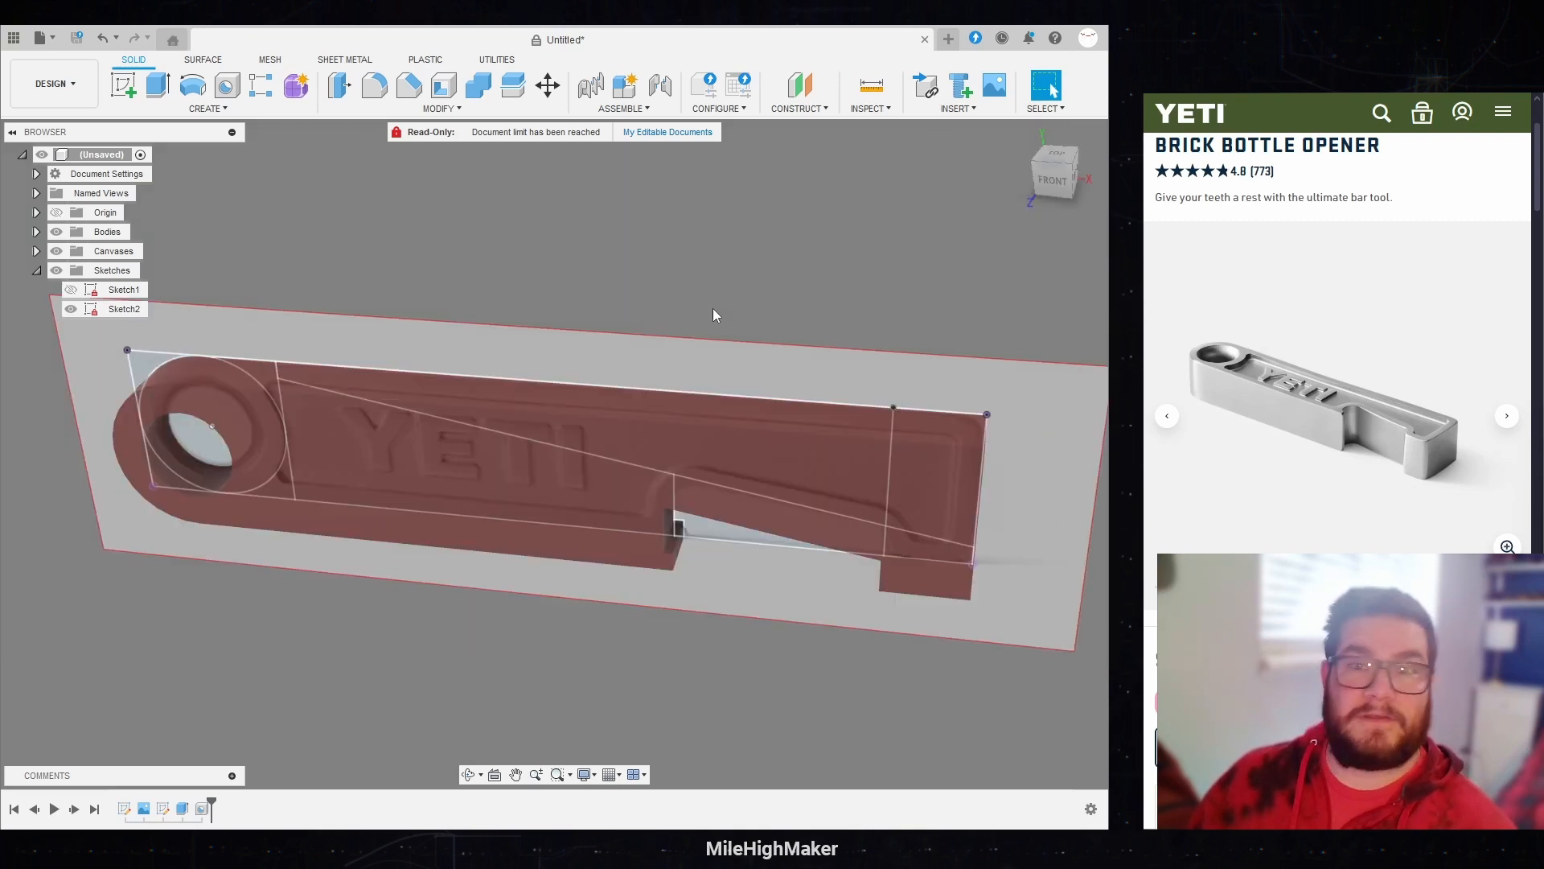
pyautogui.click(374, 85)
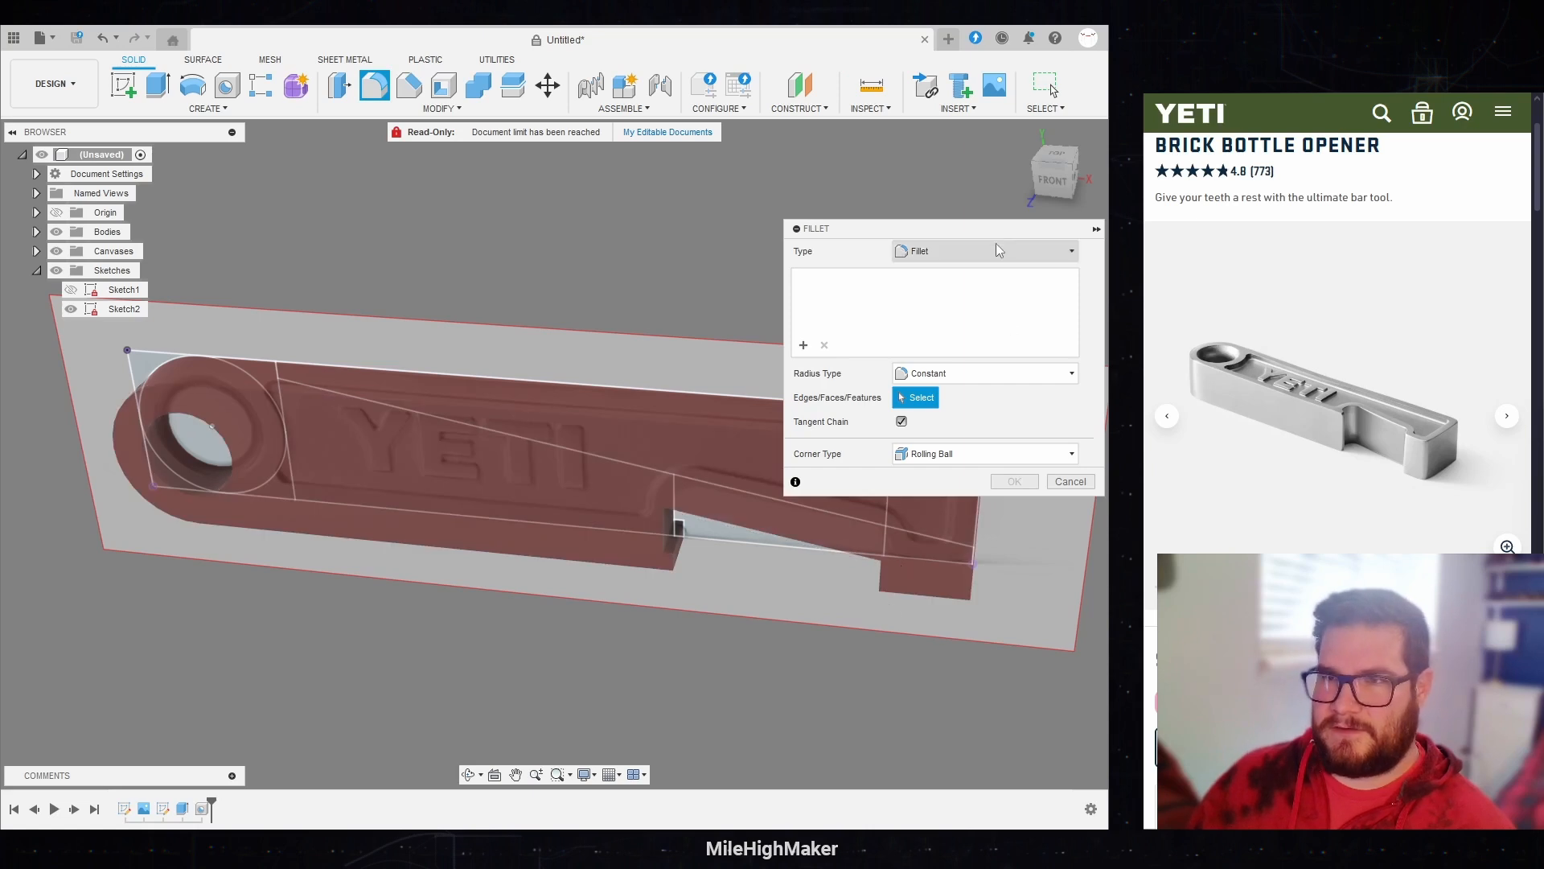
pyautogui.keyDown('shift'); pyautogui.moveTo(894, 558); pyautogui.dragTo(730, 607, button='middle'); pyautogui.keyUp('shift')
pyautogui.scroll(-2, 766, 558)
pyautogui.scroll(4, 760, 560)
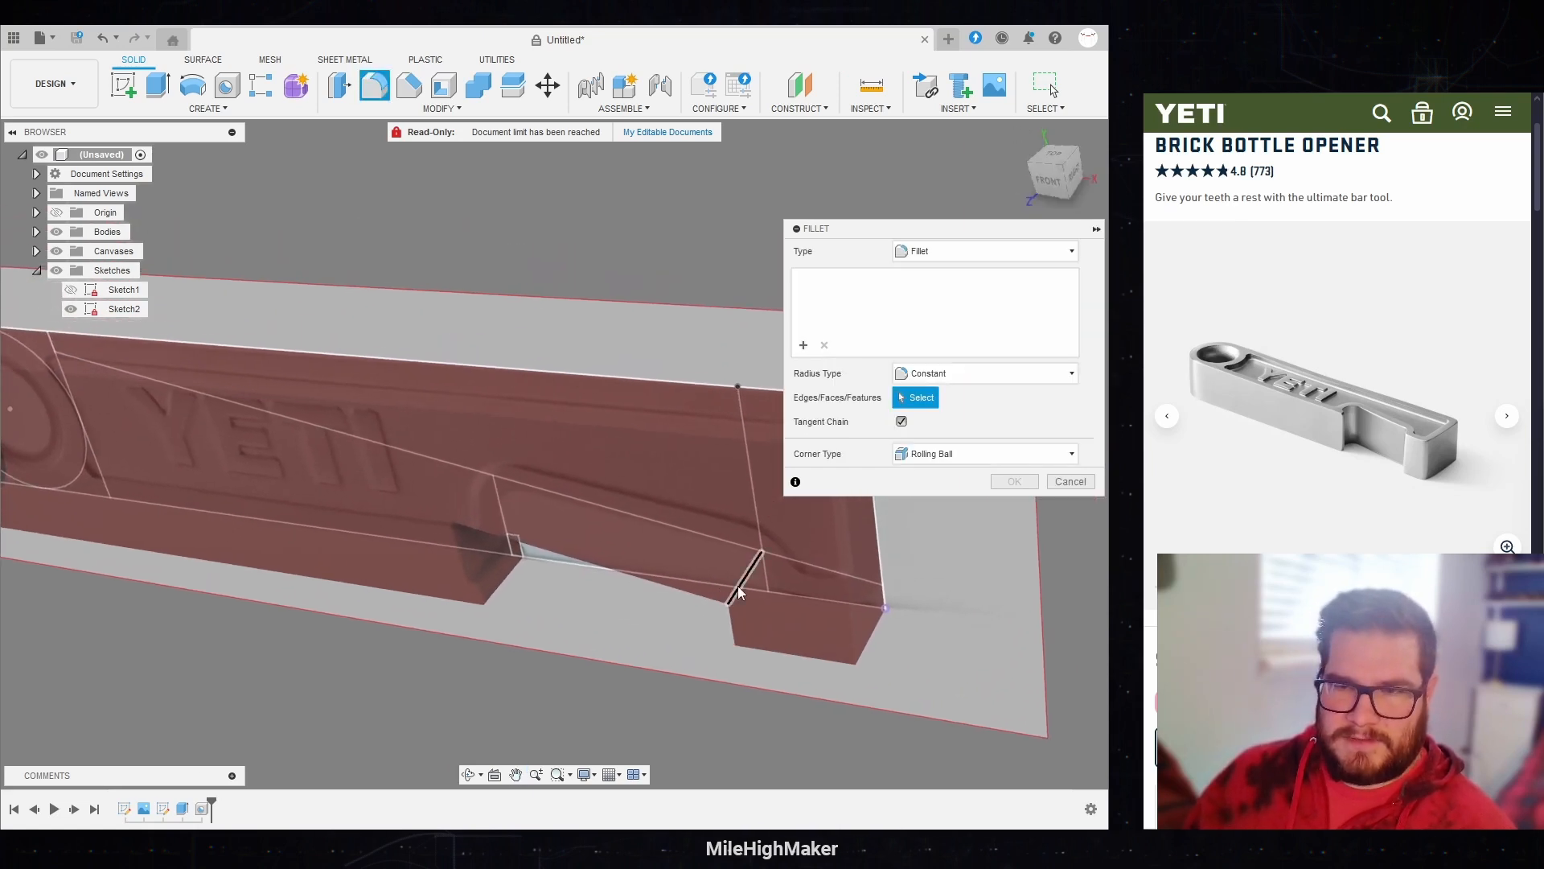
pyautogui.click(744, 572)
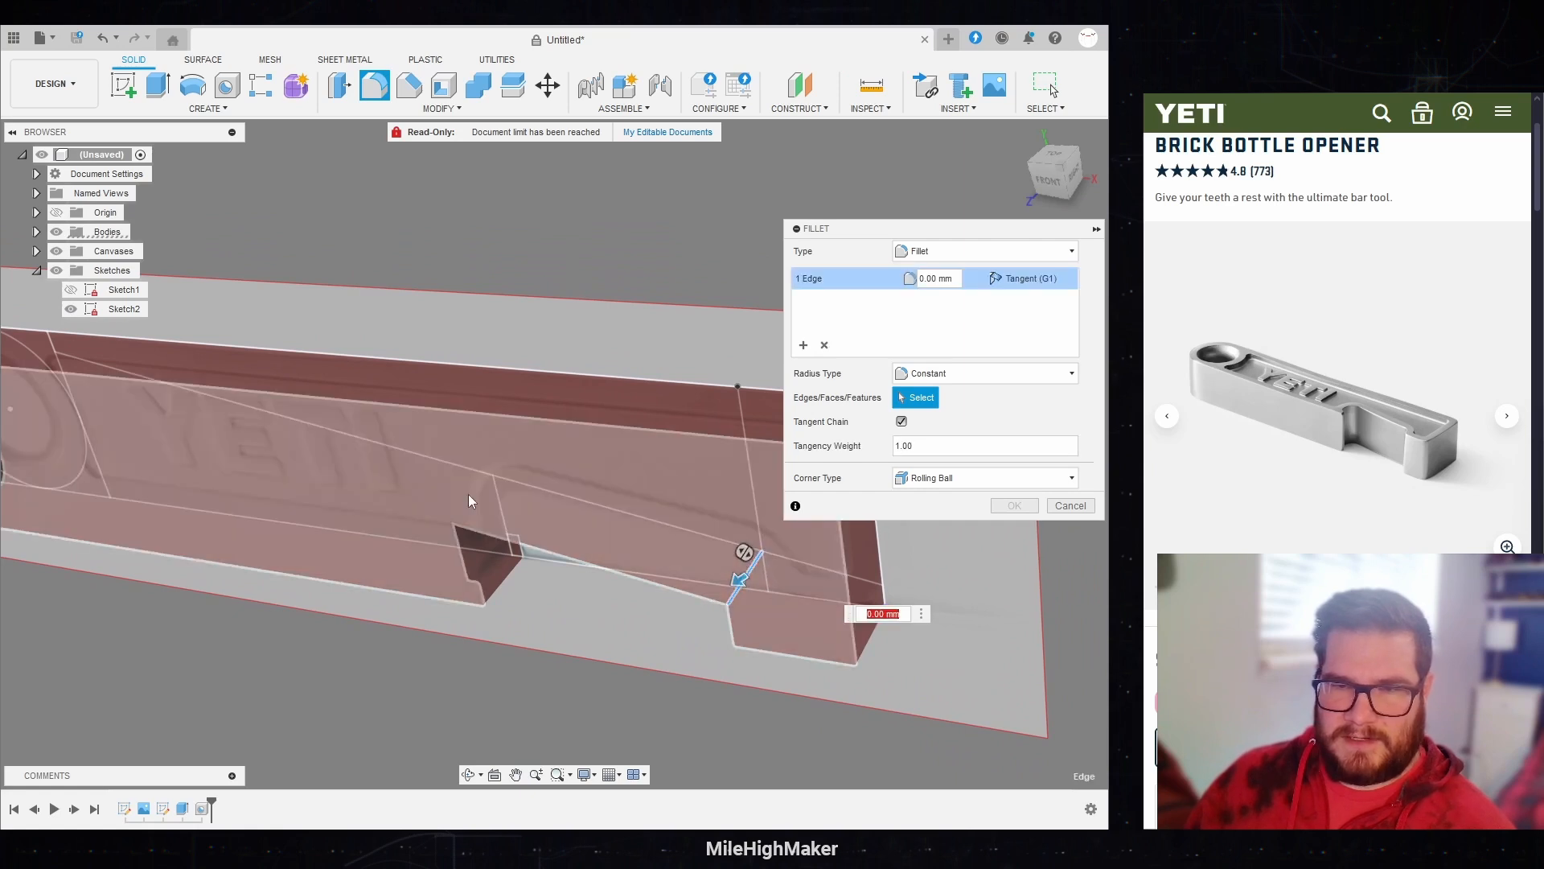
pyautogui.click(469, 495)
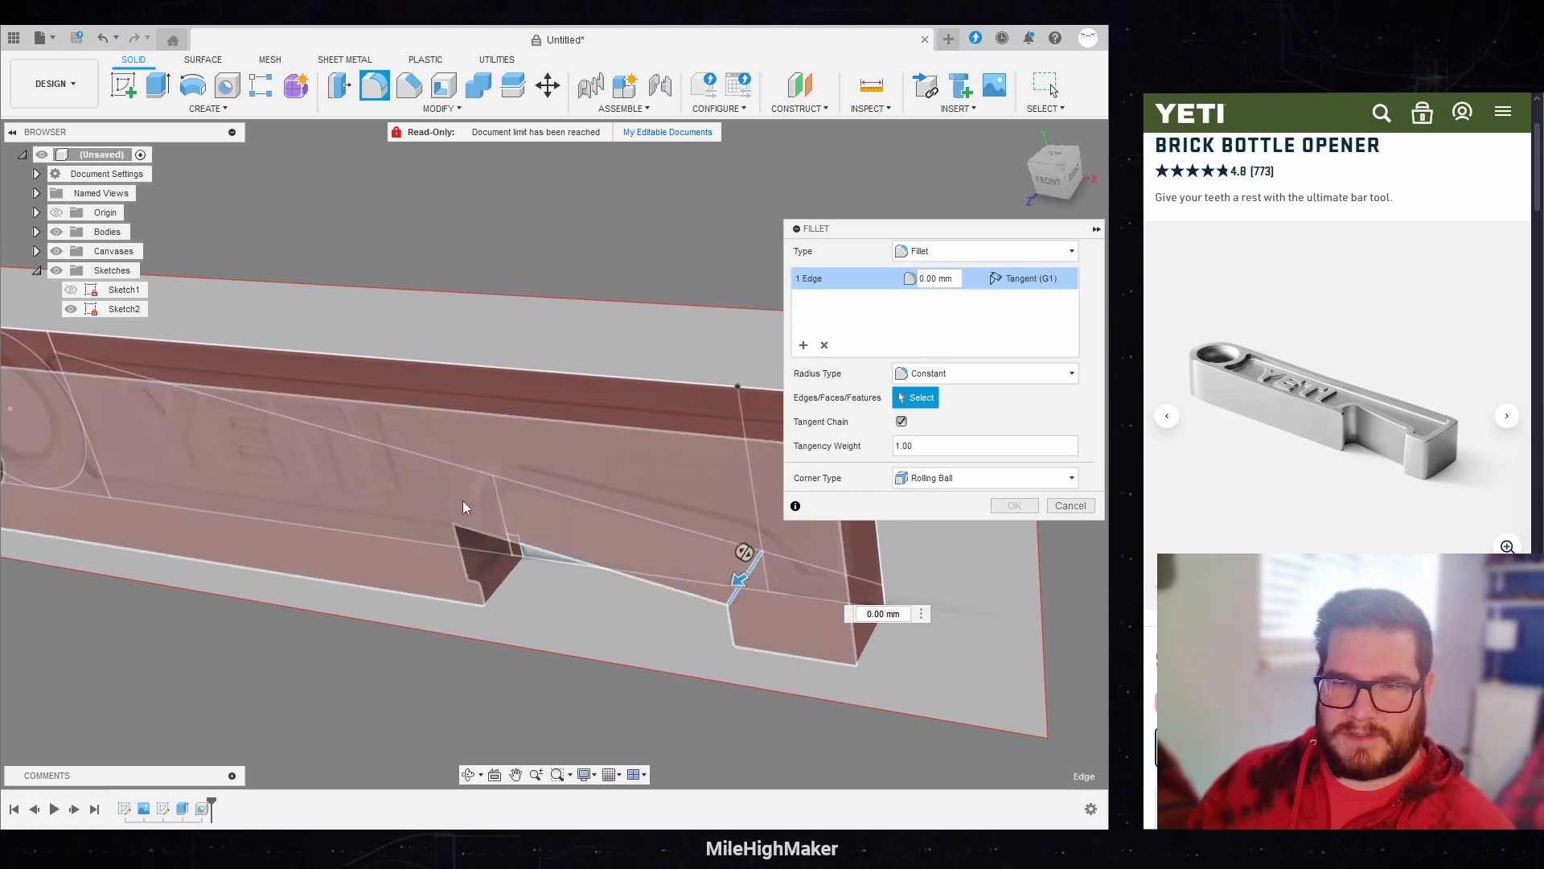
pyautogui.click(463, 497)
pyautogui.click(462, 495)
pyautogui.click(474, 499)
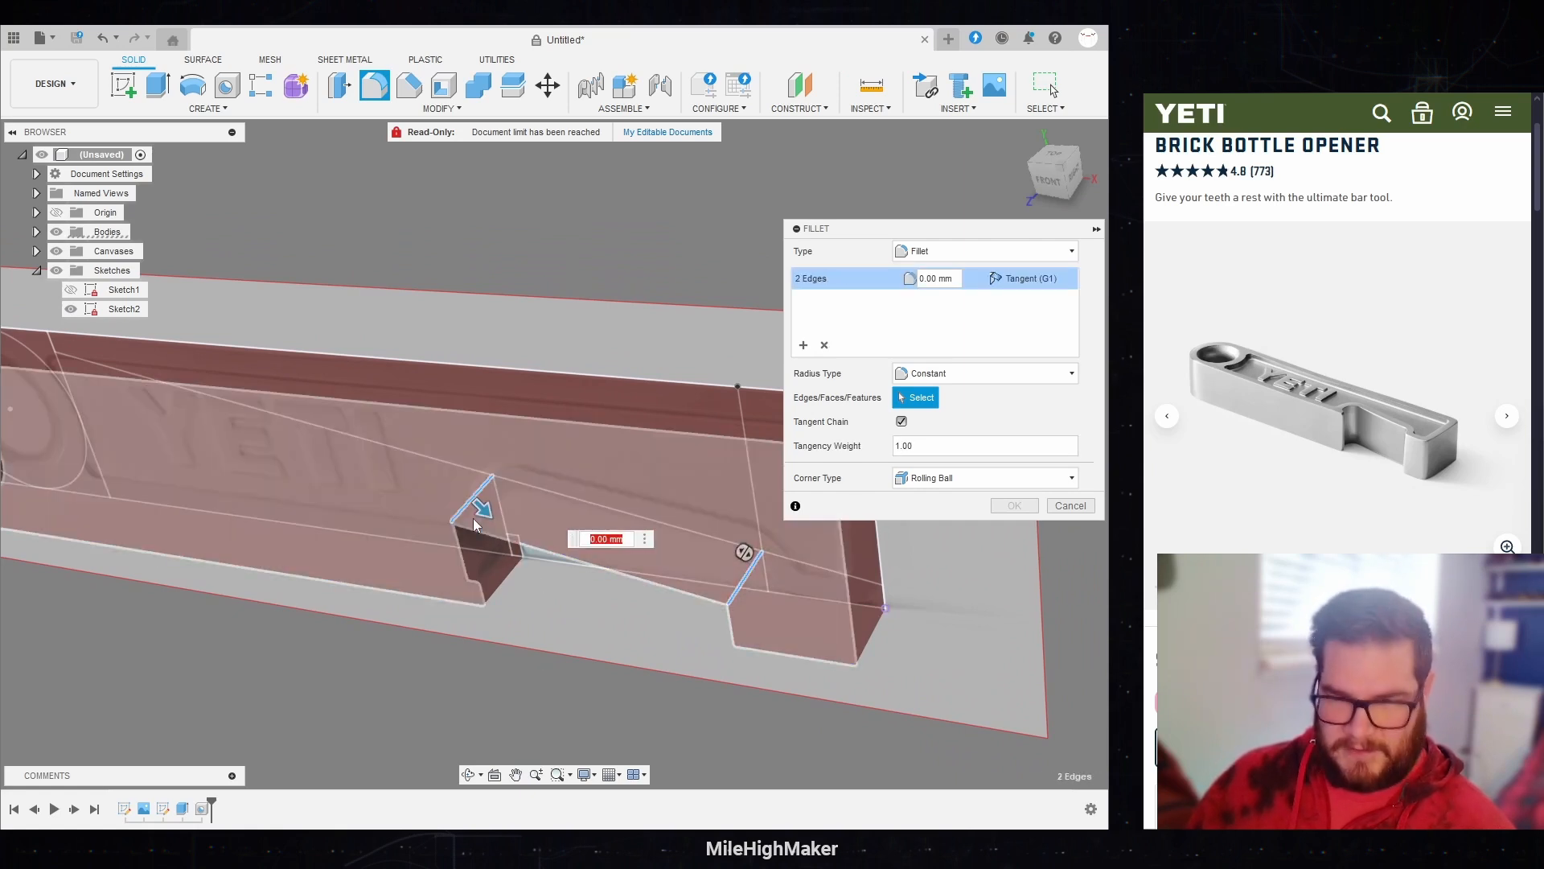
# Step: Set the radius of the opening's two upper corner fillets to 4 mm, matching the curves on the reference canvas
pyautogui.click(1033, 182)
pyautogui.moveTo(521, 434); pyautogui.dragTo(554, 472)
pyautogui.scroll(-3, 312, 460)
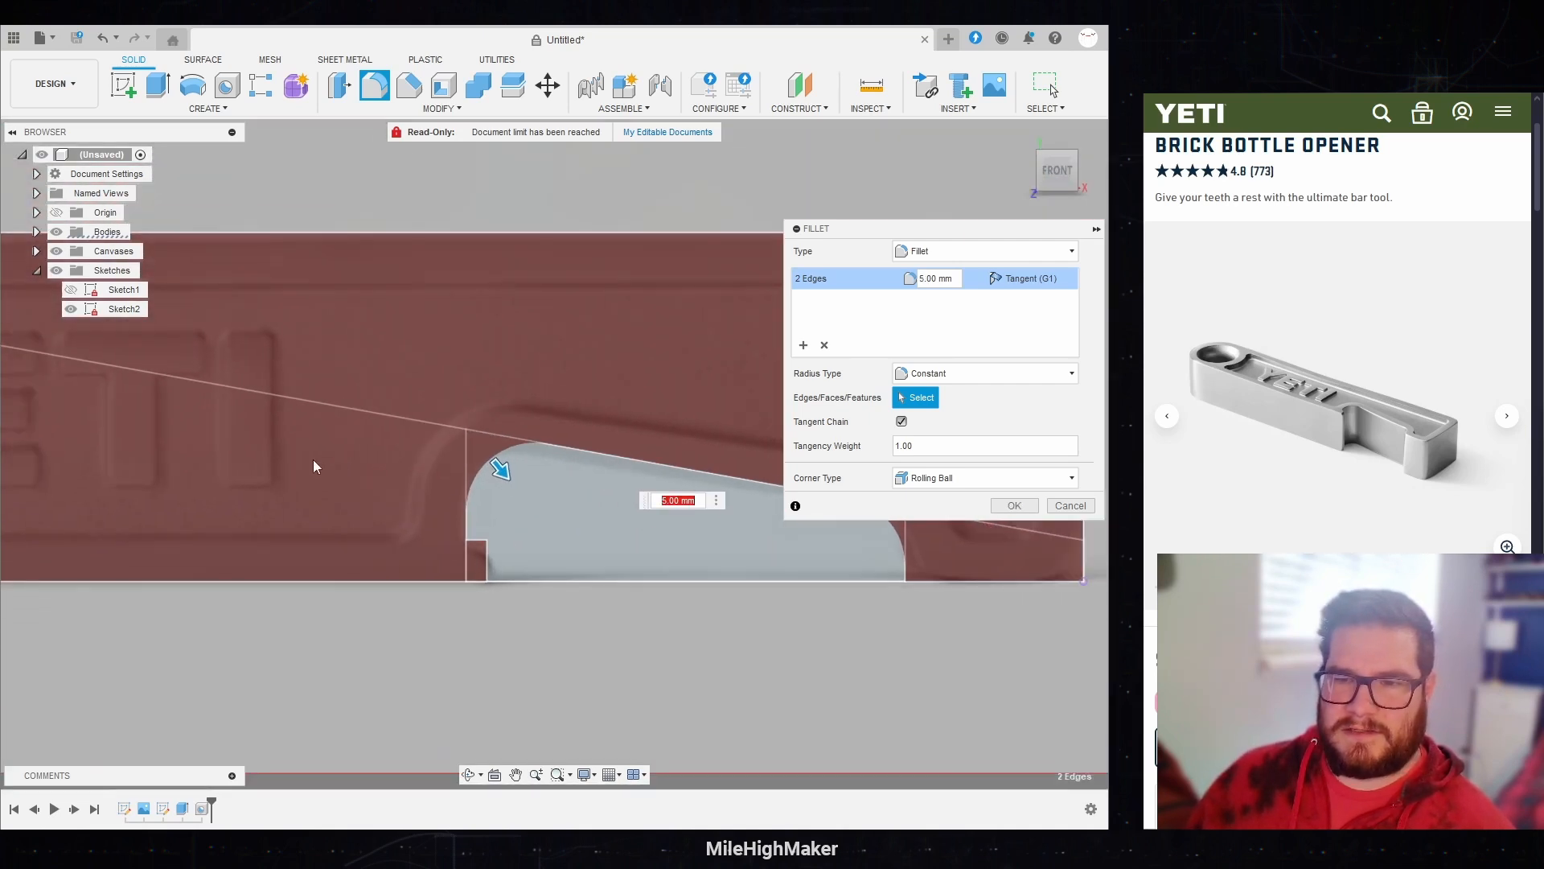
pyautogui.scroll(-2, 365, 495)
pyautogui.moveTo(444, 497); pyautogui.dragTo(337, 518, button='middle')
pyautogui.scroll(2, 338, 518)
pyautogui.scroll(1, 368, 531)
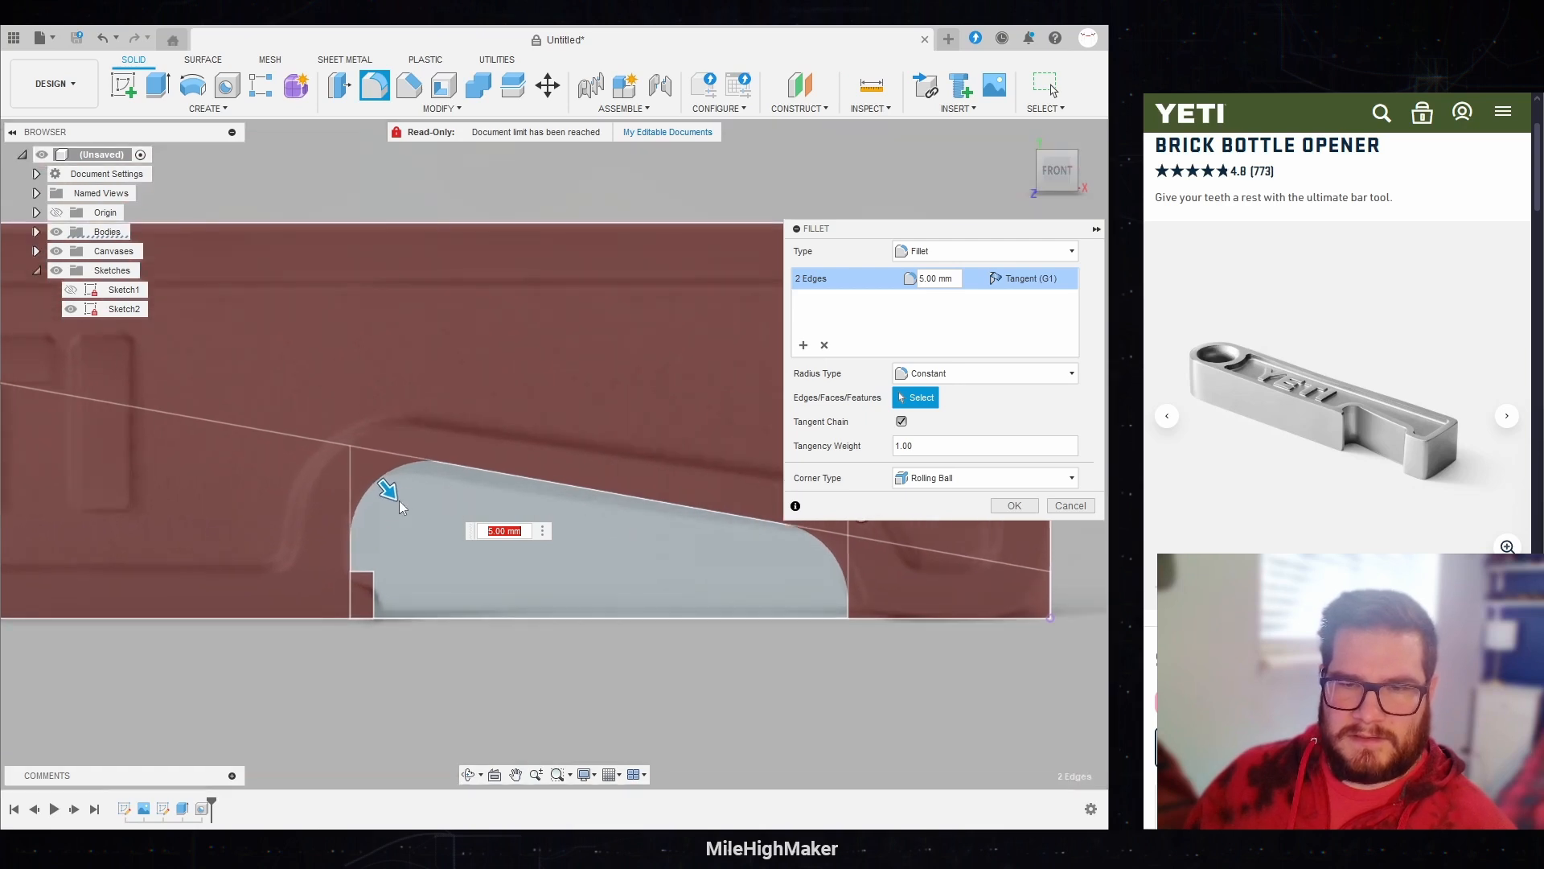
pyautogui.moveTo(398, 498); pyautogui.dragTo(385, 487)
pyautogui.scroll(-2, 124, 476)
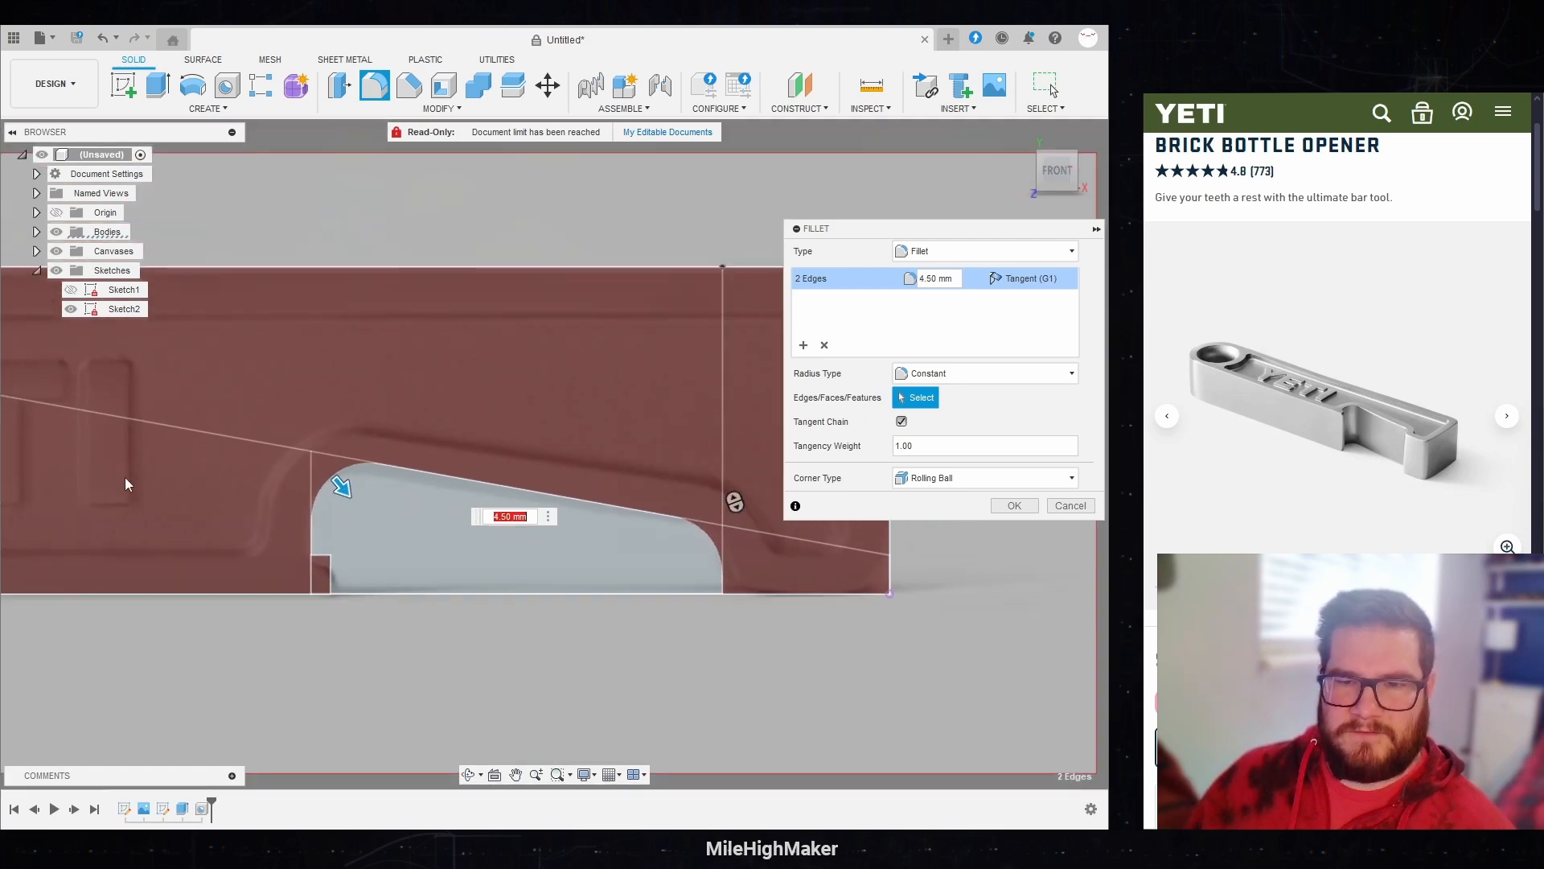
pyautogui.scroll(1, 322, 487)
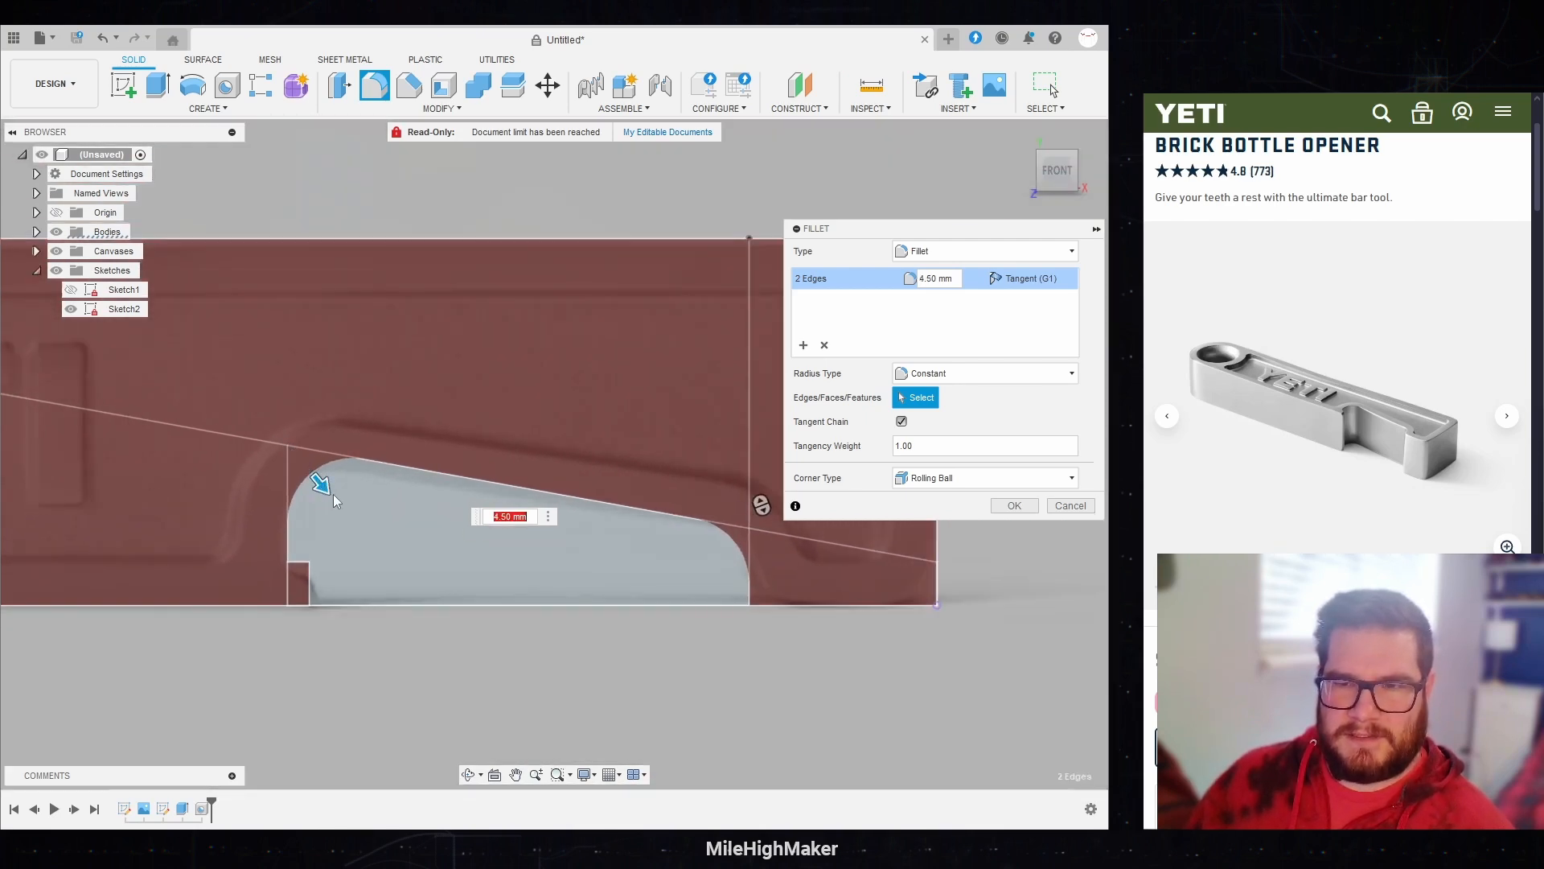
pyautogui.moveTo(326, 486); pyautogui.dragTo(320, 480)
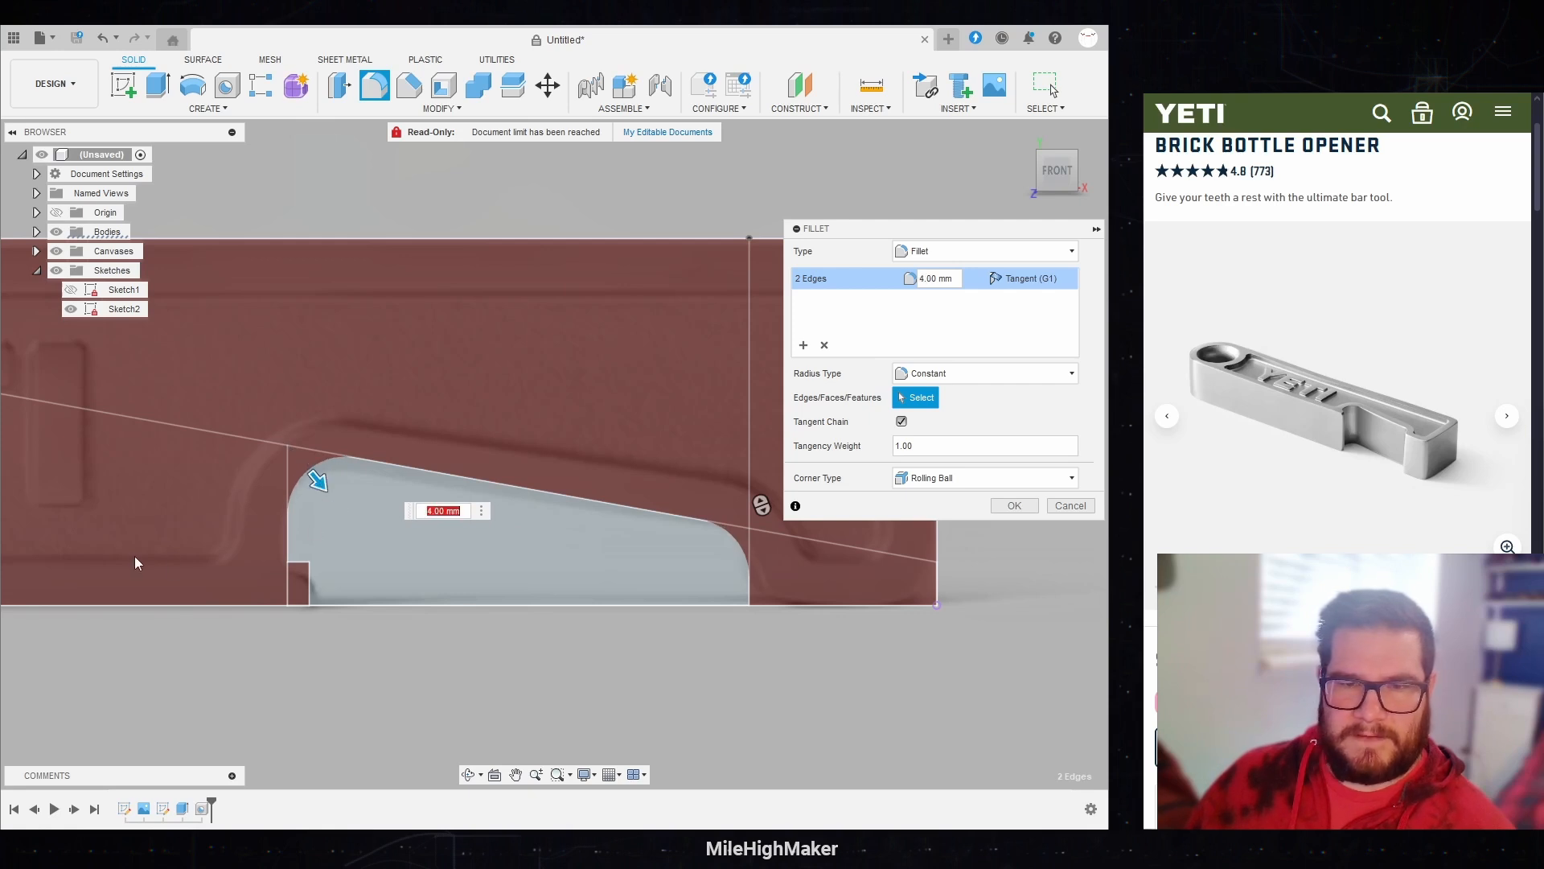
pyautogui.scroll(-2, 87, 495)
pyautogui.keyDown('shift'); pyautogui.moveTo(393, 465); pyautogui.dragTo(663, 411, button='middle'); pyautogui.keyUp('shift')
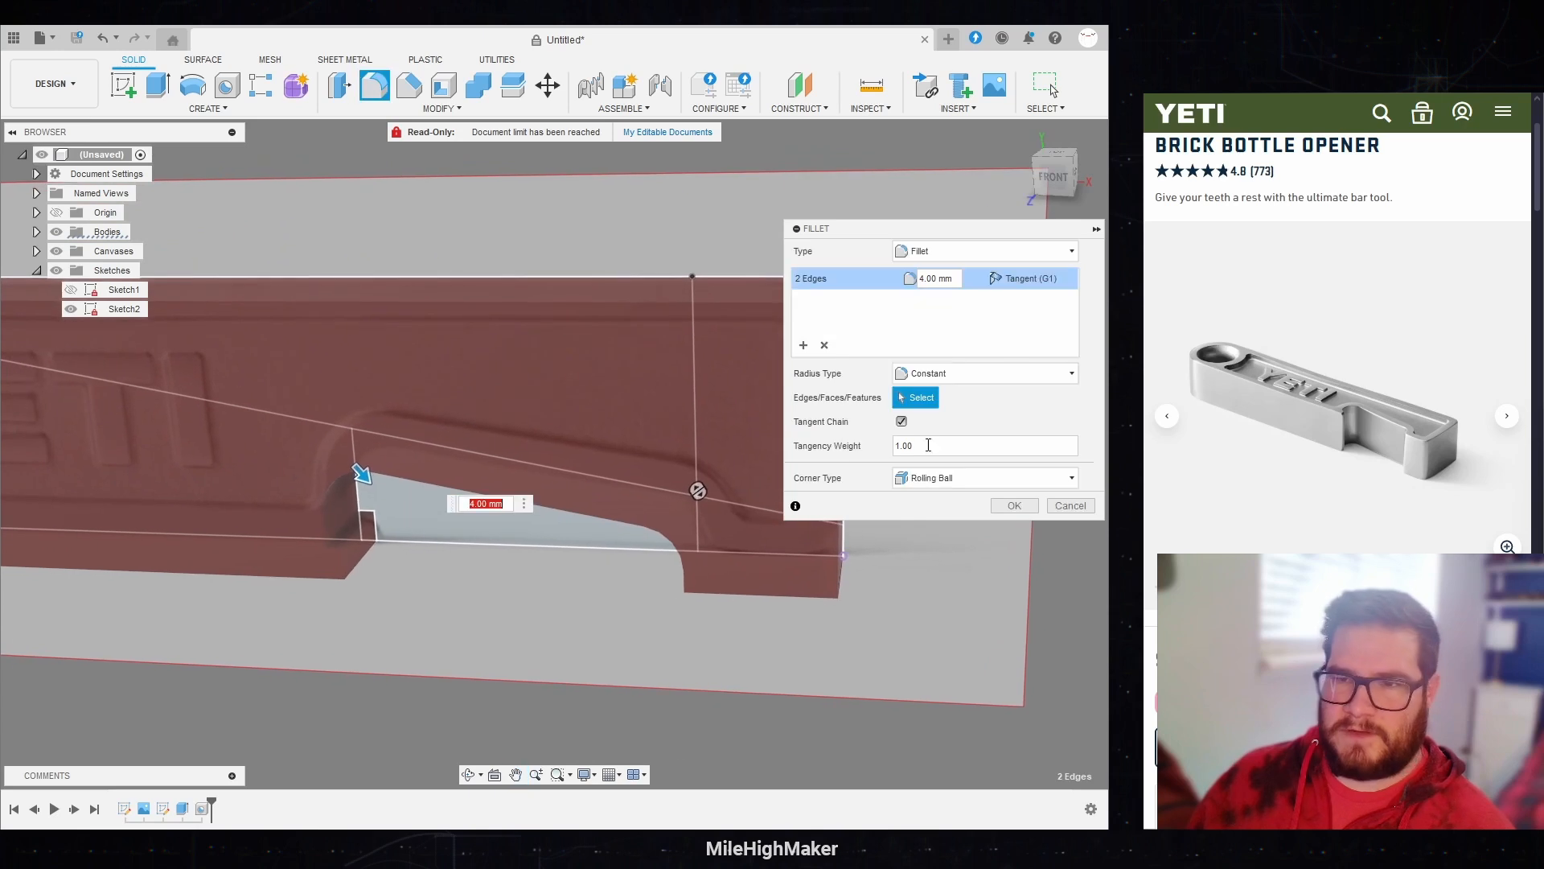
# Step: Add a second fillet set of 2 mm on the inner edge where the small lip meets the opening's wall
pyautogui.click(804, 346)
pyautogui.scroll(3, 322, 539)
pyautogui.click(373, 496)
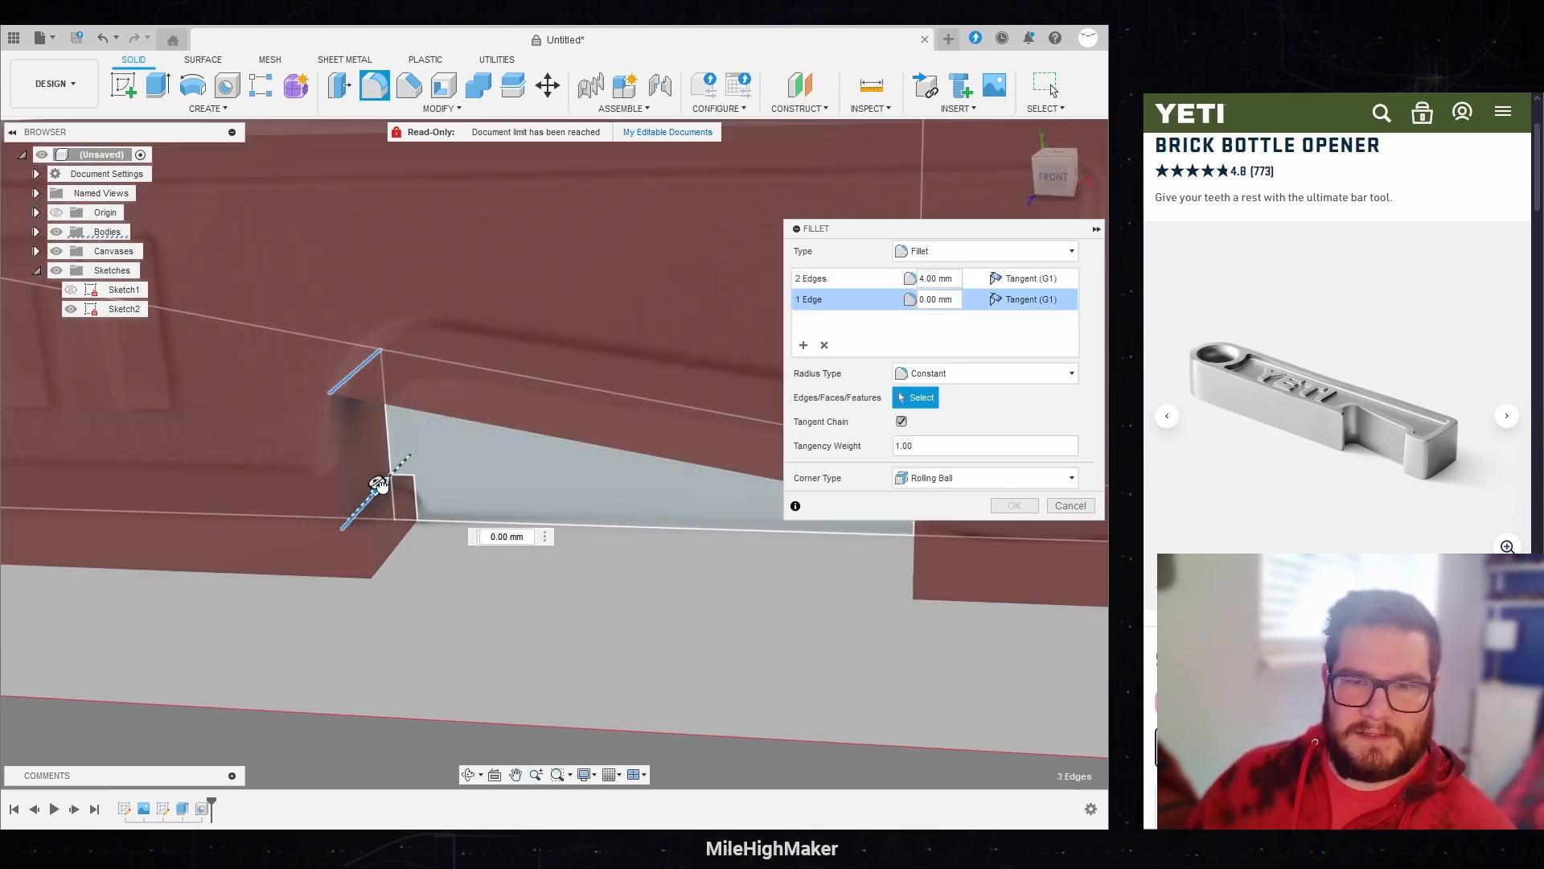
pyautogui.moveTo(378, 484); pyautogui.dragTo(390, 478)
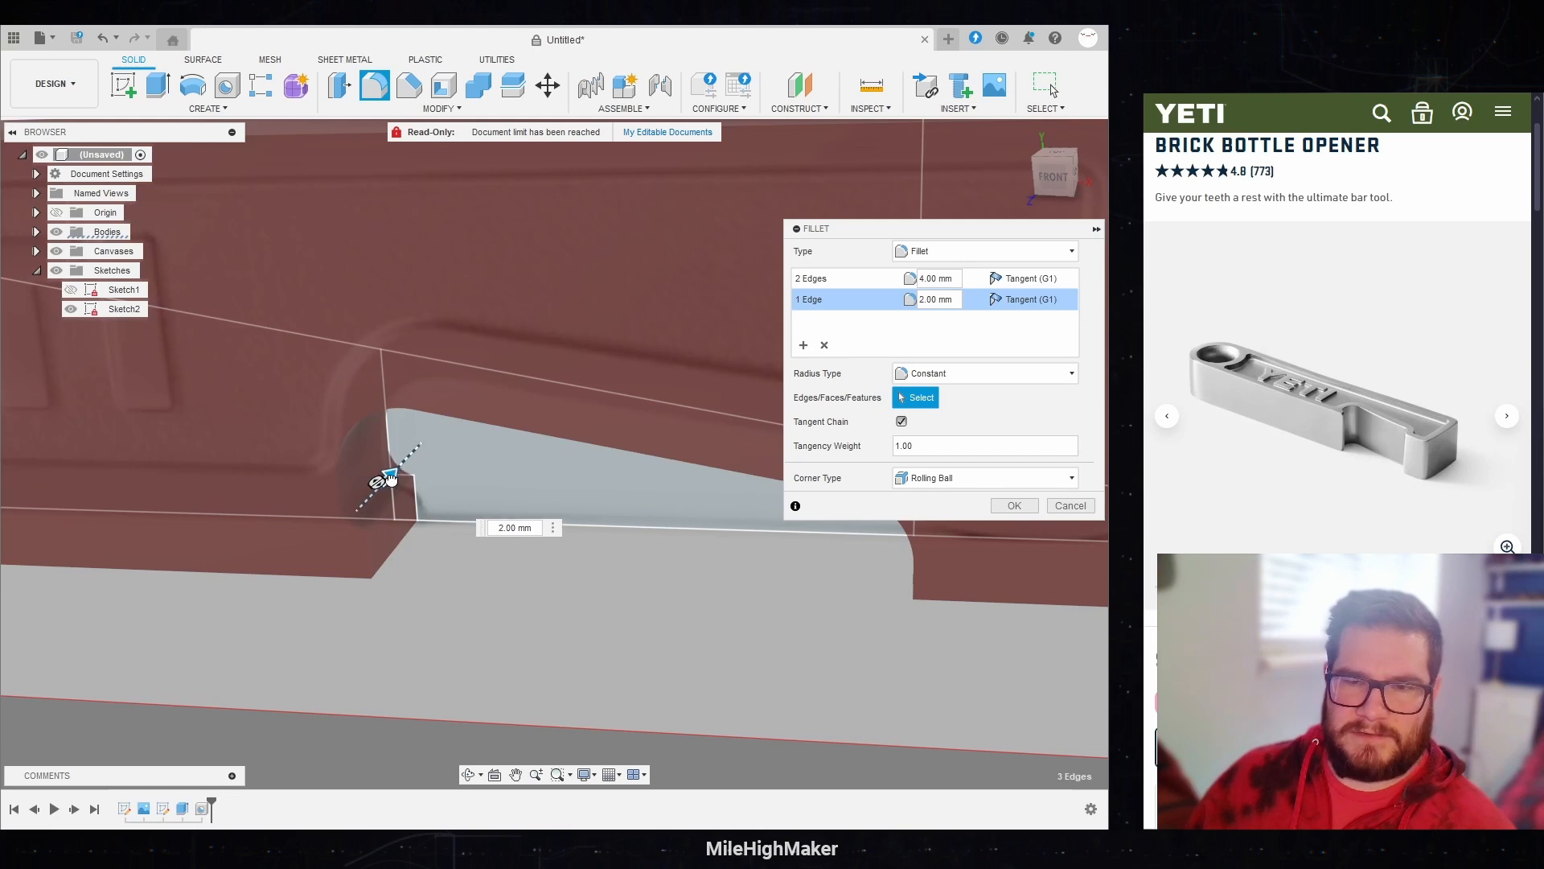
pyautogui.click(1055, 179)
pyautogui.scroll(1, 438, 377)
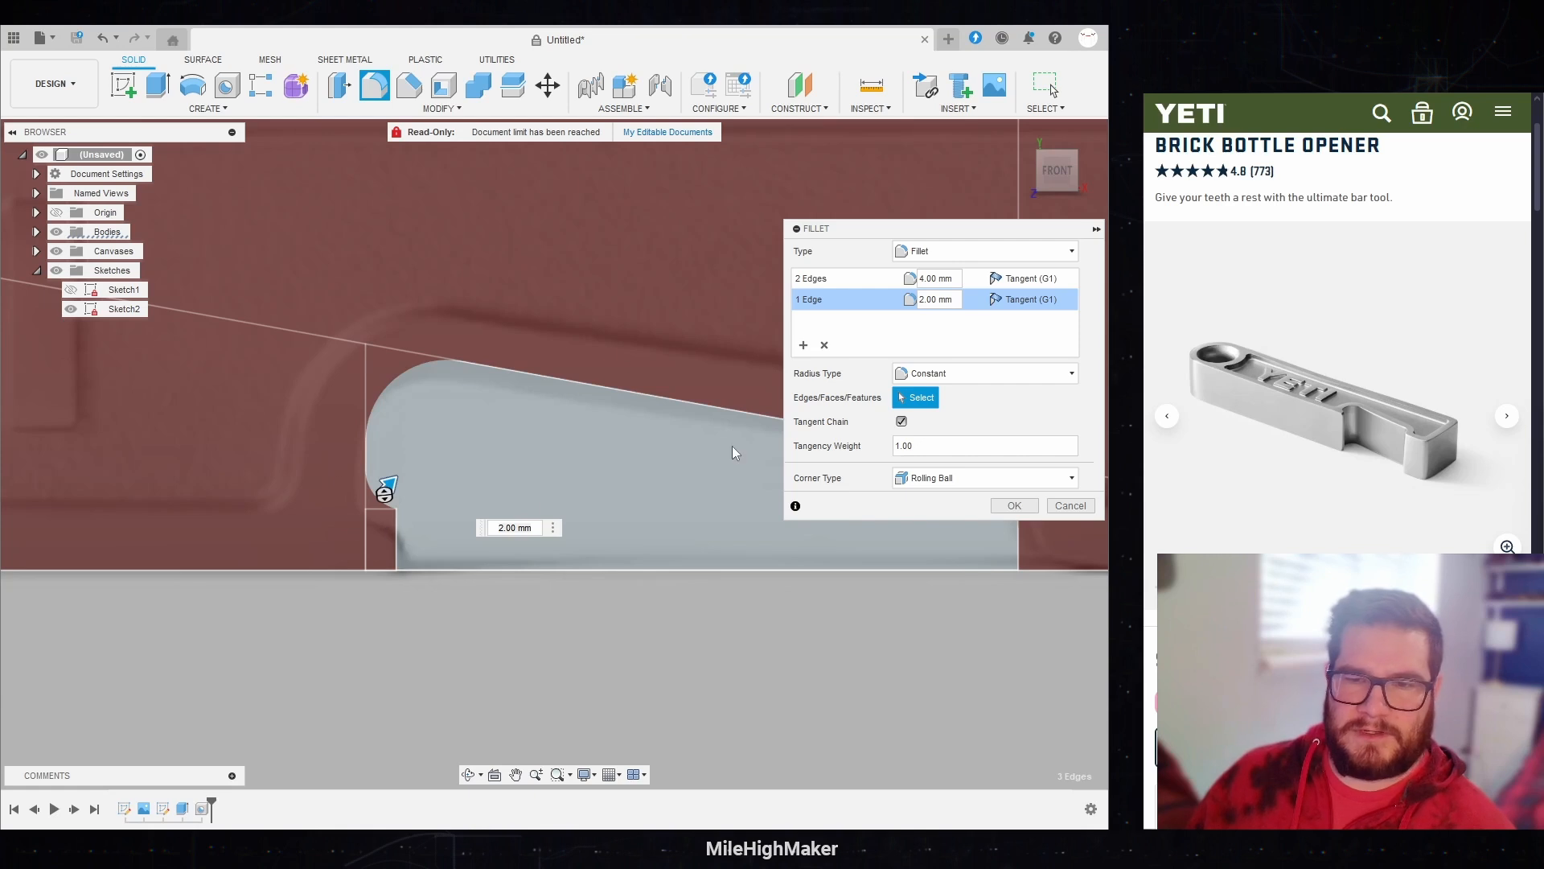
# Step: Add fillet sets of 1 mm on the small lip's upper edge and 0.5 mm on its lower edge, and complete the fillet
pyautogui.click(803, 343)
pyautogui.moveTo(1062, 171); pyautogui.dragTo(1053, 176)
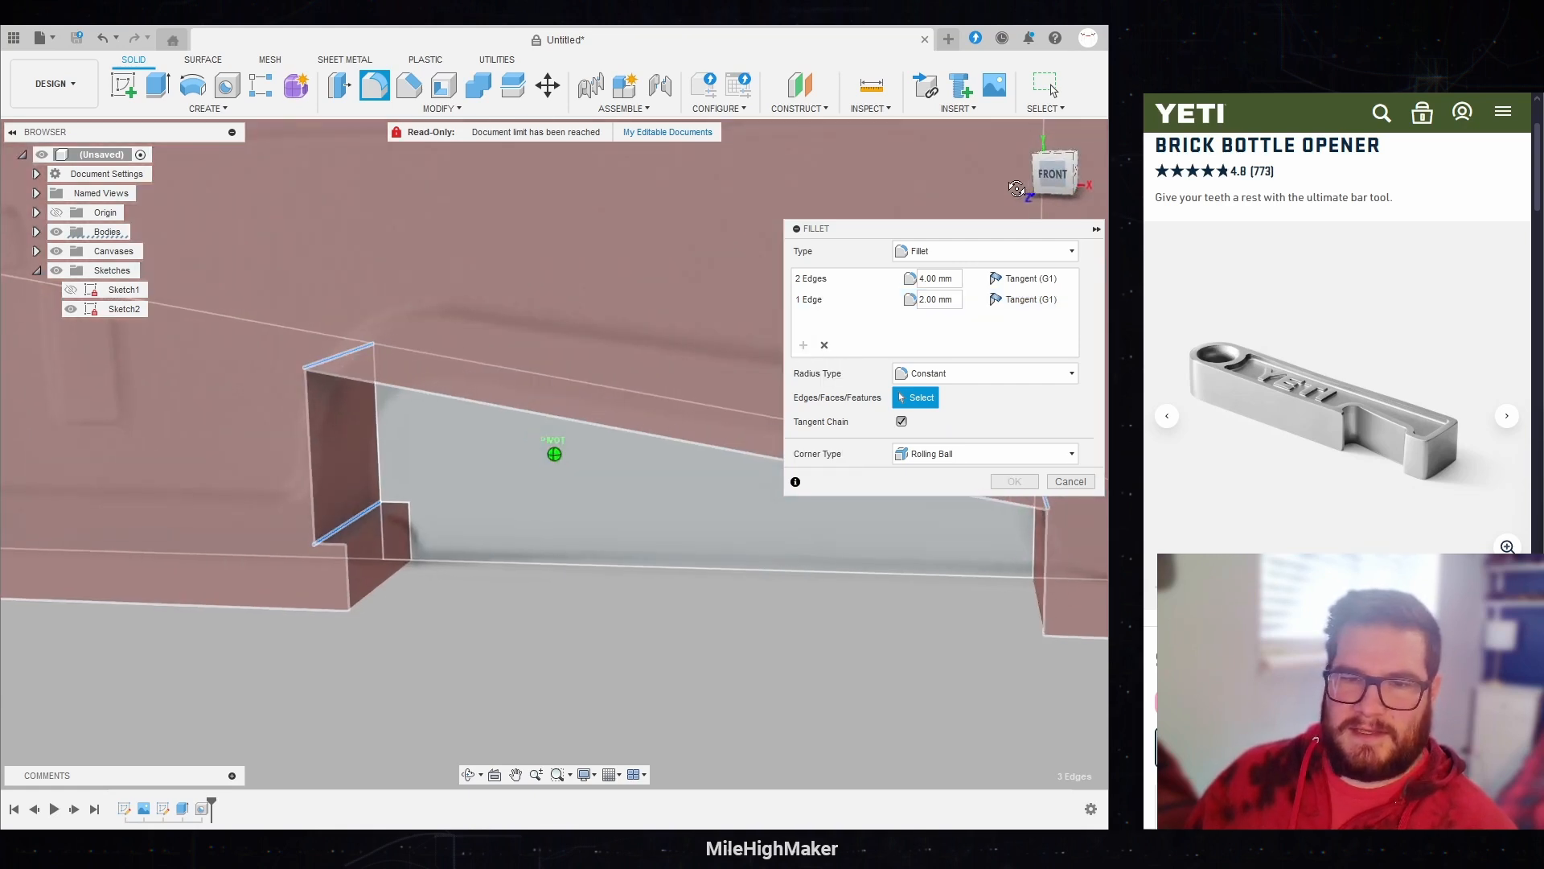
pyautogui.click(379, 521)
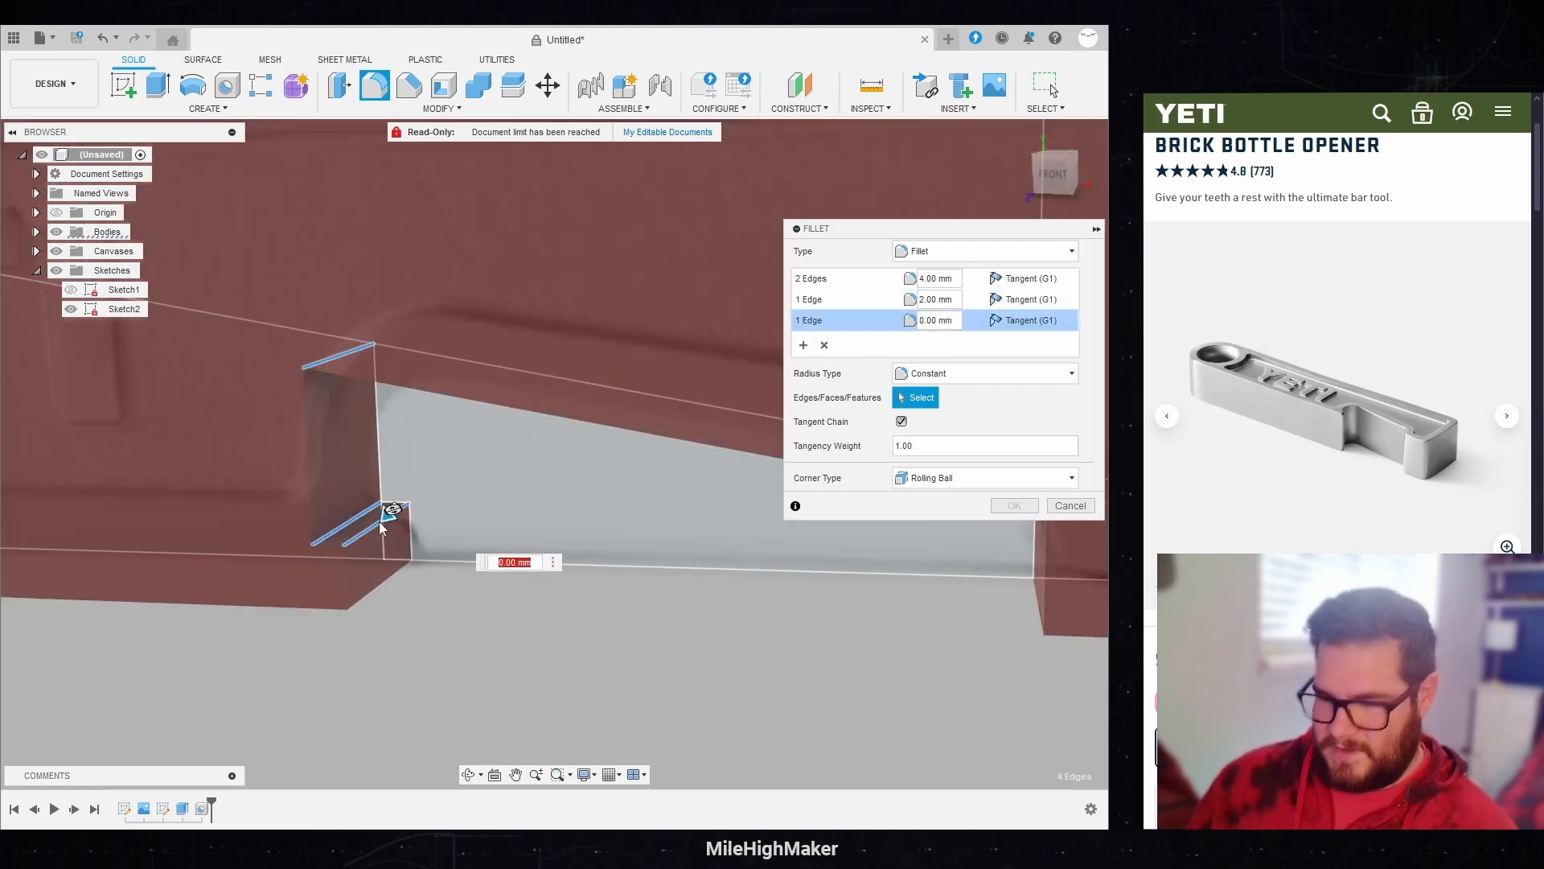
pyautogui.write('1')
pyautogui.click(803, 345)
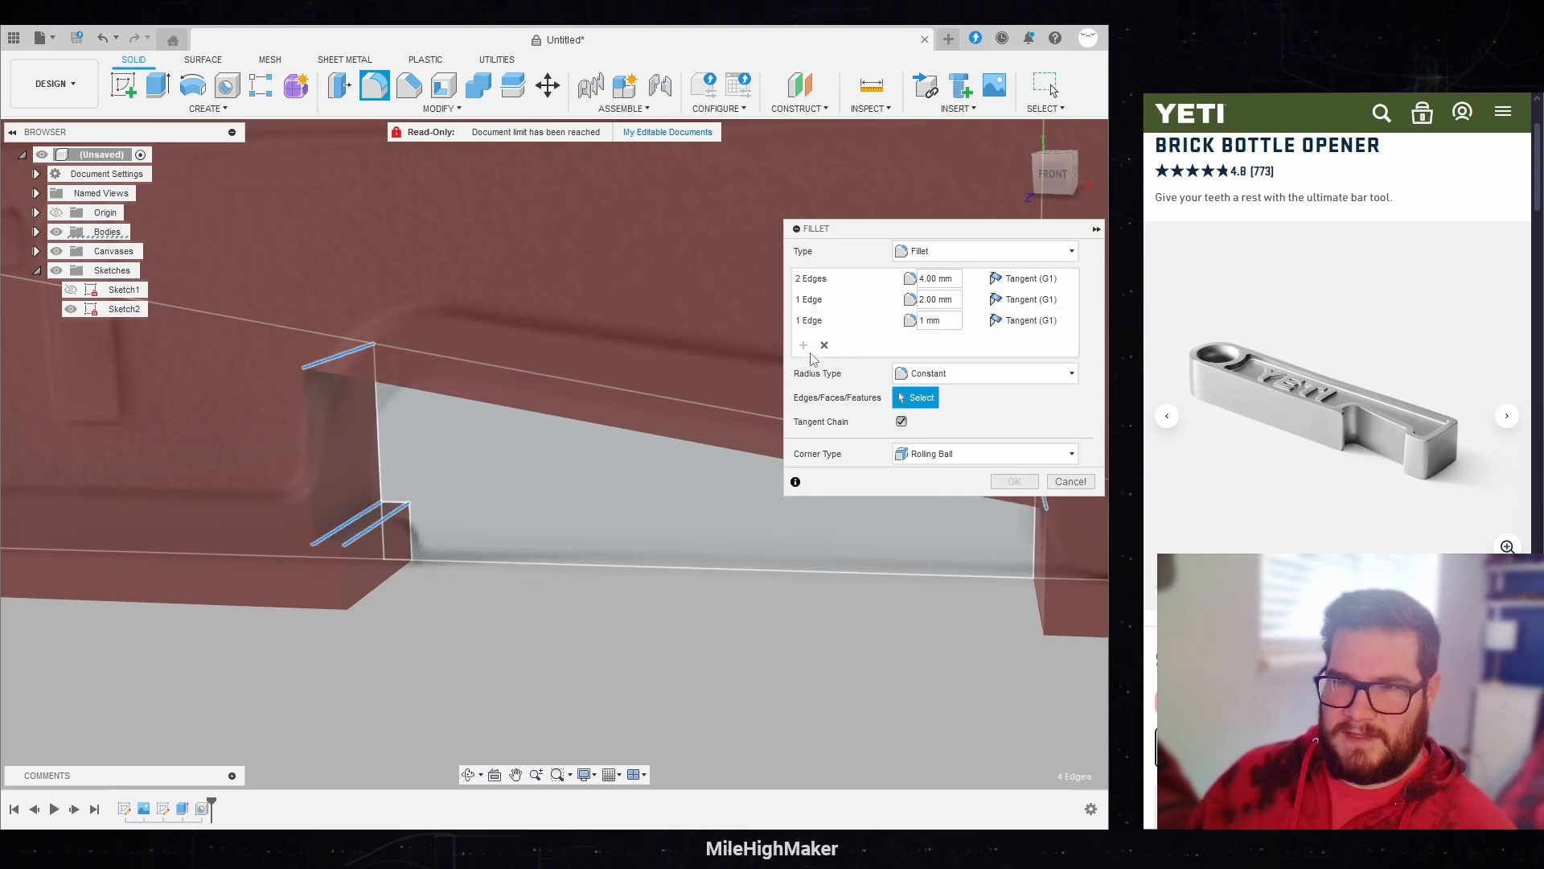
pyautogui.click(383, 582)
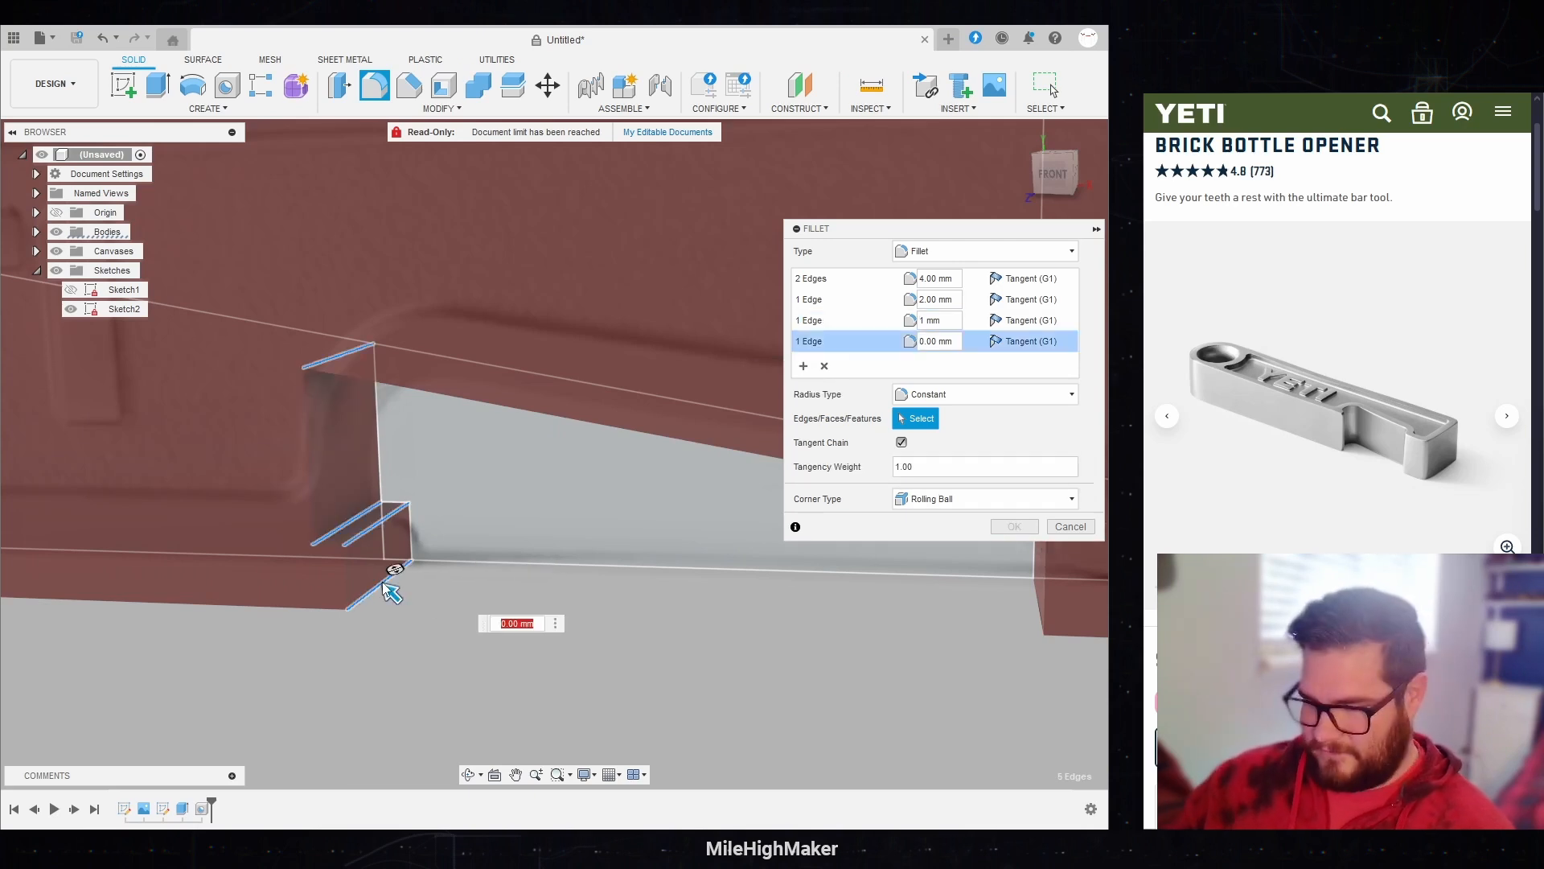
pyautogui.write('1')
pyautogui.press('Return')
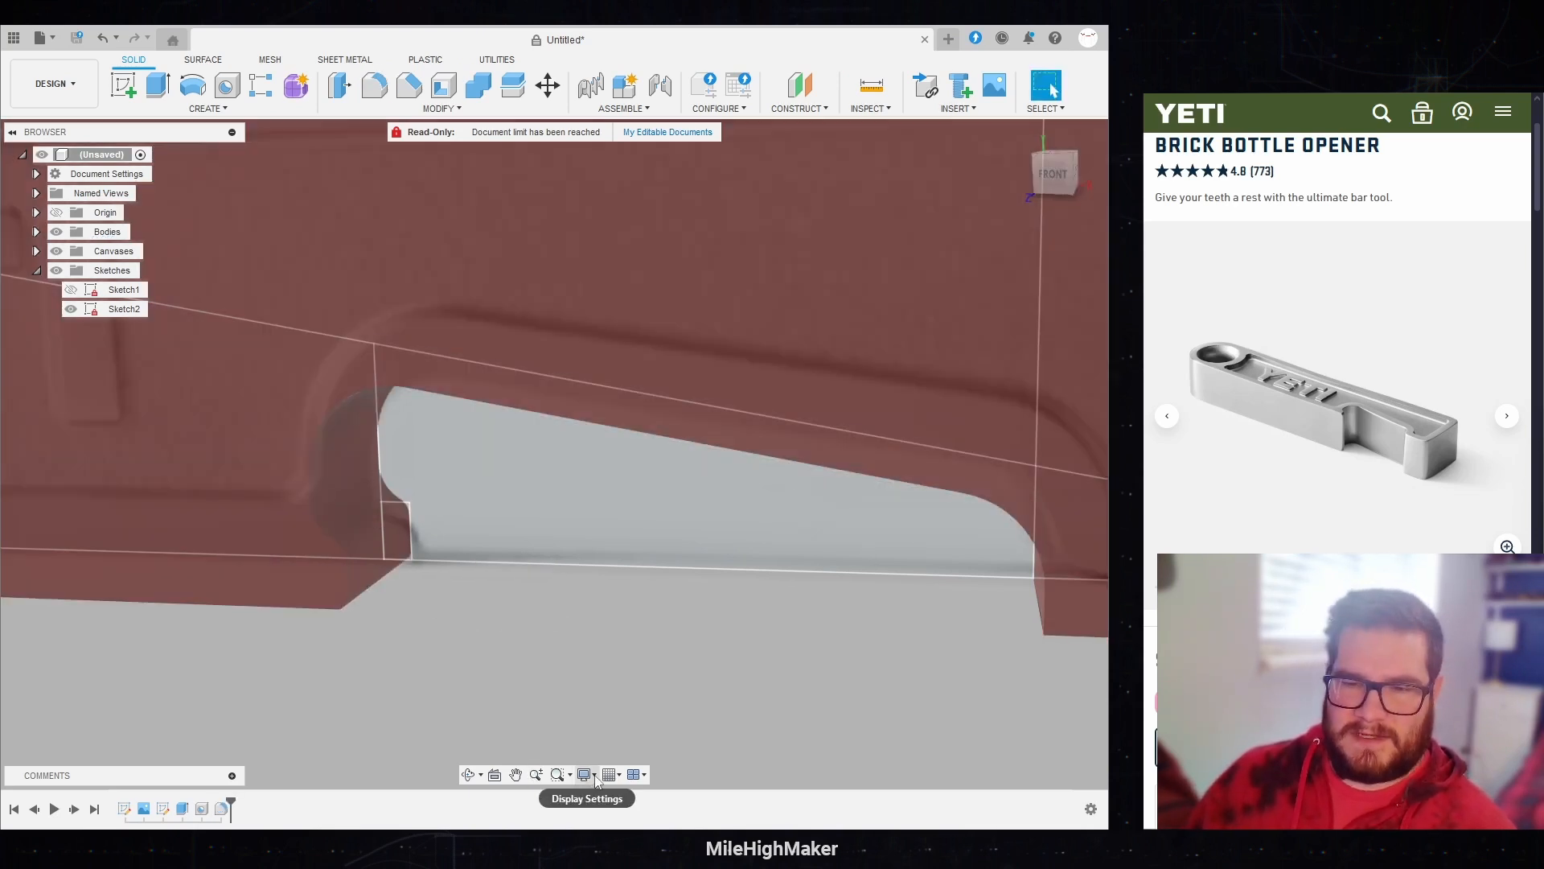
# Step: Switch the visual style to shaded with edges displayed and inspect the filleted opening
pyautogui.click(596, 778)
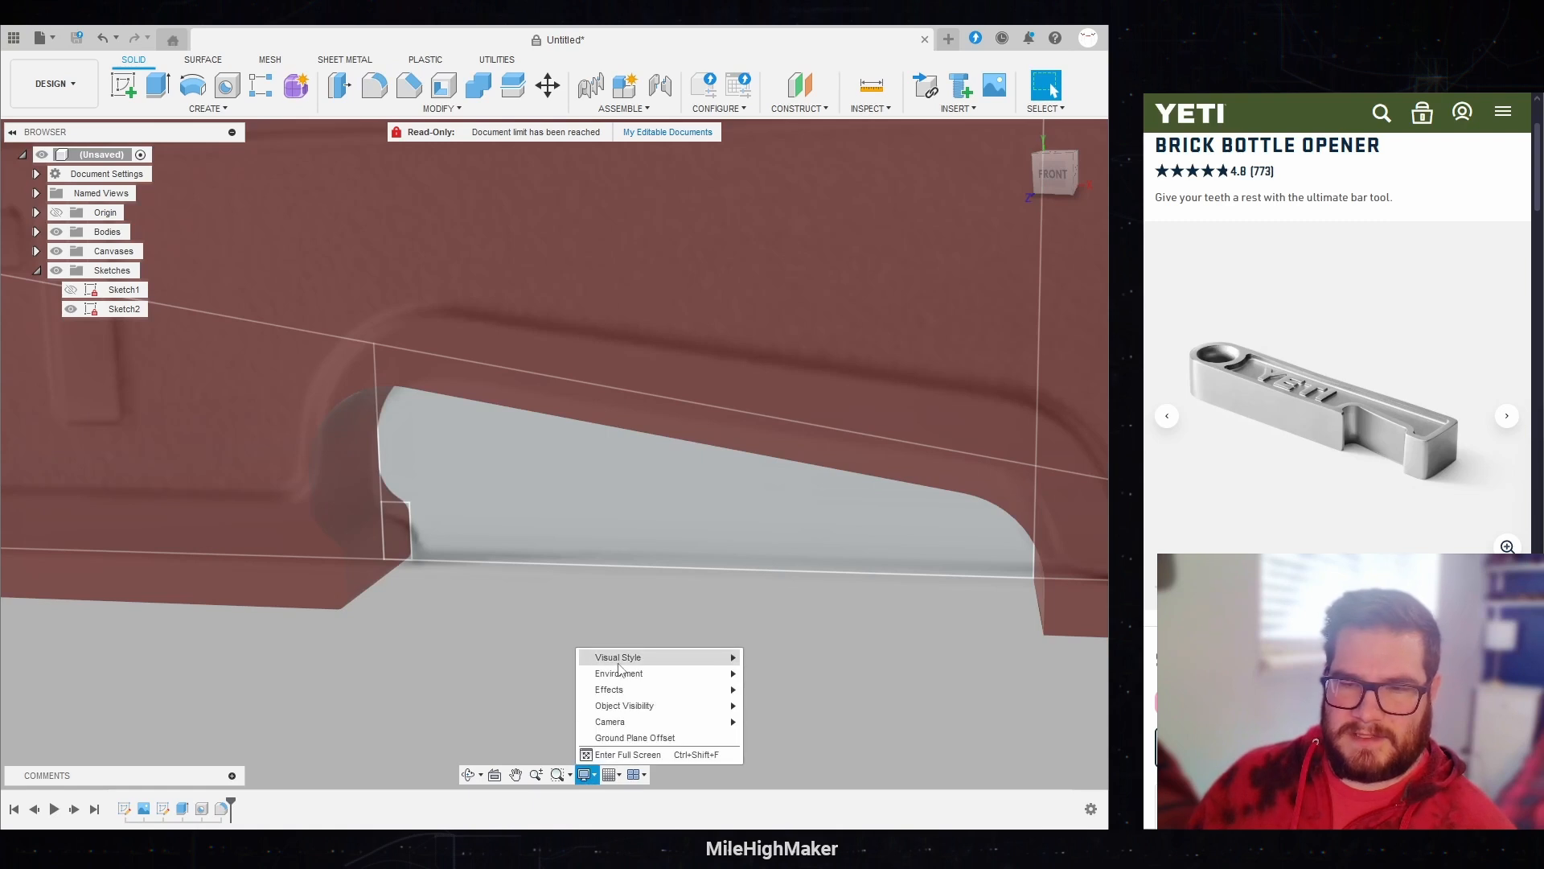
pyautogui.moveTo(619, 658)
pyautogui.click(795, 685)
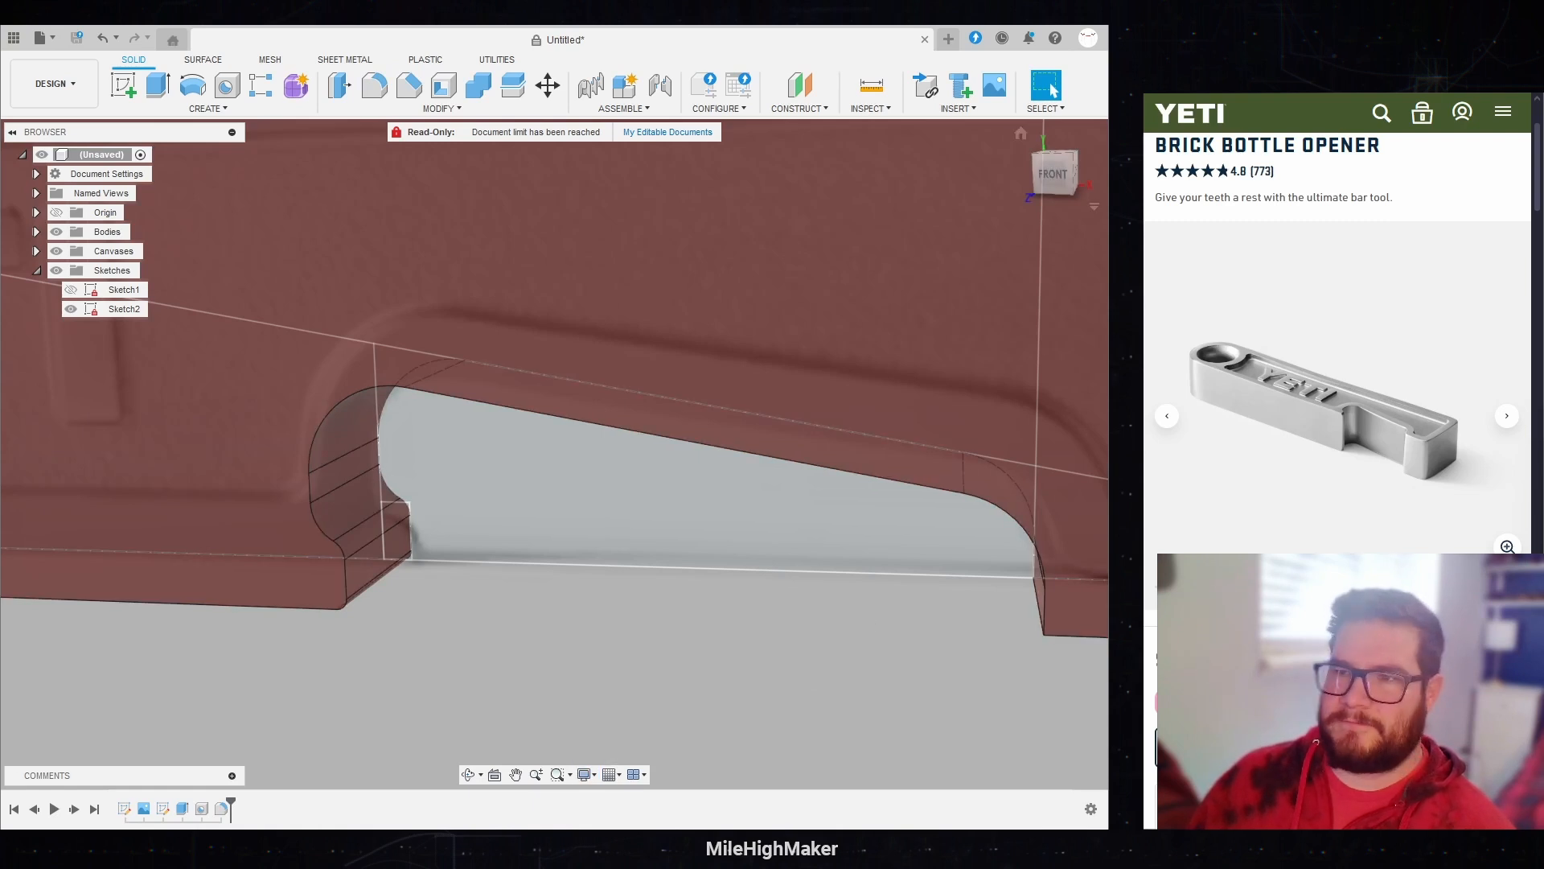
pyautogui.moveTo(1053, 174); pyautogui.dragTo(1088, 167)
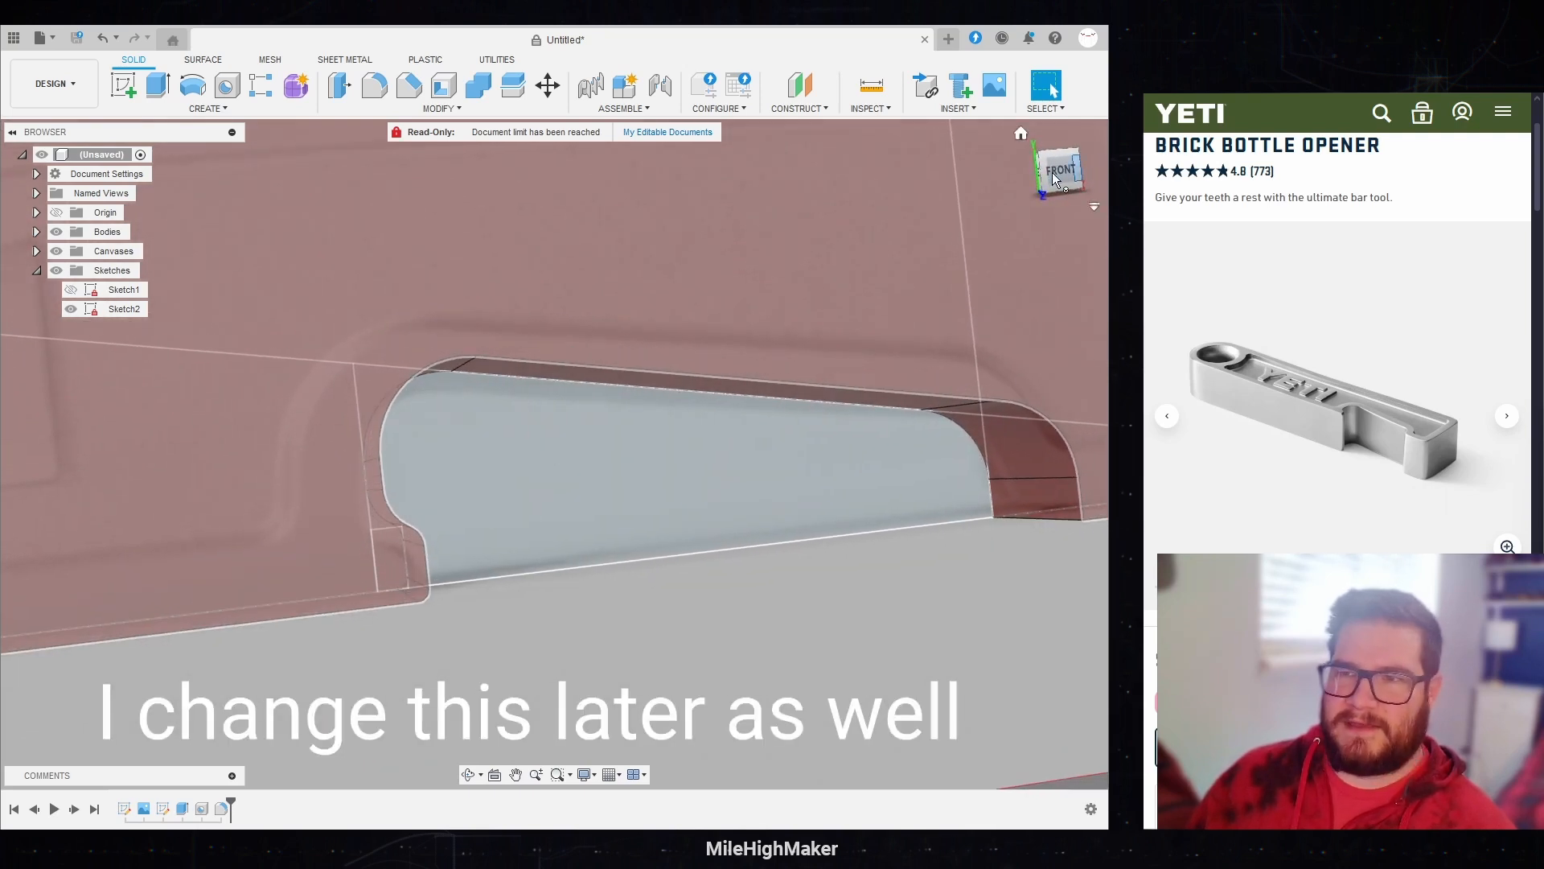
pyautogui.click(1055, 172)
pyautogui.scroll(3, 682, 476)
pyautogui.keyDown('shift'); pyautogui.moveTo(693, 518); pyautogui.dragTo(611, 609, button='middle'); pyautogui.keyUp('shift')
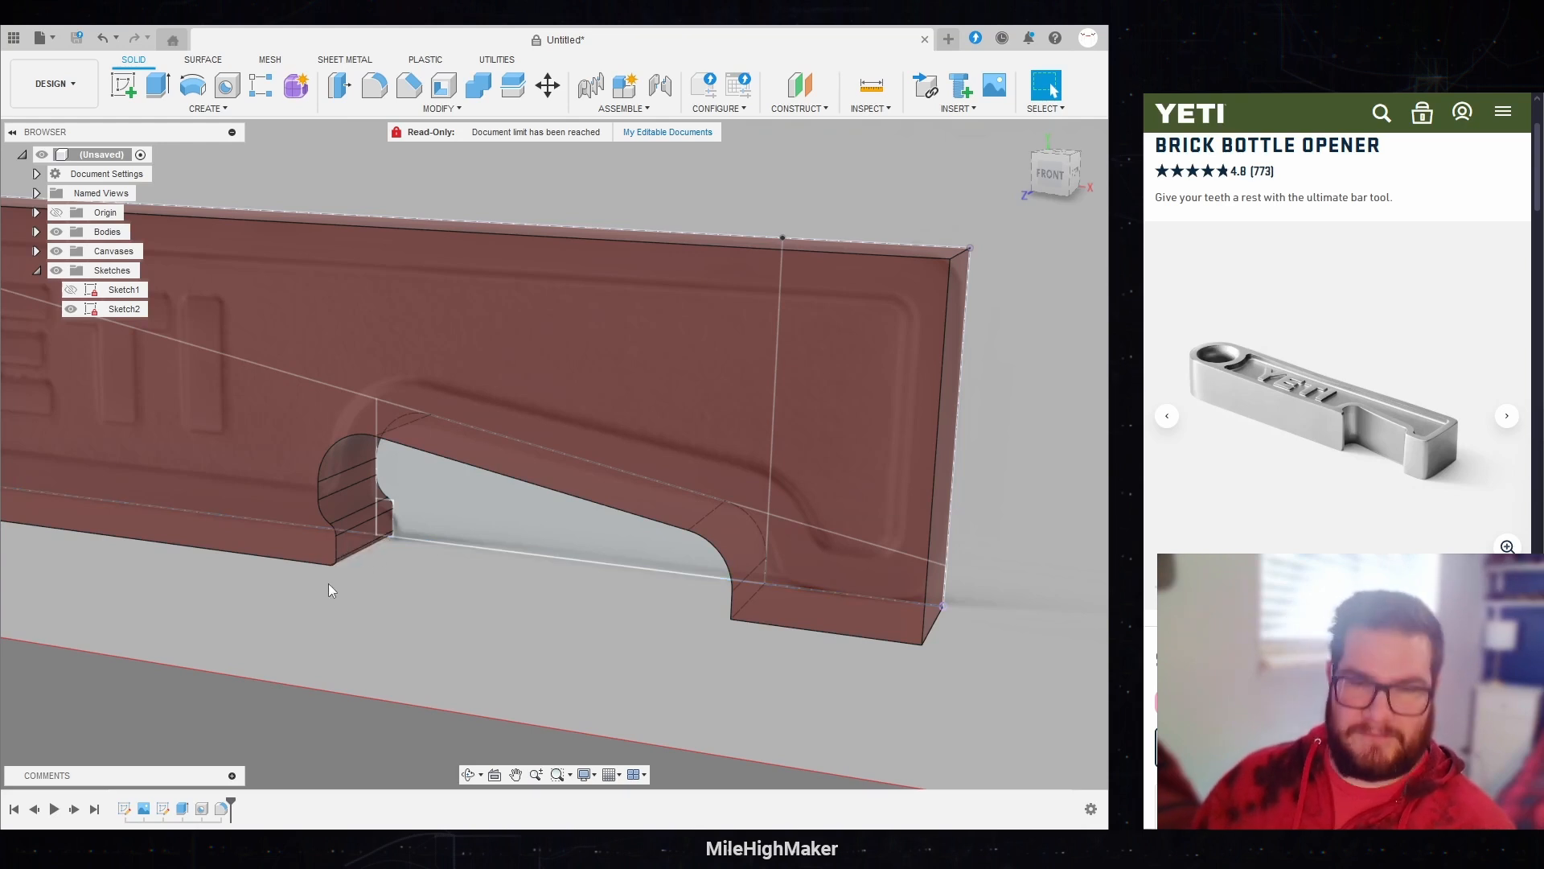
# Step: Edit the fillet feature and add the end block's lower edge beside the opening to the 2 mm set
pyautogui.doubleClick(168, 810)
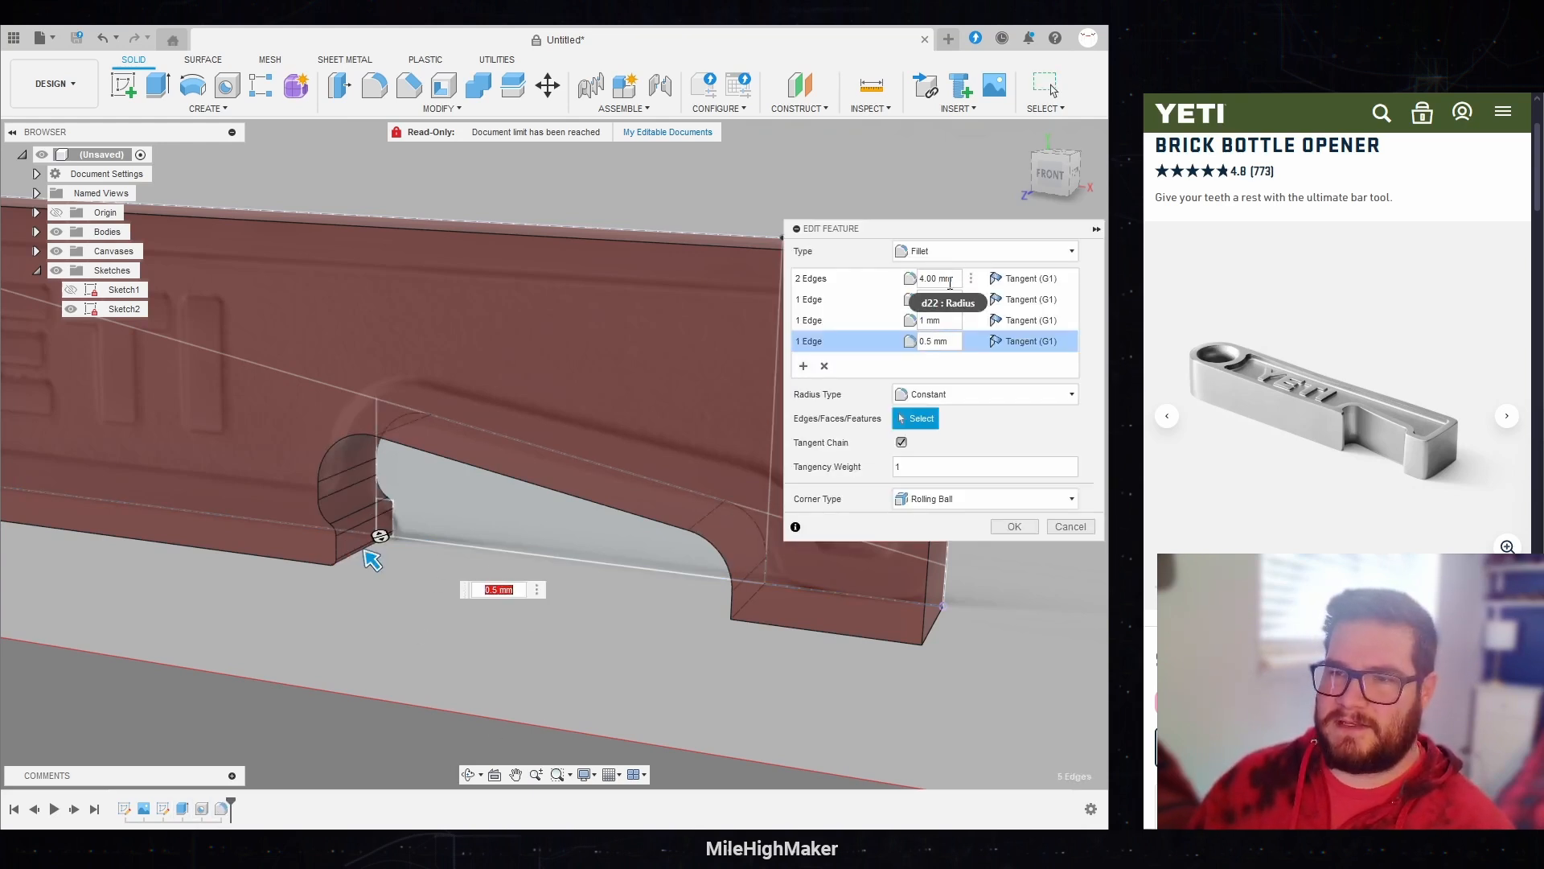
pyautogui.keyDown('shift'); pyautogui.moveTo(445, 615); pyautogui.dragTo(612, 559, button='middle'); pyautogui.keyUp('shift')
pyautogui.moveTo(637, 505); pyautogui.dragTo(527, 496, button='middle')
pyautogui.click(804, 300)
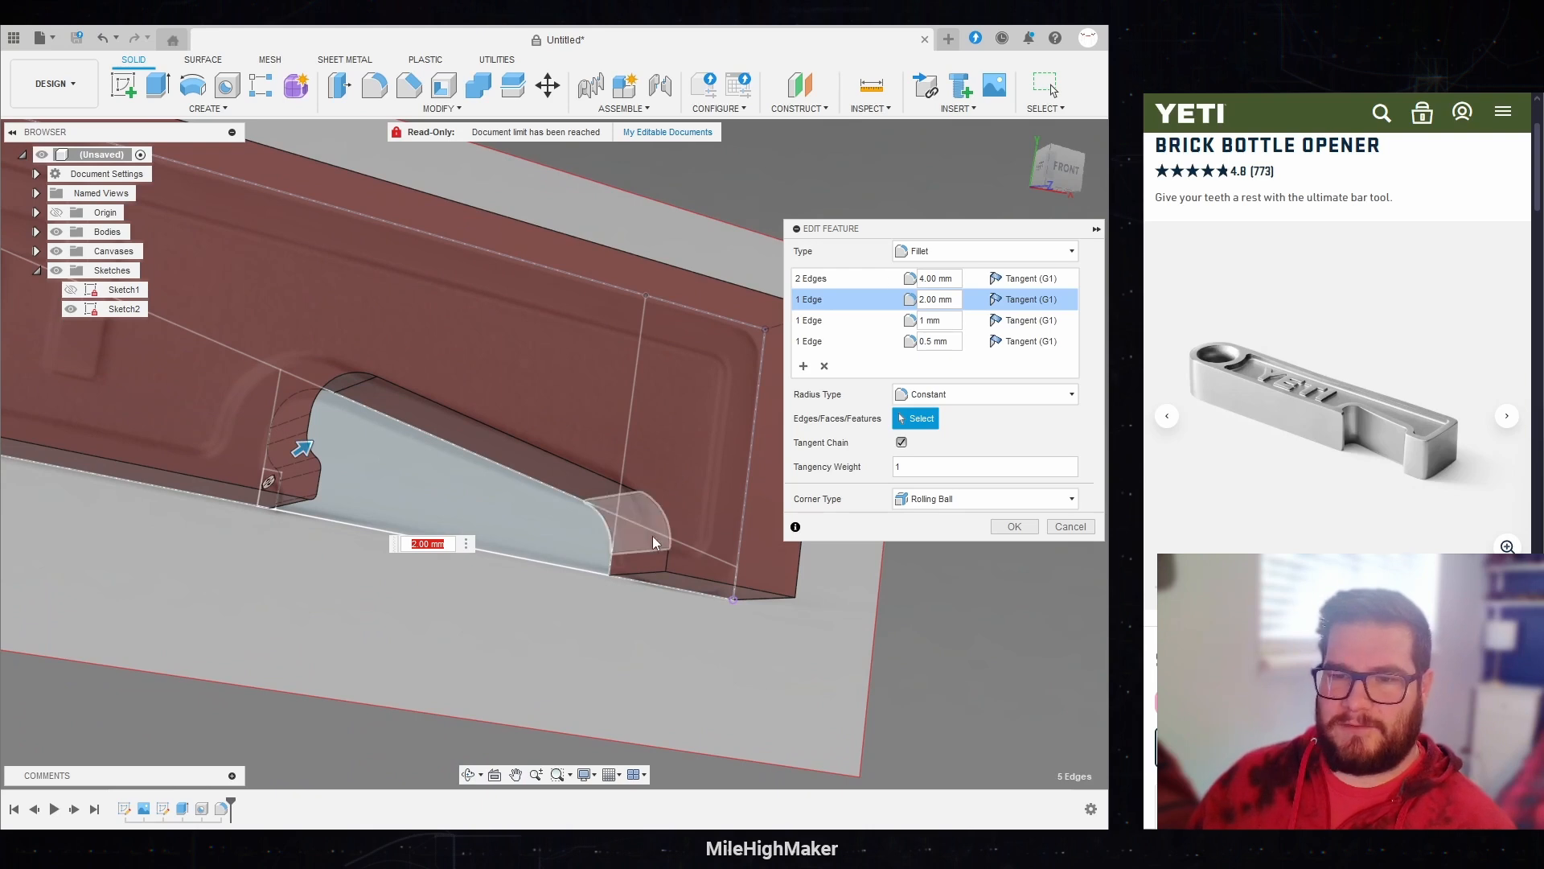
pyautogui.click(625, 573)
pyautogui.click(634, 576)
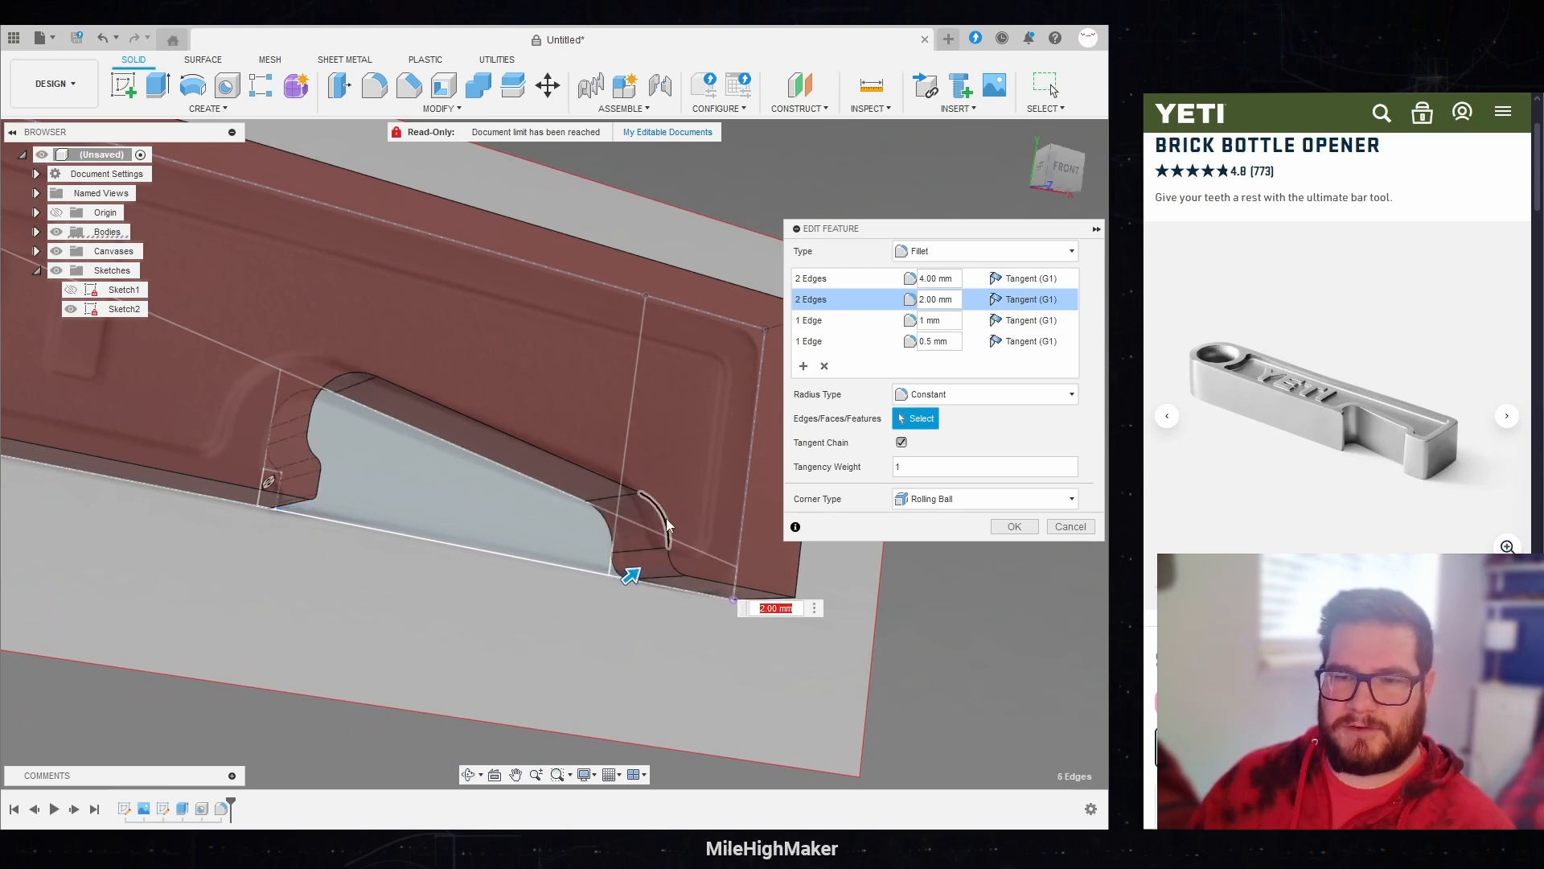
# Step: Add the upper and lower corner edges at the opener's outer end to the 2 mm set and confirm the fillet changes
pyautogui.keyDown('shift'); pyautogui.moveTo(550, 562); pyautogui.dragTo(629, 435, button='middle'); pyautogui.keyUp('shift')
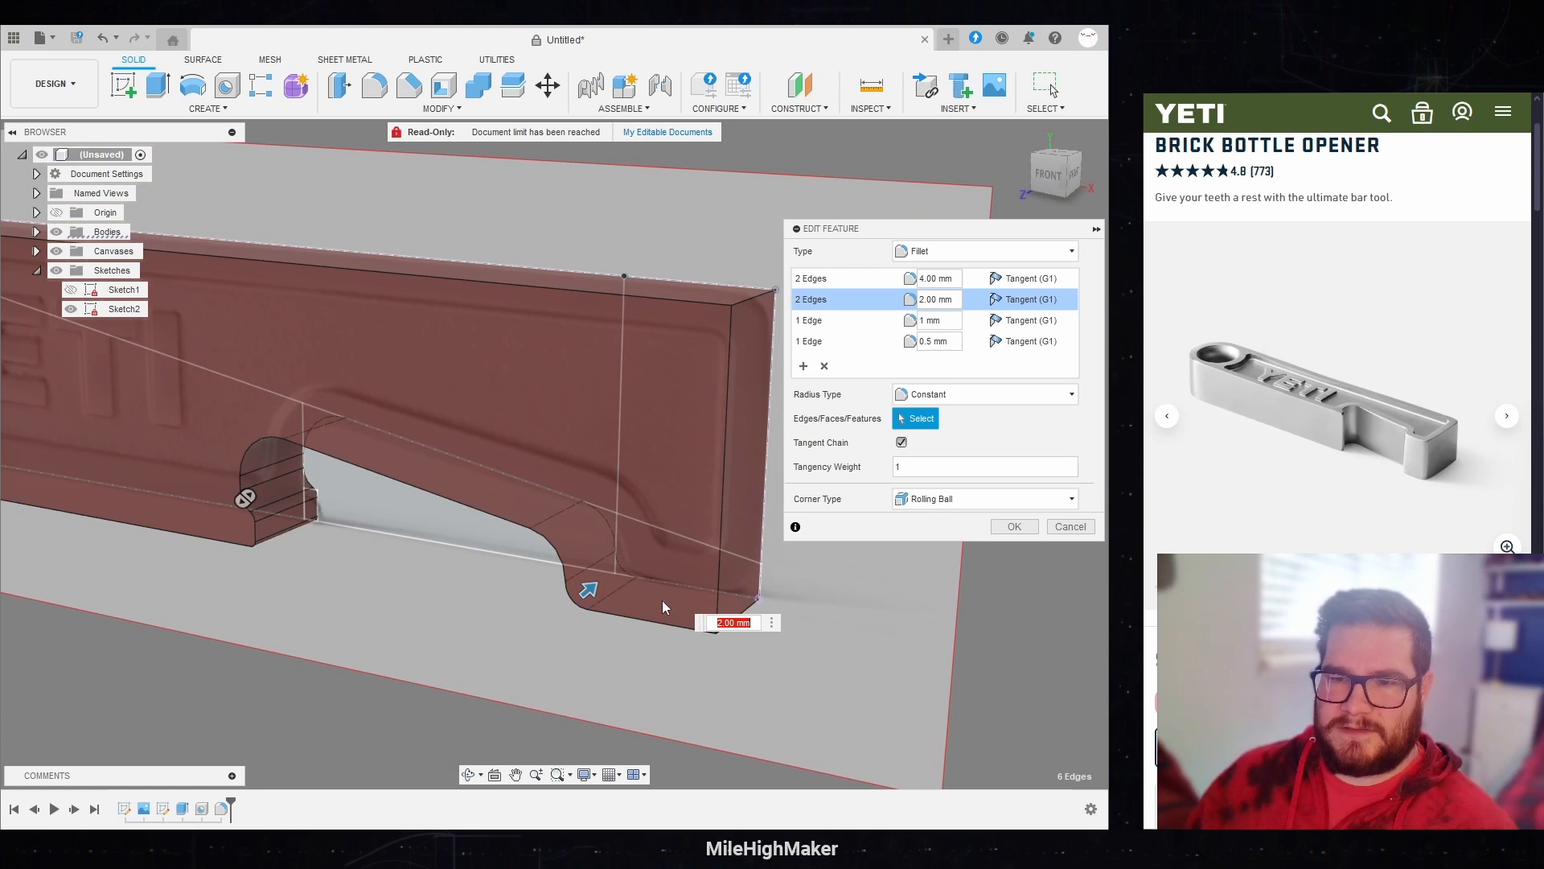
pyautogui.click(753, 611)
pyautogui.click(753, 302)
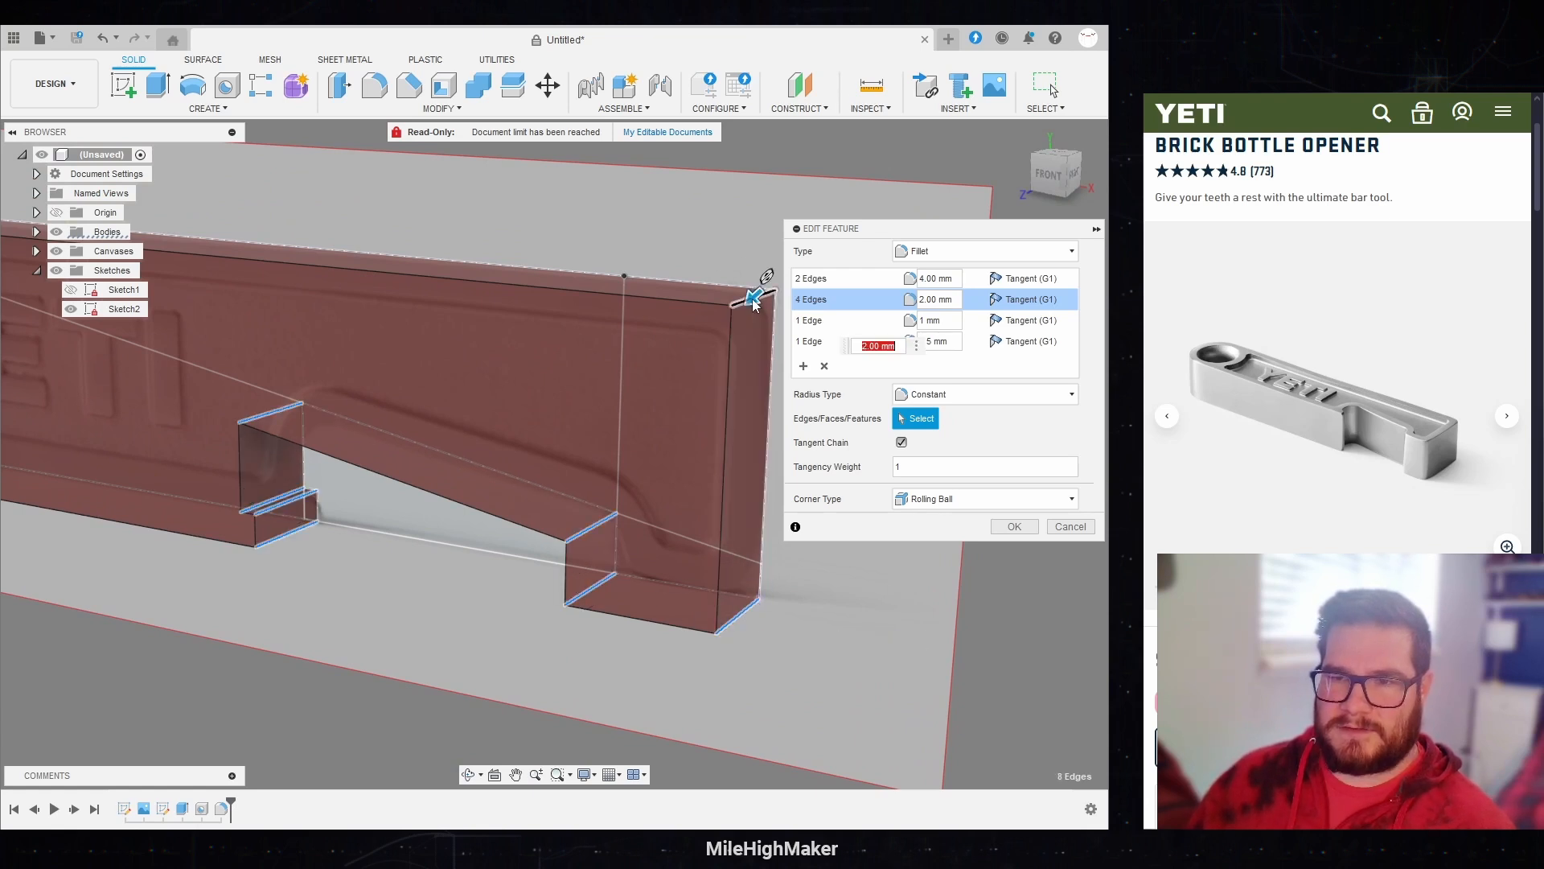
pyautogui.keyDown('shift'); pyautogui.moveTo(753, 303); pyautogui.dragTo(758, 380, button='middle'); pyautogui.keyUp('shift')
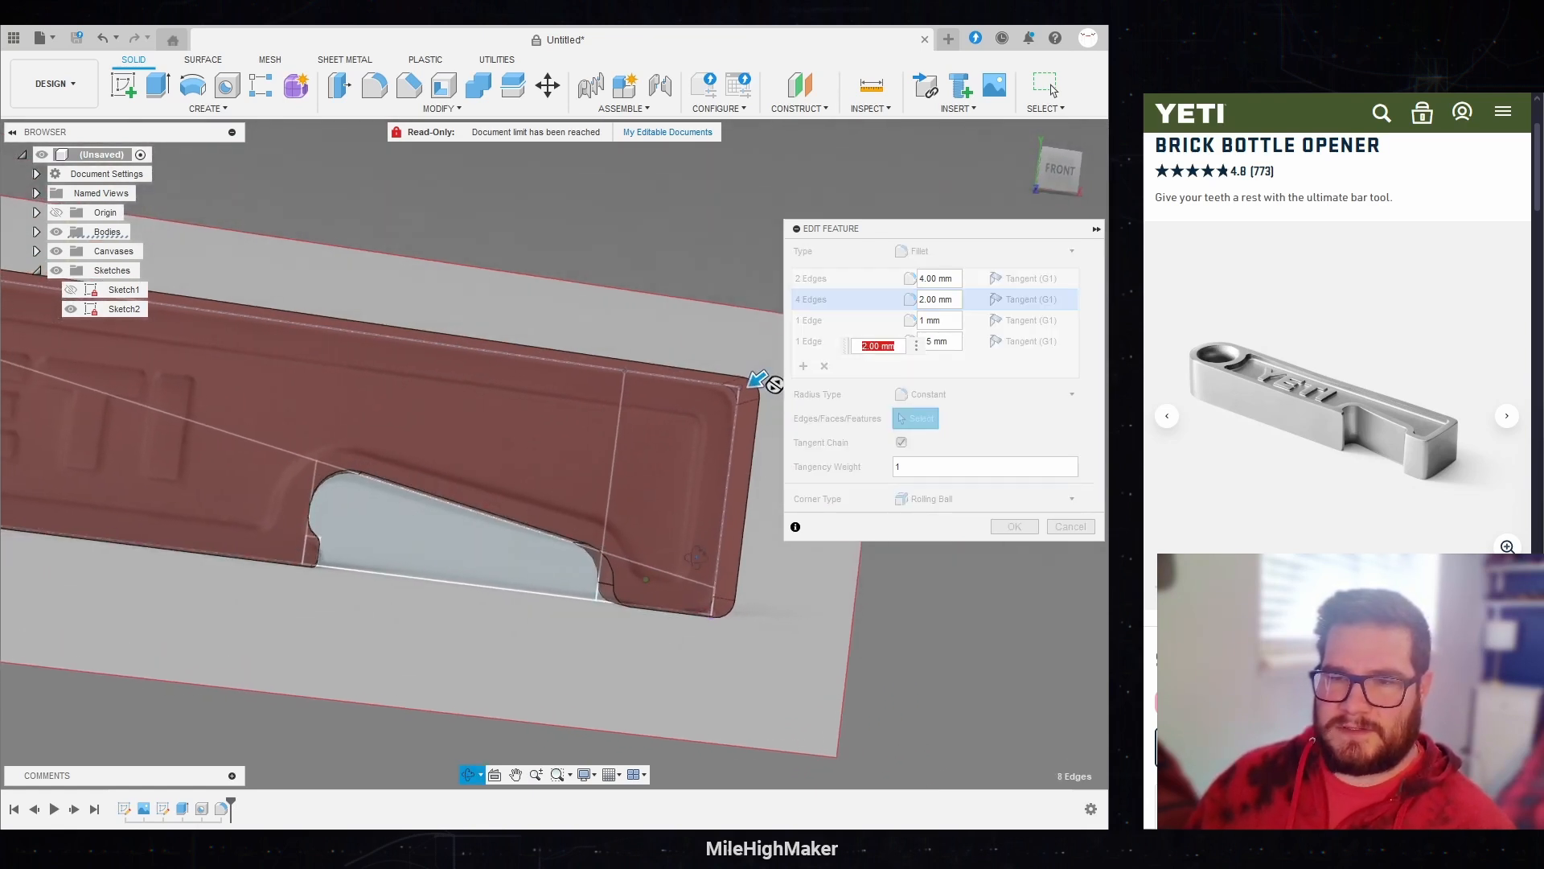
pyautogui.keyDown('shift'); pyautogui.moveTo(696, 556); pyautogui.dragTo(707, 567, button='middle'); pyautogui.keyUp('shift')
pyautogui.scroll(-3, 788, 634)
pyautogui.scroll(-2, 306, 467)
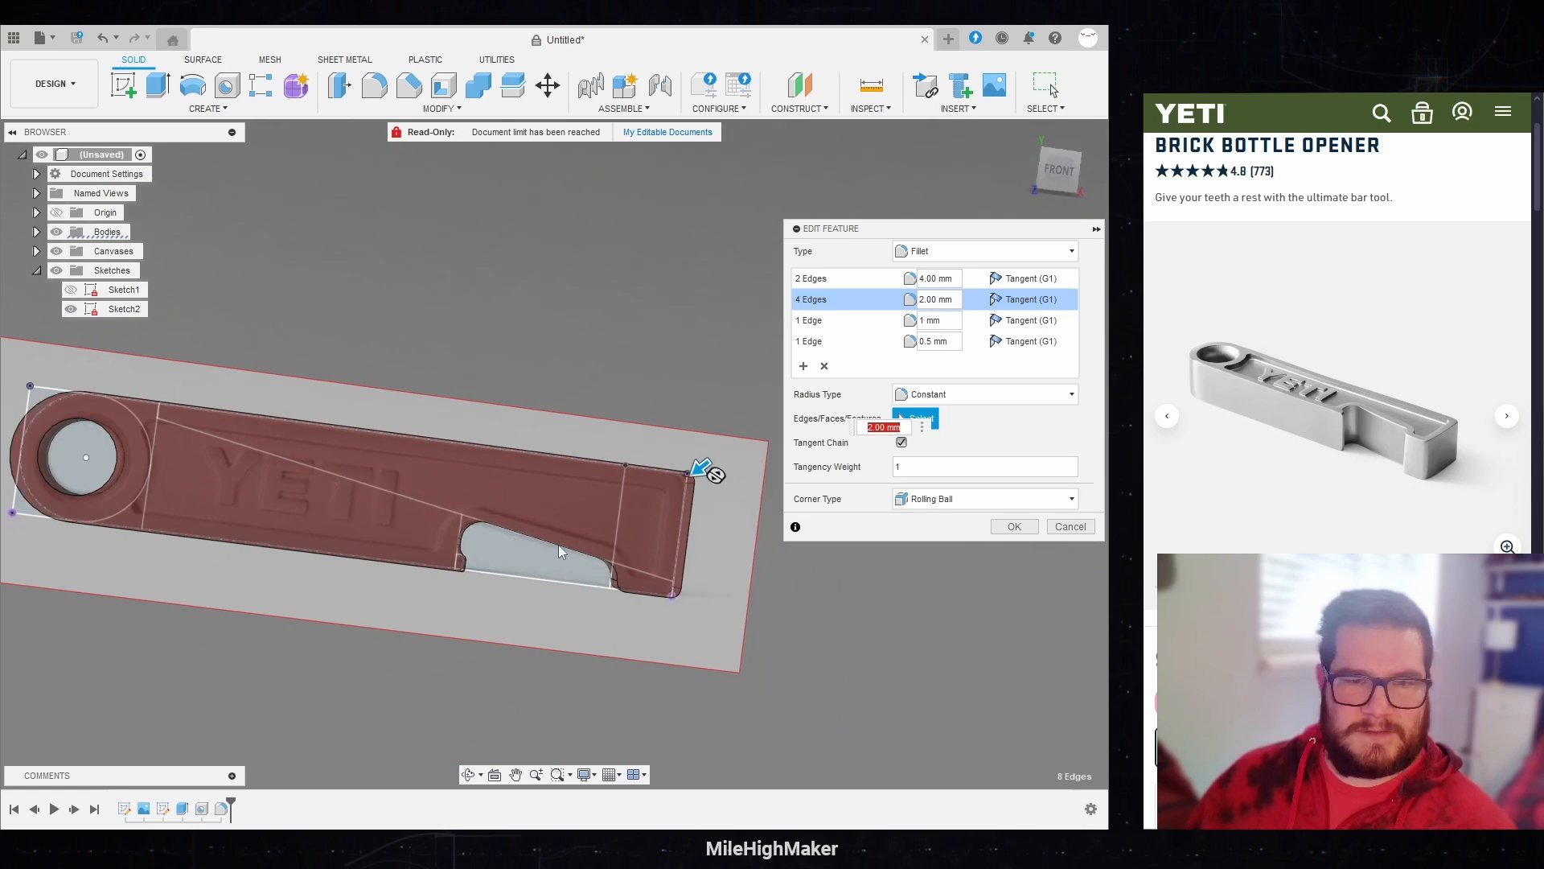
pyautogui.click(1014, 526)
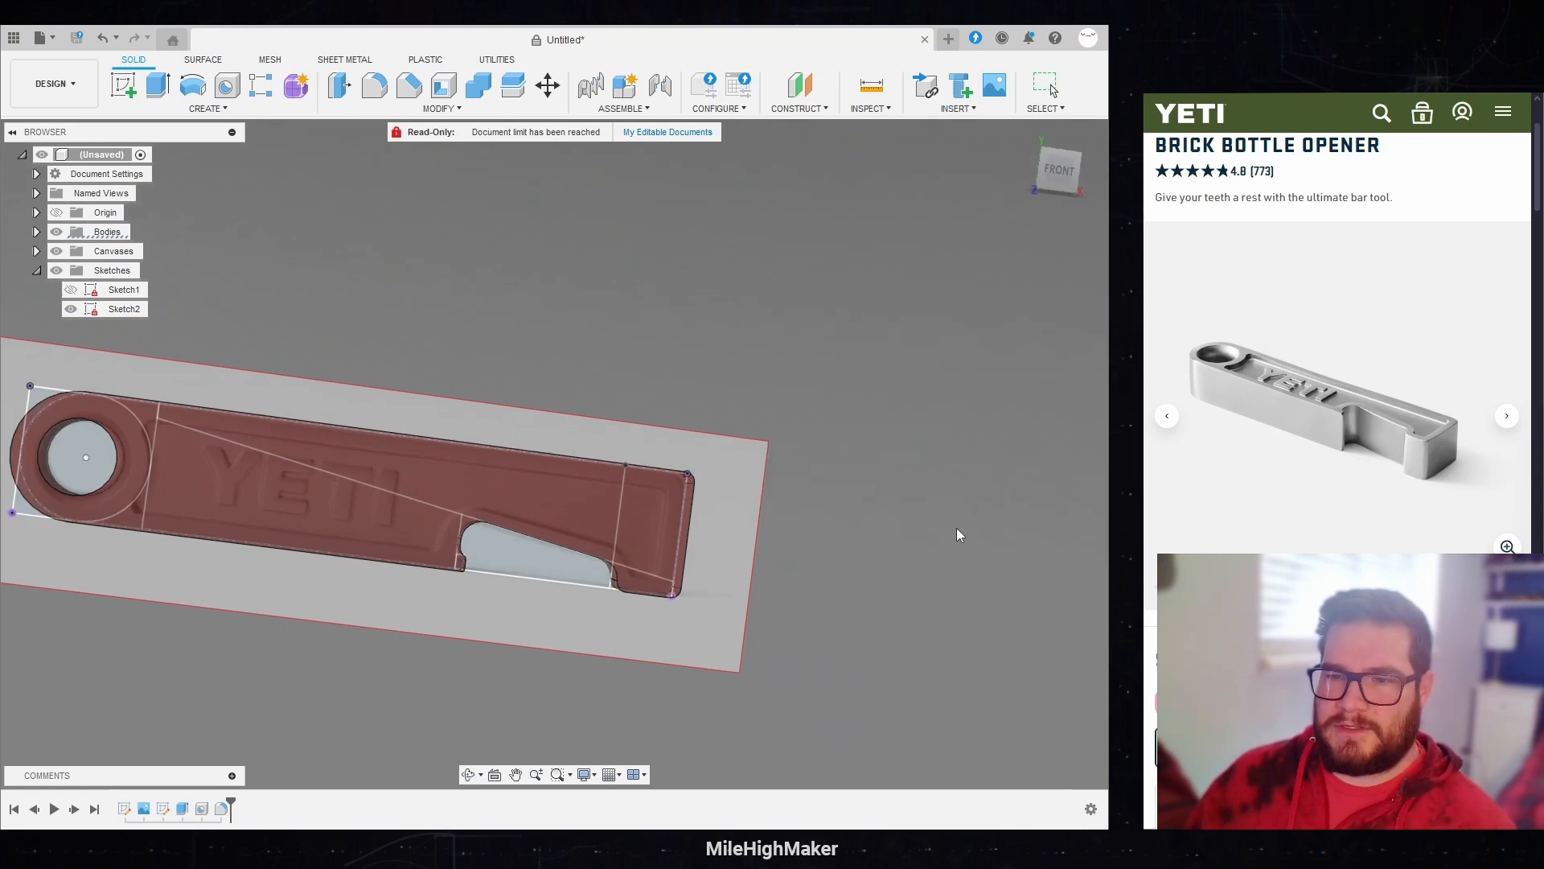
pyautogui.keyDown('shift'); pyautogui.moveTo(949, 529); pyautogui.dragTo(800, 583, button='middle'); pyautogui.keyUp('shift')
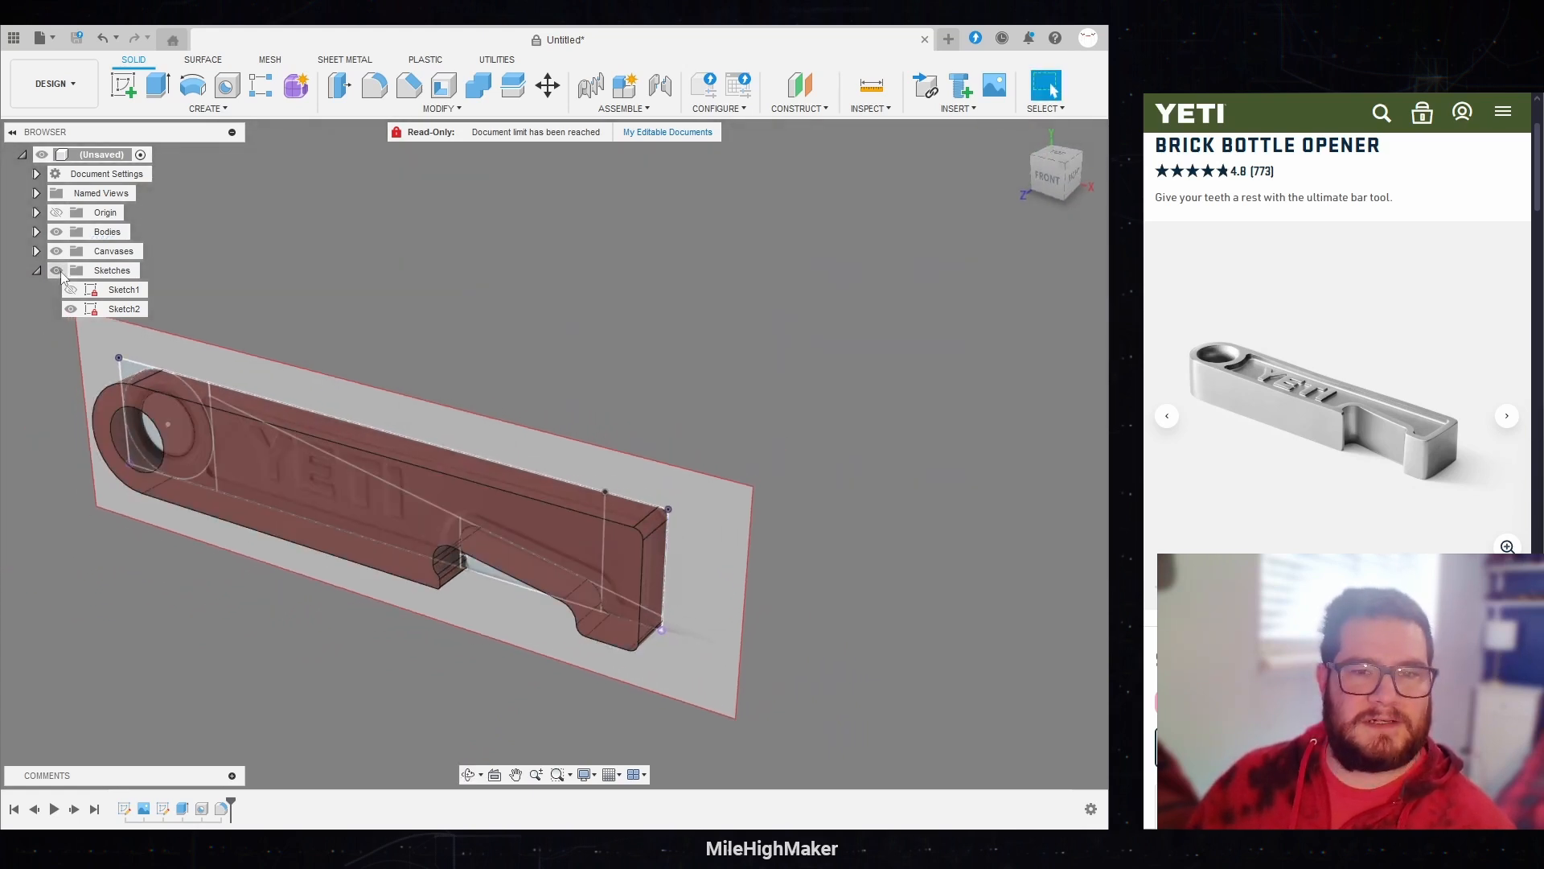
# Step: Hide all sketches and the reference canvas so only the opener body is displayed
pyautogui.click(56, 270)
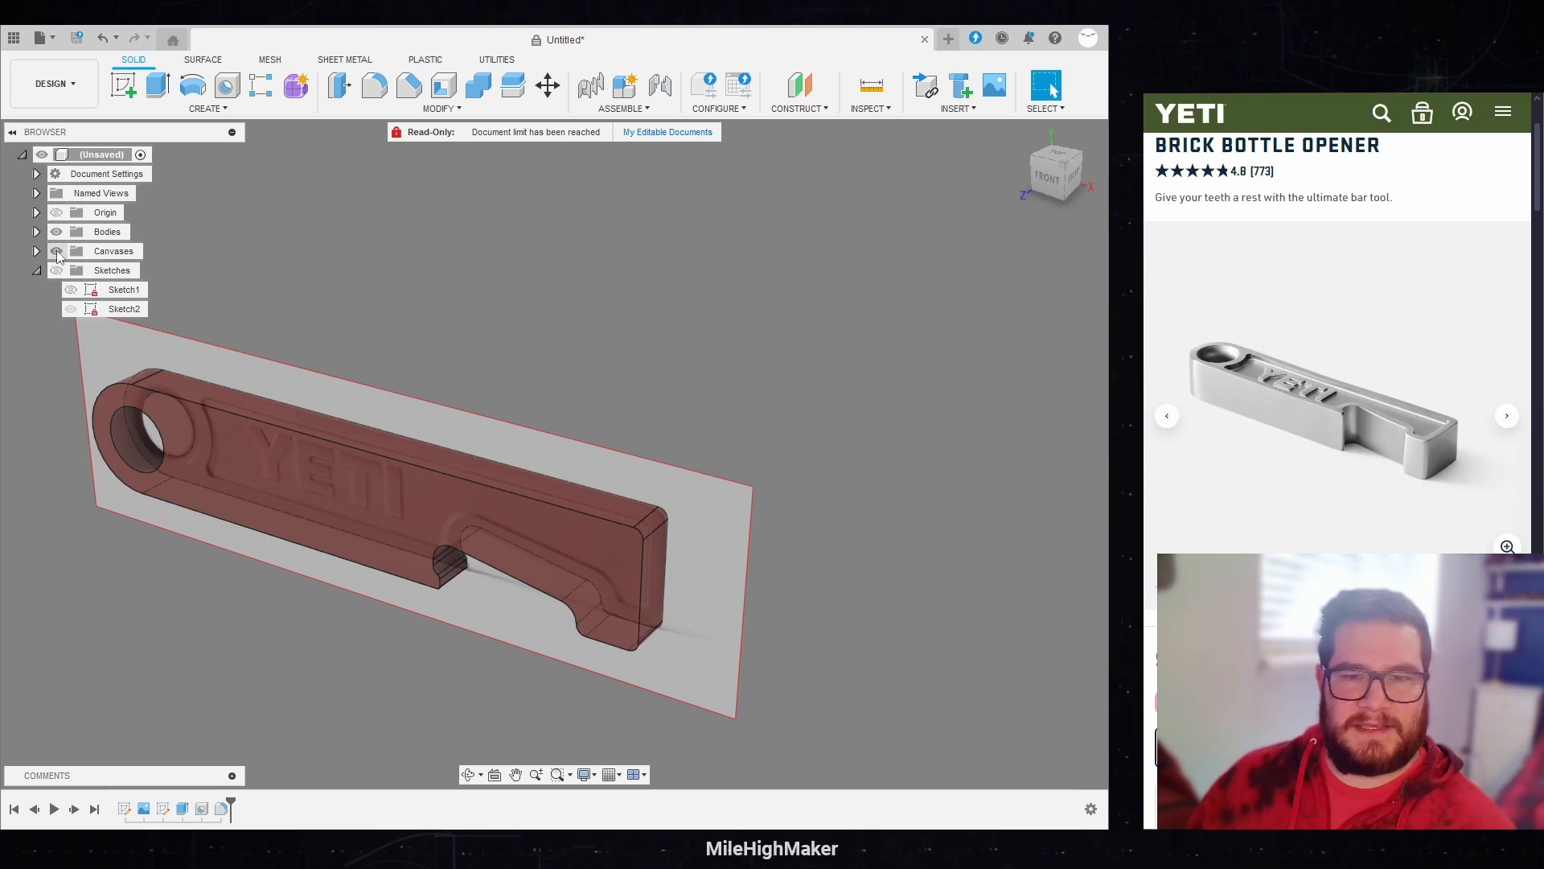
pyautogui.click(57, 252)
pyautogui.scroll(-2, 293, 456)
pyautogui.scroll(4, 288, 461)
pyautogui.keyDown('shift'); pyautogui.moveTo(288, 460); pyautogui.dragTo(439, 458, button='middle'); pyautogui.keyUp('shift')
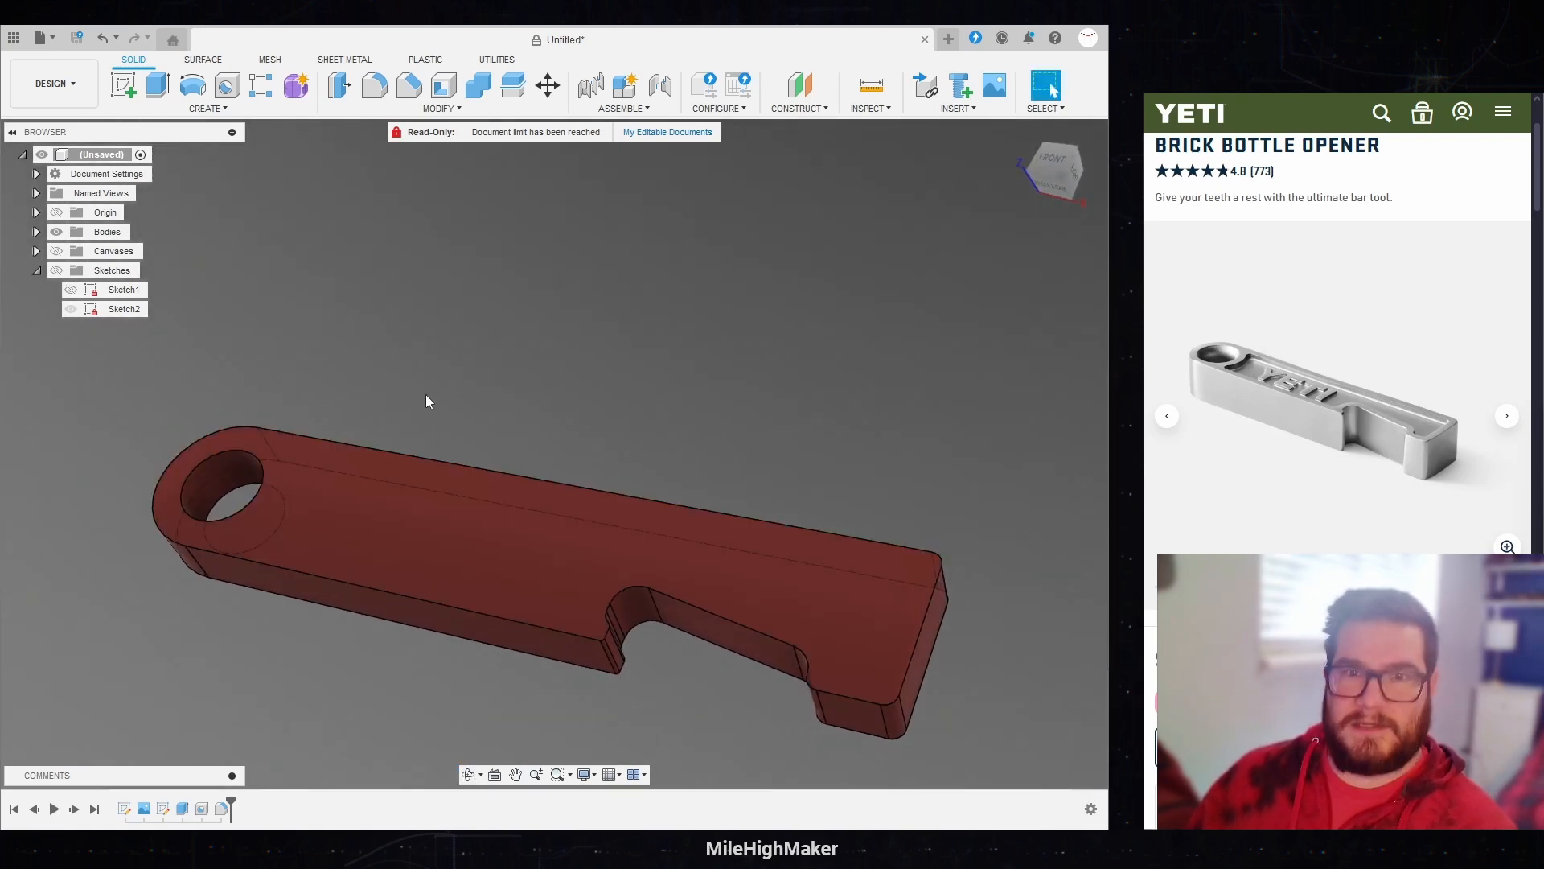
# Step: Shell the opener through its large front face with the inside thickness set to the Edge parameter
pyautogui.click(445, 89)
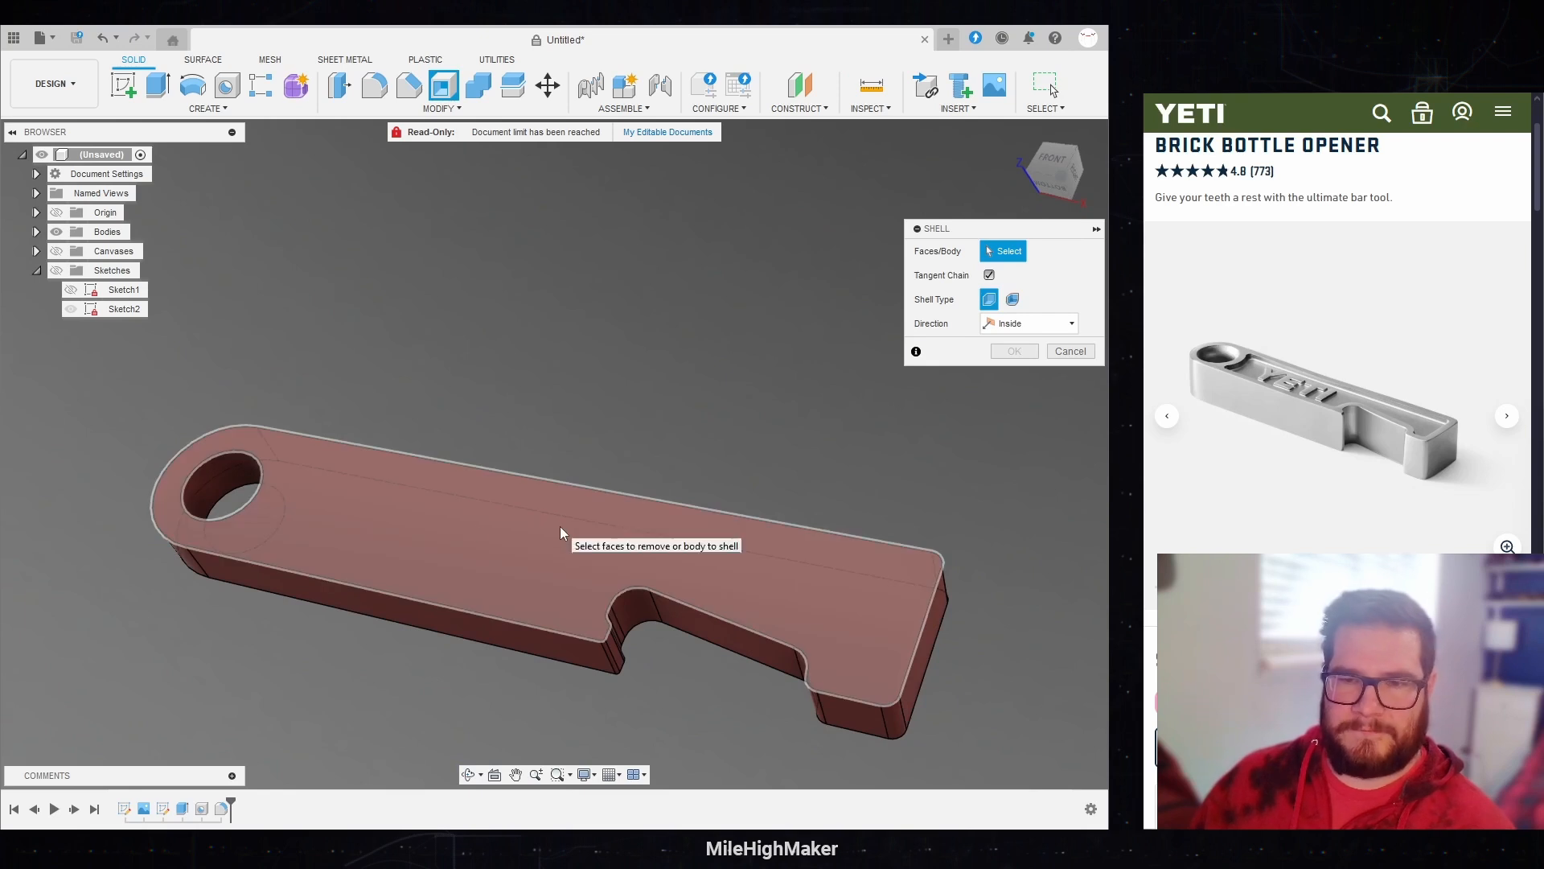
pyautogui.click(560, 526)
pyautogui.write('Edge')
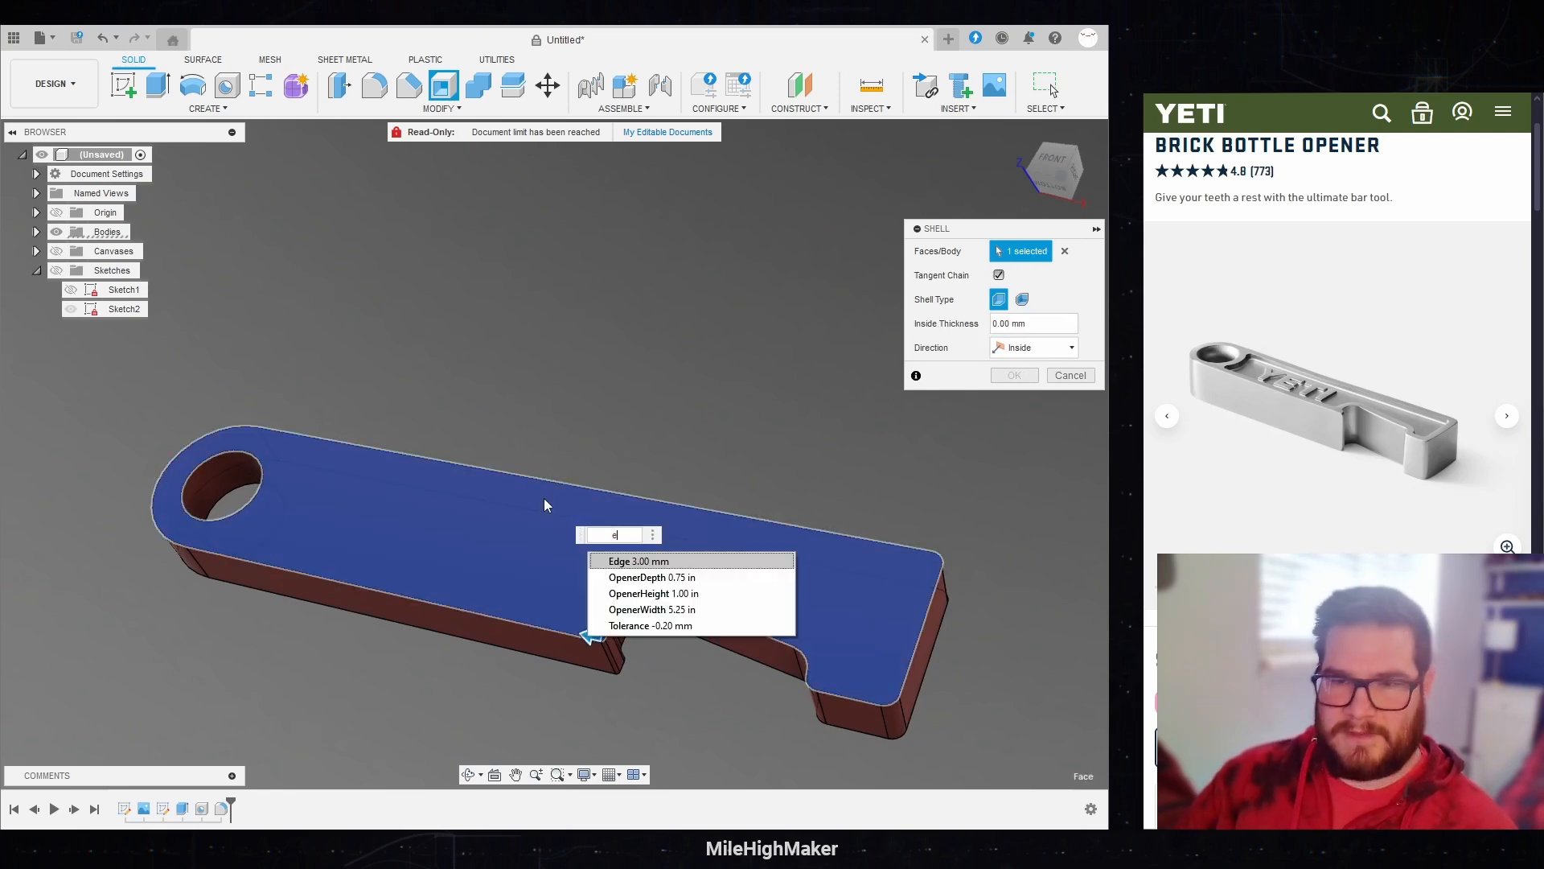
pyautogui.press('Return')
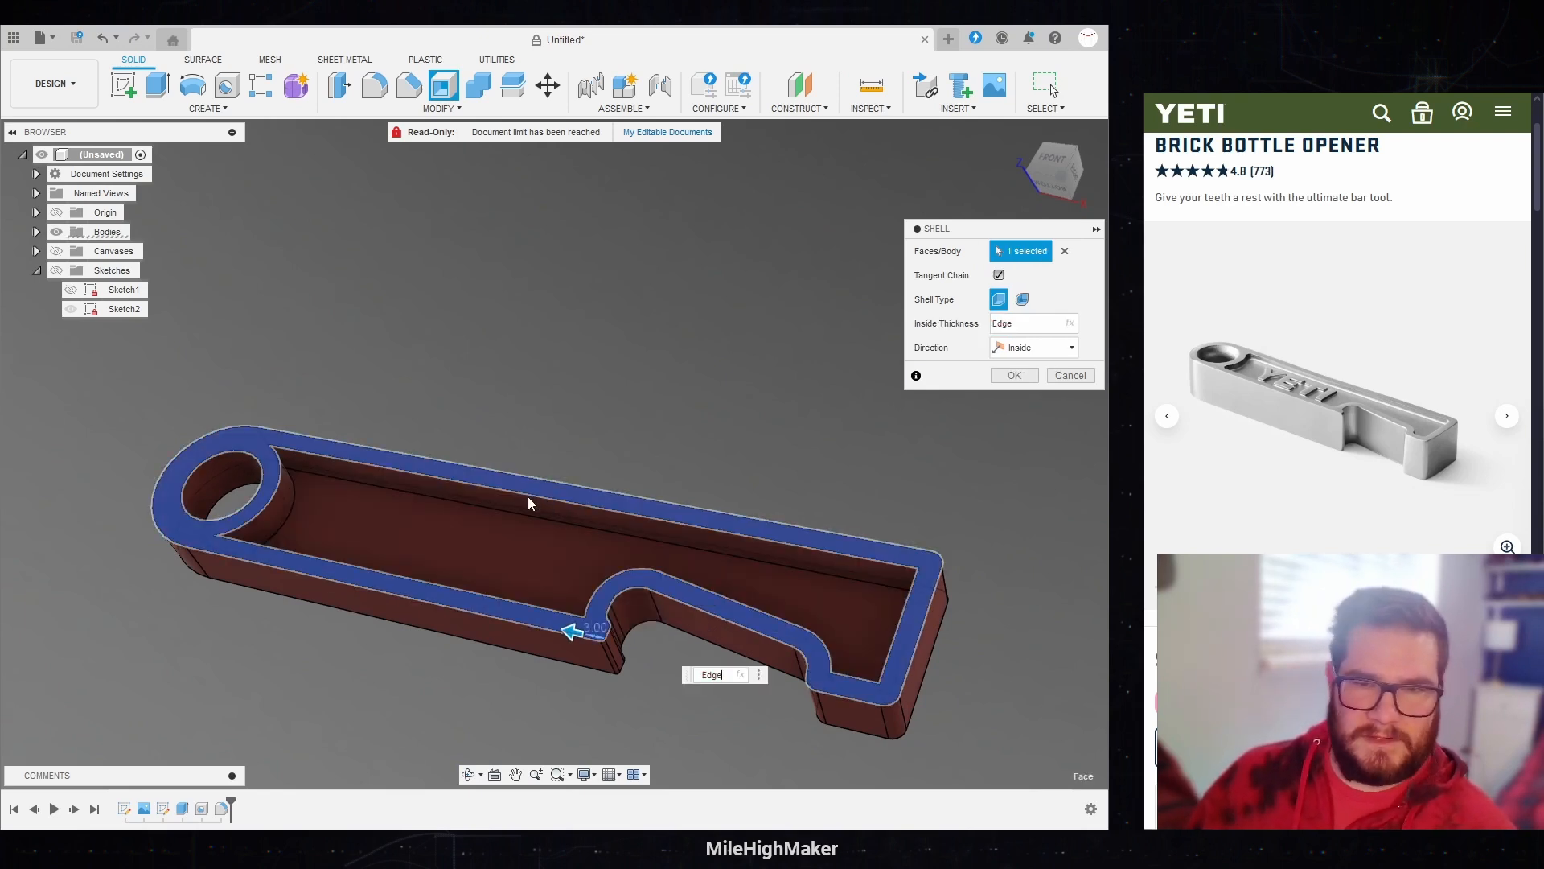
pyautogui.keyDown('shift'); pyautogui.moveTo(528, 499); pyautogui.dragTo(563, 502, button='middle'); pyautogui.keyUp('shift')
pyautogui.keyDown('shift'); pyautogui.moveTo(408, 512); pyautogui.dragTo(483, 505, button='middle'); pyautogui.keyUp('shift')
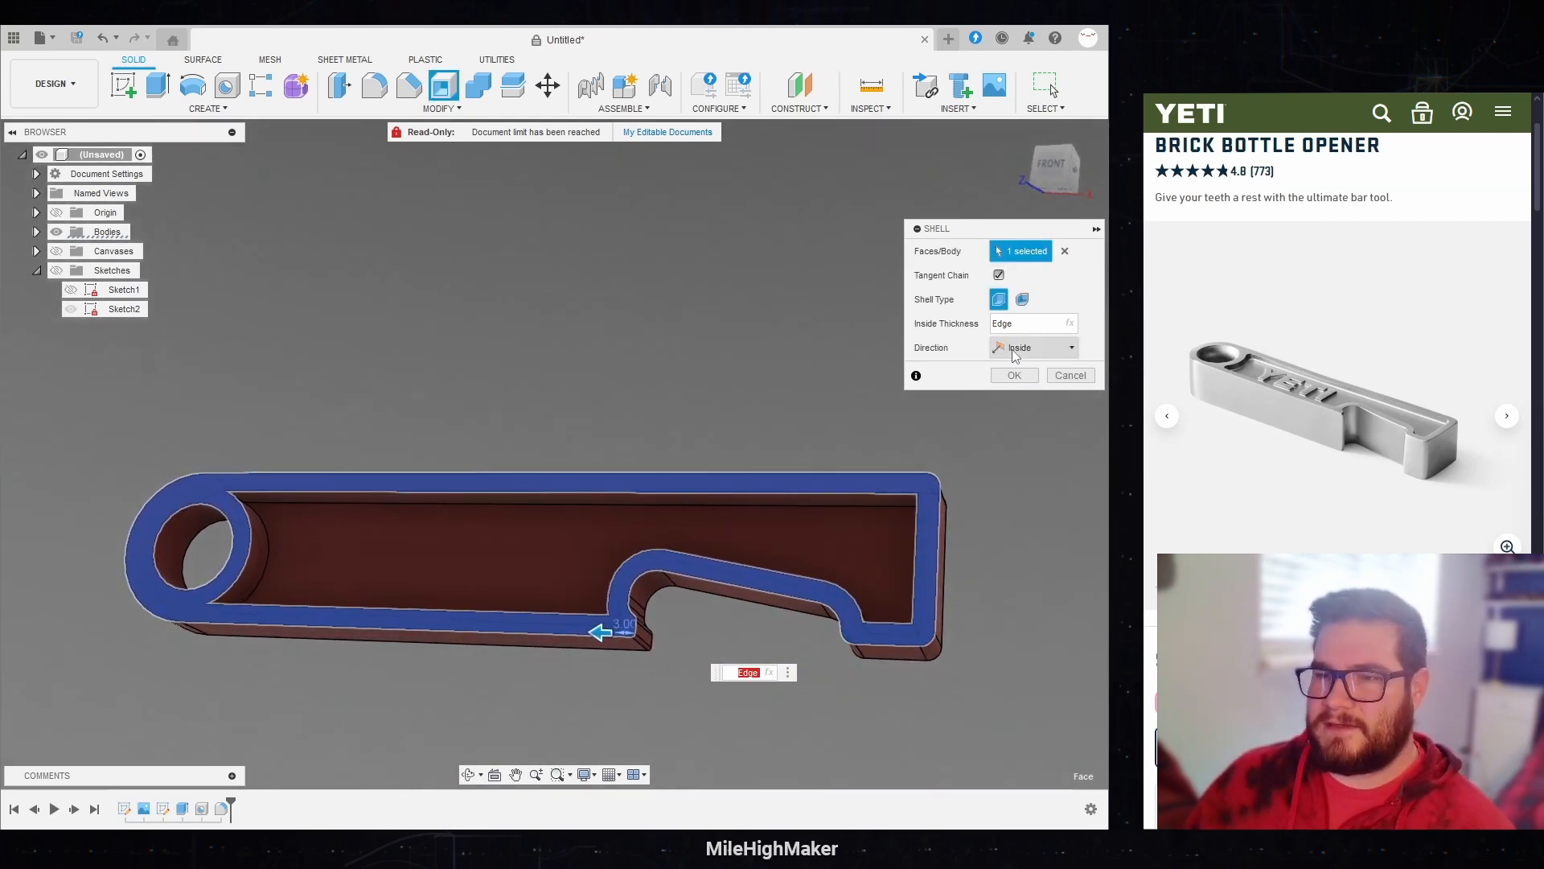
pyautogui.click(1012, 376)
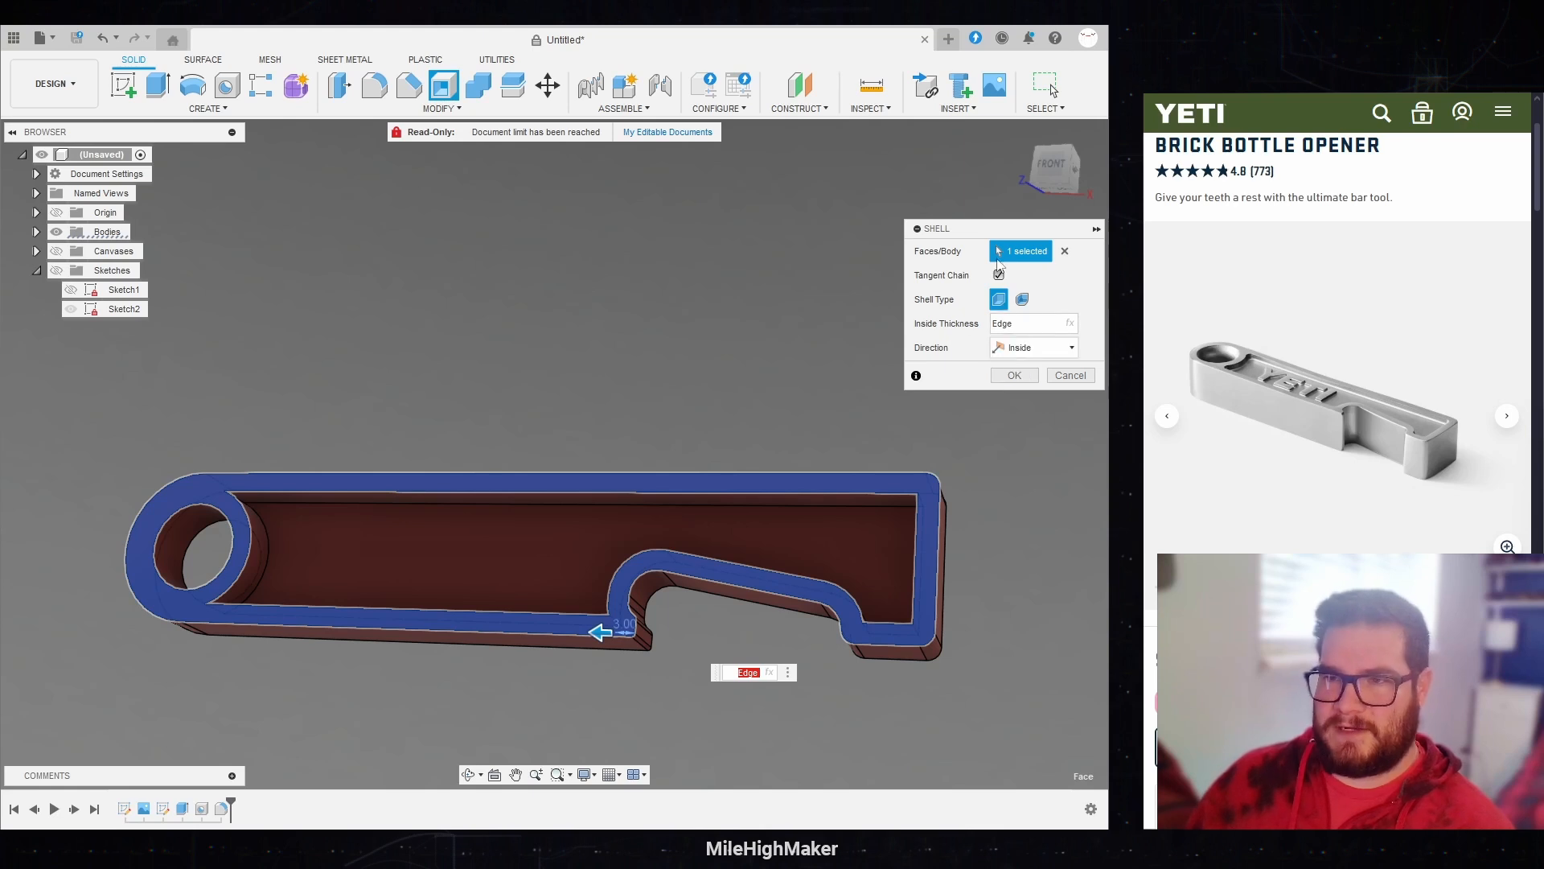
pyautogui.click(1014, 376)
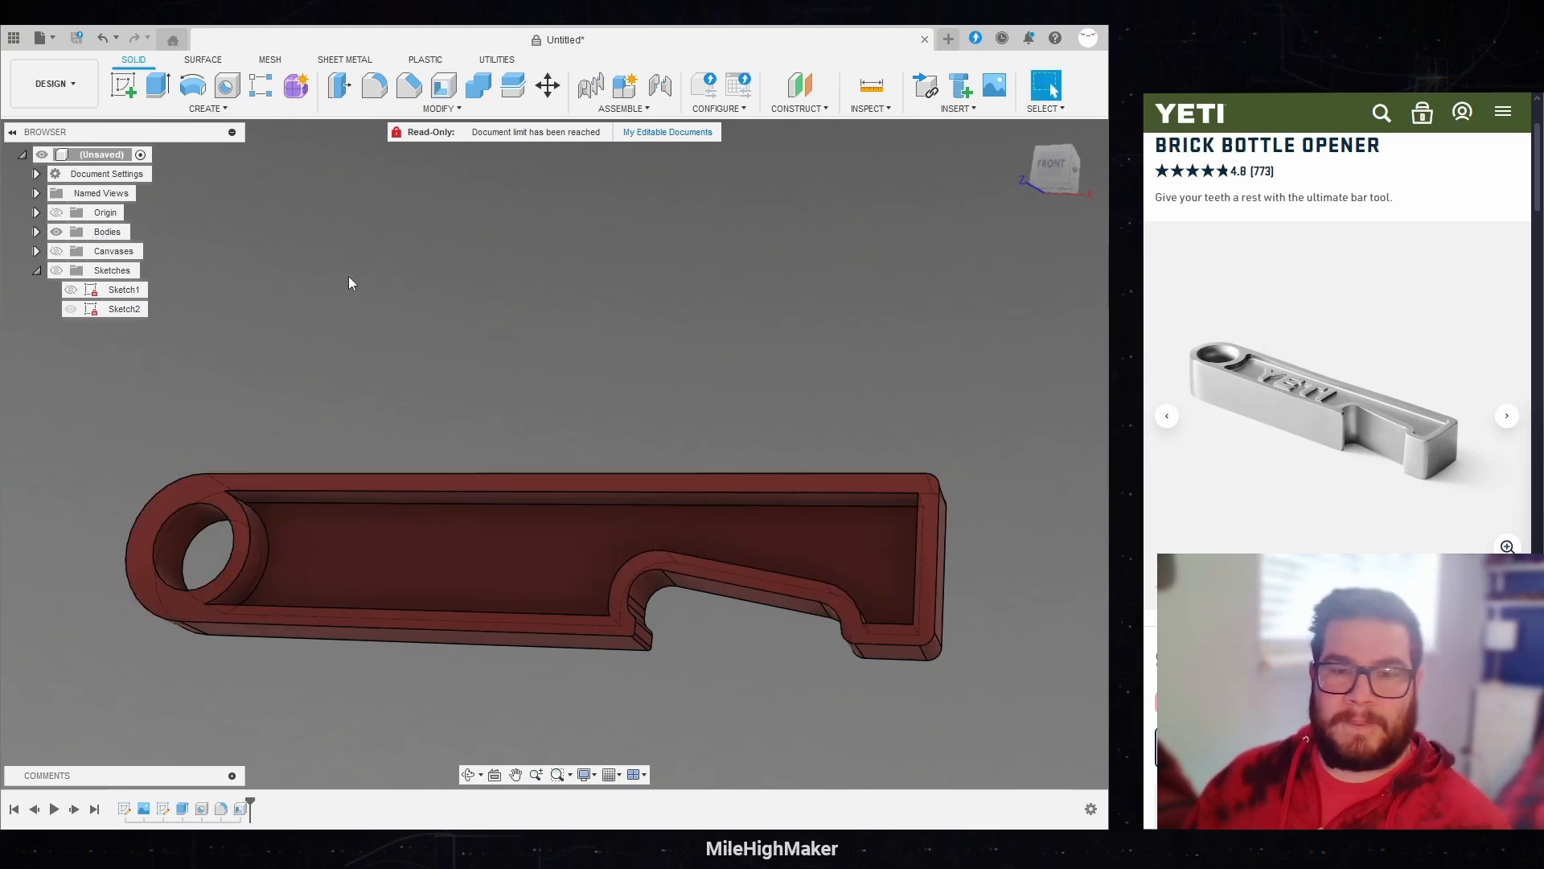
# Step: Extrude the shelled recess's floor to the opener's front face with an offset of -Edge, joined to the body
pyautogui.click(160, 86)
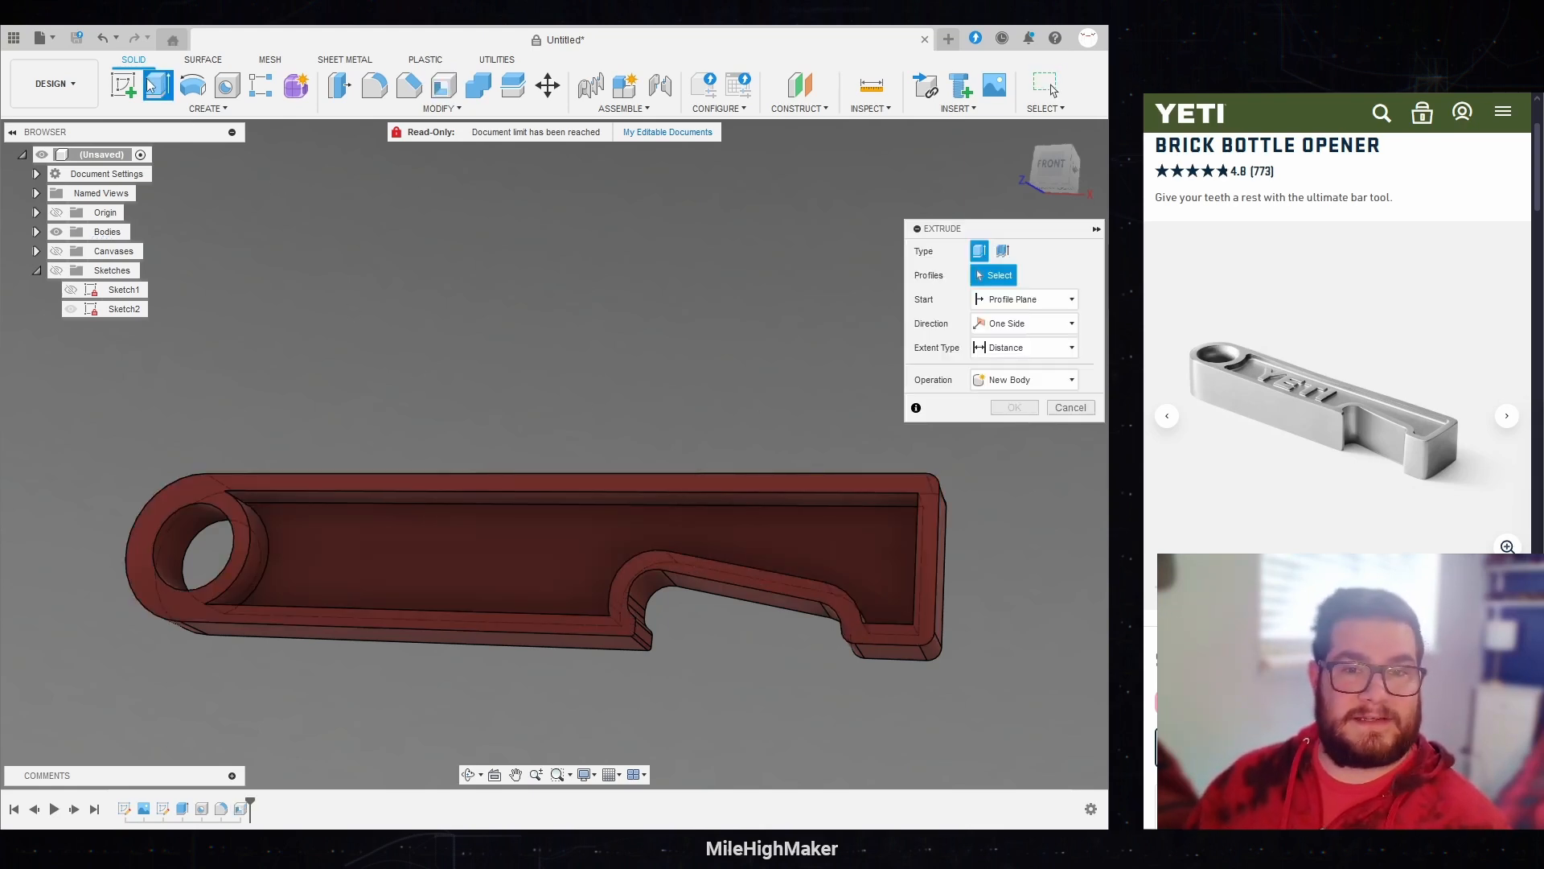
pyautogui.click(361, 546)
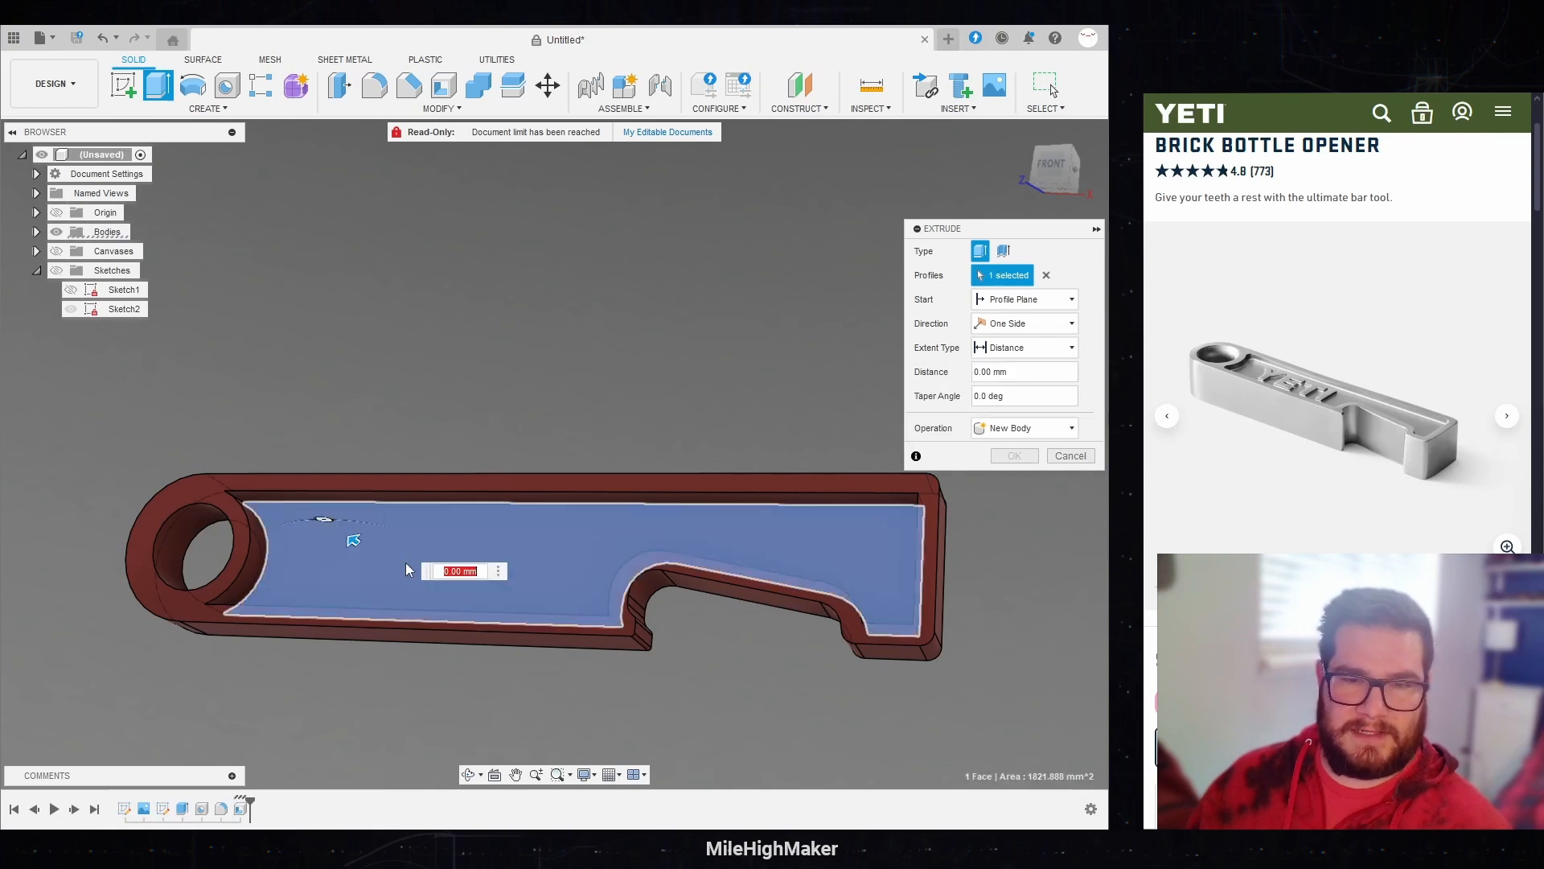
pyautogui.click(1022, 347)
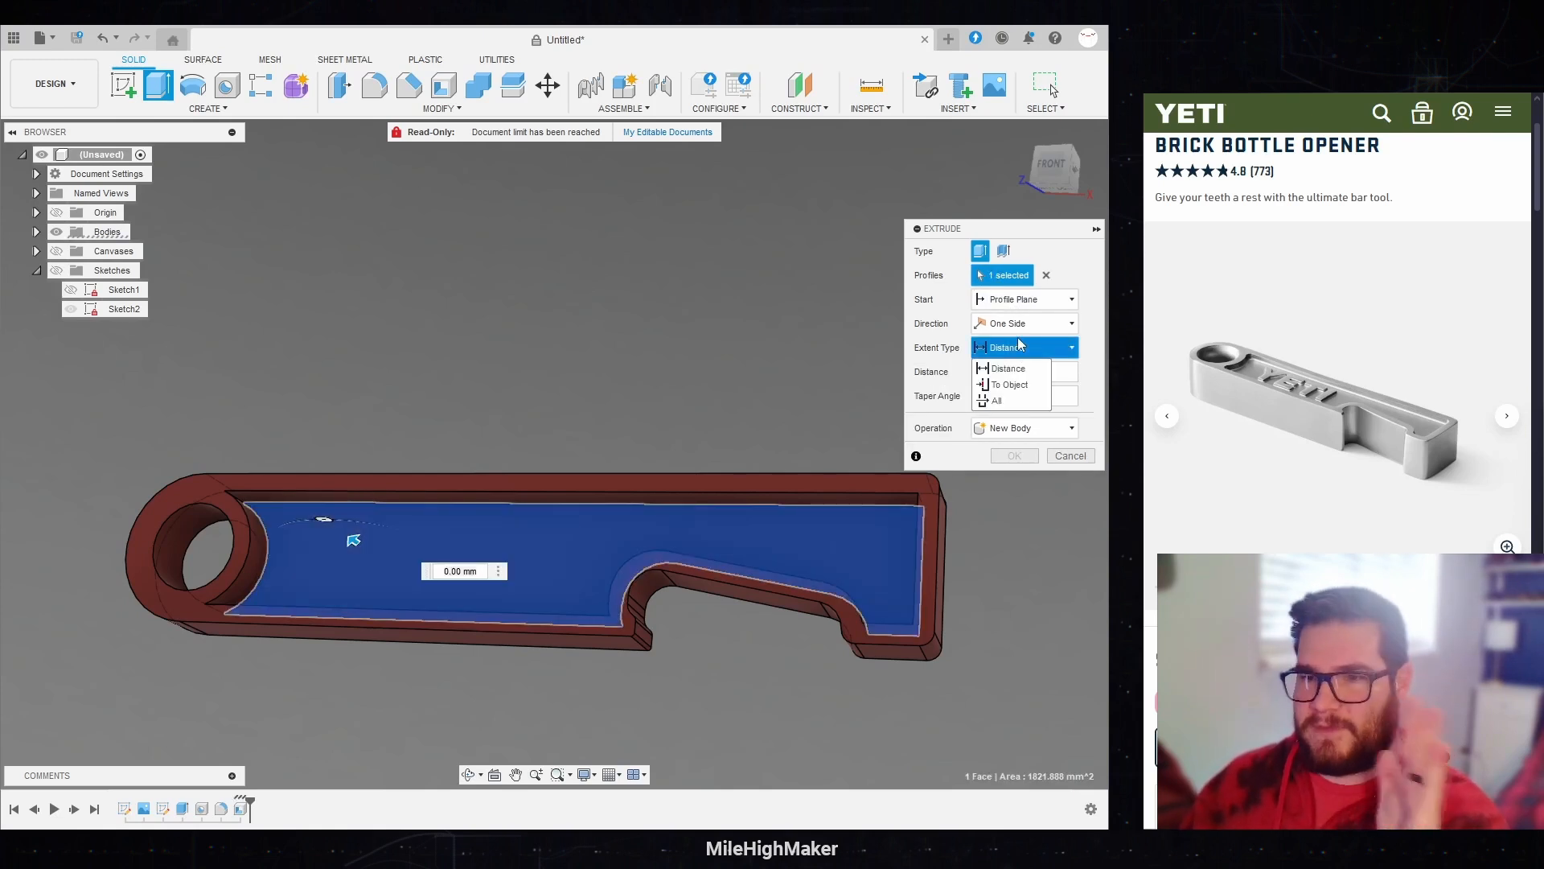
pyautogui.click(1009, 386)
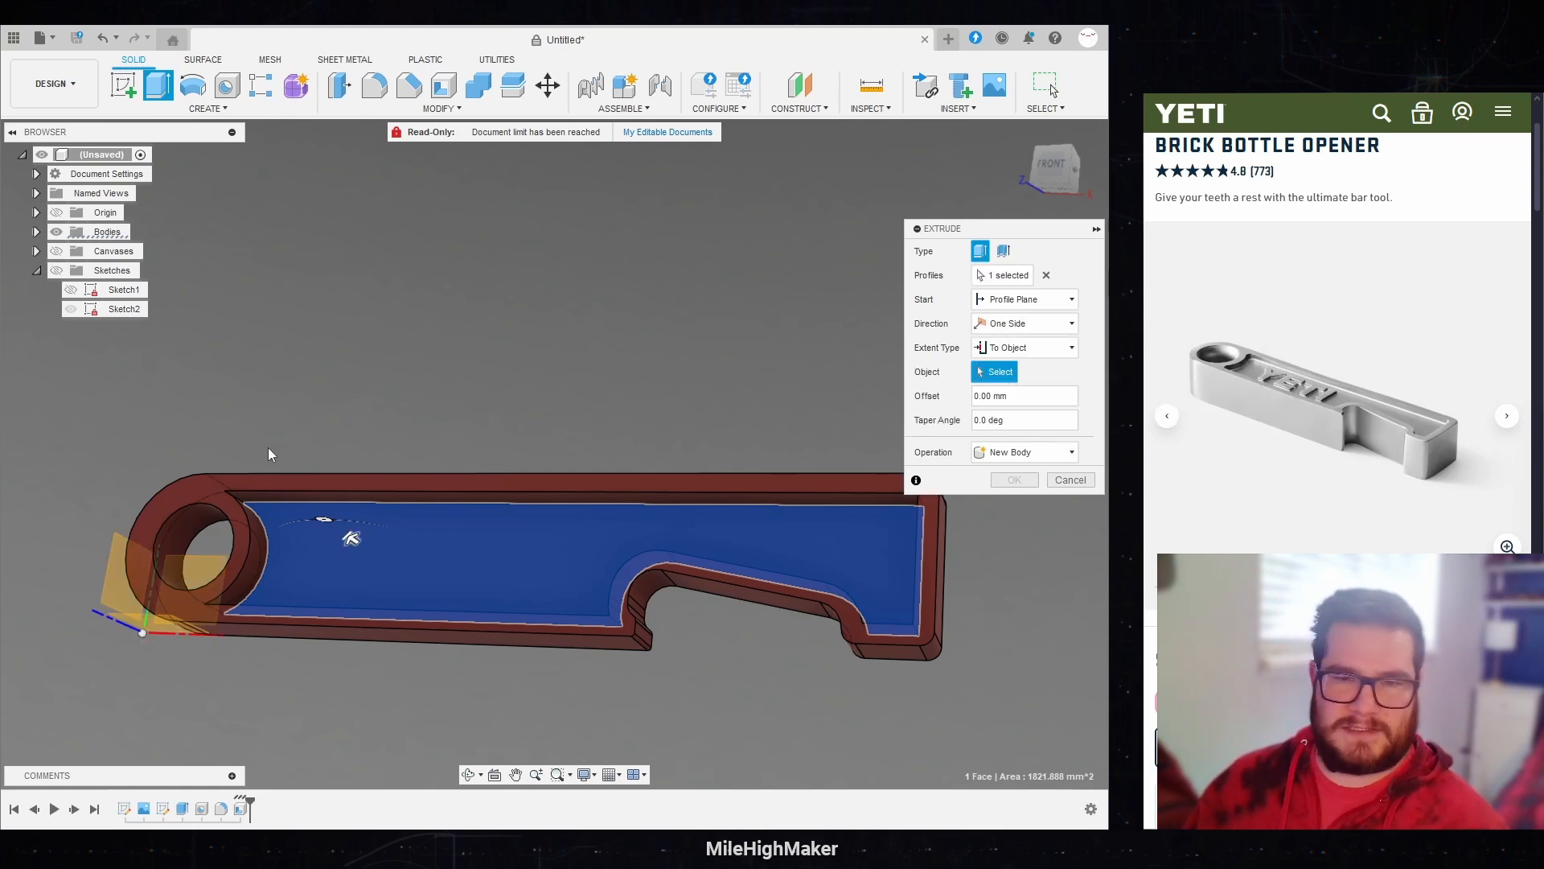
pyautogui.click(212, 485)
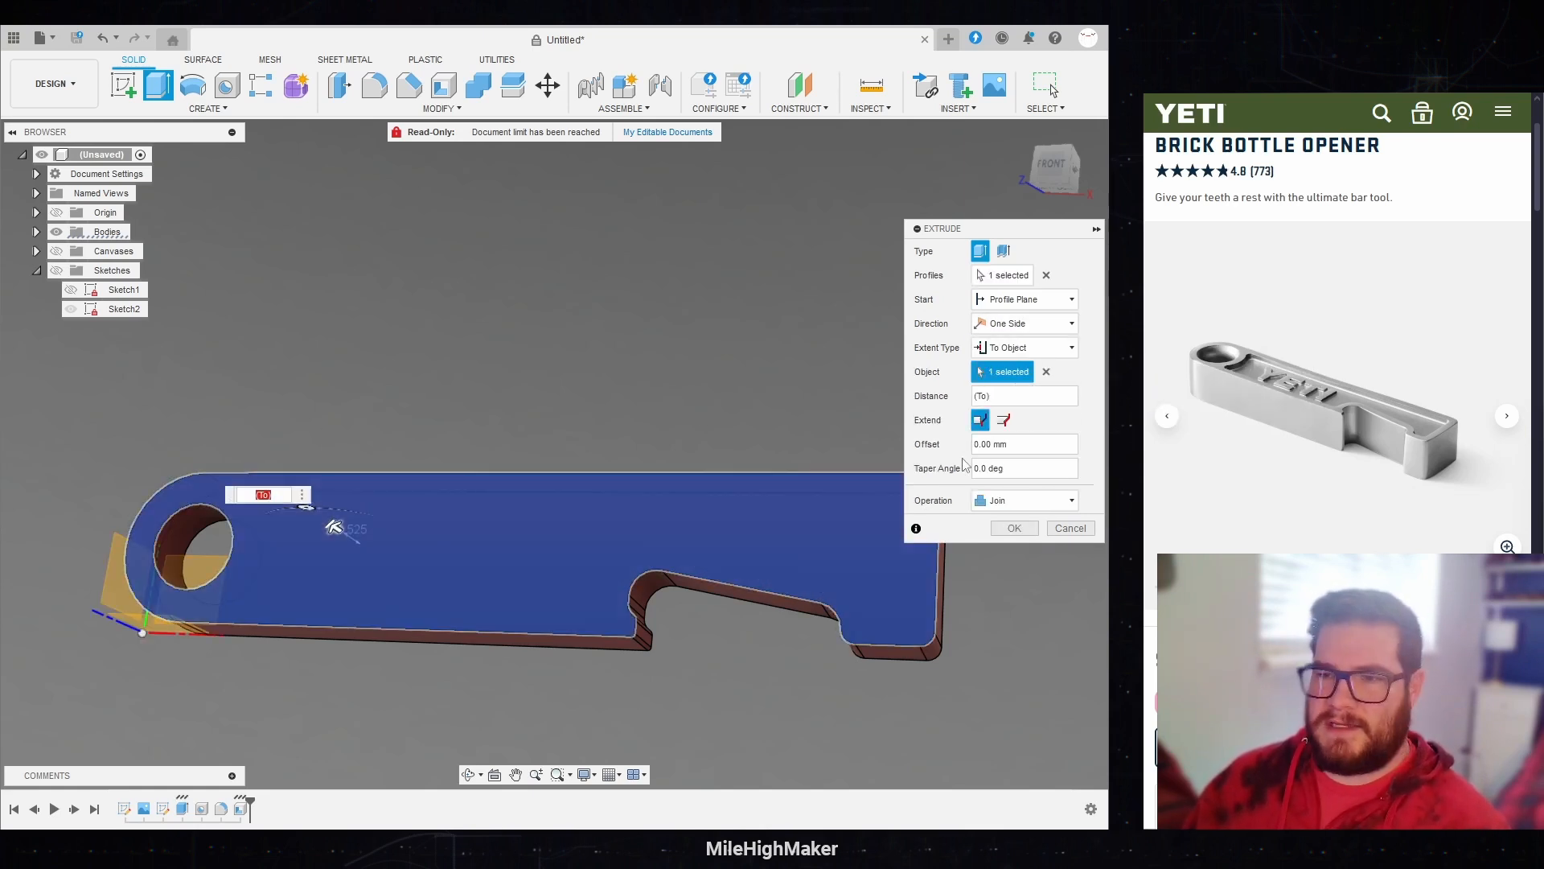
pyautogui.write('-Edge')
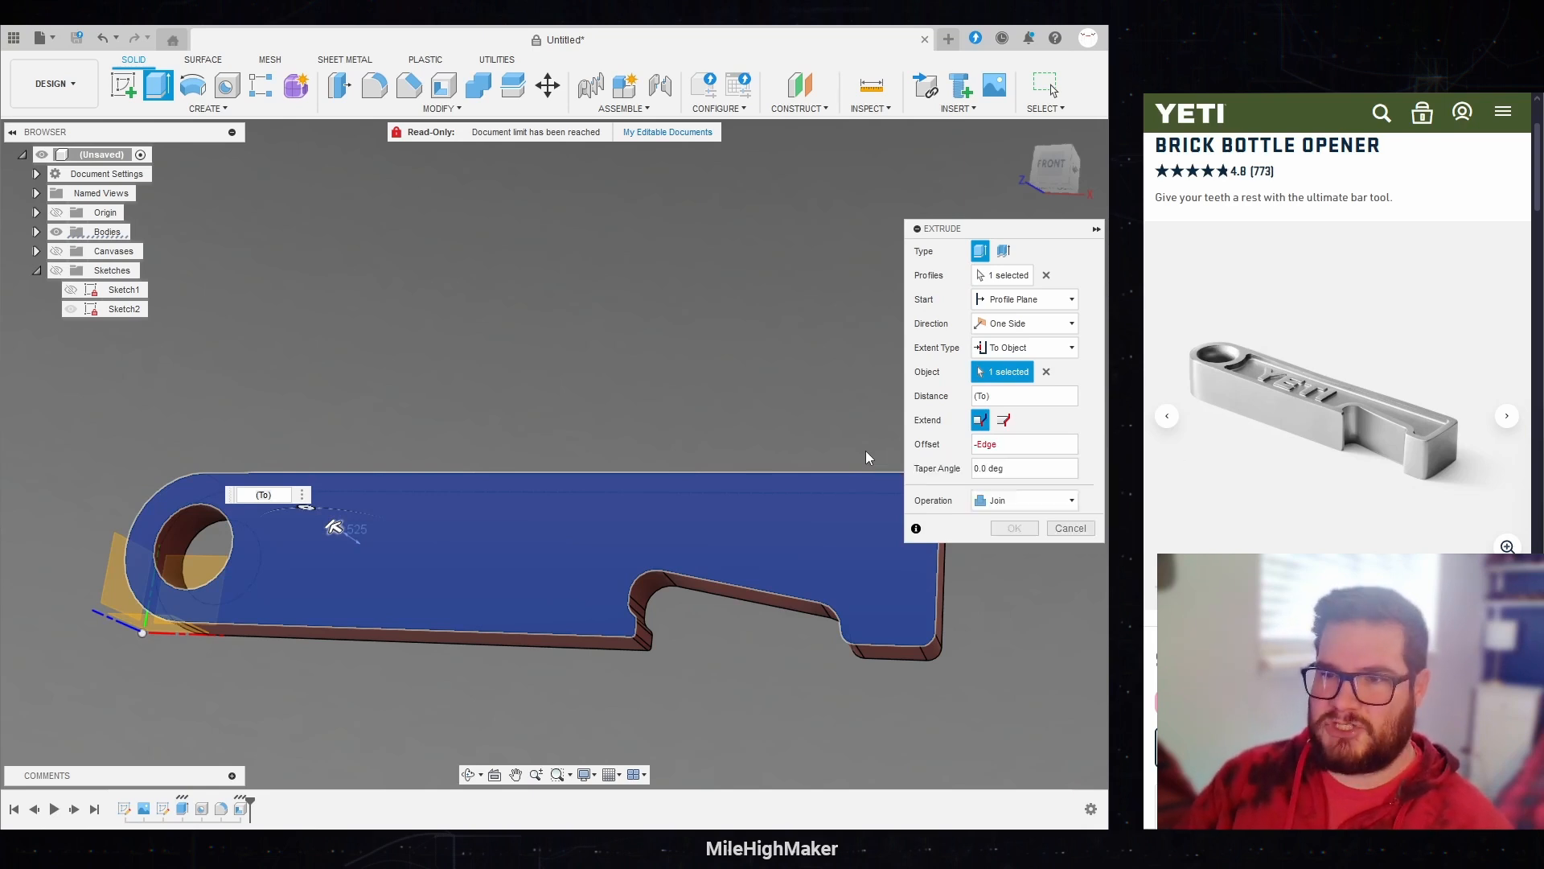
pyautogui.press('Return')
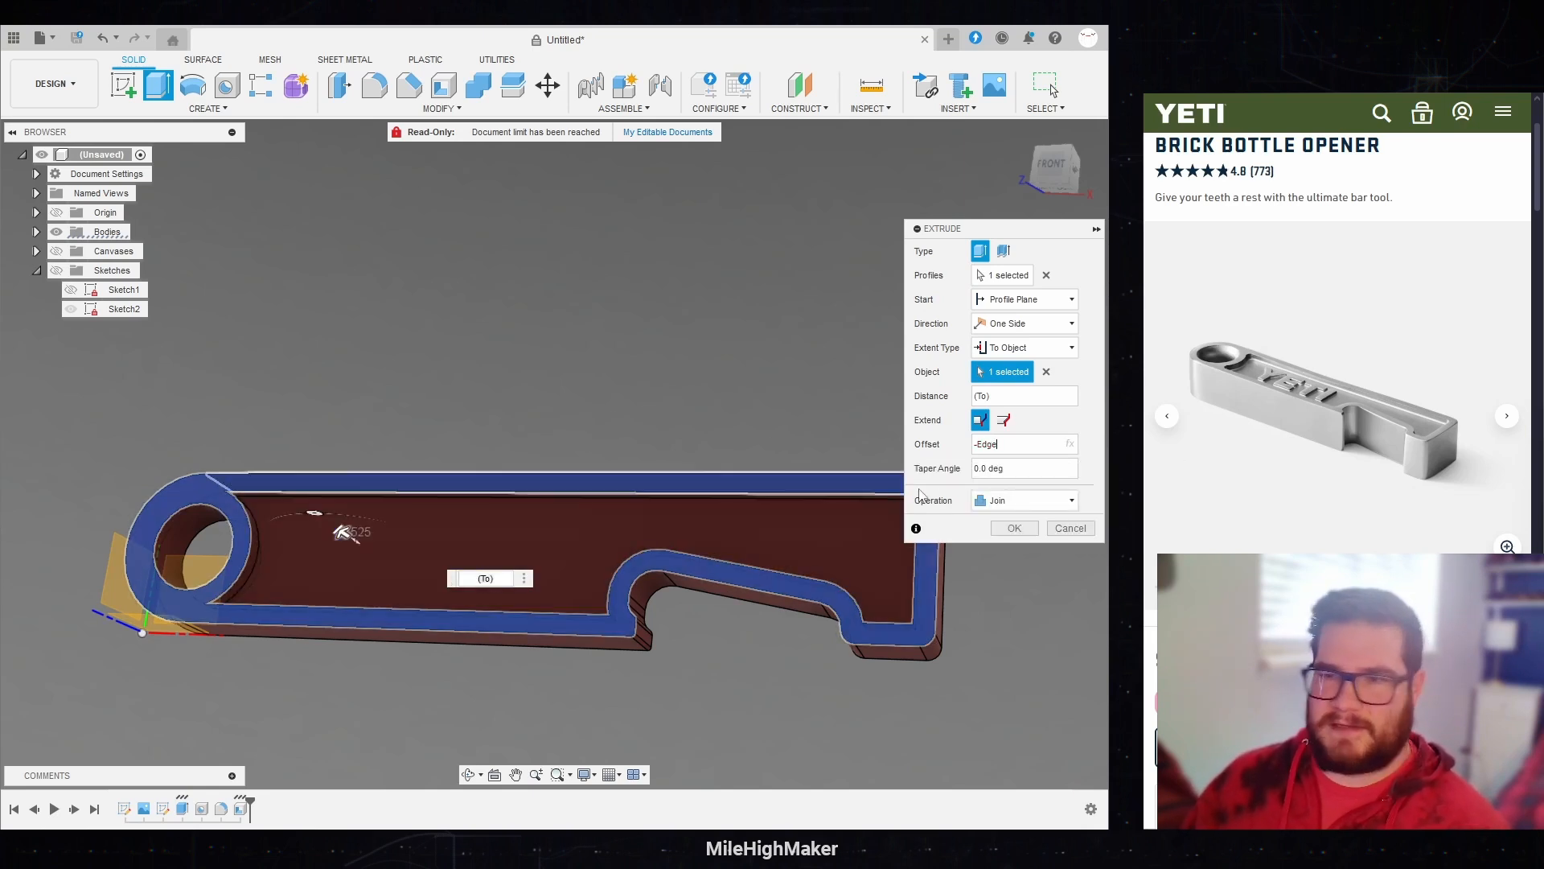
pyautogui.click(1012, 528)
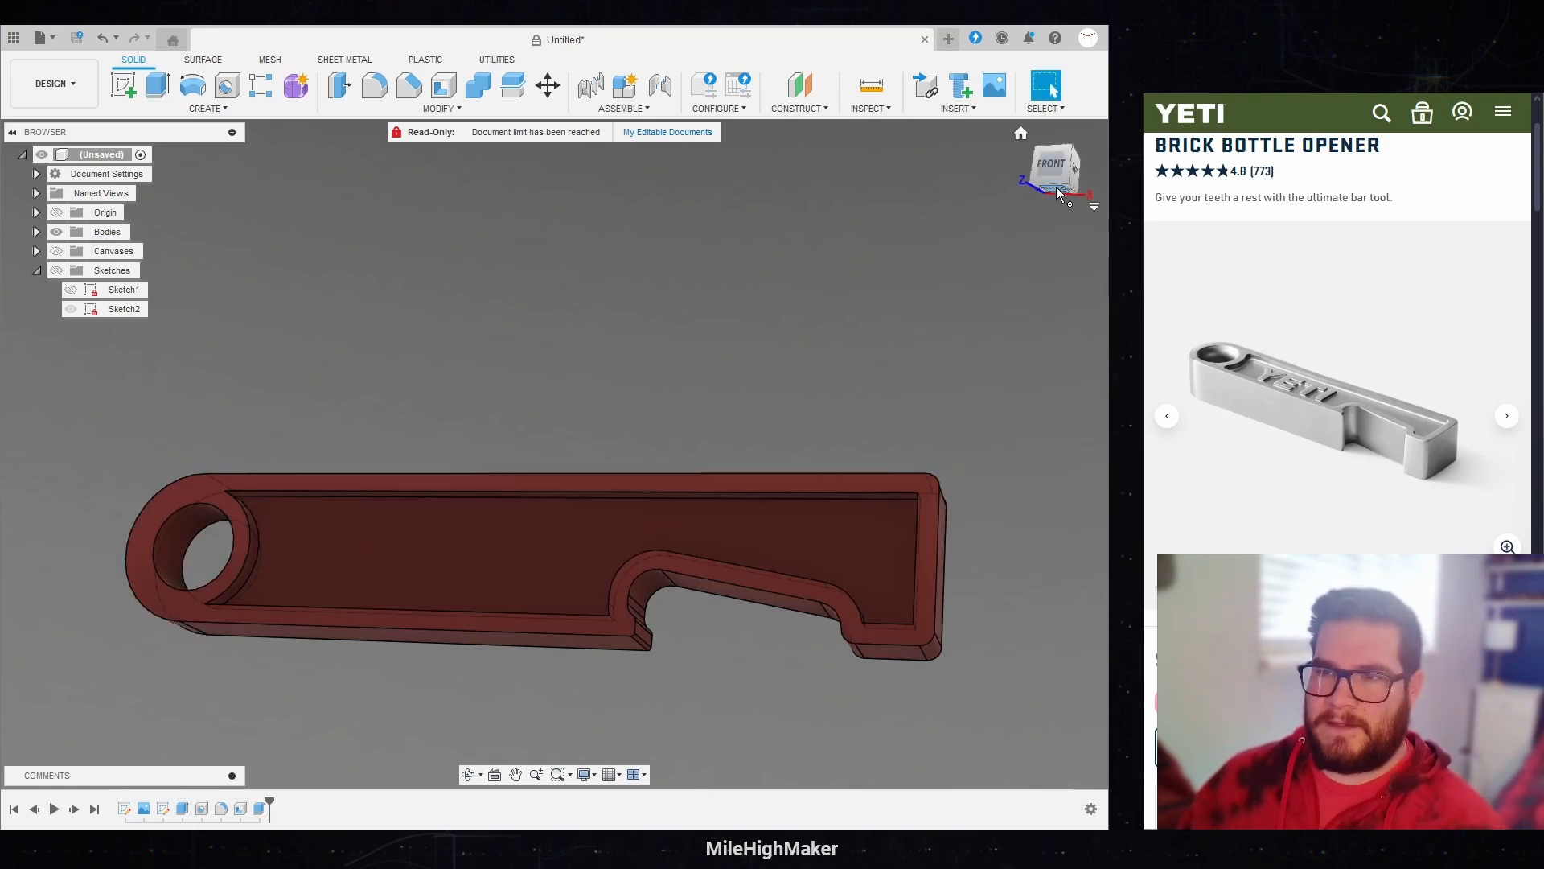
# Step: Chamfer the ring hole's front edge with an equal distance set to the Edge parameter
pyautogui.keyDown('shift'); pyautogui.moveTo(1058, 193); pyautogui.dragTo(1060, 205, button='middle'); pyautogui.keyUp('shift')
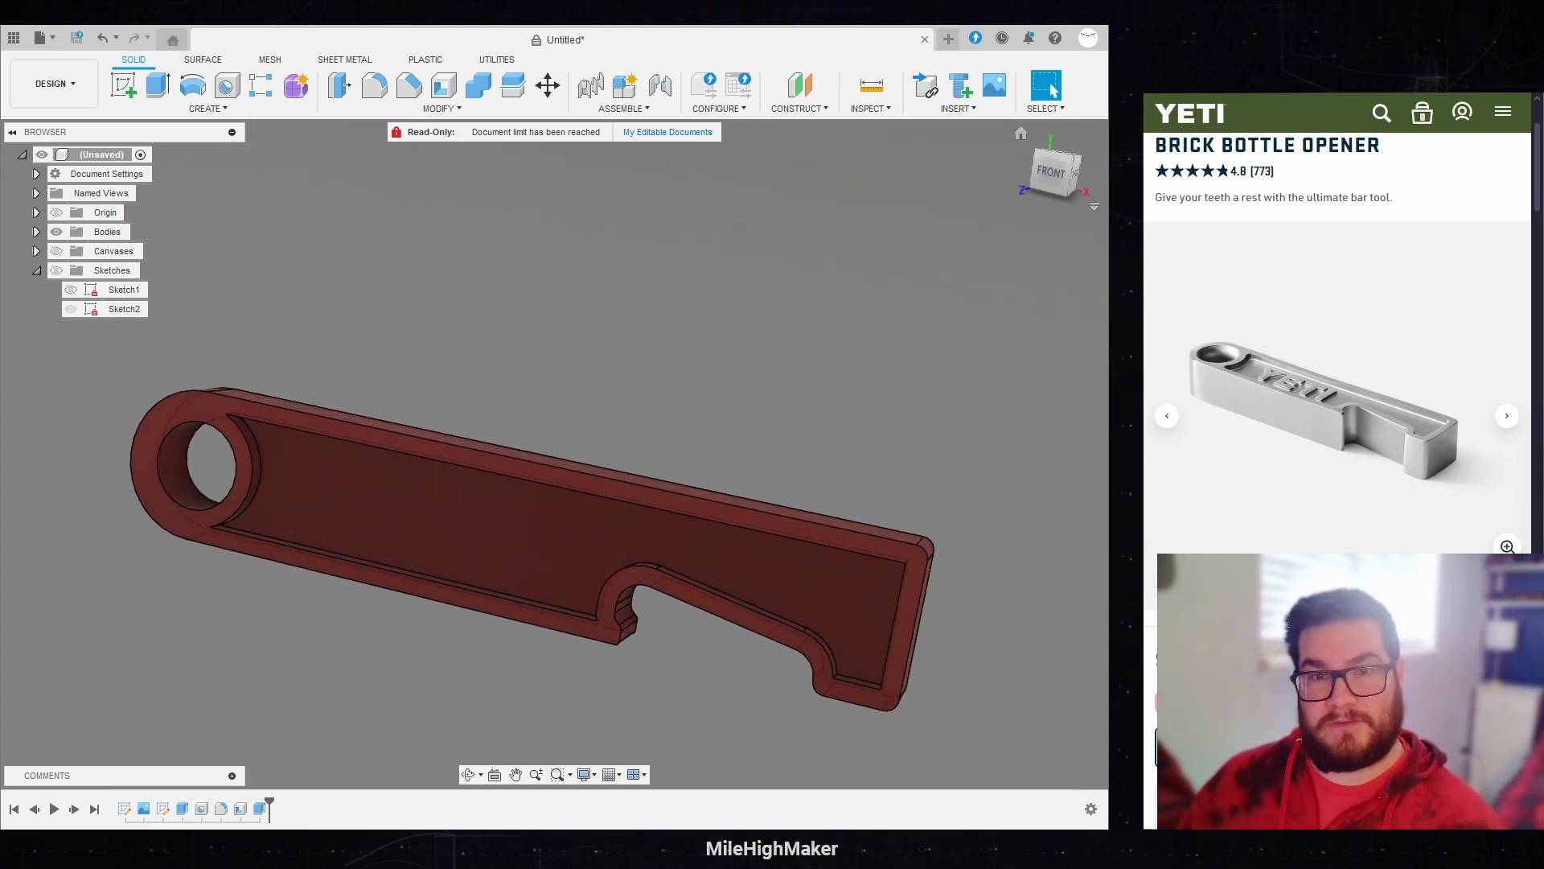
pyautogui.click(408, 85)
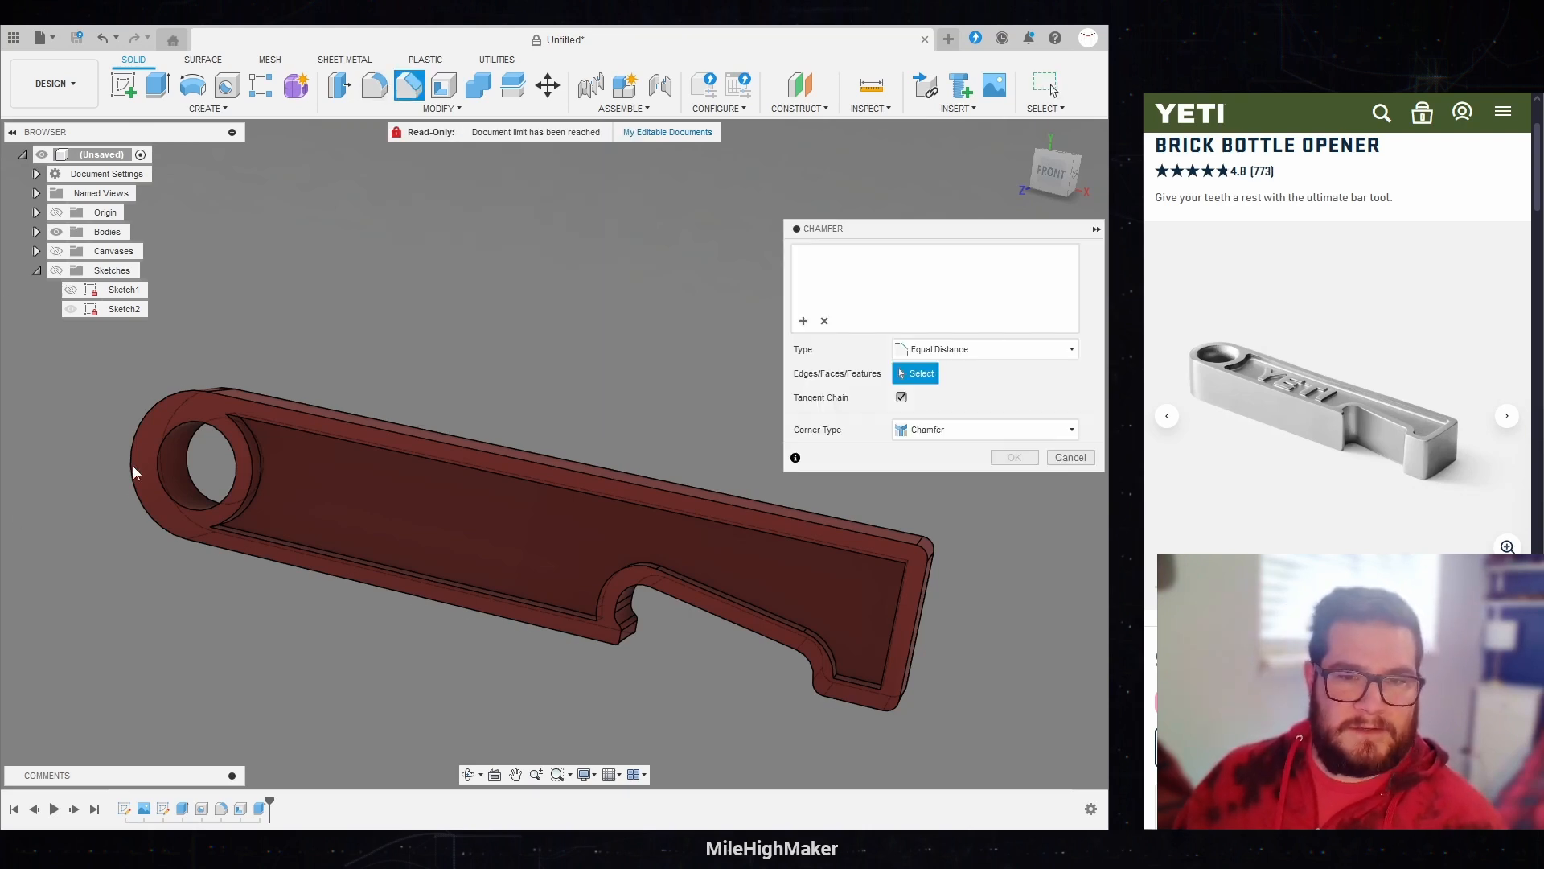
pyautogui.click(158, 469)
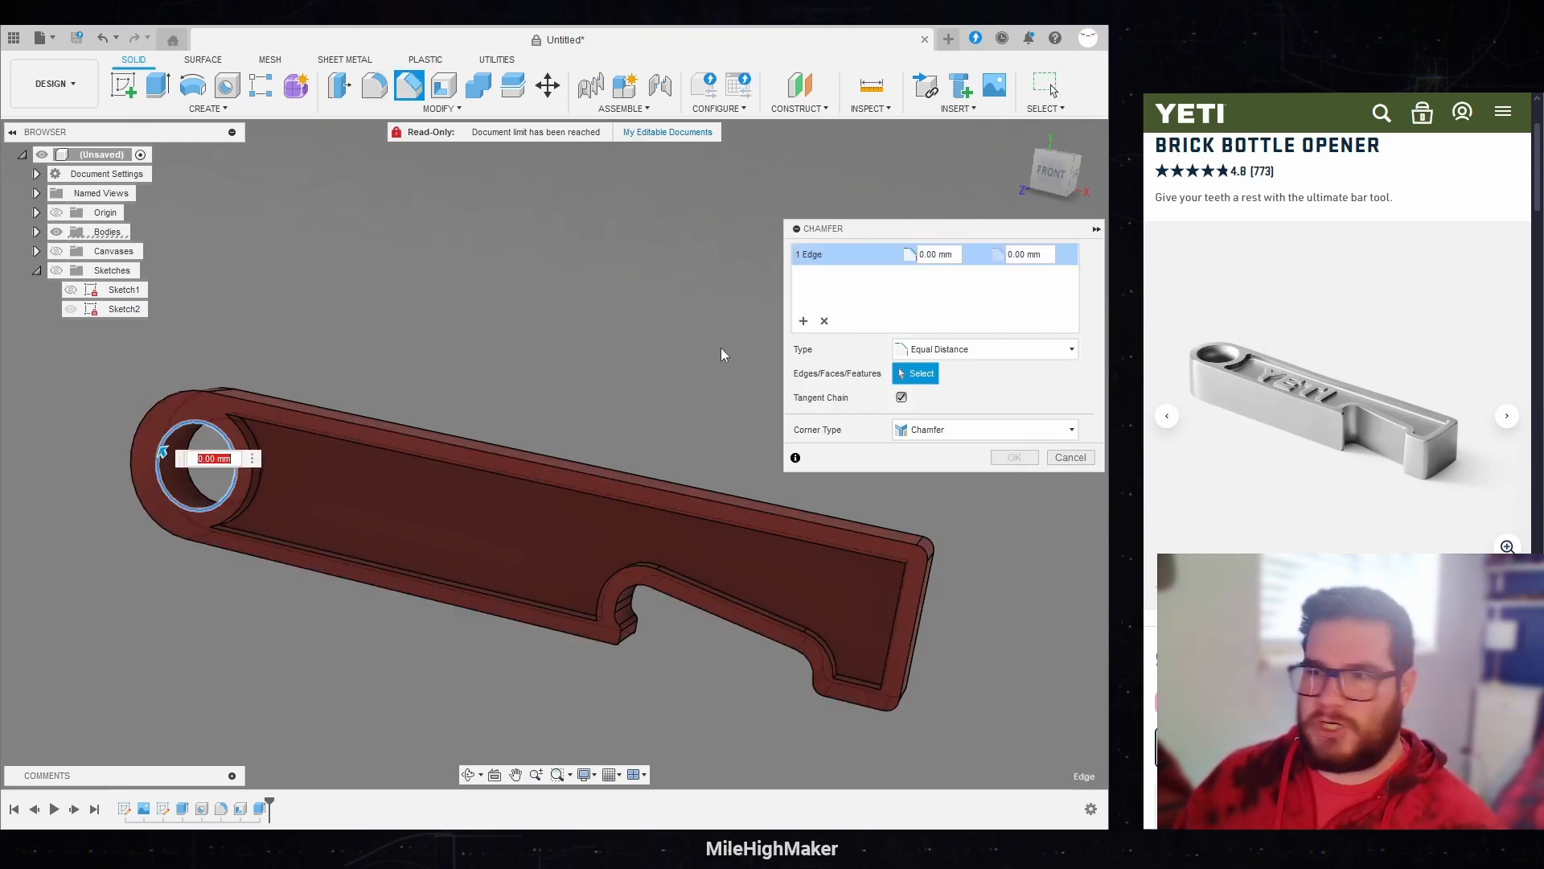
pyautogui.scroll(1, 210, 444)
pyautogui.write('e')
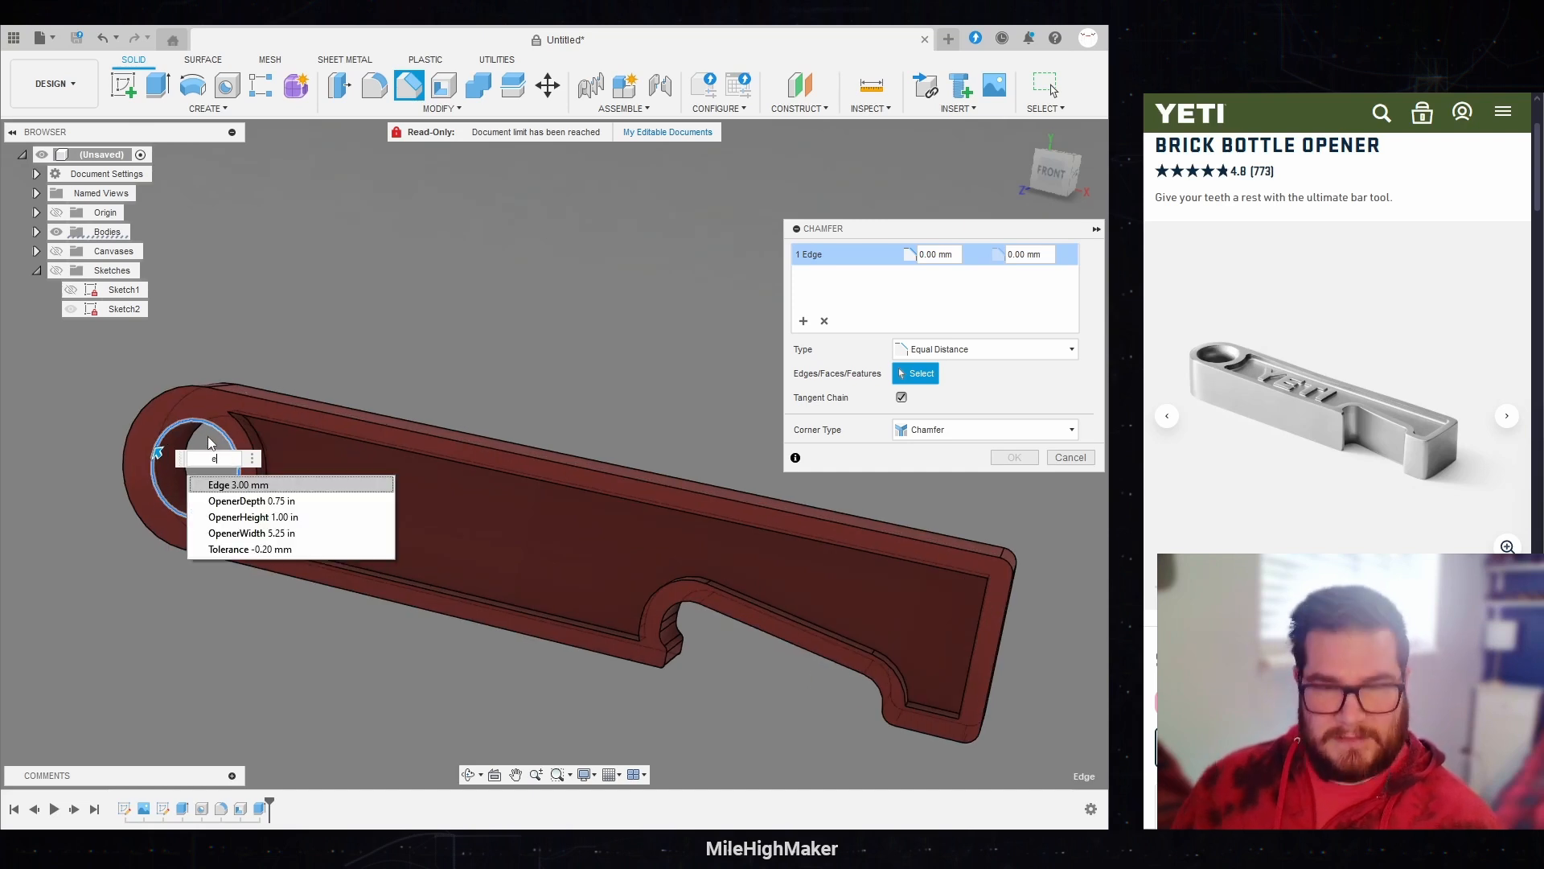
pyautogui.press('Return')
pyautogui.press('Return')
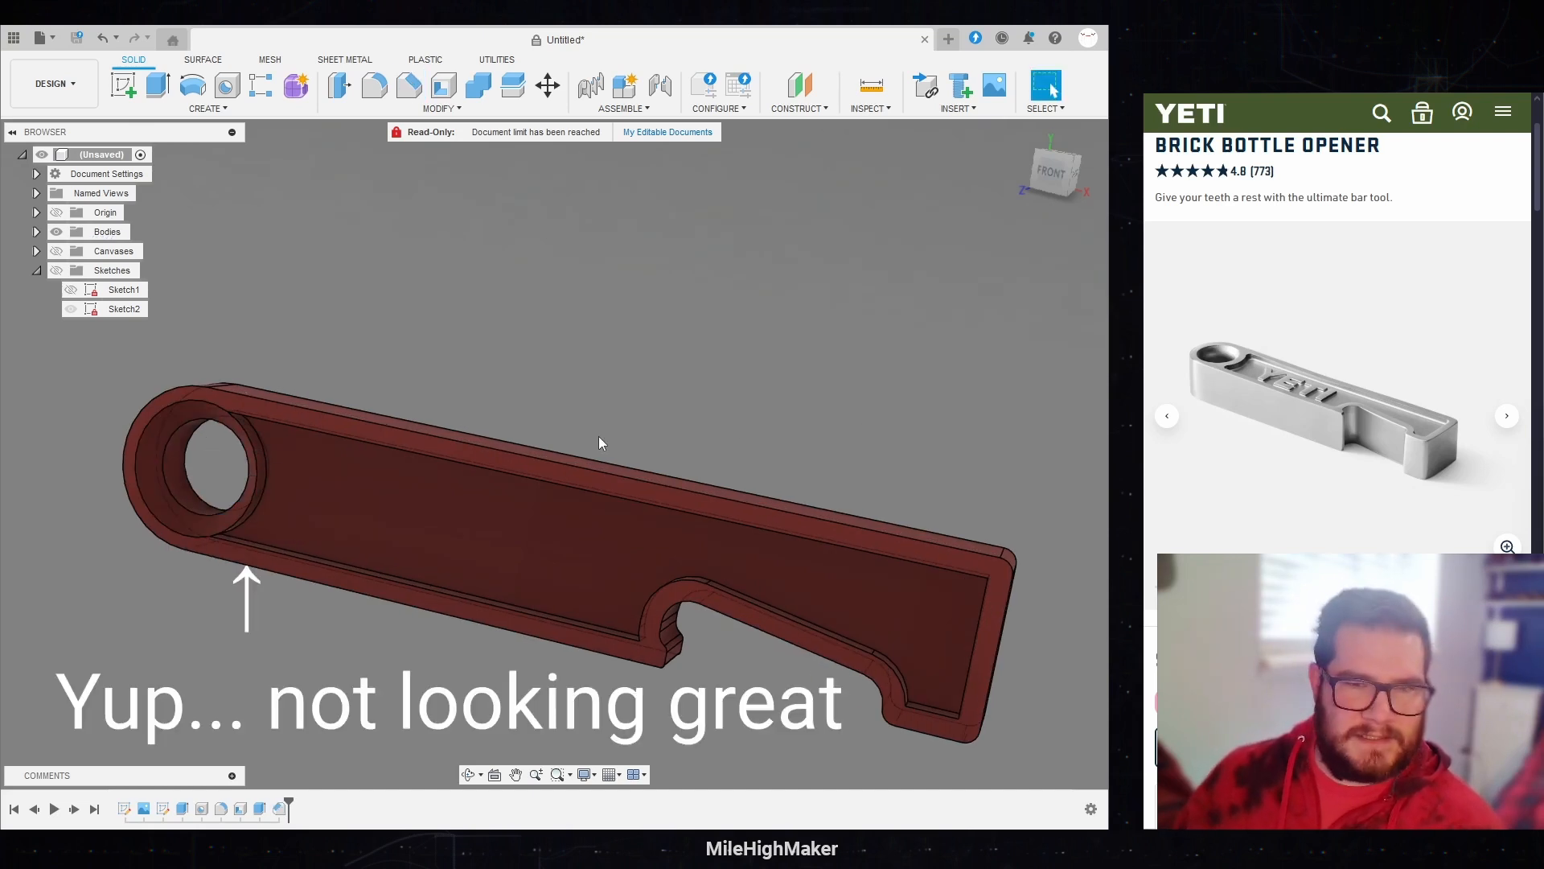
# Step: Try a smaller chamfer on the ring hole's front edge and undo the change
pyautogui.doubleClick(282, 812)
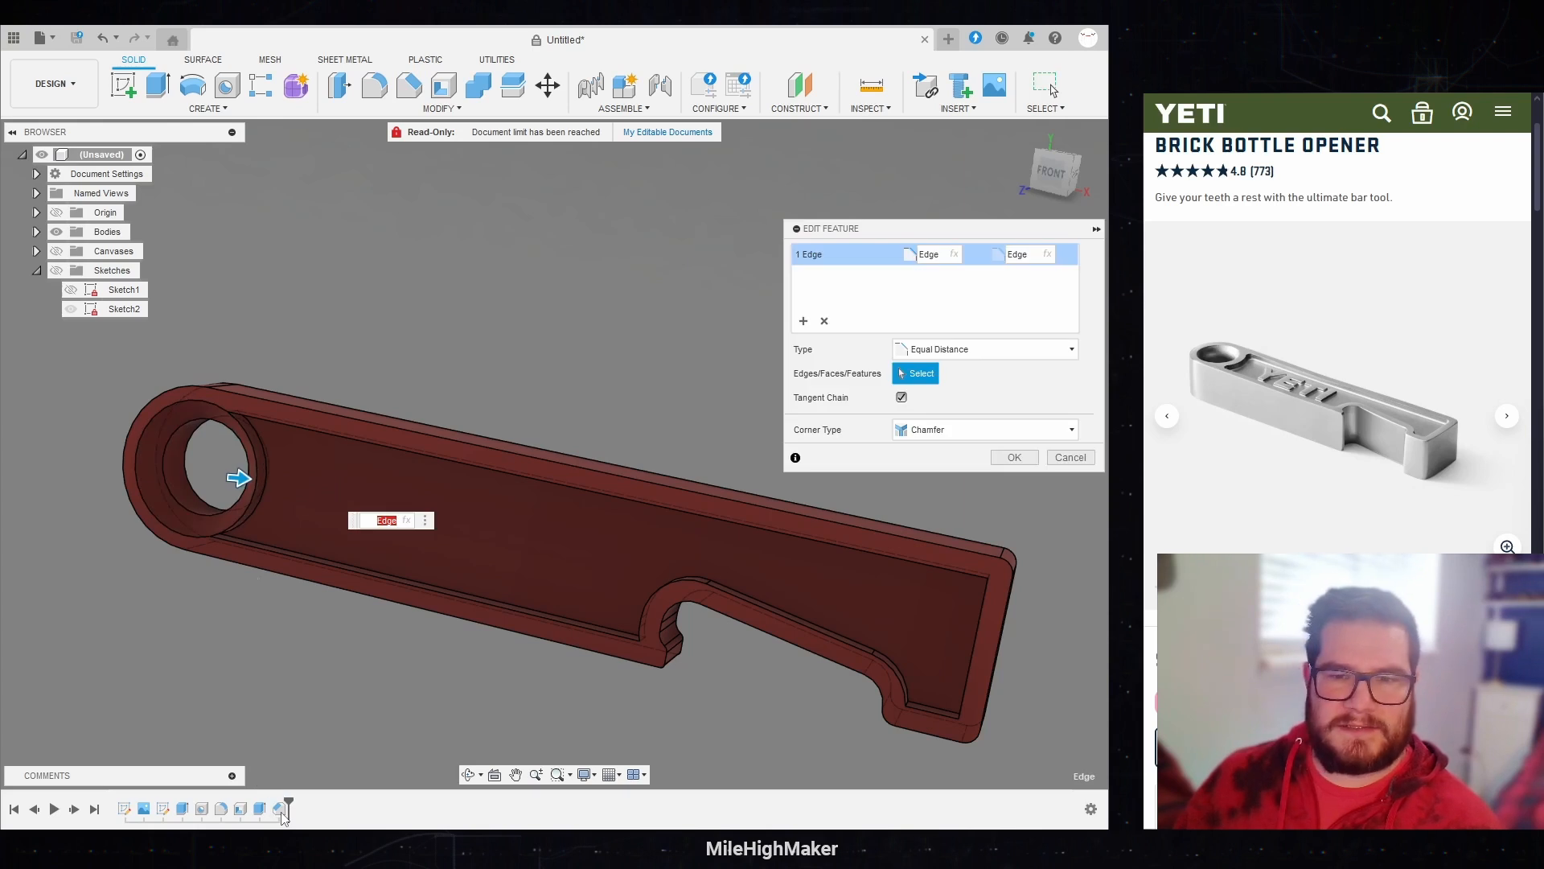
pyautogui.press('Escape')
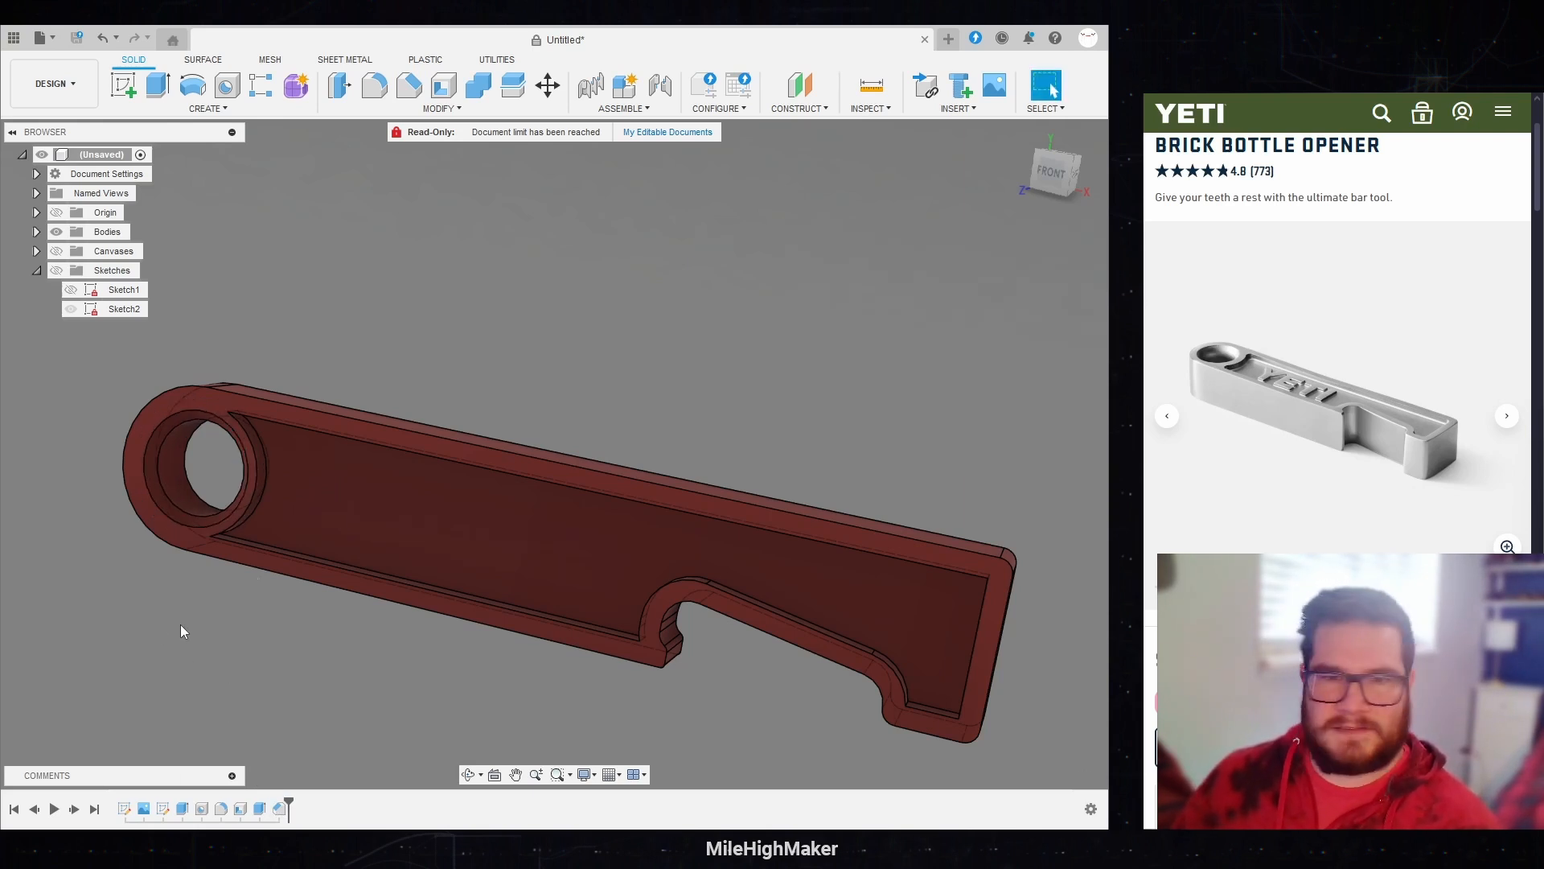
pyautogui.hotkey('ctrl', 'z')
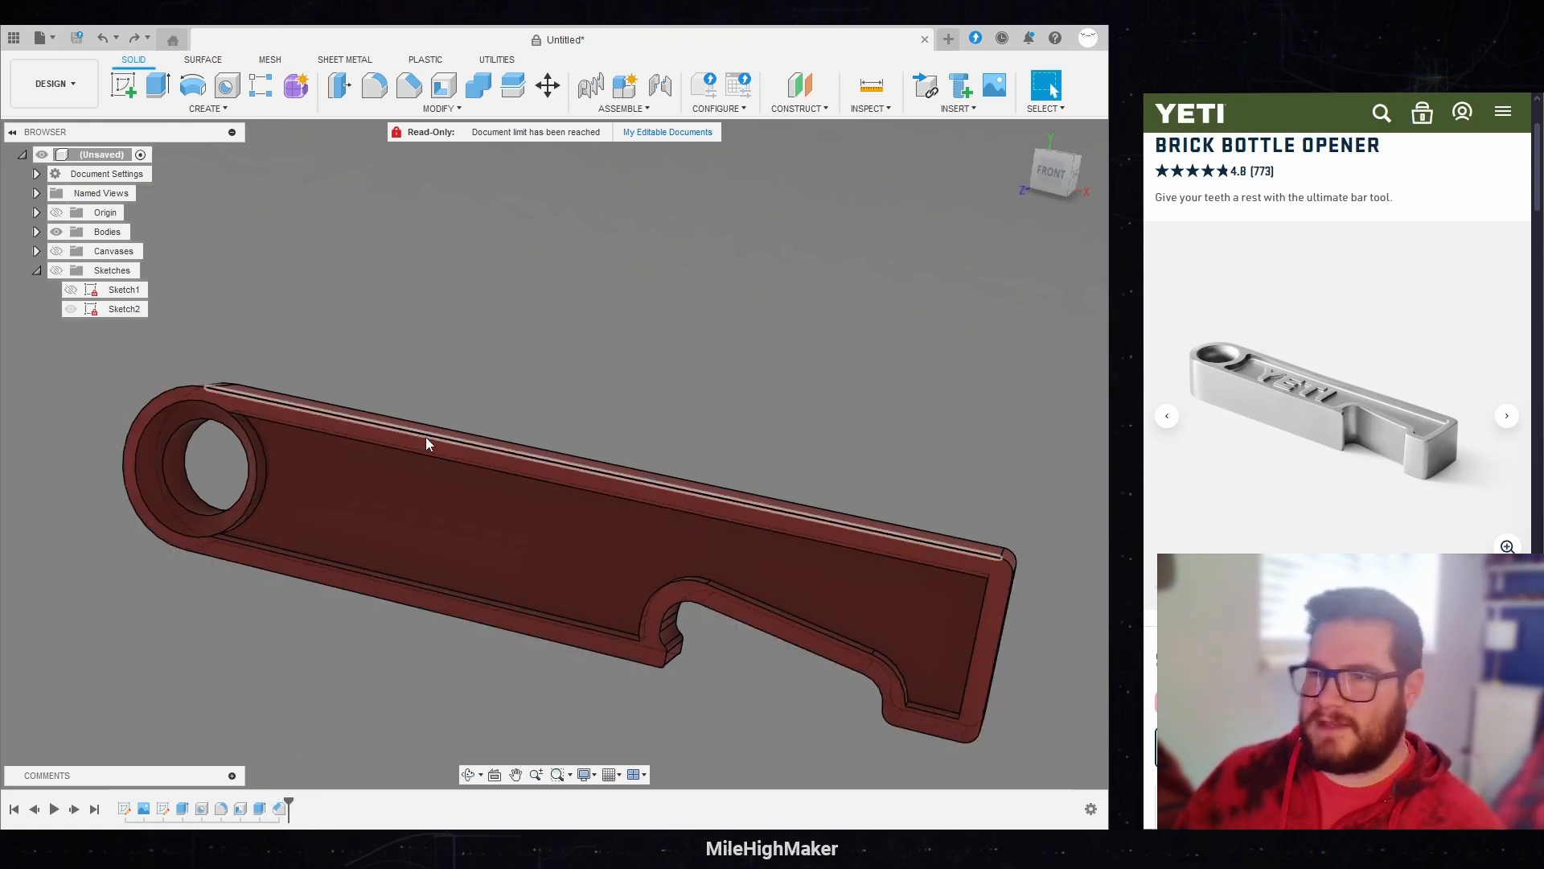
# Step: Bring up the product's straight-on photo and show the reference canvas with the opener in front view
pyautogui.click(1164, 418)
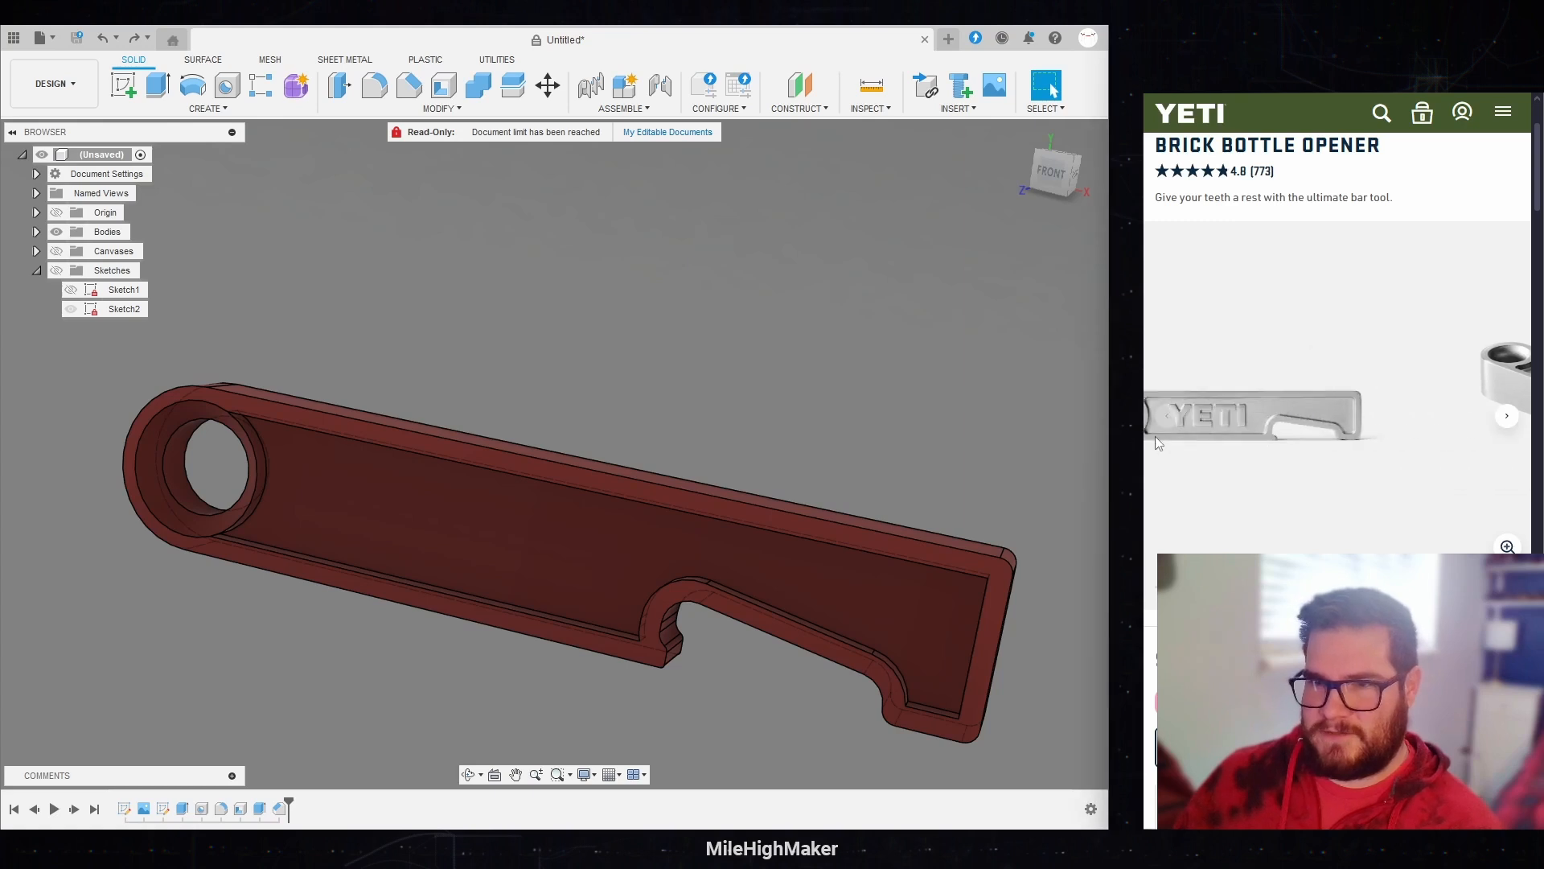
pyautogui.click(1051, 173)
pyautogui.click(56, 251)
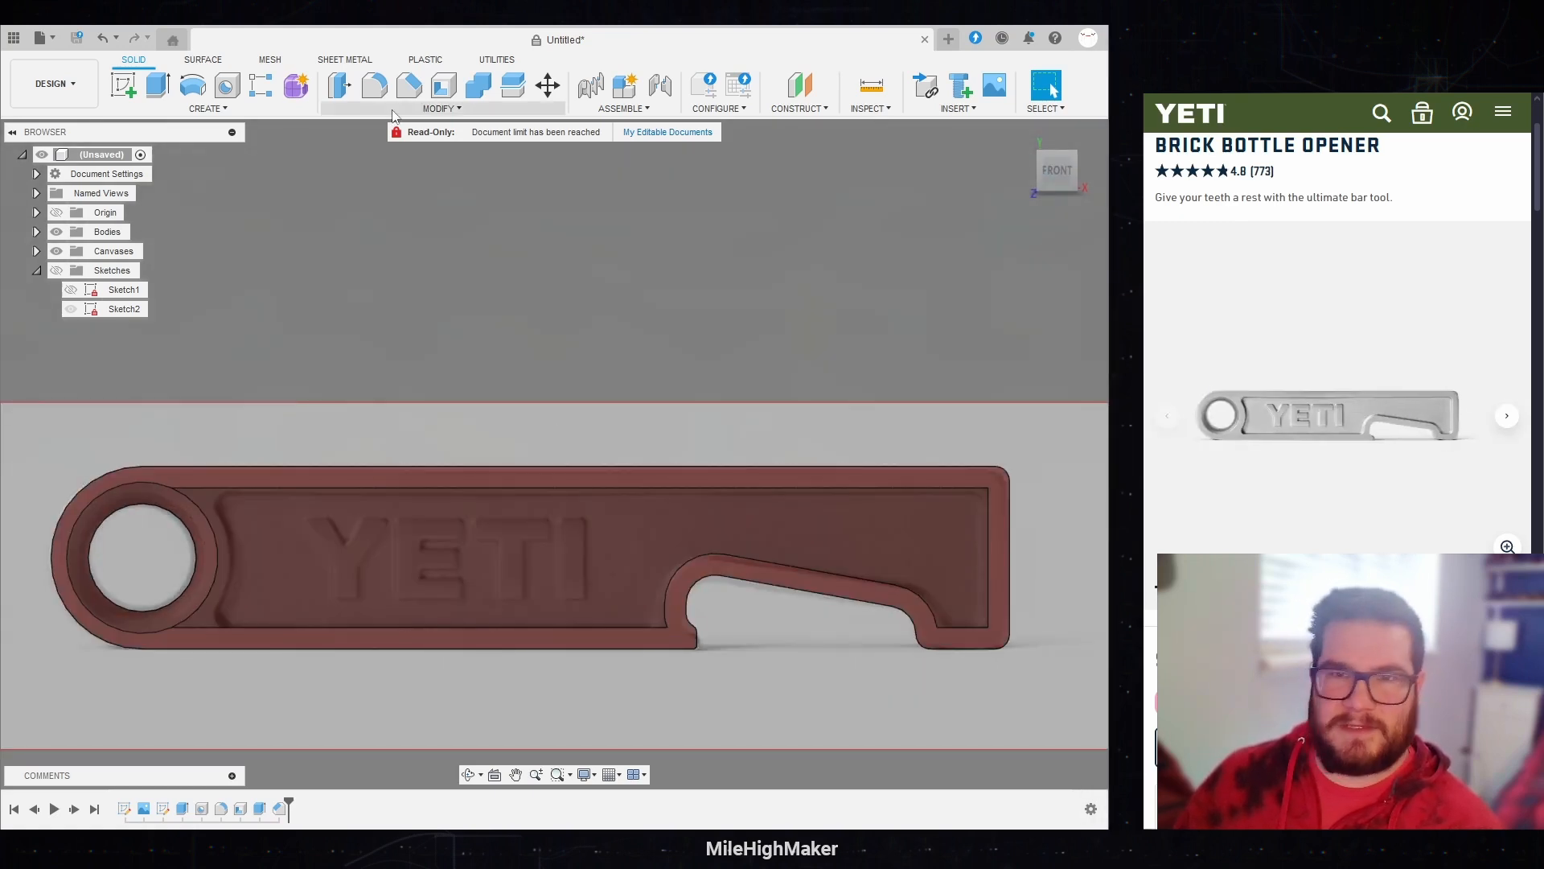
# Step: Set the user parameter Edge to 4 mm
pyautogui.click(362, 113)
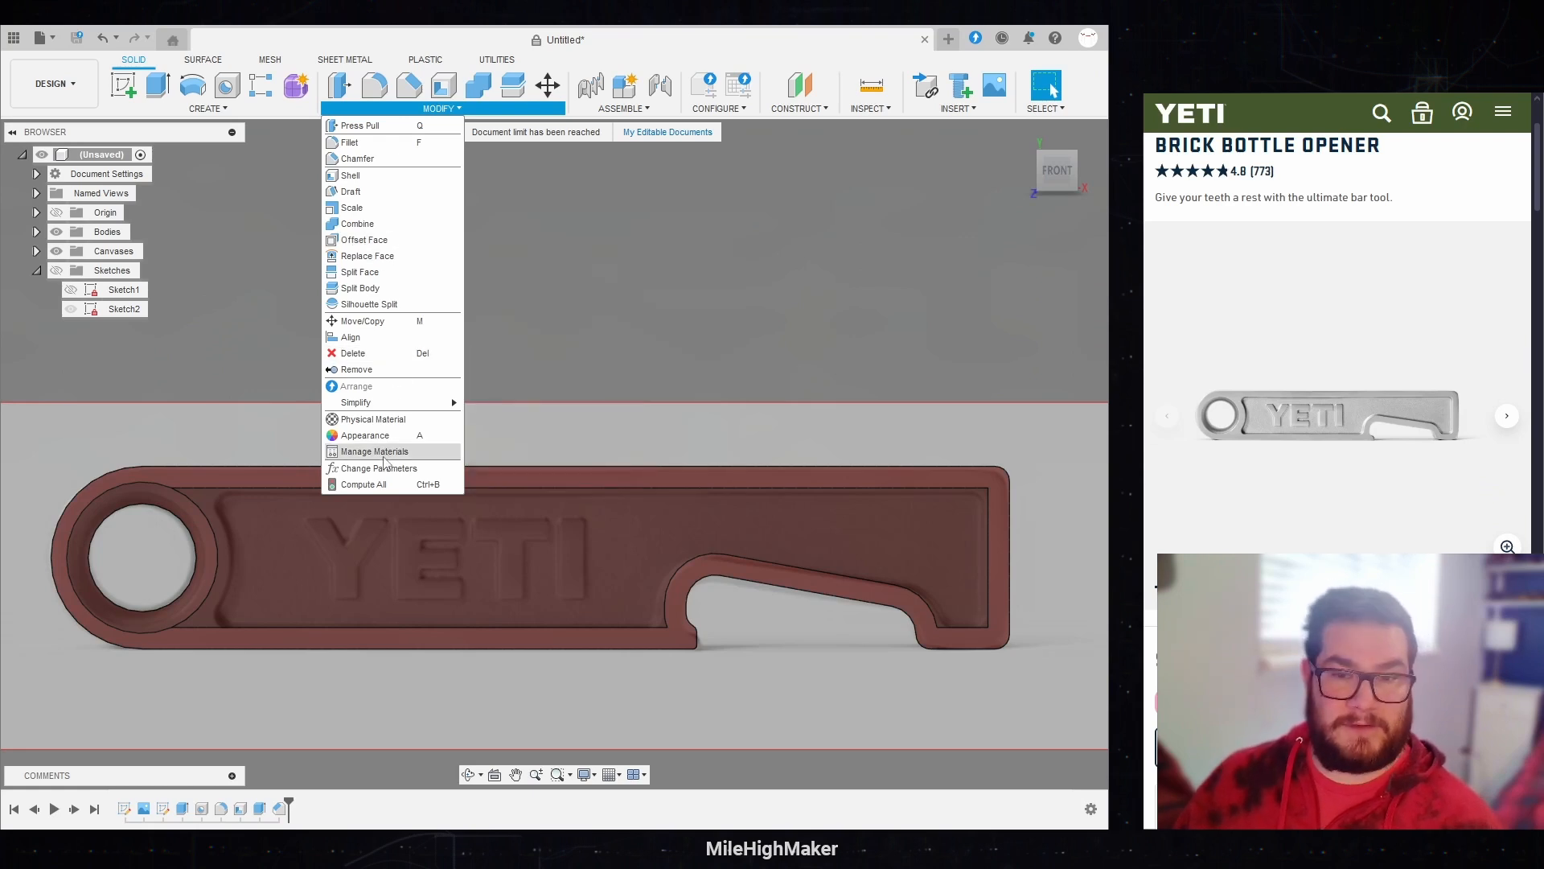
pyautogui.click(379, 474)
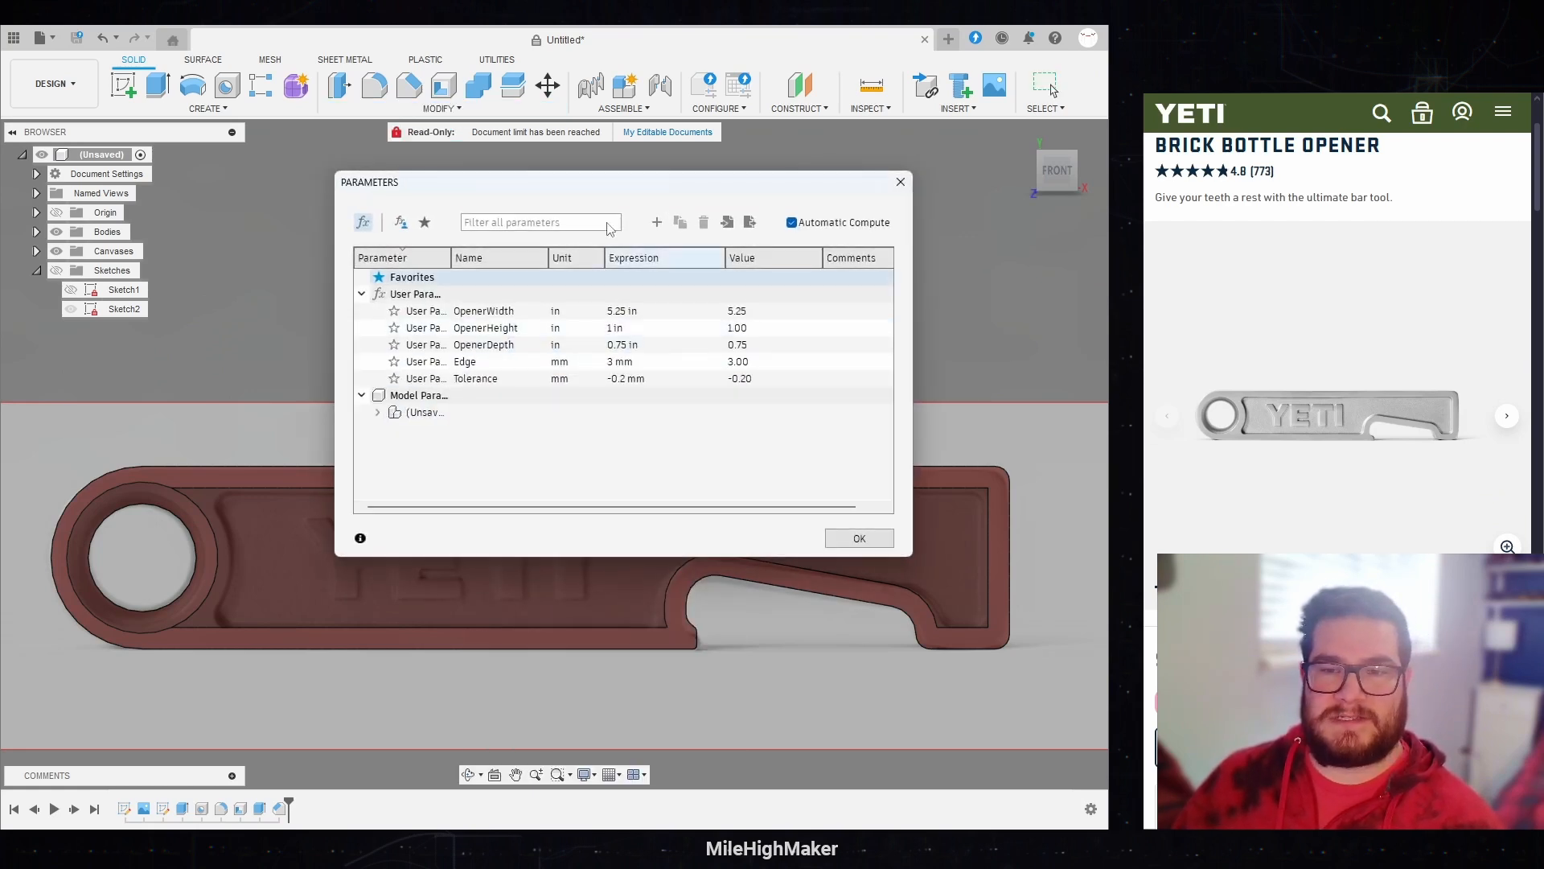
pyautogui.click(621, 362)
pyautogui.write('4')
pyautogui.press('Return')
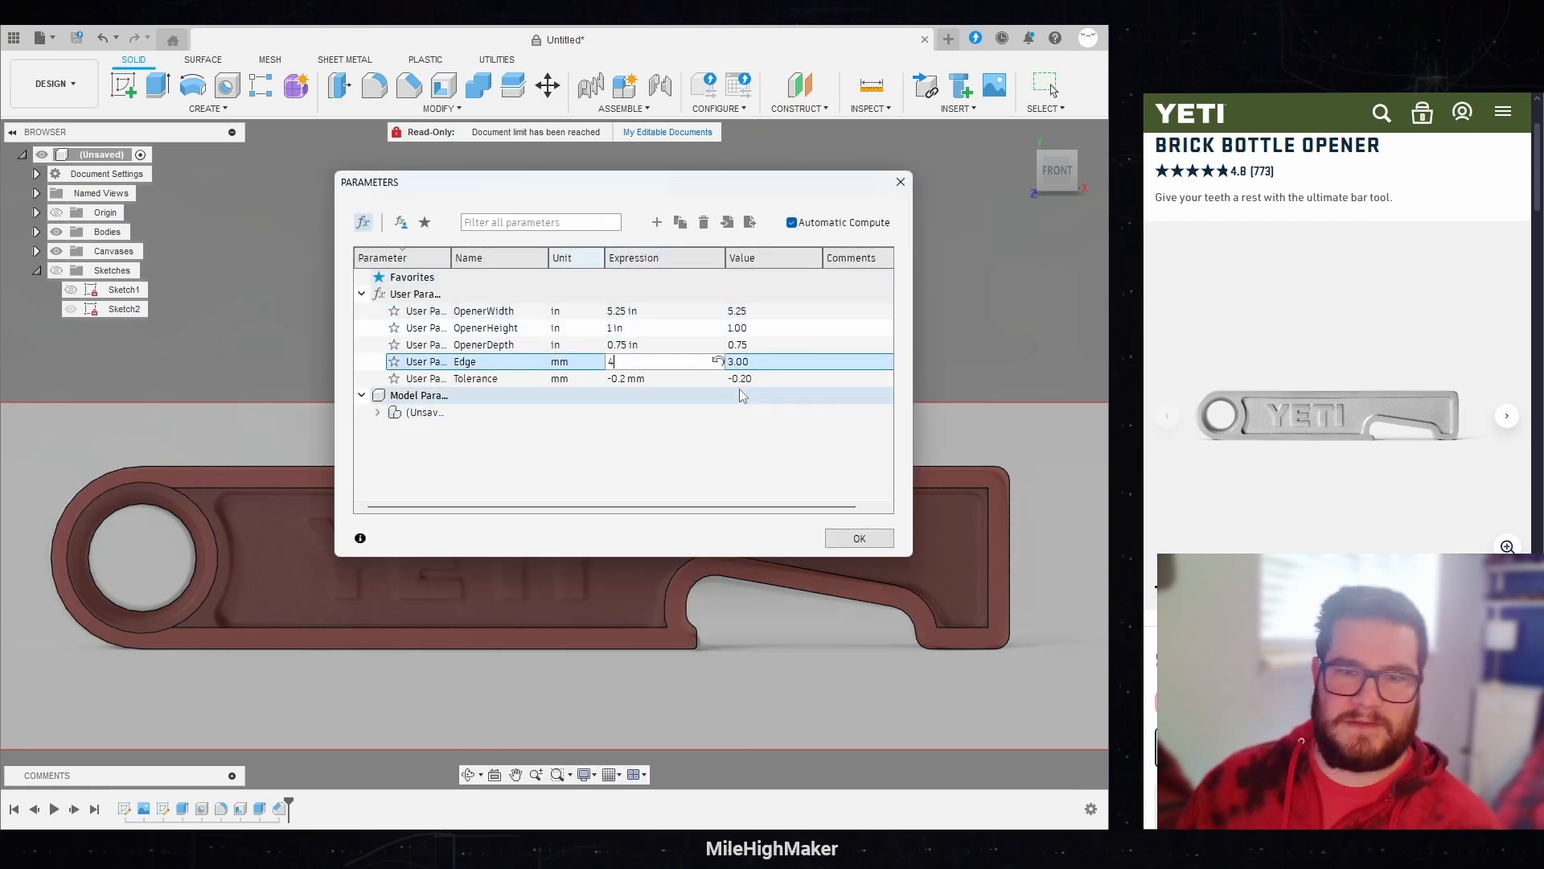
pyautogui.click(844, 538)
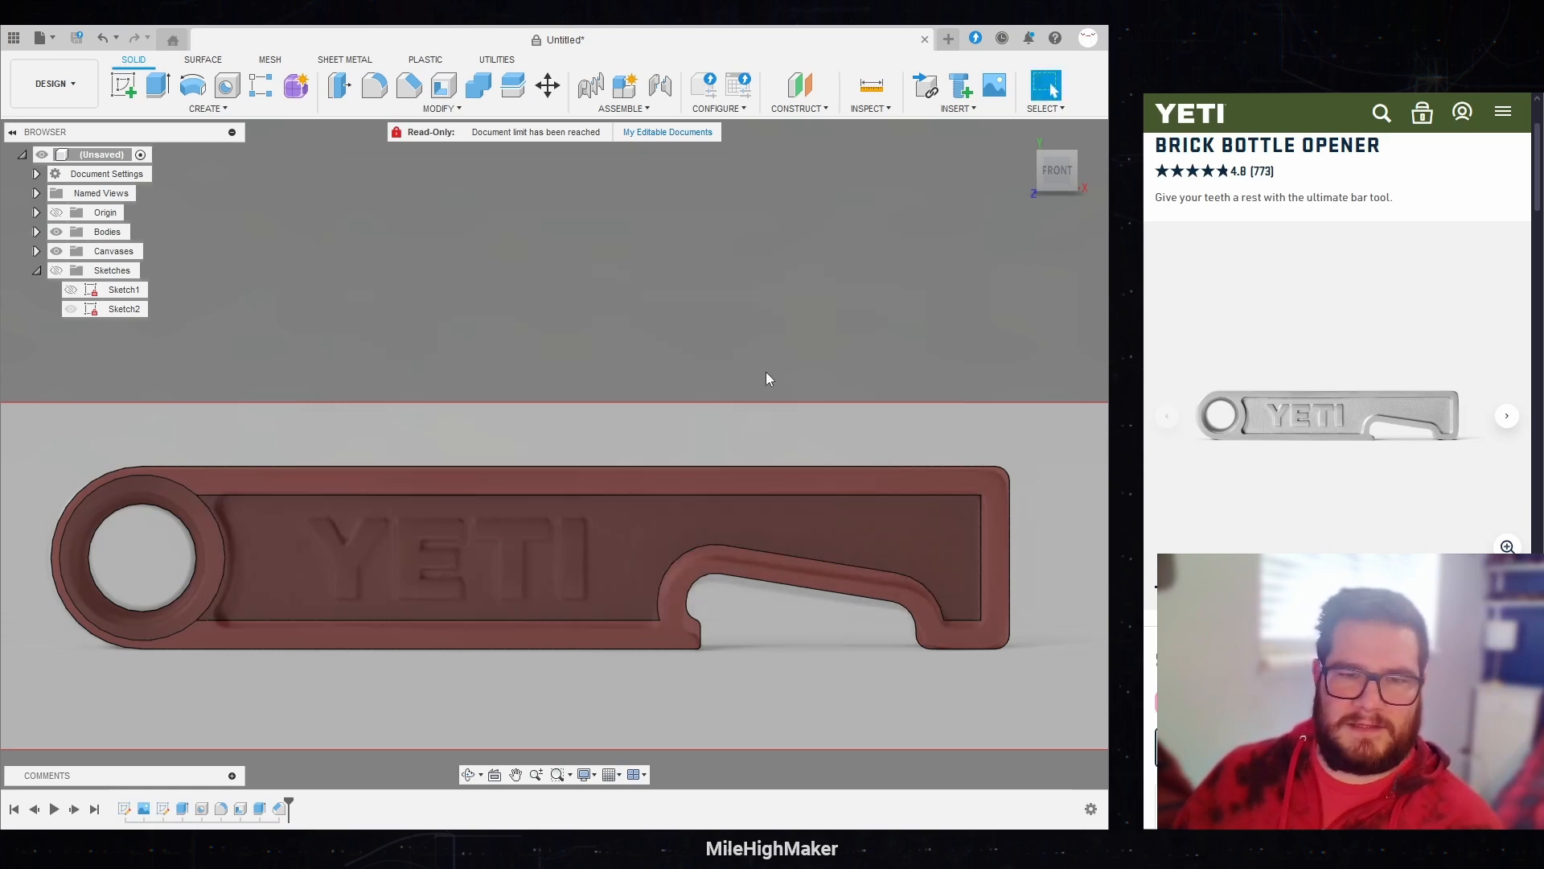
# Step: Edit the ring hole's chamfer and set its distance to Edge/2
pyautogui.doubleClick(283, 811)
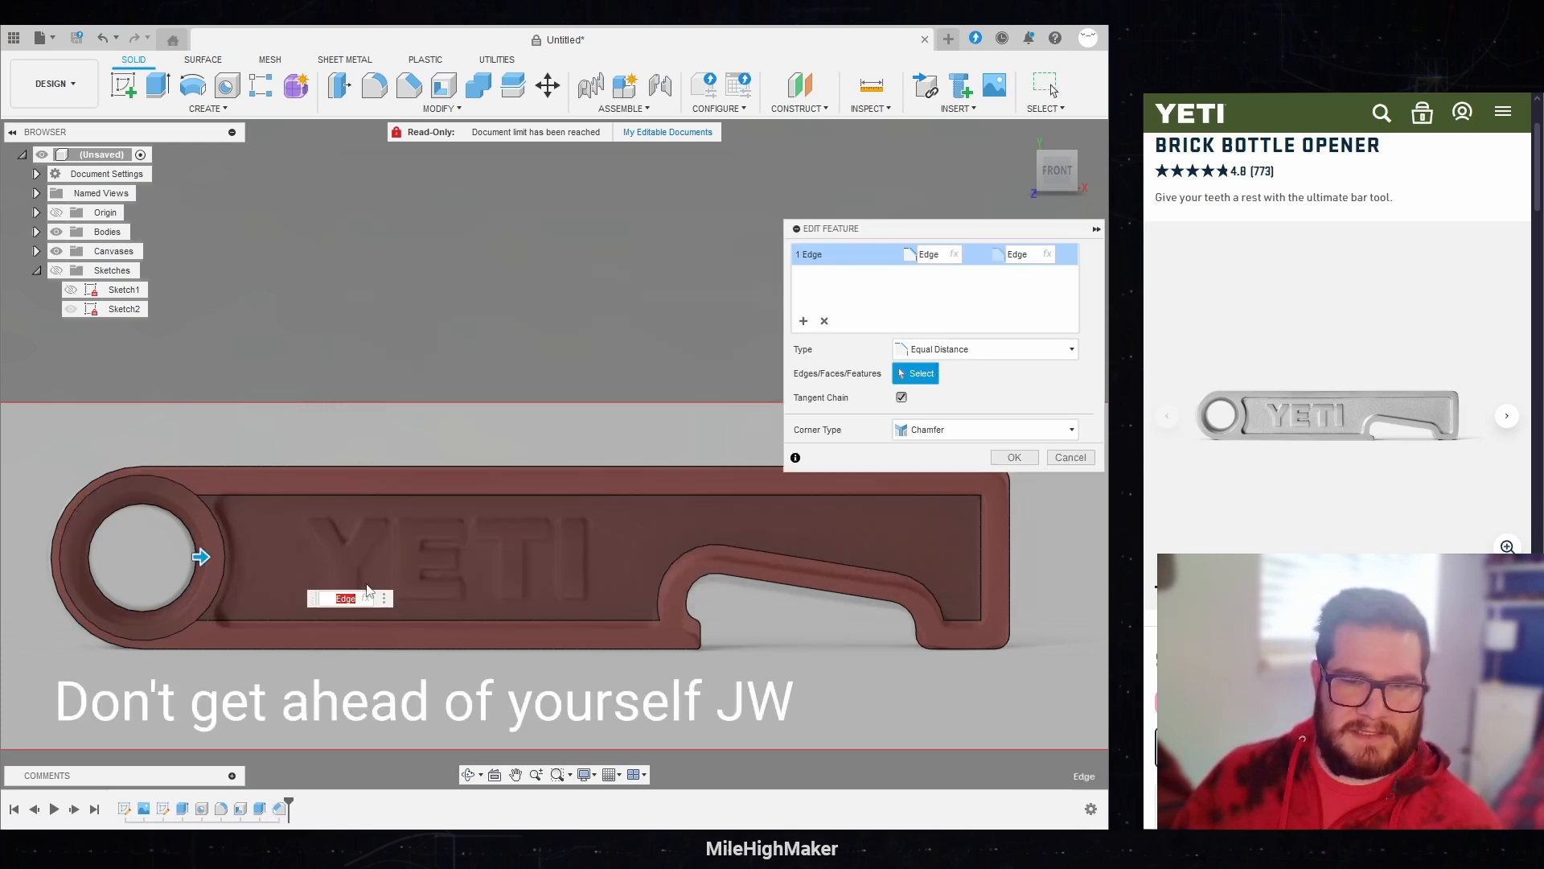
pyautogui.press('Right')
pyautogui.write('/')
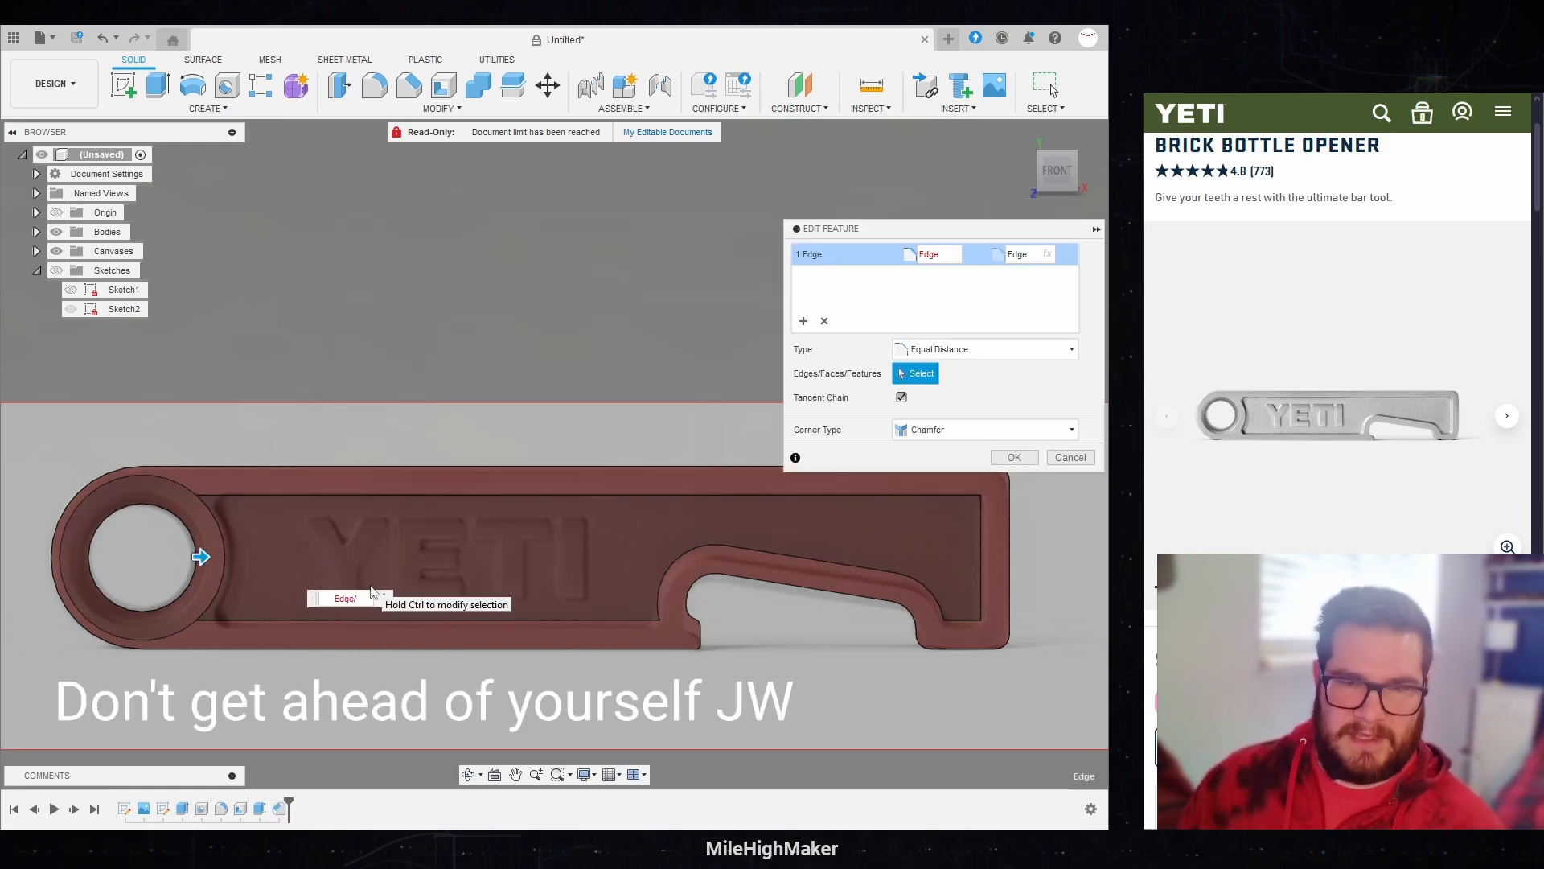
pyautogui.write('2')
pyautogui.press('Return')
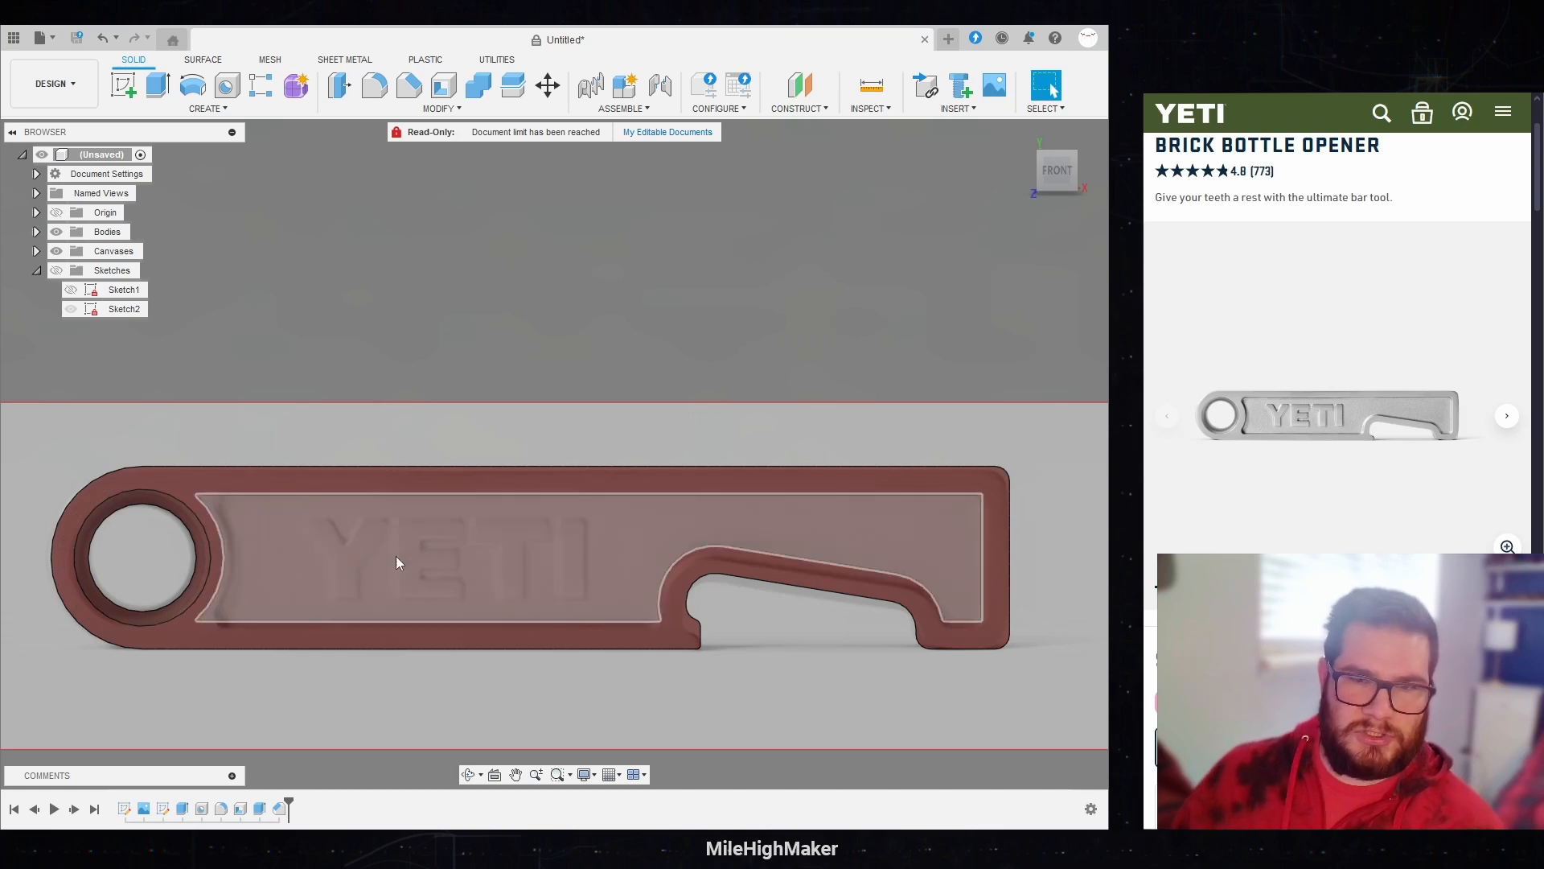
# Step: Start a constant-radius fillet on the six inner corner edges of the recess, including the two beside the ring hole
pyautogui.keyDown('shift'); pyautogui.moveTo(774, 311); pyautogui.dragTo(503, 428, button='middle'); pyautogui.keyUp('shift')
pyautogui.scroll(5, 494, 470)
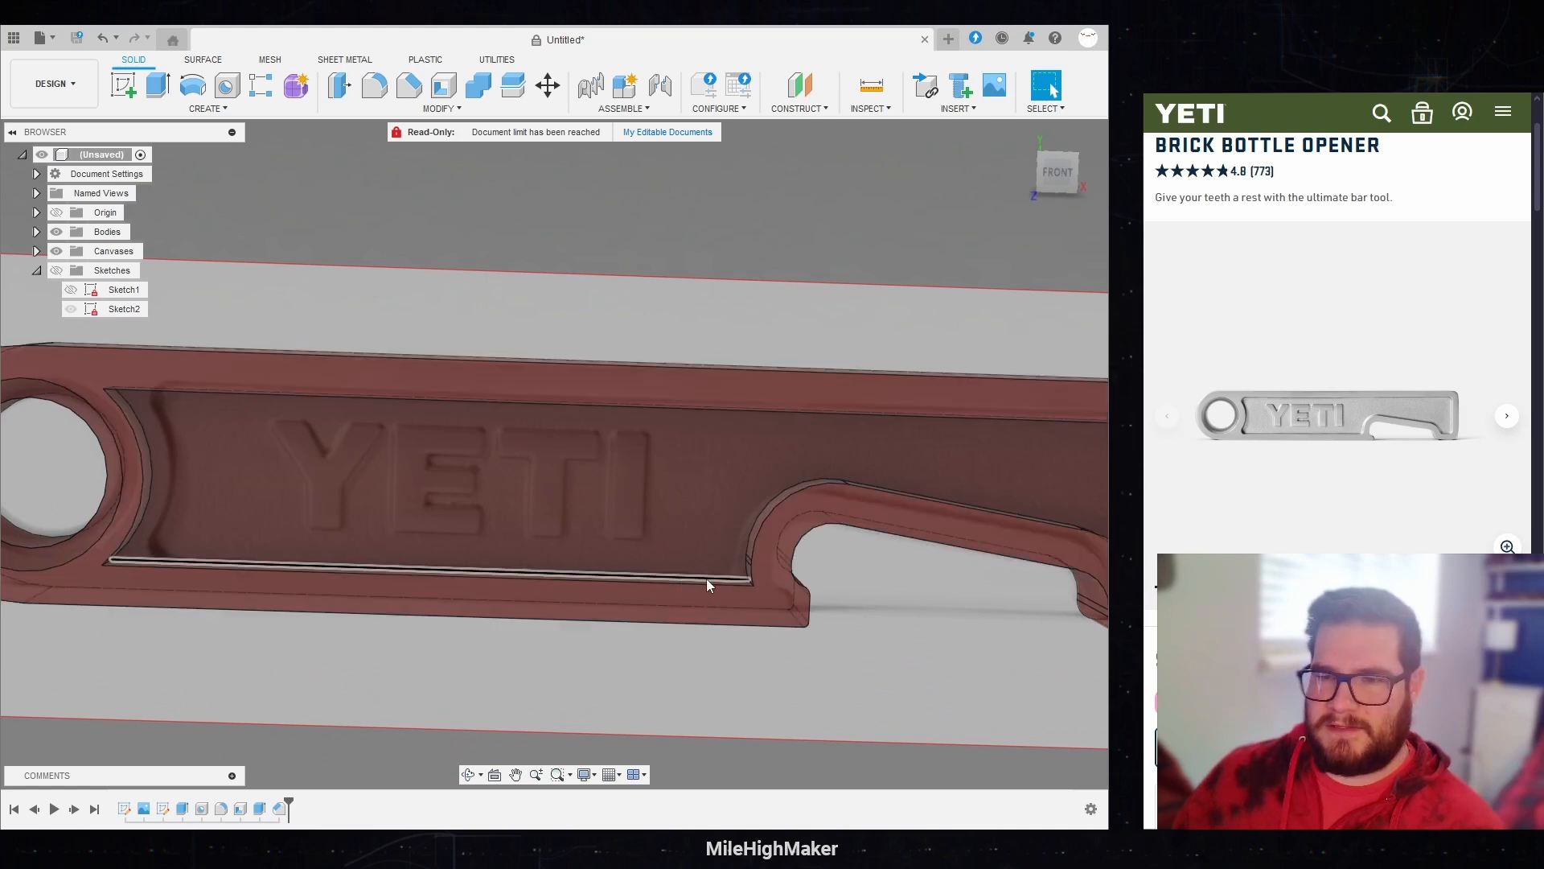
pyautogui.click(383, 92)
pyautogui.keyDown('shift'); pyautogui.moveTo(902, 188); pyautogui.dragTo(231, 313, button='middle'); pyautogui.keyUp('shift')
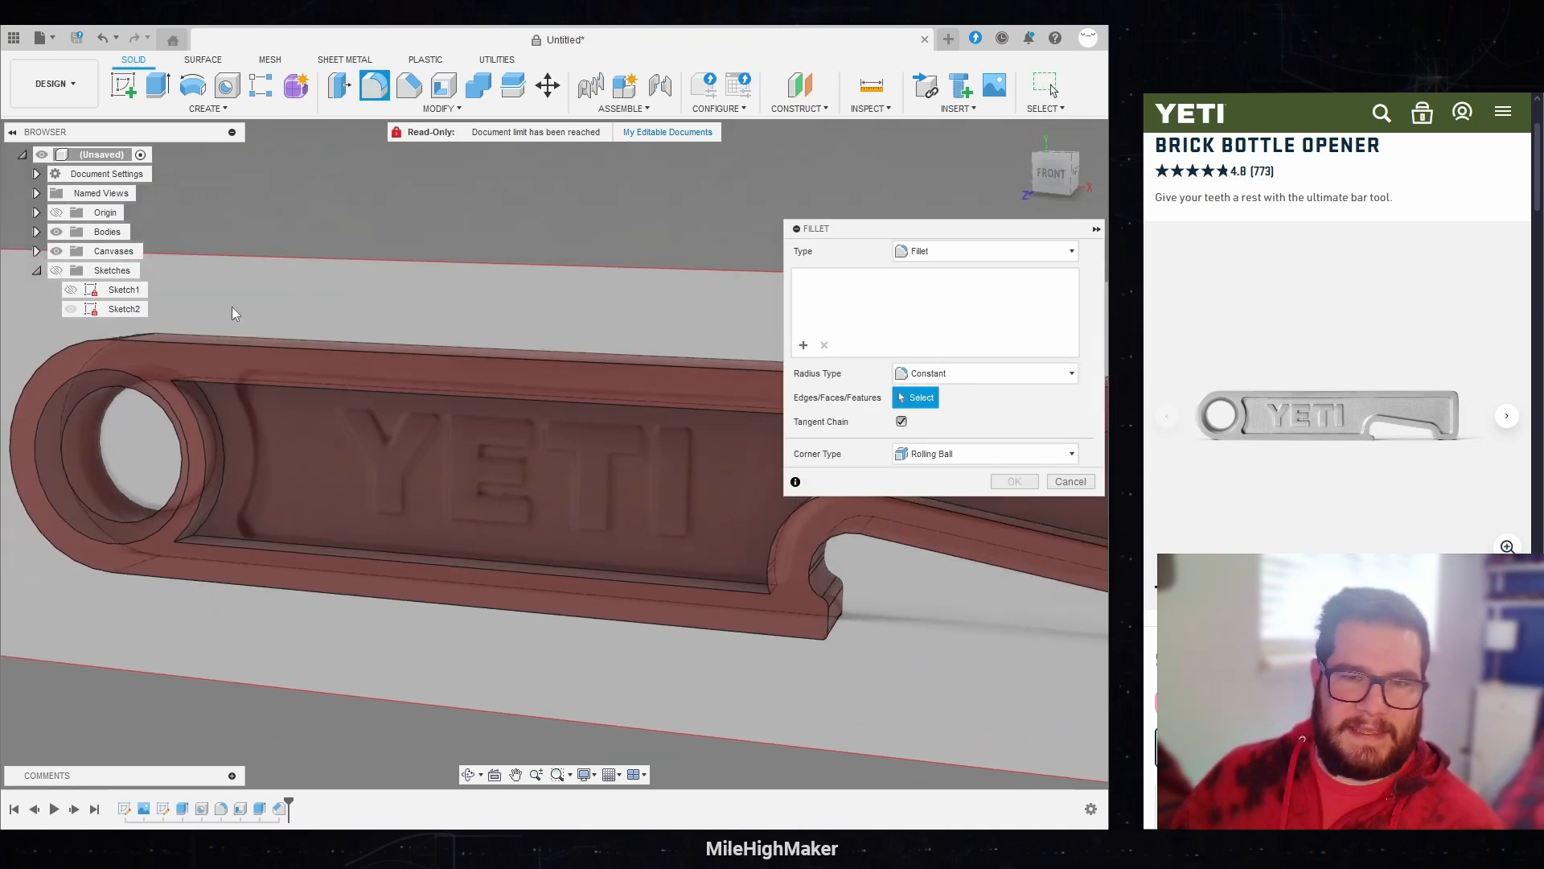
pyautogui.click(186, 375)
pyautogui.click(190, 540)
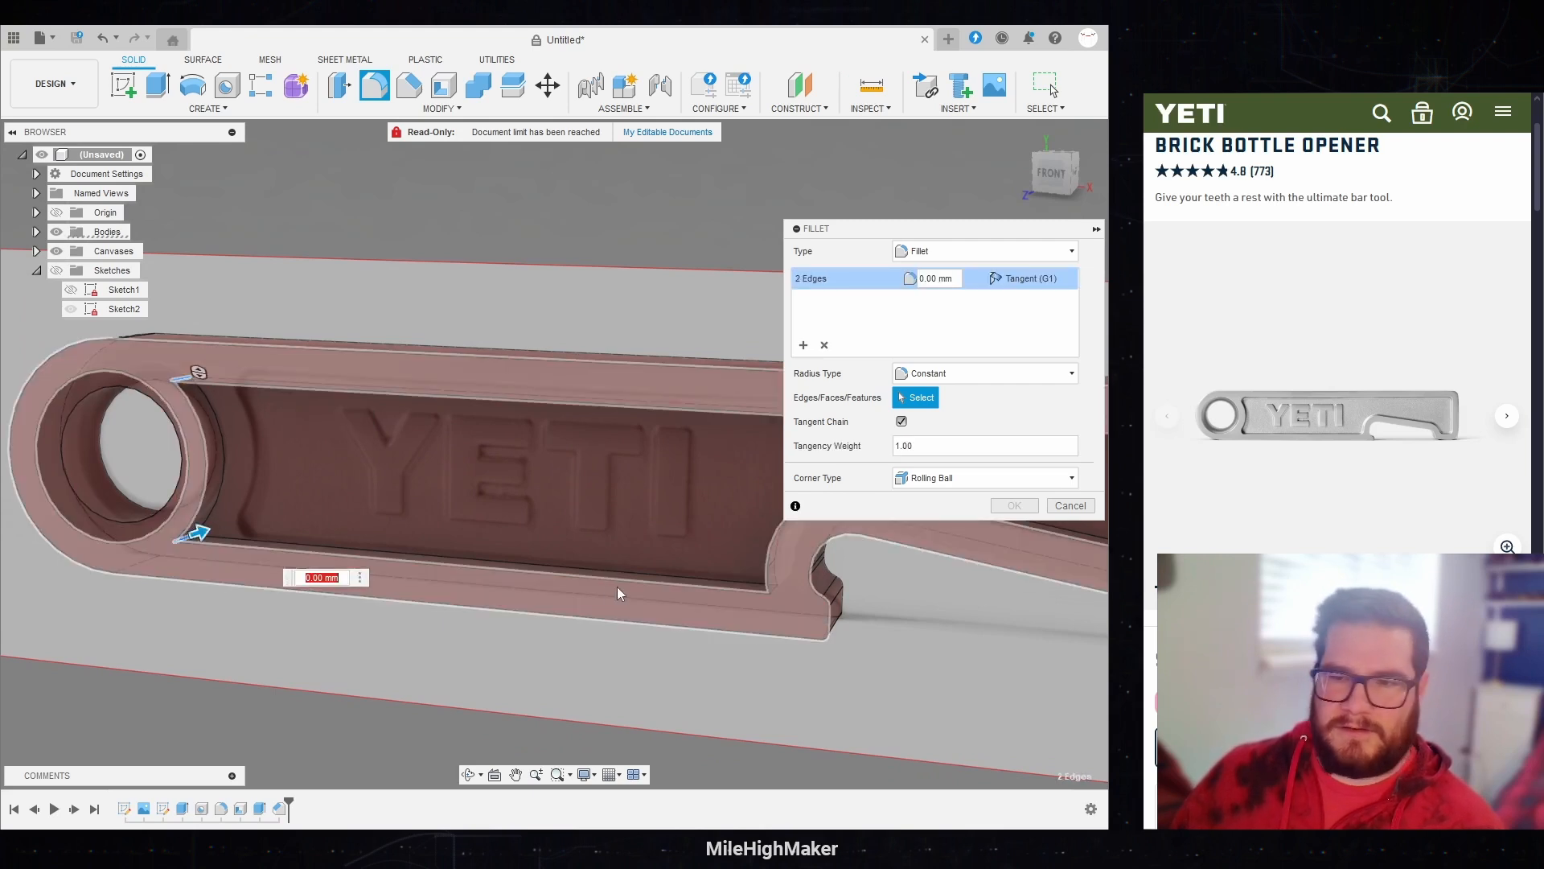
pyautogui.click(775, 593)
pyautogui.moveTo(672, 537); pyautogui.dragTo(115, 528, button='middle')
pyautogui.click(614, 624)
pyautogui.click(658, 618)
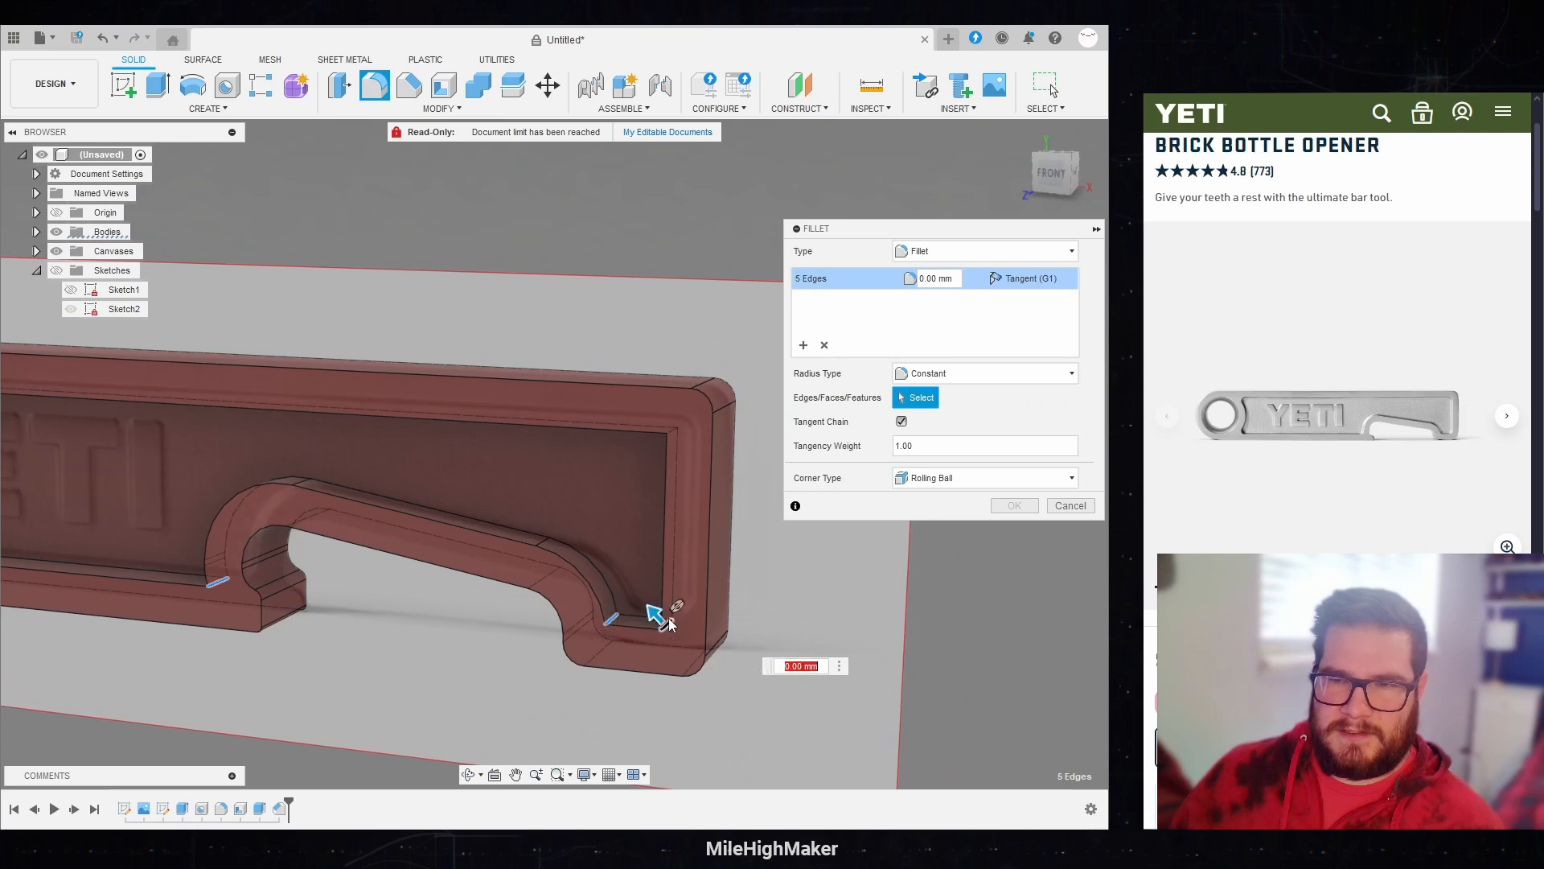
pyautogui.click(674, 434)
pyautogui.moveTo(510, 442); pyautogui.dragTo(336, 491, button='middle')
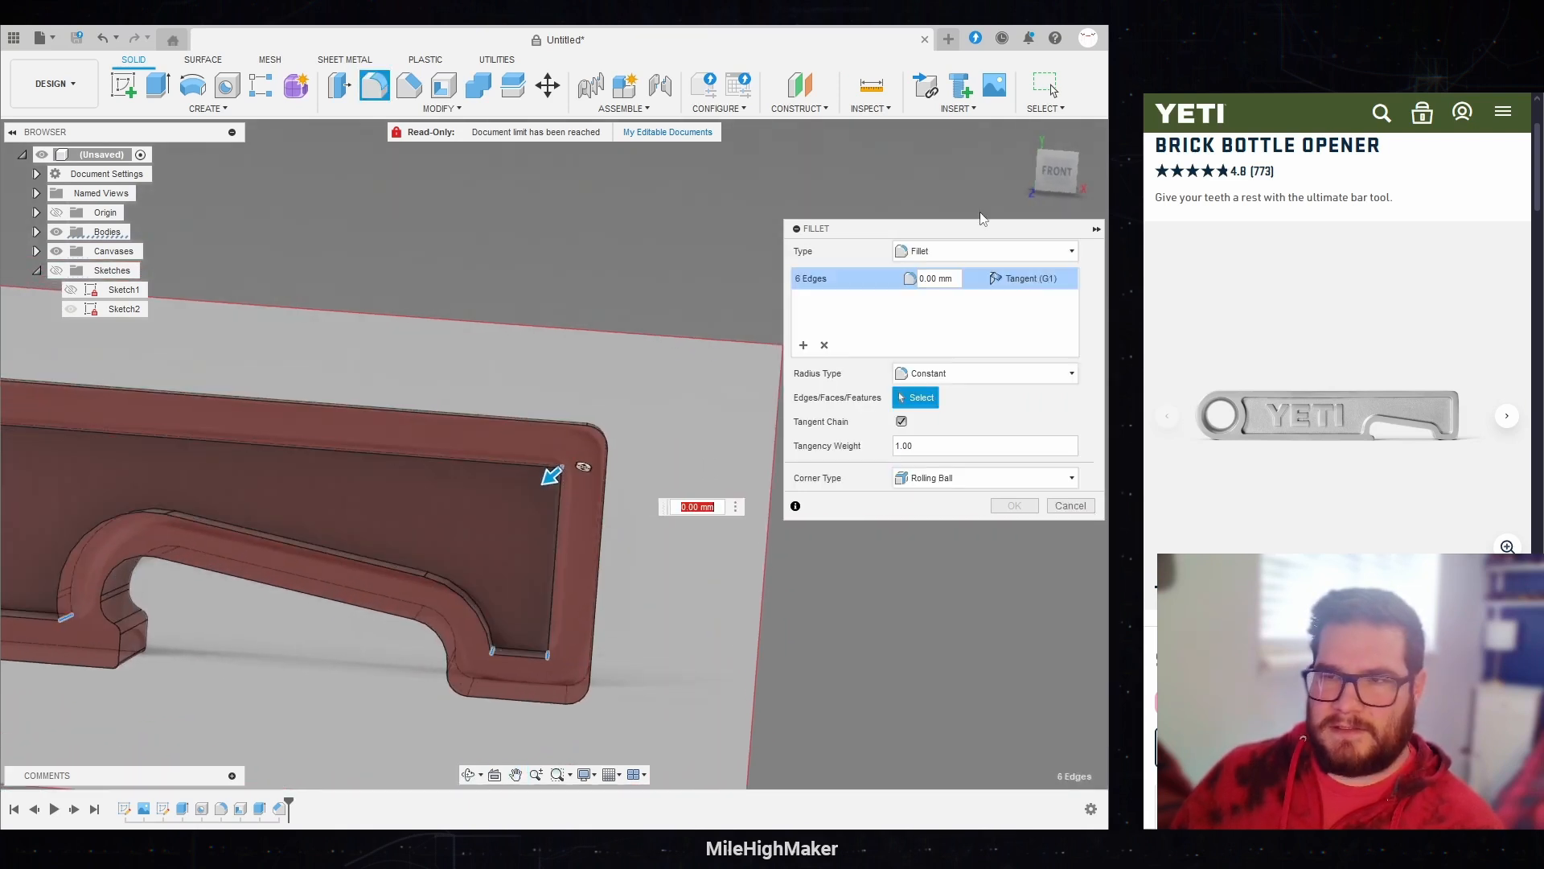
# Step: Match the fillet against the reference canvas at the recess's far upper corner and set its radius to 1 mm
pyautogui.click(1050, 180)
pyautogui.scroll(5, 650, 427)
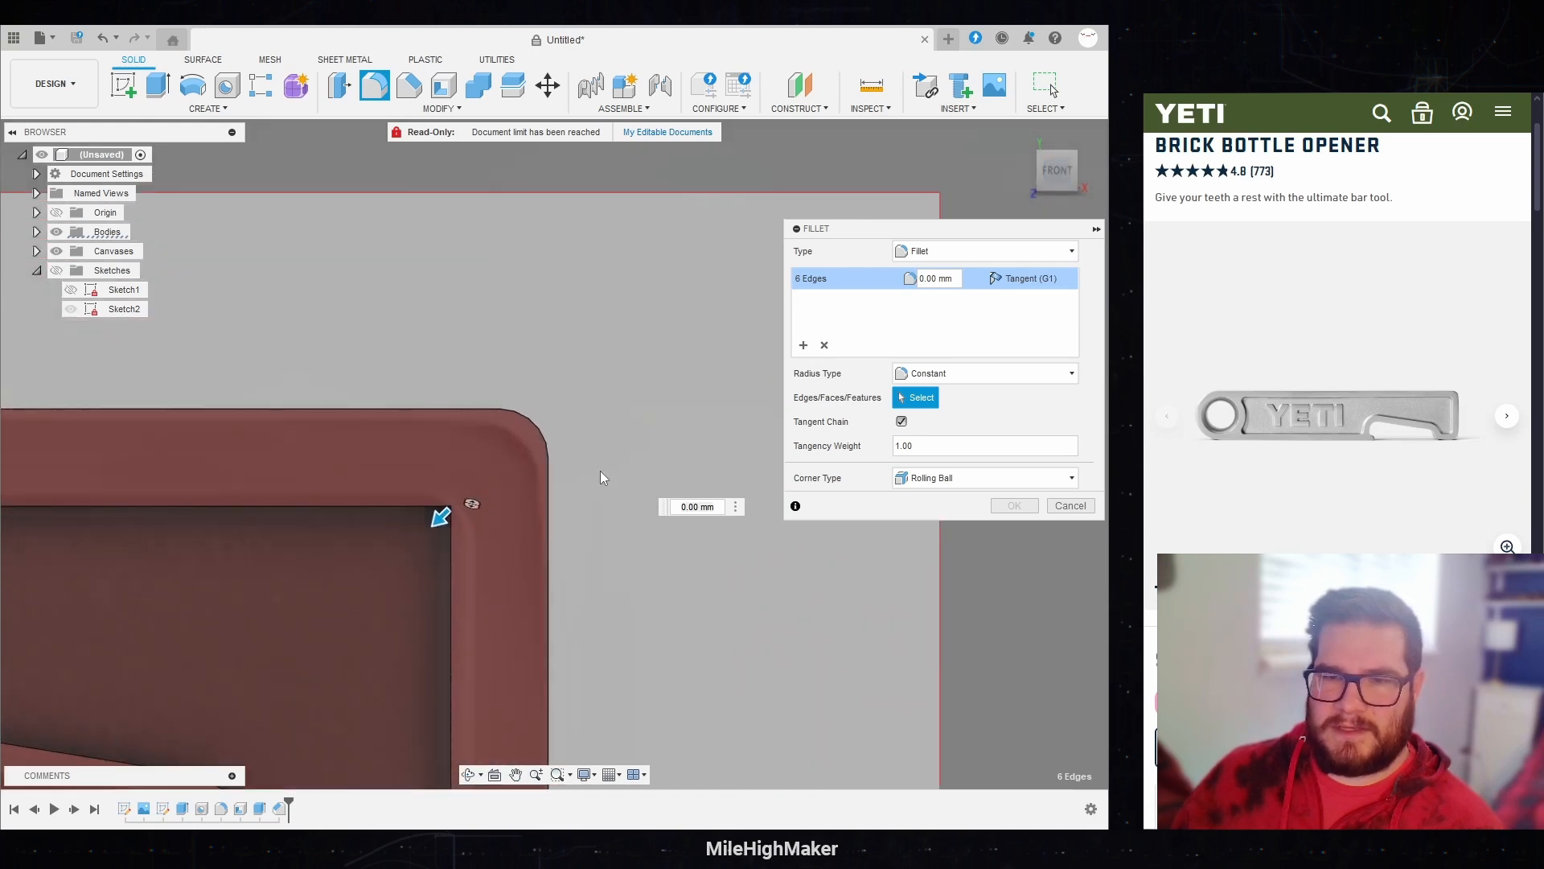
pyautogui.moveTo(441, 523); pyautogui.dragTo(431, 535)
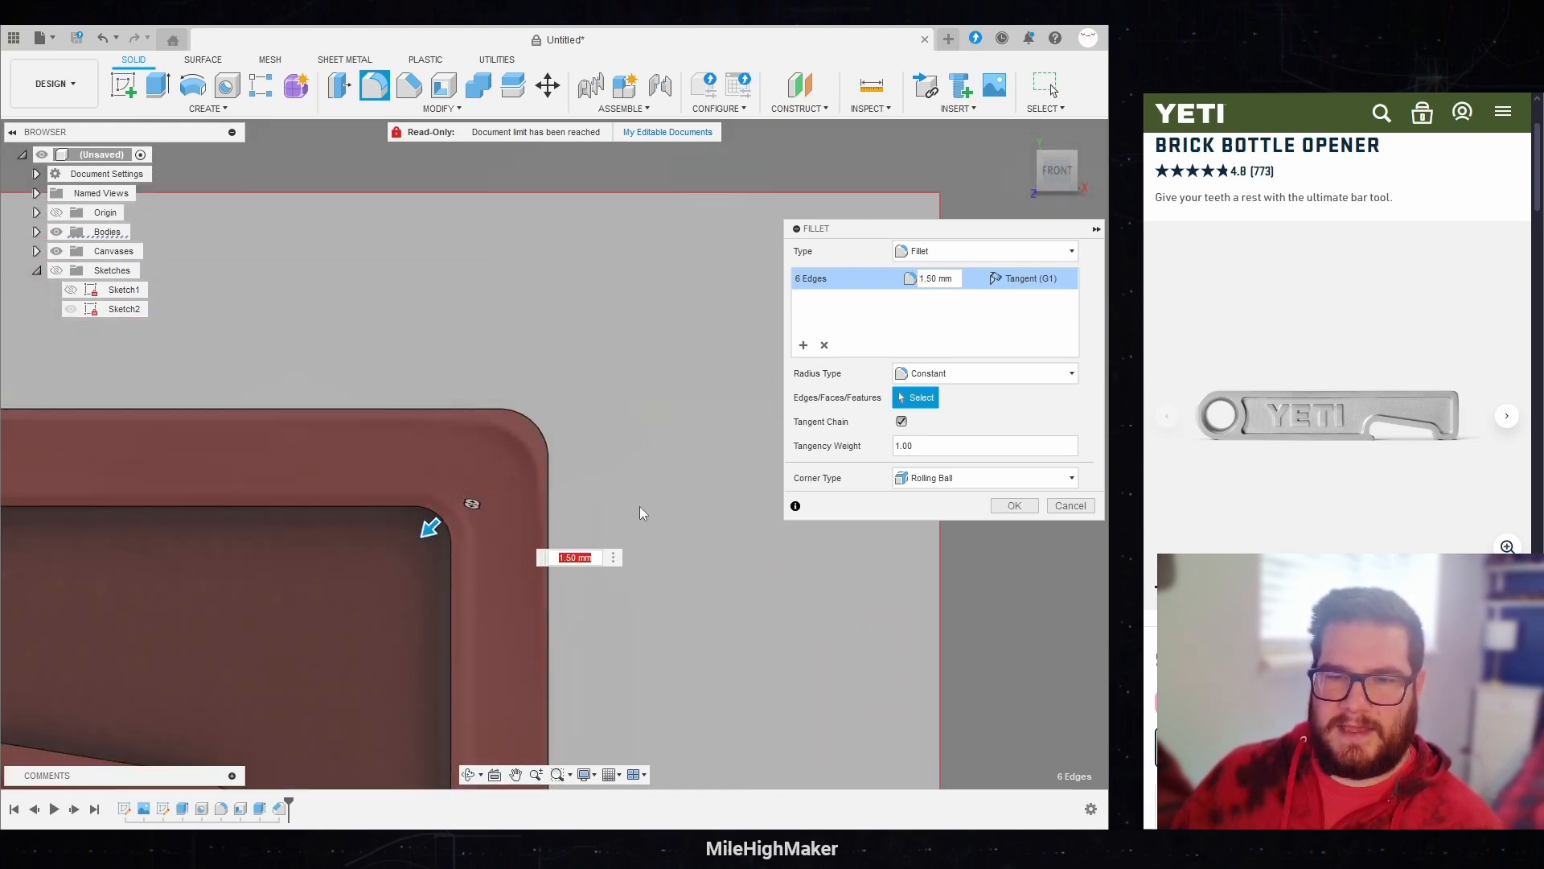
pyautogui.write('2')
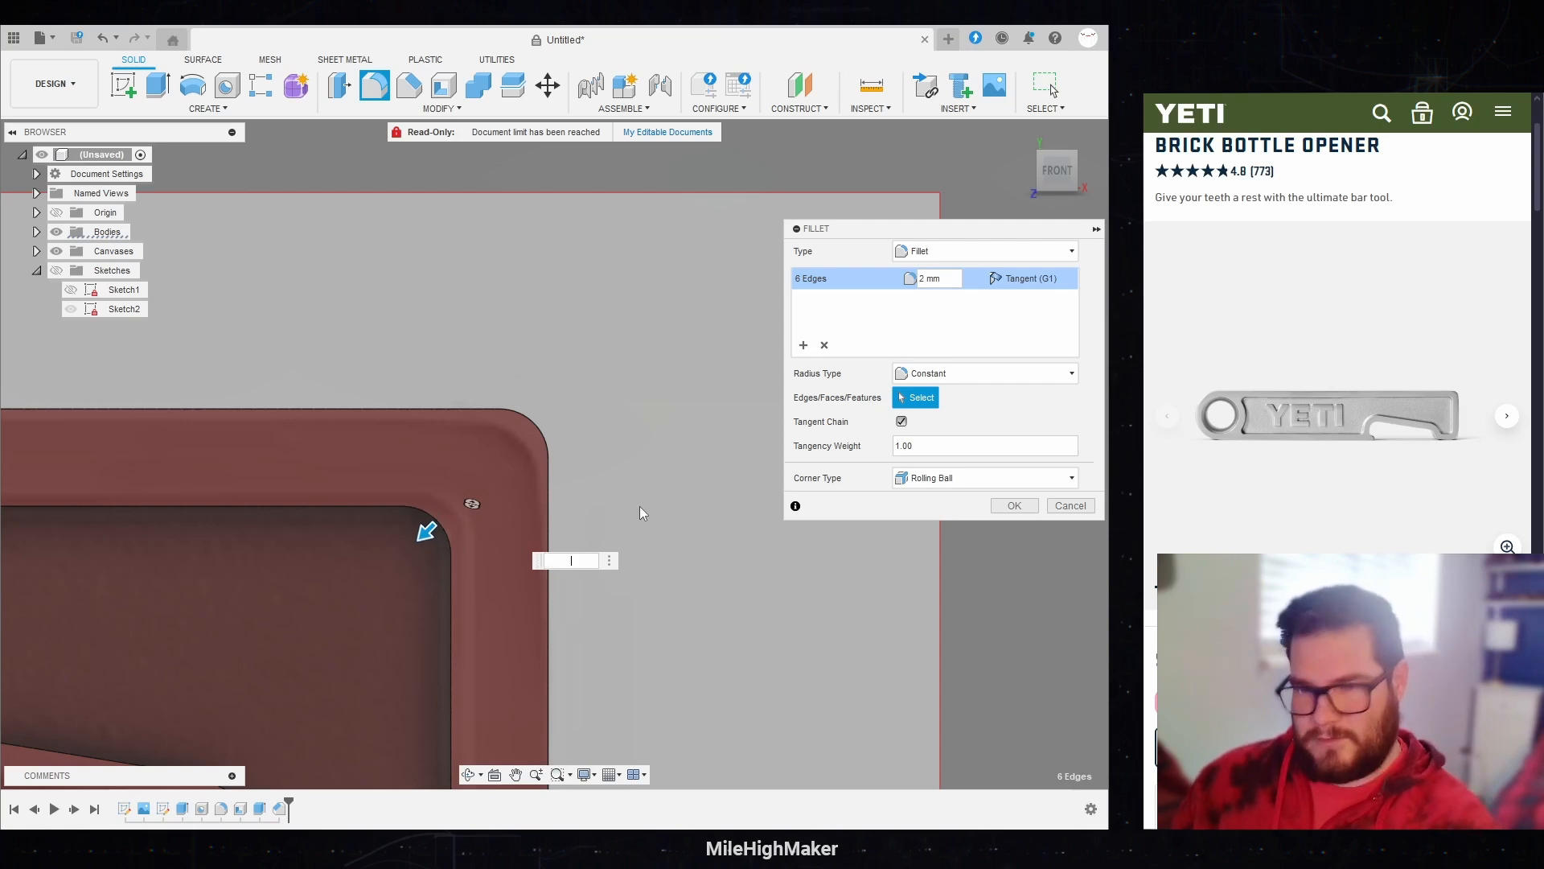
pyautogui.press('BackSpace')
pyautogui.write('1')
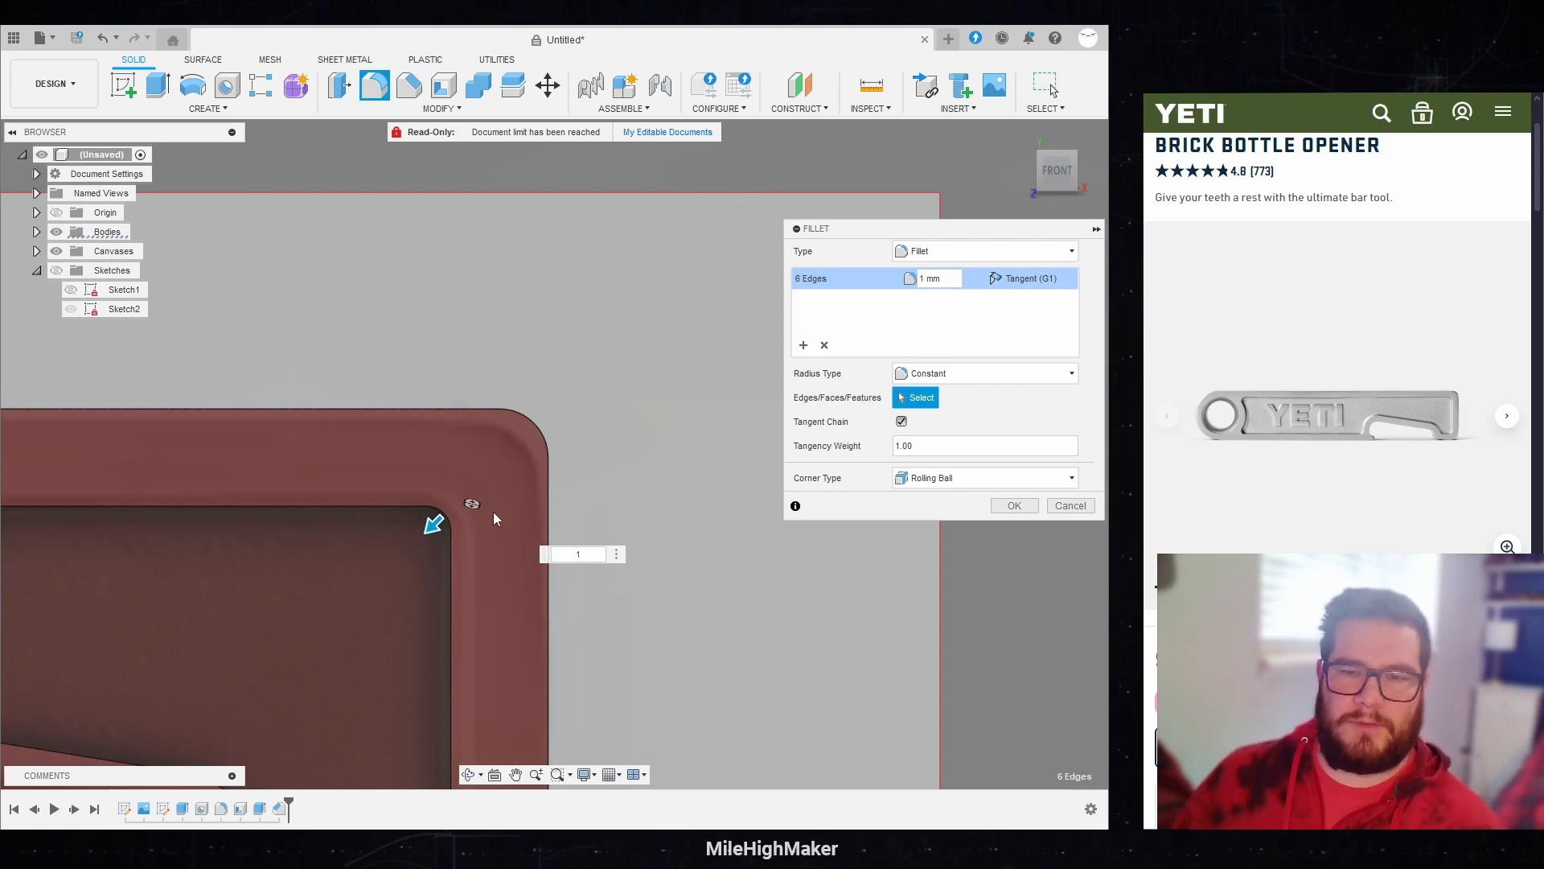
# Step: Remove the two recess corner edges beside the ring hole from the 1 mm fillet set
pyautogui.scroll(-4, 636, 491)
pyautogui.scroll(-2, 648, 473)
pyautogui.moveTo(475, 442); pyautogui.dragTo(724, 493, button='middle')
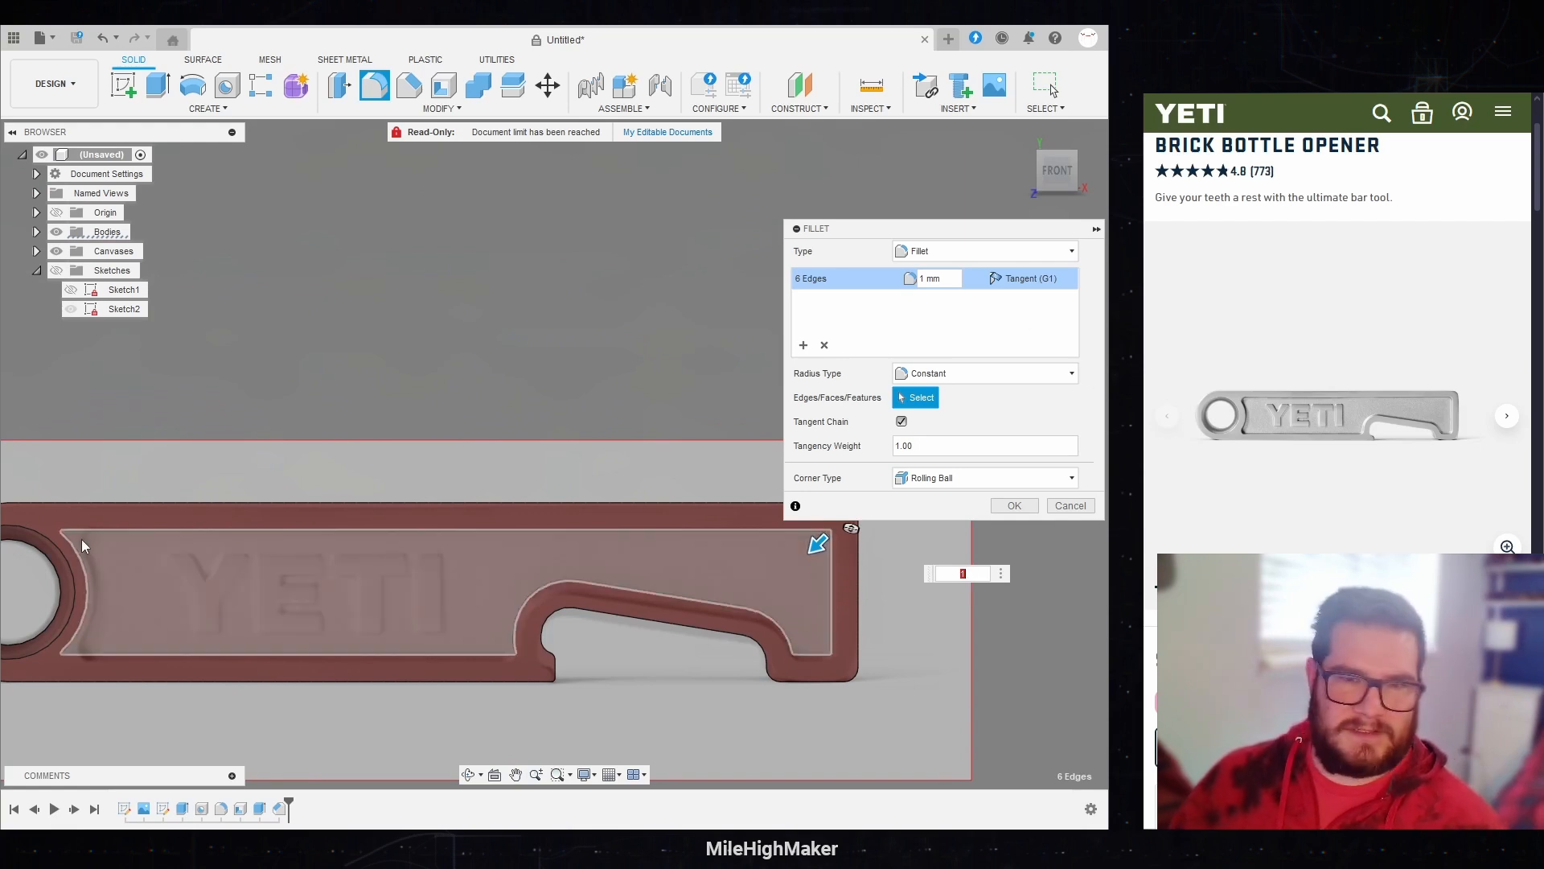
pyautogui.moveTo(318, 541); pyautogui.dragTo(252, 560, button='middle')
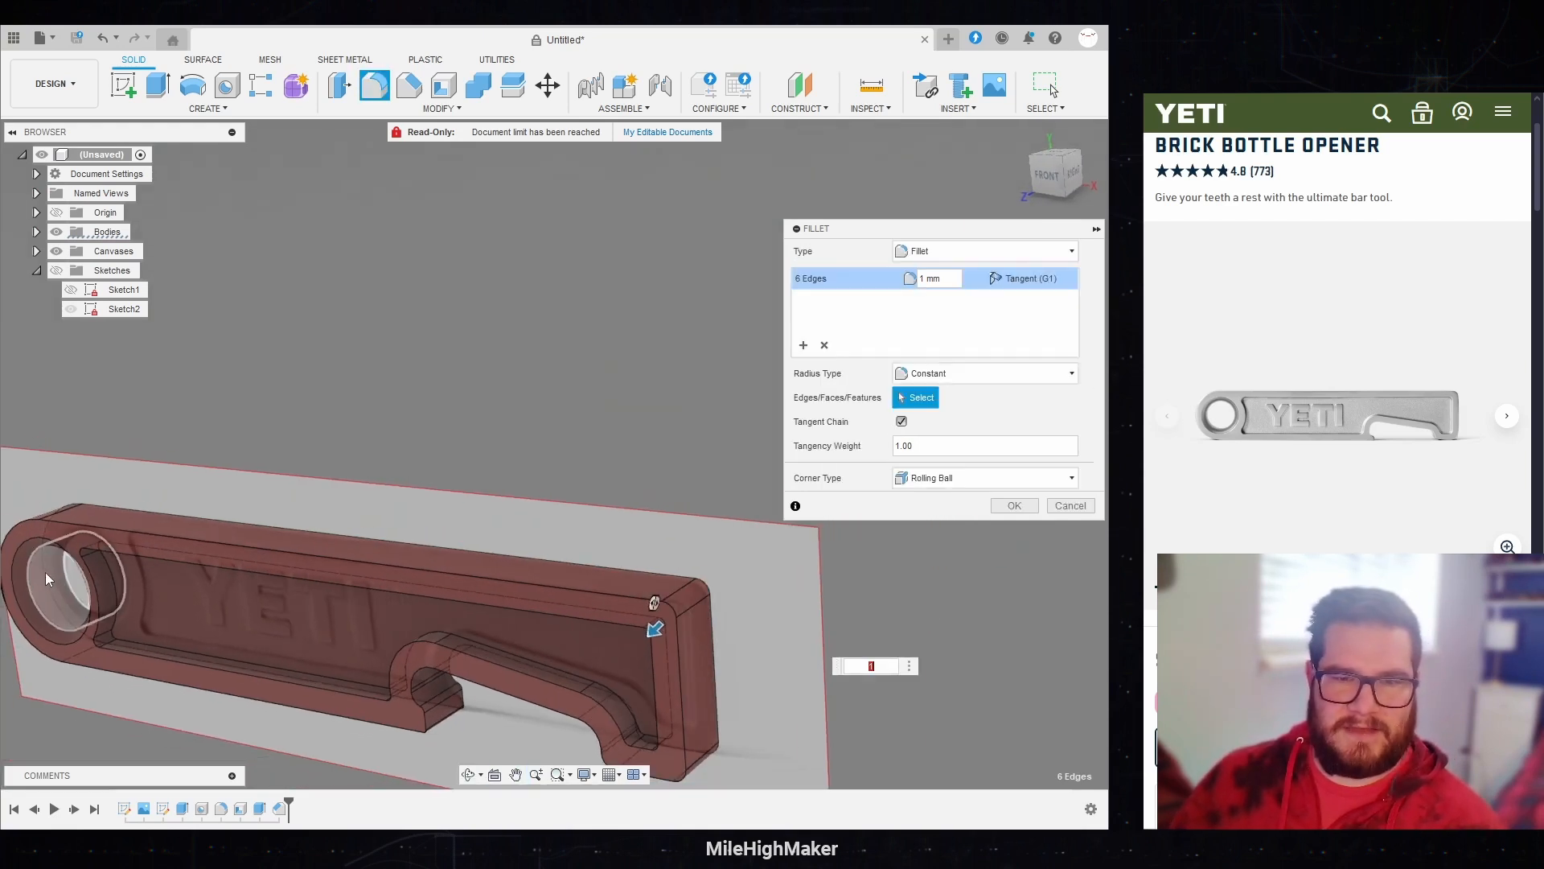
pyautogui.scroll(6, 48, 571)
pyautogui.click(200, 491)
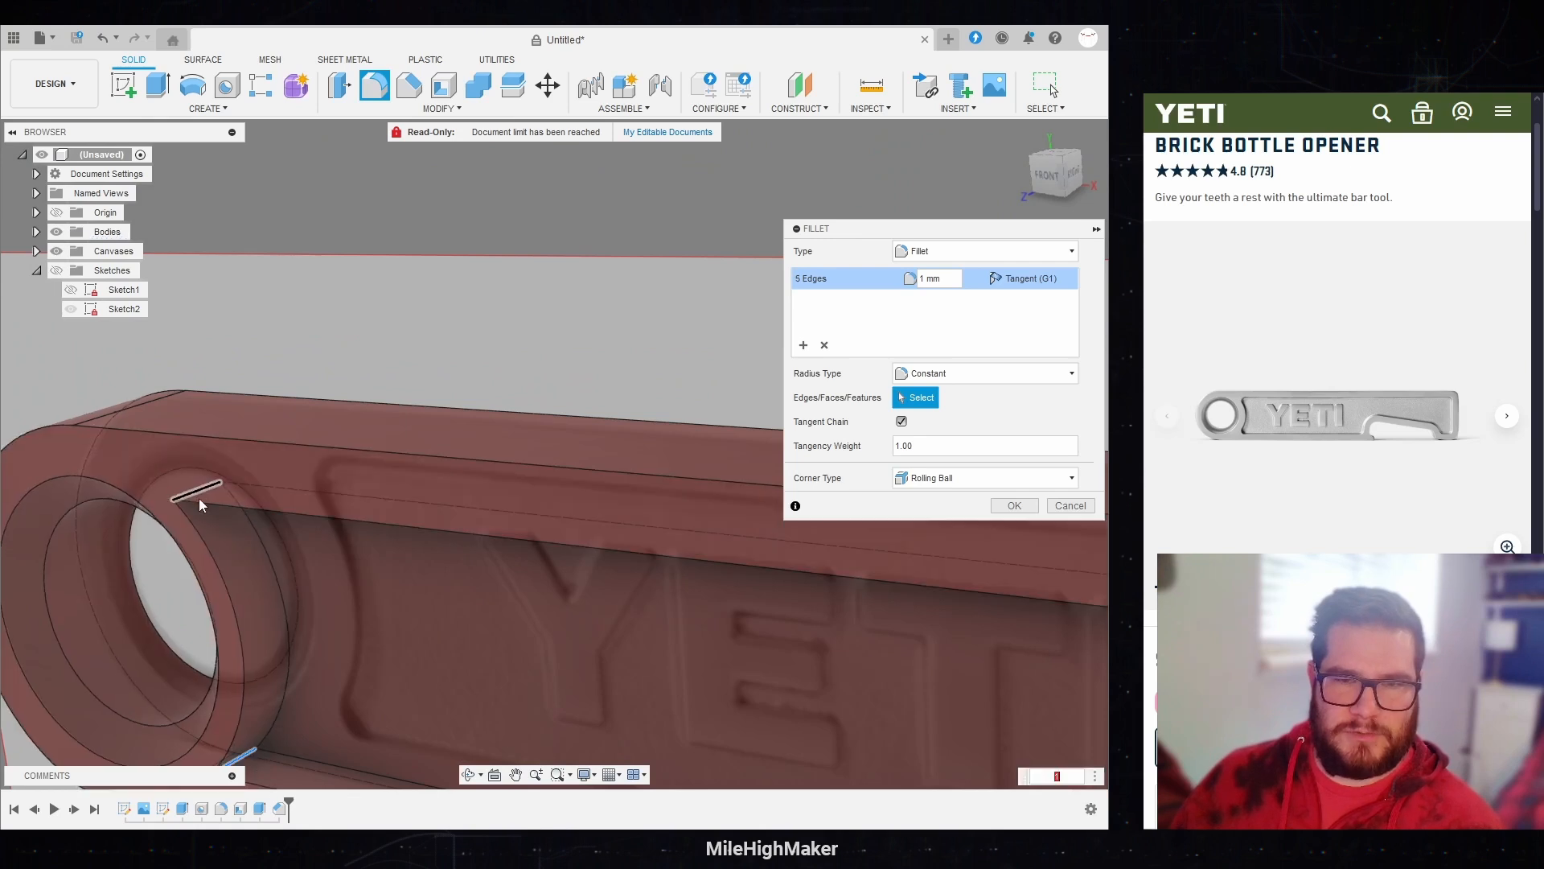
pyautogui.click(242, 757)
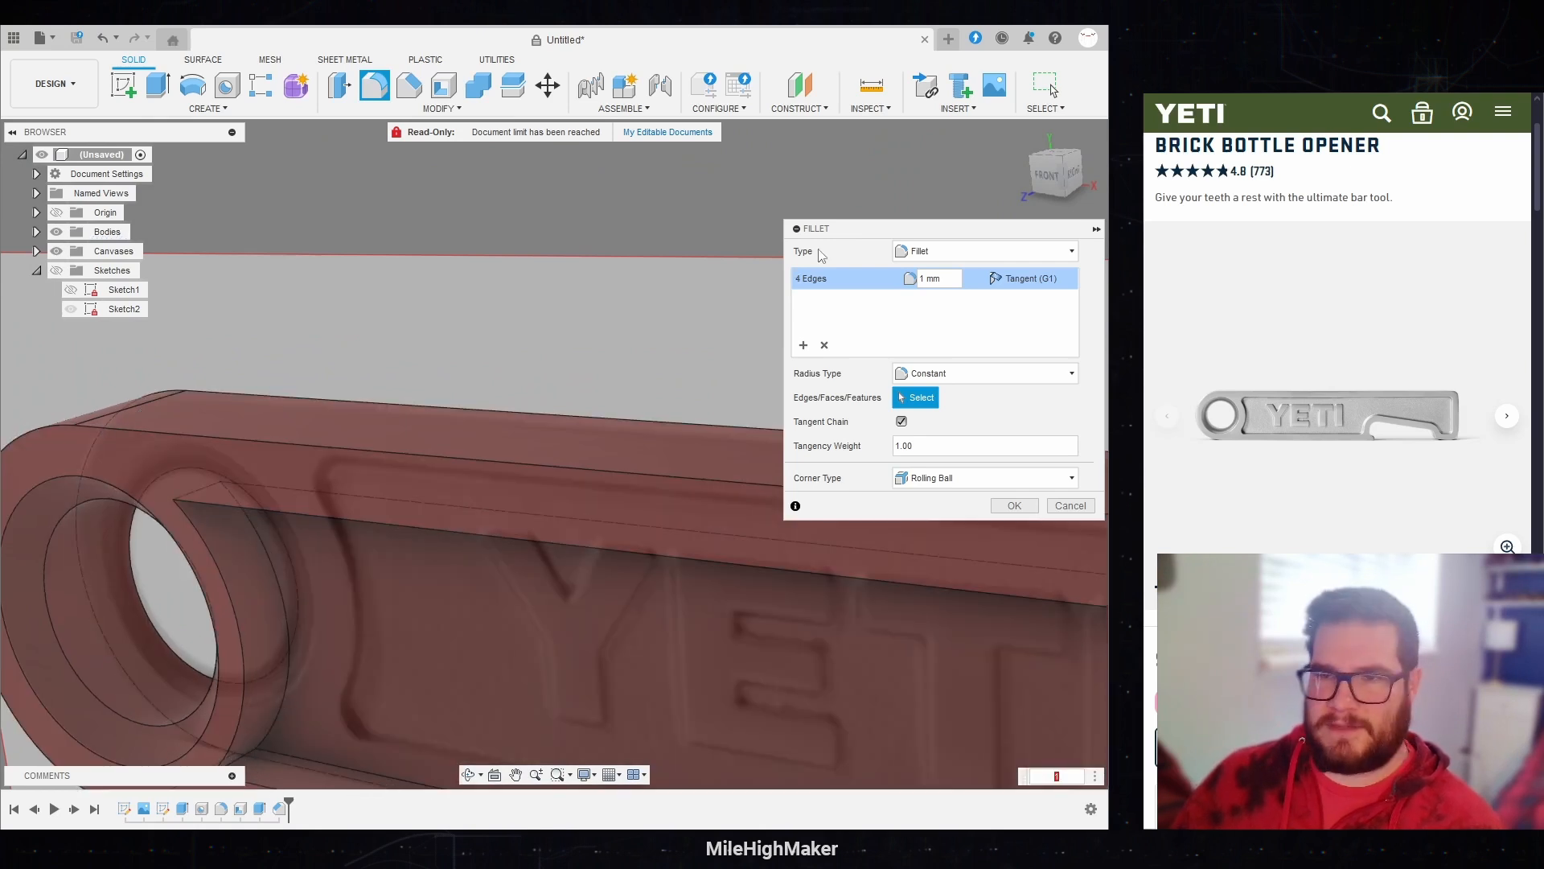
# Step: Add a second selection set with the two corner edges beside the ring hole and fillet them at 2 mm
pyautogui.click(803, 345)
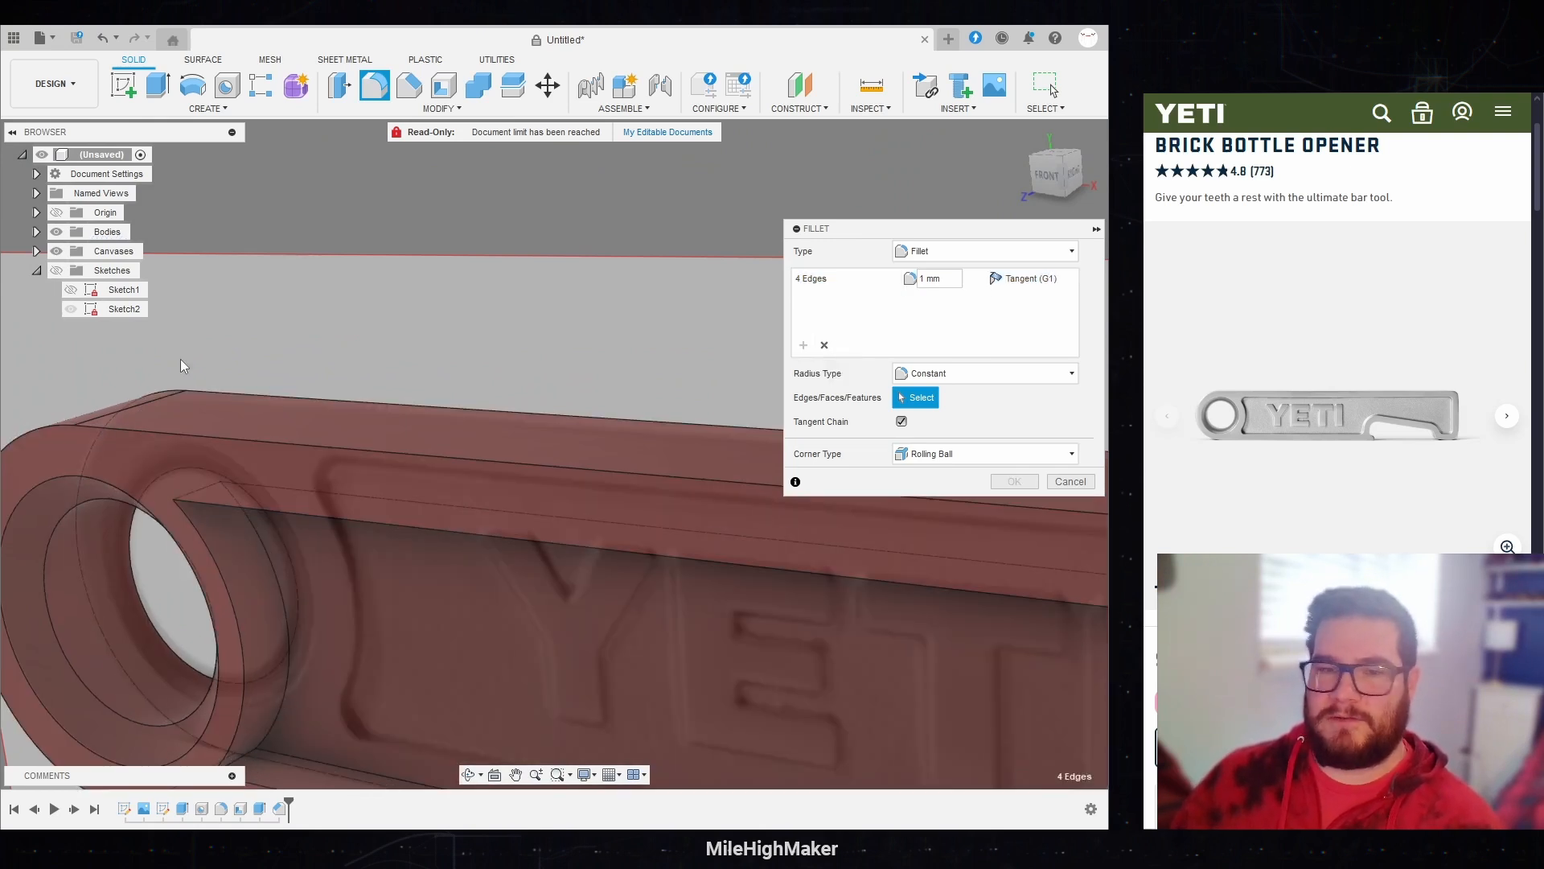
pyautogui.click(197, 495)
pyautogui.scroll(-2, 286, 258)
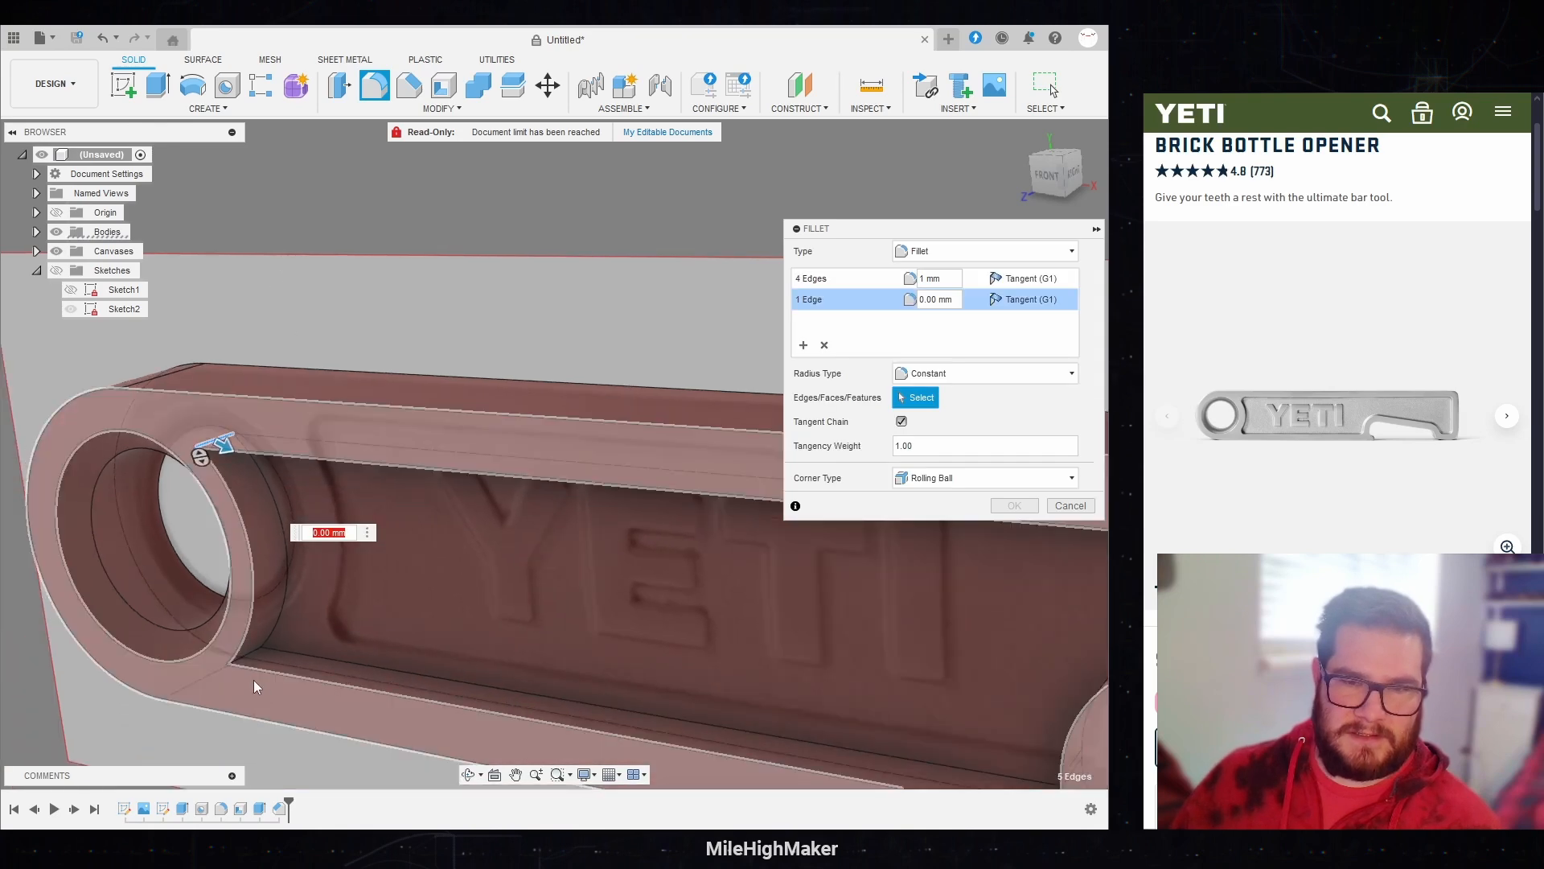
pyautogui.click(247, 660)
pyautogui.write('2')
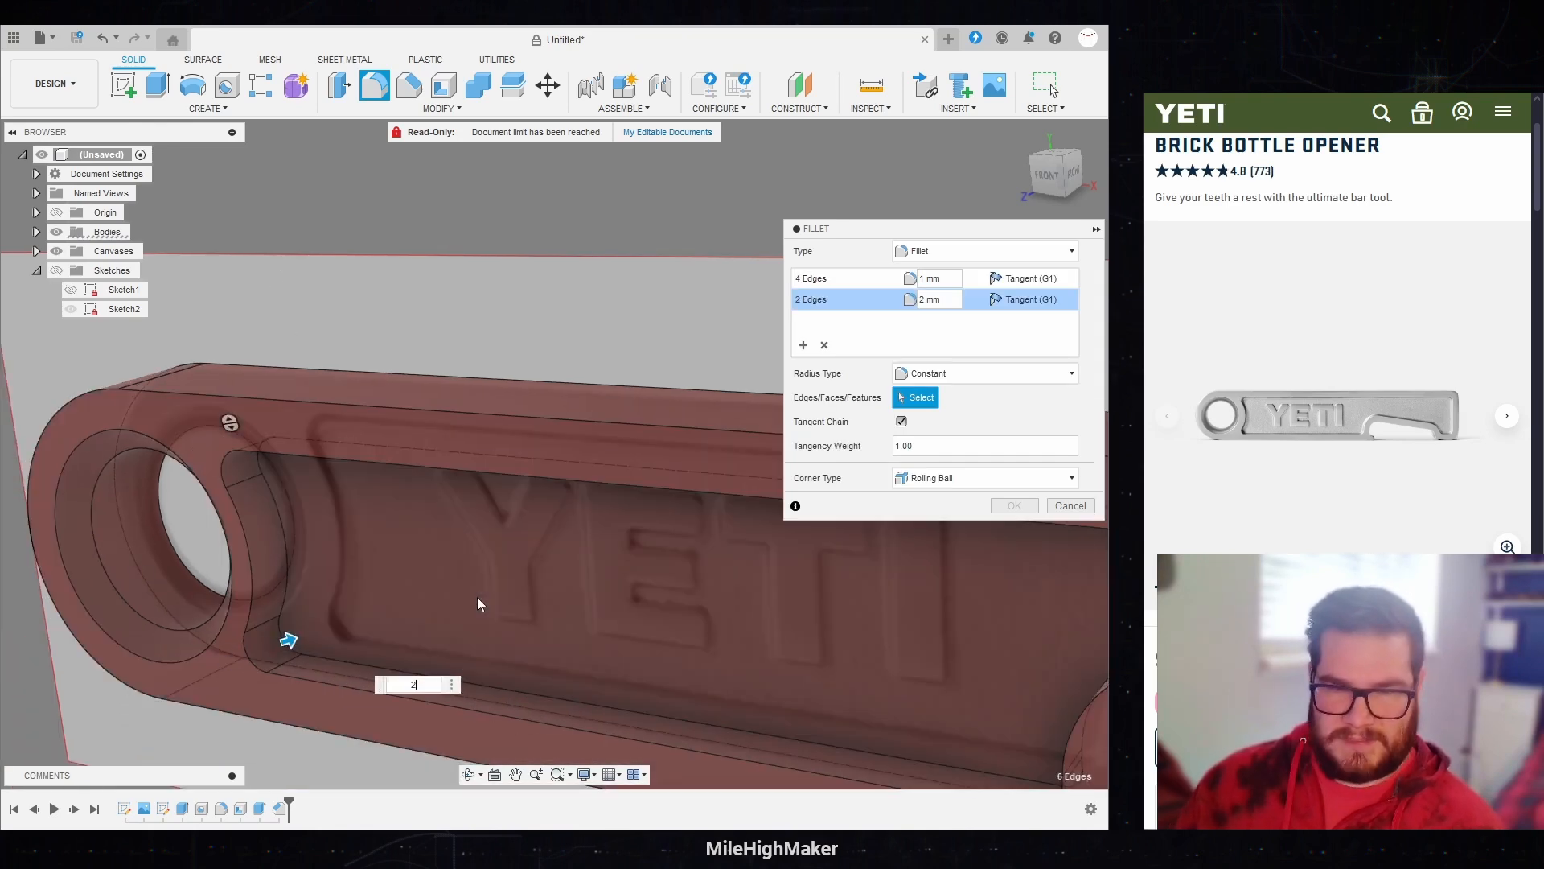
pyautogui.press('Return')
# Step: Compare the filleted recess corners with the reference canvas in front view along the whole opener
pyautogui.click(1046, 175)
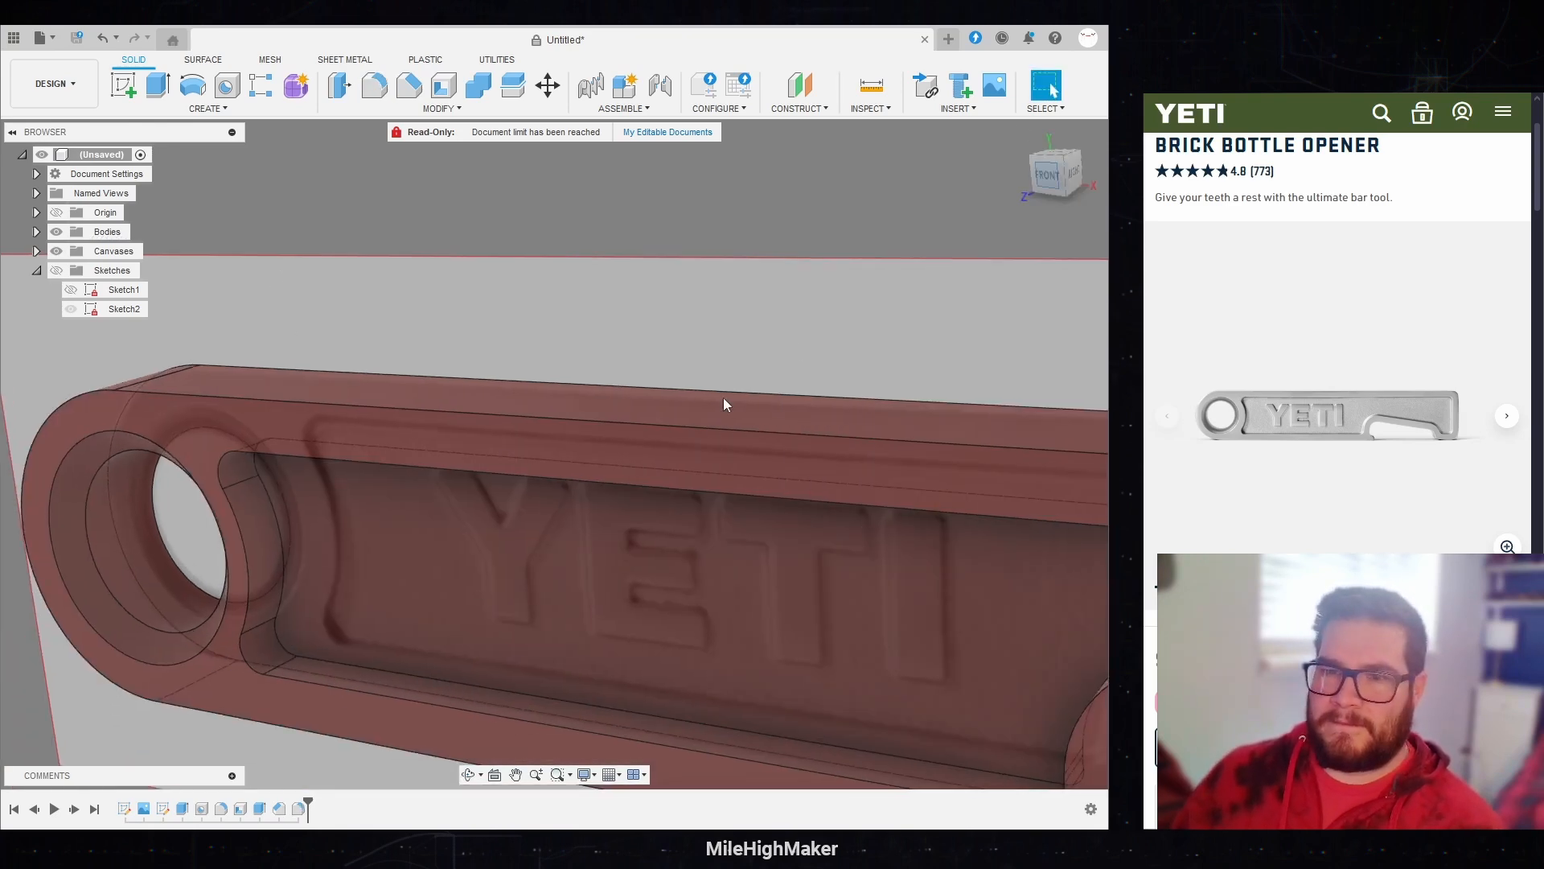
pyautogui.scroll(-5, 282, 526)
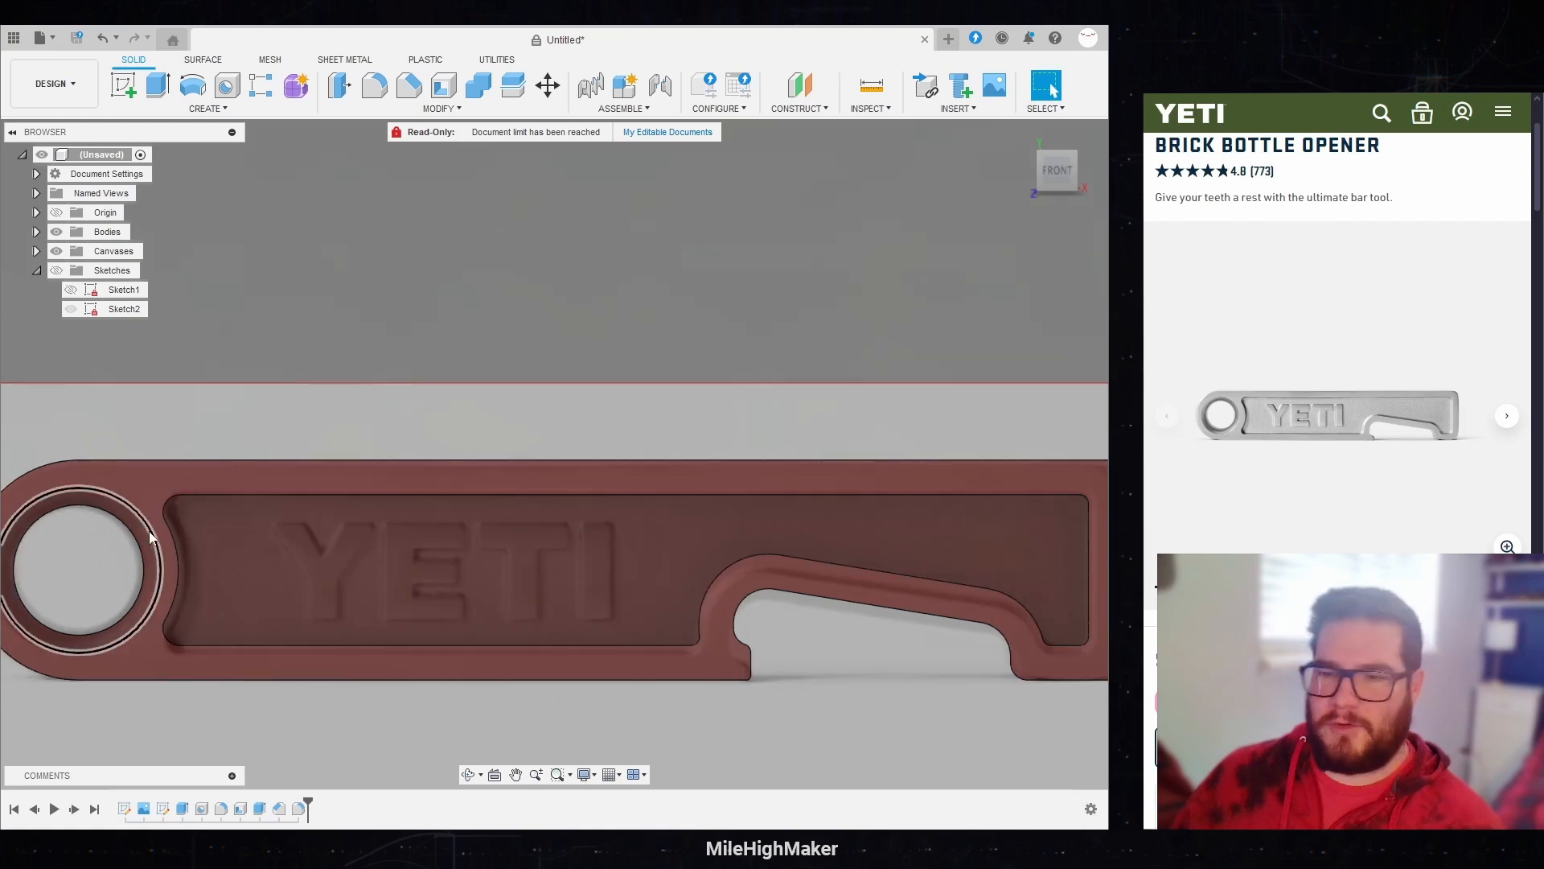
pyautogui.scroll(3, 1055, 622)
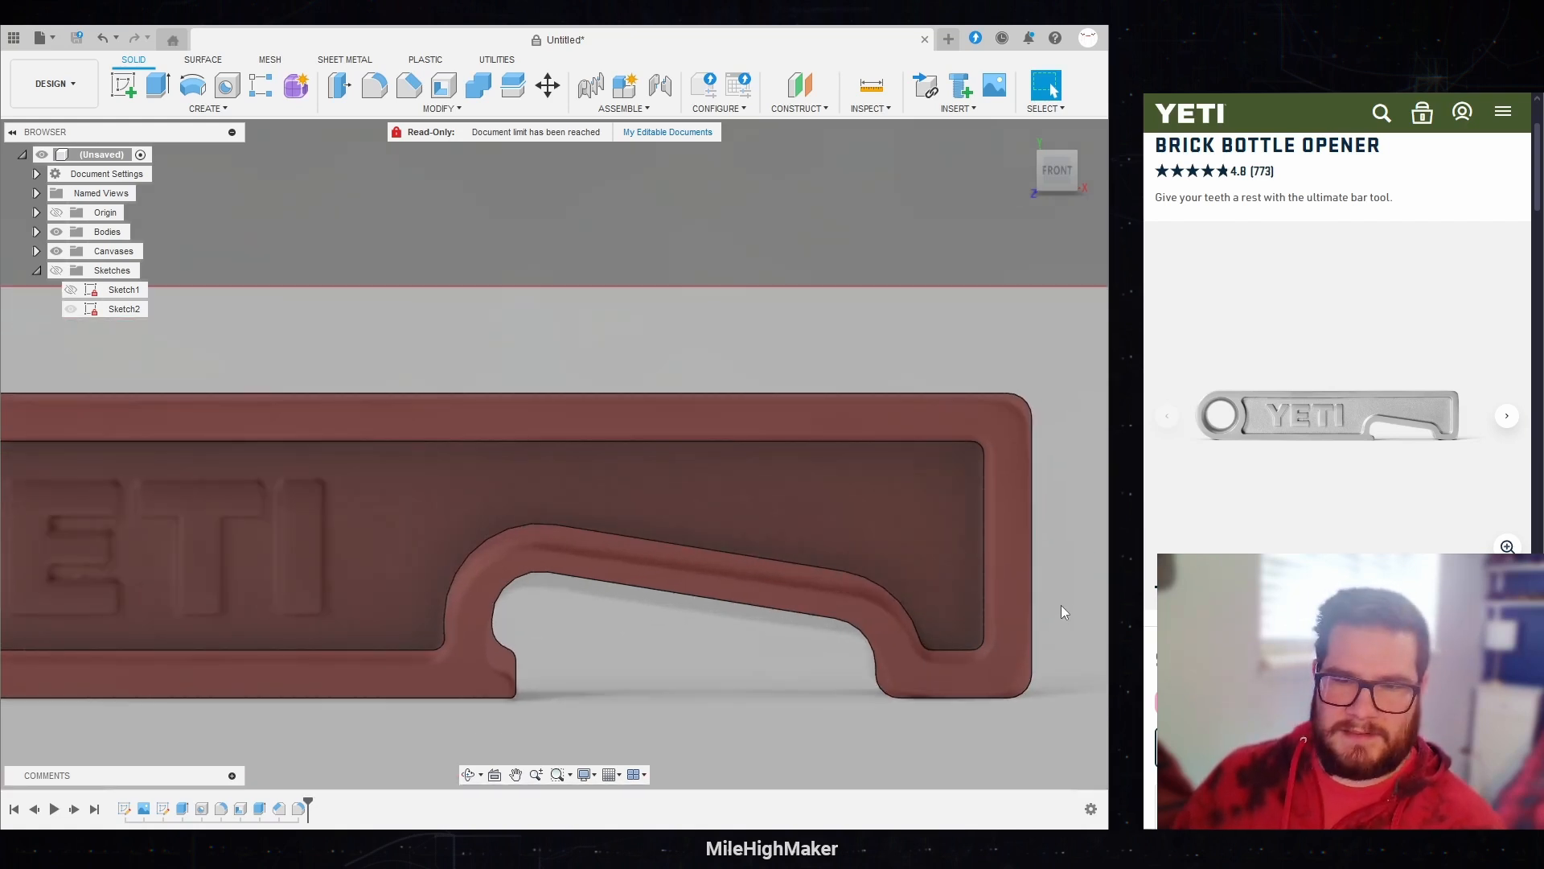
pyautogui.scroll(-2, 1058, 604)
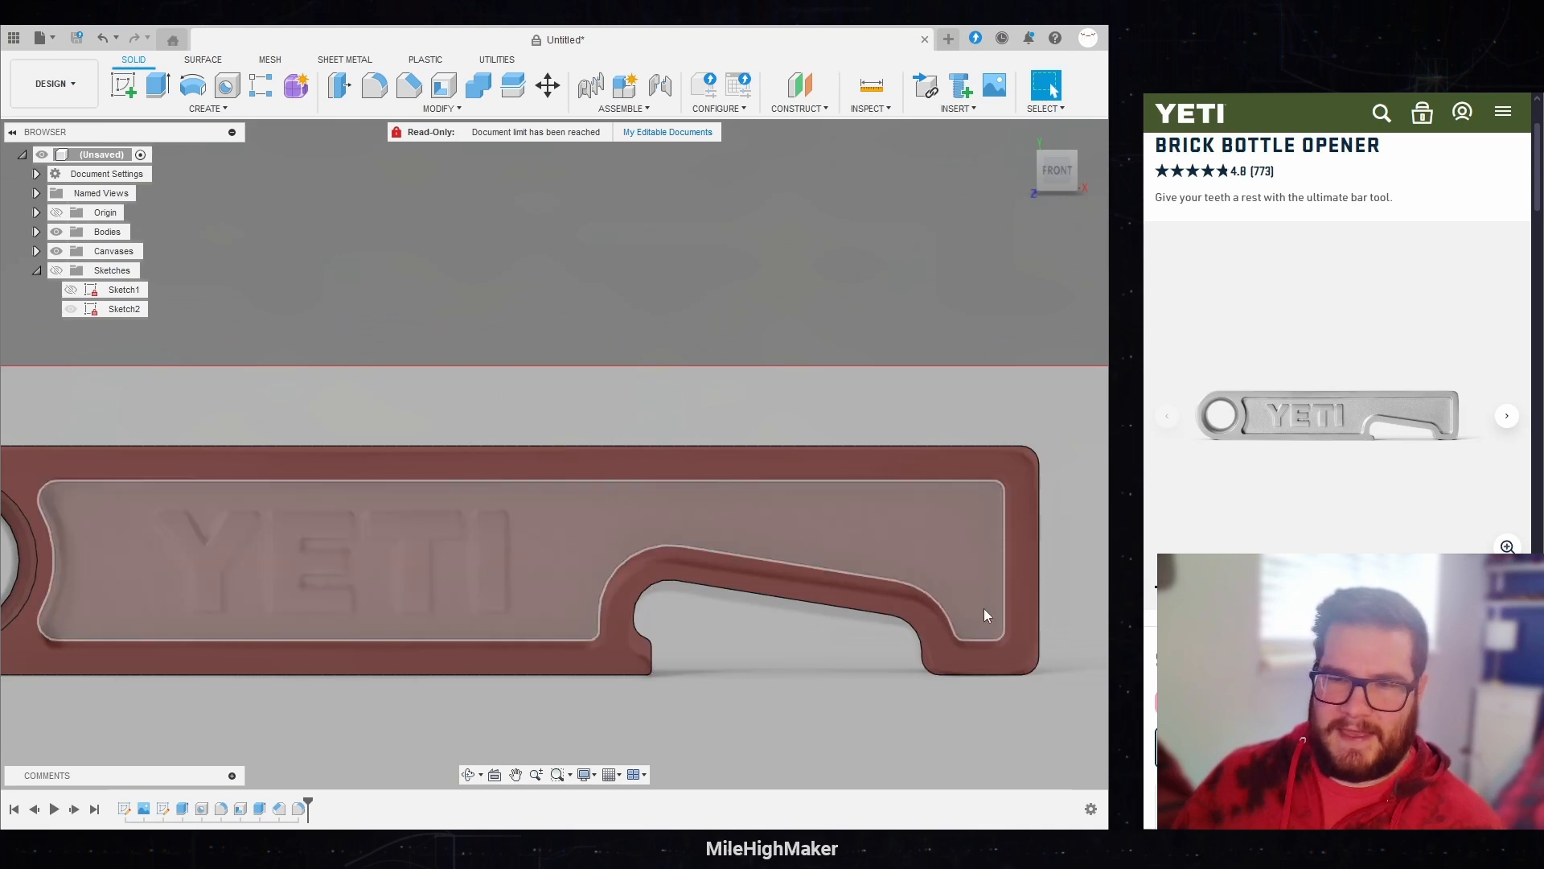
pyautogui.scroll(-1, 983, 608)
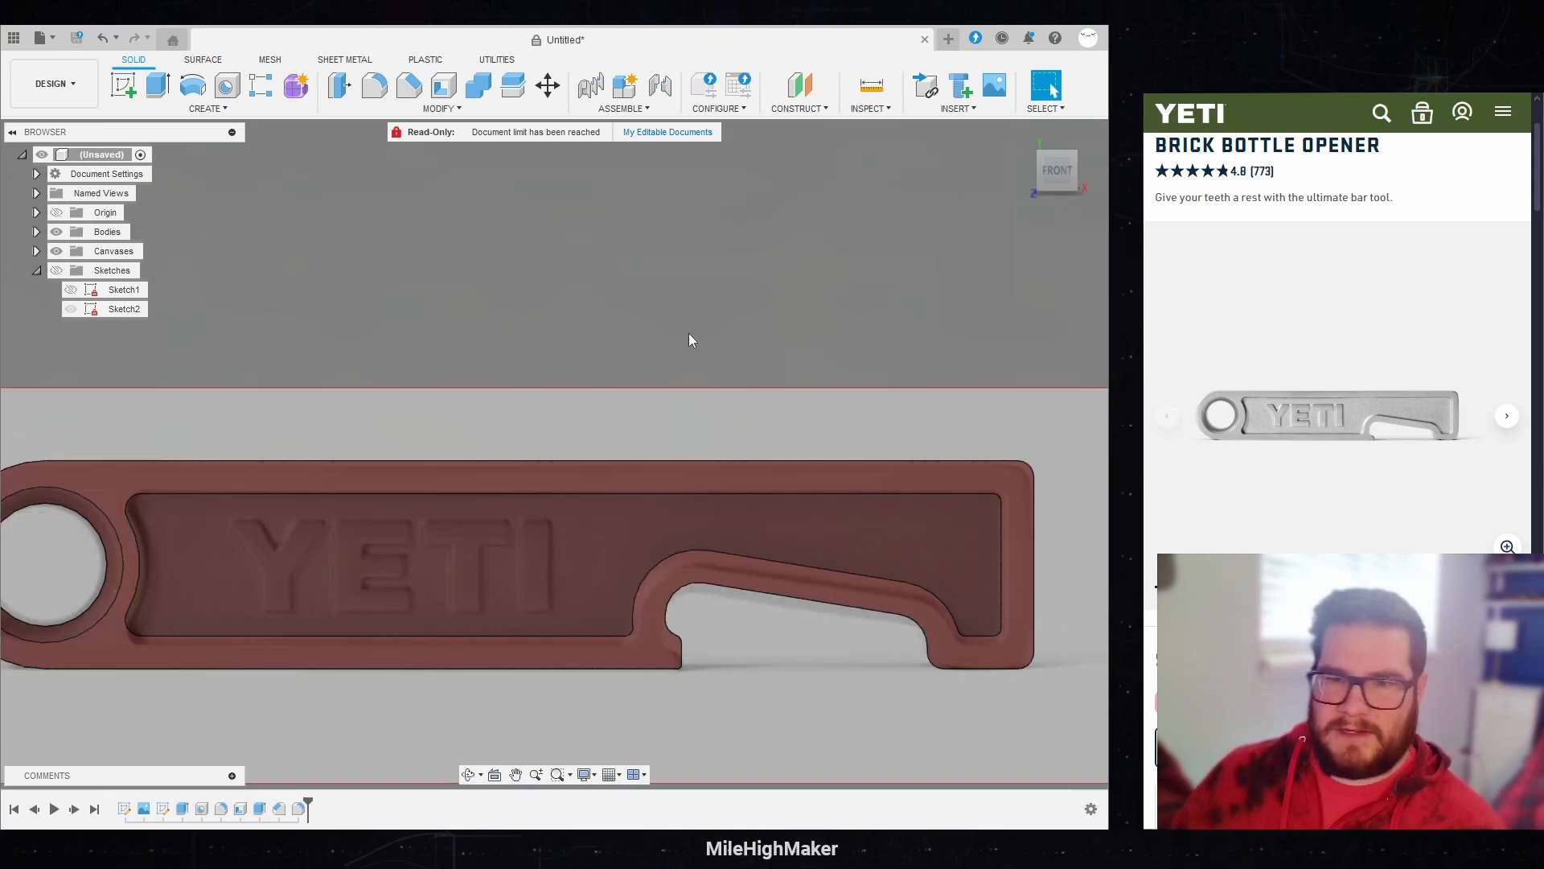
pyautogui.scroll(-1, 780, 320)
pyautogui.moveTo(772, 317)
pyautogui.keyDown('shift'); pyautogui.mouseDown(button='middle')
pyautogui.moveTo(821, 308)
pyautogui.moveTo(748, 319)
pyautogui.mouseUp(button='middle'); pyautogui.keyUp('shift')
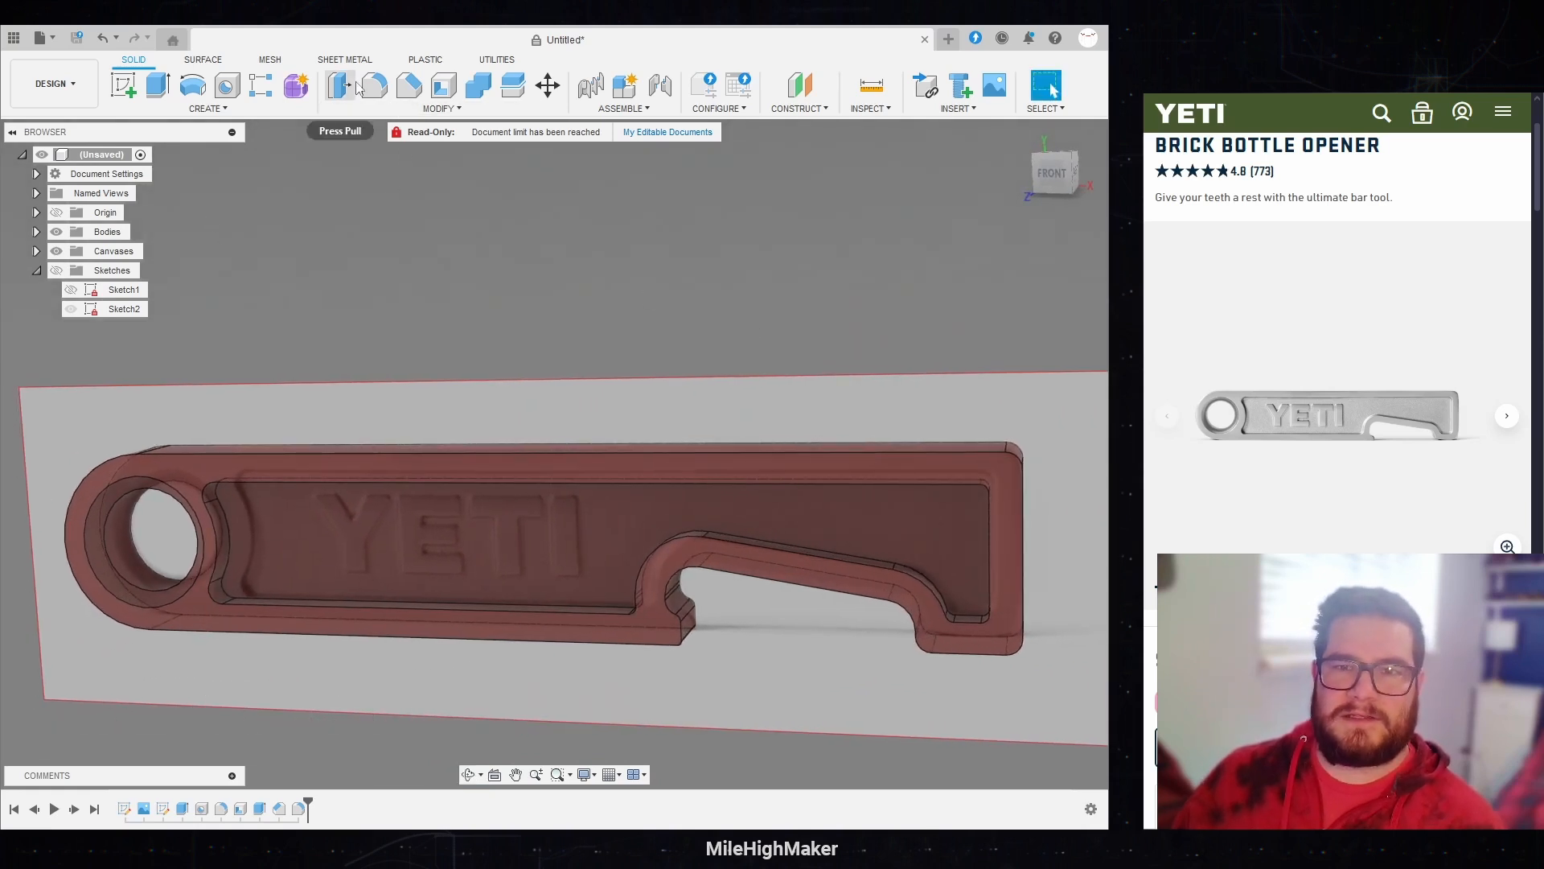
# Step: Chamfer the body's outer front edge loop by an equal distance of 0.5 mm, leaving the recess rim out of the selection
pyautogui.click(409, 86)
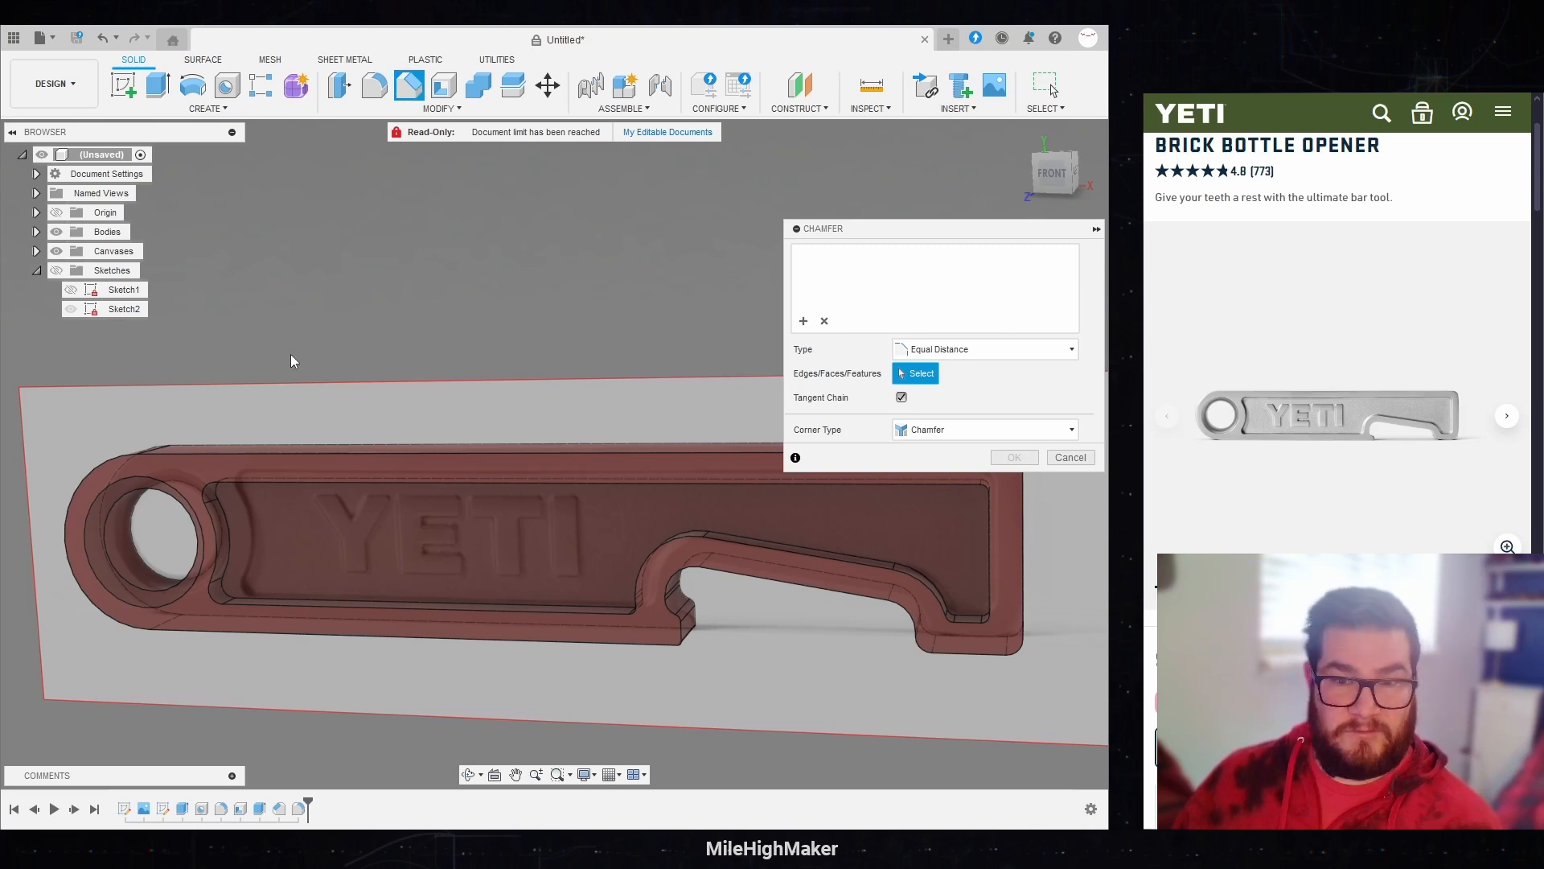
pyautogui.click(131, 456)
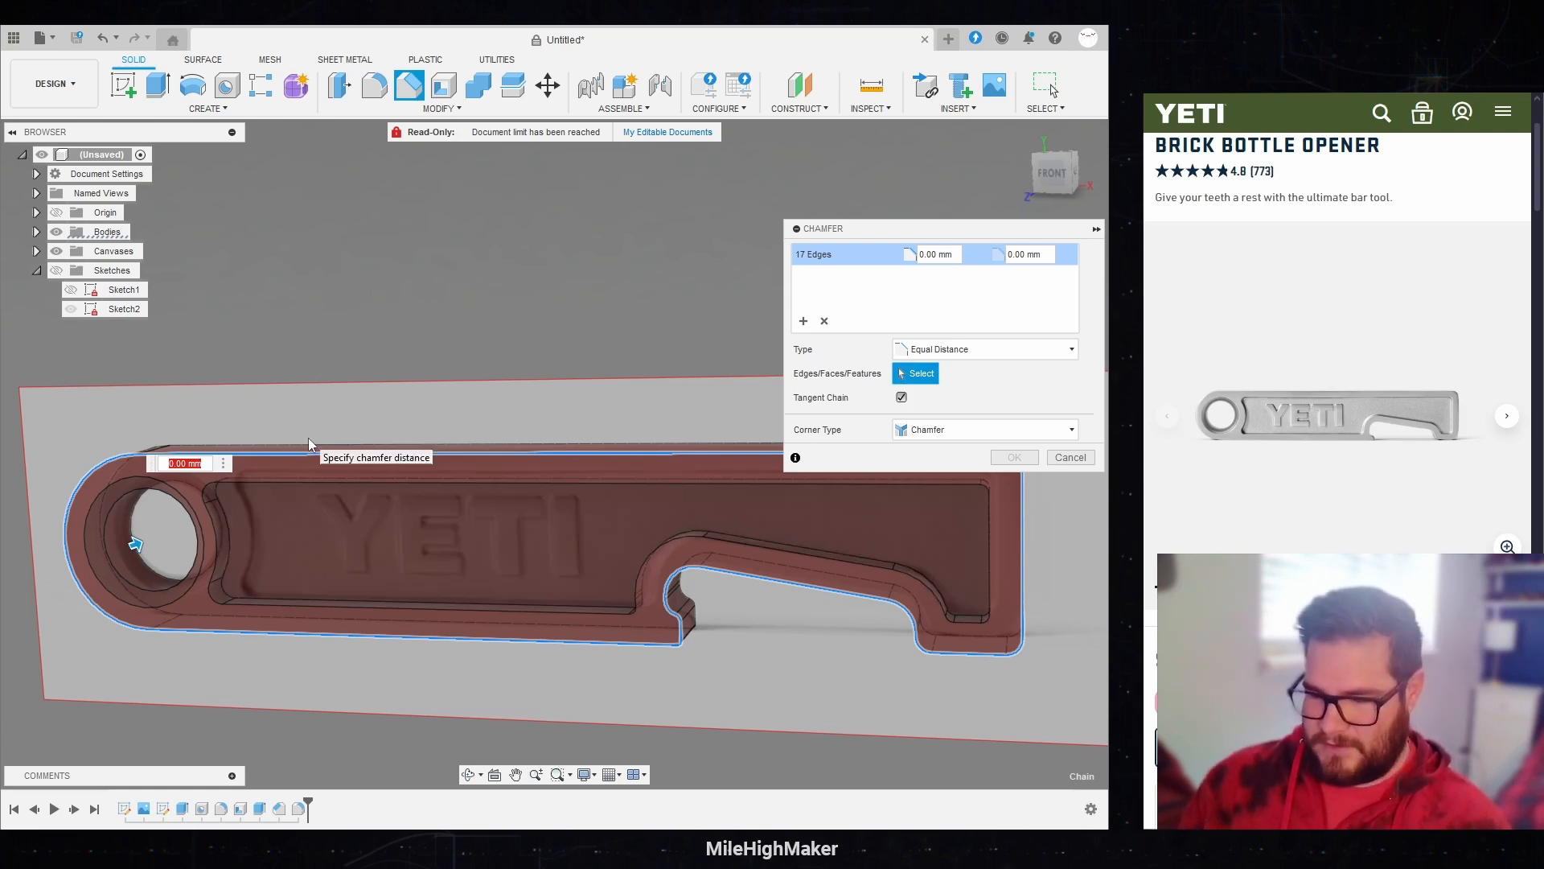
pyautogui.write('.5')
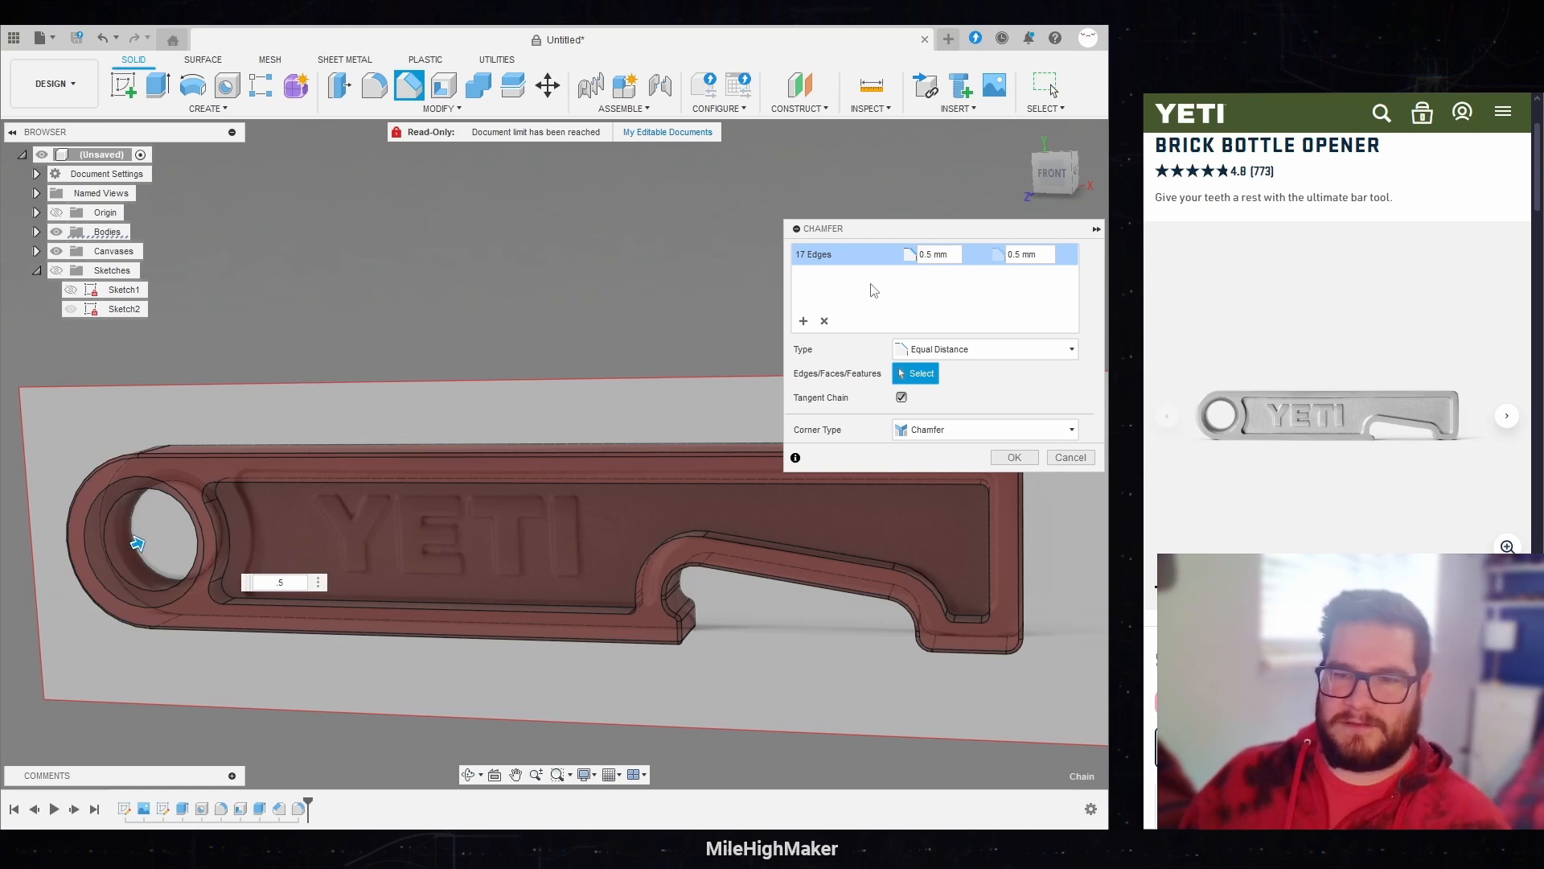
pyautogui.moveTo(1045, 183); pyautogui.dragTo(1052, 244)
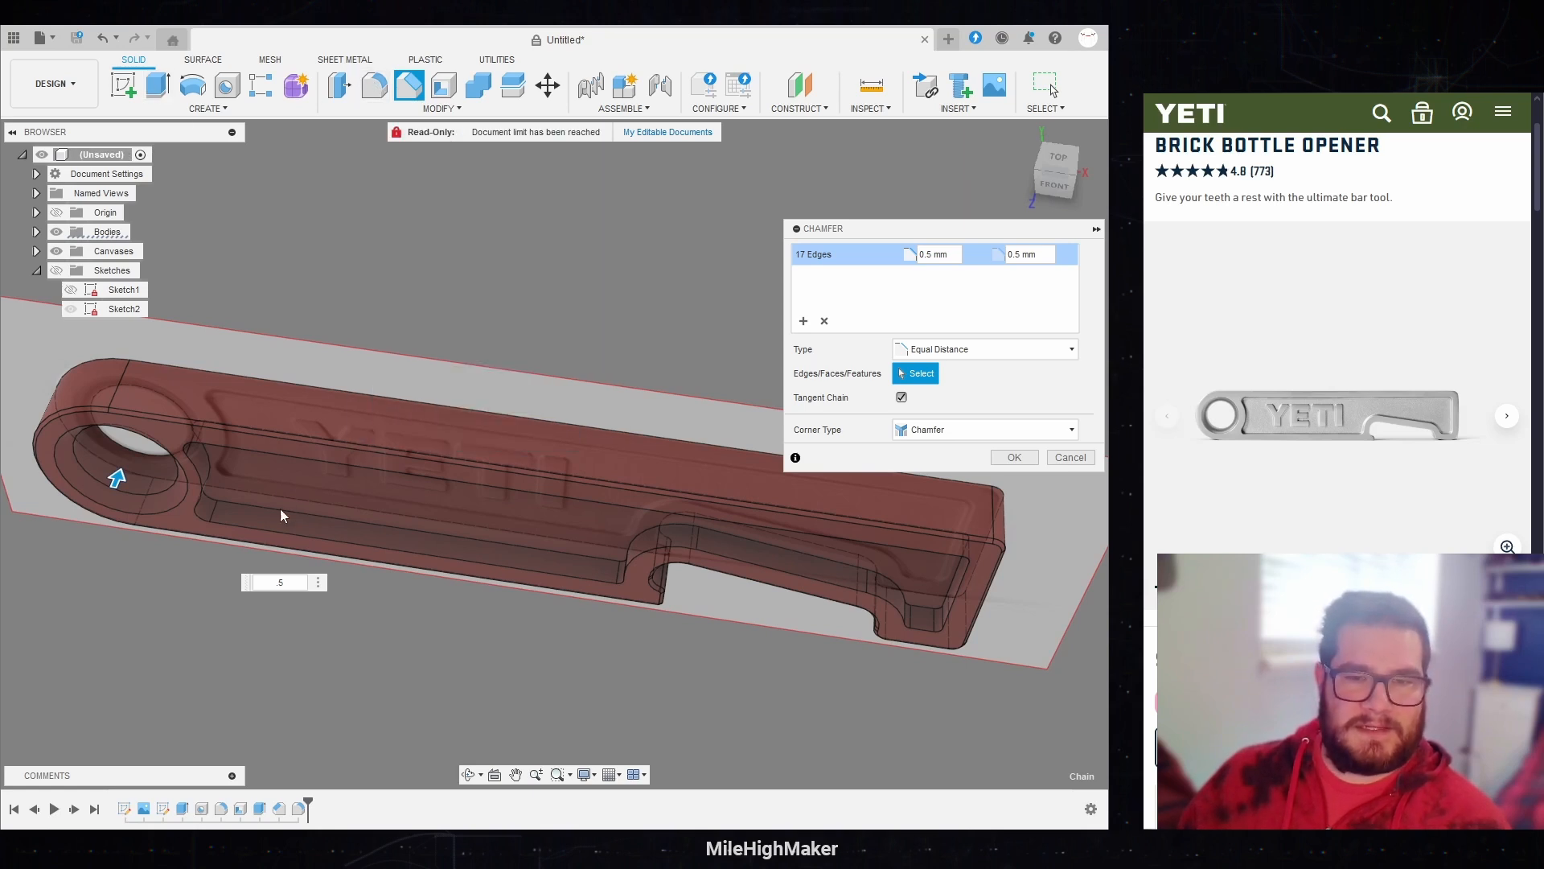
pyautogui.click(250, 534)
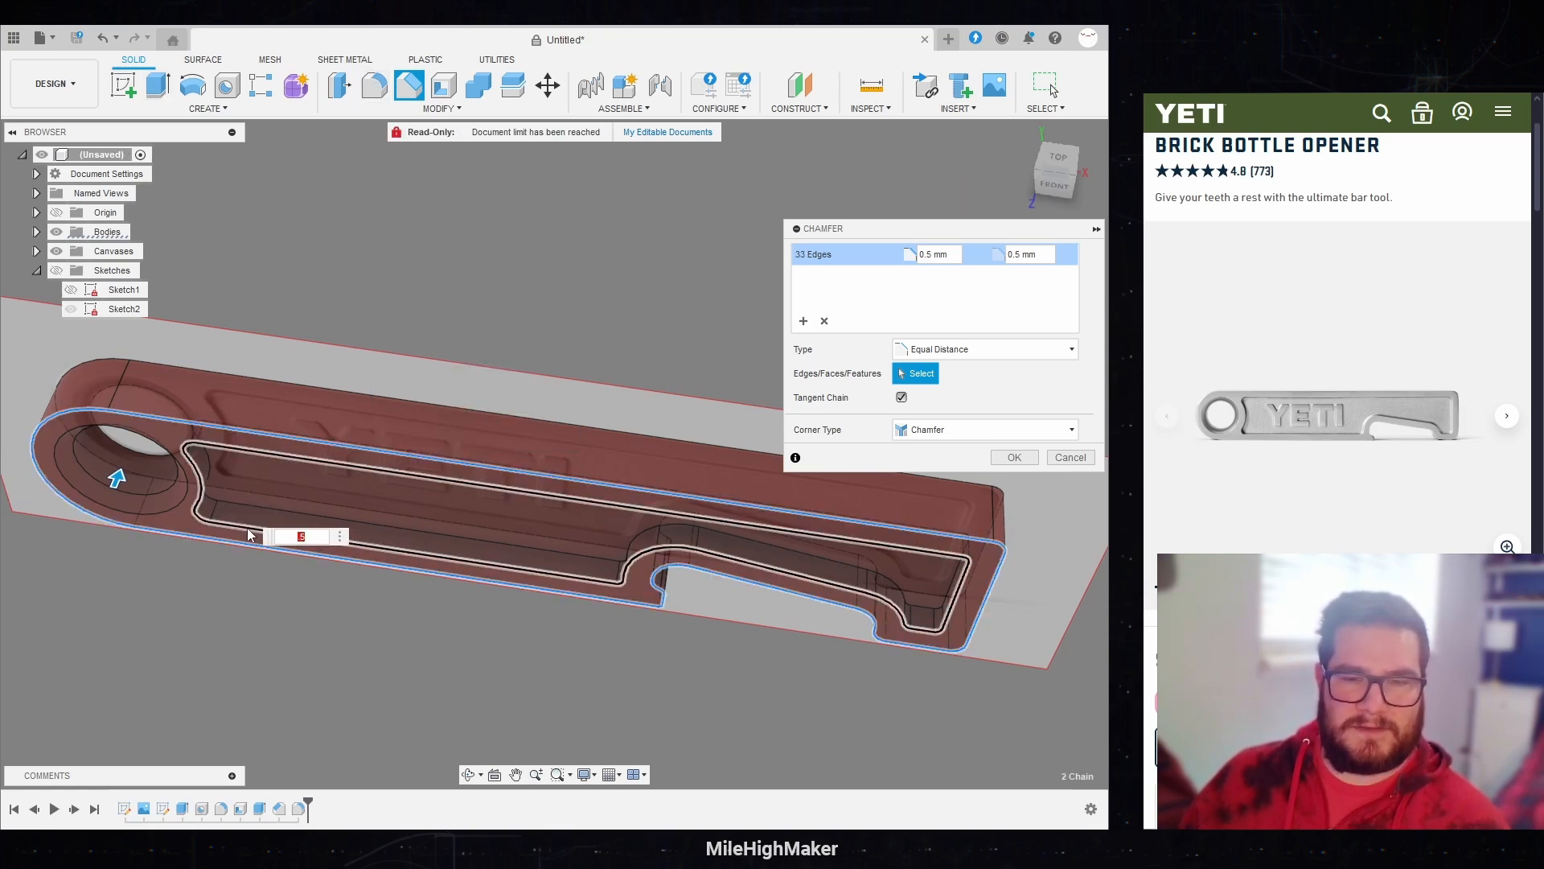
pyautogui.click(248, 529)
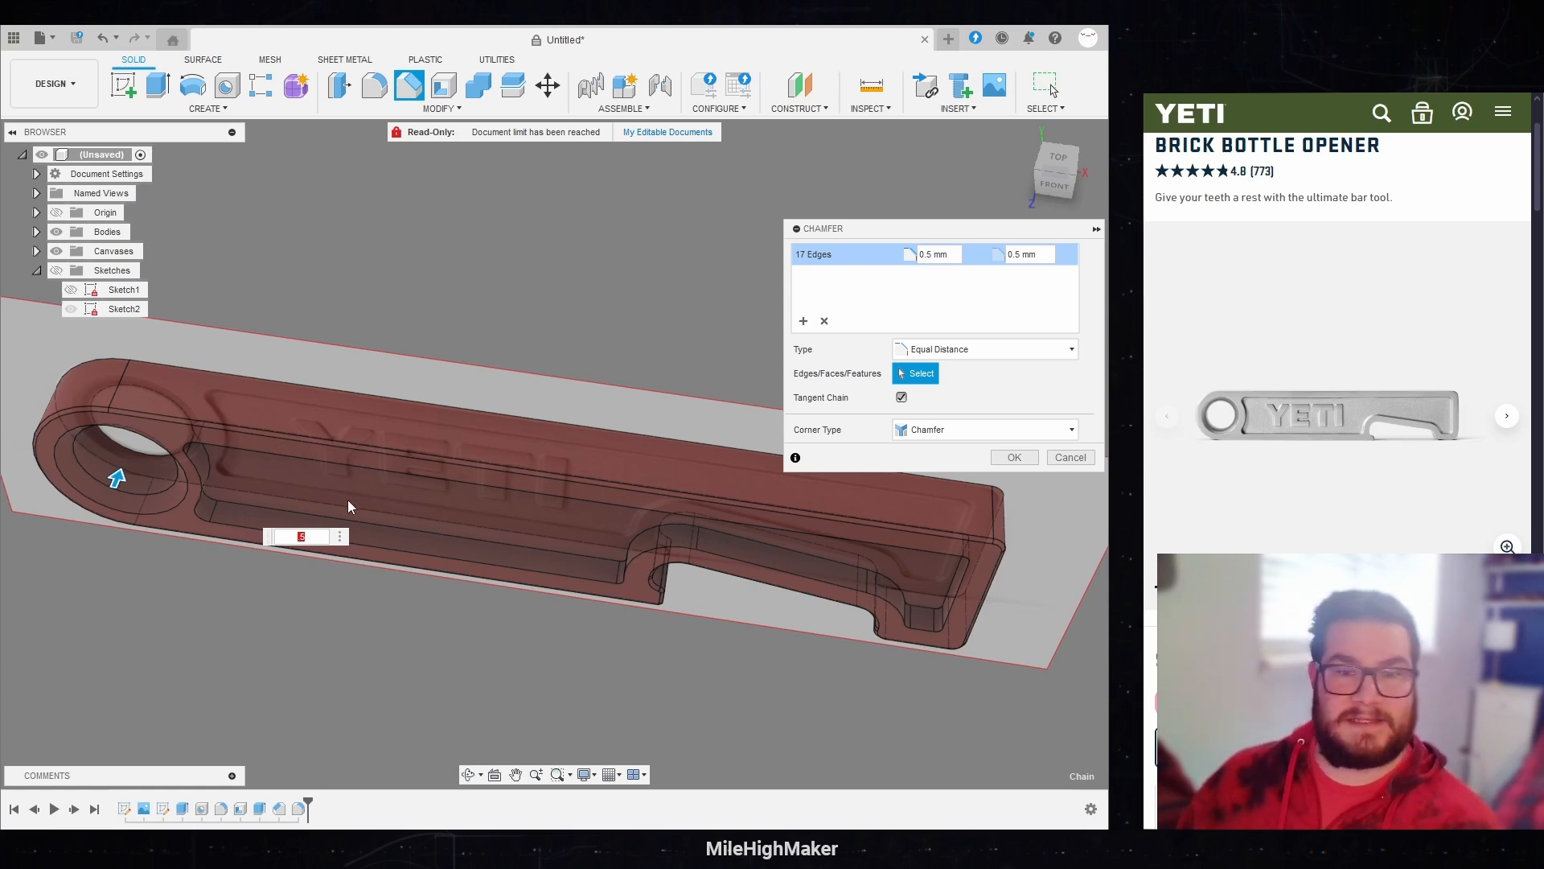
# Step: Fillet the outer edge loop of the front chamfer with a 1 mm radius
pyautogui.click(375, 89)
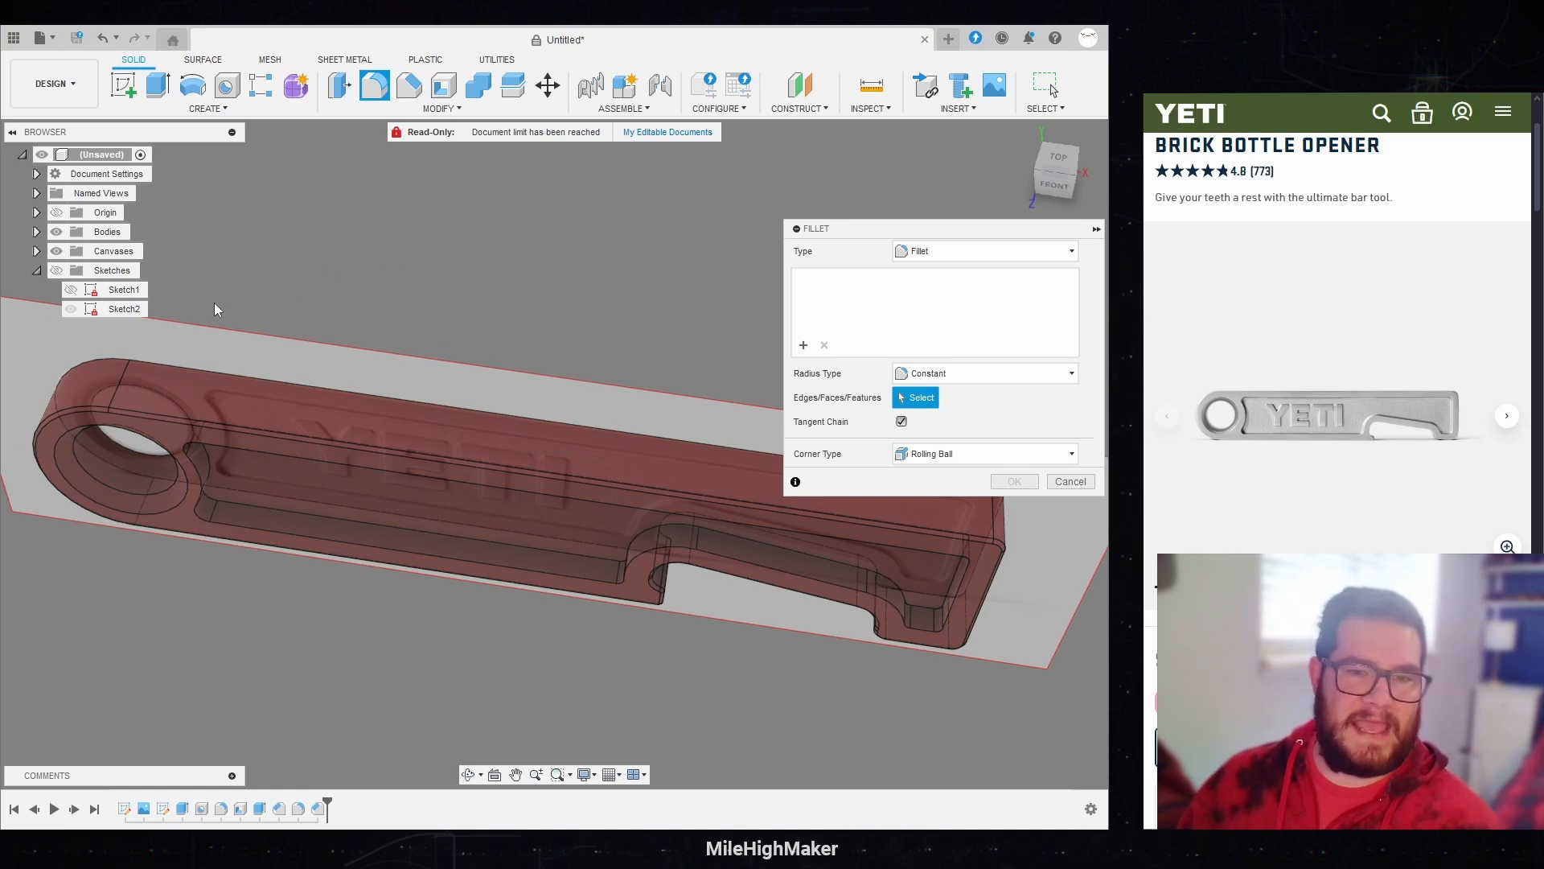
pyautogui.click(74, 407)
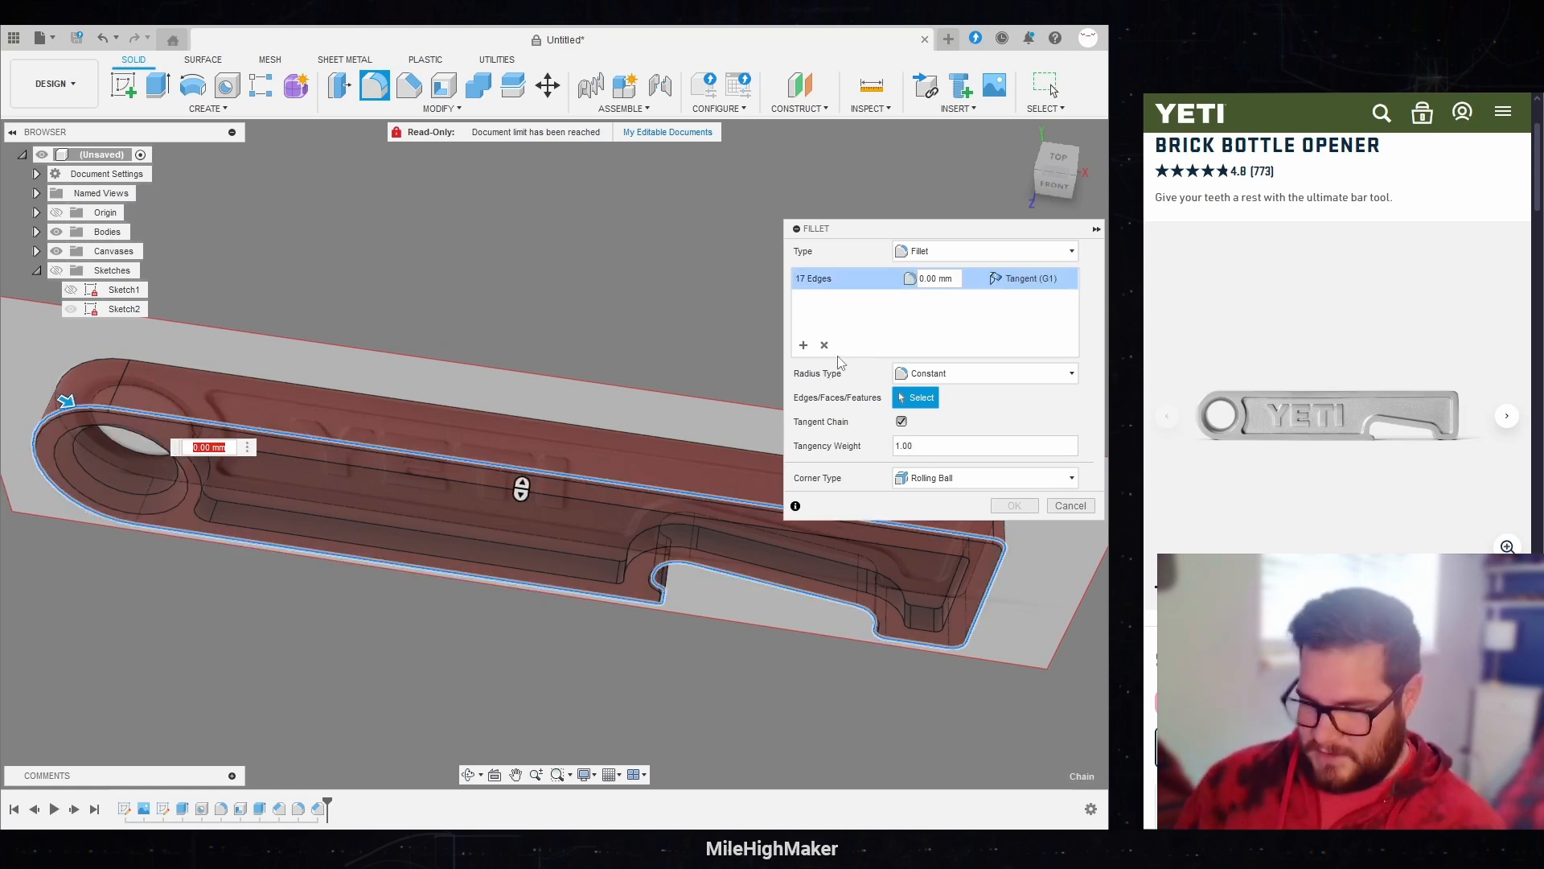
pyautogui.write('.5')
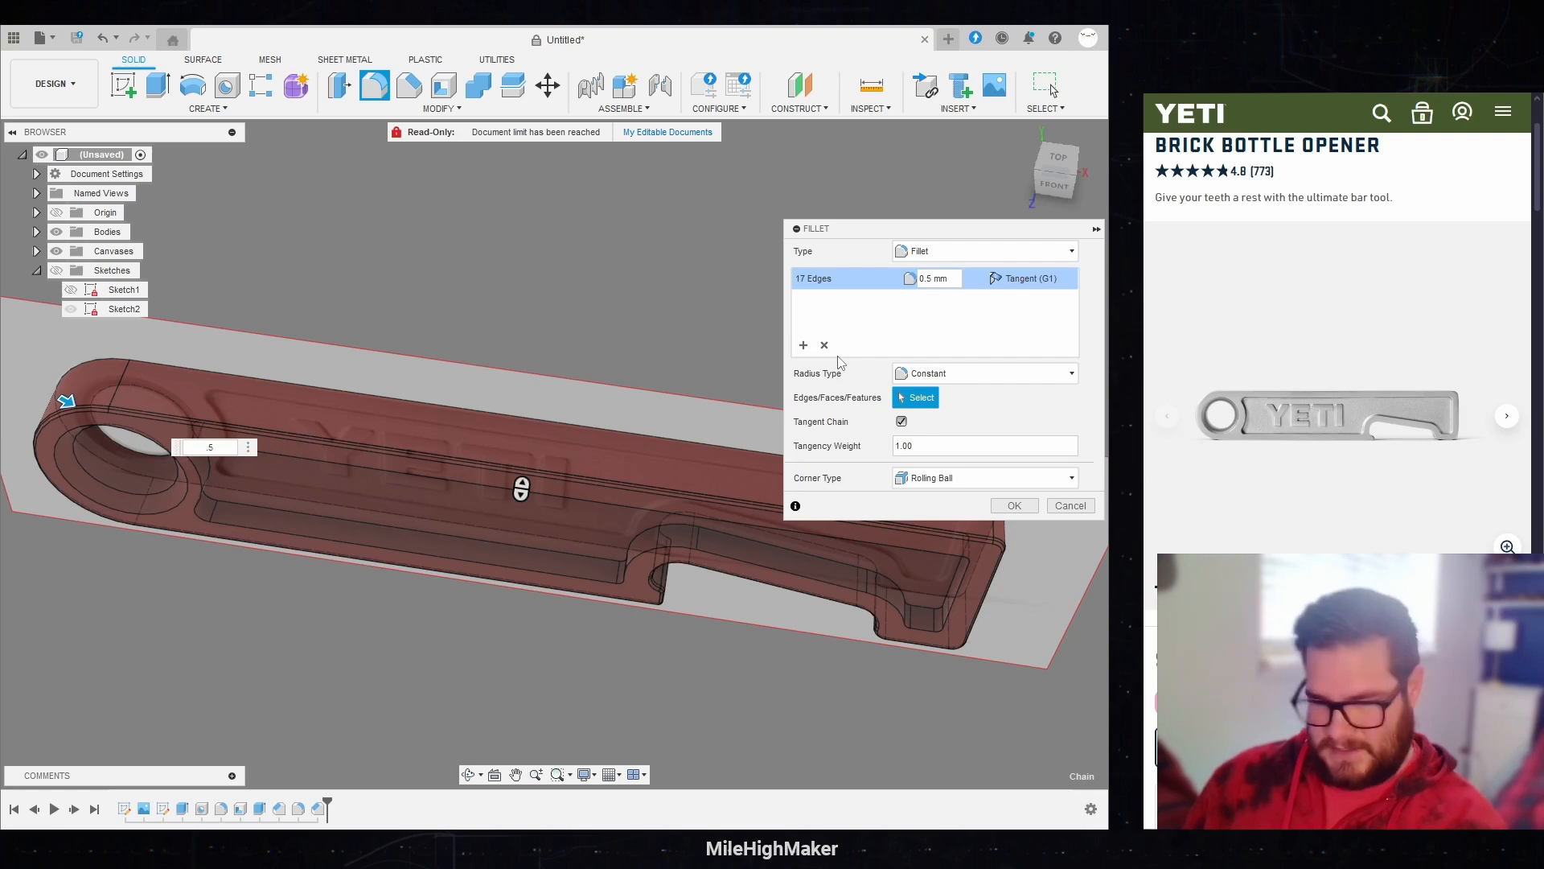
pyautogui.write('1')
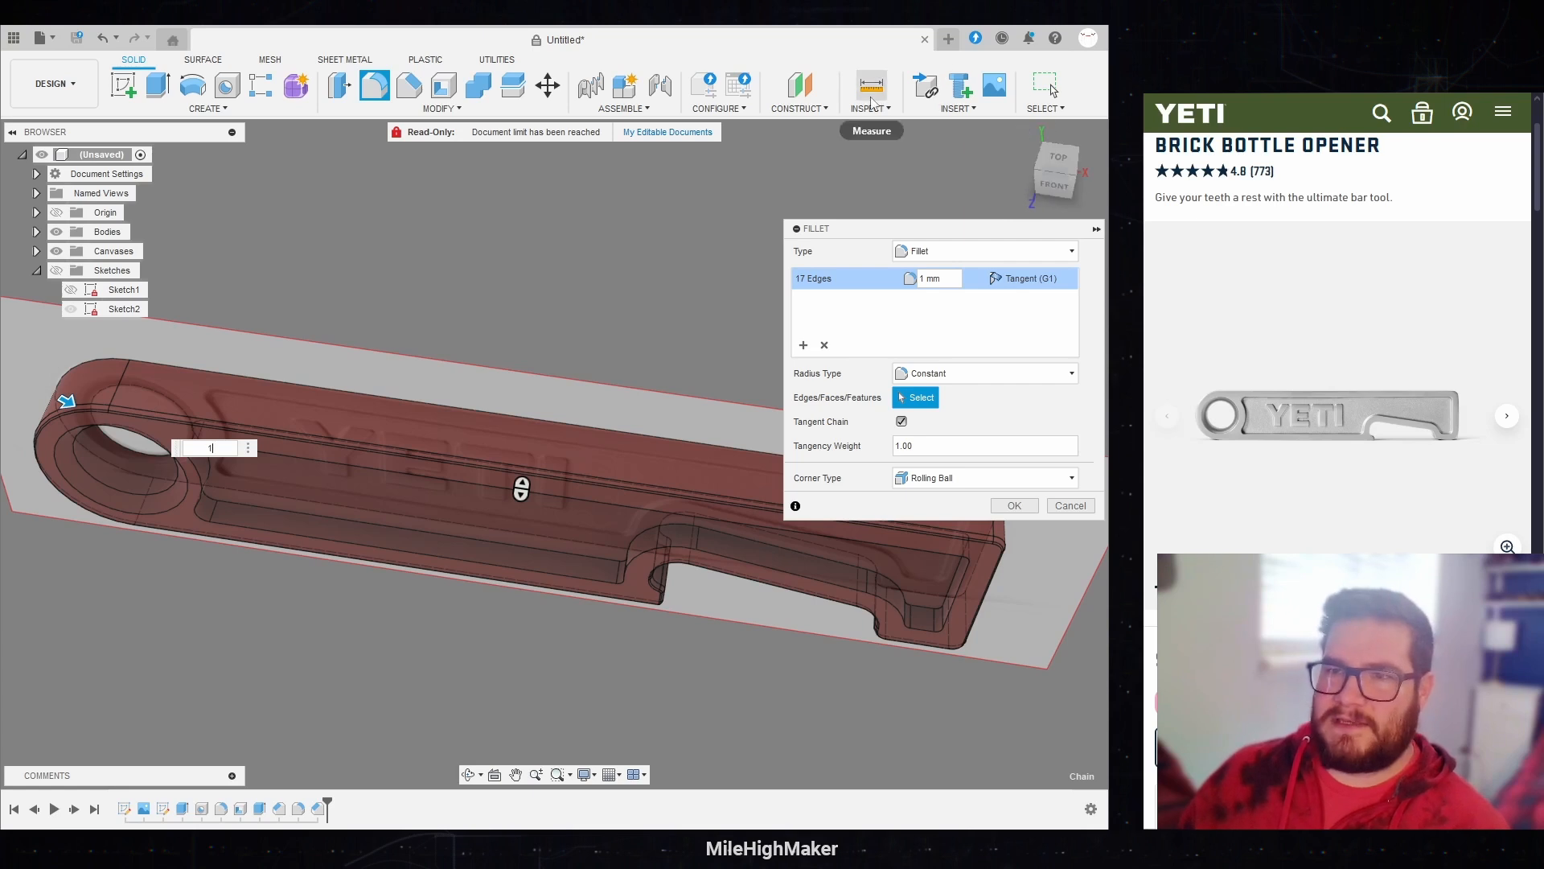
pyautogui.press('Return')
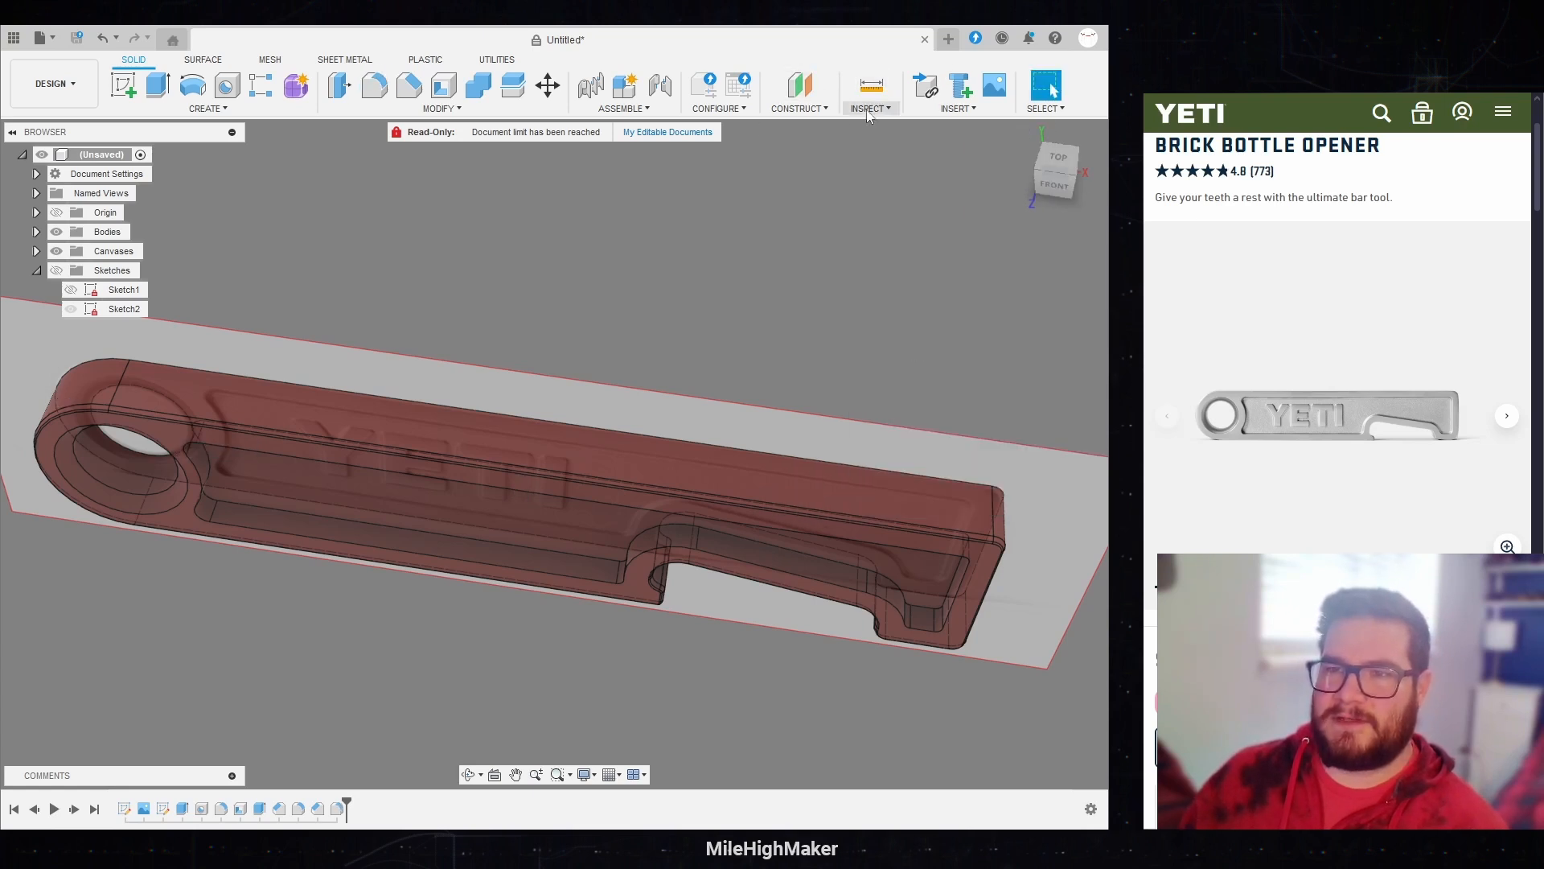
# Step: Inspect the filleted outer front edge with a section analysis on the YZ plane offset 33 mm, seen from the right
pyautogui.click(868, 113)
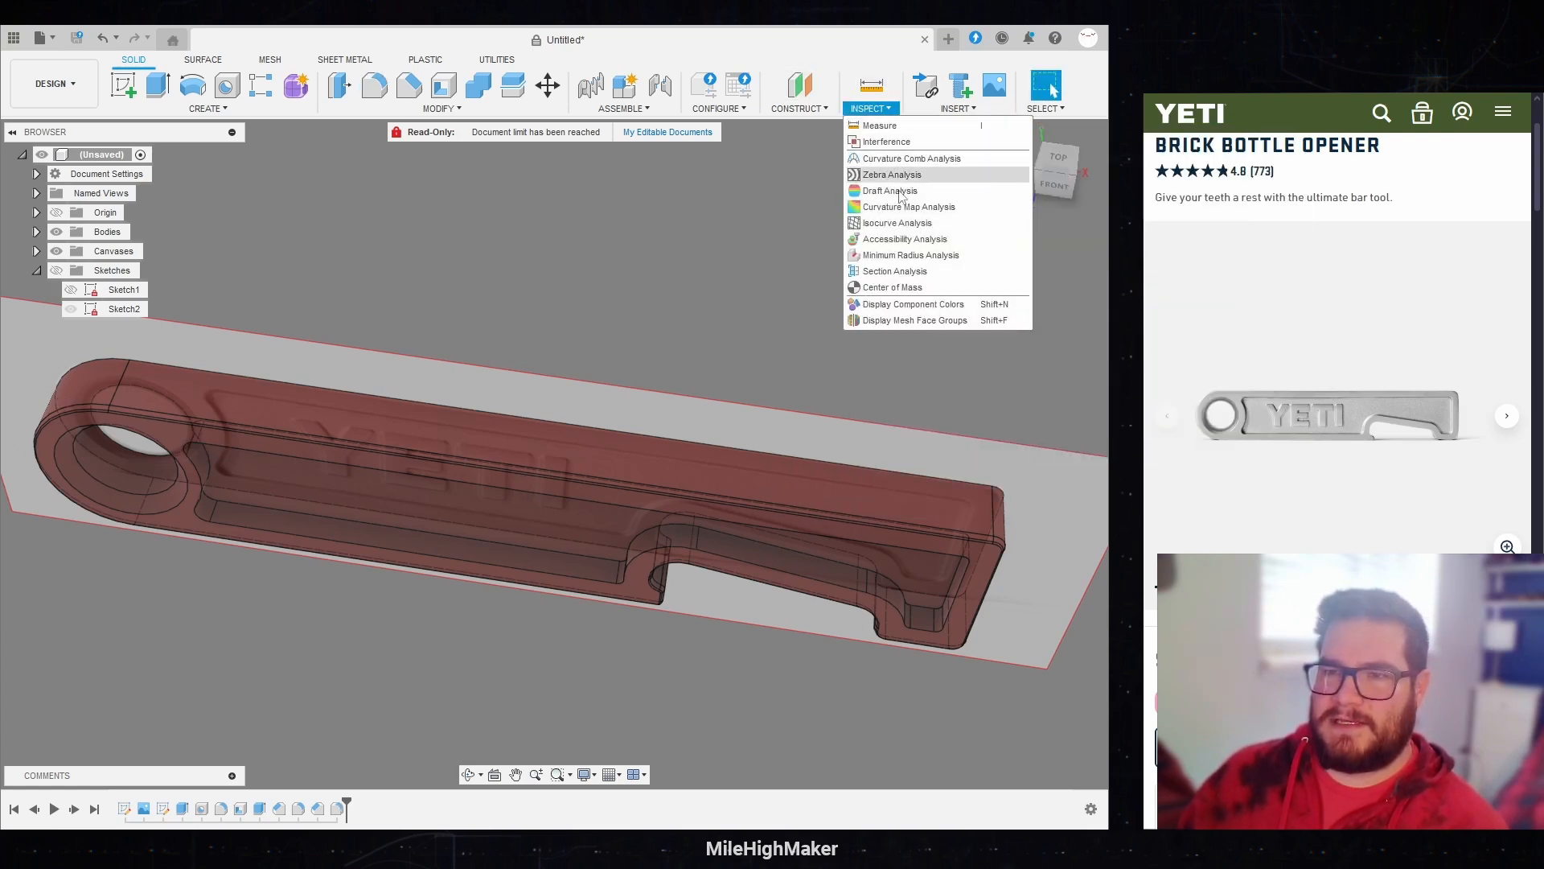
pyautogui.click(925, 271)
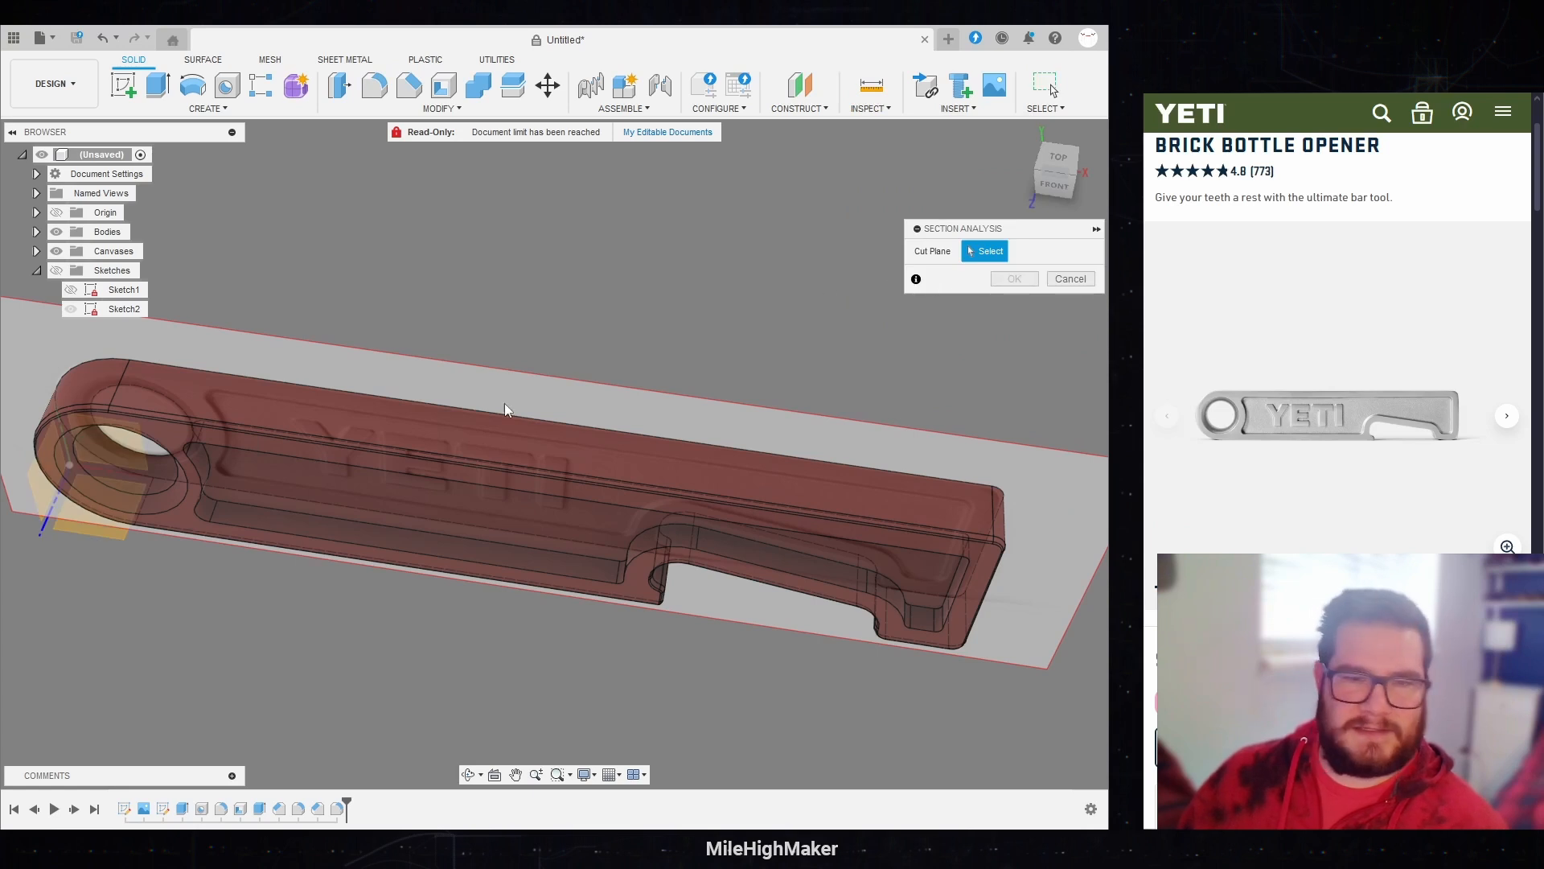
pyautogui.click(36, 474)
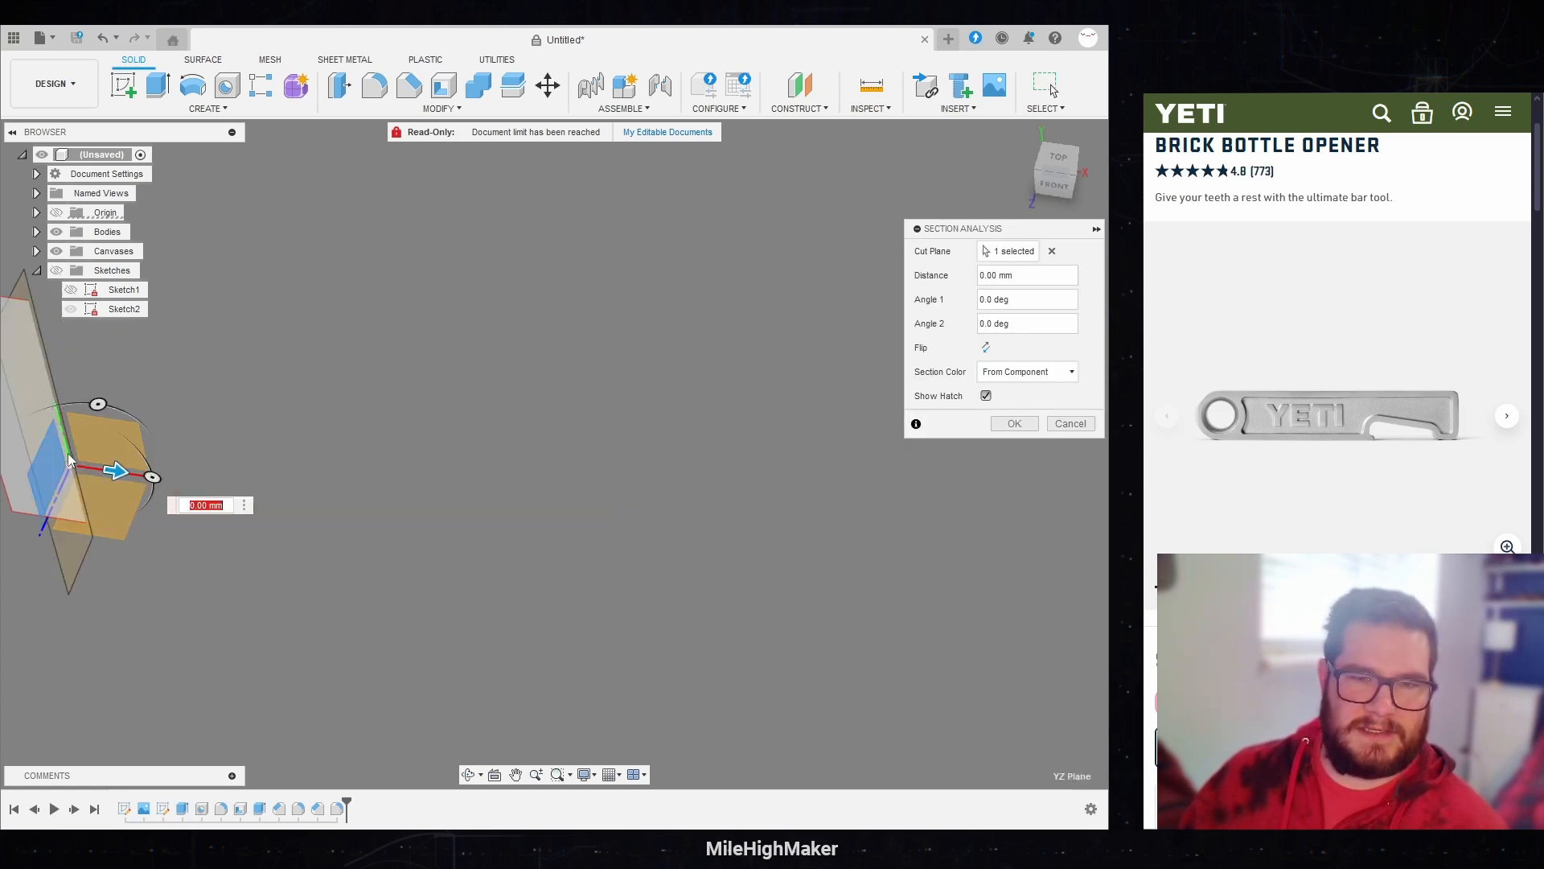
pyautogui.moveTo(116, 471); pyautogui.dragTo(331, 503)
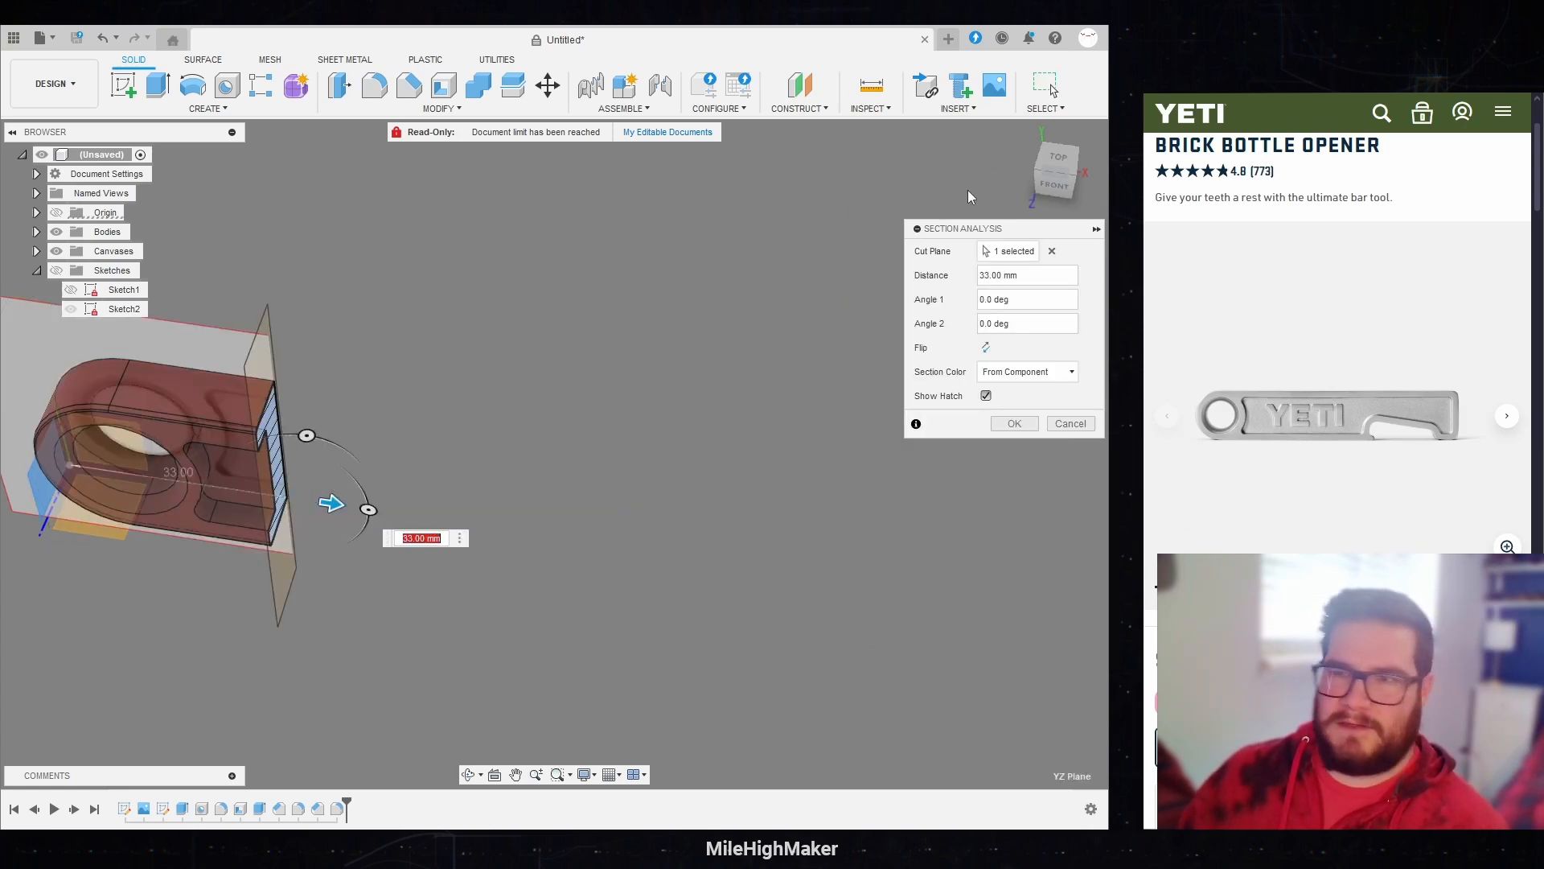
pyautogui.click(1076, 173)
pyautogui.click(1072, 182)
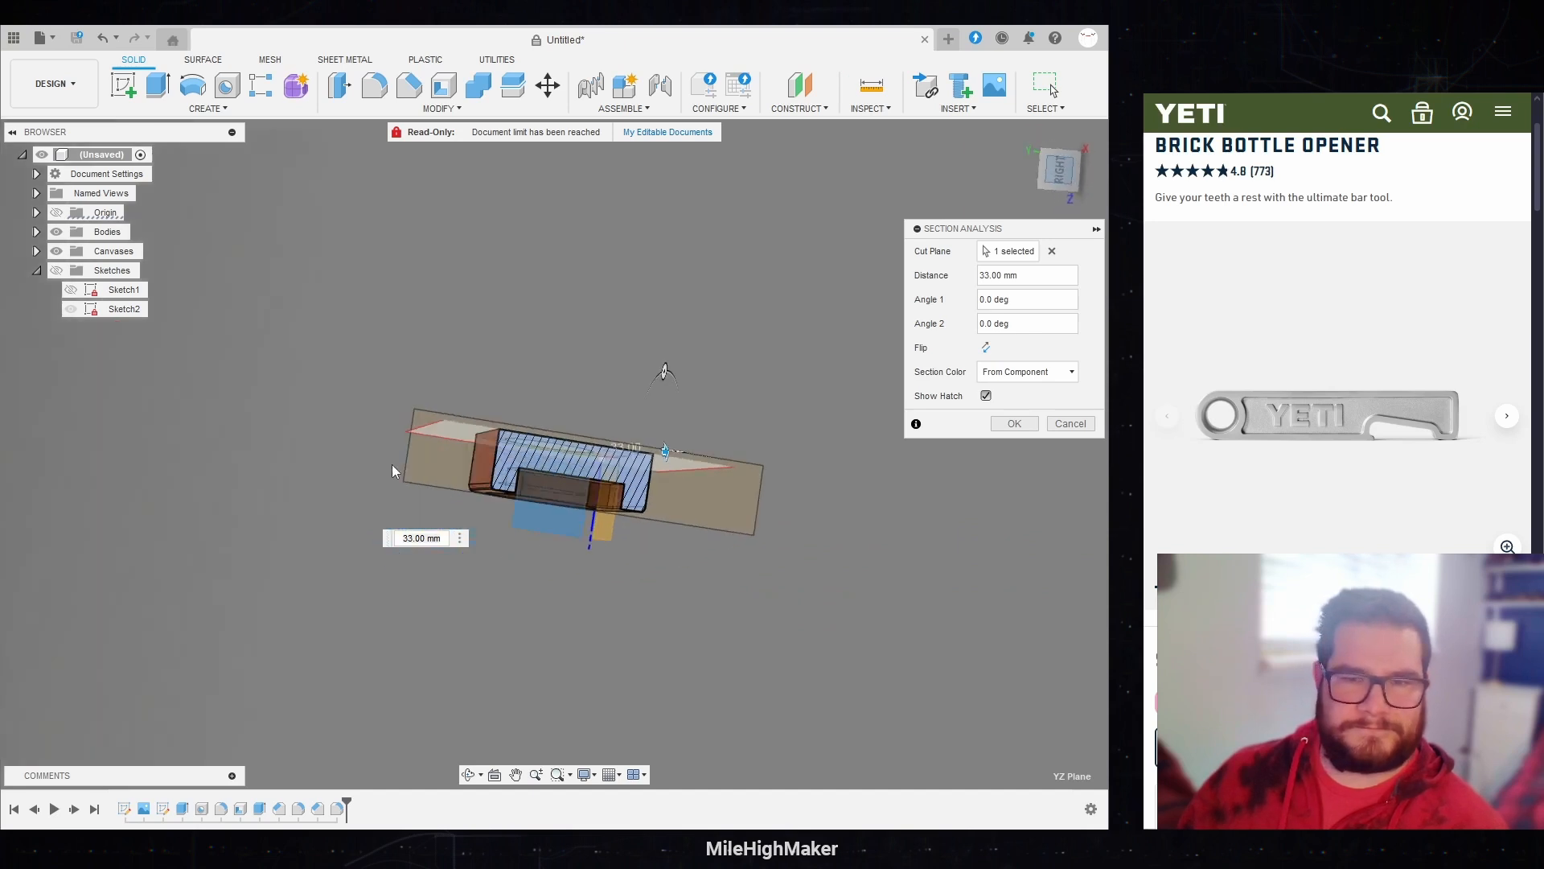
pyautogui.scroll(6, 619, 514)
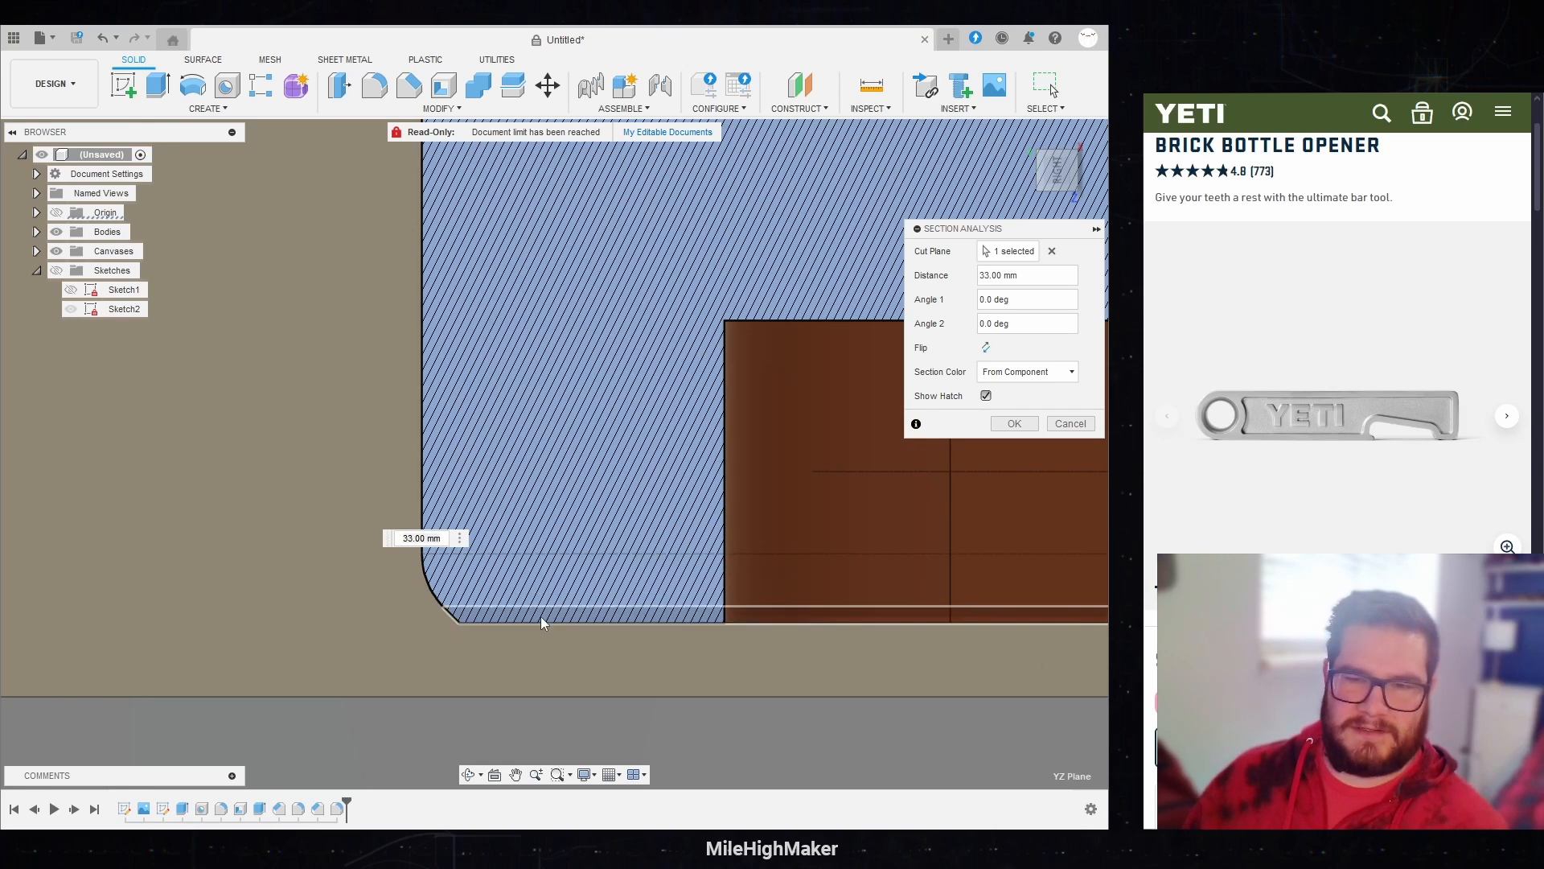
pyautogui.click(1014, 424)
pyautogui.scroll(5, 322, 289)
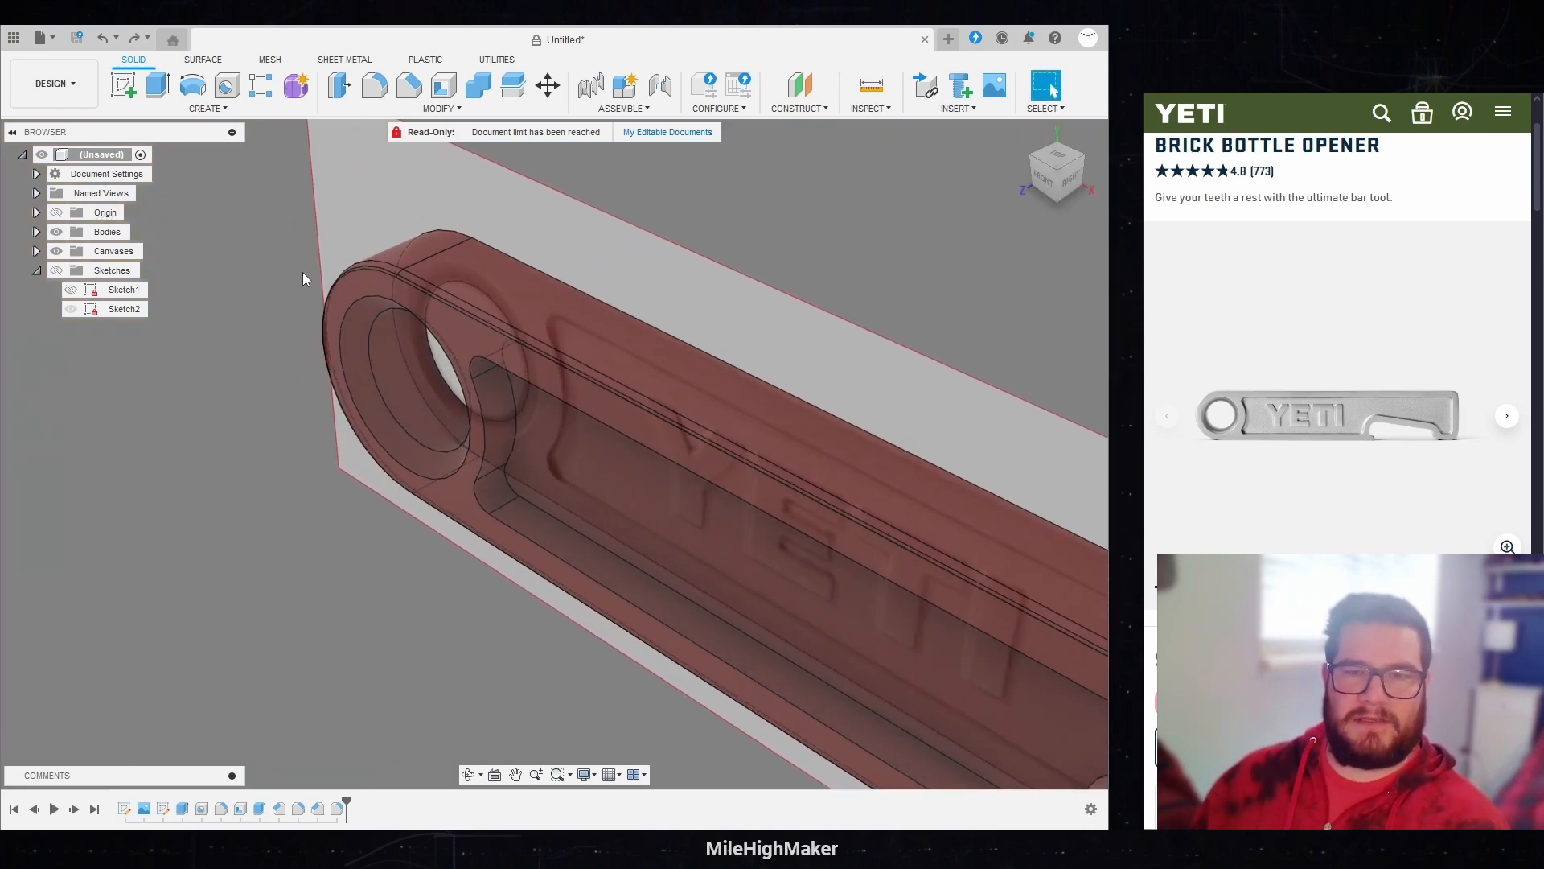
# Step: Edit the last fillet feature, adding the circular edge of the ring hole as a second selection set with a 2 mm radius
pyautogui.doubleClick(339, 802)
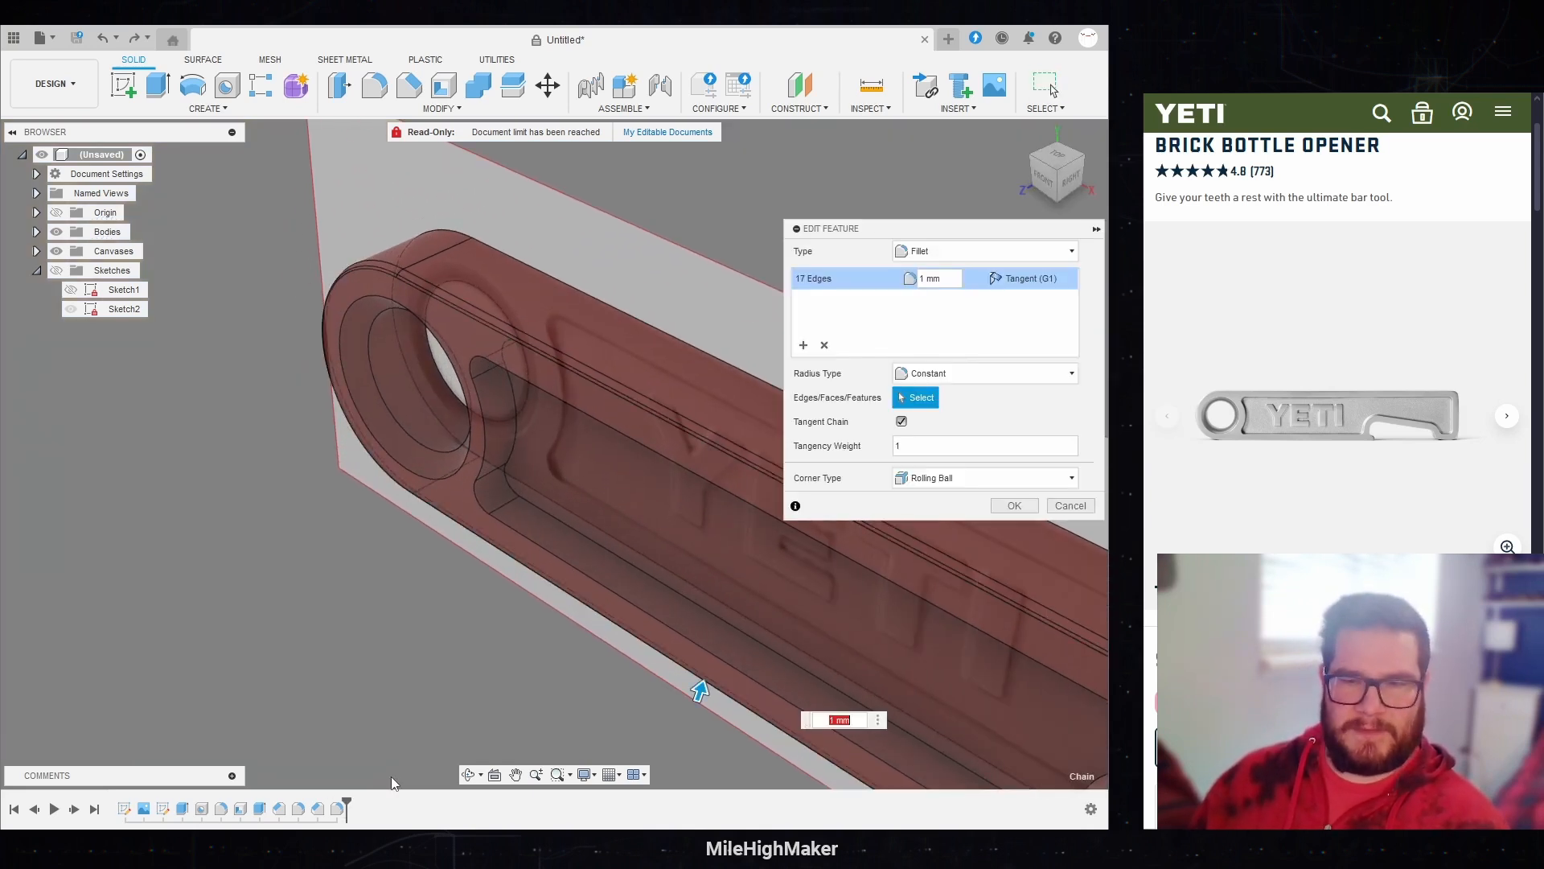
pyautogui.click(846, 348)
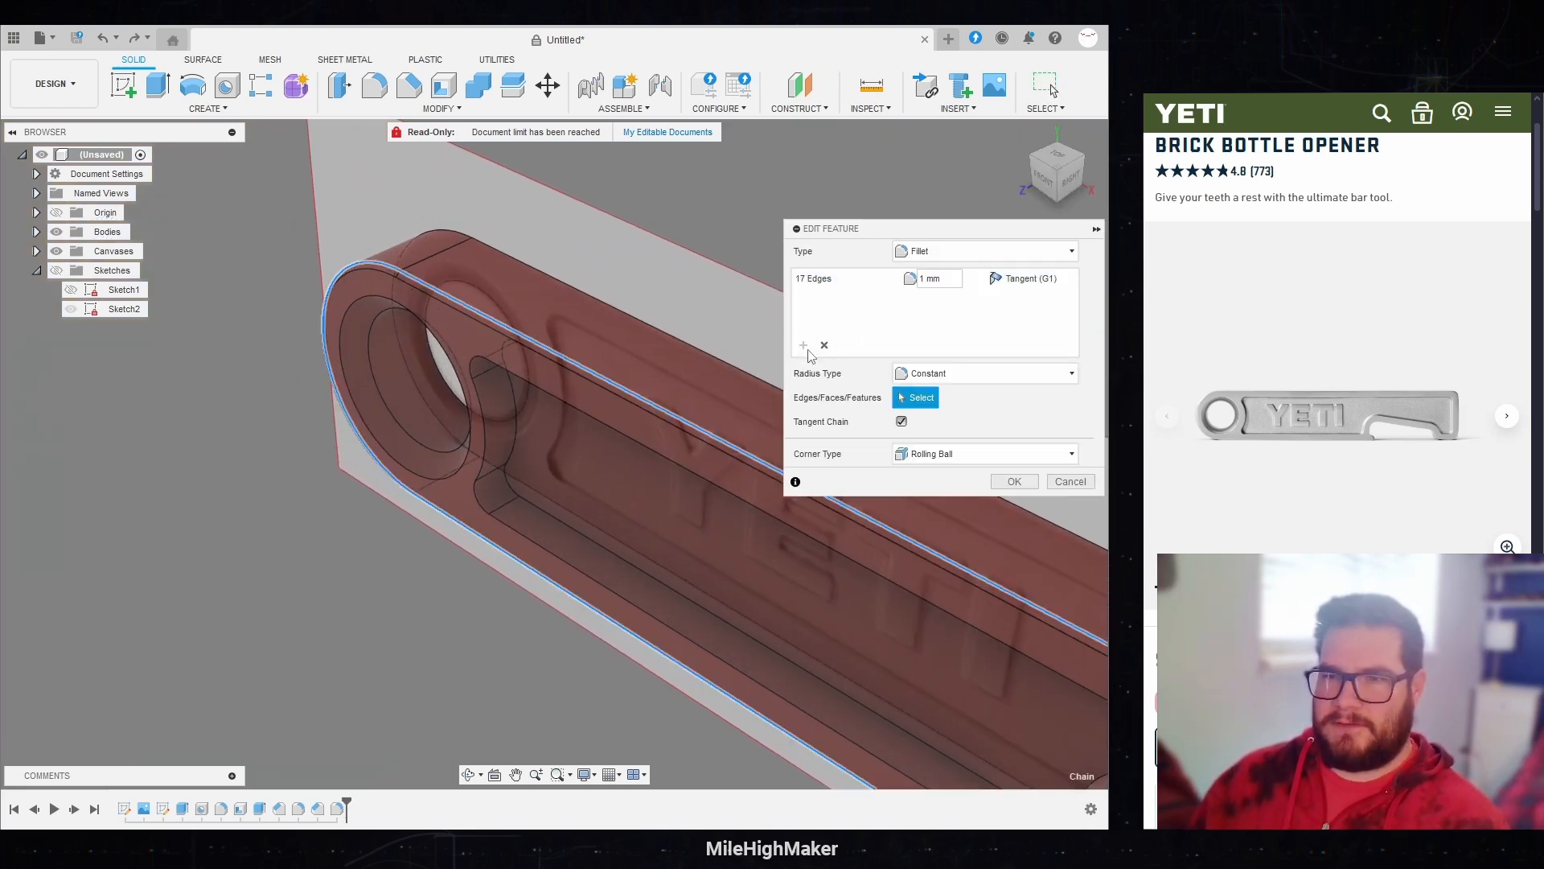
pyautogui.click(374, 369)
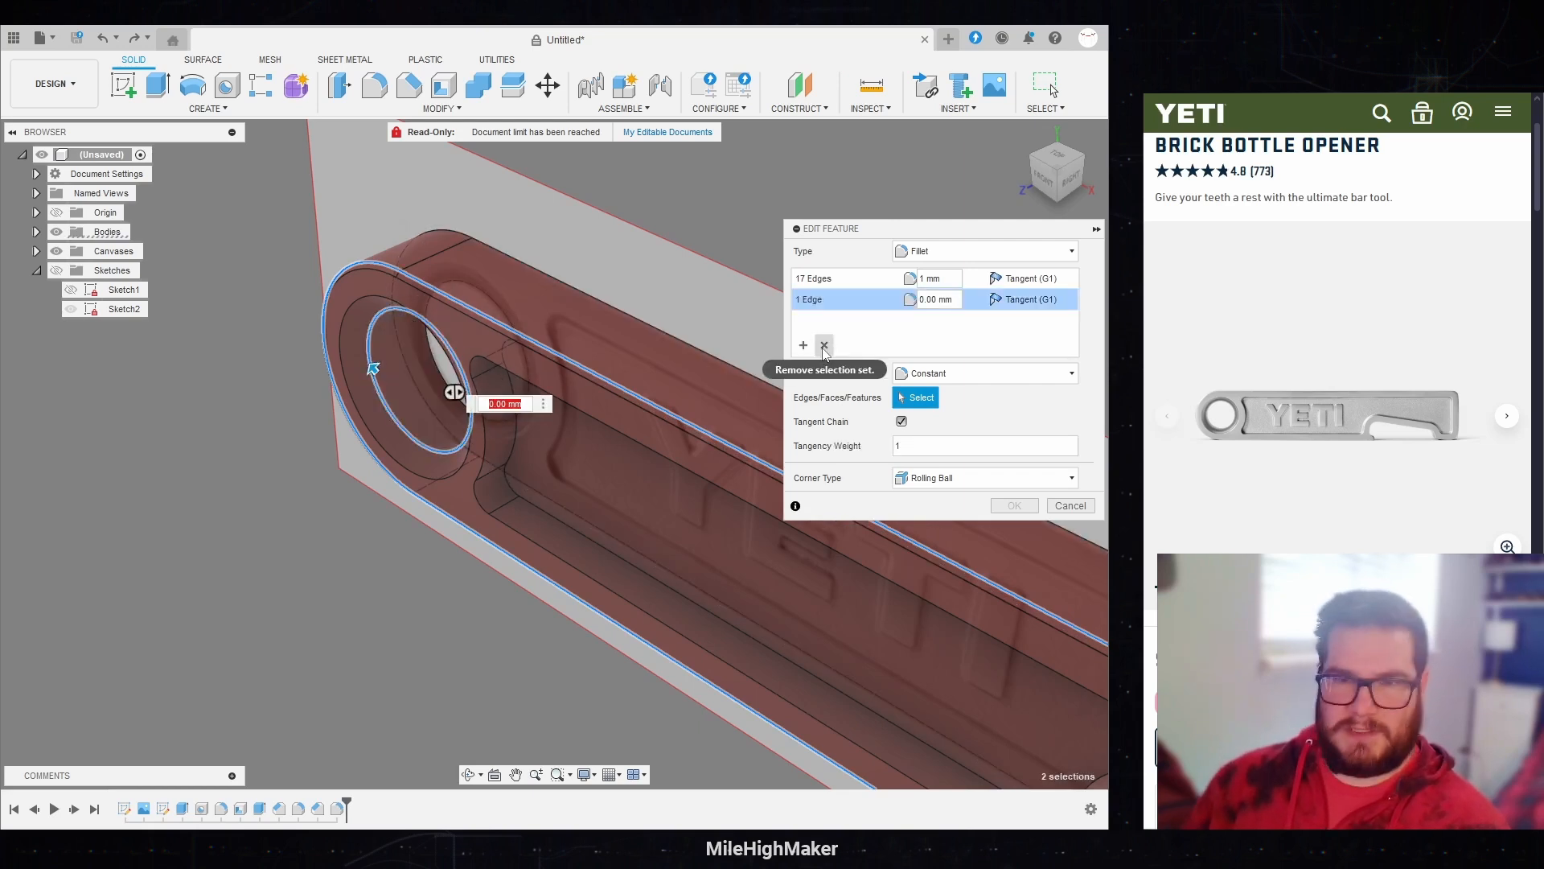
pyautogui.write('1')
pyautogui.press('Return')
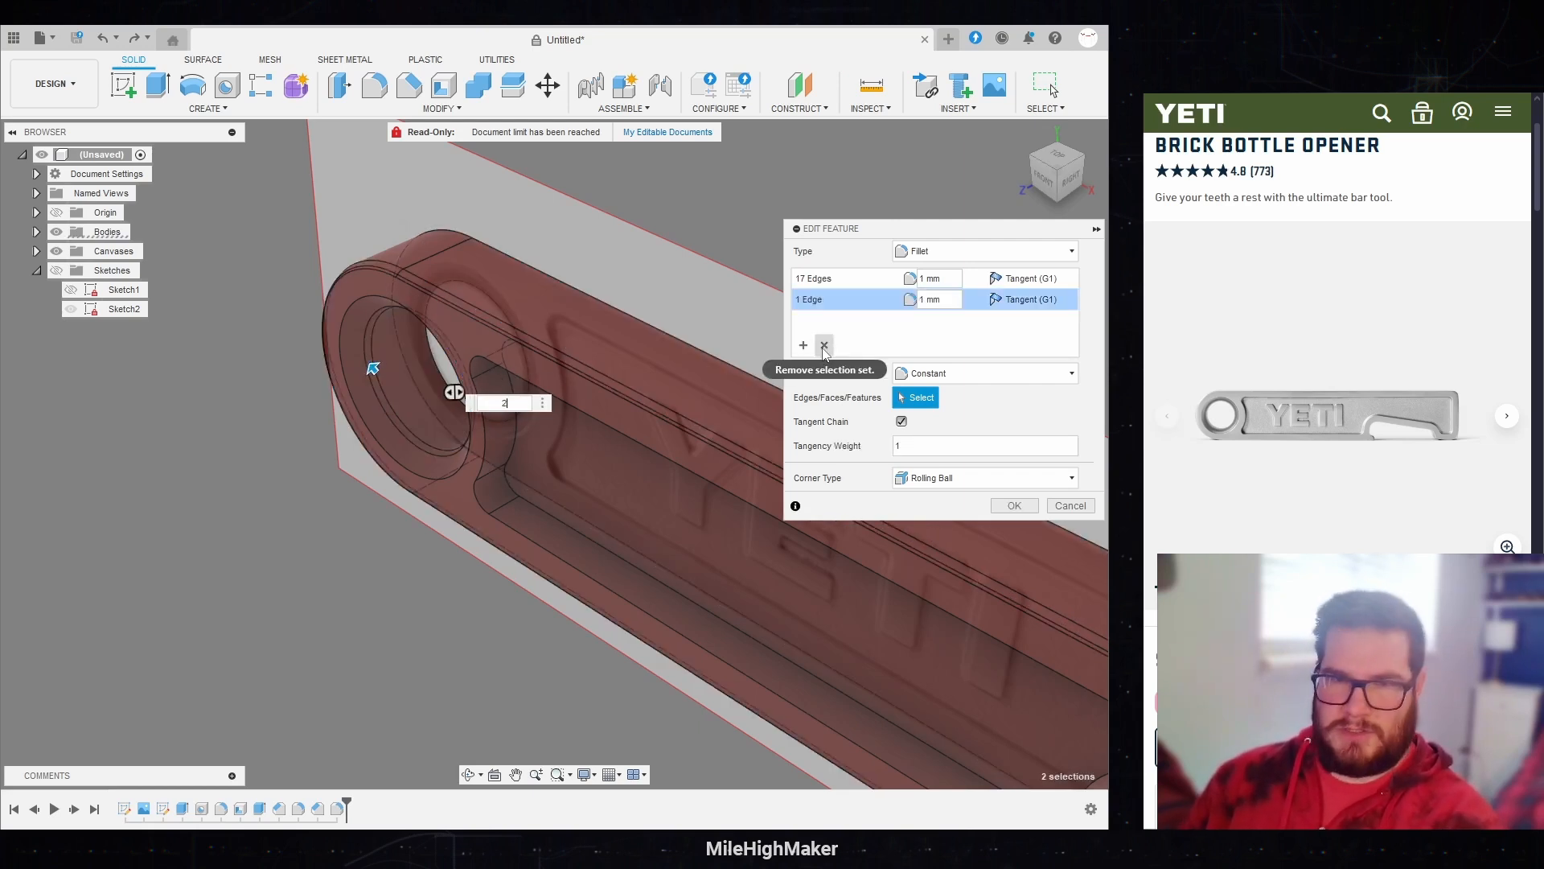
pyautogui.press('Return')
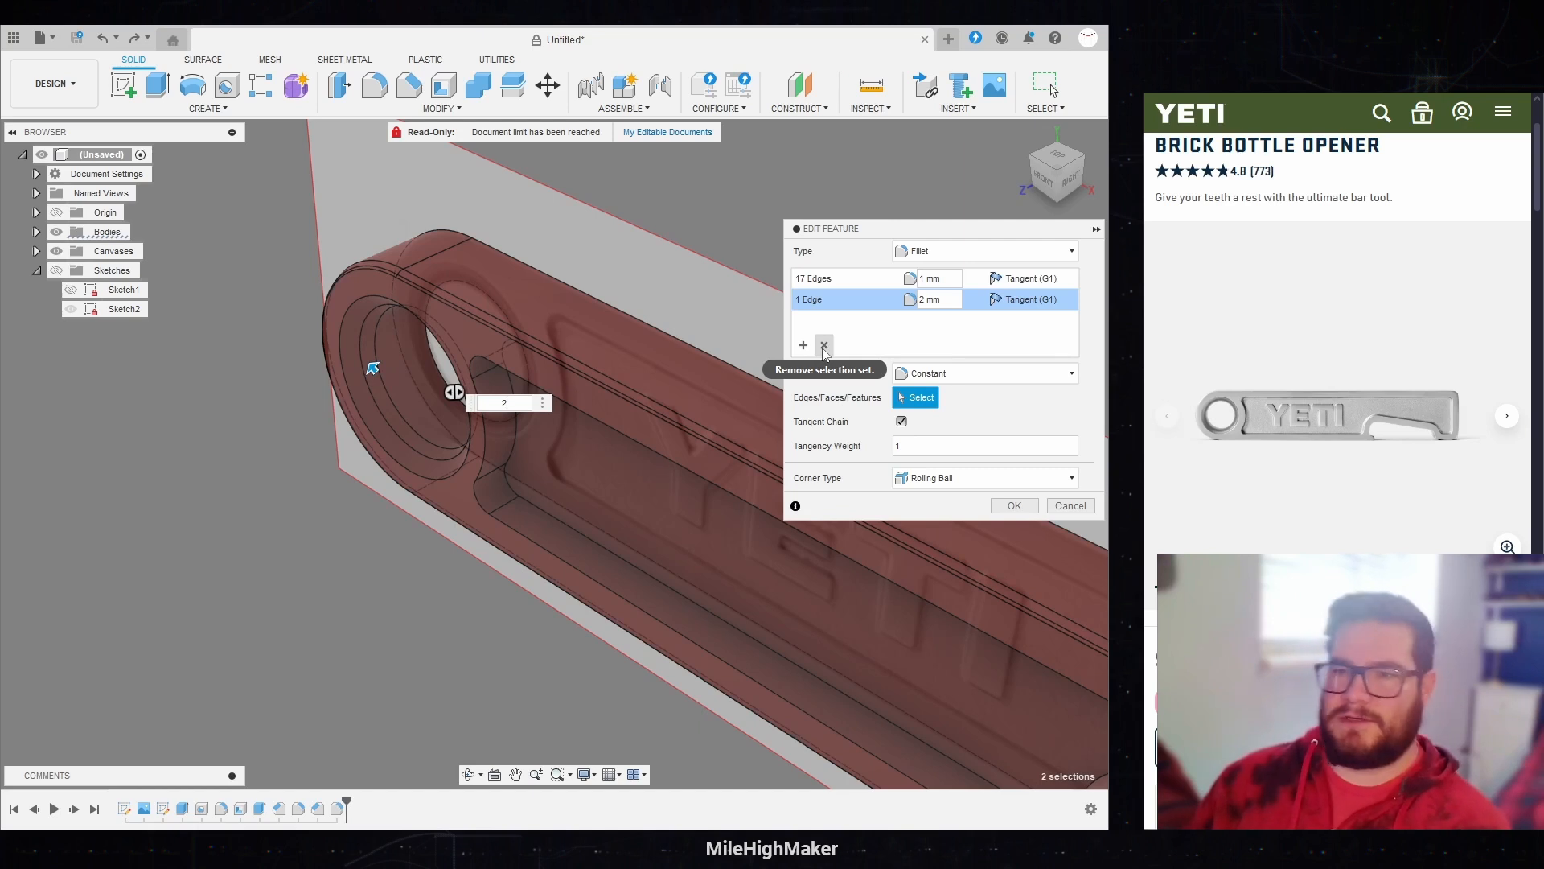
pyautogui.press('Return')
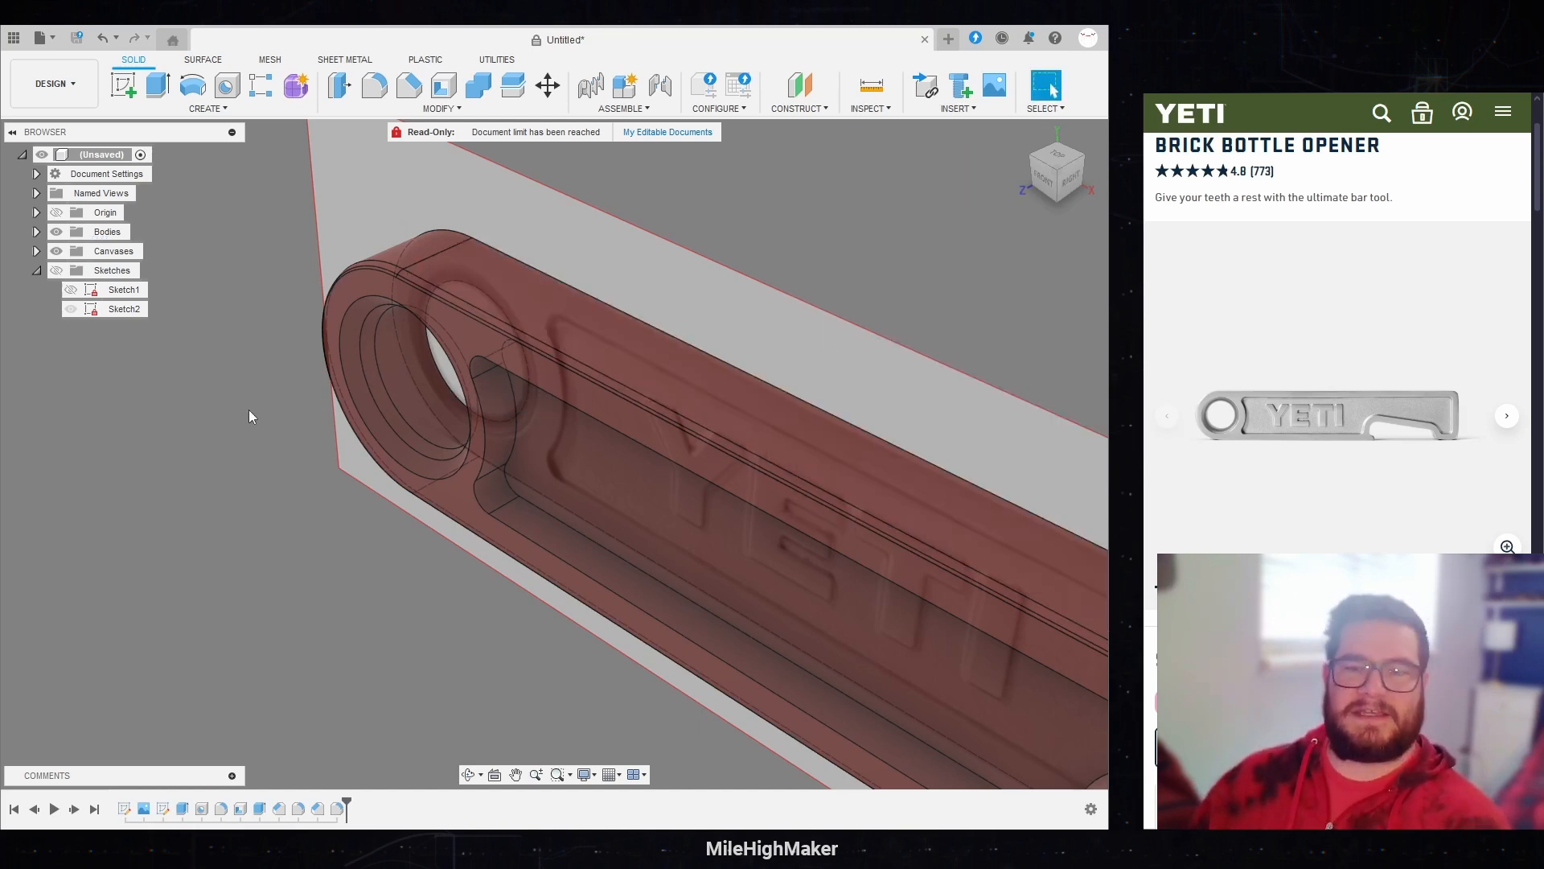
# Step: Check the whole opener from the front and at an angle, and hide the reference canvases
pyautogui.scroll(-1, 267, 421)
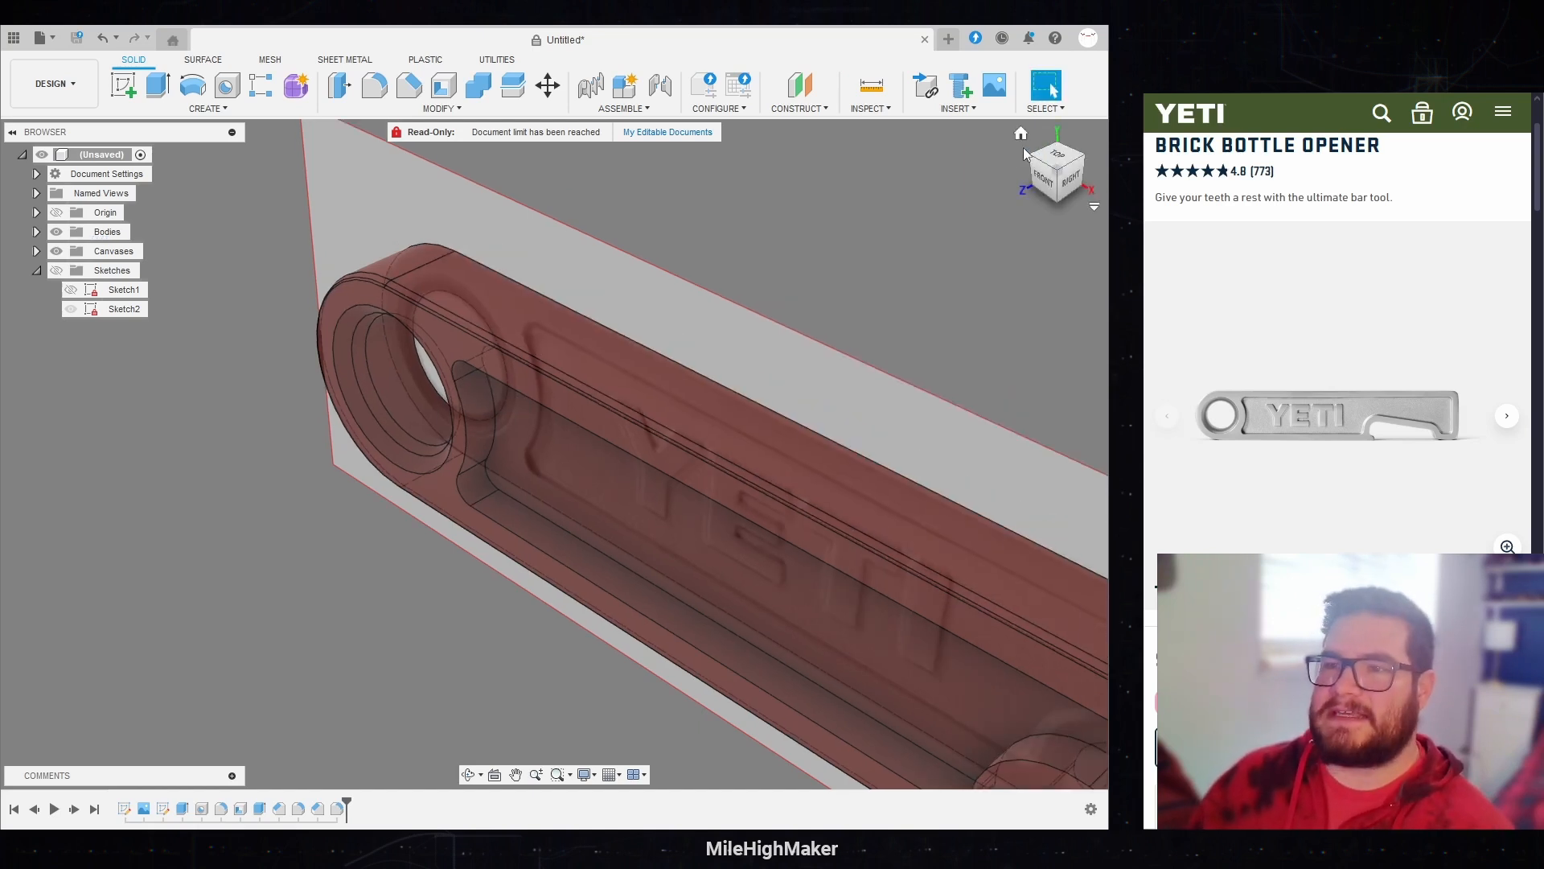
pyautogui.click(1021, 135)
pyautogui.click(1044, 176)
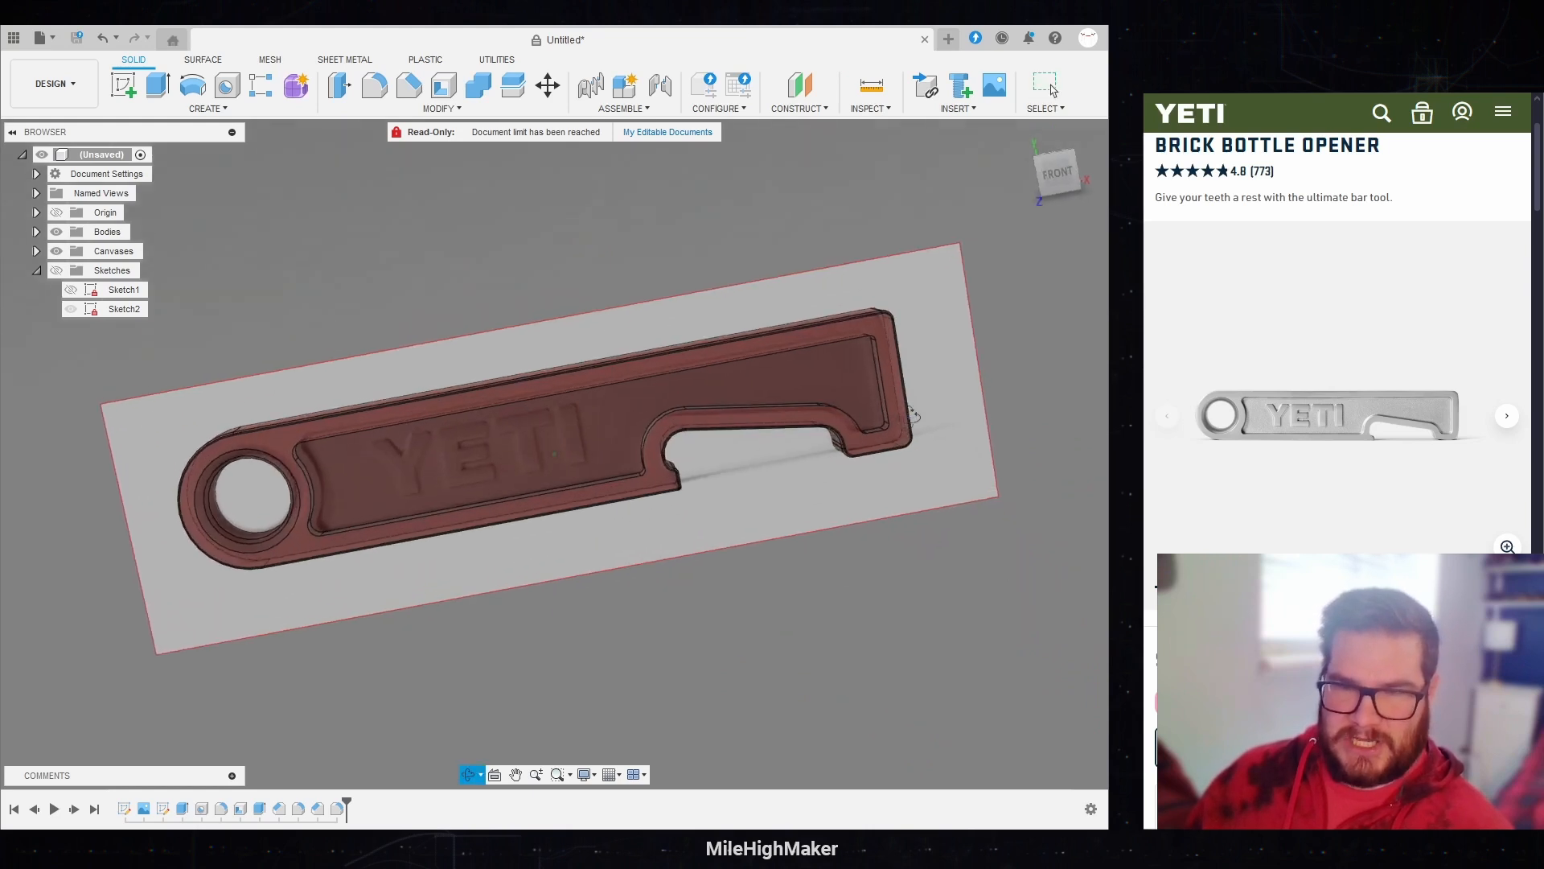
pyautogui.keyDown('shift'); pyautogui.moveTo(867, 430); pyautogui.dragTo(634, 509, button='middle'); pyautogui.keyUp('shift')
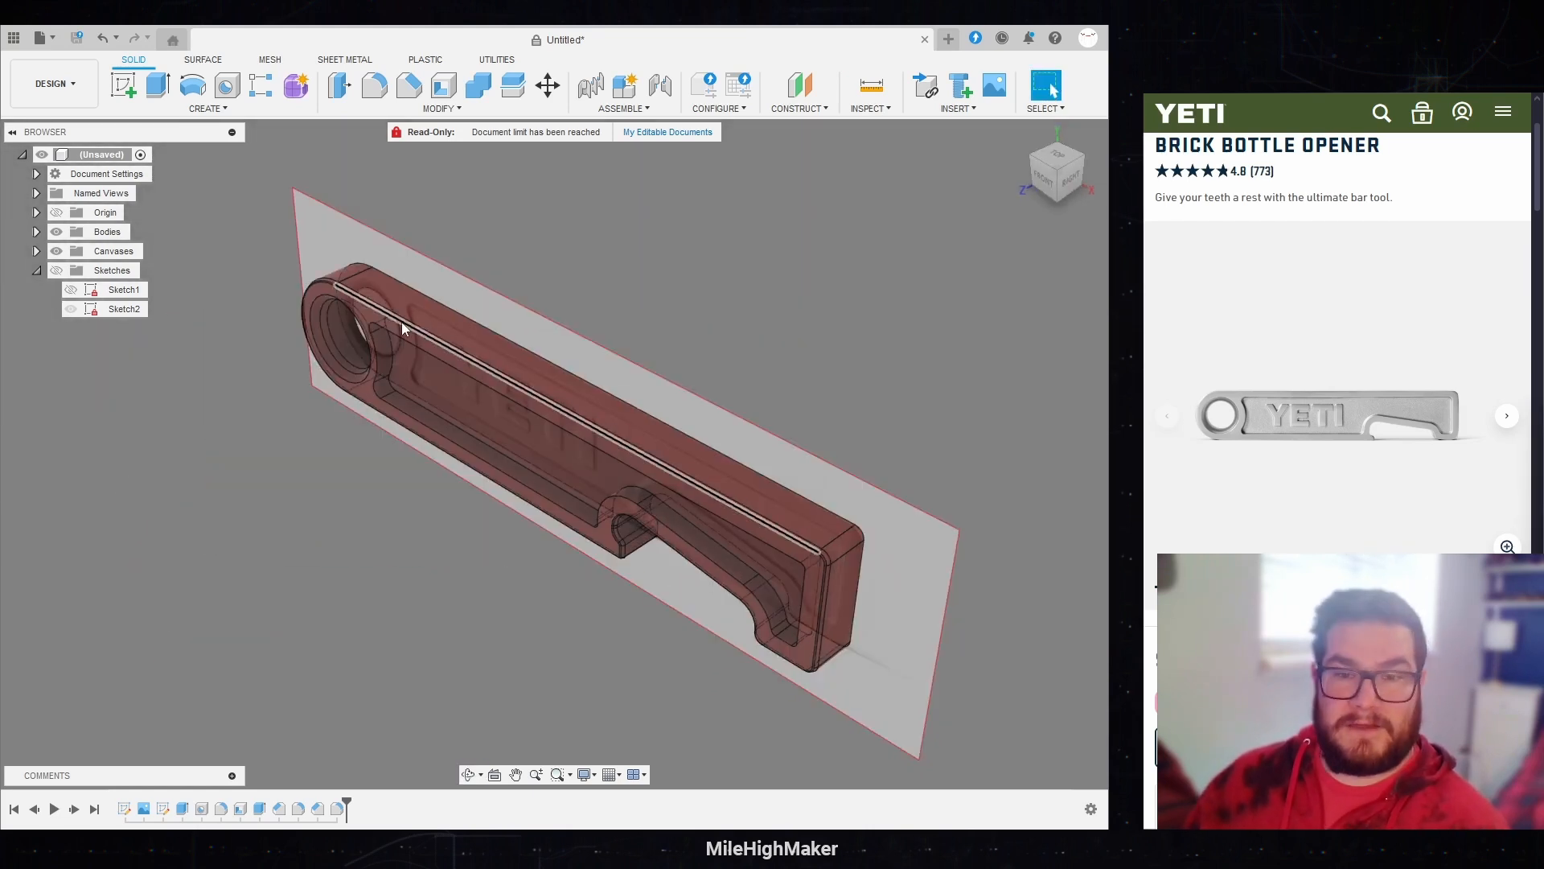
pyautogui.click(56, 251)
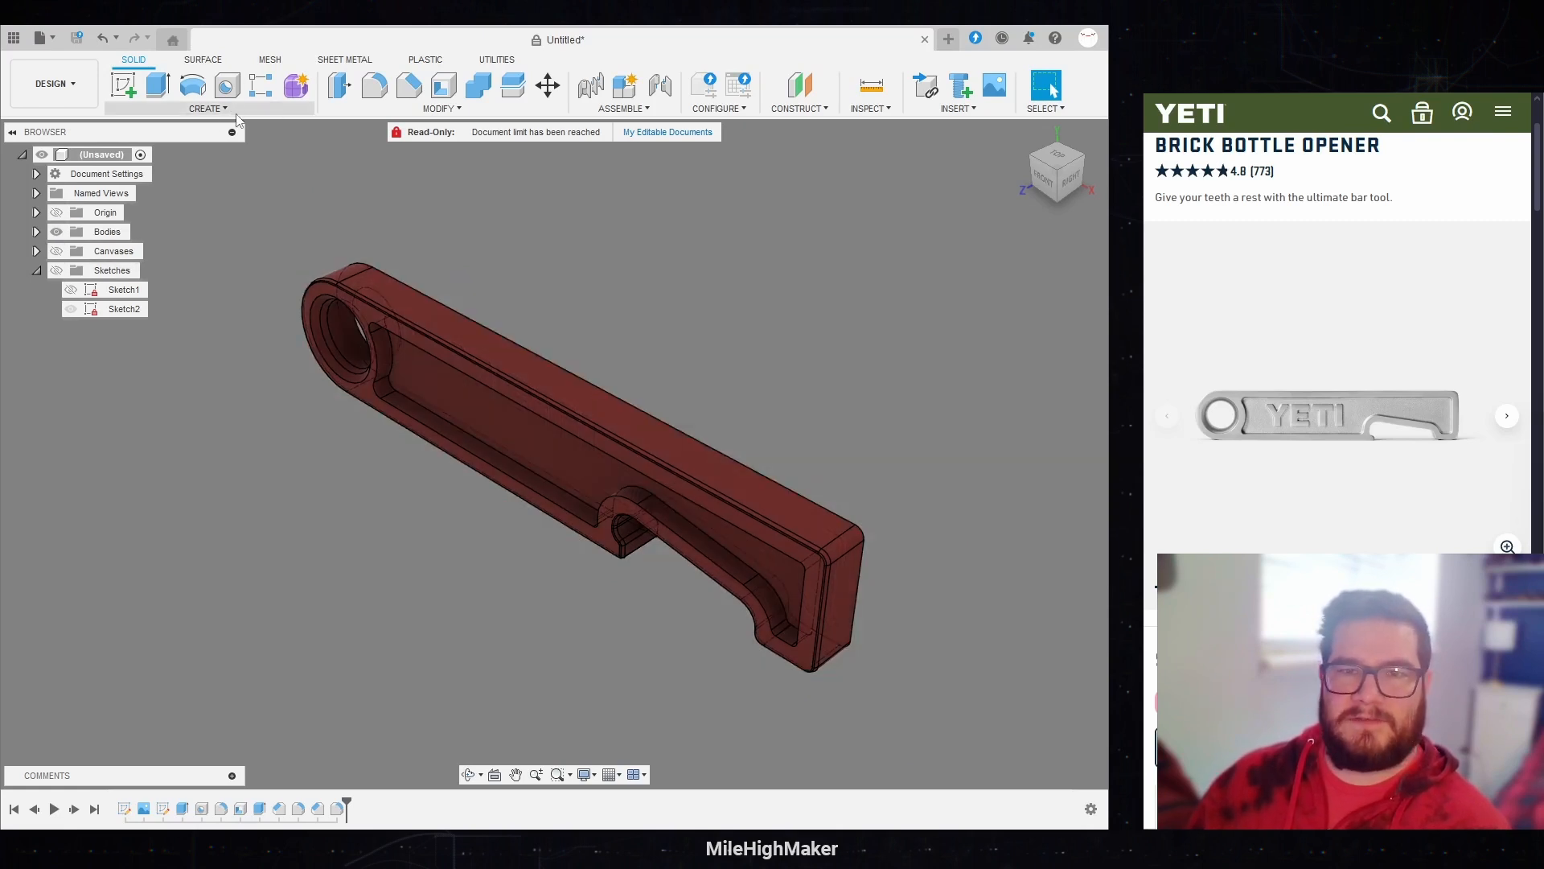
# Step: Mirror the opener body across the XY origin plane using the Join operation
pyautogui.click(208, 108)
pyautogui.click(129, 450)
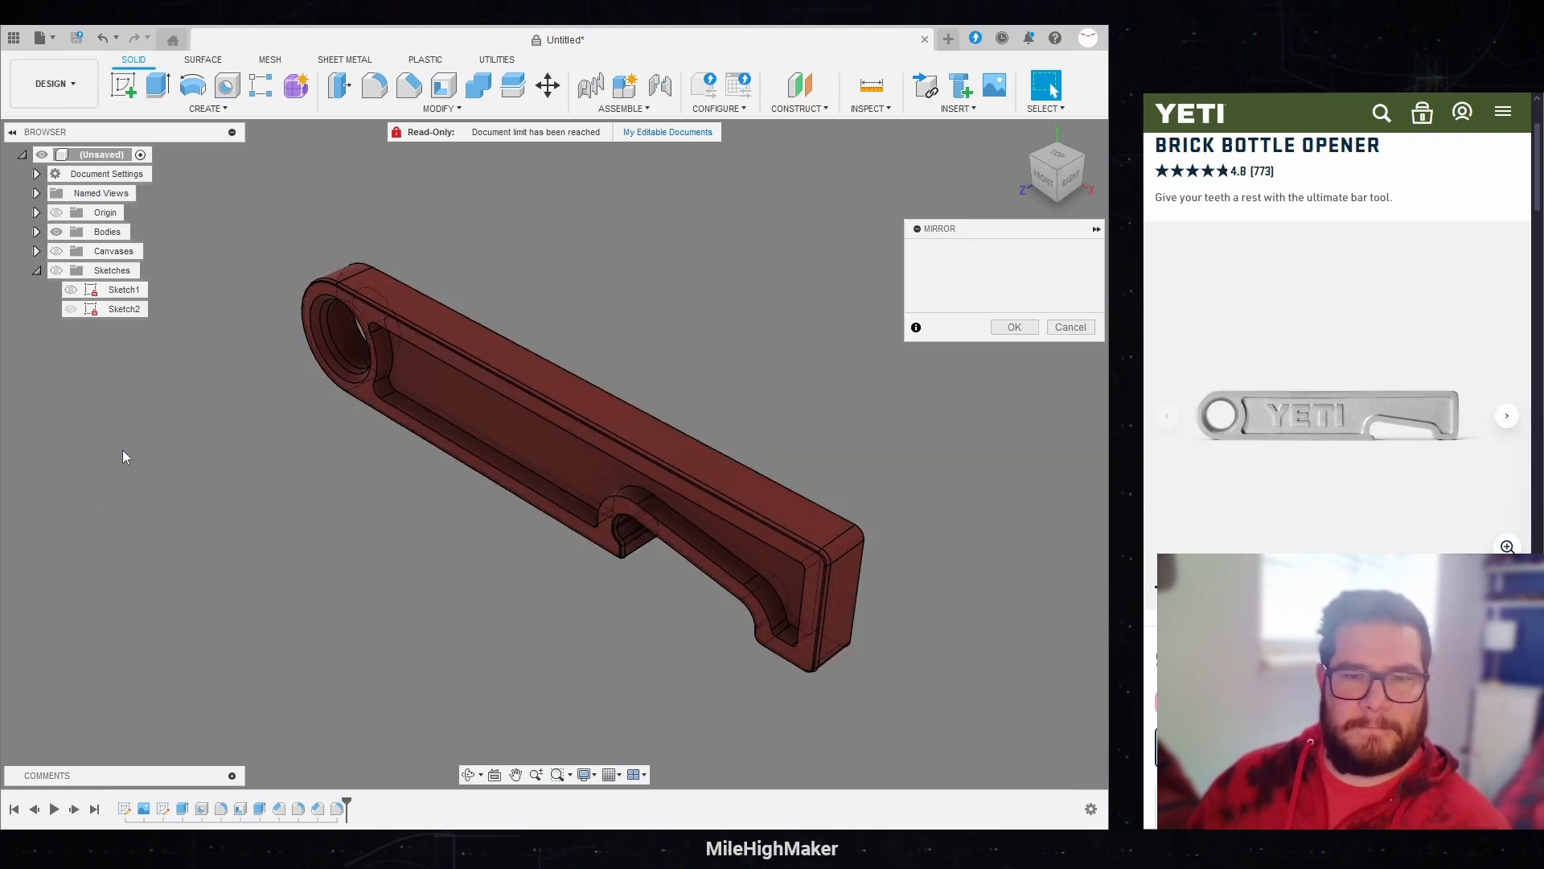
pyautogui.click(449, 343)
pyautogui.click(997, 299)
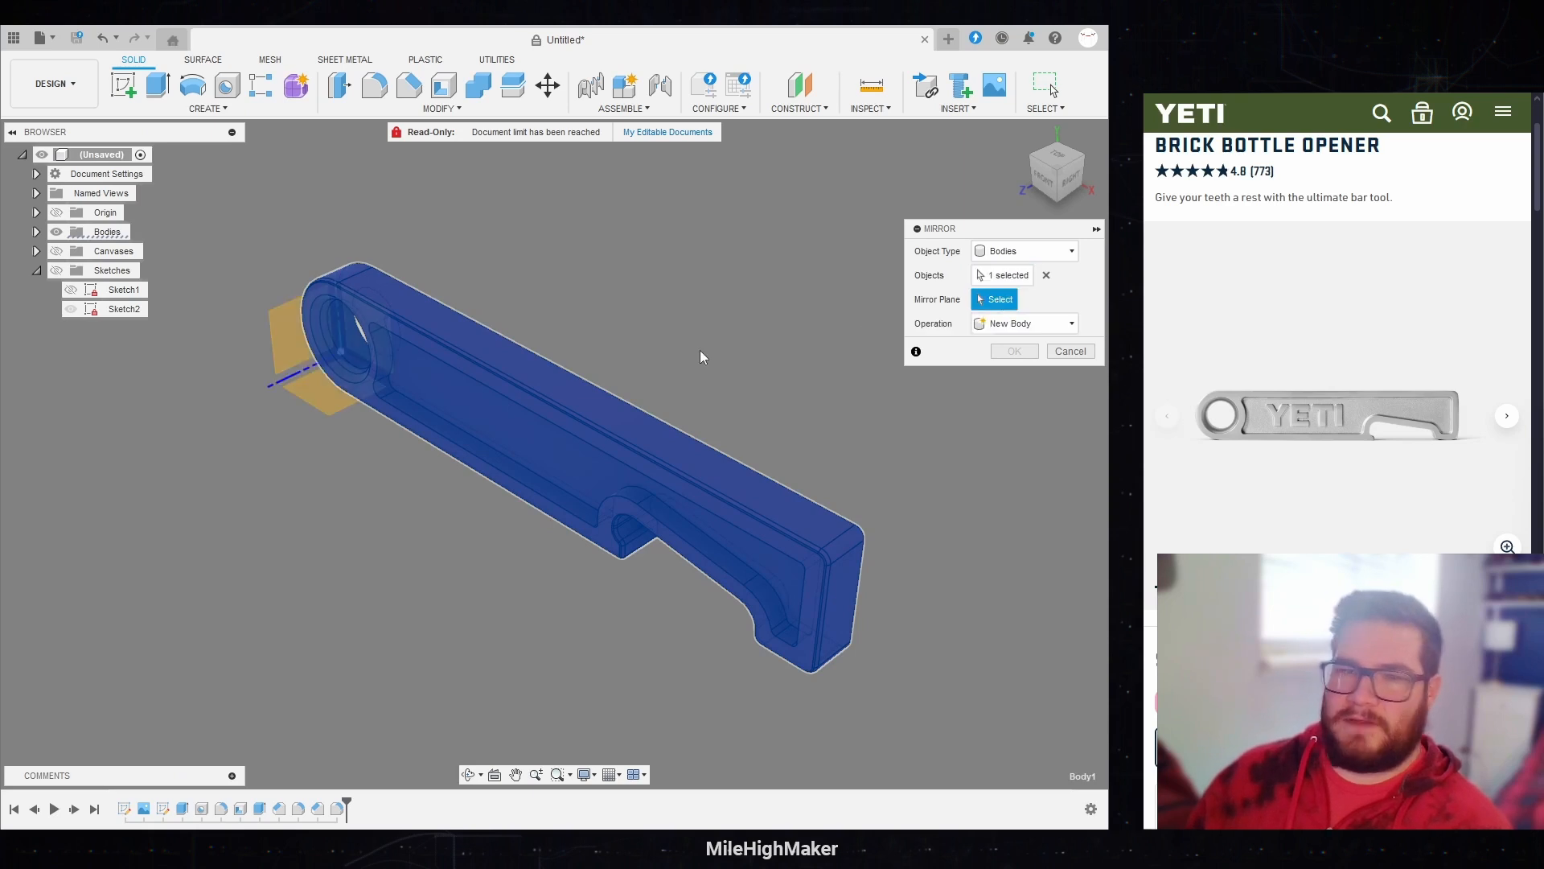
pyautogui.click(369, 327)
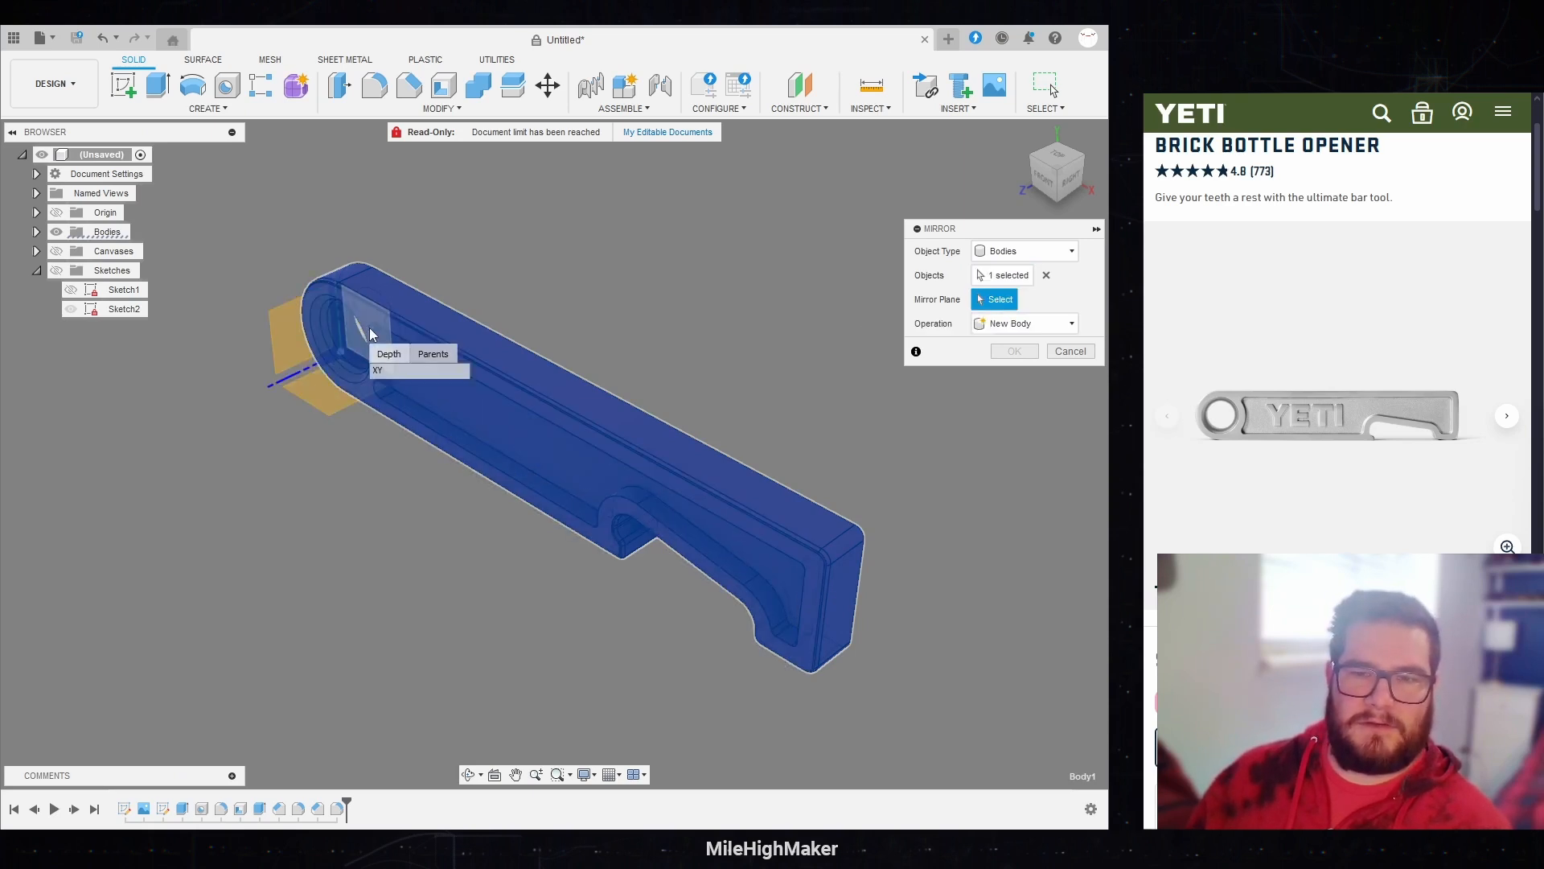
pyautogui.click(389, 378)
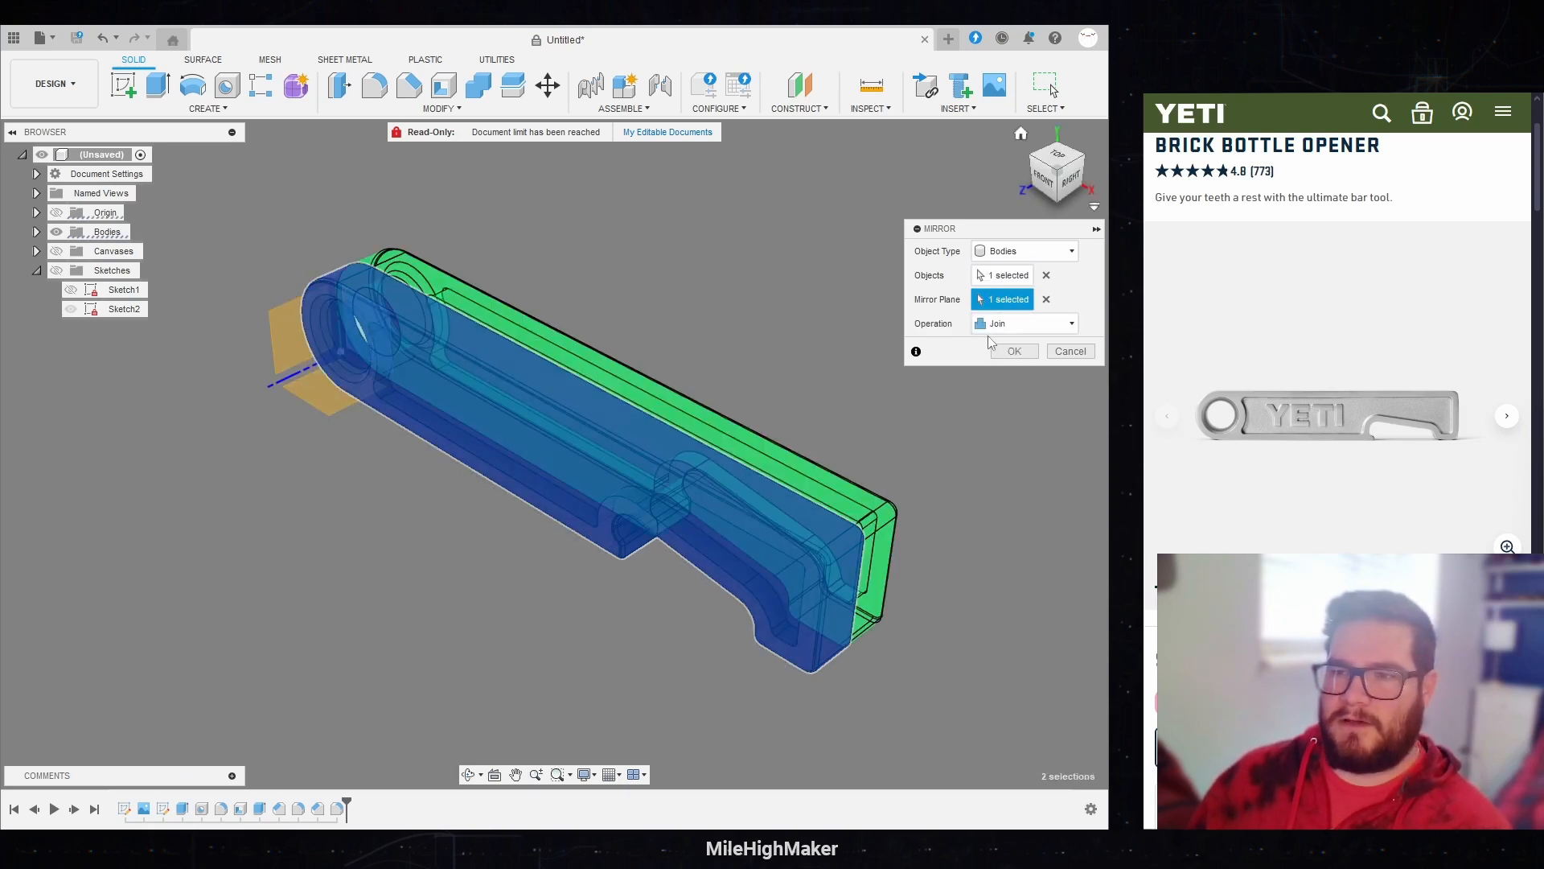
pyautogui.click(1015, 351)
pyautogui.moveTo(1052, 178)
pyautogui.mouseDown()
pyautogui.moveTo(978, 153)
pyautogui.moveTo(1045, 178)
pyautogui.mouseUp()
pyautogui.click(1022, 135)
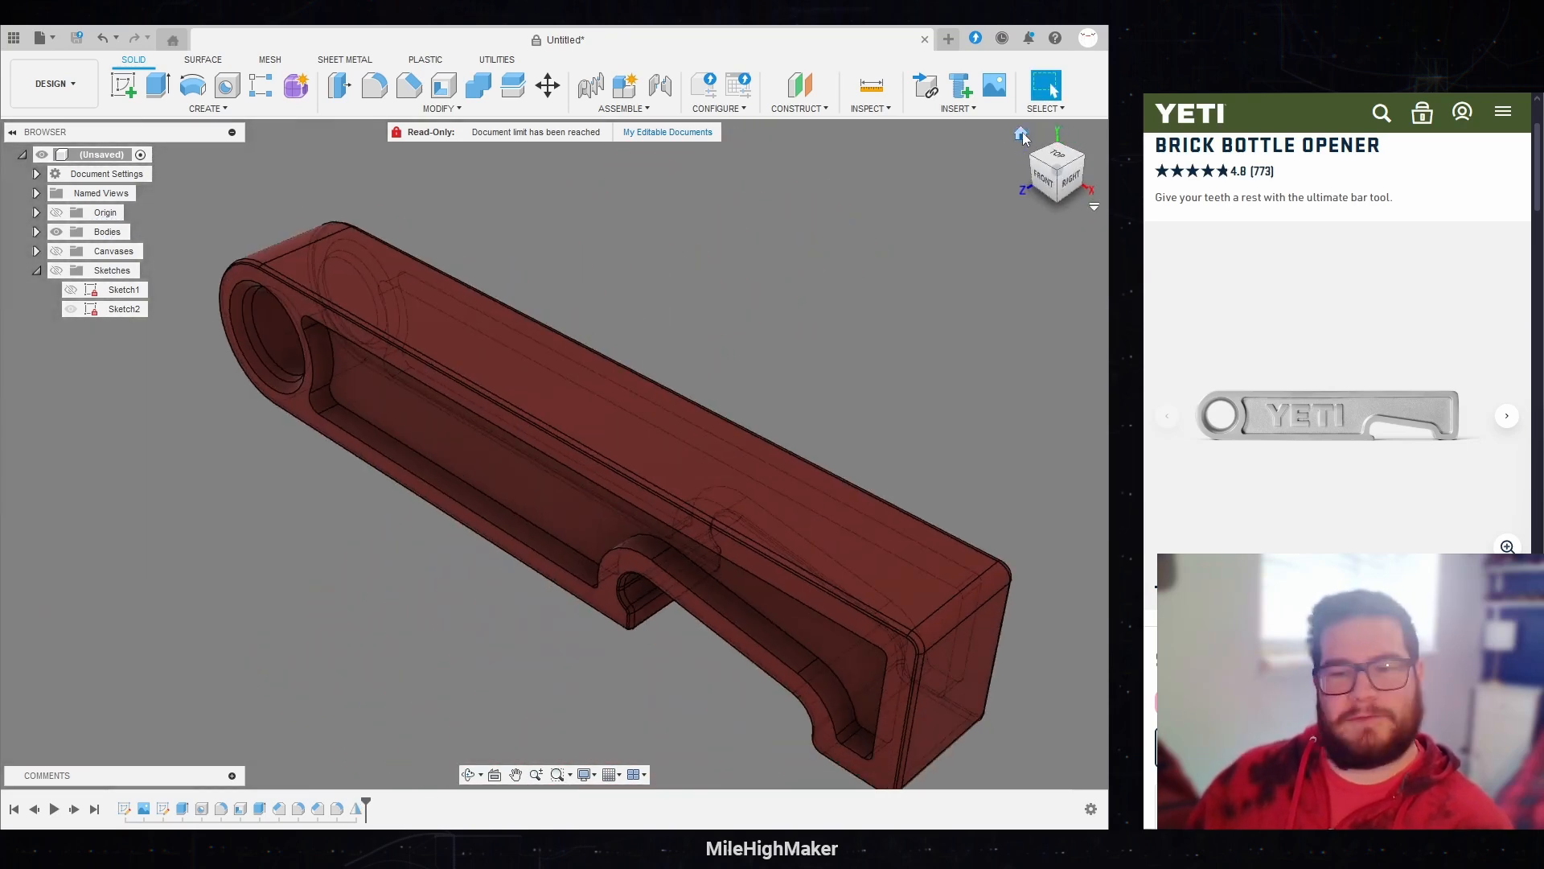
pyautogui.scroll(-2, 649, 251)
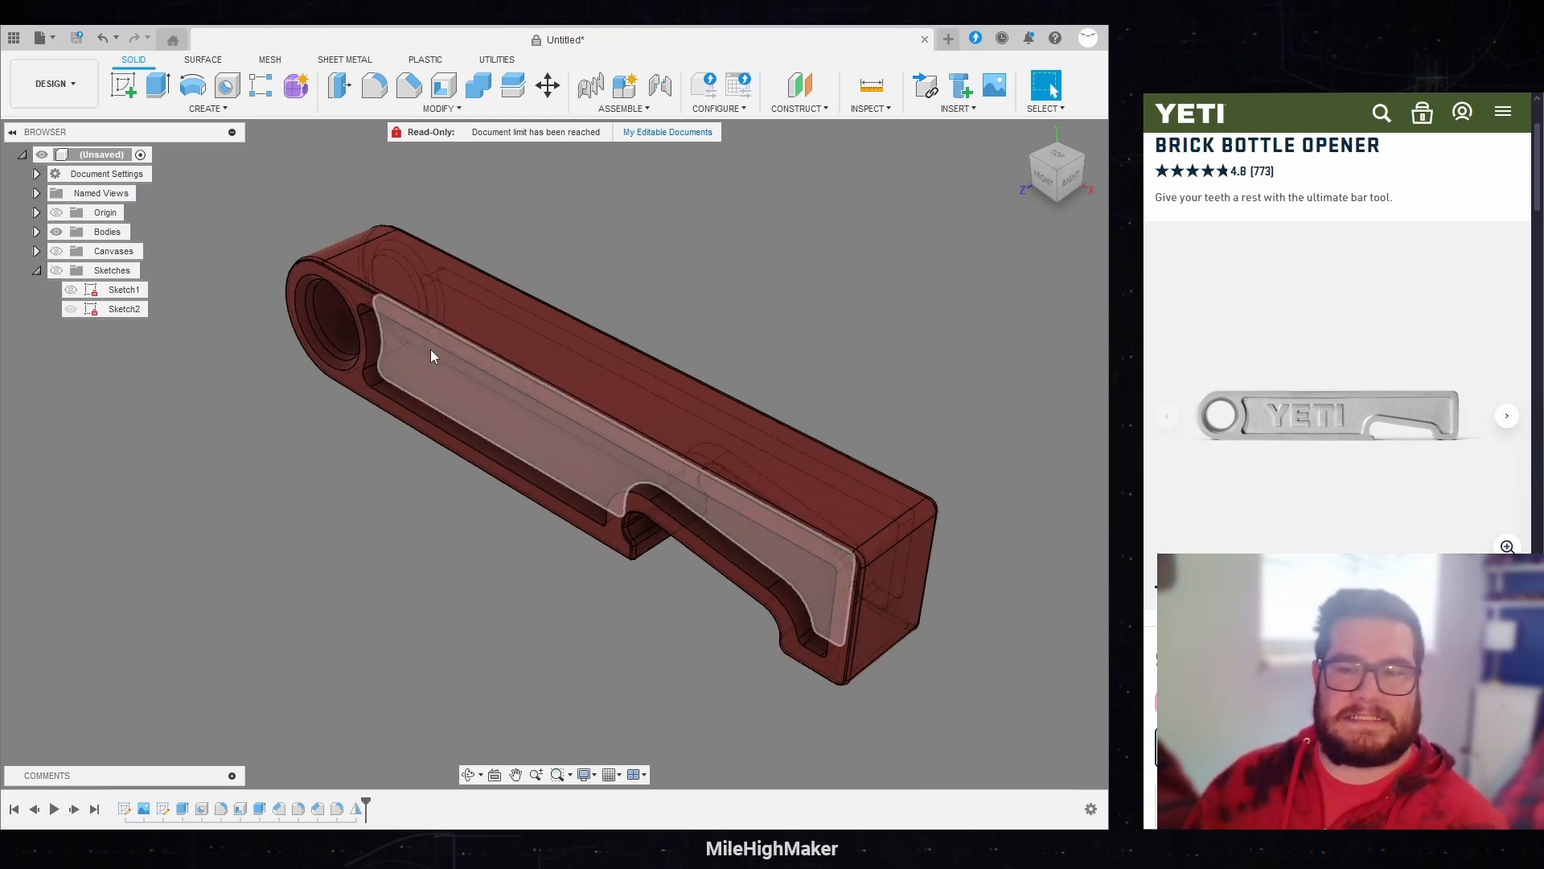
# Step: Start a new sketch on the floor face of the front recess
pyautogui.click(161, 90)
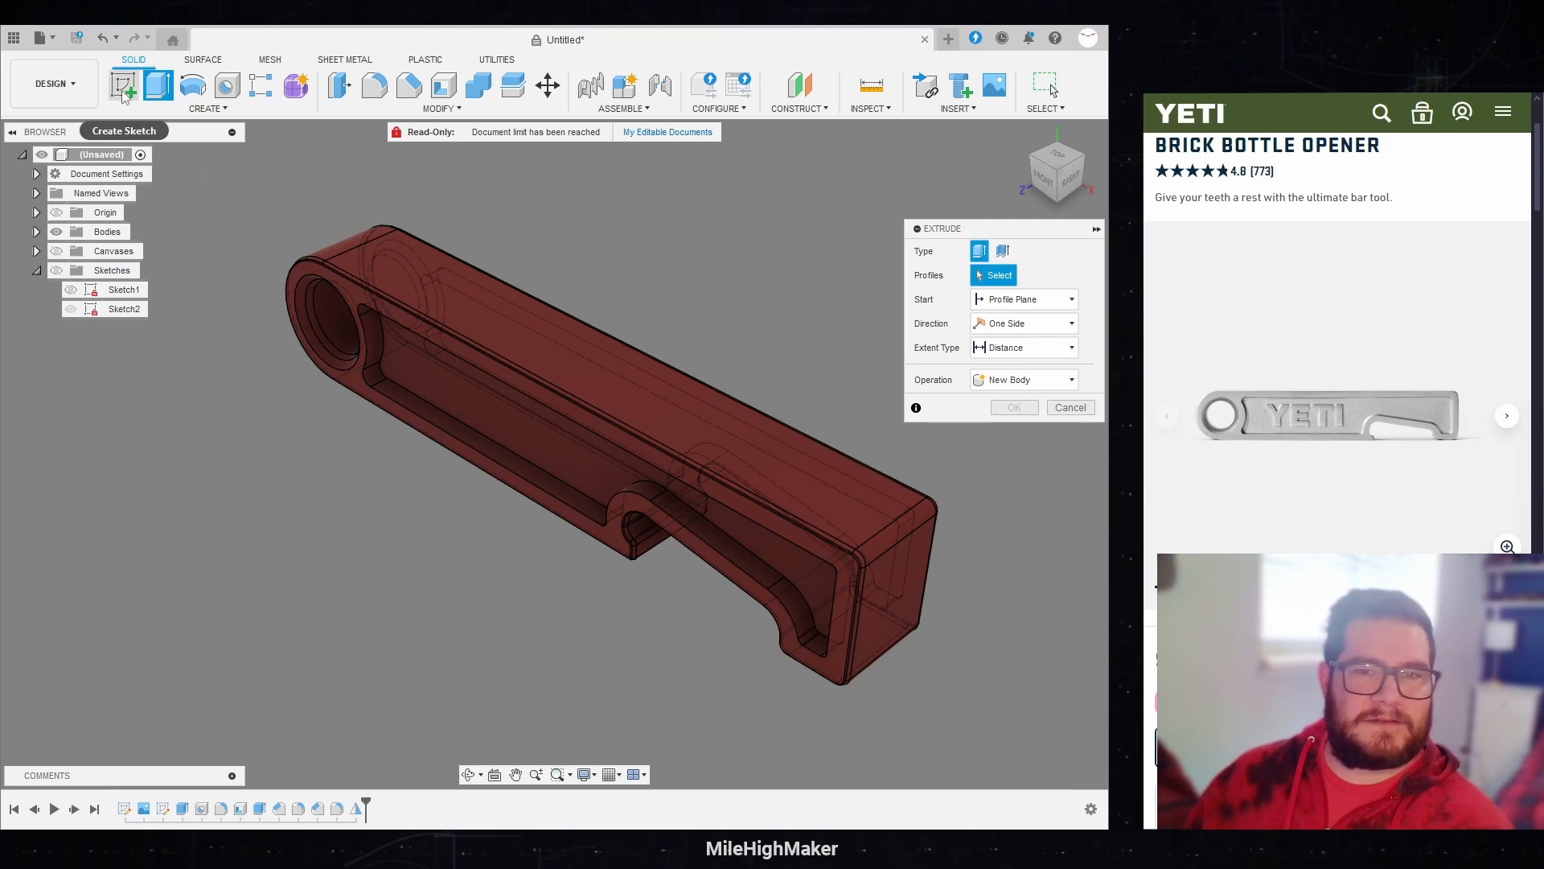
pyautogui.click(124, 94)
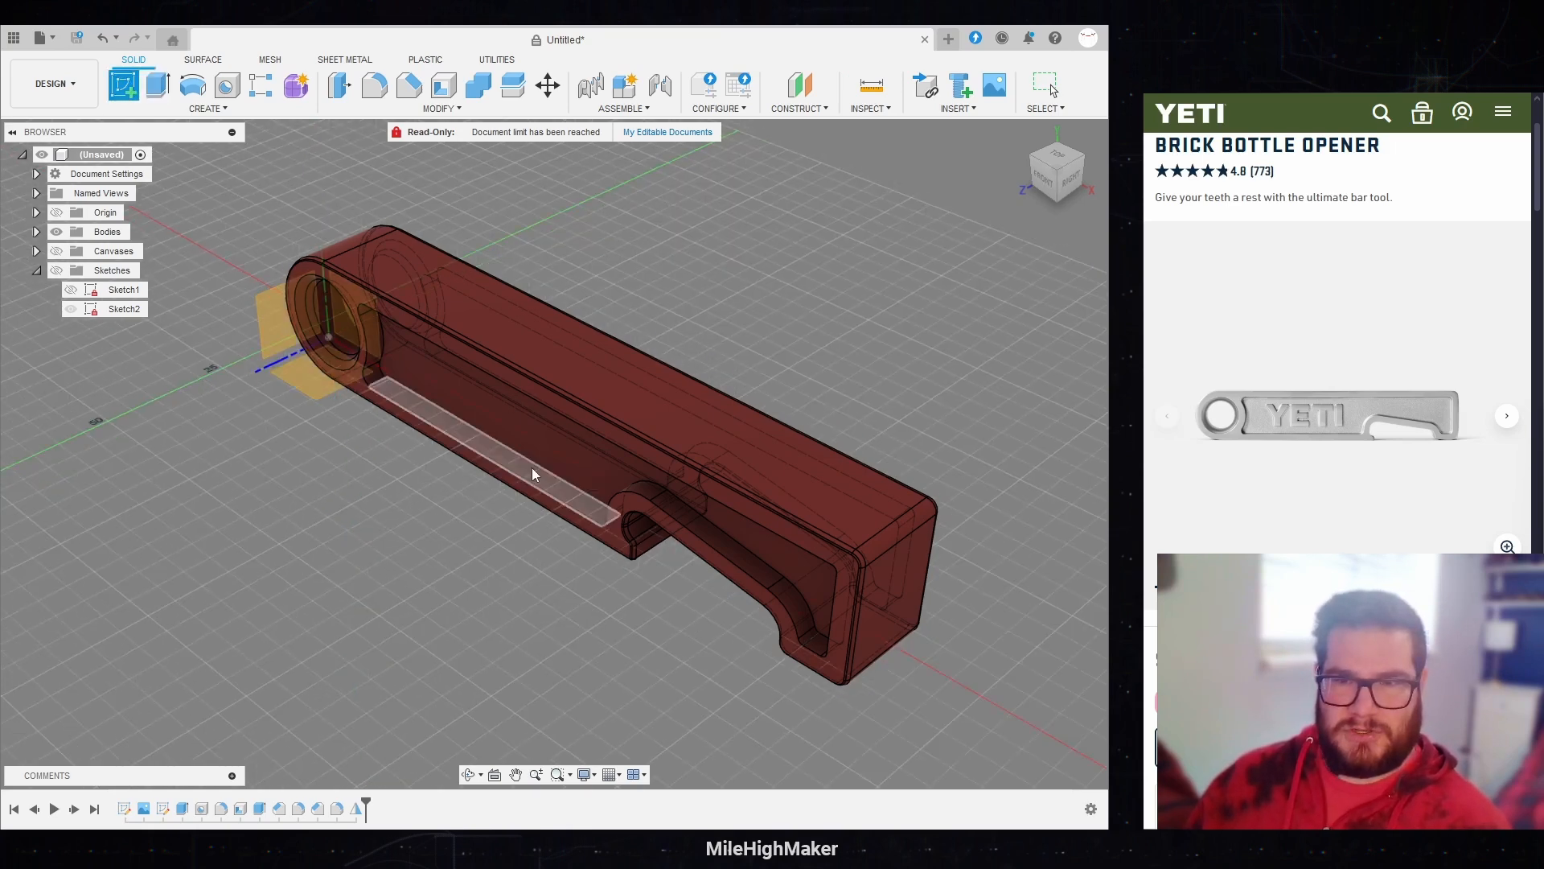
pyautogui.click(507, 425)
pyautogui.scroll(-4, 161, 447)
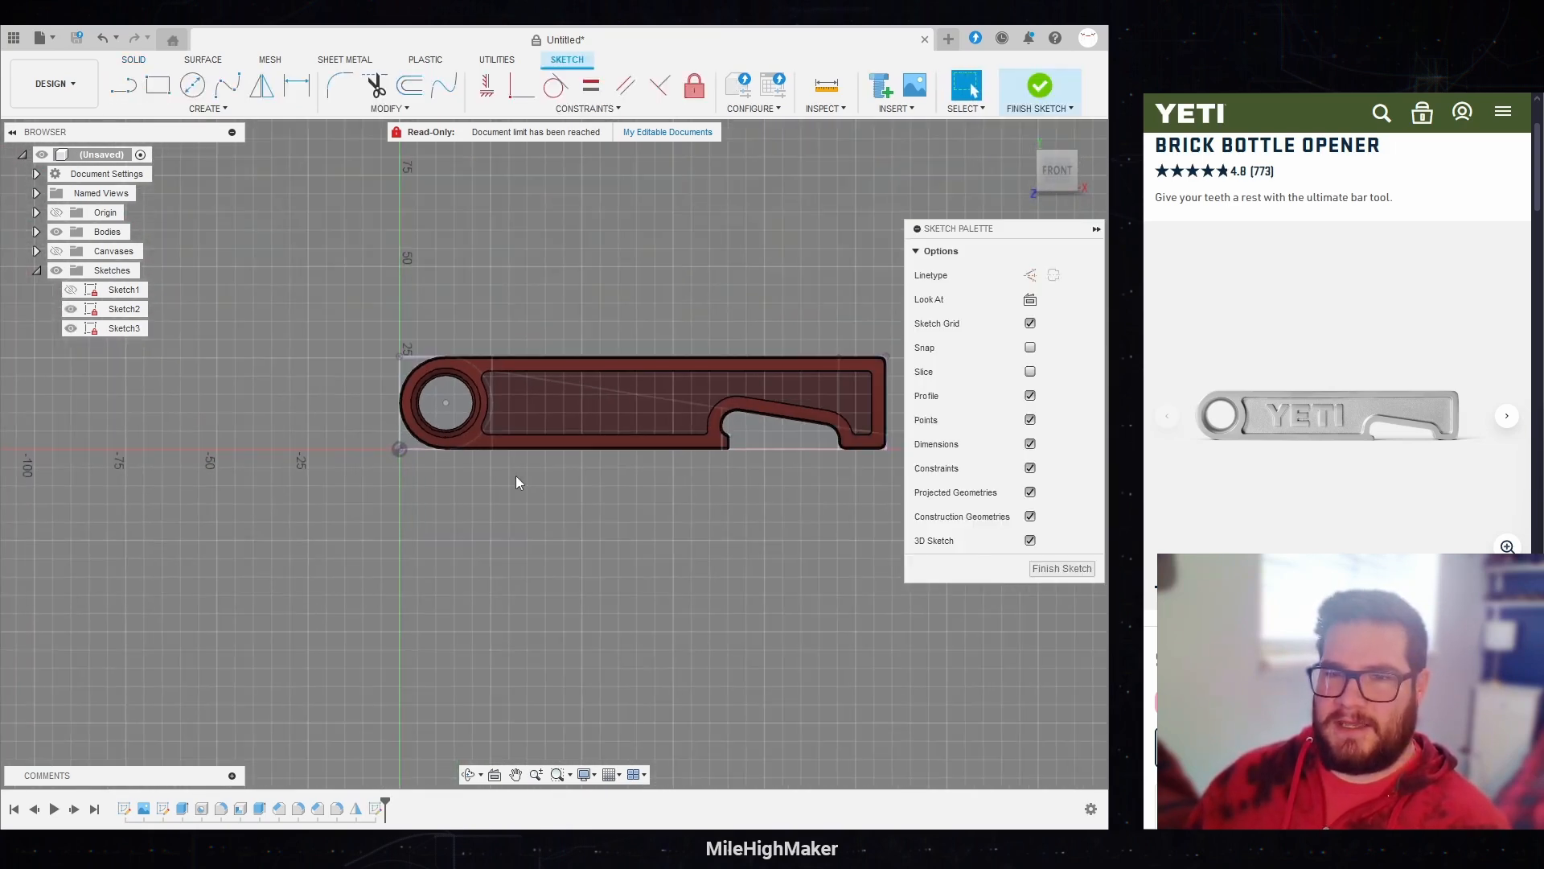
pyautogui.scroll(5, 703, 444)
pyautogui.scroll(1, 301, 185)
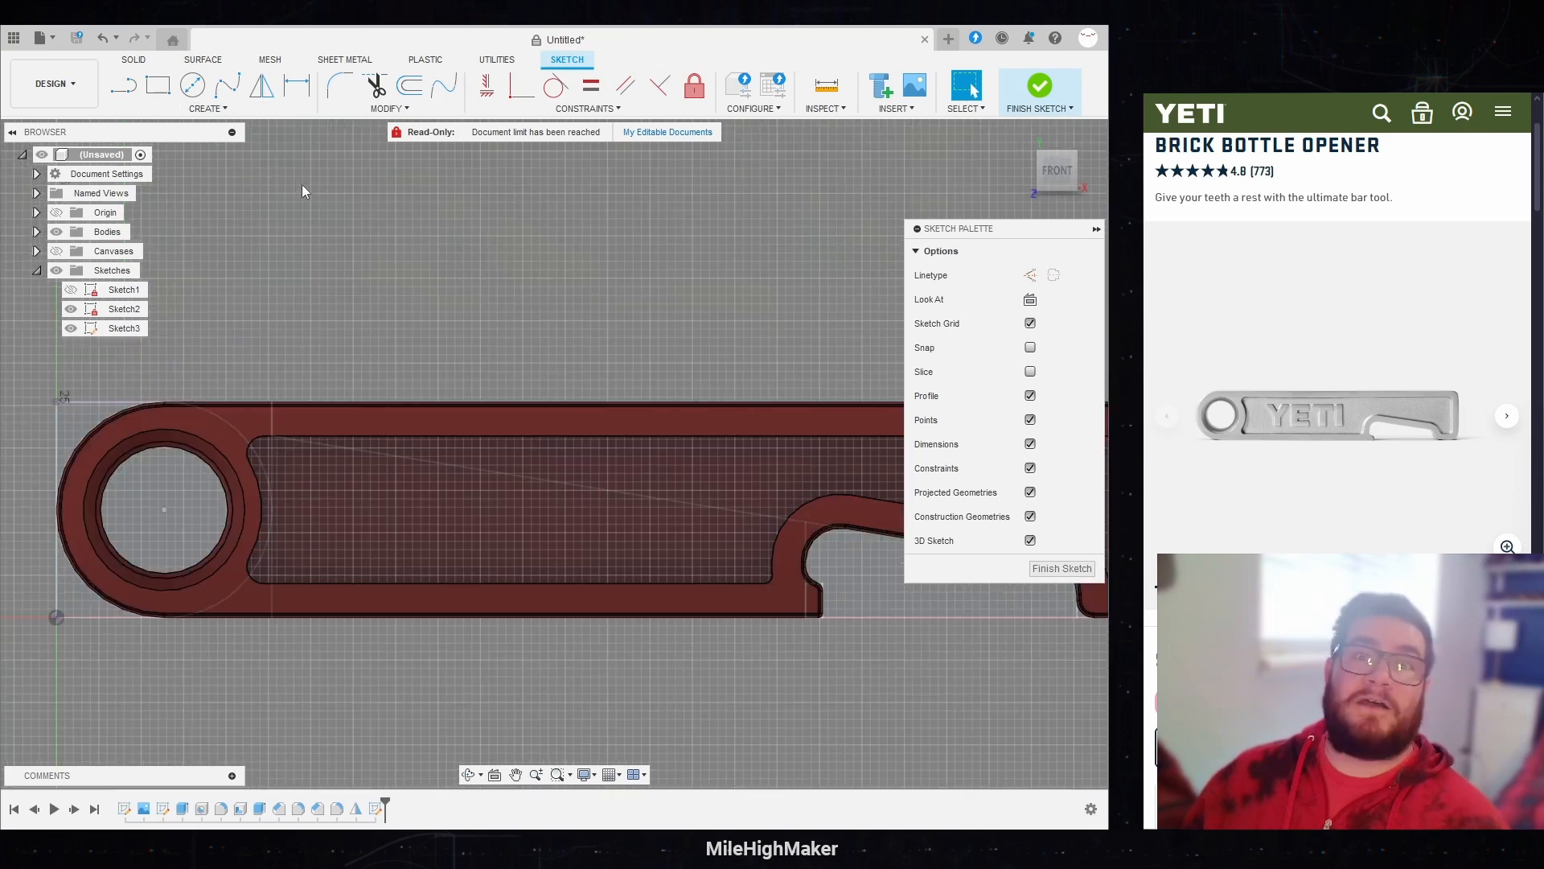
# Step: Place a sketch text frame across the recess between the ring and the opener notch, with the text MHM
pyautogui.click(207, 107)
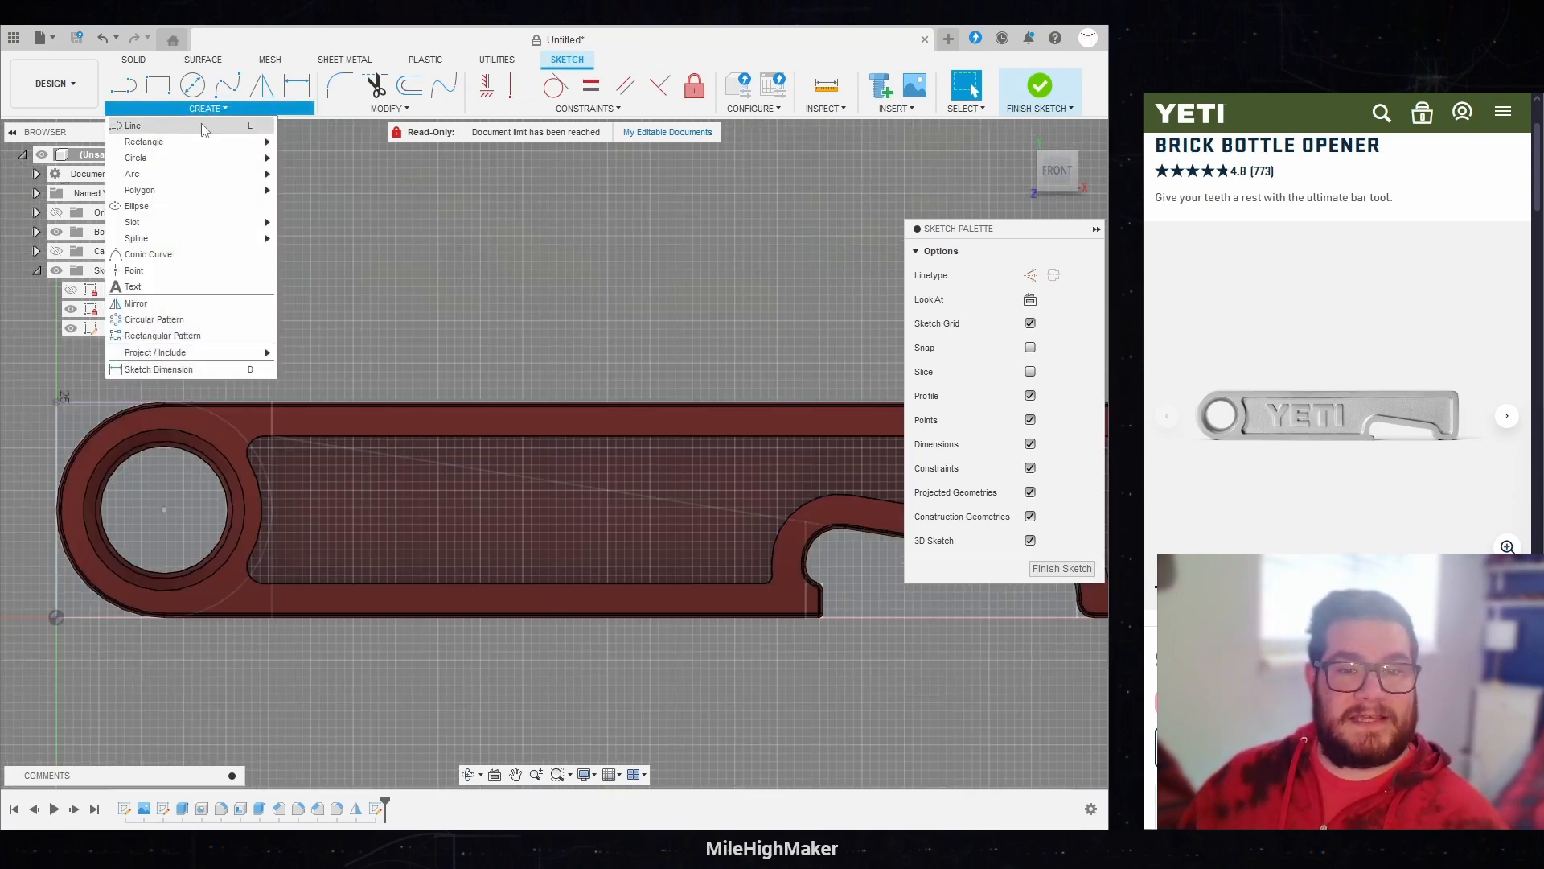
pyautogui.click(134, 286)
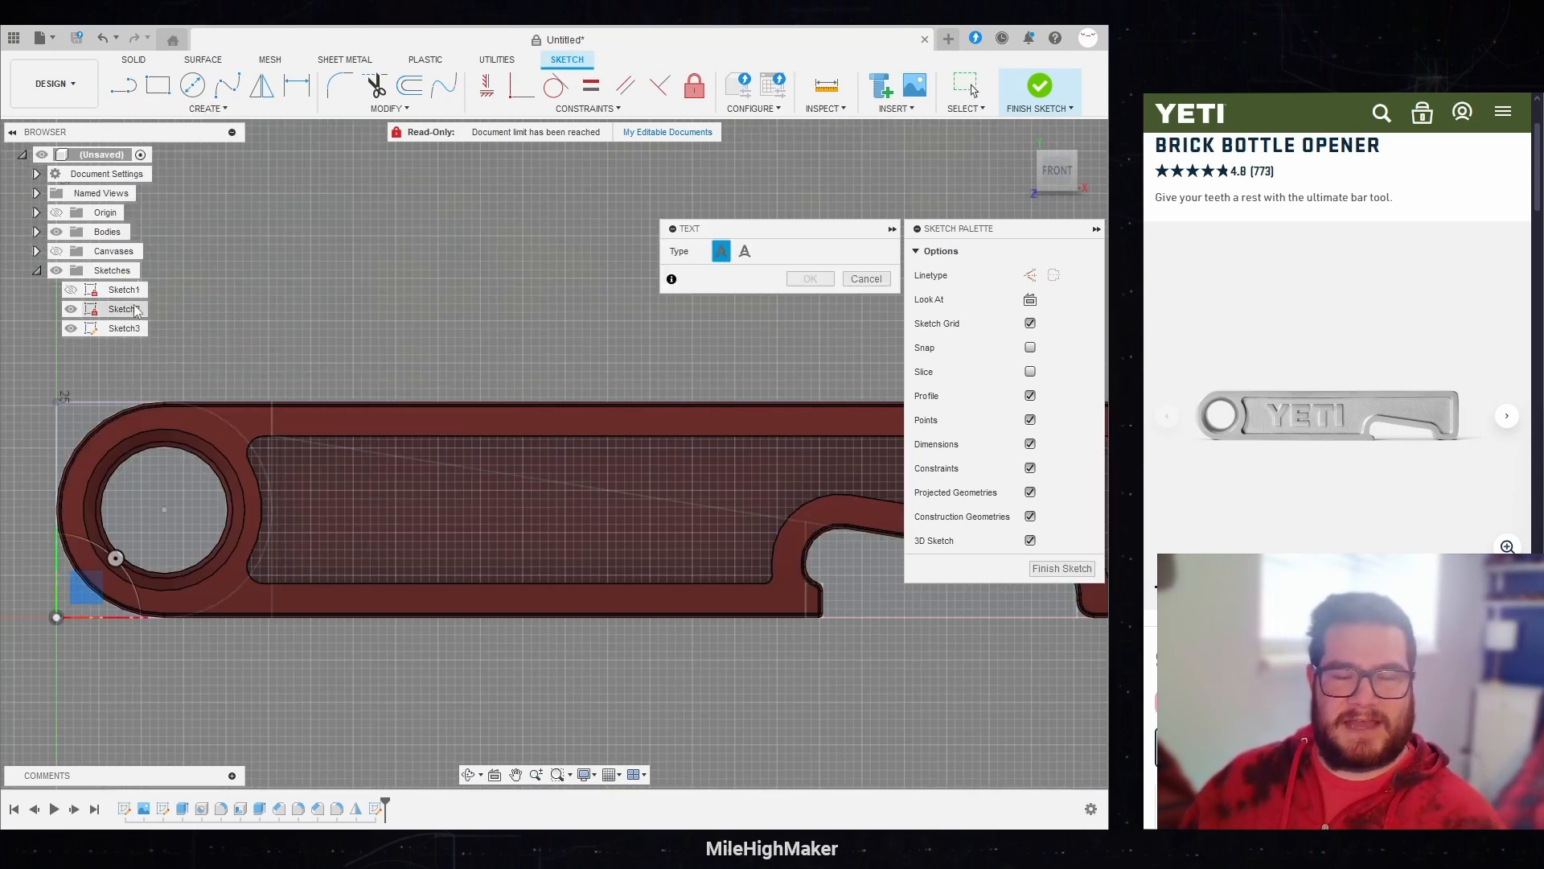
pyautogui.click(246, 445)
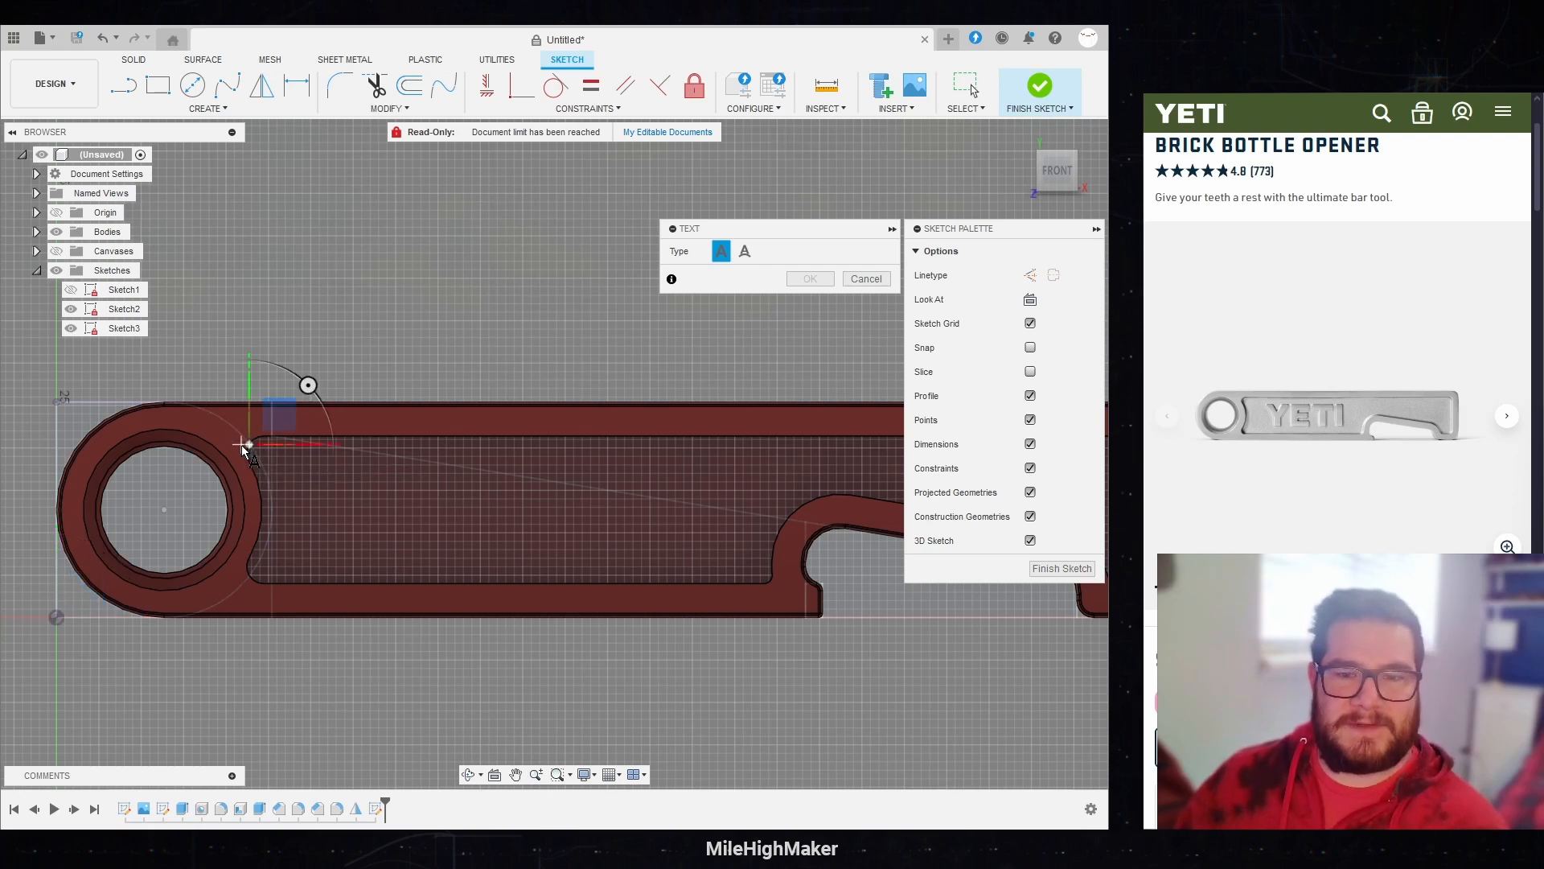
pyautogui.click(772, 590)
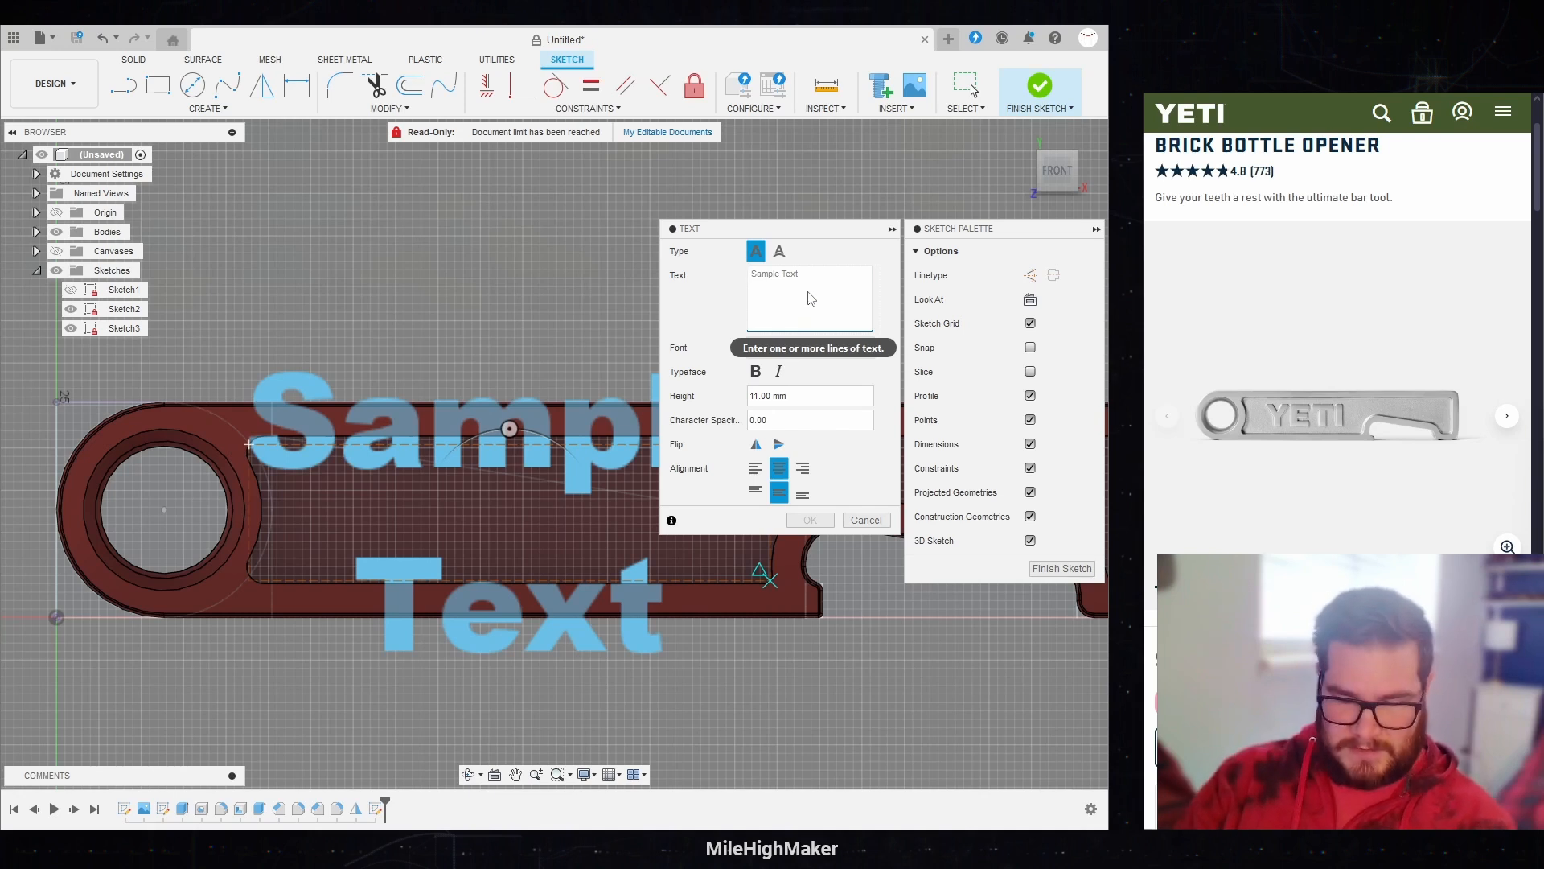
pyautogui.write('MHM')
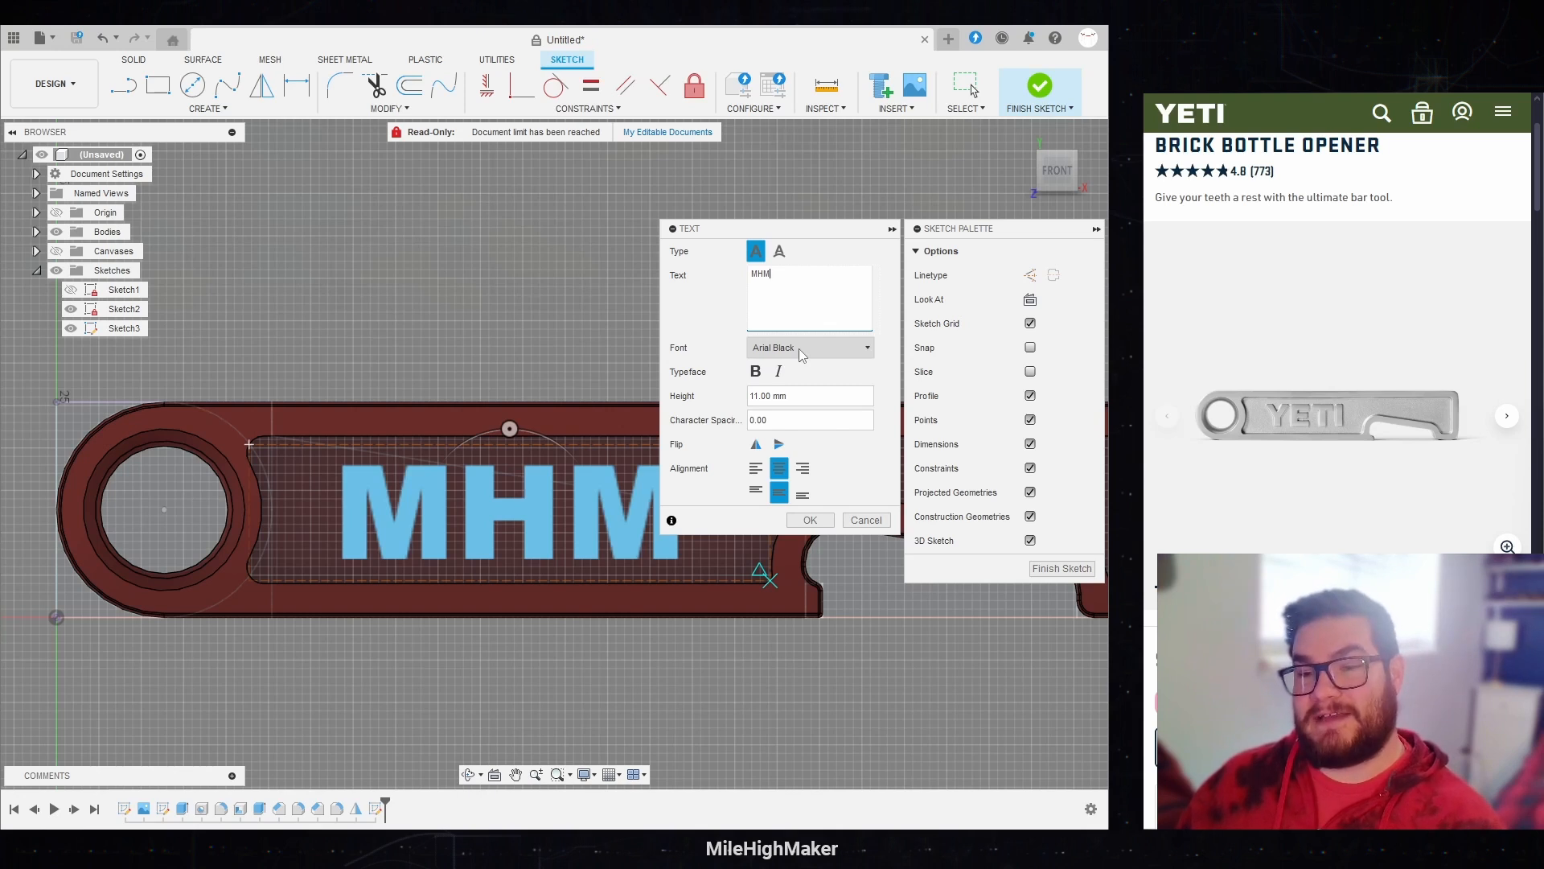
pyautogui.click(802, 354)
pyautogui.click(802, 354)
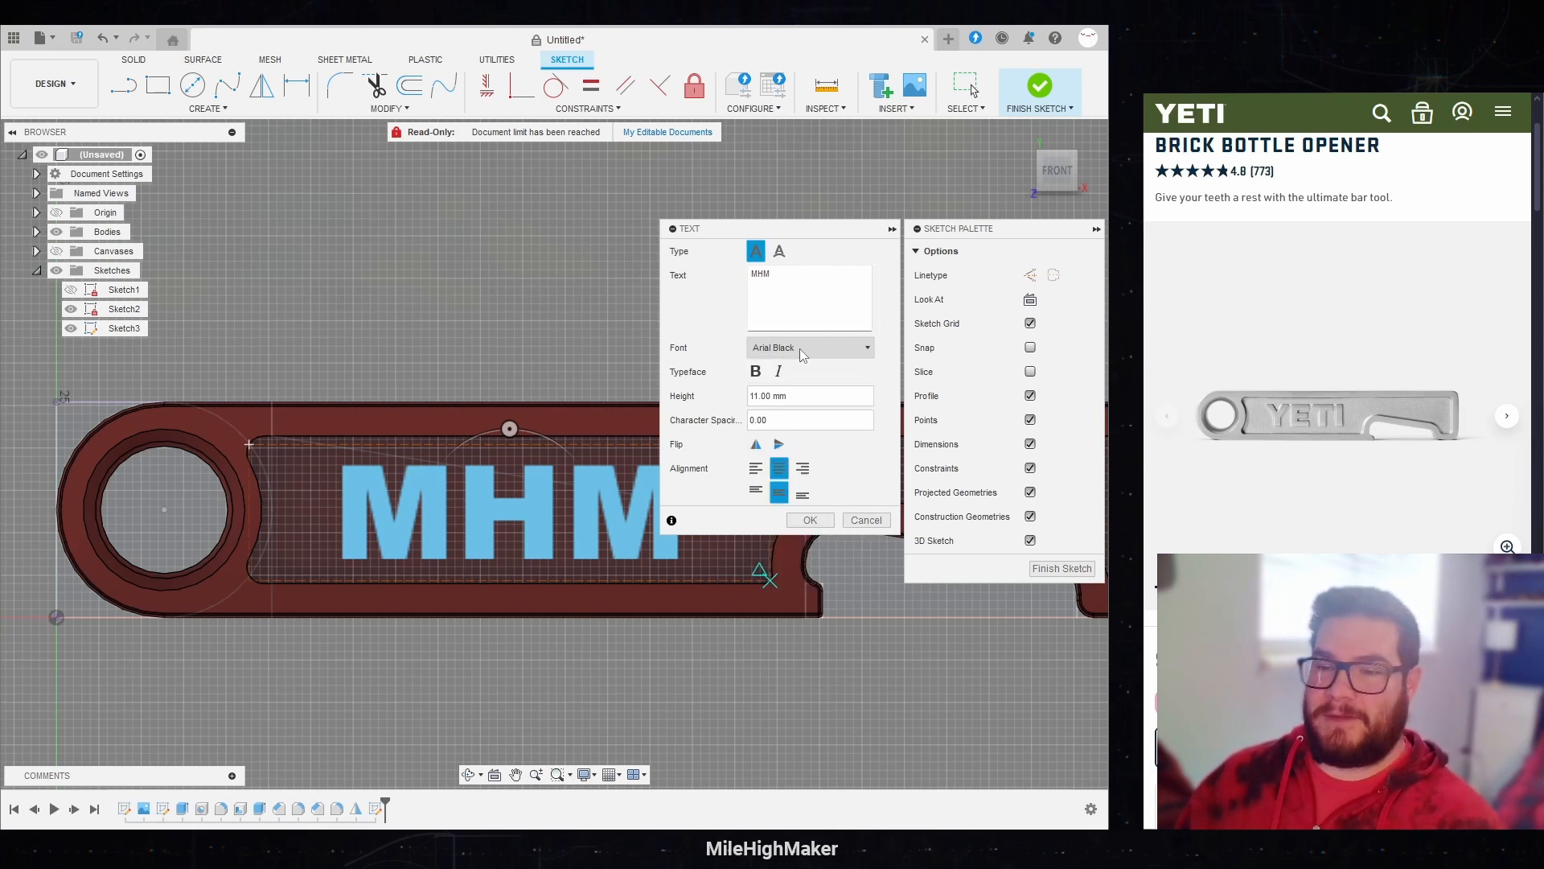
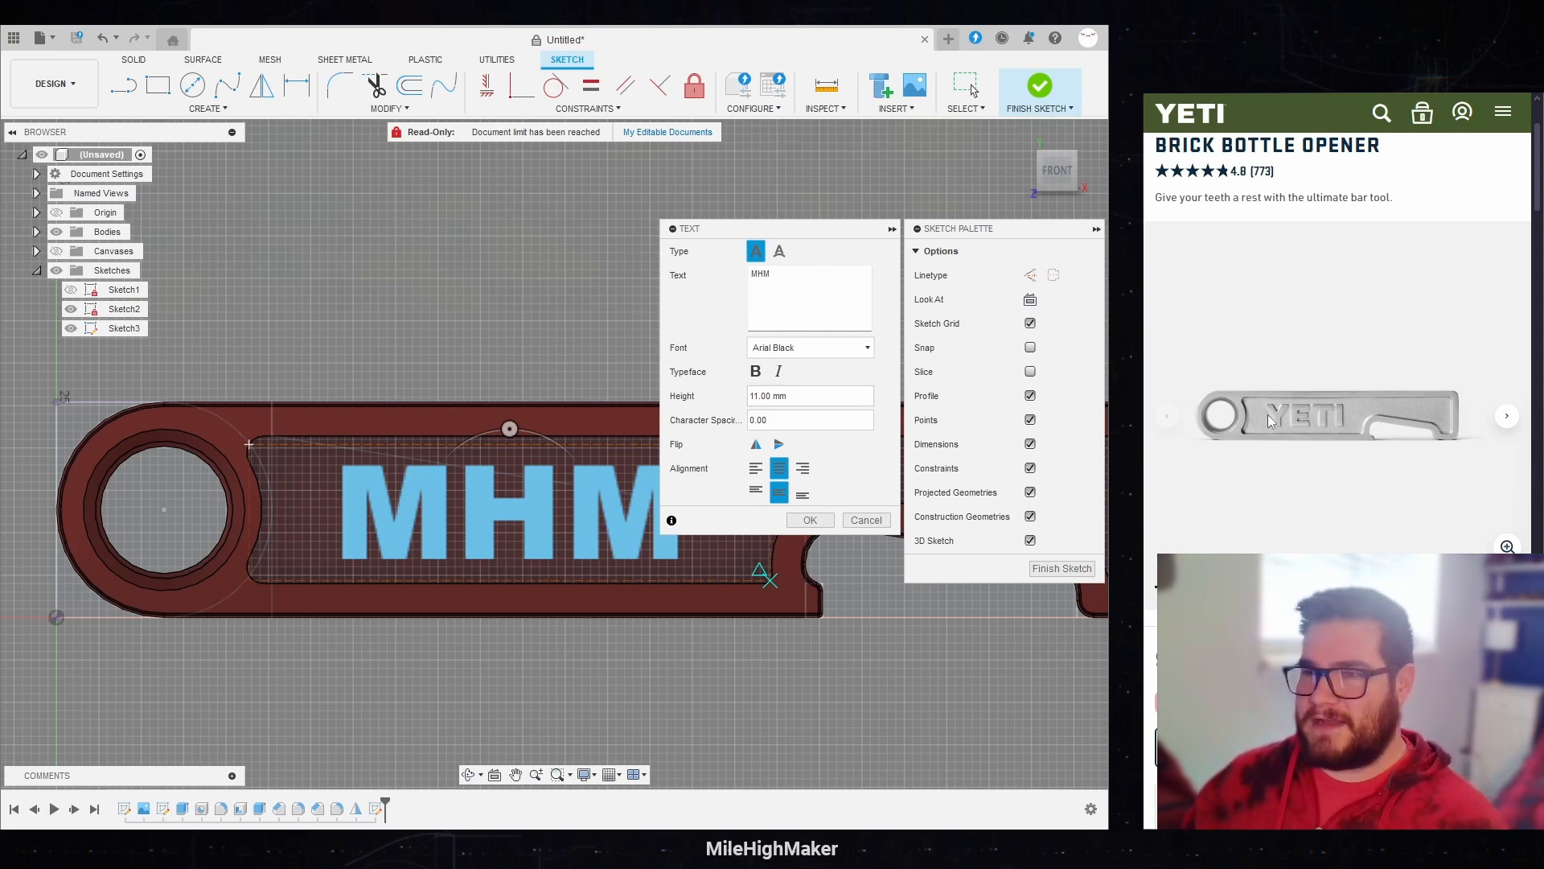
# Step: Accept the MHM text in the front recess and finish the sketch
pyautogui.scroll(3, 435, 504)
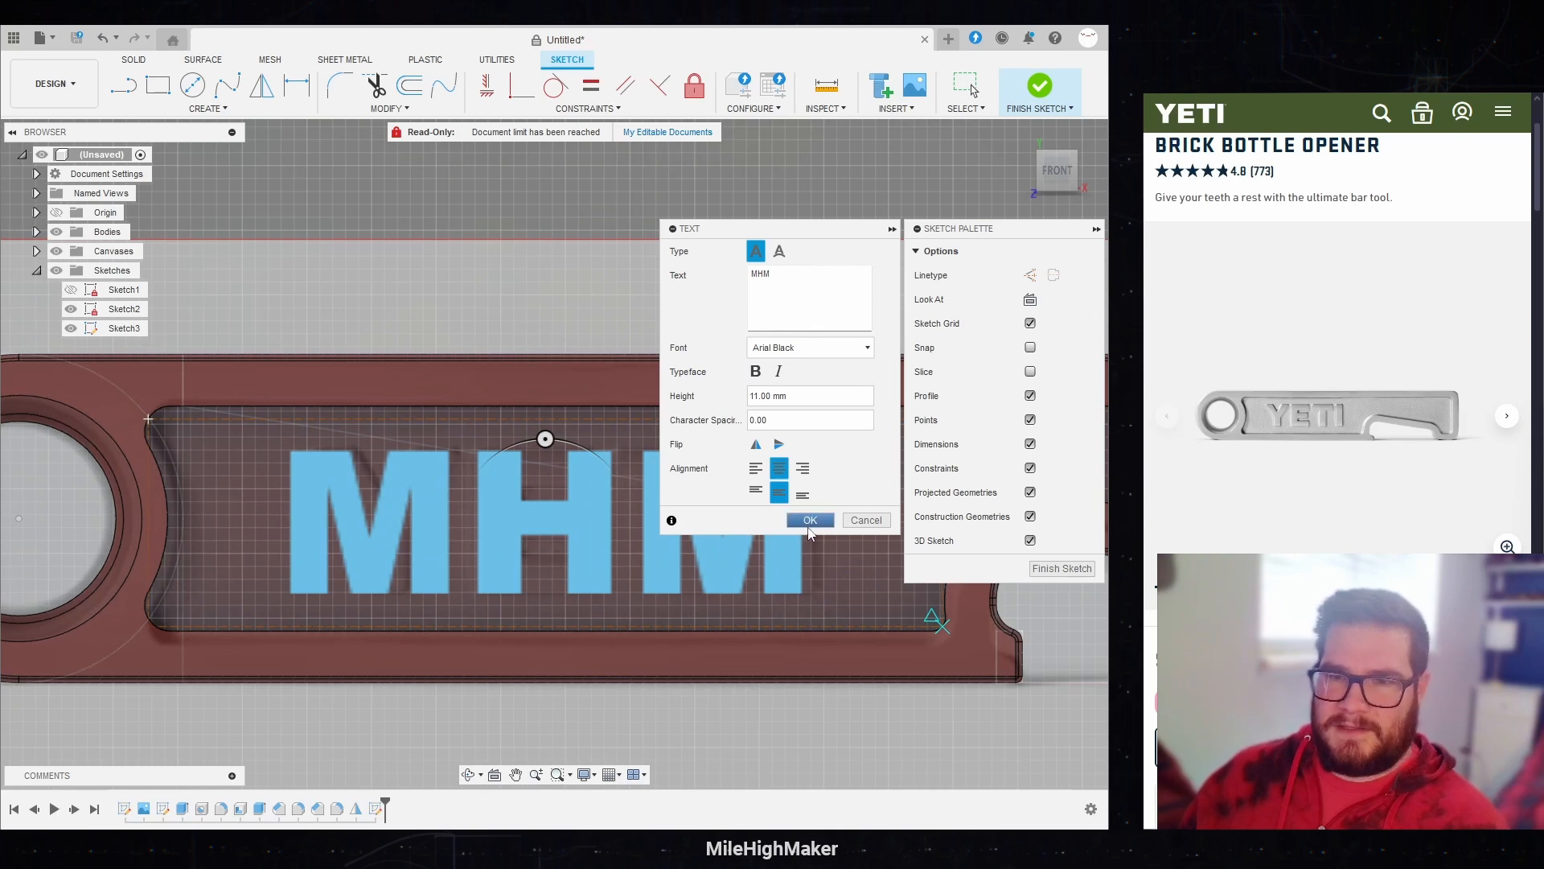
pyautogui.click(810, 519)
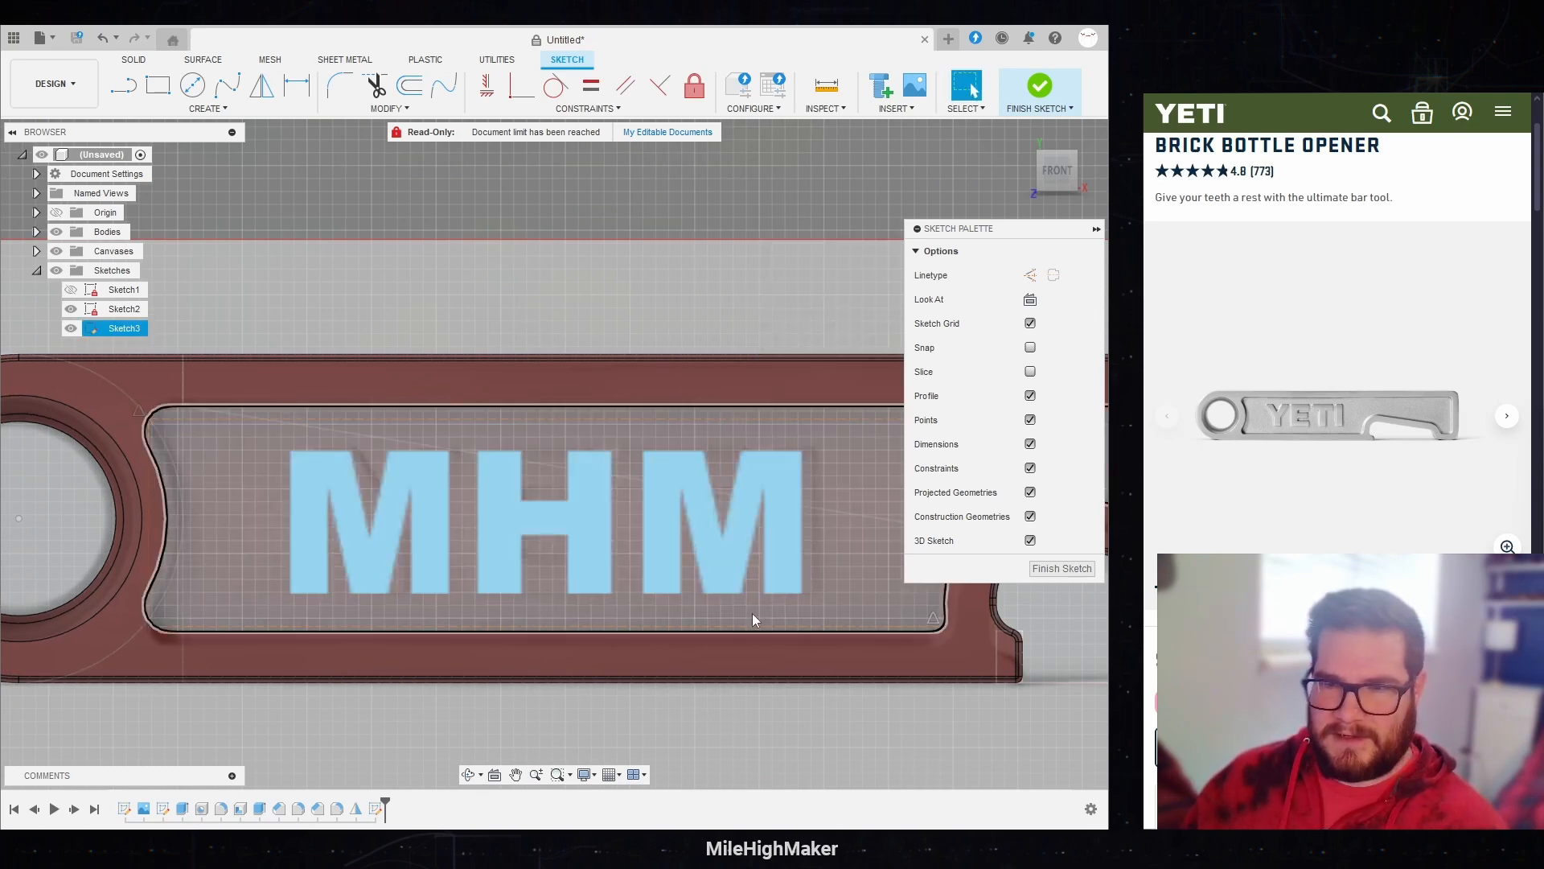
pyautogui.scroll(-3, 361, 721)
pyautogui.scroll(-1, 542, 439)
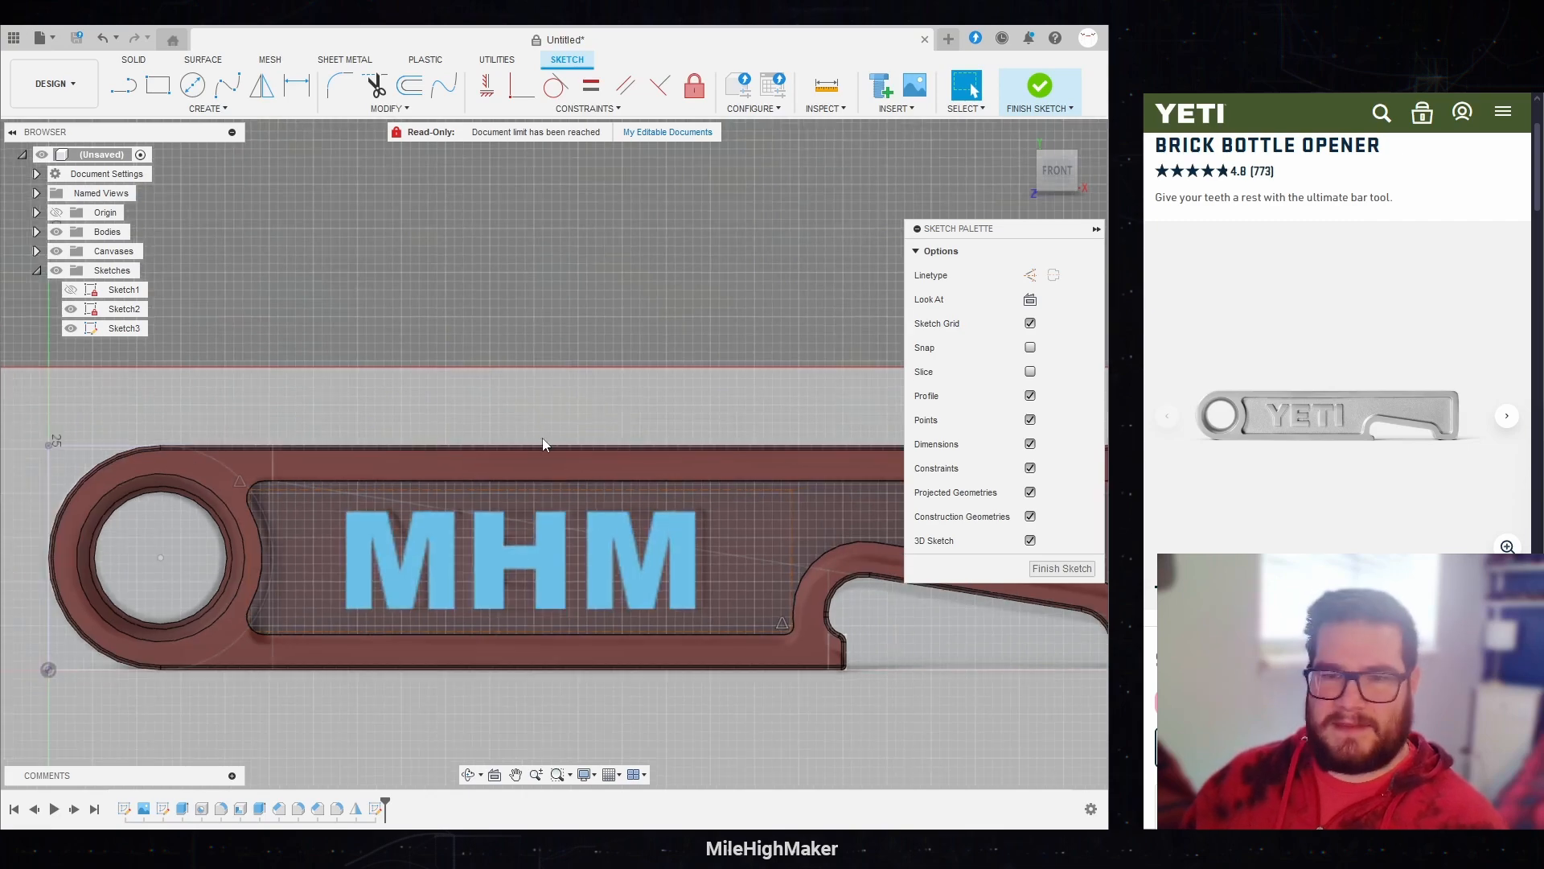
pyautogui.keyDown('shift'); pyautogui.moveTo(358, 303); pyautogui.dragTo(358, 438, button='middle'); pyautogui.keyUp('shift')
pyautogui.scroll(3, 358, 438)
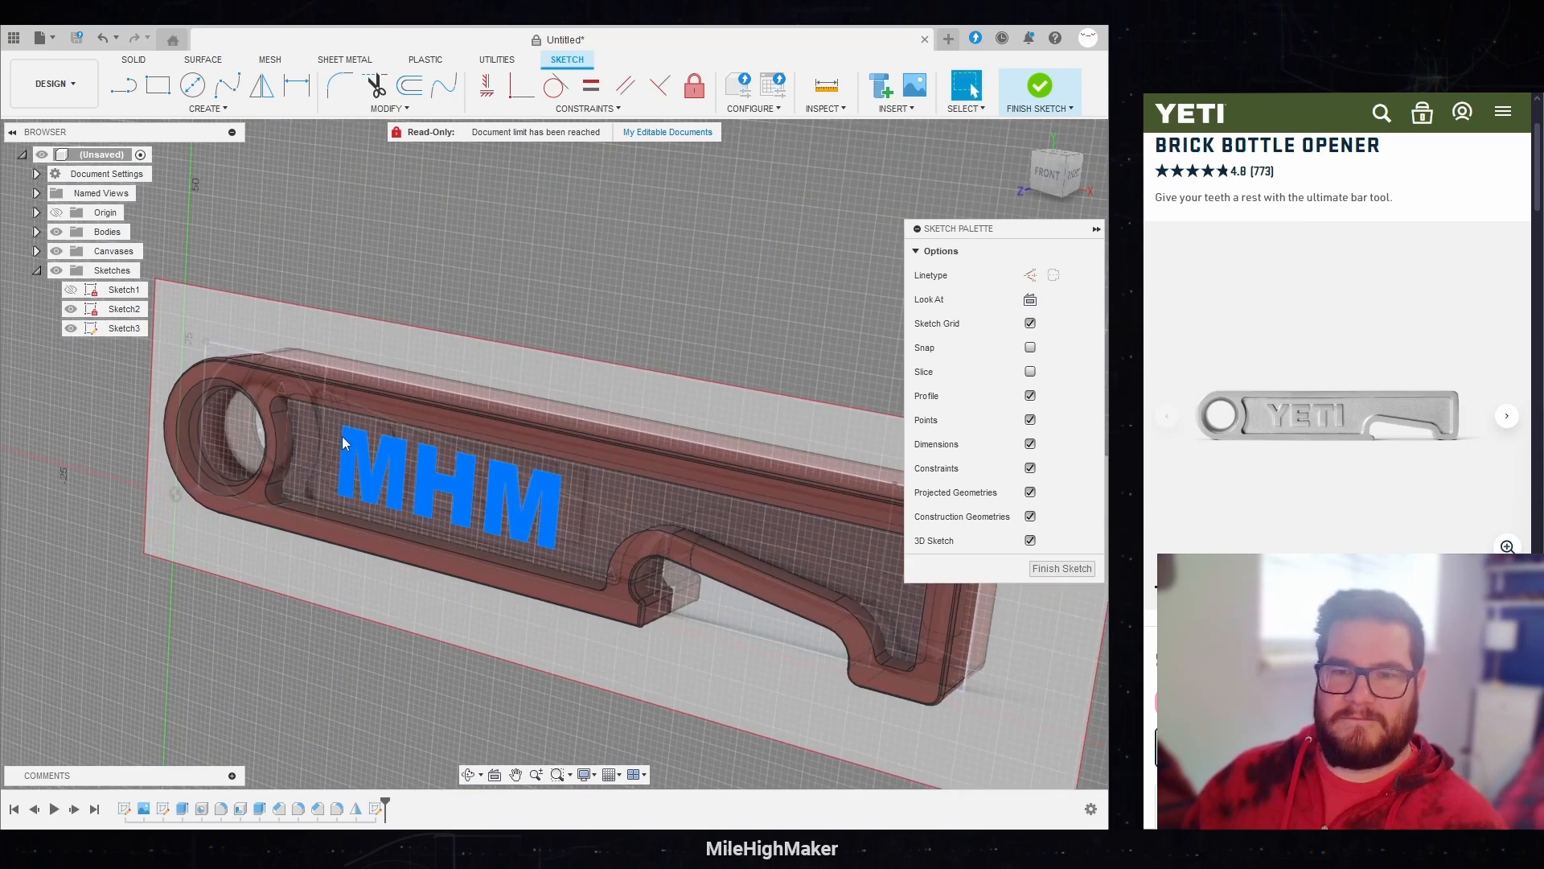
pyautogui.click(1049, 575)
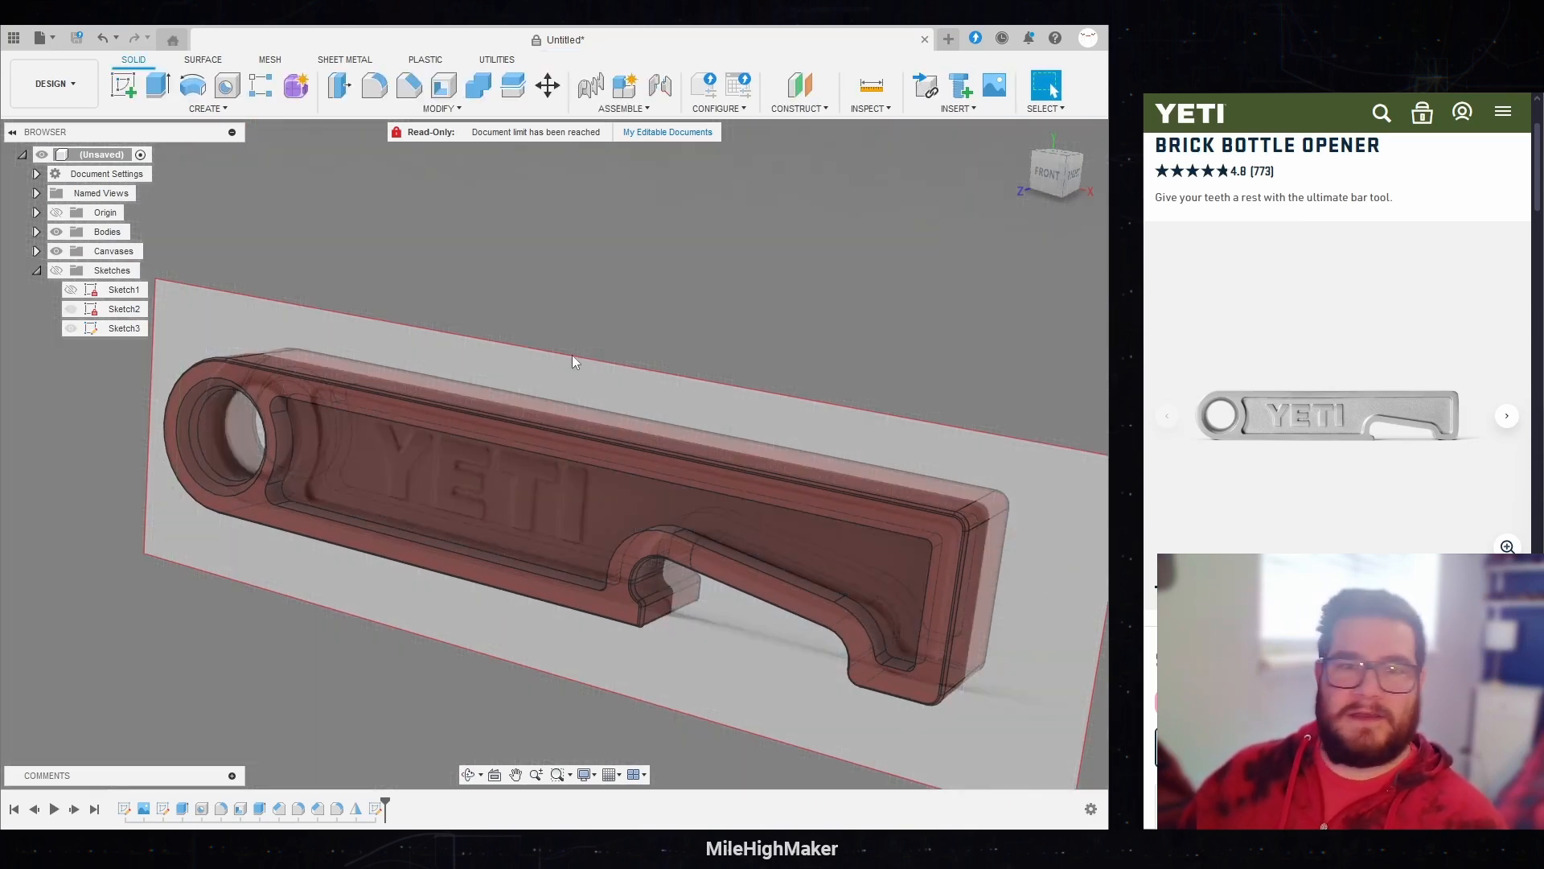
# Step: Extrude the front MHM text from the recess floor up to the outer rim face, using To Object extent and Join
pyautogui.click(158, 86)
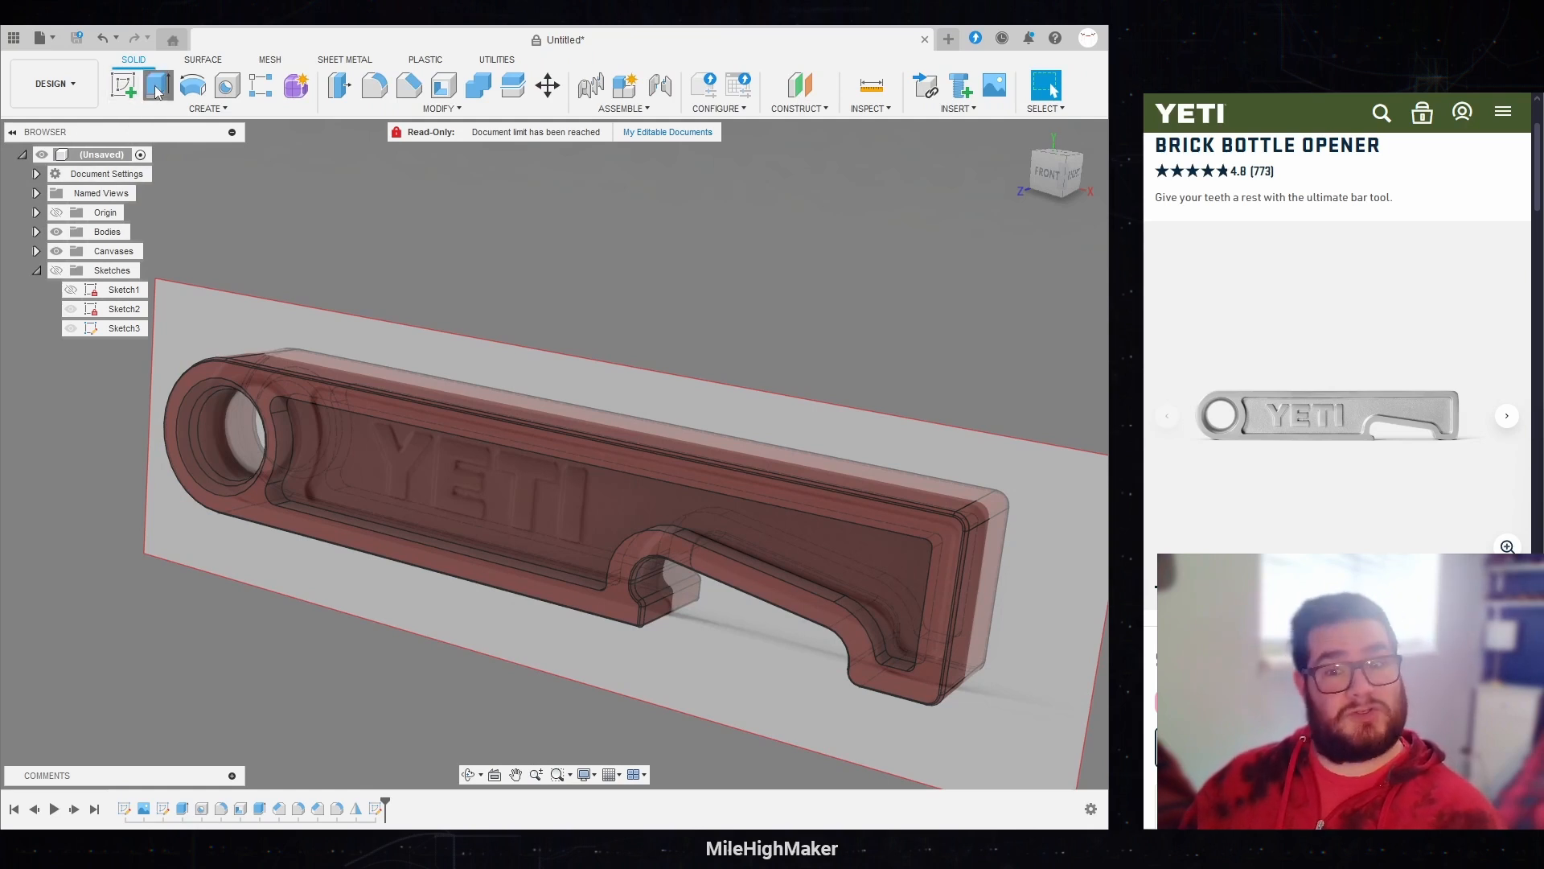
pyautogui.click(57, 270)
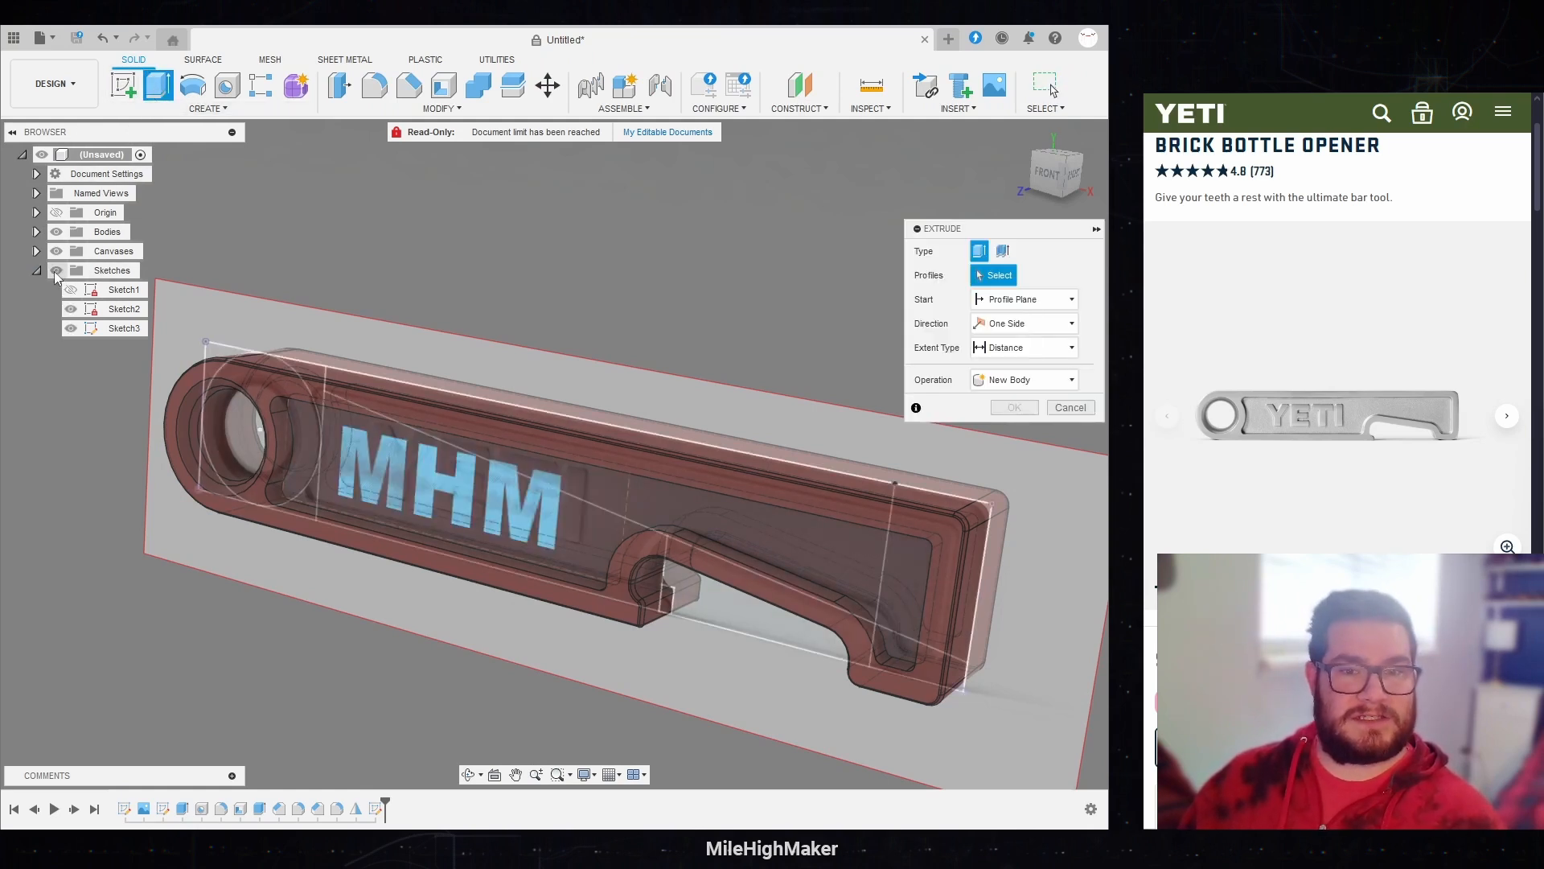
pyautogui.click(349, 476)
pyautogui.click(1012, 349)
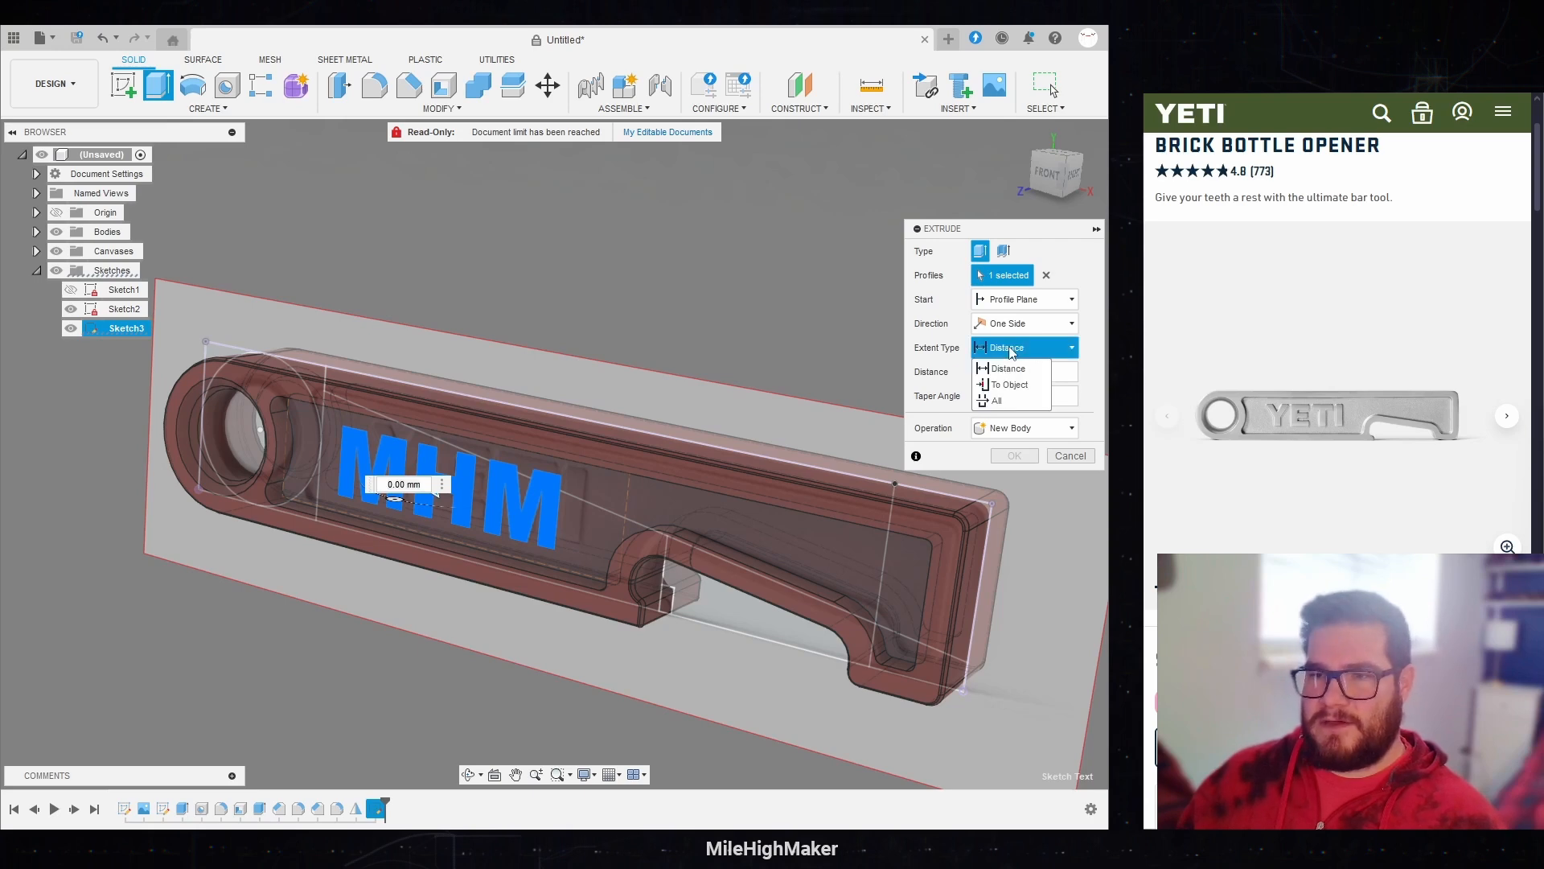
pyautogui.click(1006, 387)
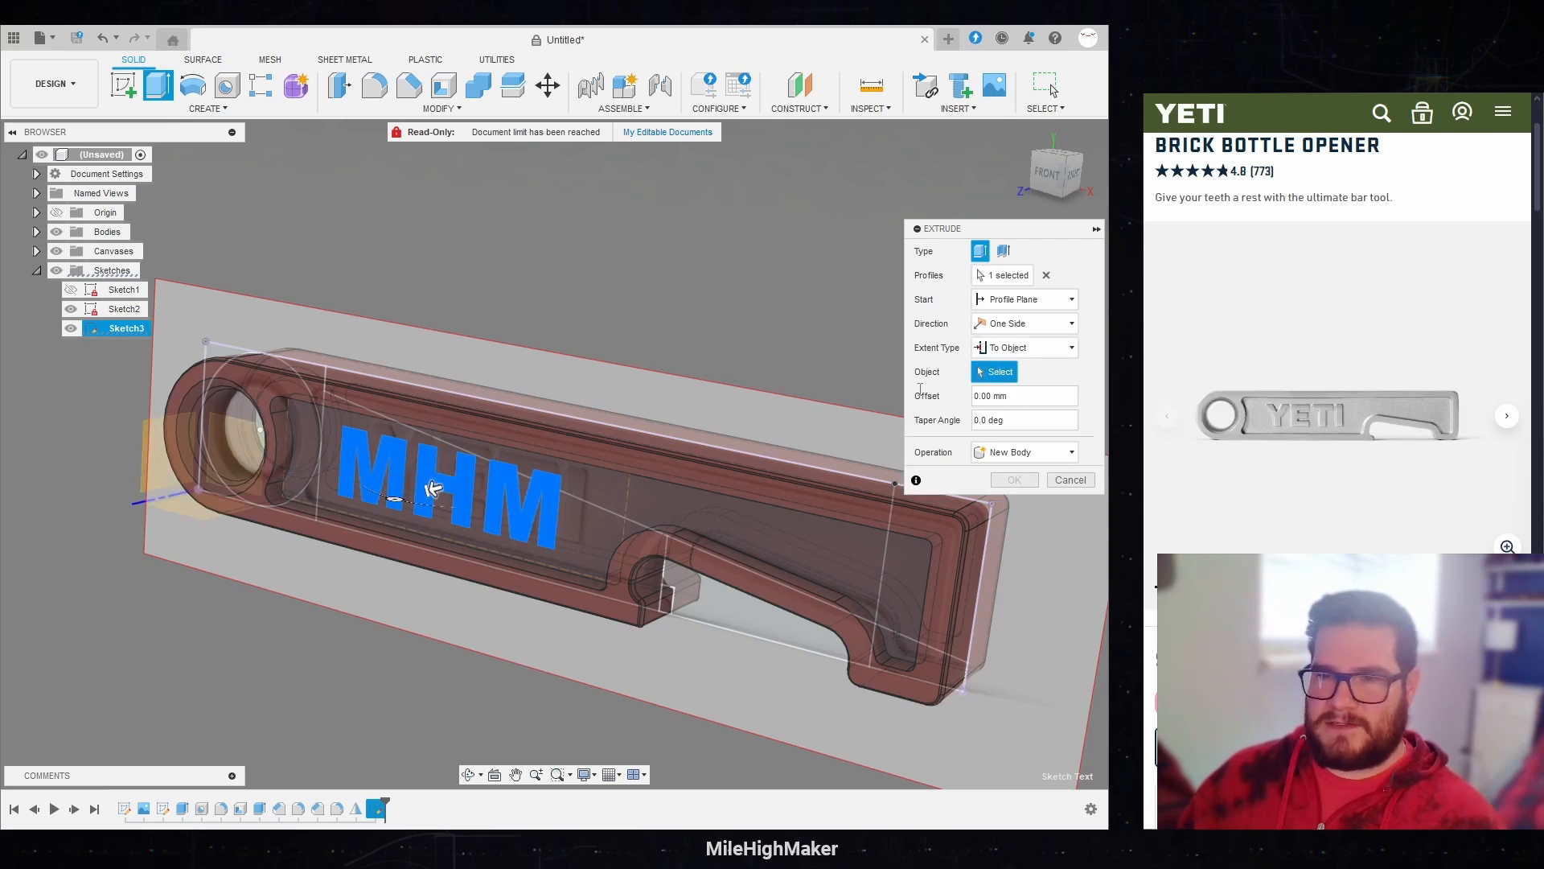
pyautogui.click(257, 386)
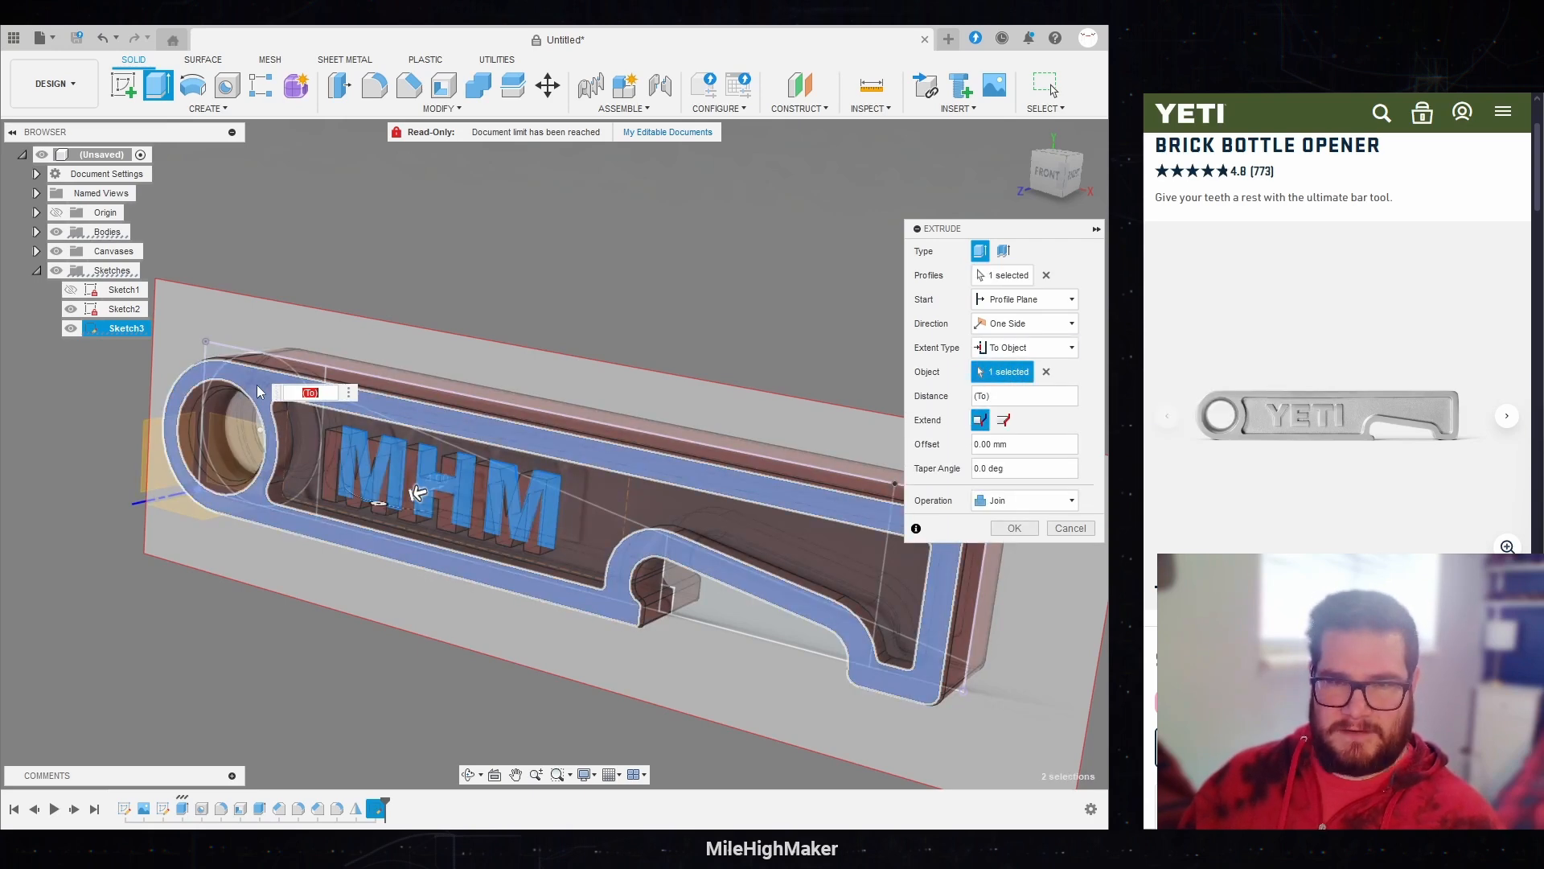
pyautogui.scroll(3, 273, 410)
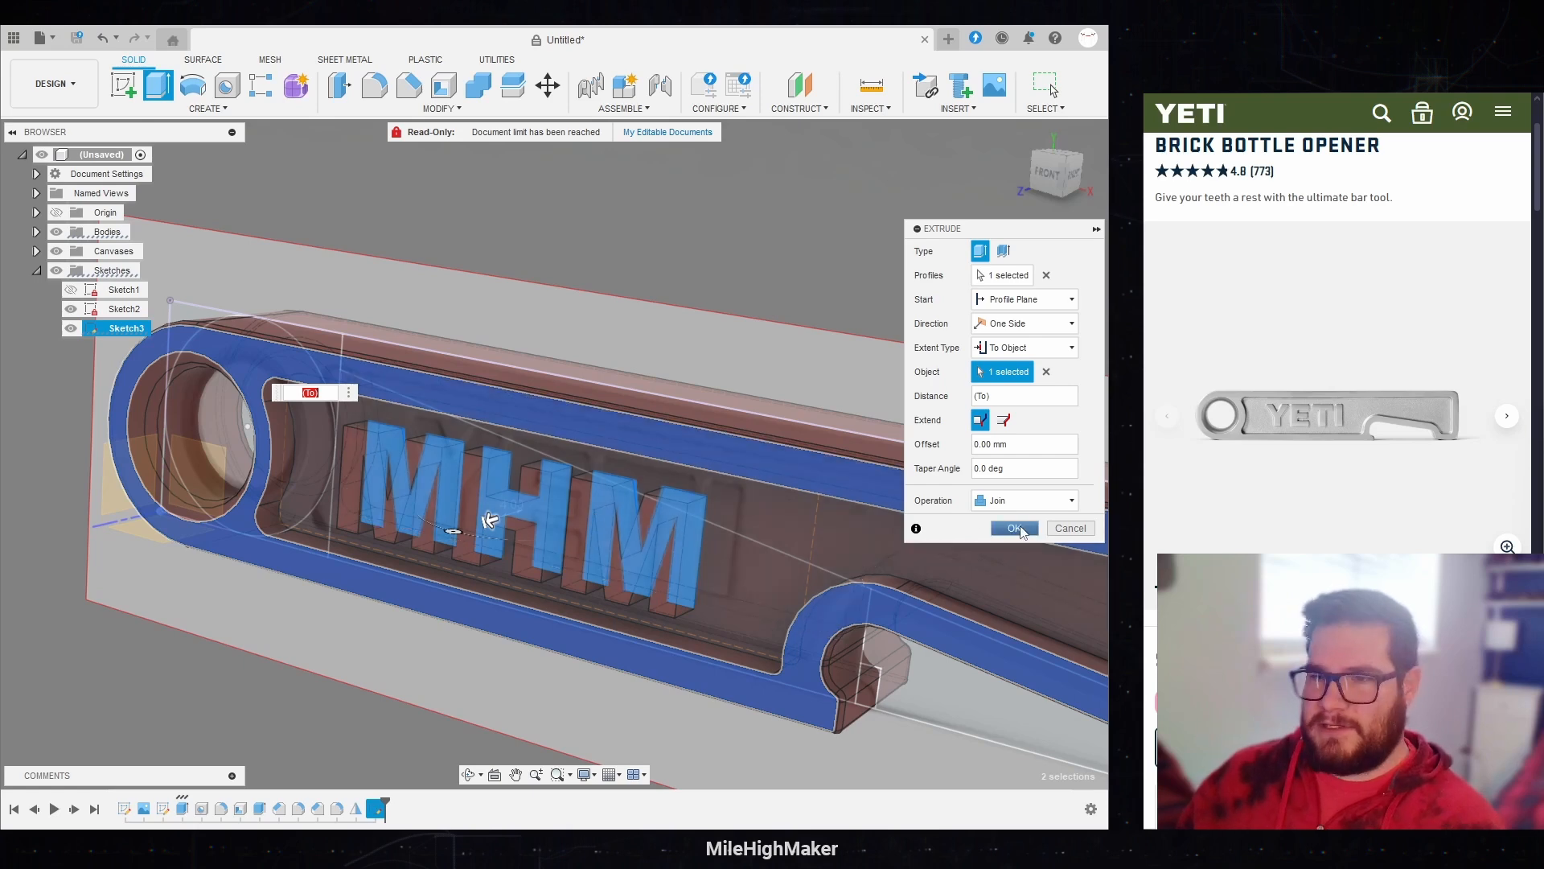
pyautogui.click(1015, 528)
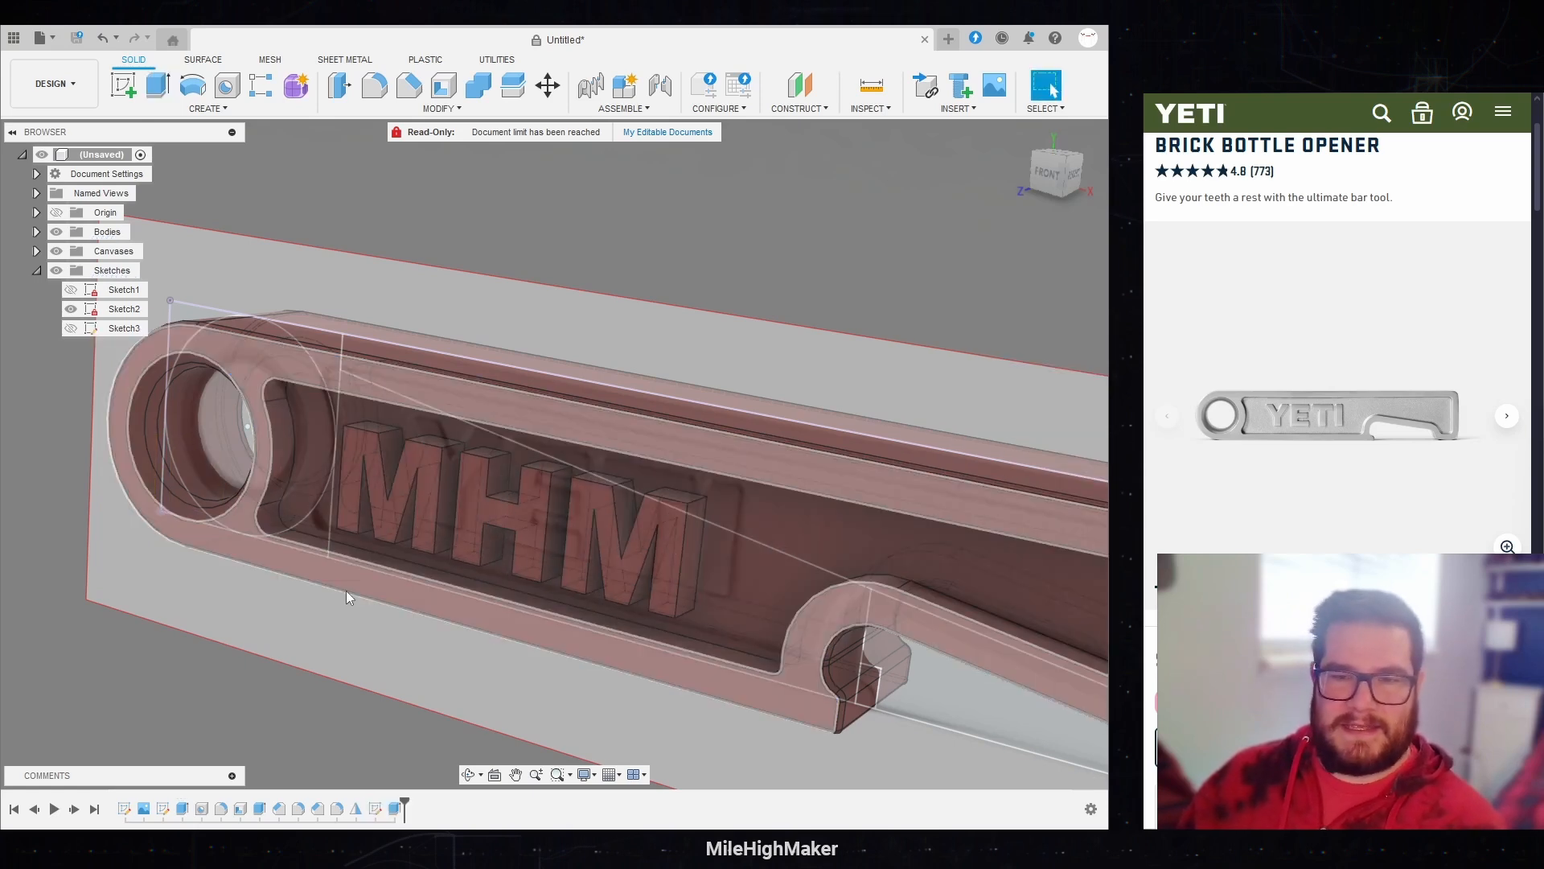
# Step: Hide the reference canvases and Sketch2 so only the opener body is shown
pyautogui.click(57, 252)
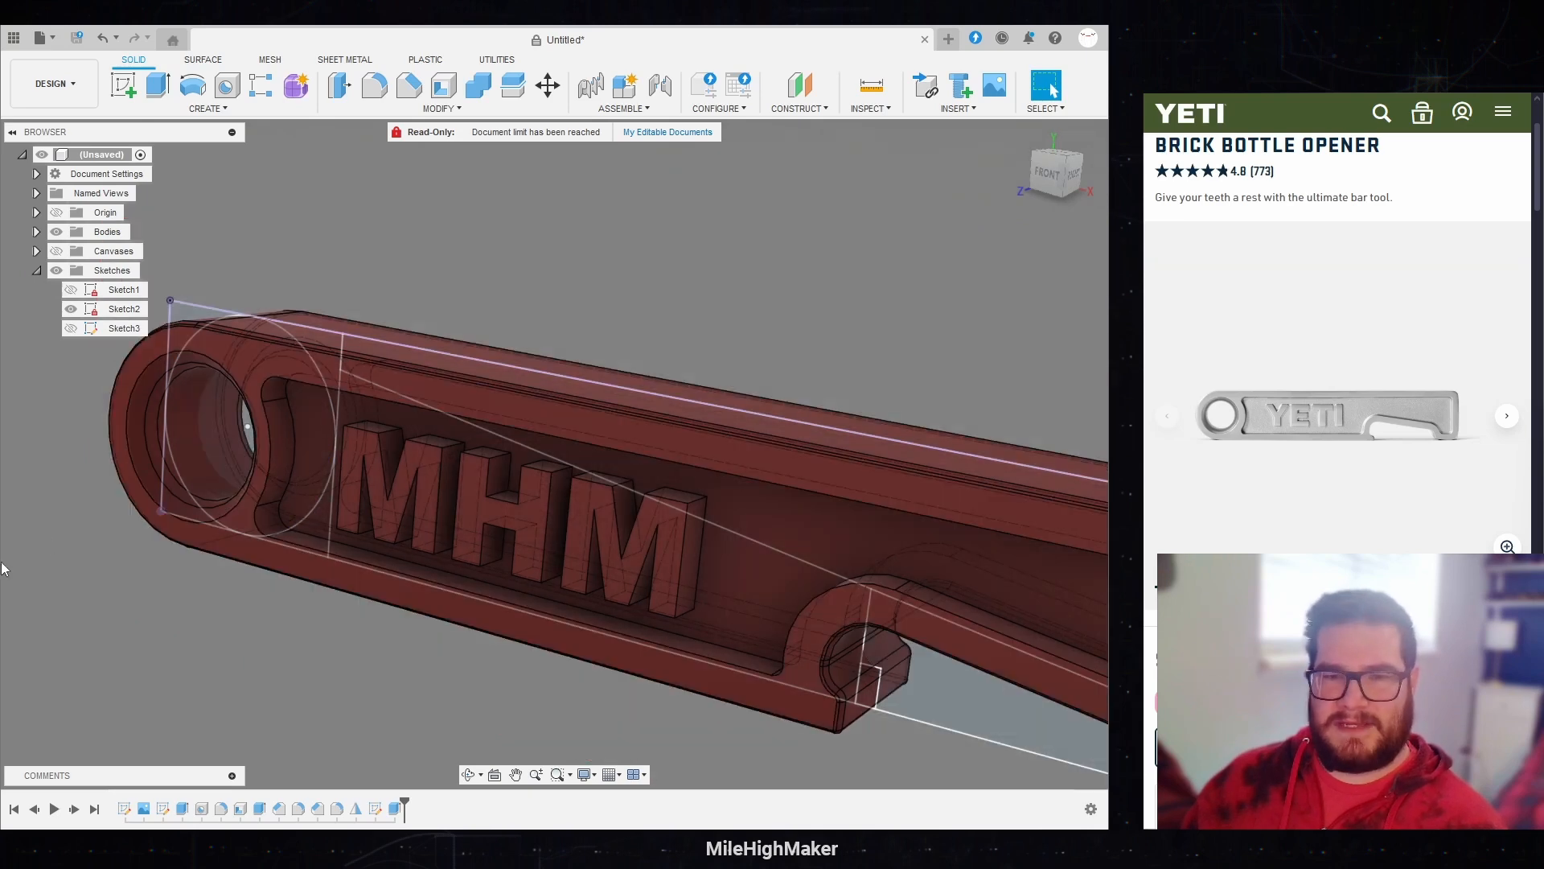
pyautogui.scroll(-3, 25, 650)
pyautogui.scroll(-1, 111, 566)
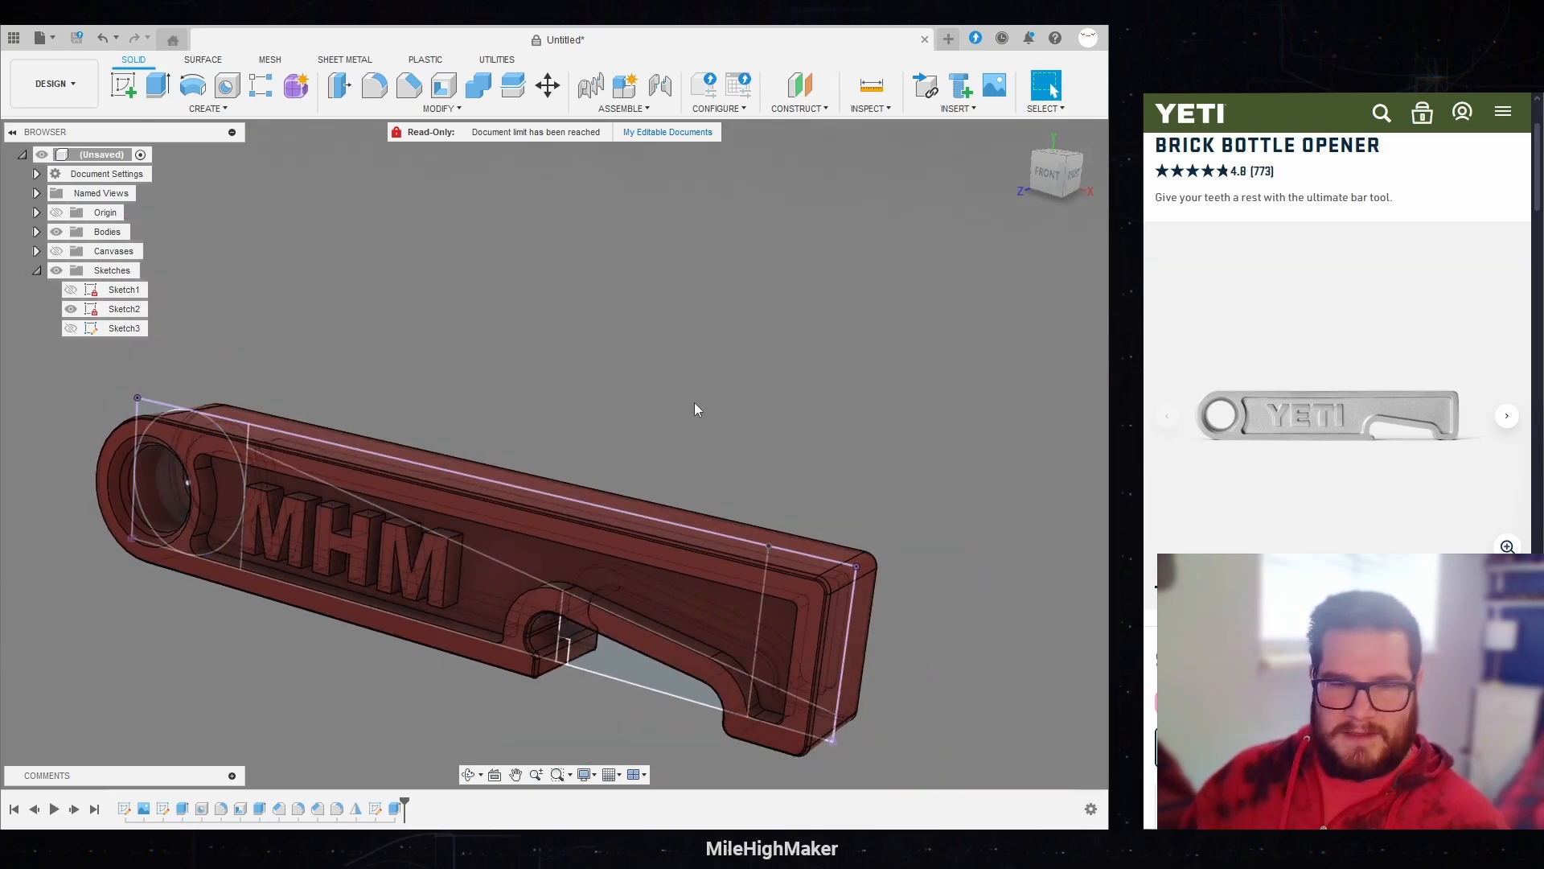
pyautogui.click(71, 310)
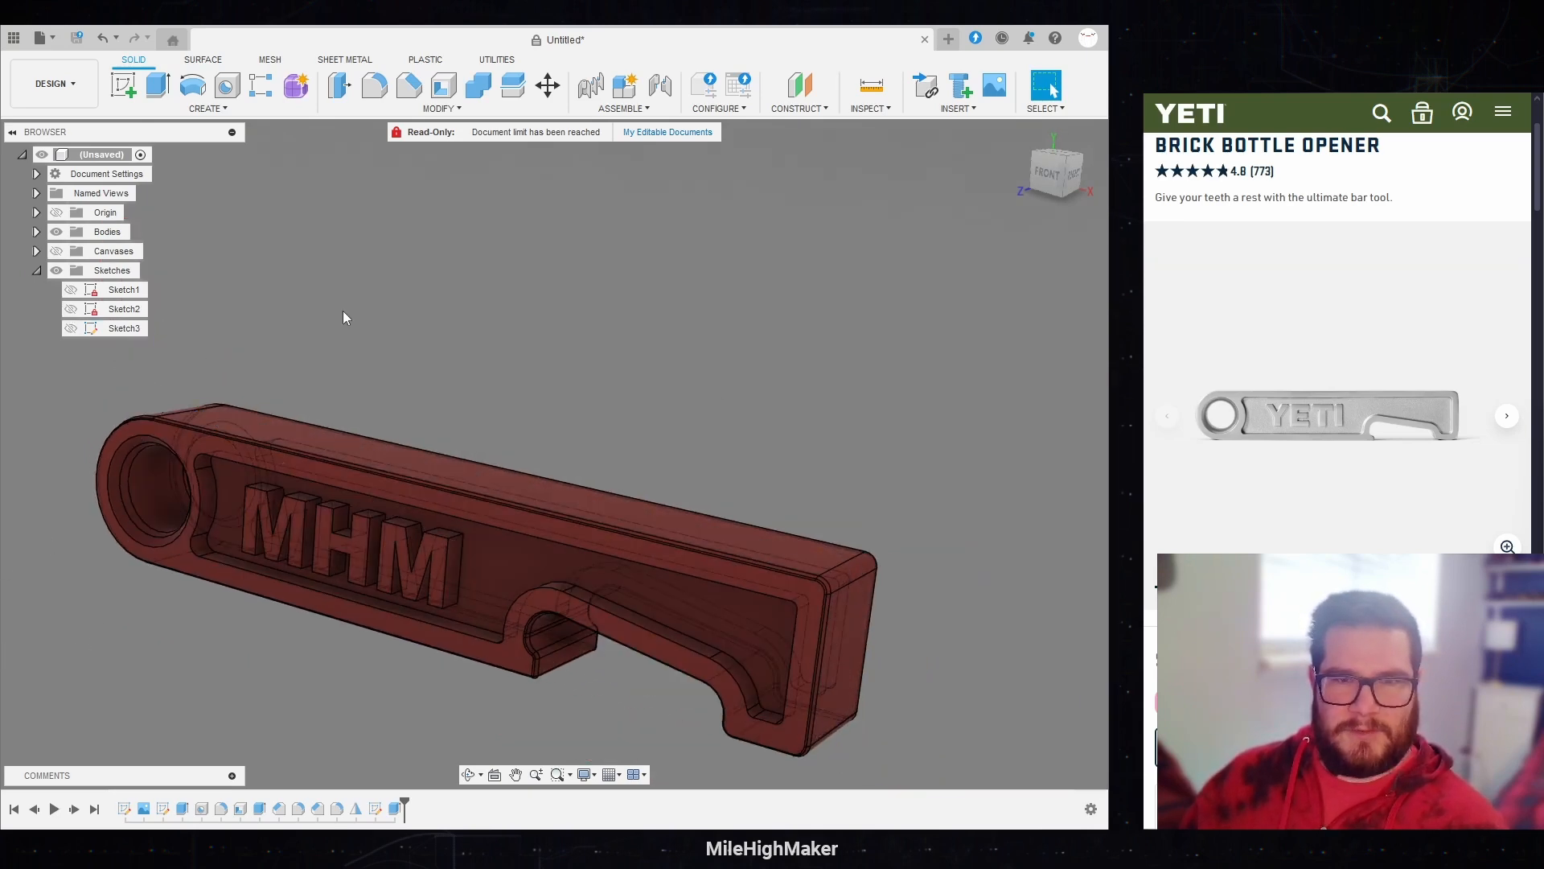
# Step: Start a new sketch on the floor face of the recess on the opener's back side
pyautogui.keyDown('shift'); pyautogui.moveTo(554, 454); pyautogui.dragTo(676, 411, button='middle'); pyautogui.keyUp('shift')
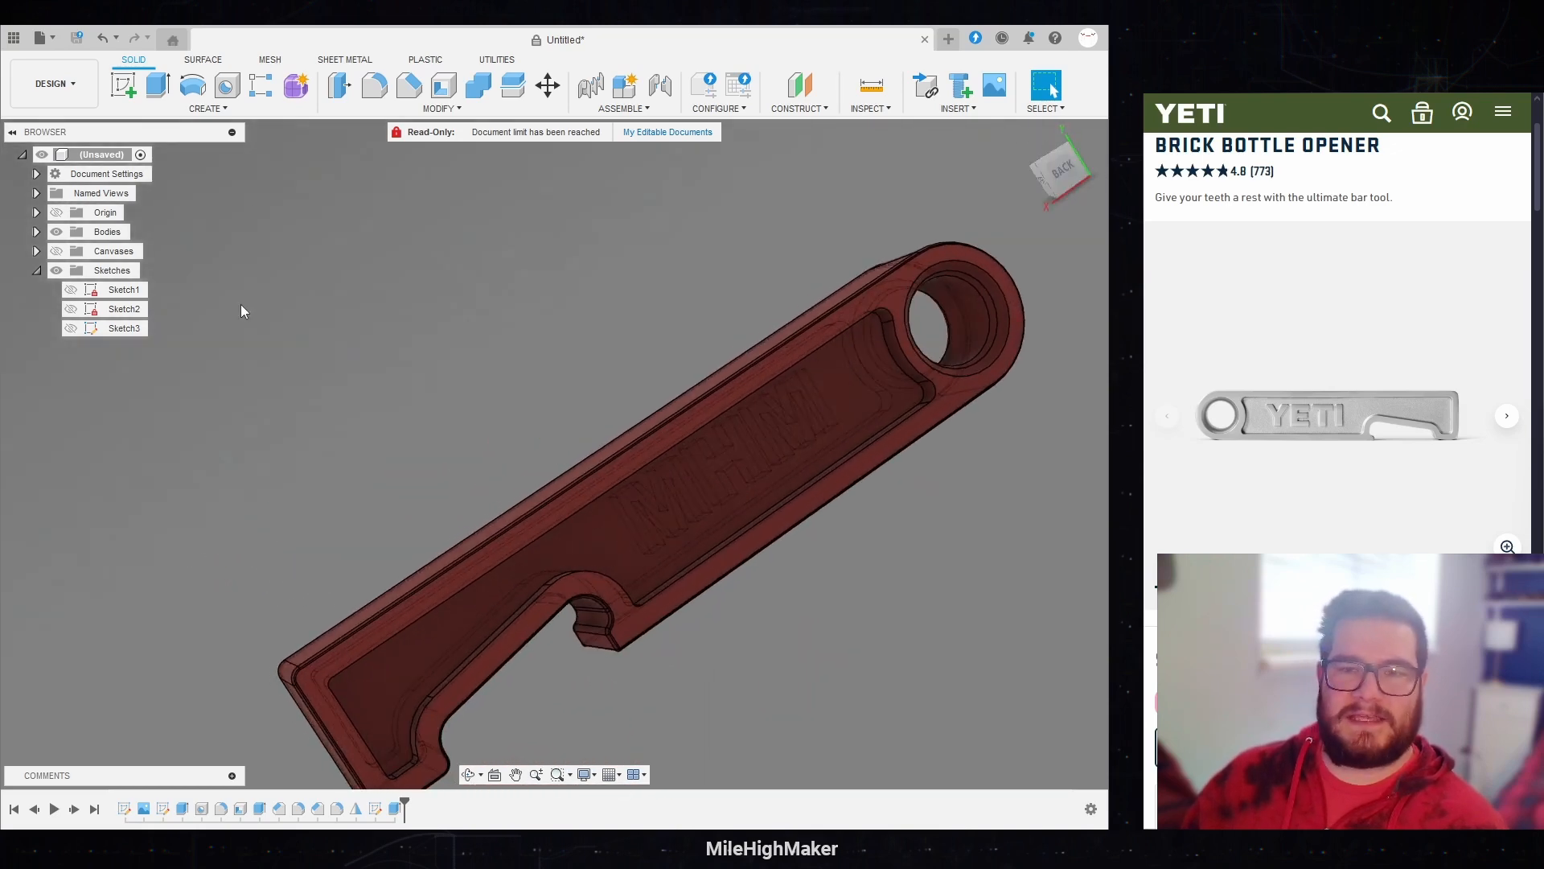
pyautogui.scroll(-1, 248, 301)
pyautogui.scroll(2, 724, 384)
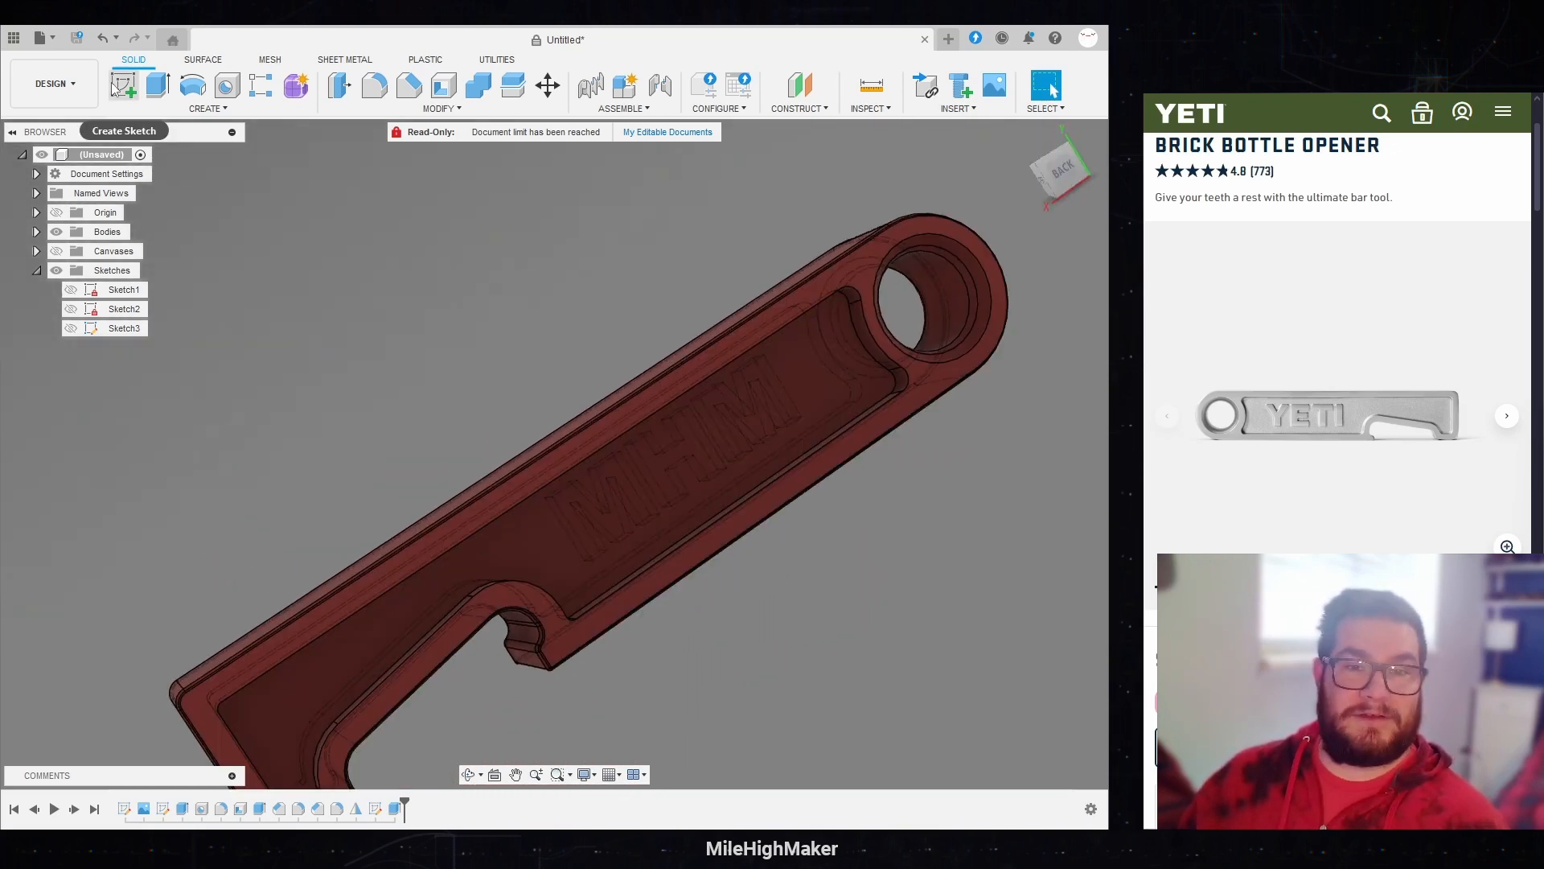
pyautogui.click(128, 93)
pyautogui.click(812, 349)
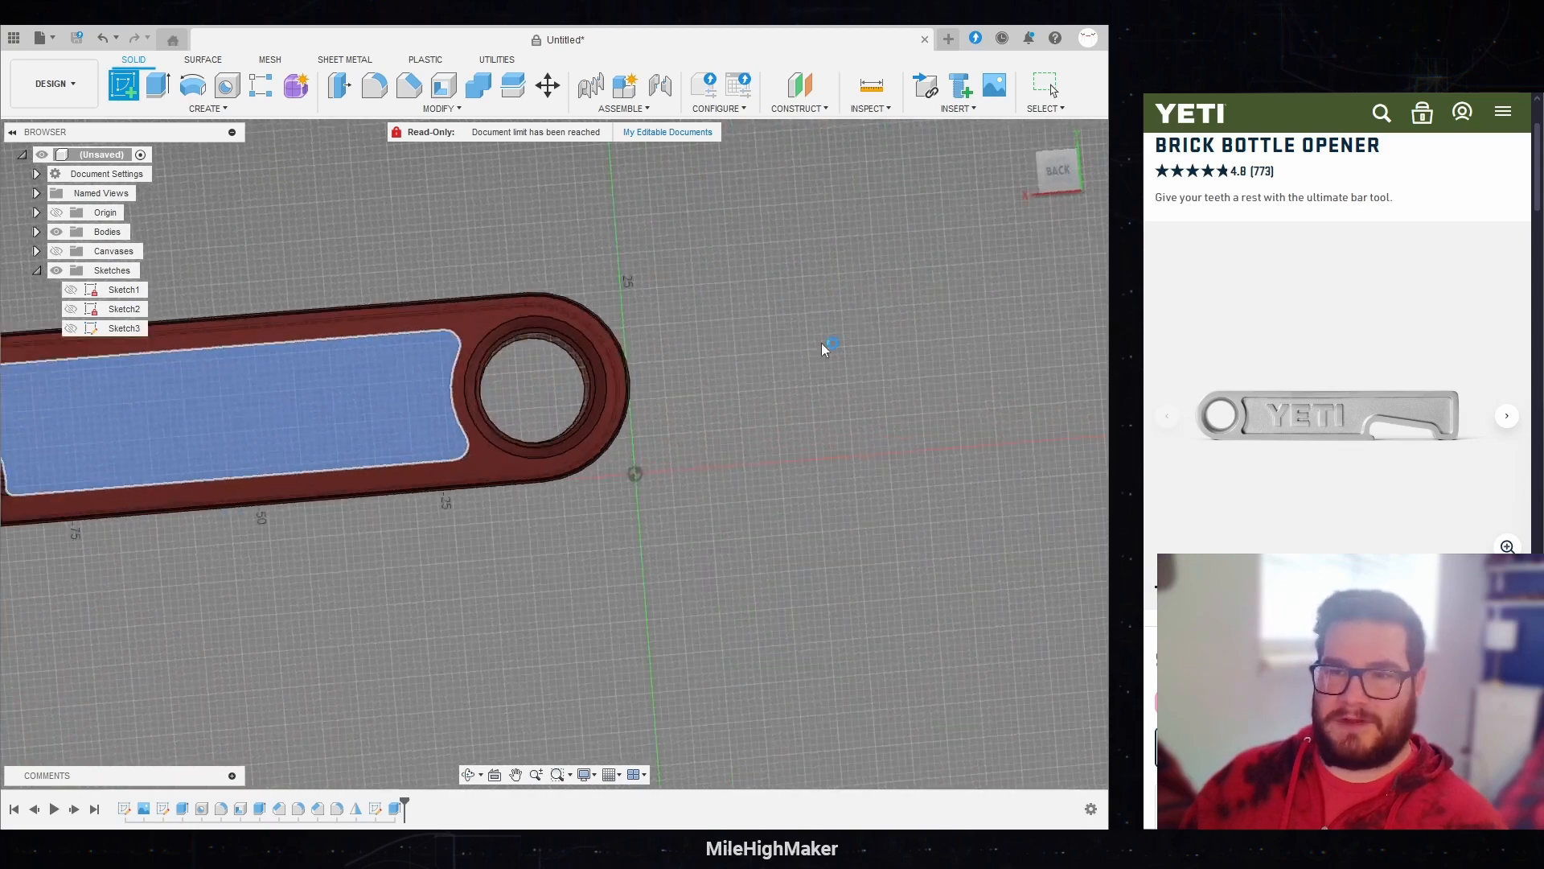
pyautogui.scroll(-3, 899, 442)
pyautogui.scroll(3, 426, 400)
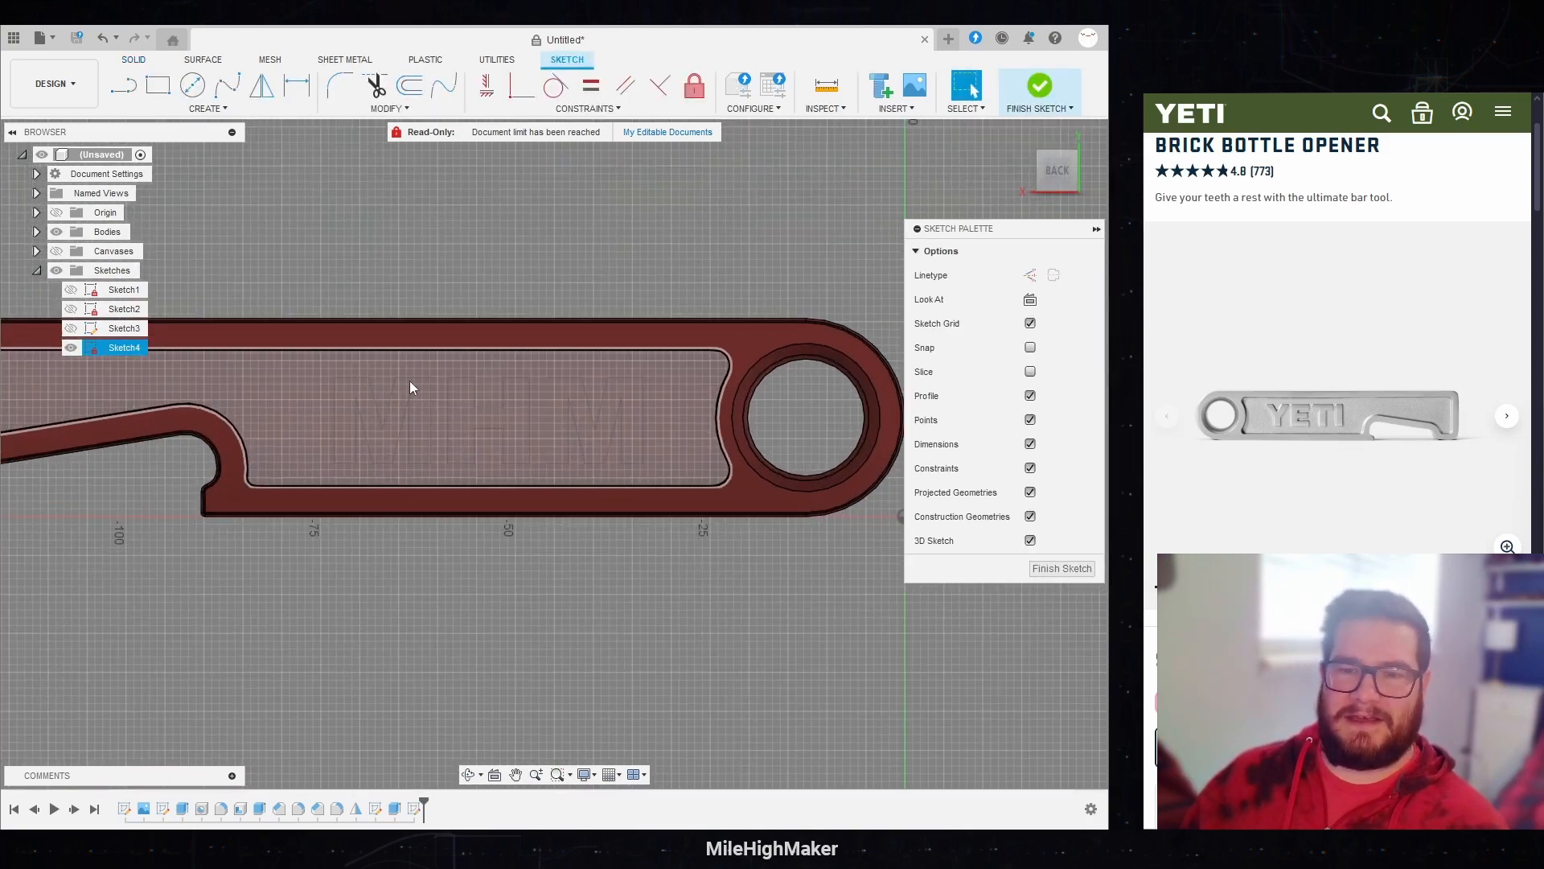
pyautogui.press('r')
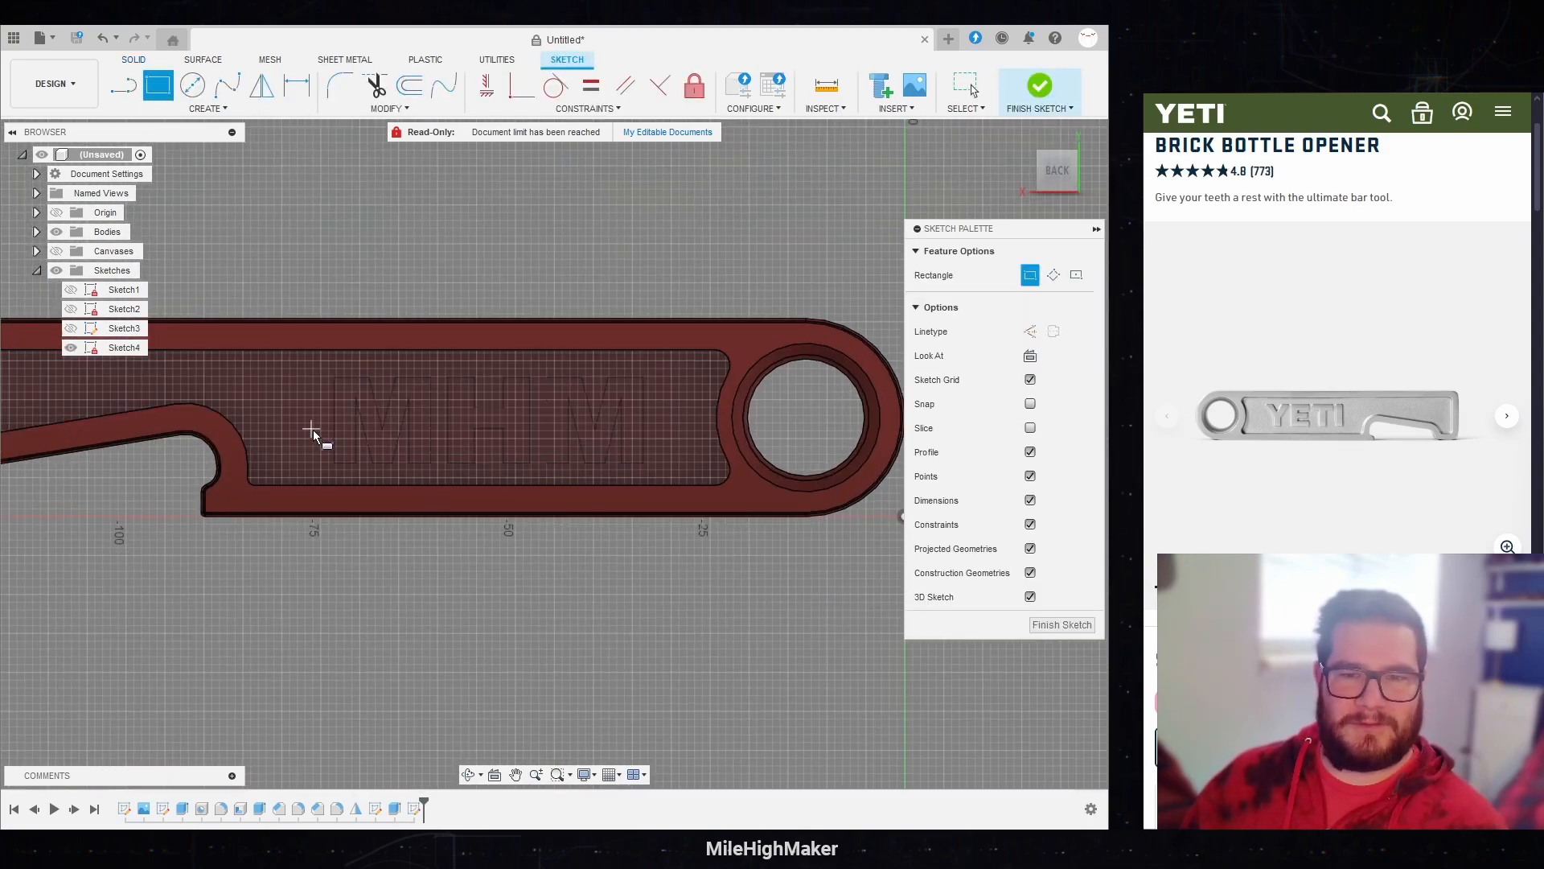
pyautogui.click(249, 484)
pyautogui.click(726, 359)
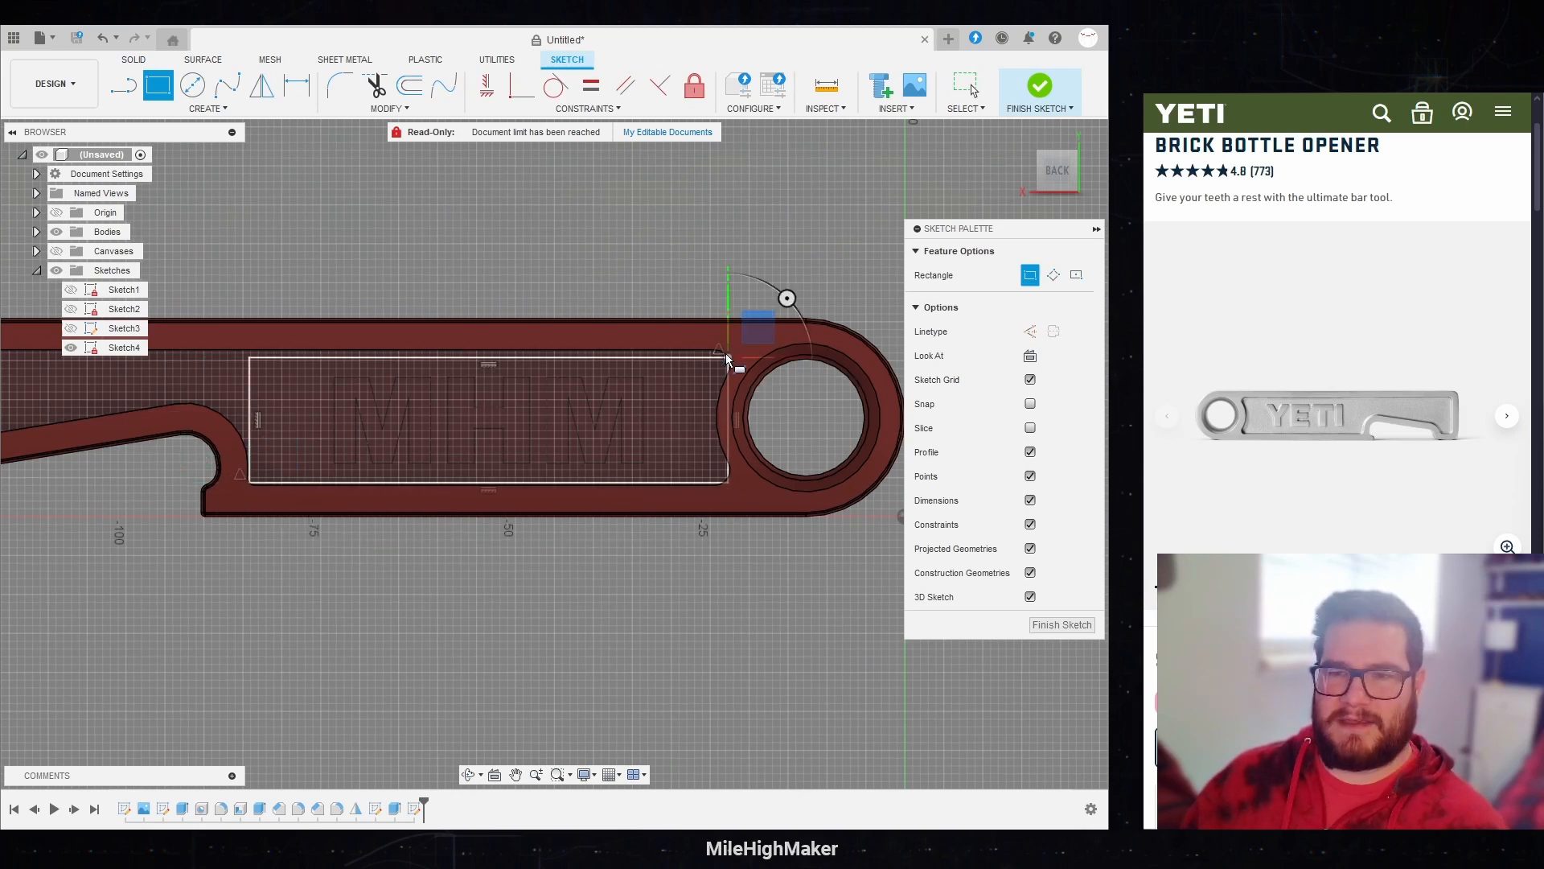
pyautogui.scroll(2, 350, 386)
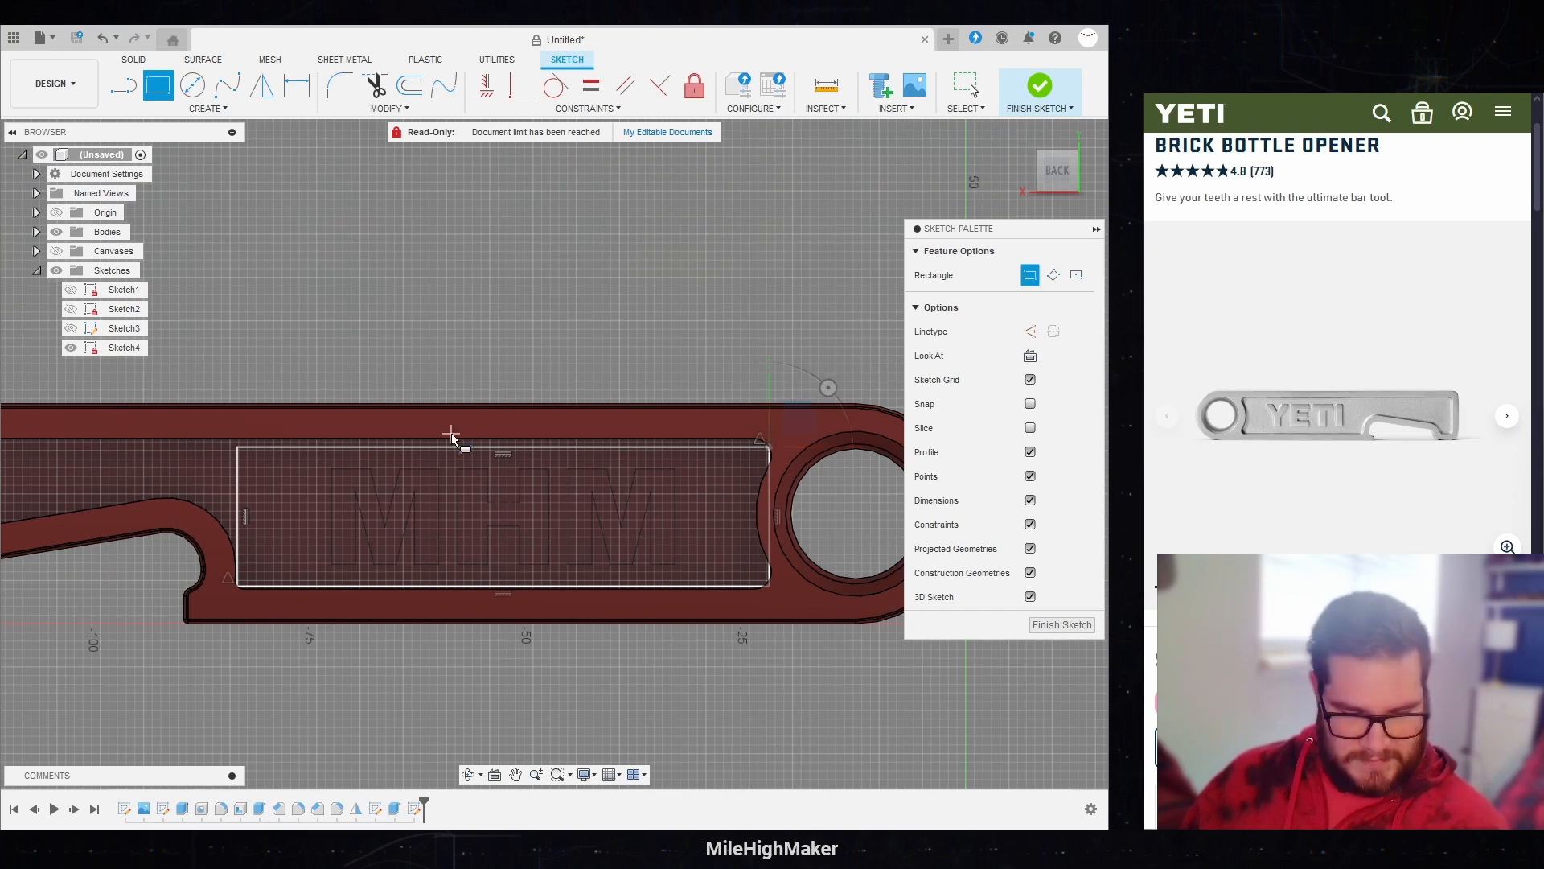
pyautogui.press('Escape')
# Step: Place sketch text MHM across the back recess between the opener notch and the ring, centred both ways, and finish the sketch
pyautogui.click(208, 108)
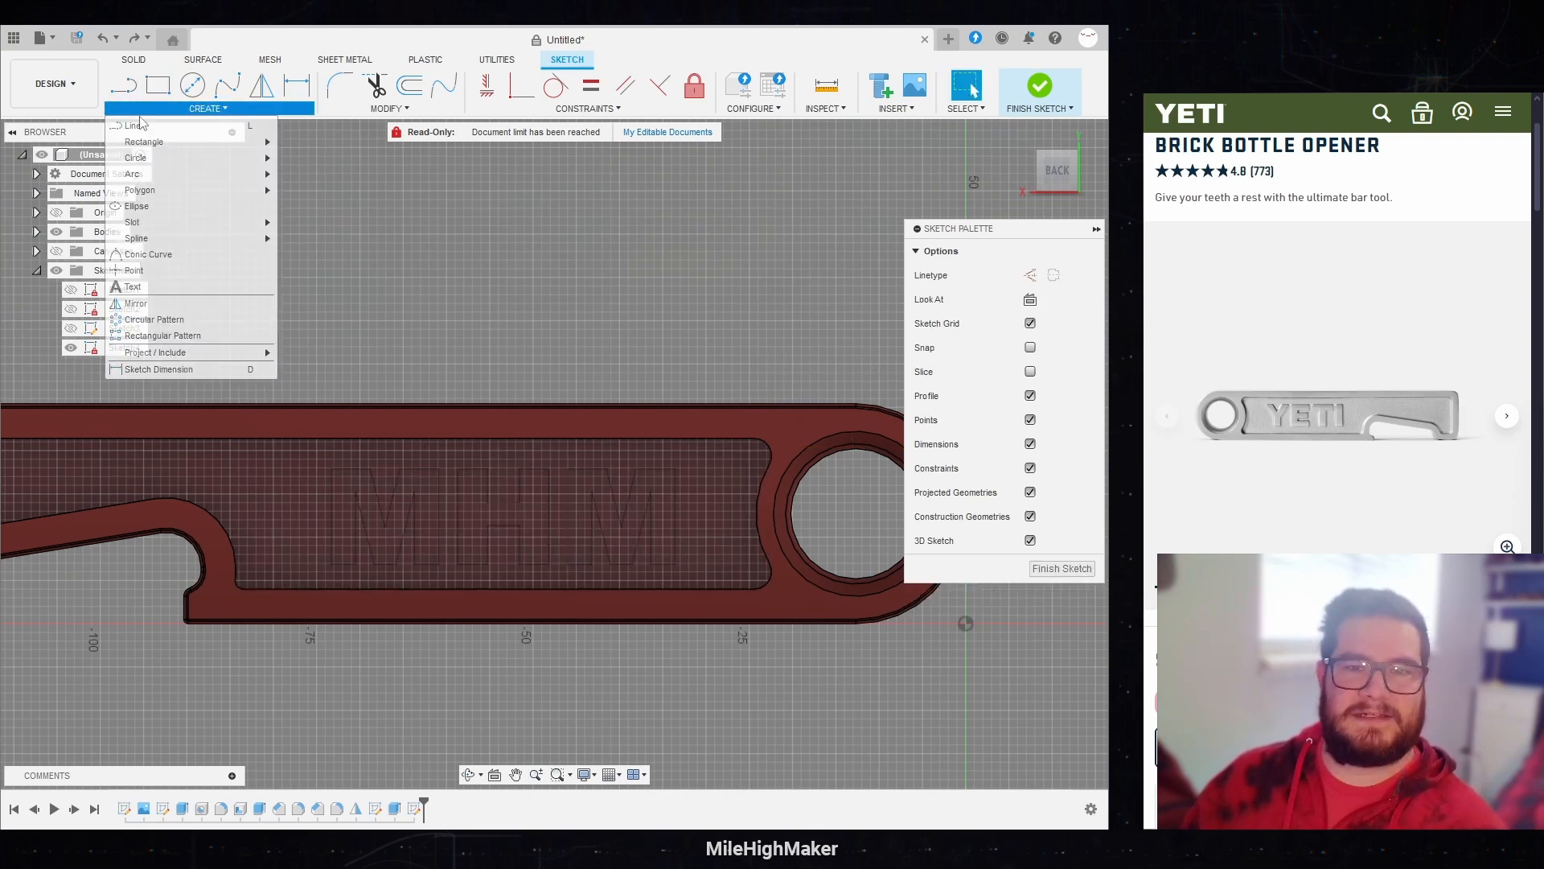
pyautogui.click(145, 287)
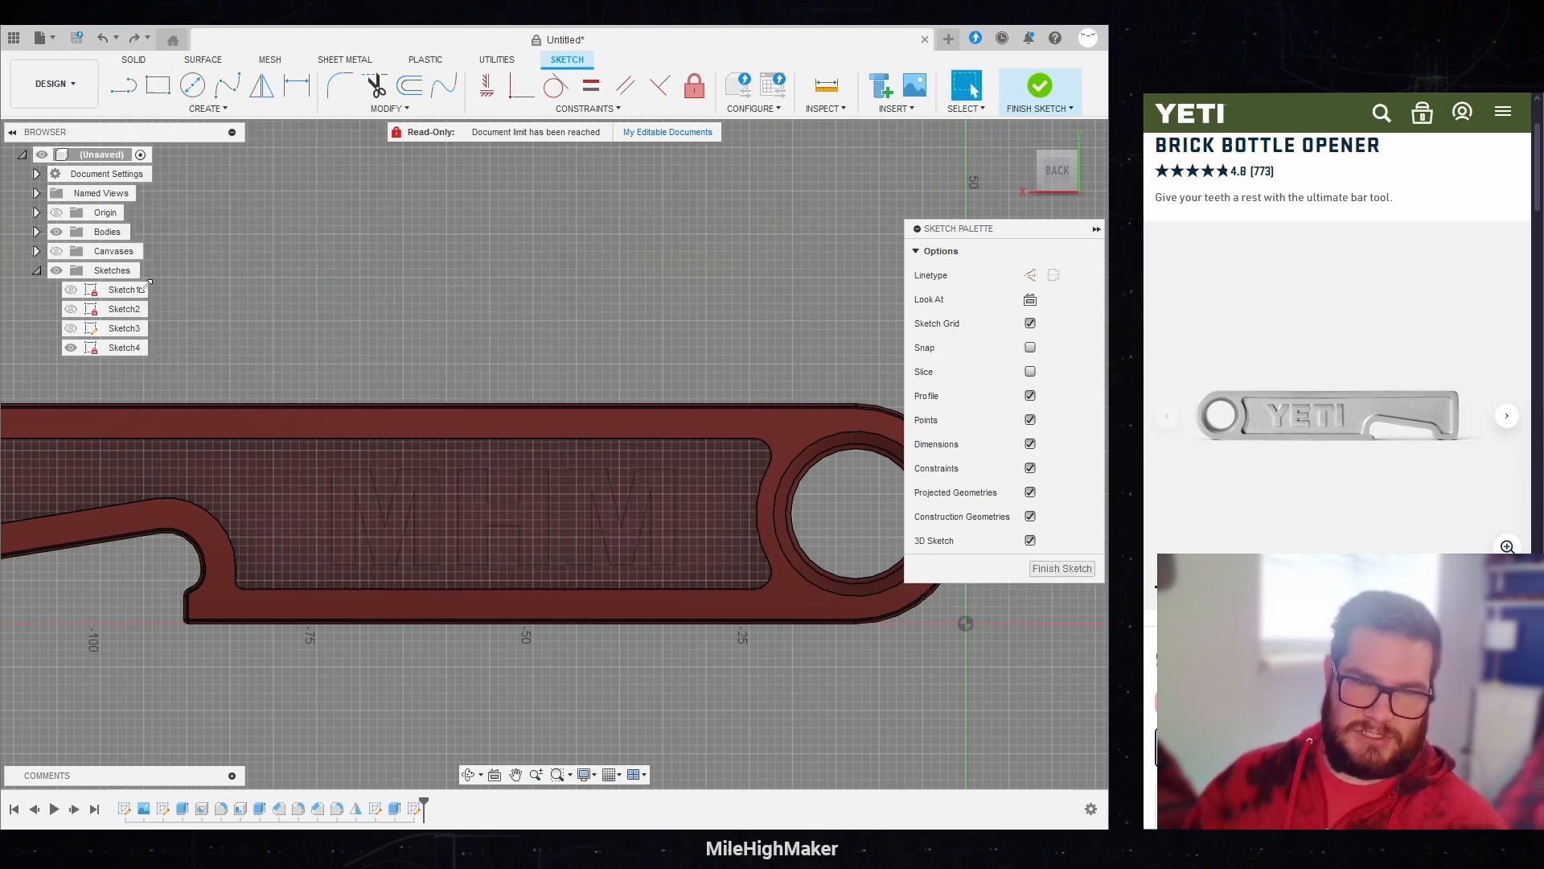
pyautogui.click(237, 585)
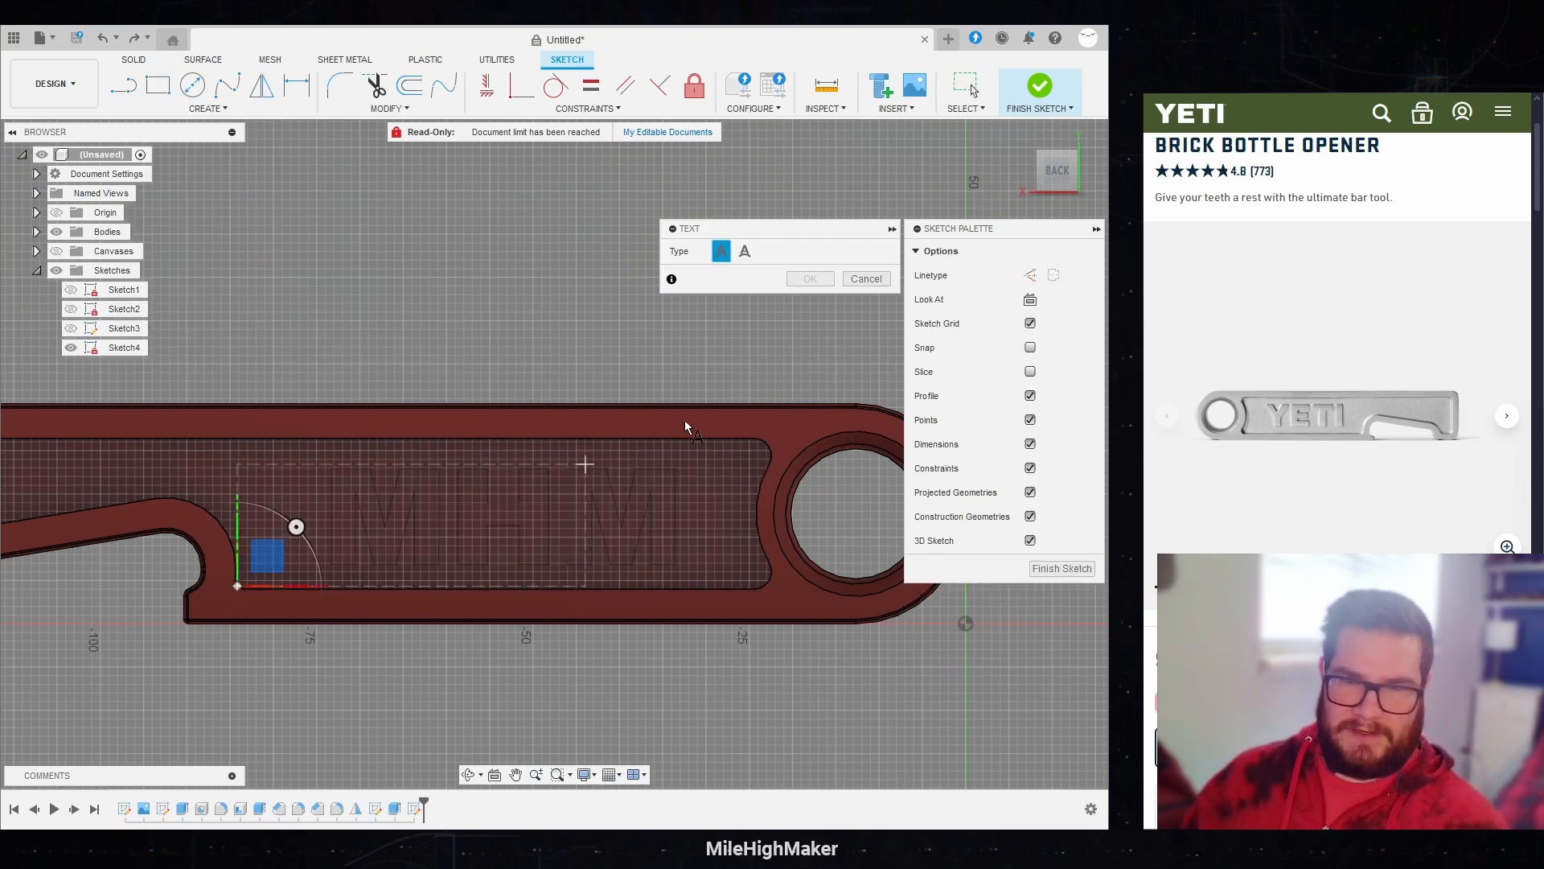
pyautogui.click(768, 454)
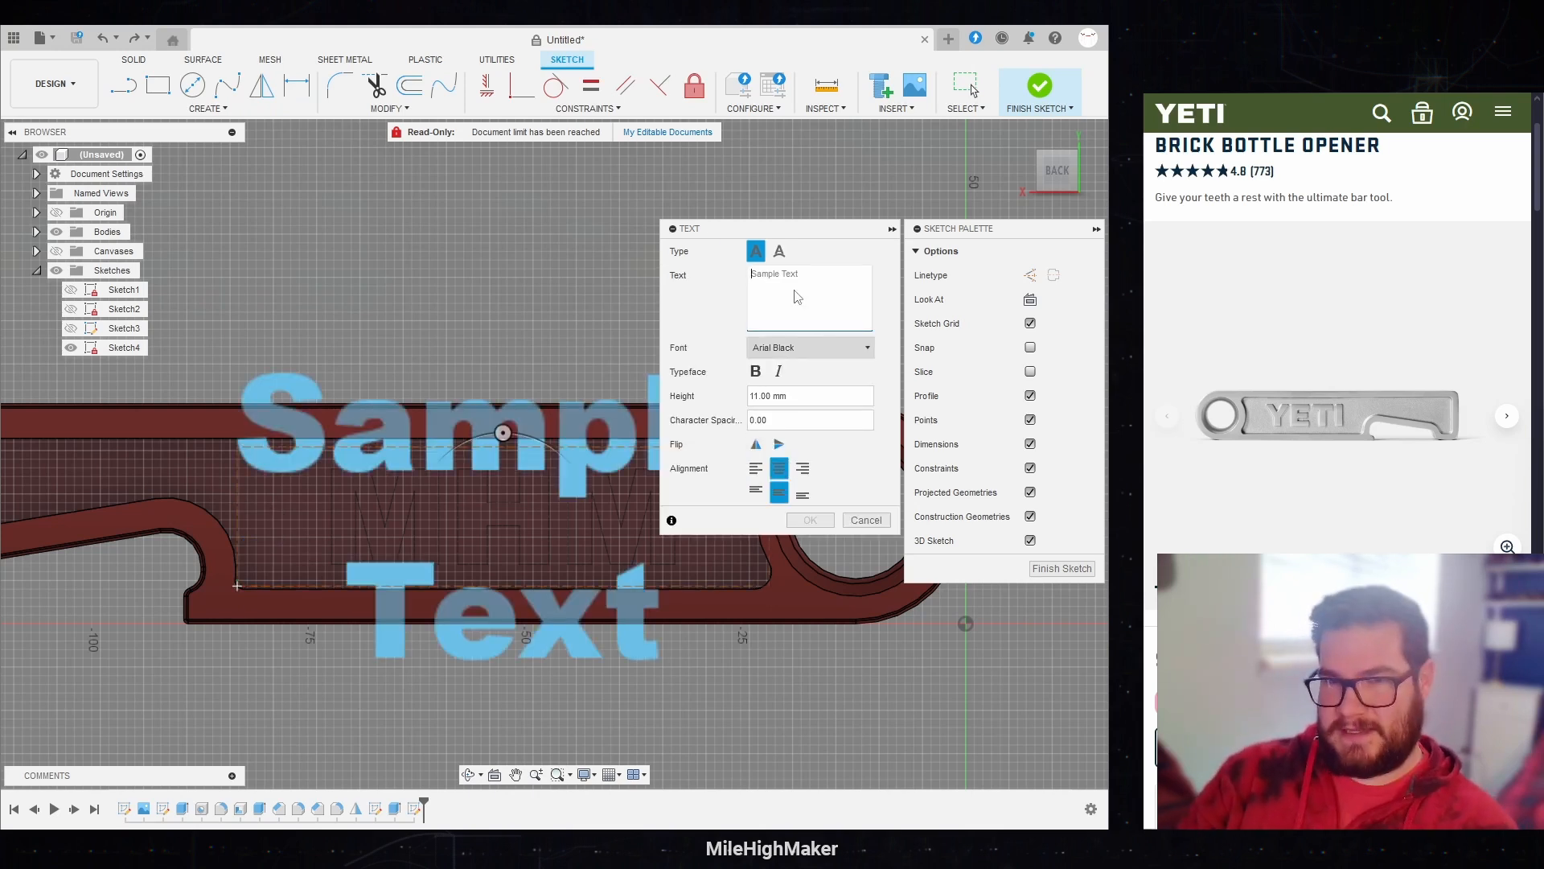
pyautogui.write('MHM')
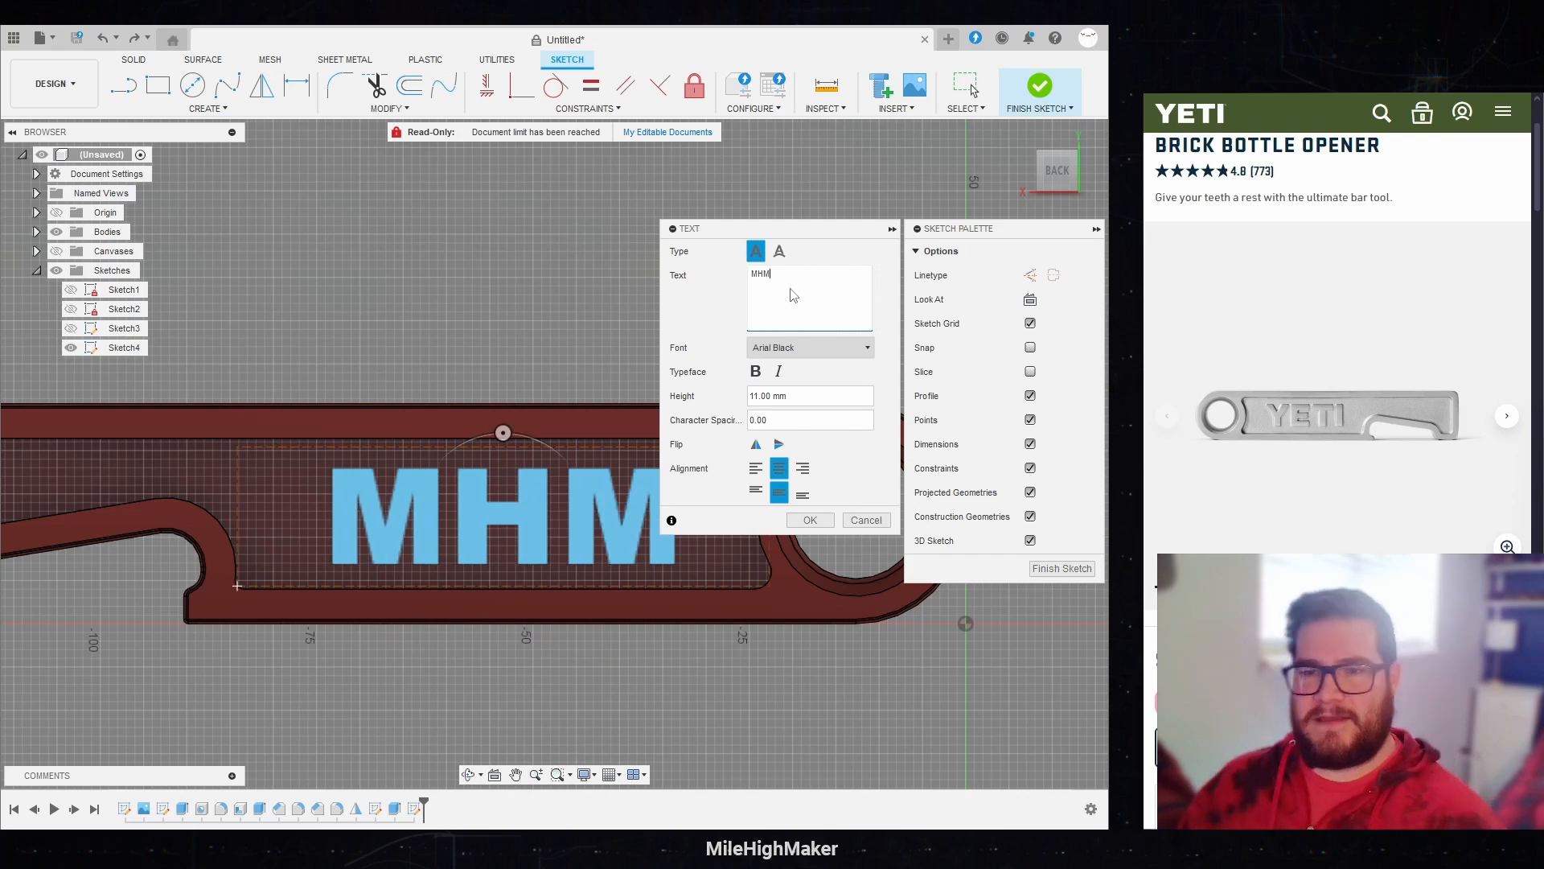
pyautogui.click(777, 467)
pyautogui.click(775, 492)
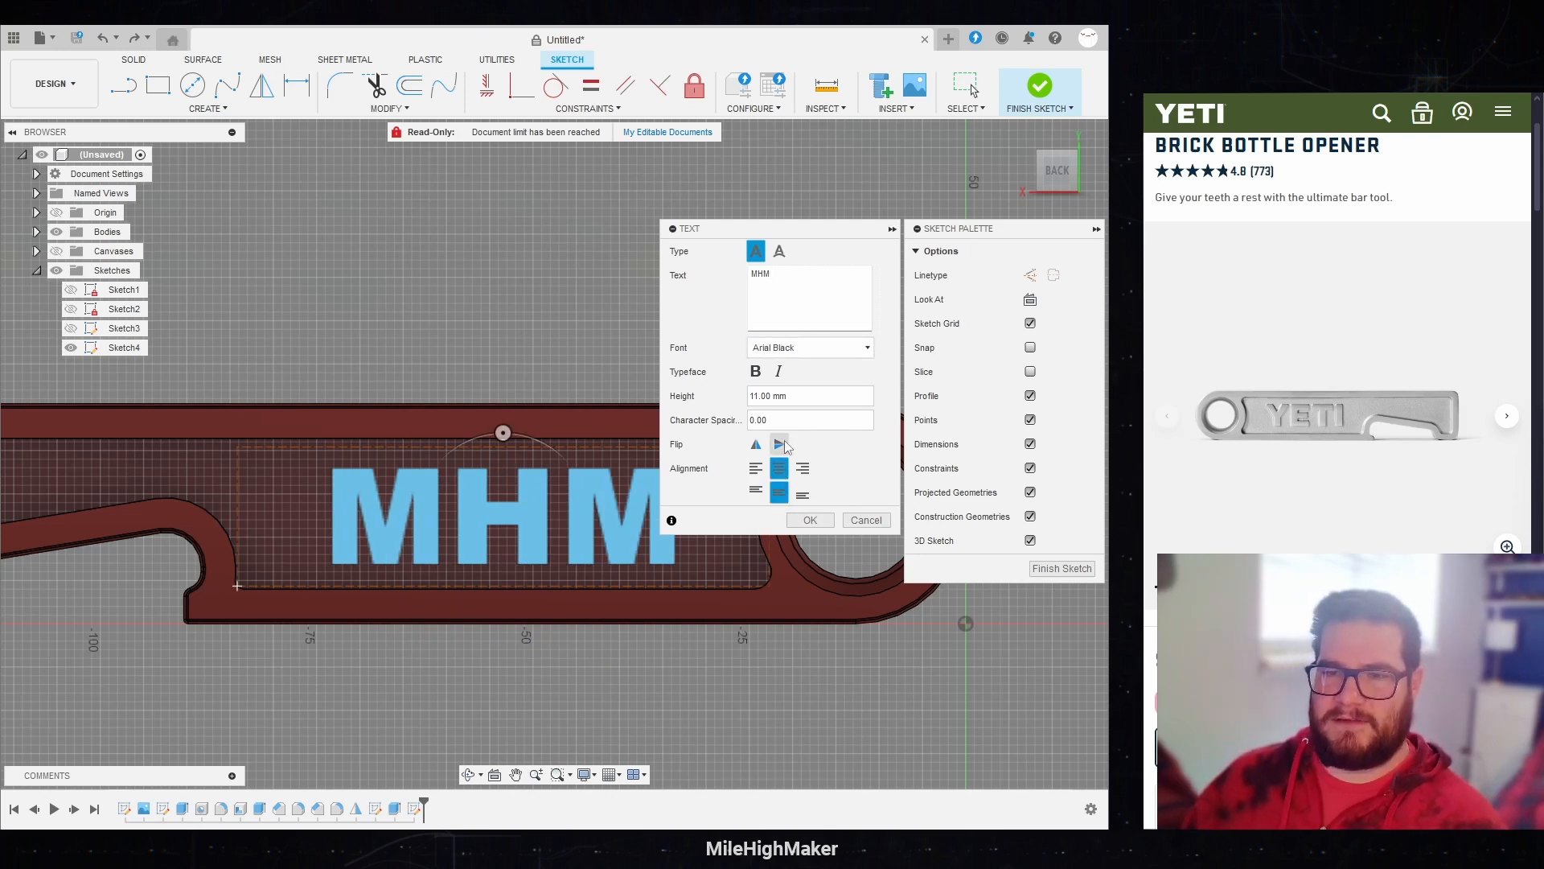
pyautogui.click(812, 520)
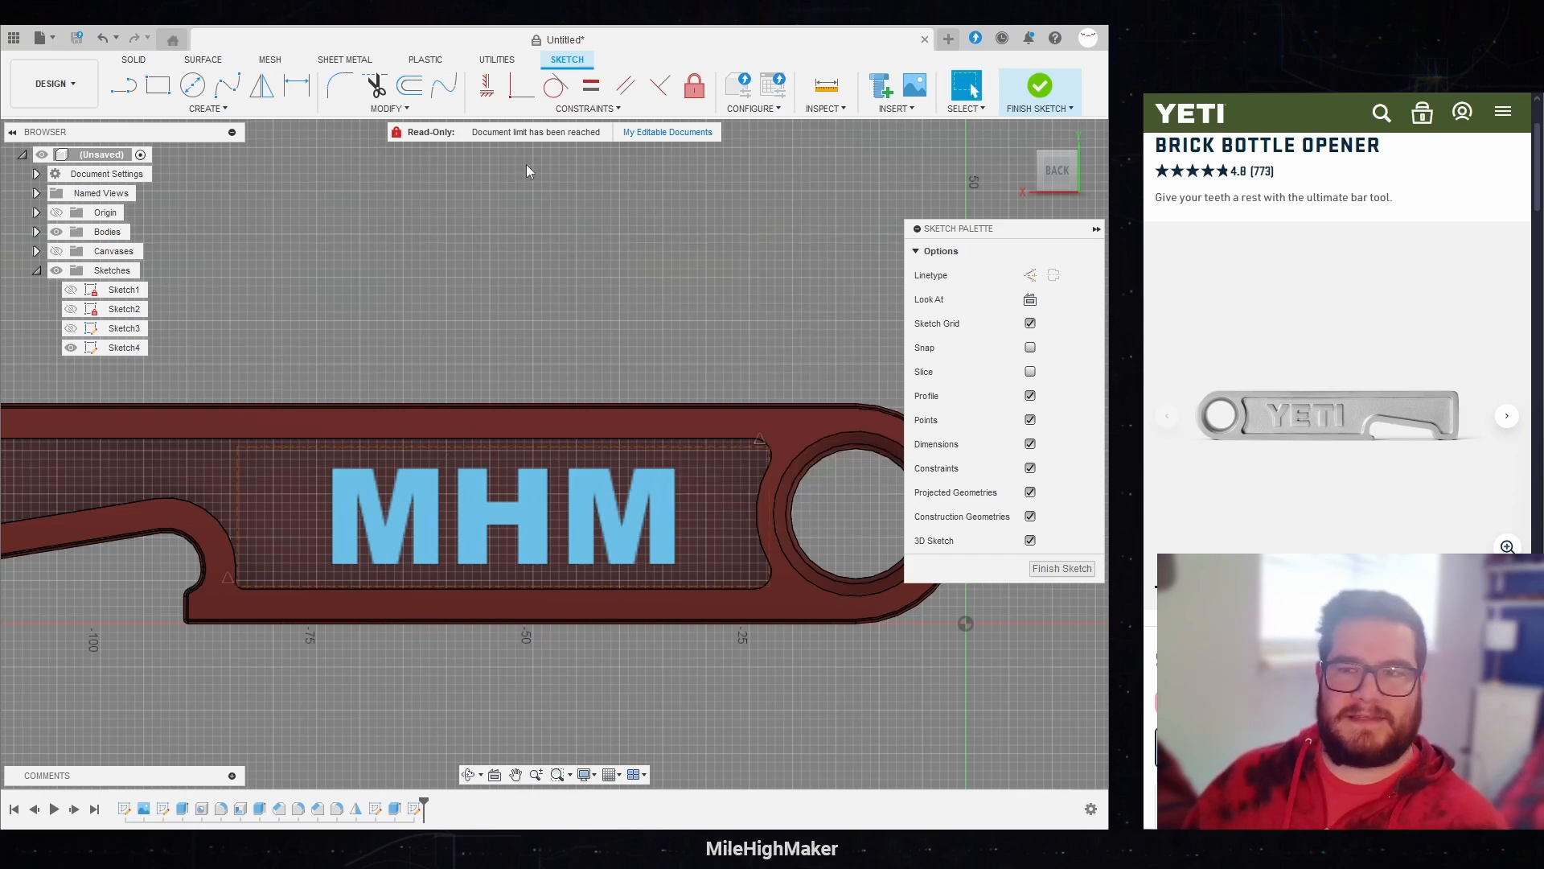
pyautogui.click(1039, 85)
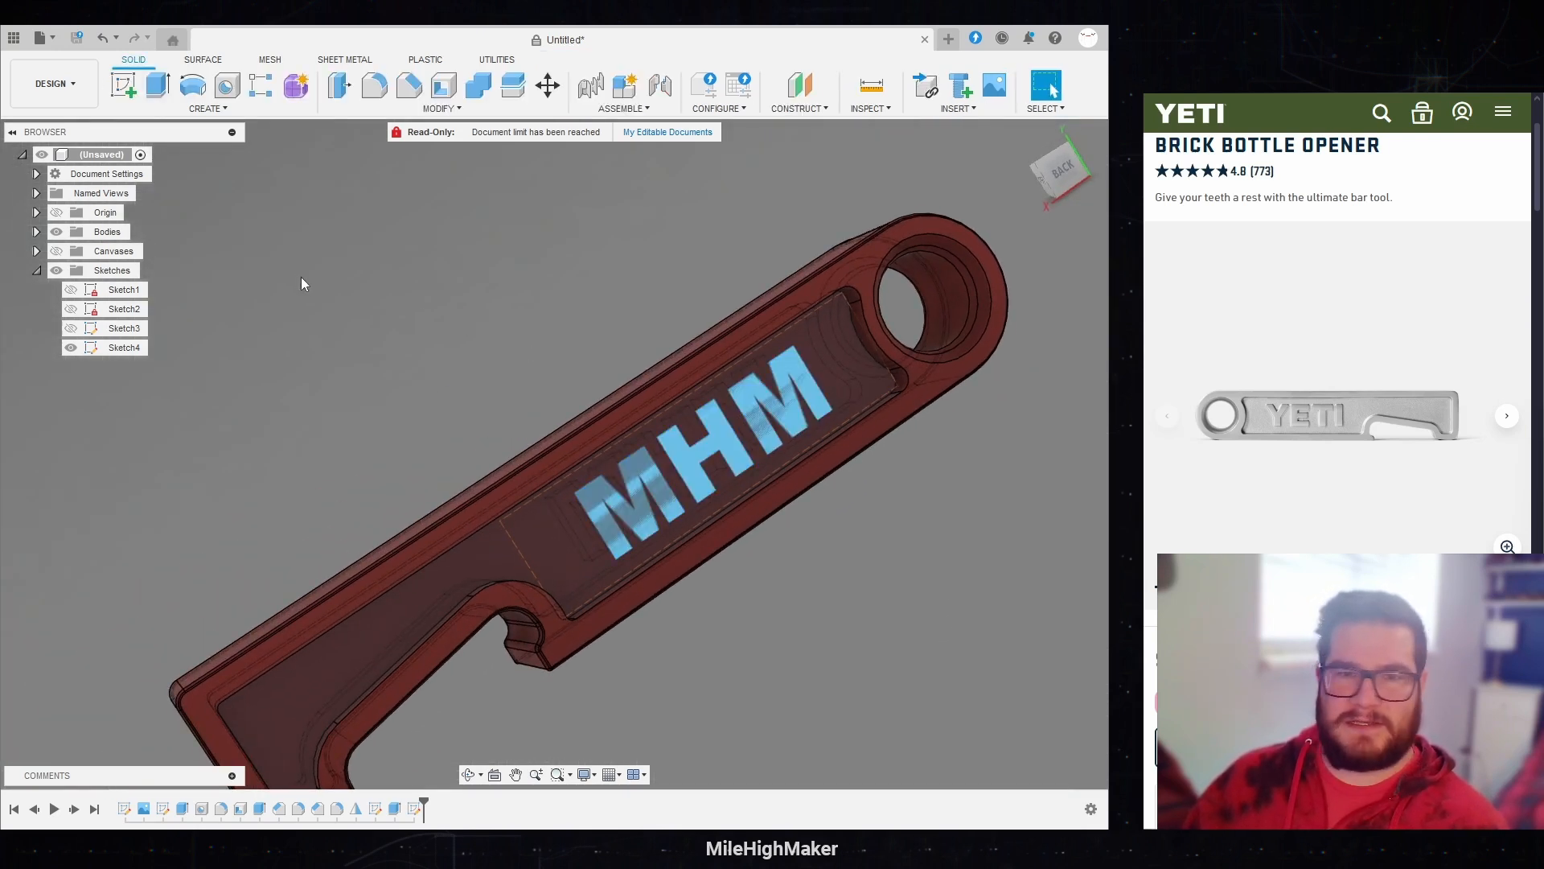
# Step: Extrude the back MHM text up to the back rim face, using To Object extent and the Join operation
pyautogui.press('e')
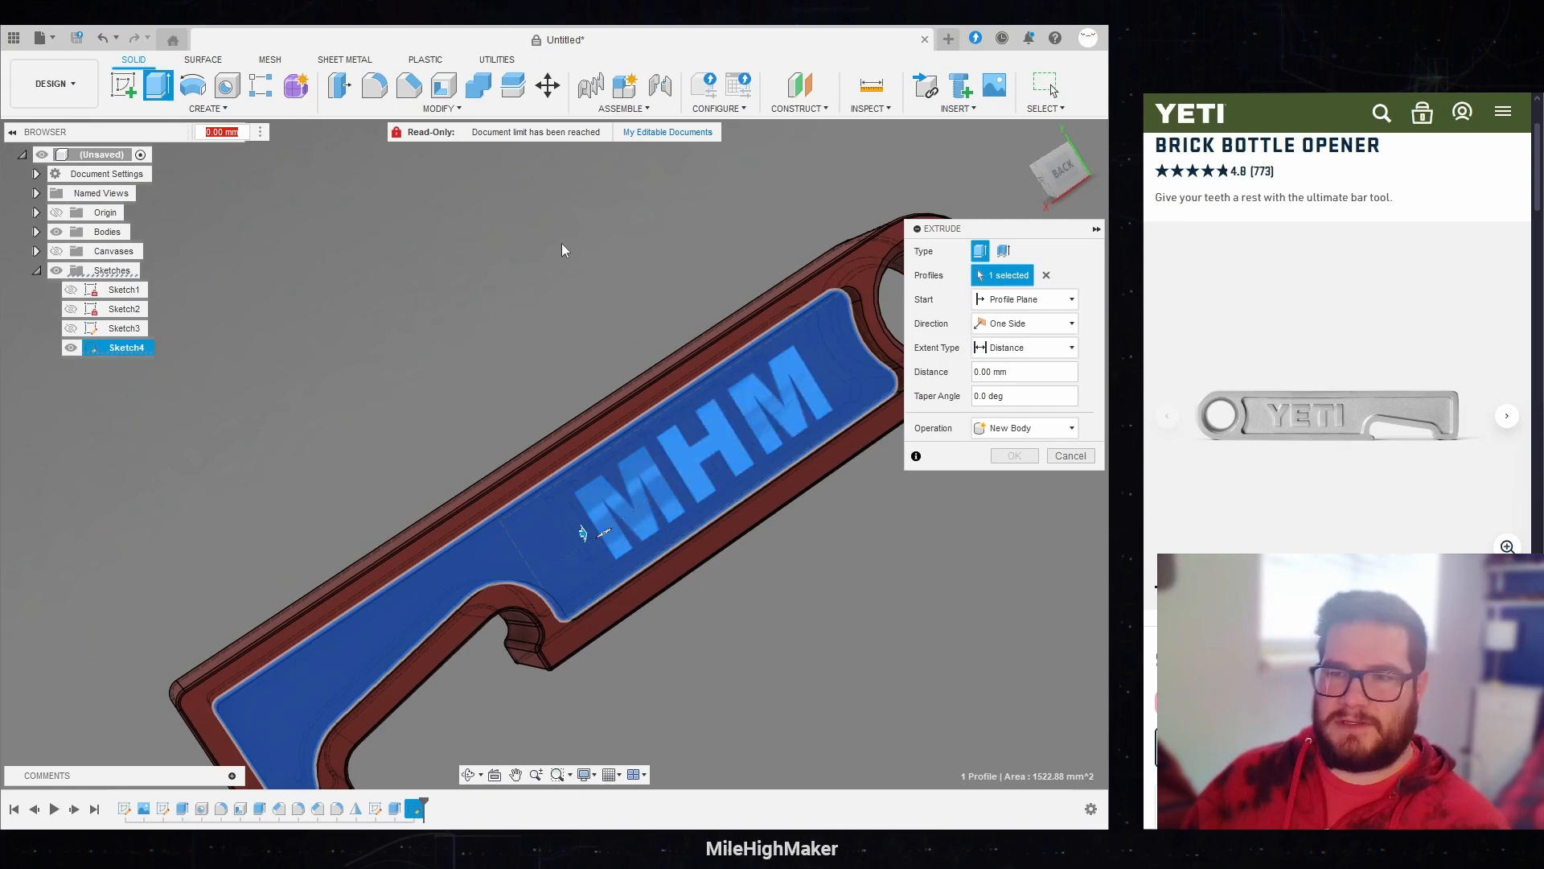
pyautogui.click(893, 336)
pyautogui.click(687, 451)
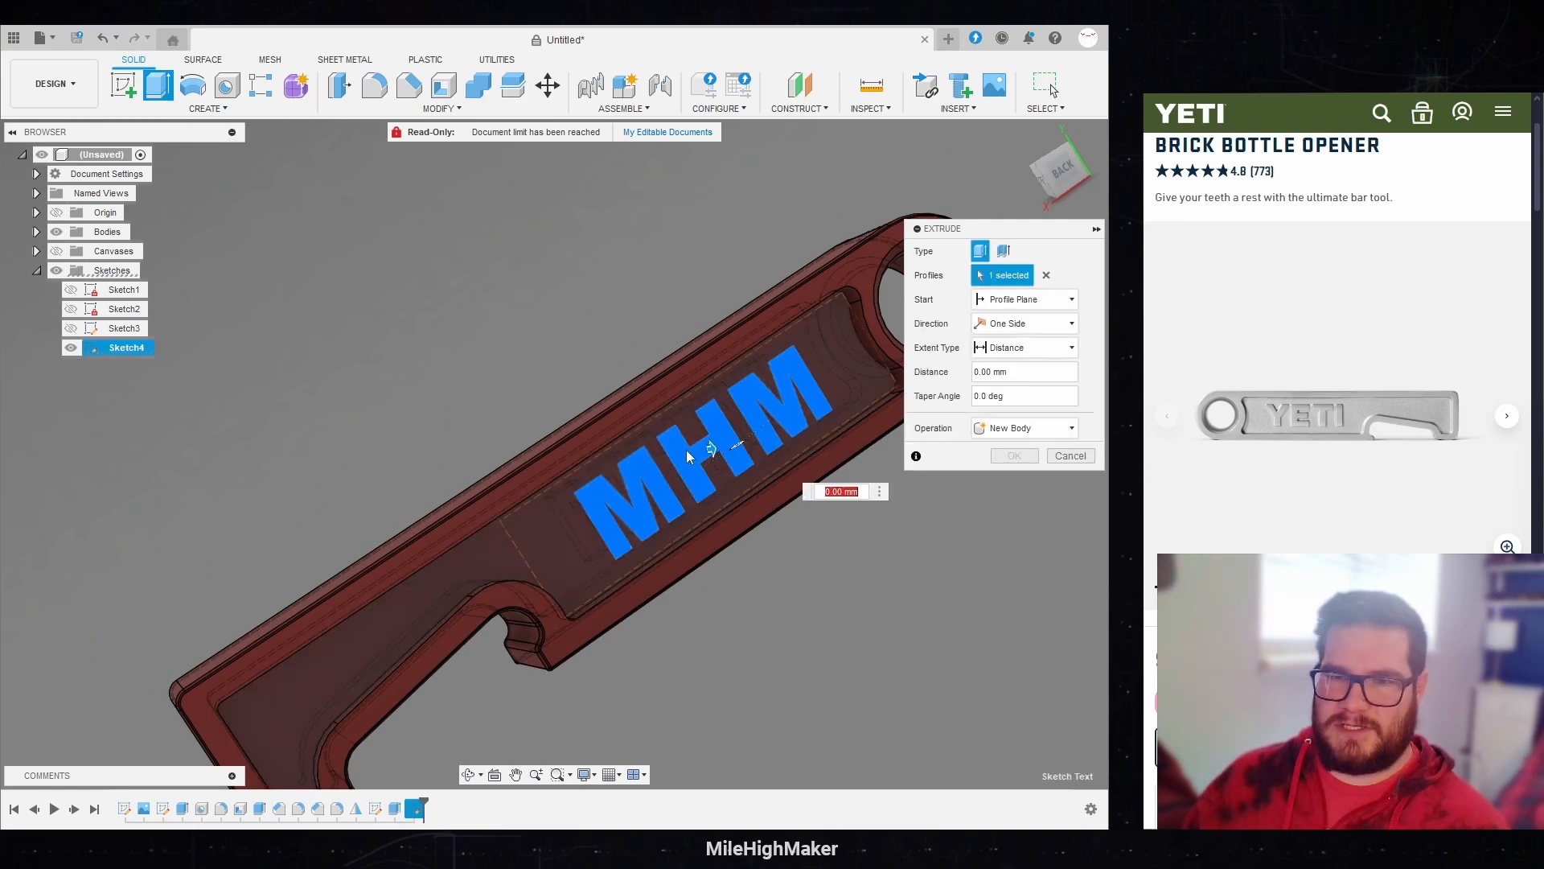
pyautogui.click(1015, 347)
pyautogui.click(1015, 389)
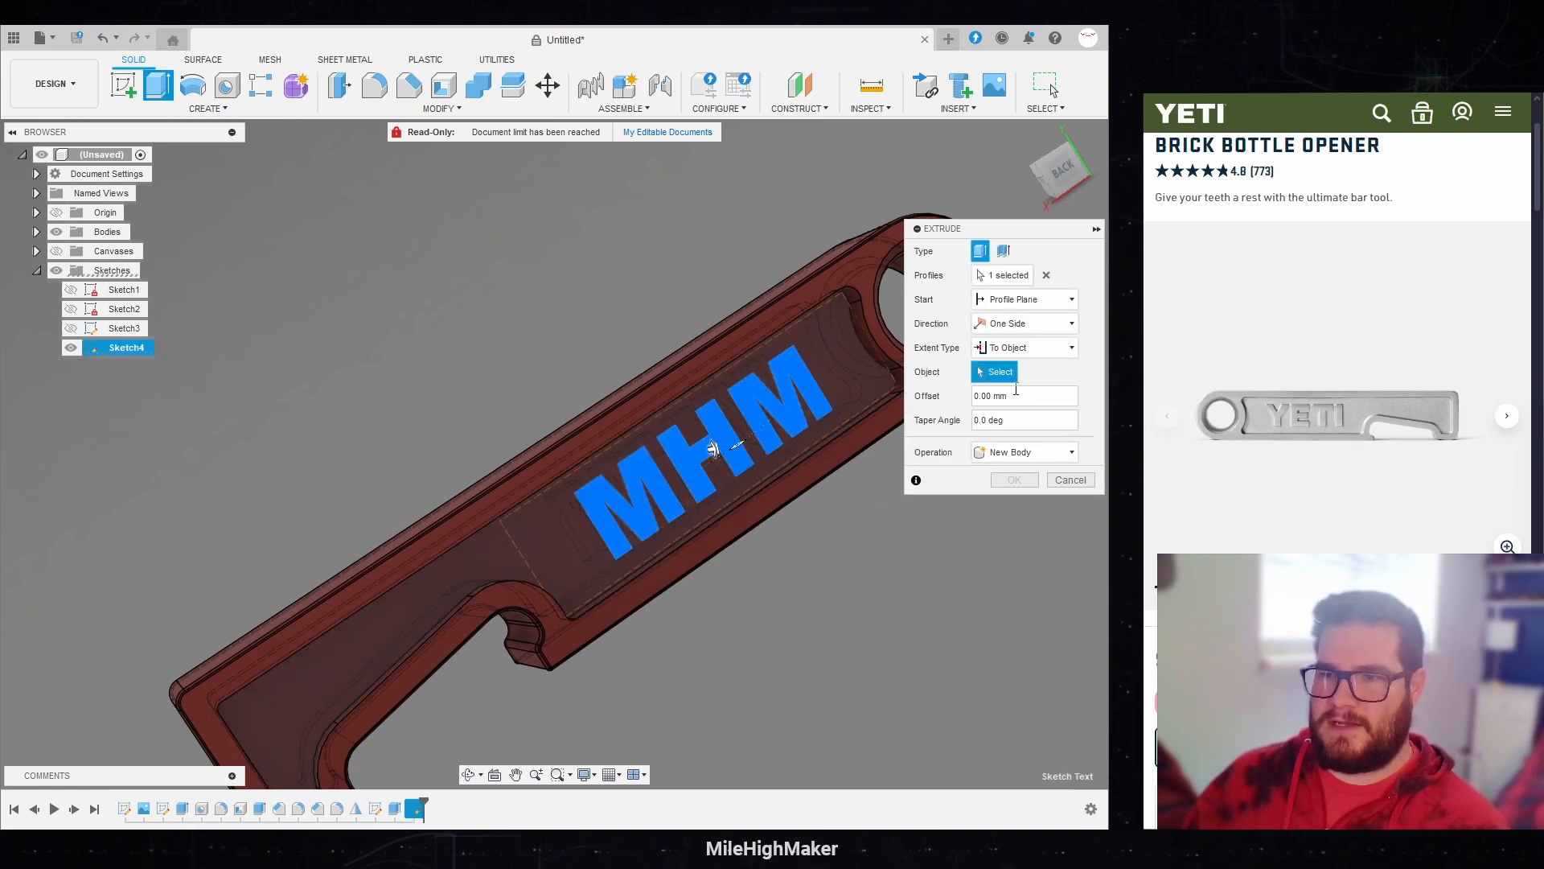
pyautogui.click(575, 446)
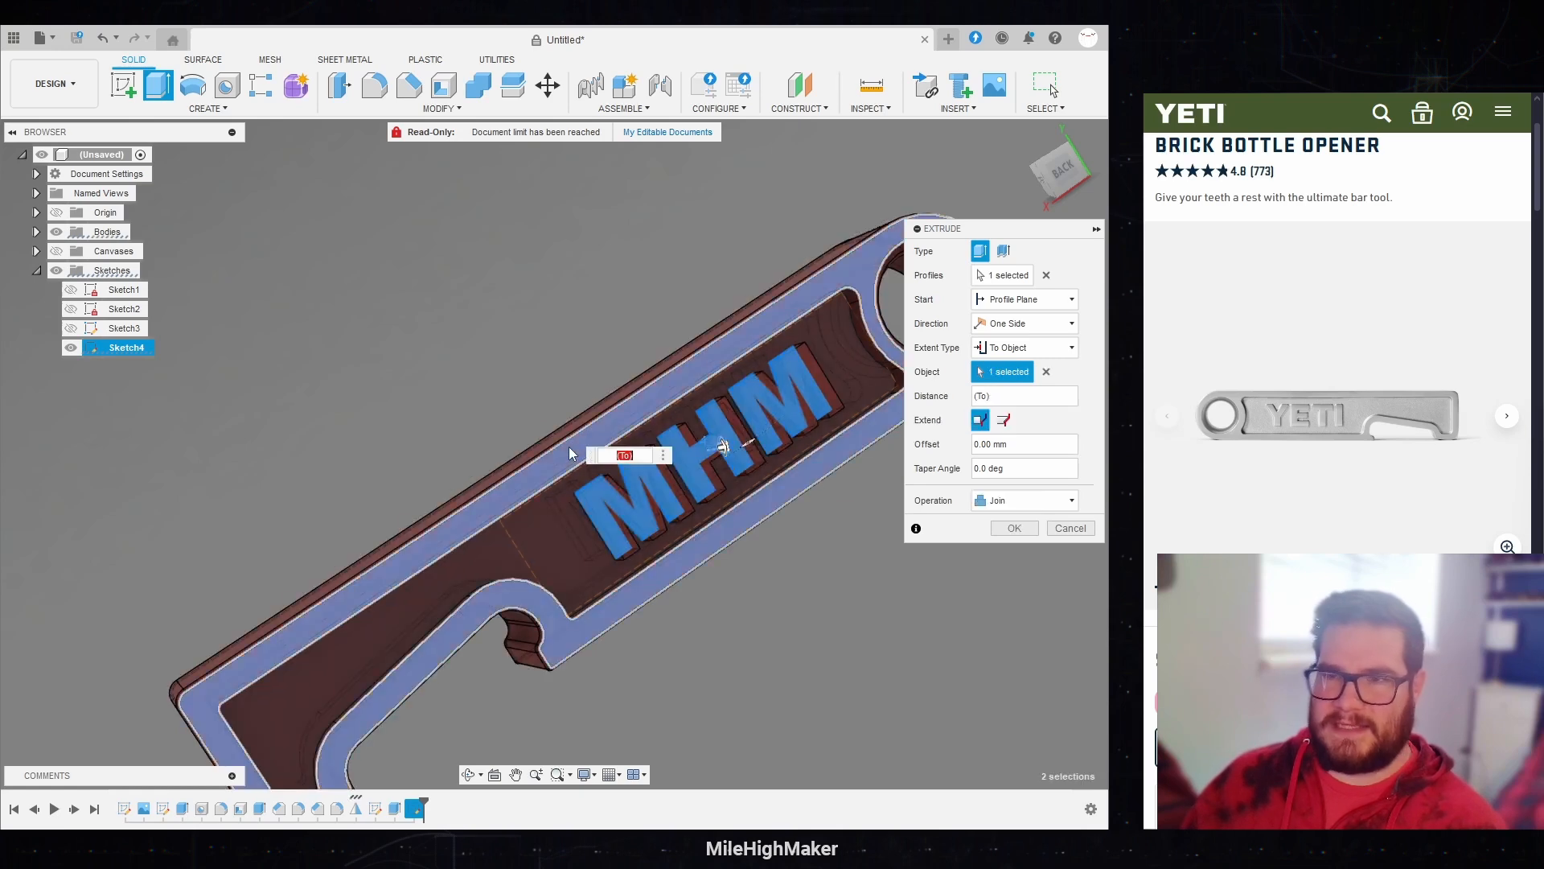
pyautogui.click(1015, 529)
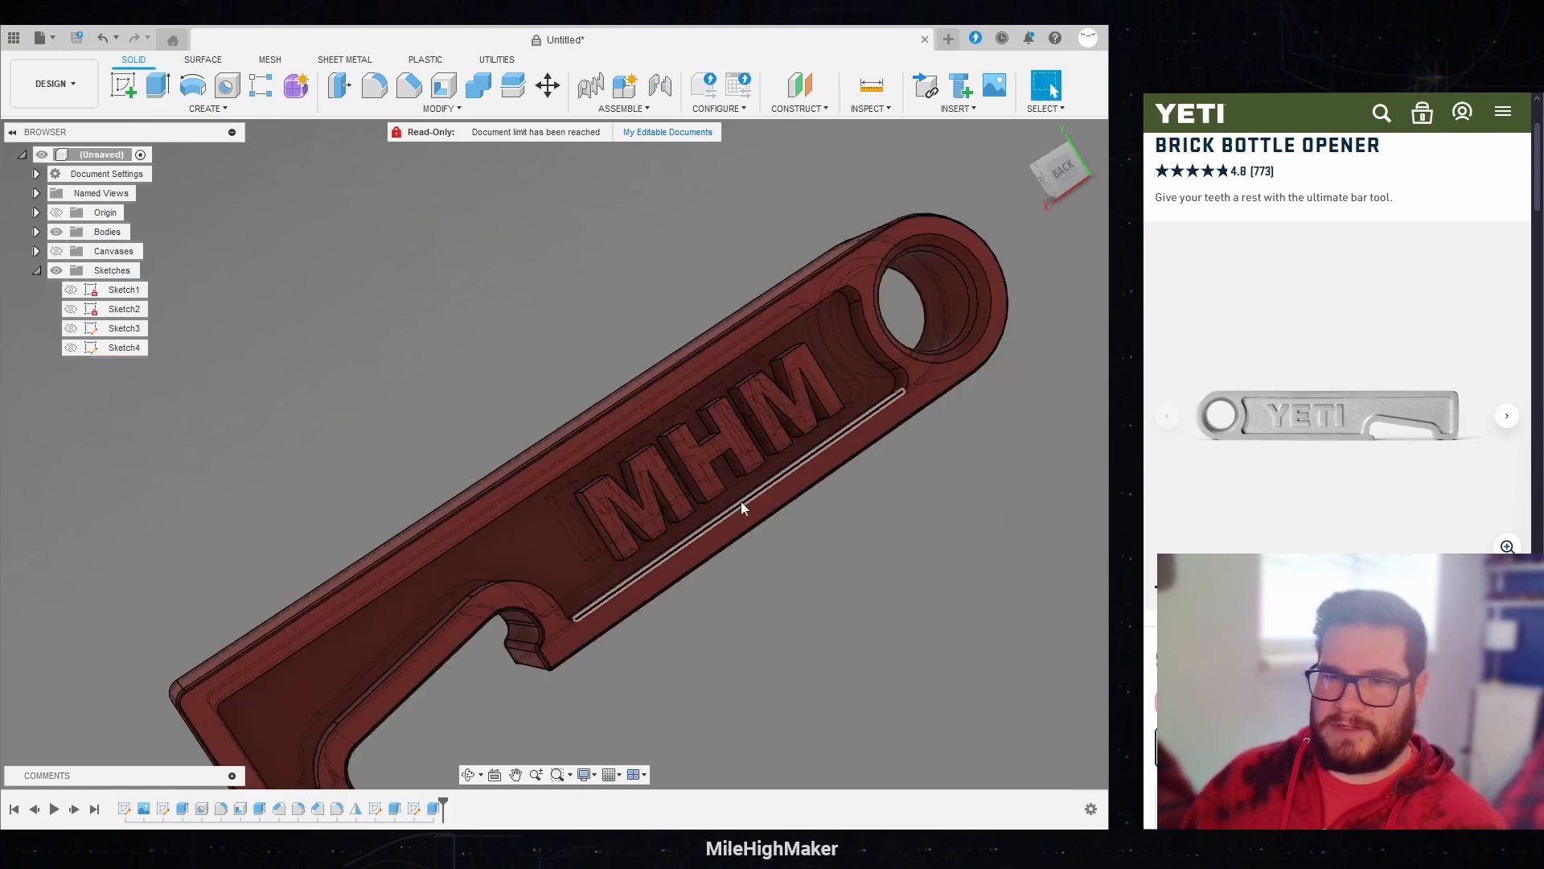
# Step: Switch the model's visual style to Shaded with Visible Edges Only
pyautogui.click(584, 774)
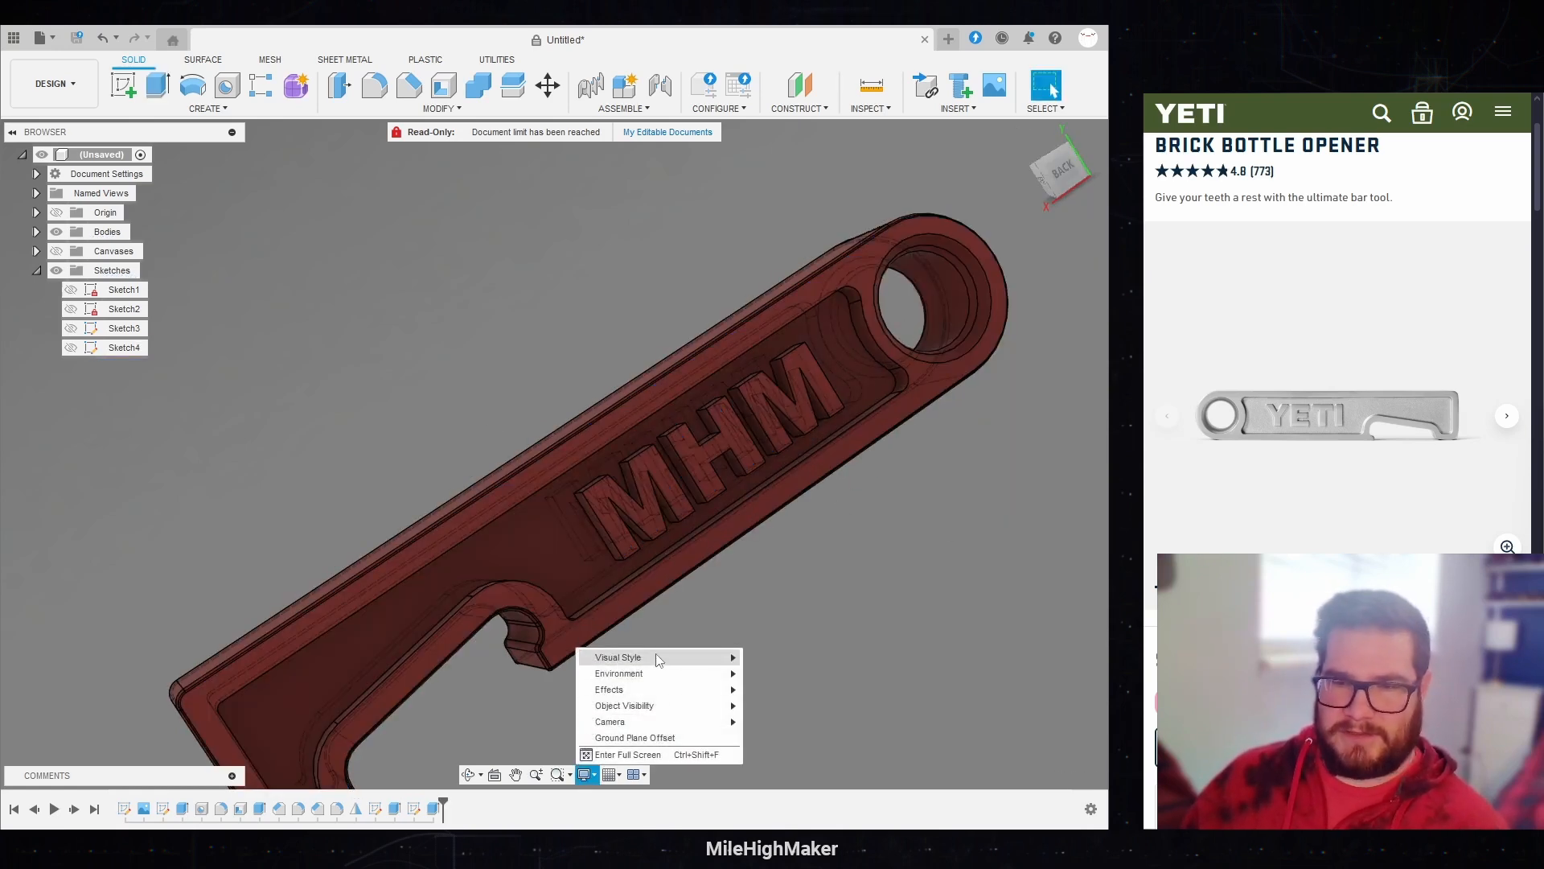
pyautogui.moveTo(654, 655)
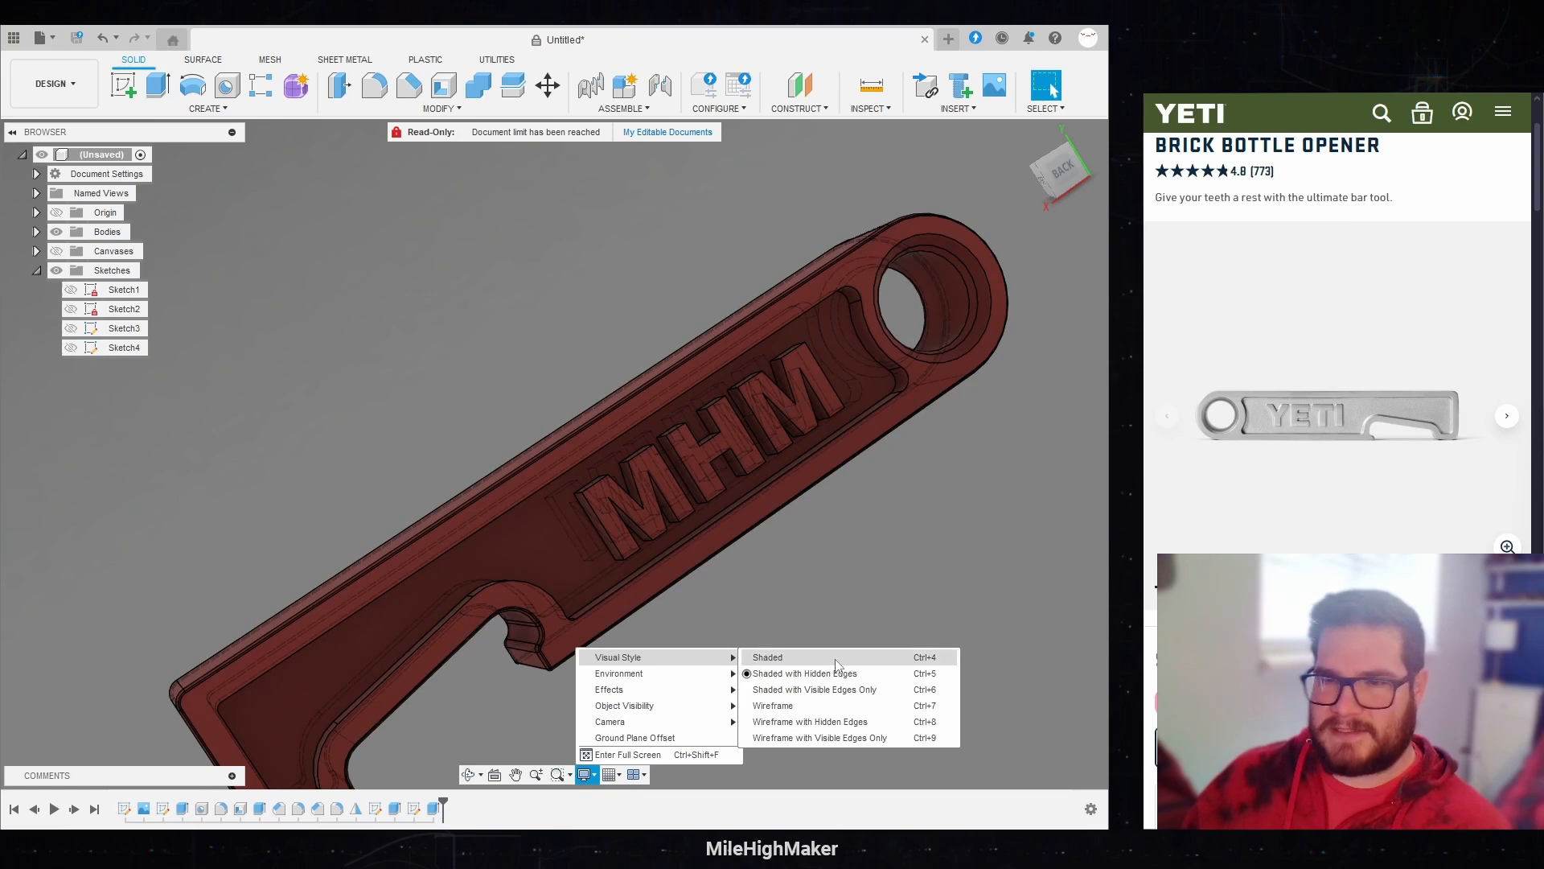
pyautogui.click(837, 690)
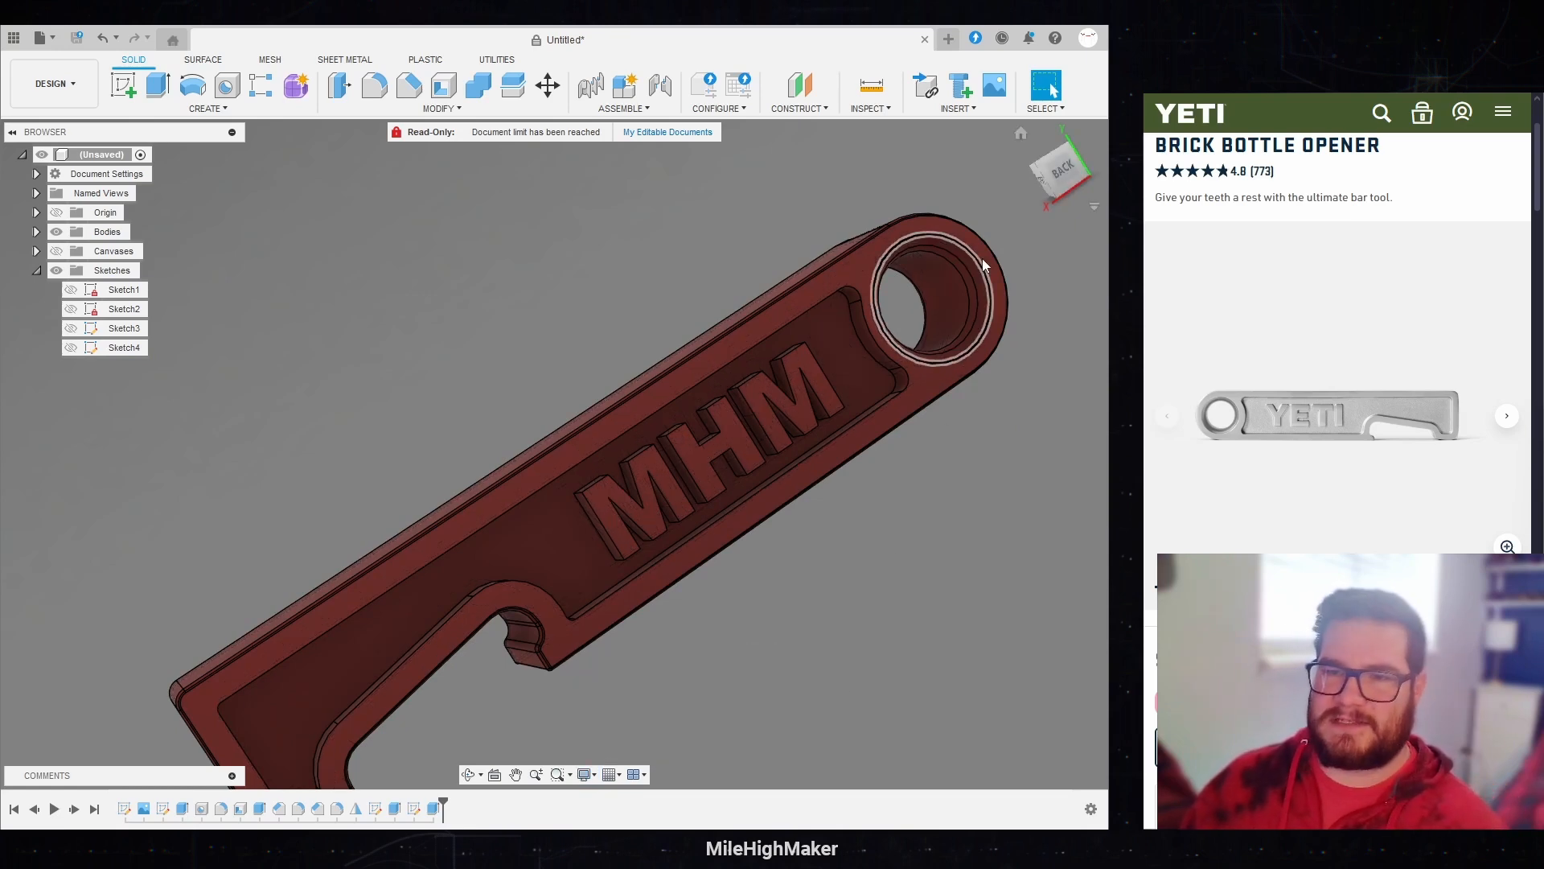
# Step: Edit the hole feature in the opener's ring and set its depth to the OpenerDepth parameter
pyautogui.moveTo(1072, 179)
pyautogui.mouseDown()
pyautogui.moveTo(1060, 164)
pyautogui.moveTo(1040, 210)
pyautogui.moveTo(1062, 173)
pyautogui.mouseUp()
pyautogui.scroll(-3, 653, 314)
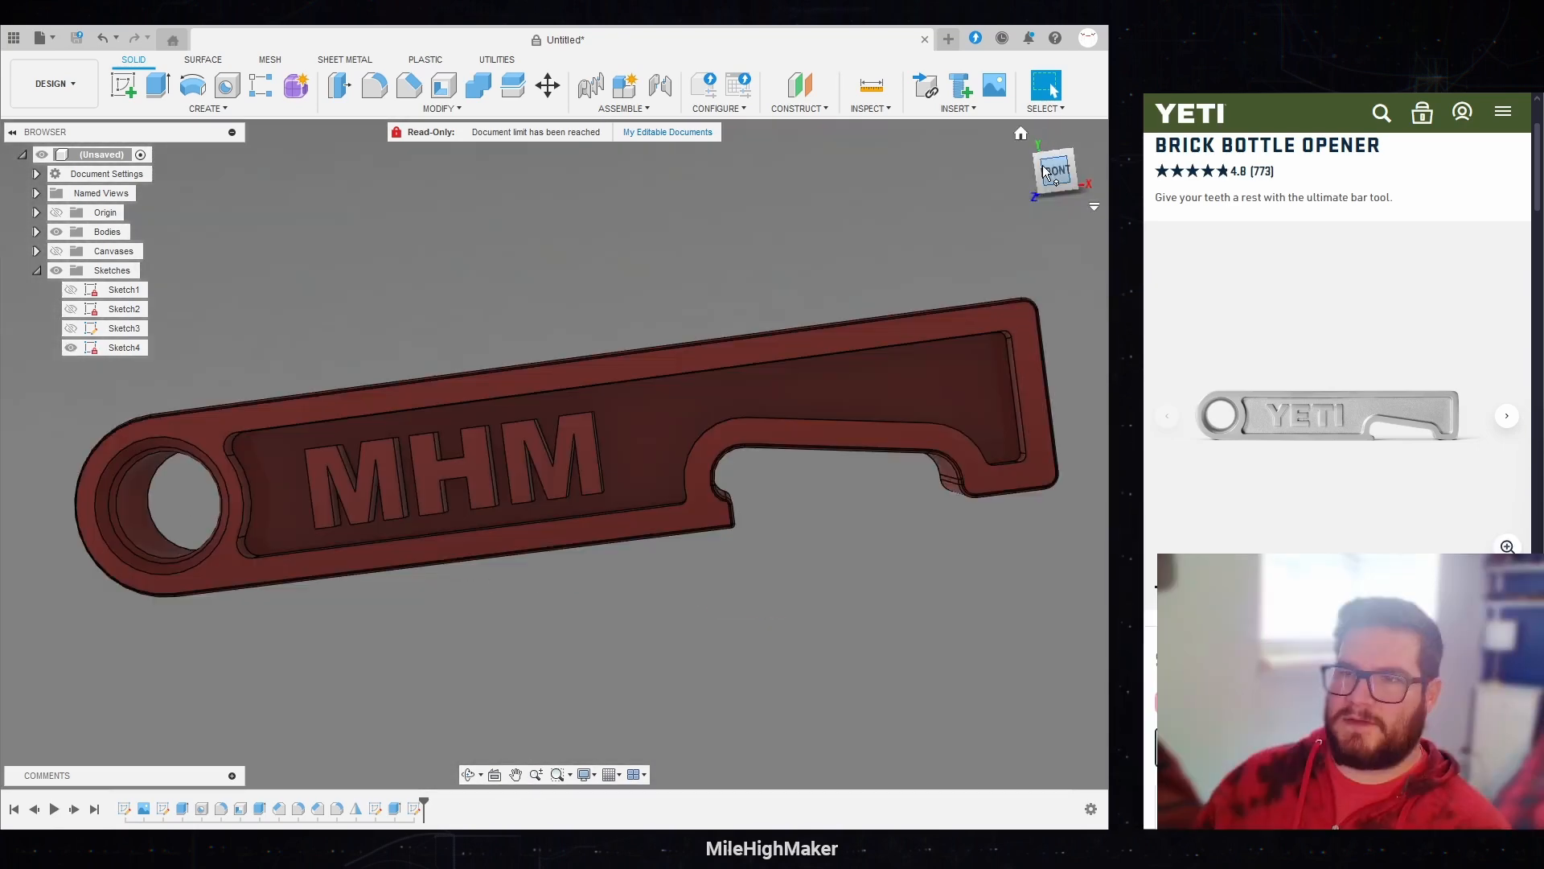
pyautogui.moveTo(1056, 176); pyautogui.dragTo(1057, 169)
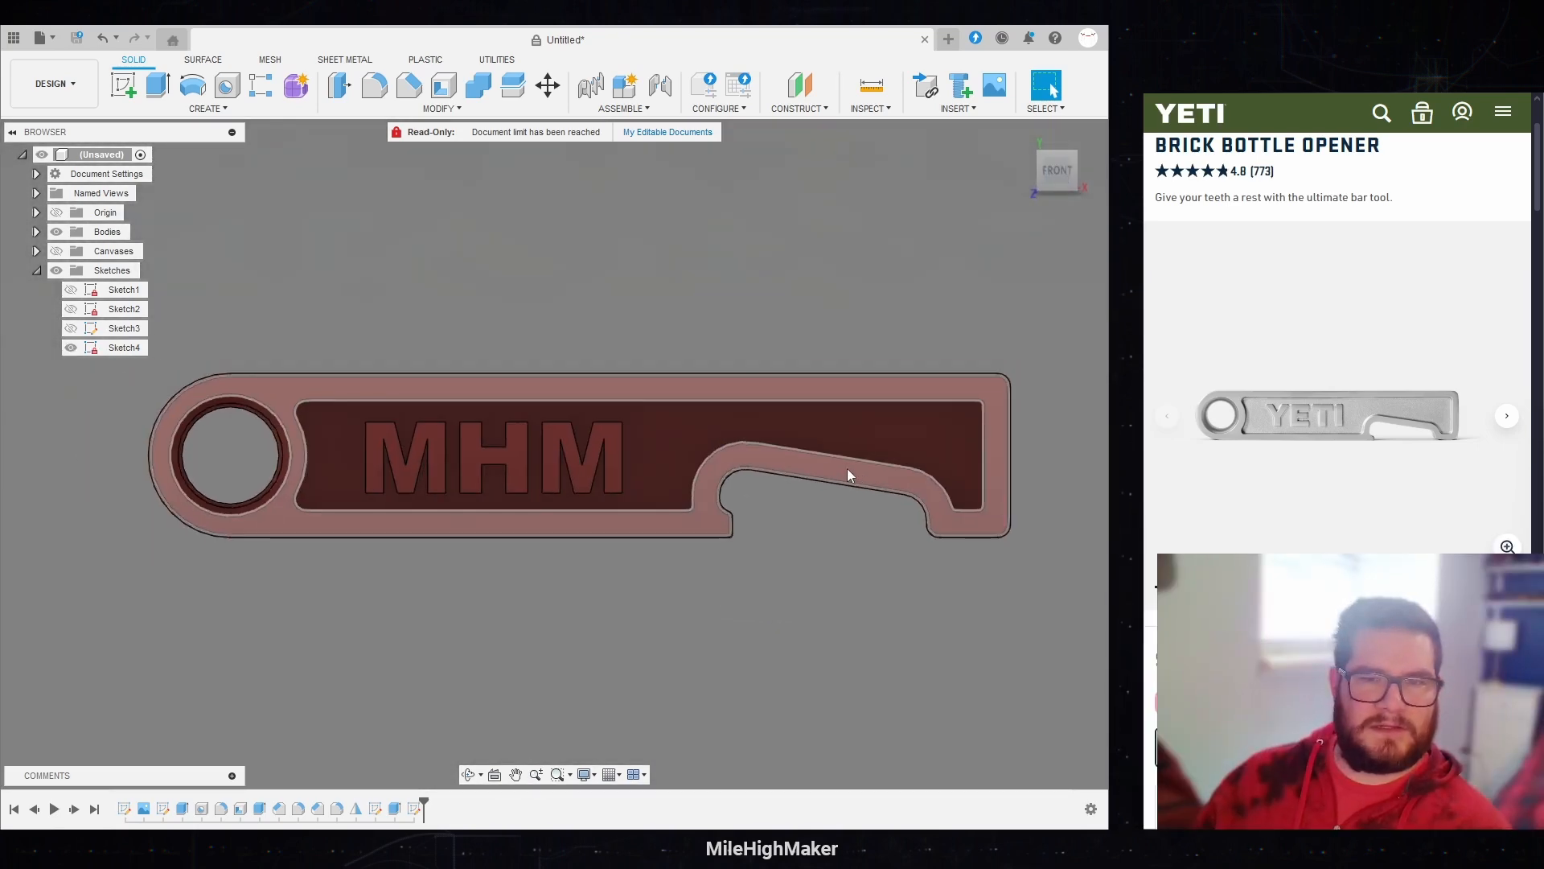
pyautogui.scroll(2, 104, 449)
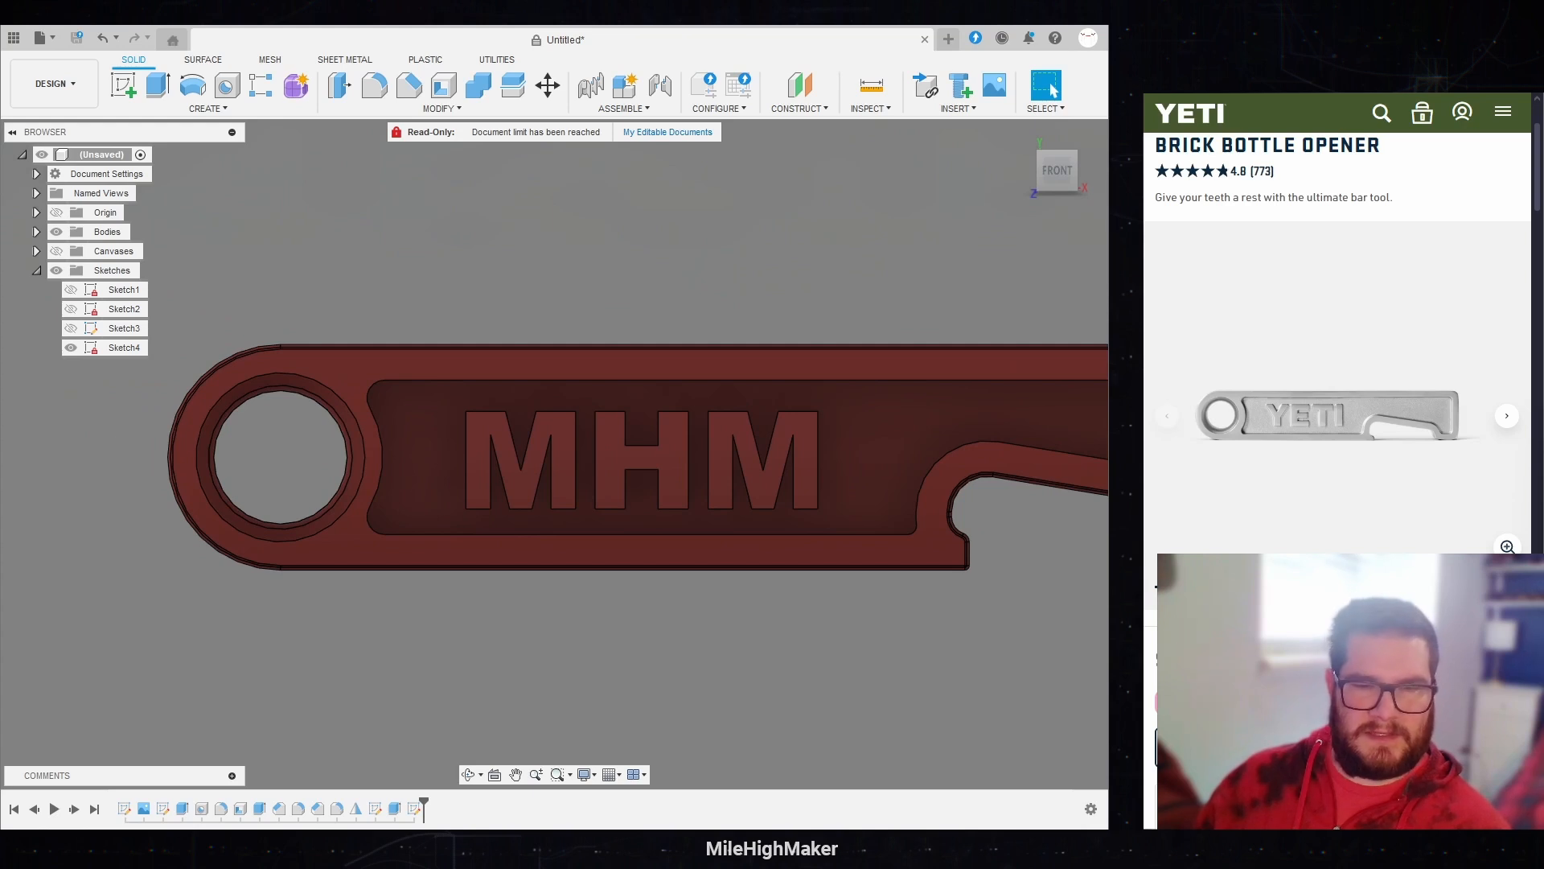
pyautogui.doubleClick(202, 809)
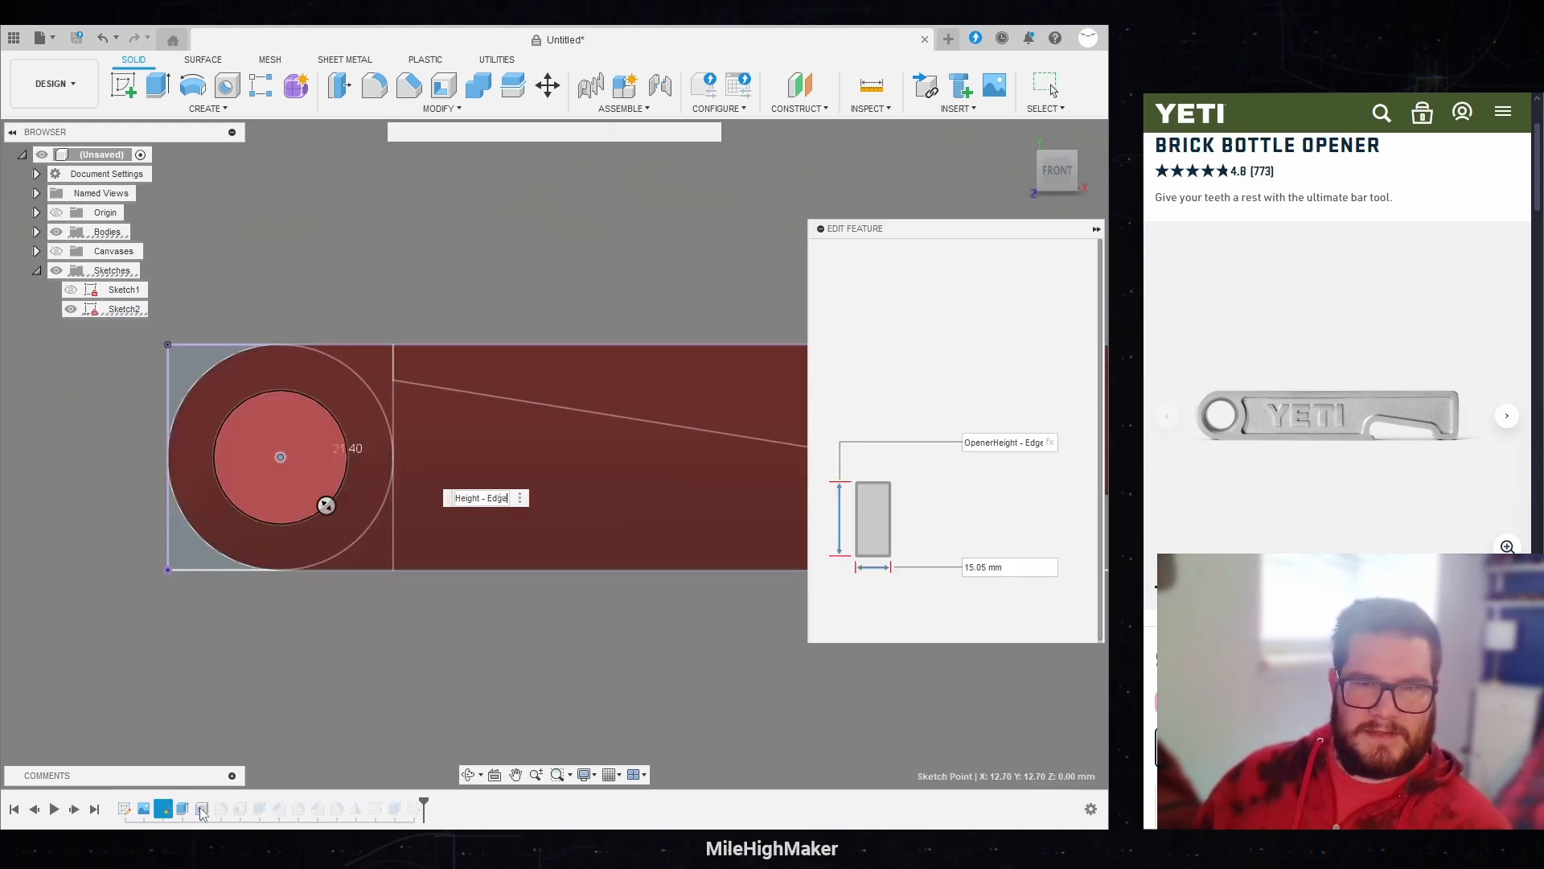
pyautogui.click(986, 442)
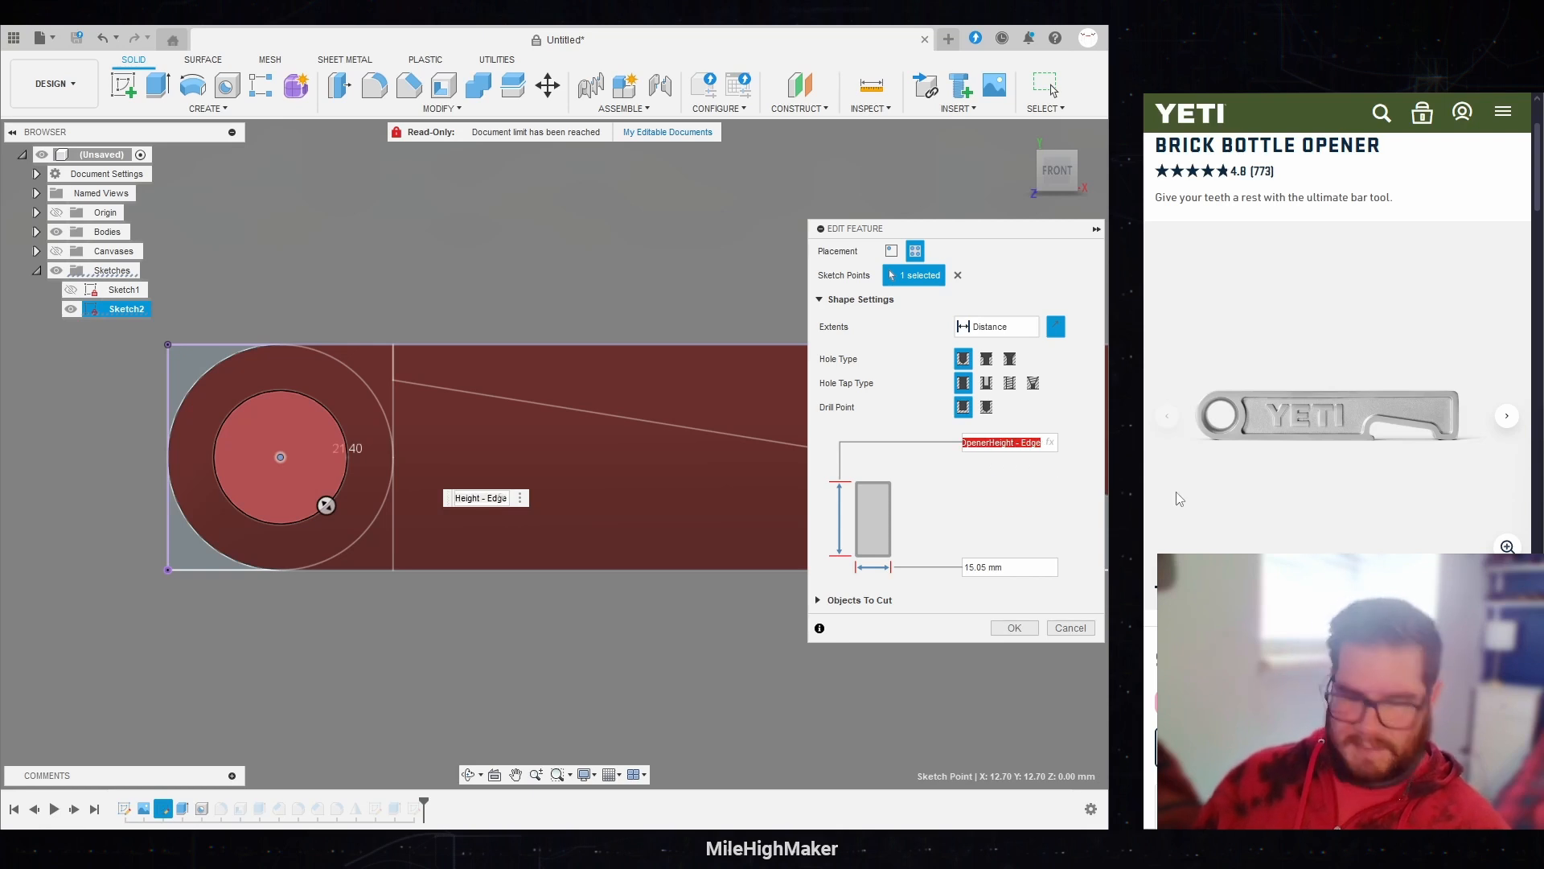
pyautogui.write('OpenerDepth')
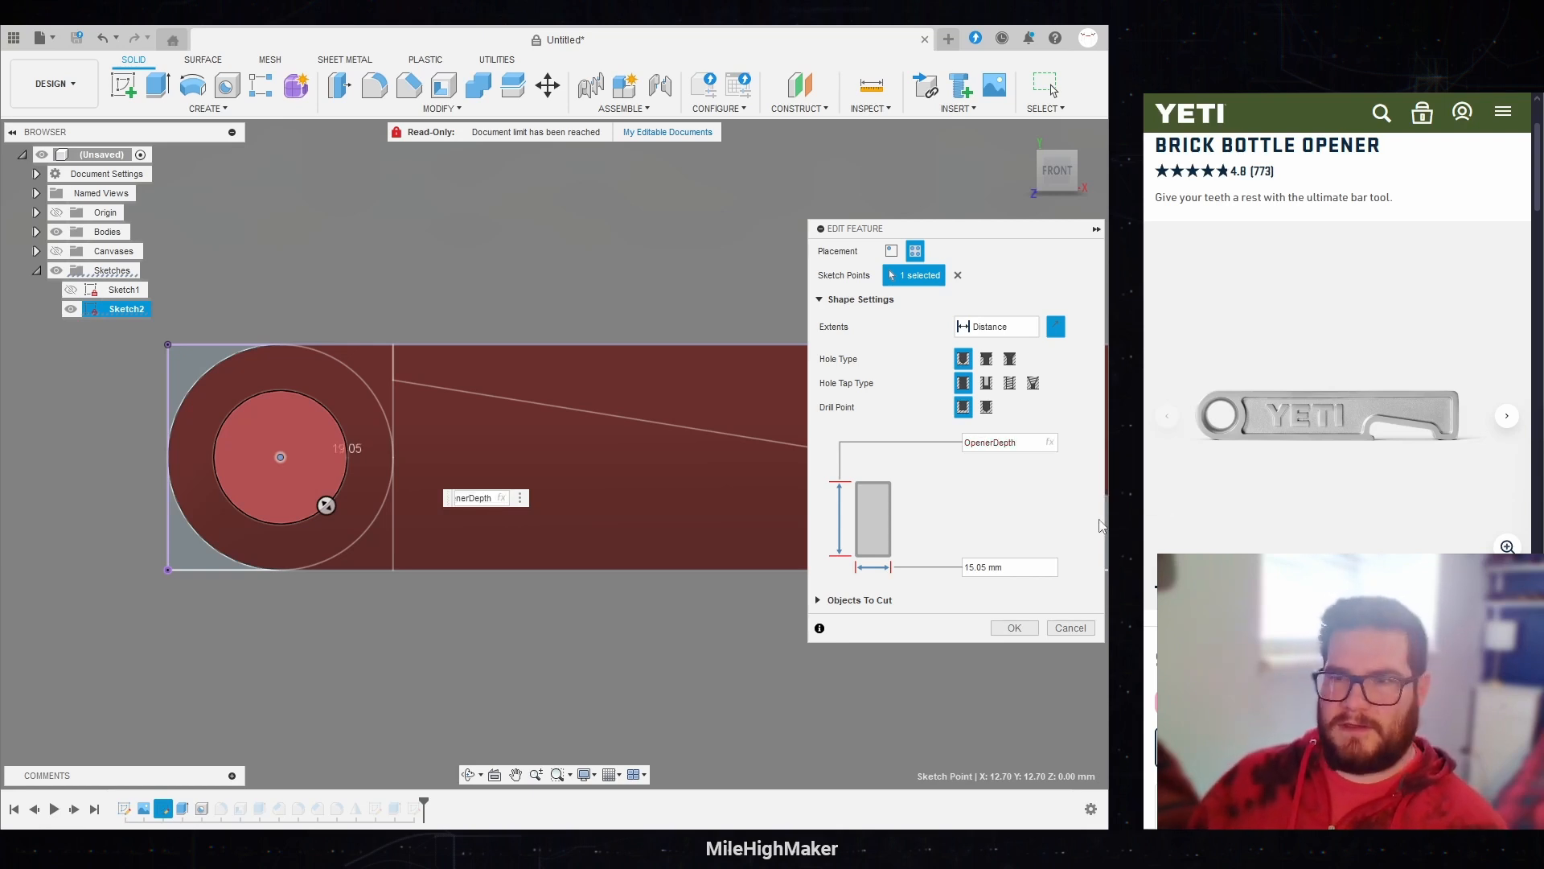
# Step: Set the ring hole's diameter to the expression OpenerHeight-Edge*2 and apply the hole edit
pyautogui.click(993, 567)
pyautogui.moveTo(1056, 171); pyautogui.dragTo(1024, 220)
pyautogui.click(1014, 566)
pyautogui.hotkey('ctrl', 'a')
pyautogui.write('op')
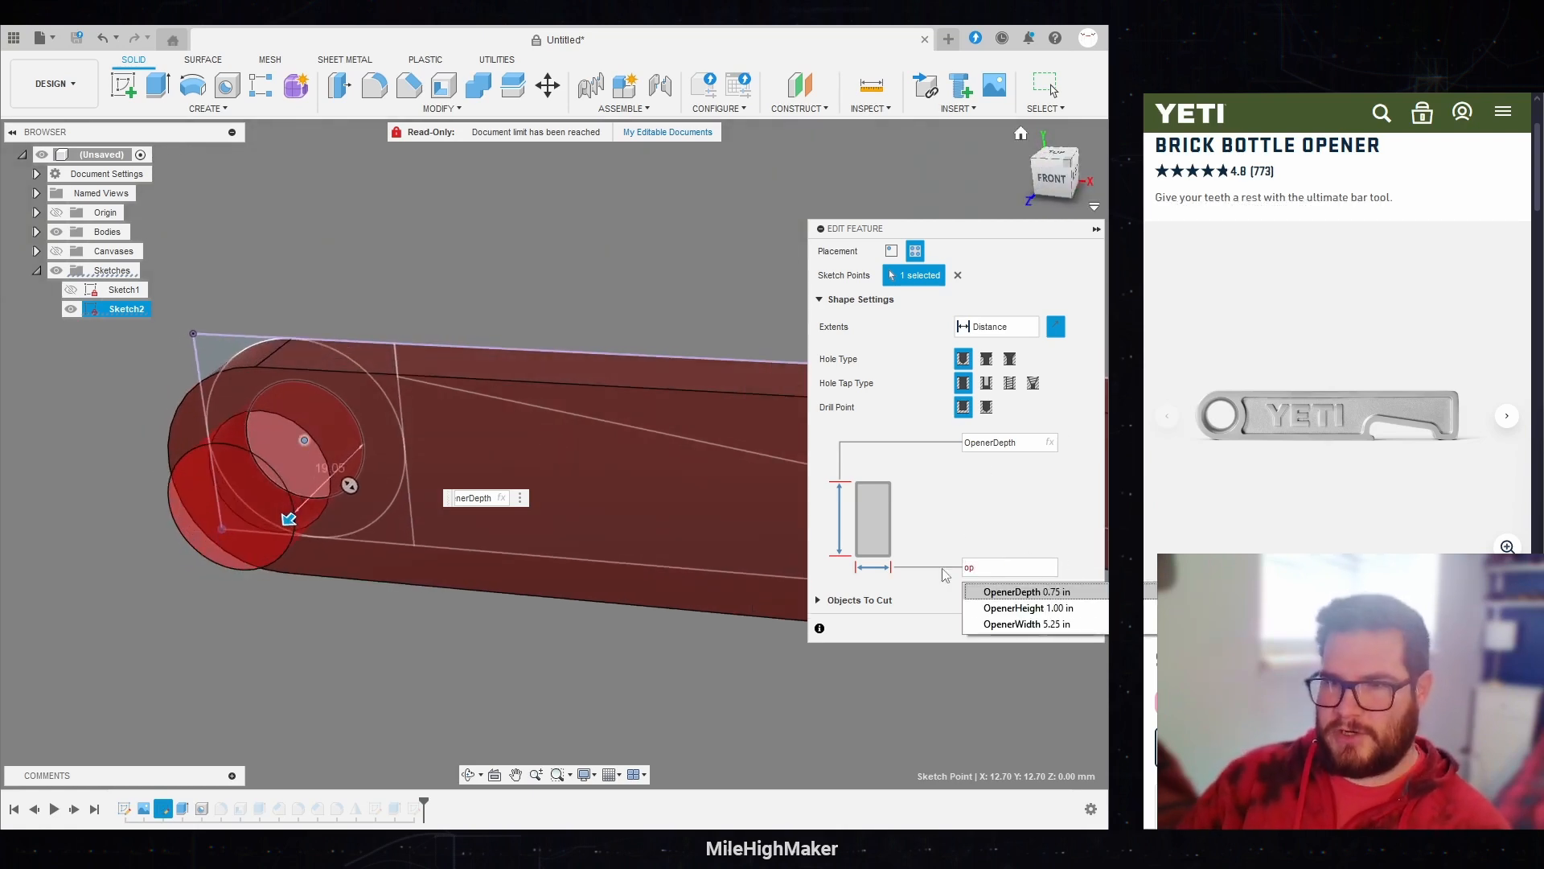
pyautogui.press('Down')
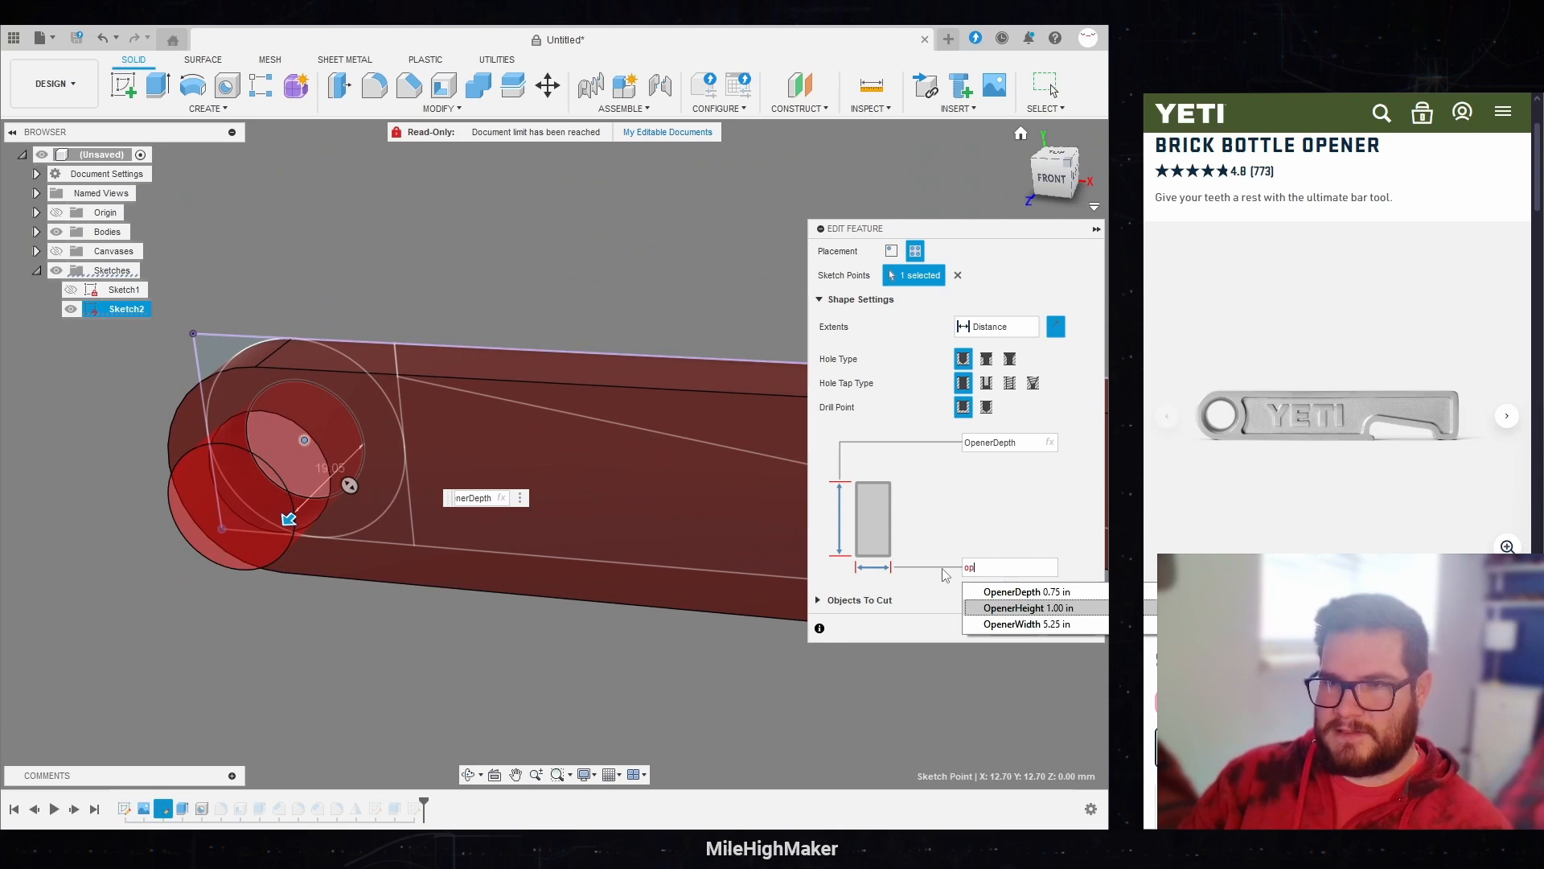
pyautogui.press('Up')
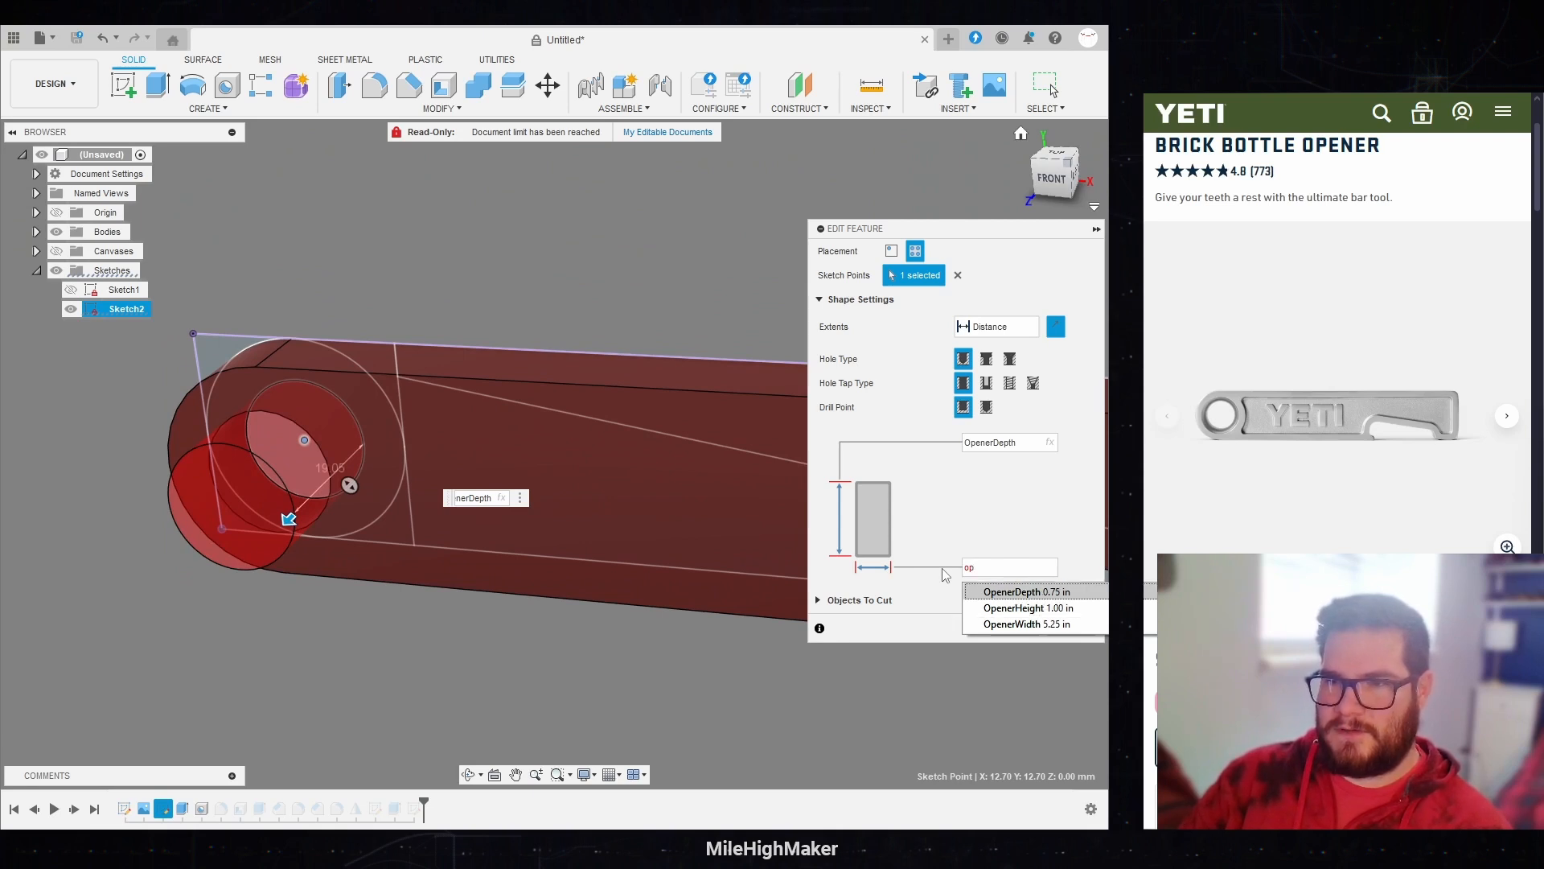
pyautogui.press('Down')
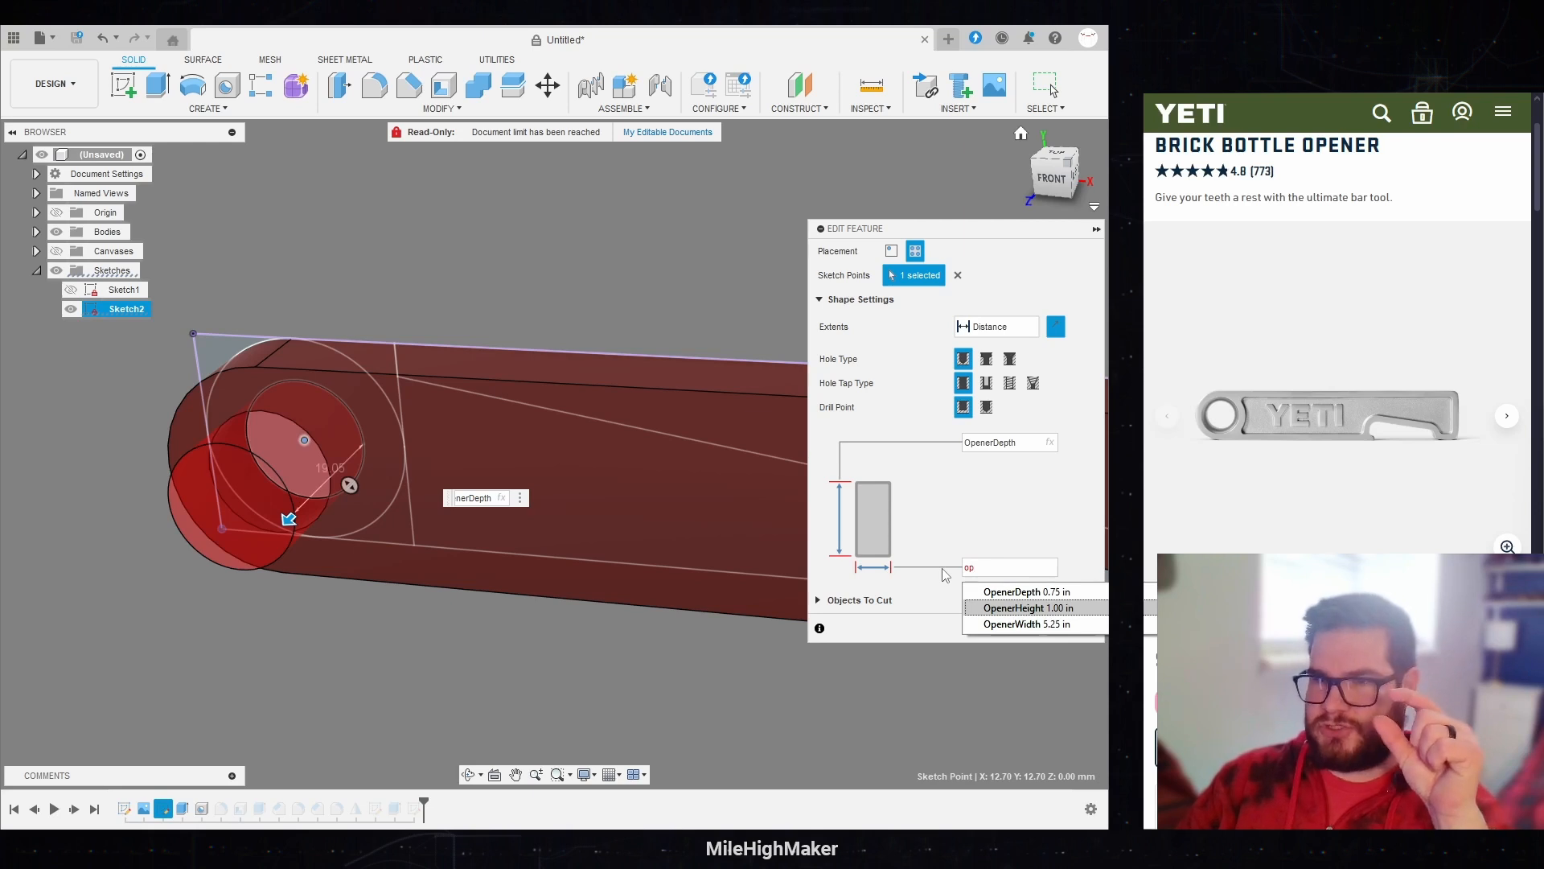
pyautogui.press('Return')
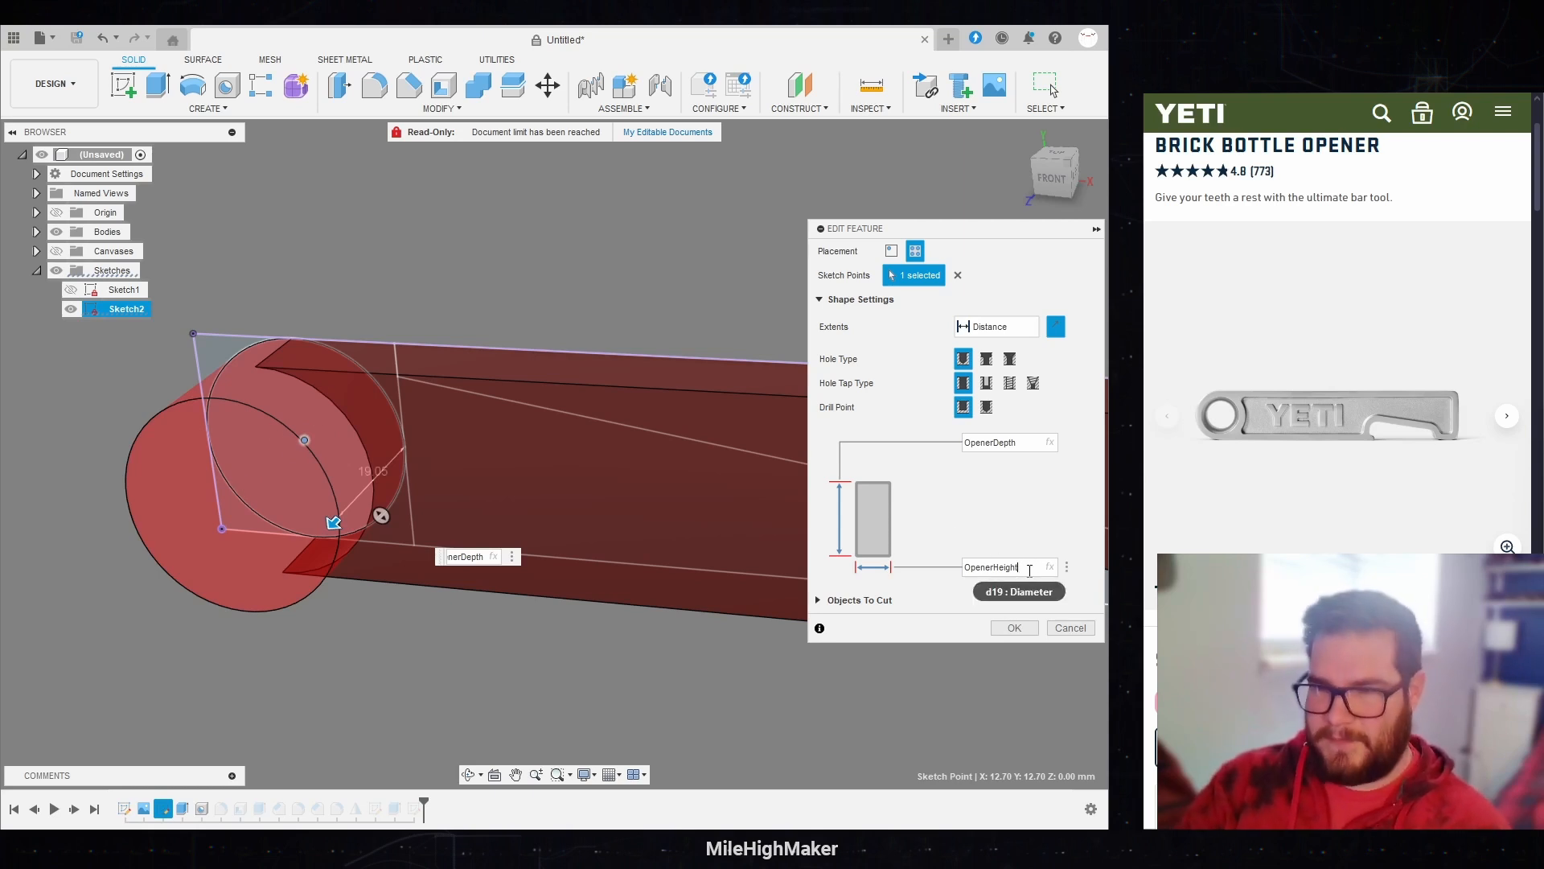
pyautogui.write('-ed')
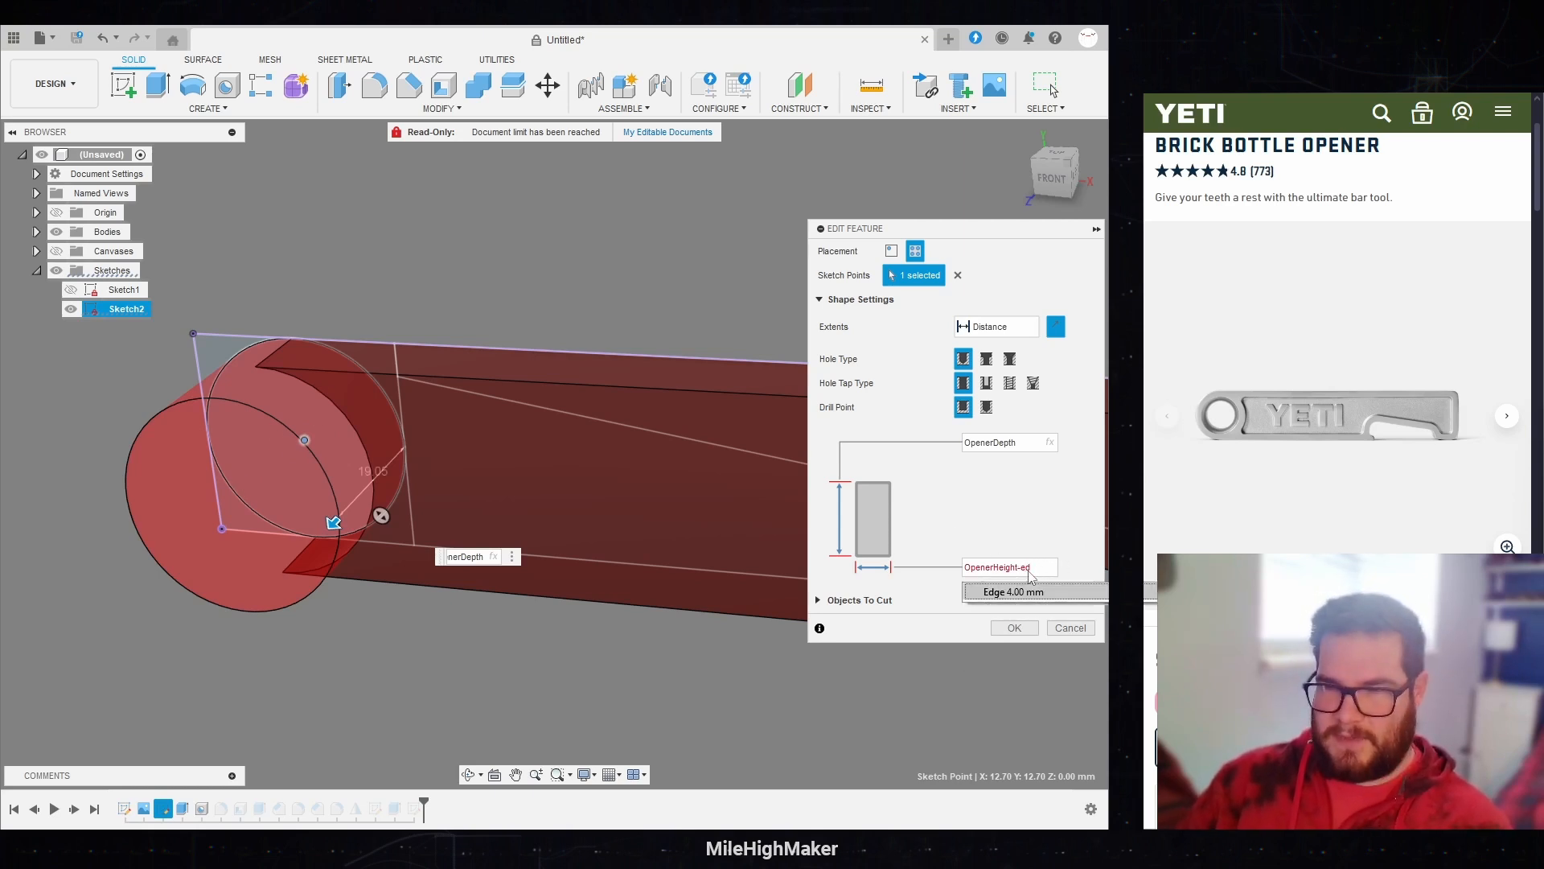
pyautogui.press('Return')
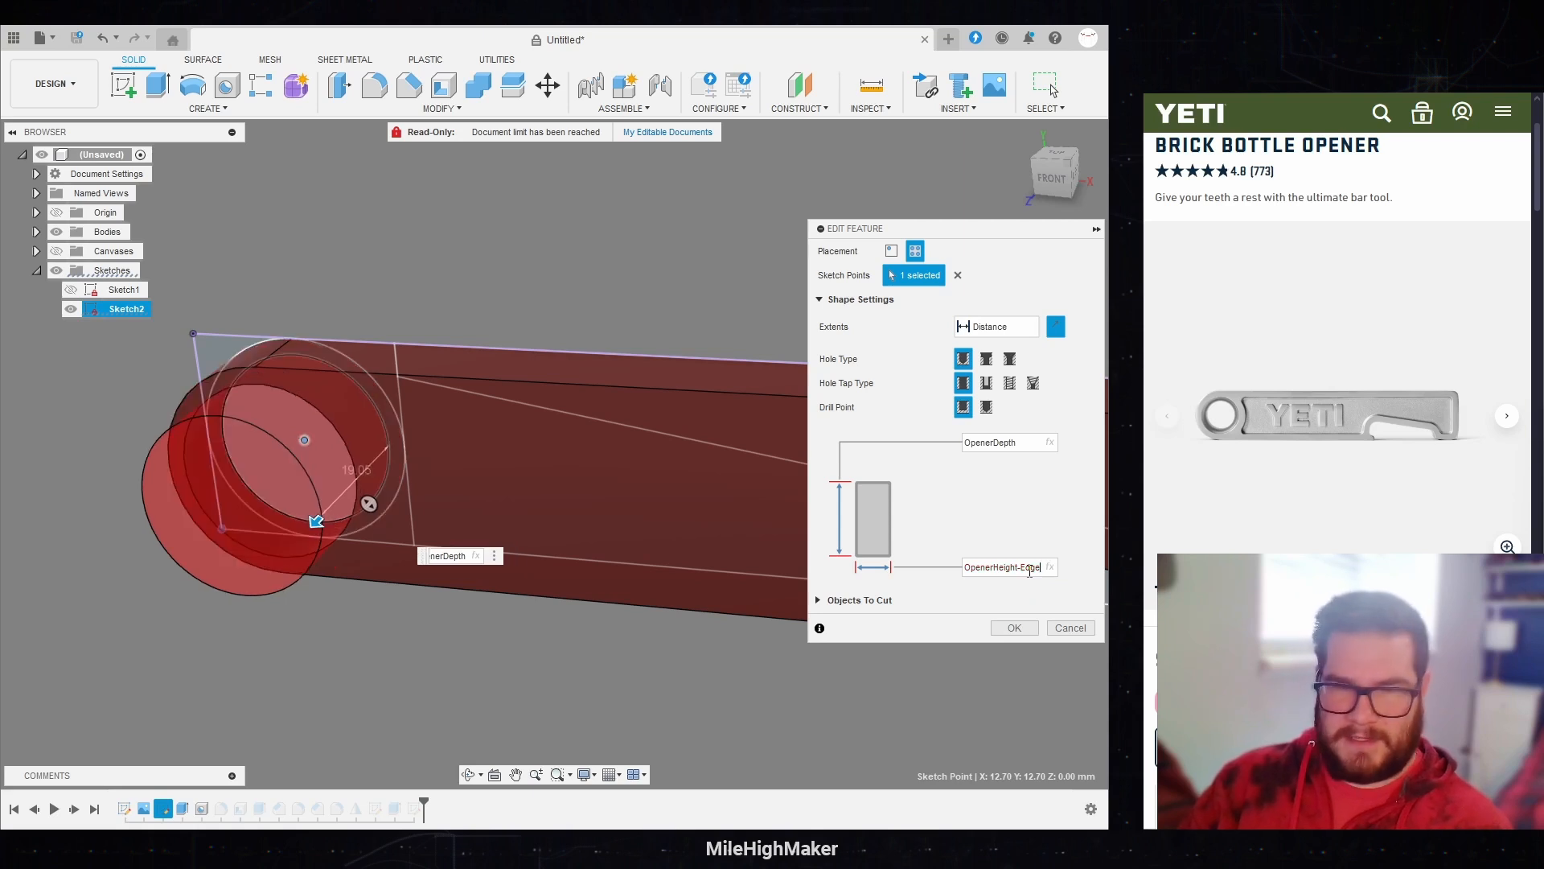
pyautogui.write('*2')
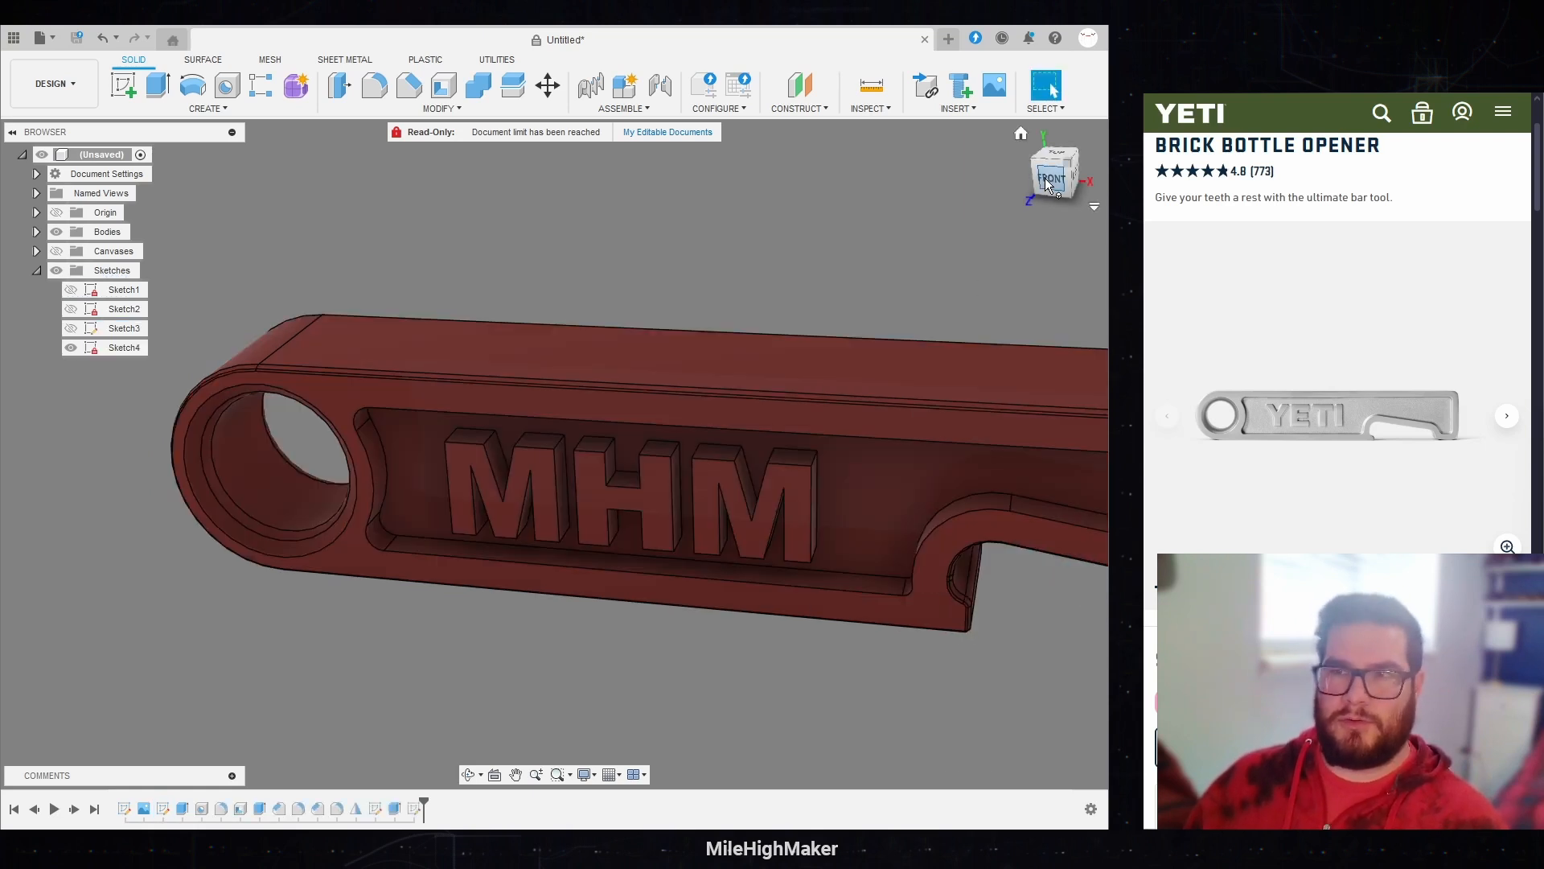
pyautogui.moveTo(1044, 177)
pyautogui.mouseDown()
pyautogui.moveTo(1103, 146)
pyautogui.moveTo(1064, 176)
pyautogui.mouseUp()
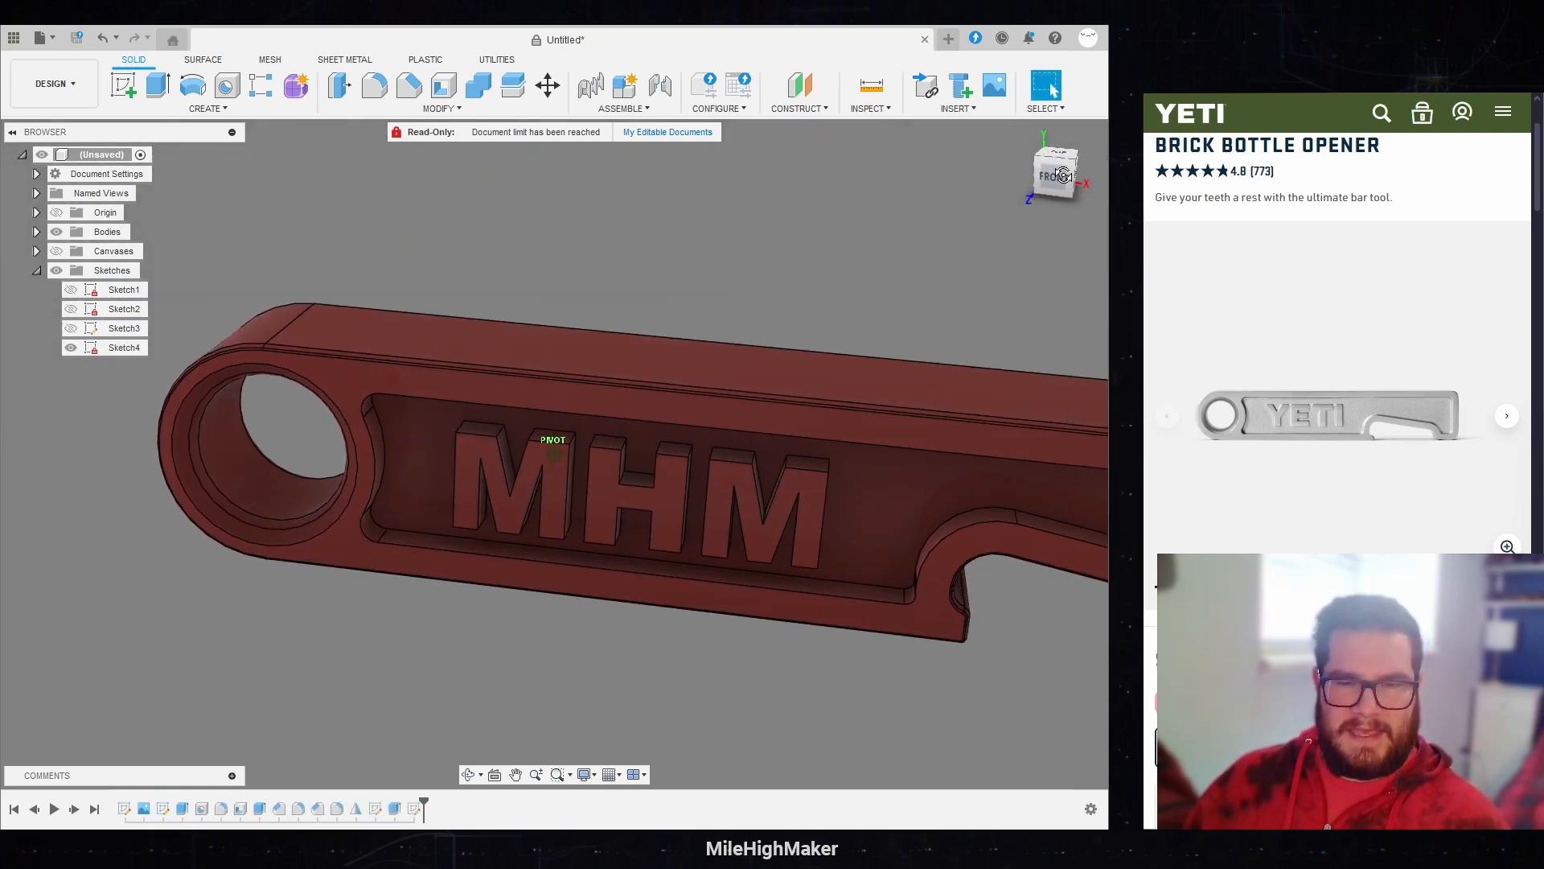
# Step: Edit the ring hole again and try a diameter of OpenerHeight - Edge * 3
pyautogui.doubleClick(202, 808)
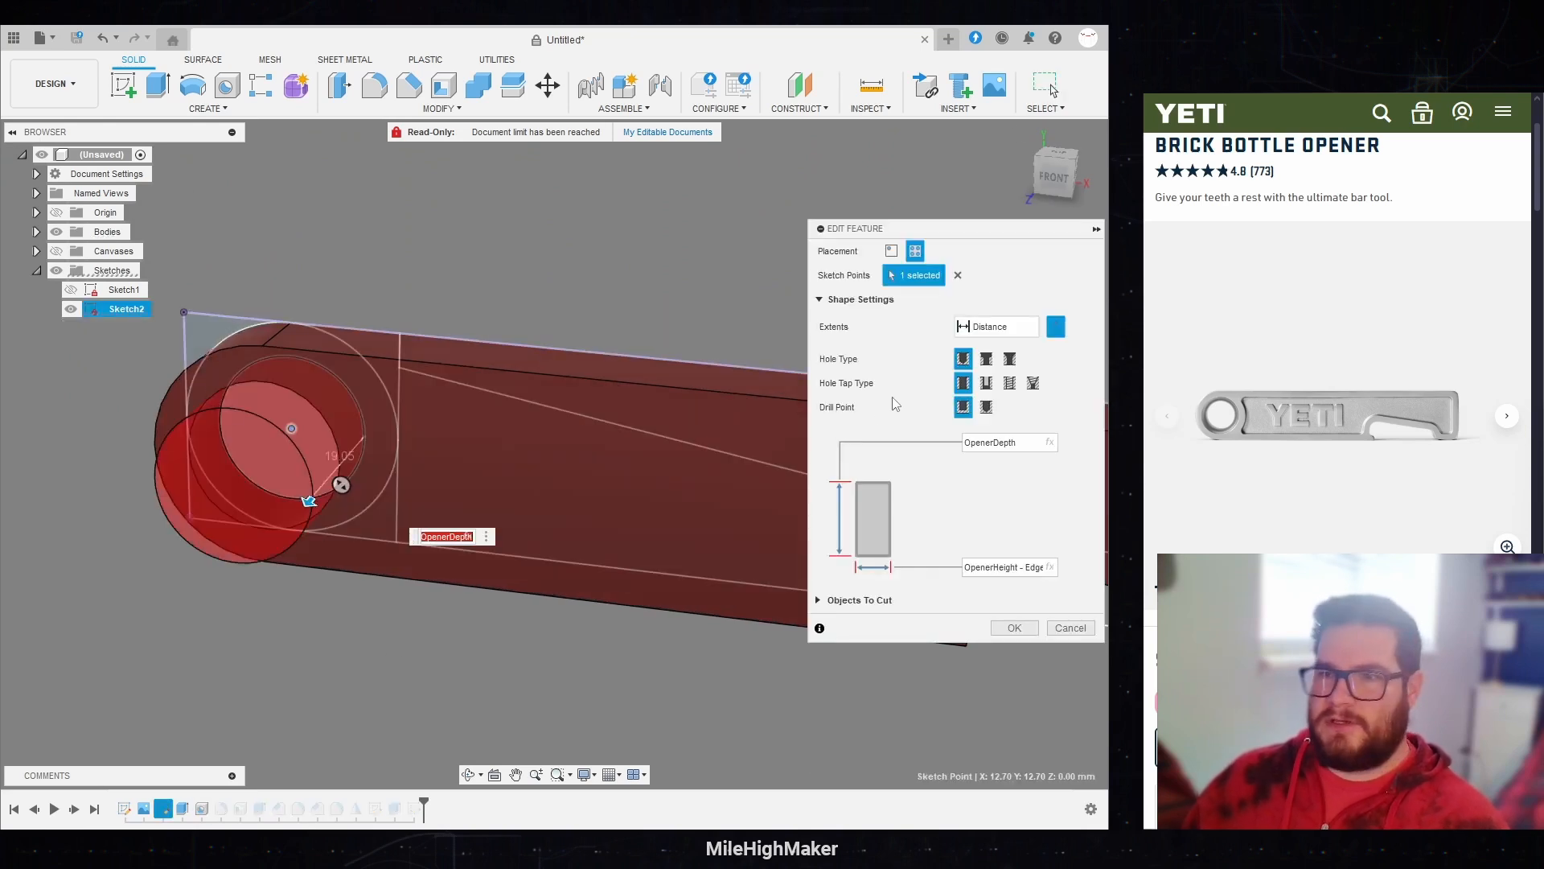
pyautogui.click(1026, 567)
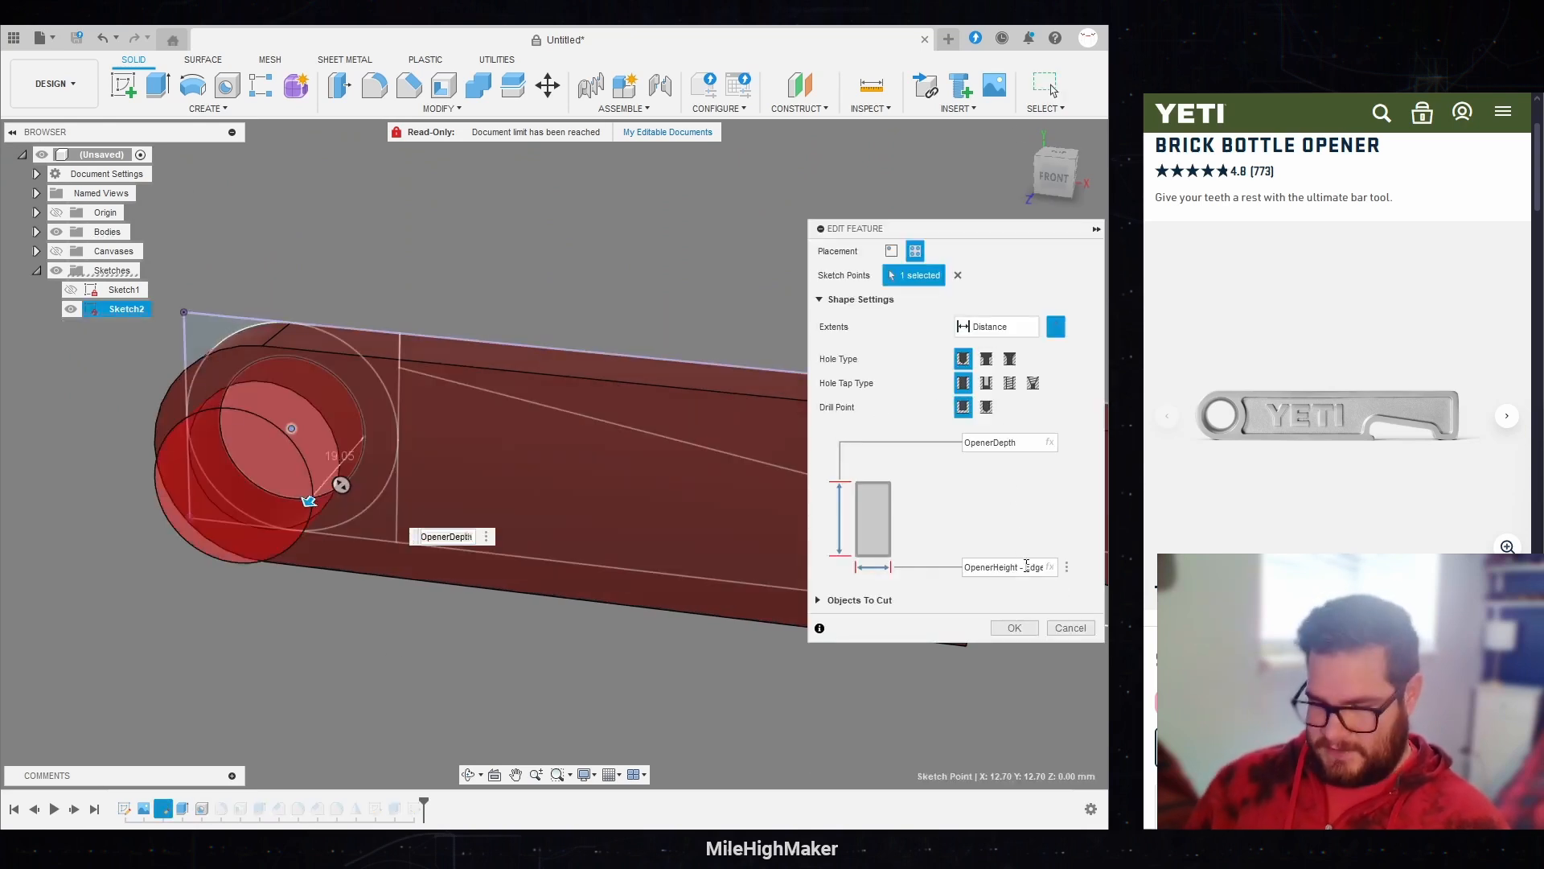
pyautogui.write('* 2')
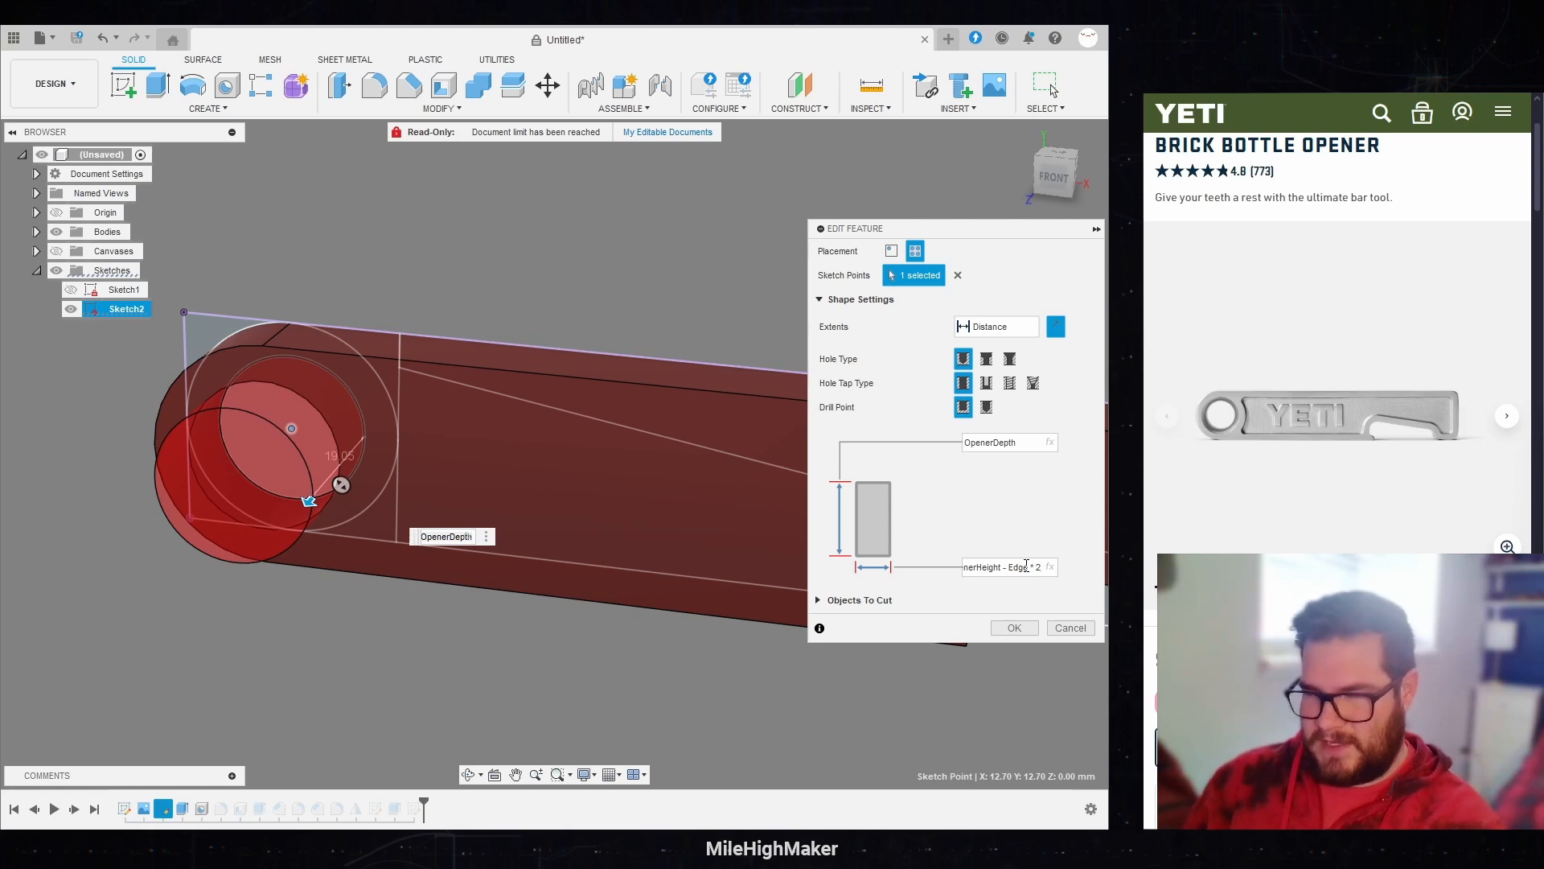
pyautogui.press('BackSpace')
pyautogui.press('BackSpace')
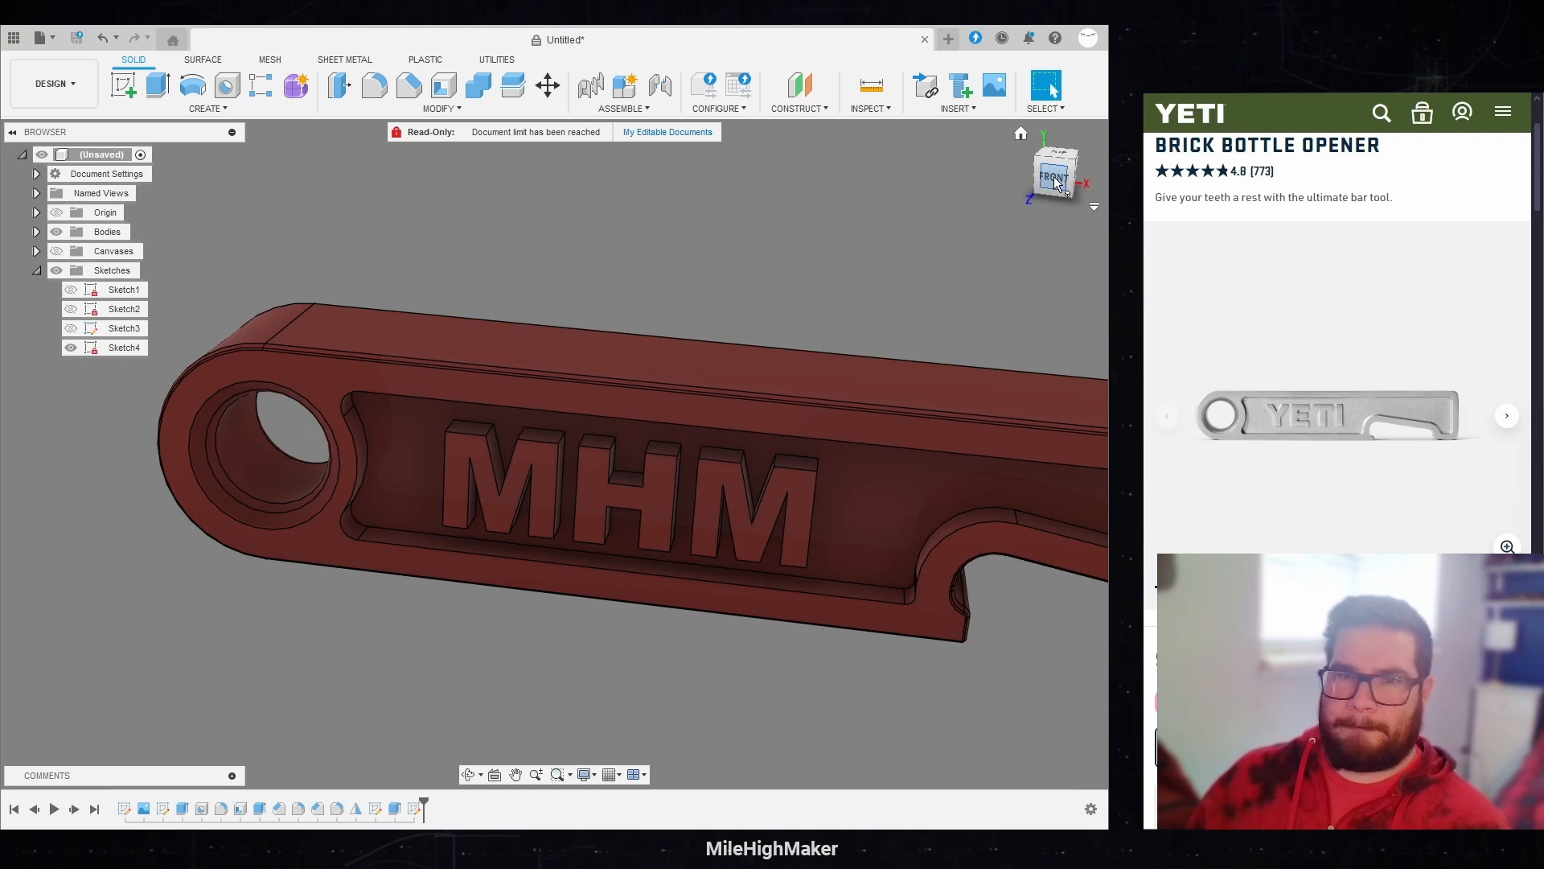
# Step: Reopen the ring hole feature and set its diameter back to OpenerHeight - Edge * 2
pyautogui.click(1055, 178)
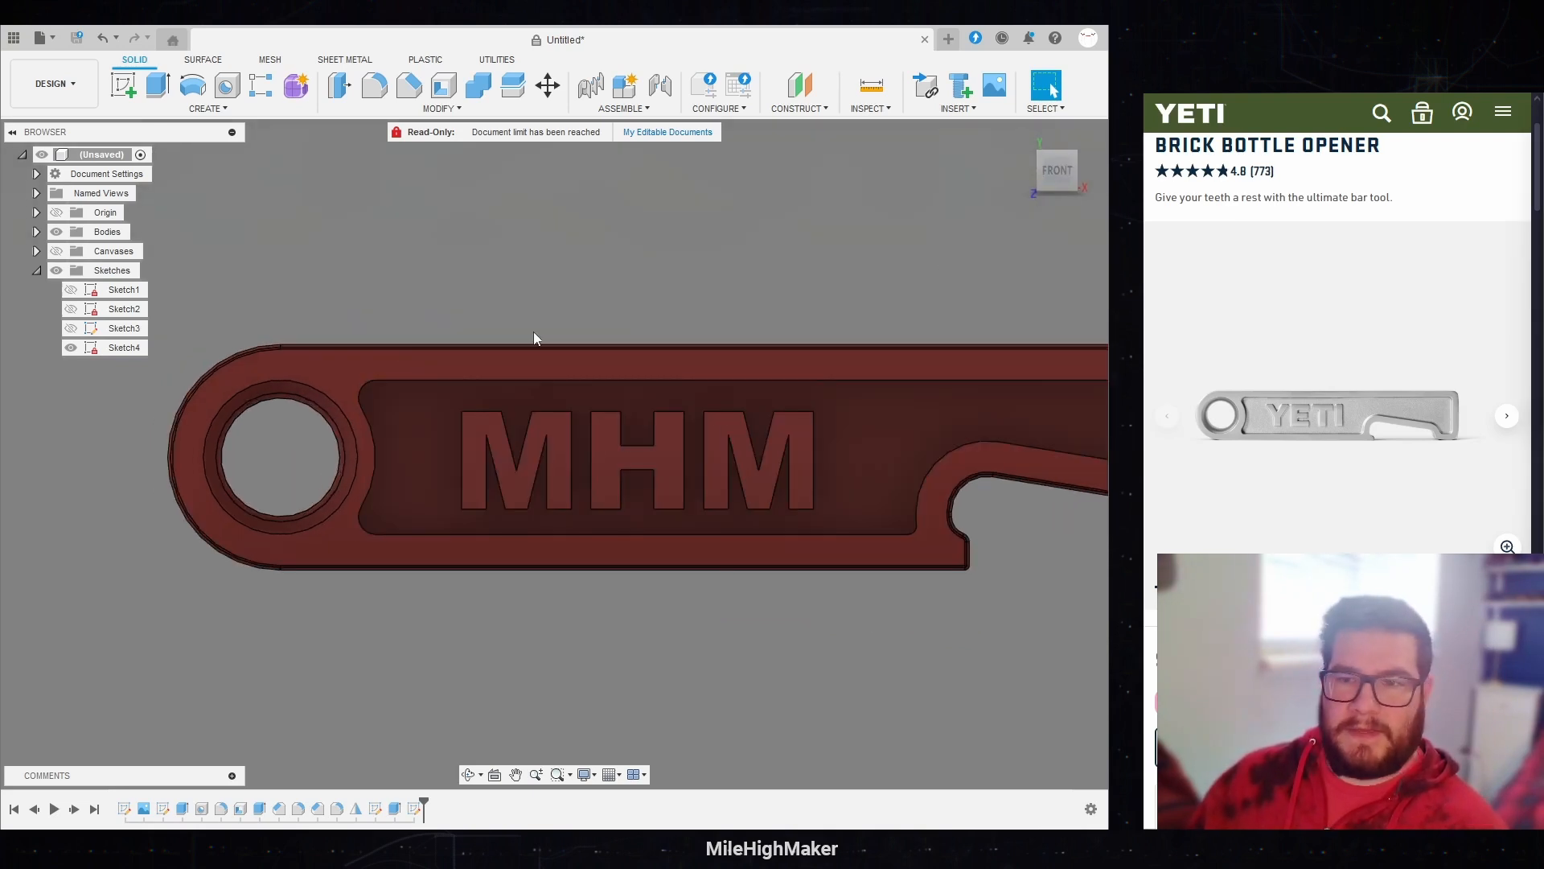
pyautogui.doubleClick(202, 807)
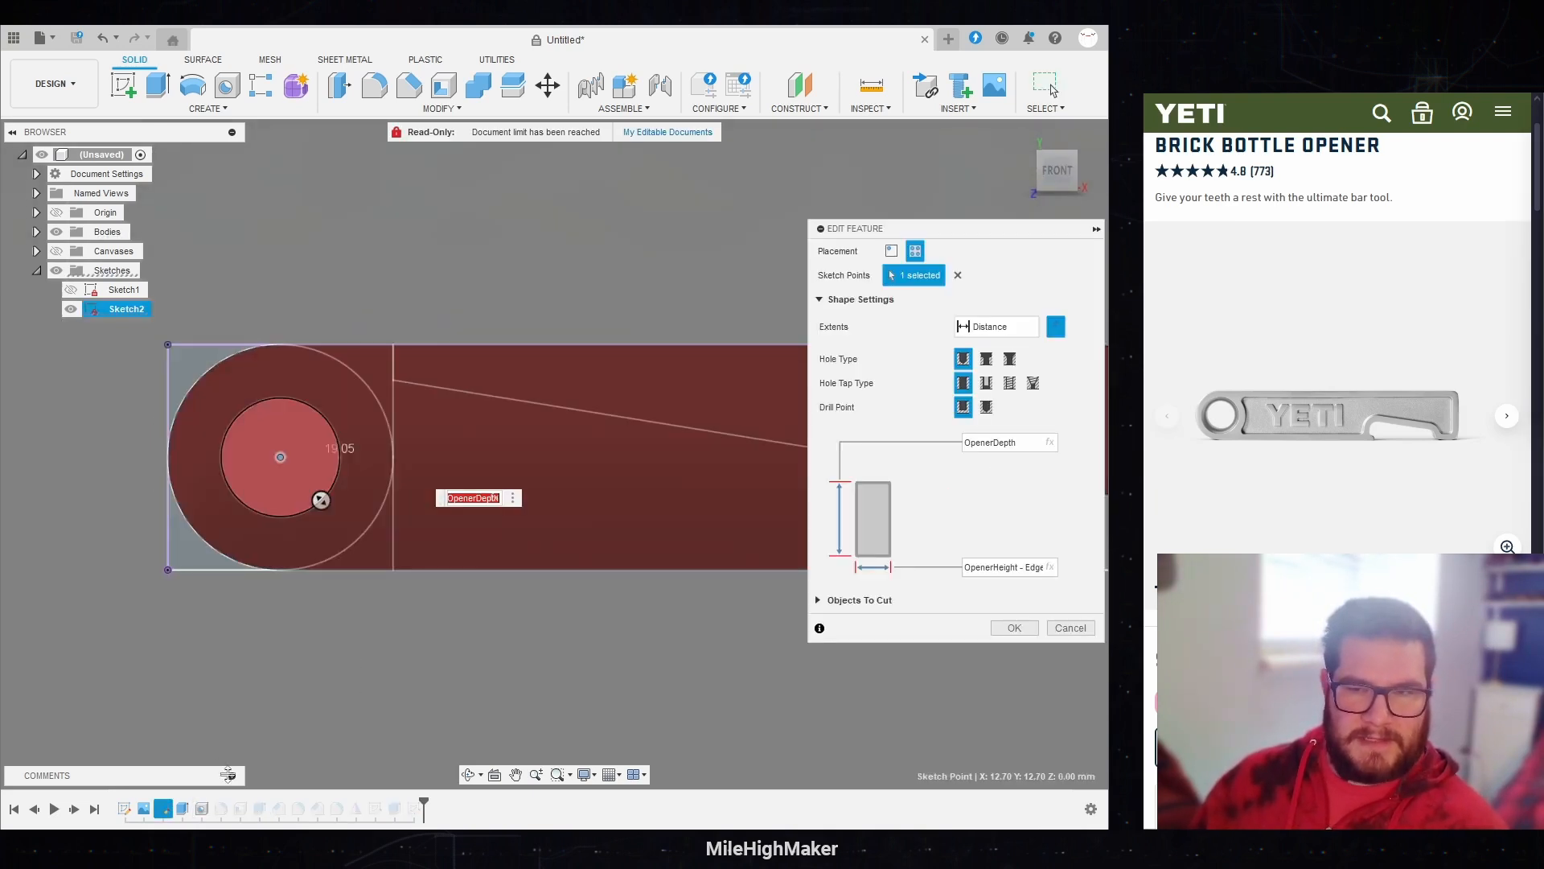
pyautogui.click(1030, 567)
pyautogui.write('* 3')
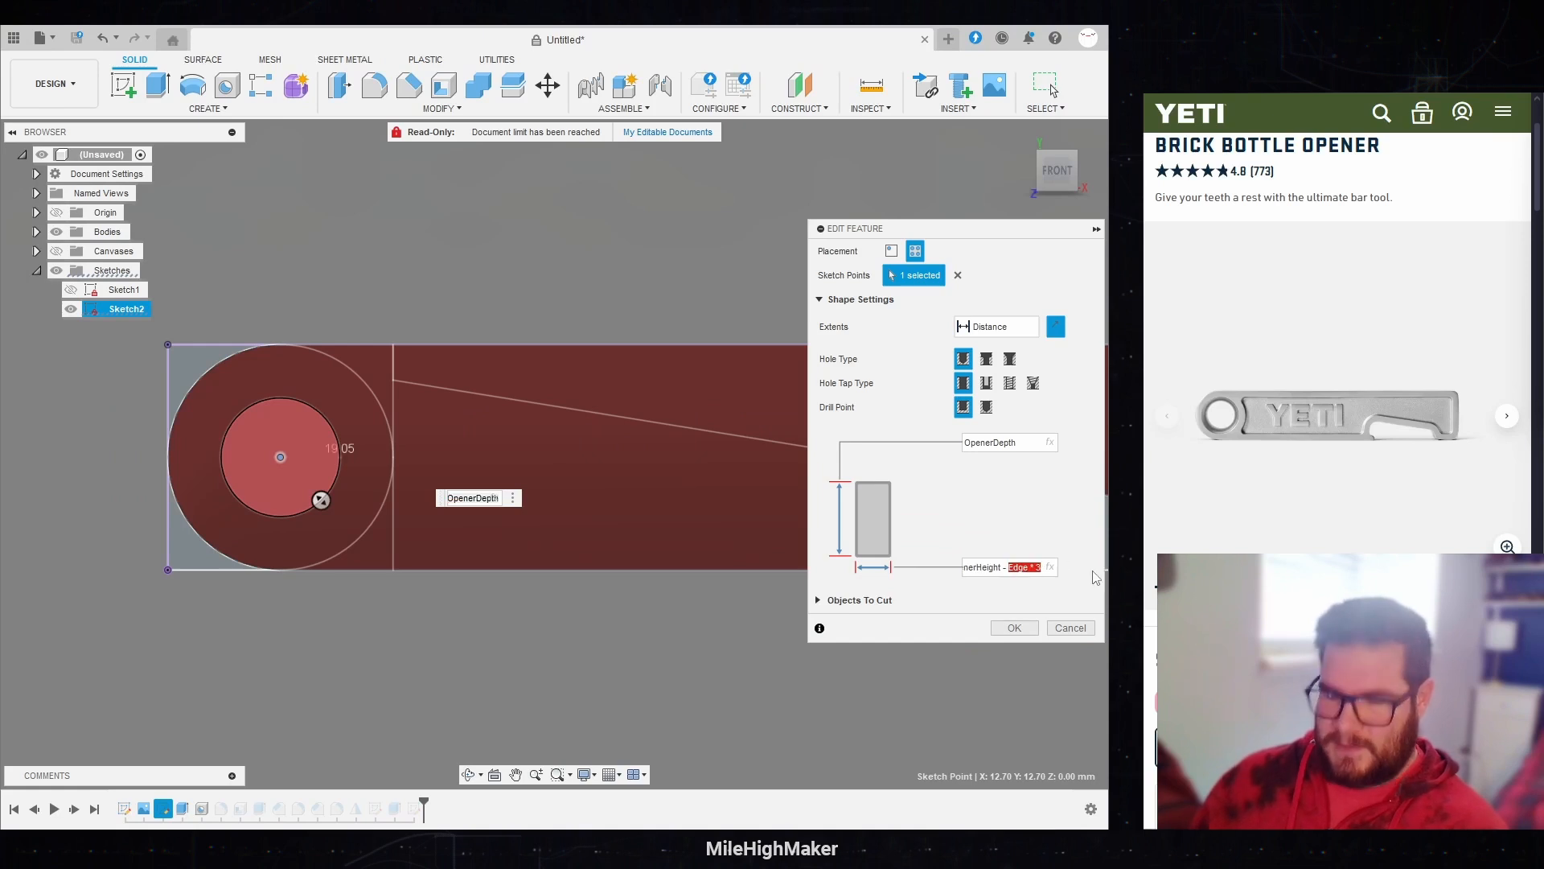
pyautogui.press('Right')
pyautogui.press('BackSpace')
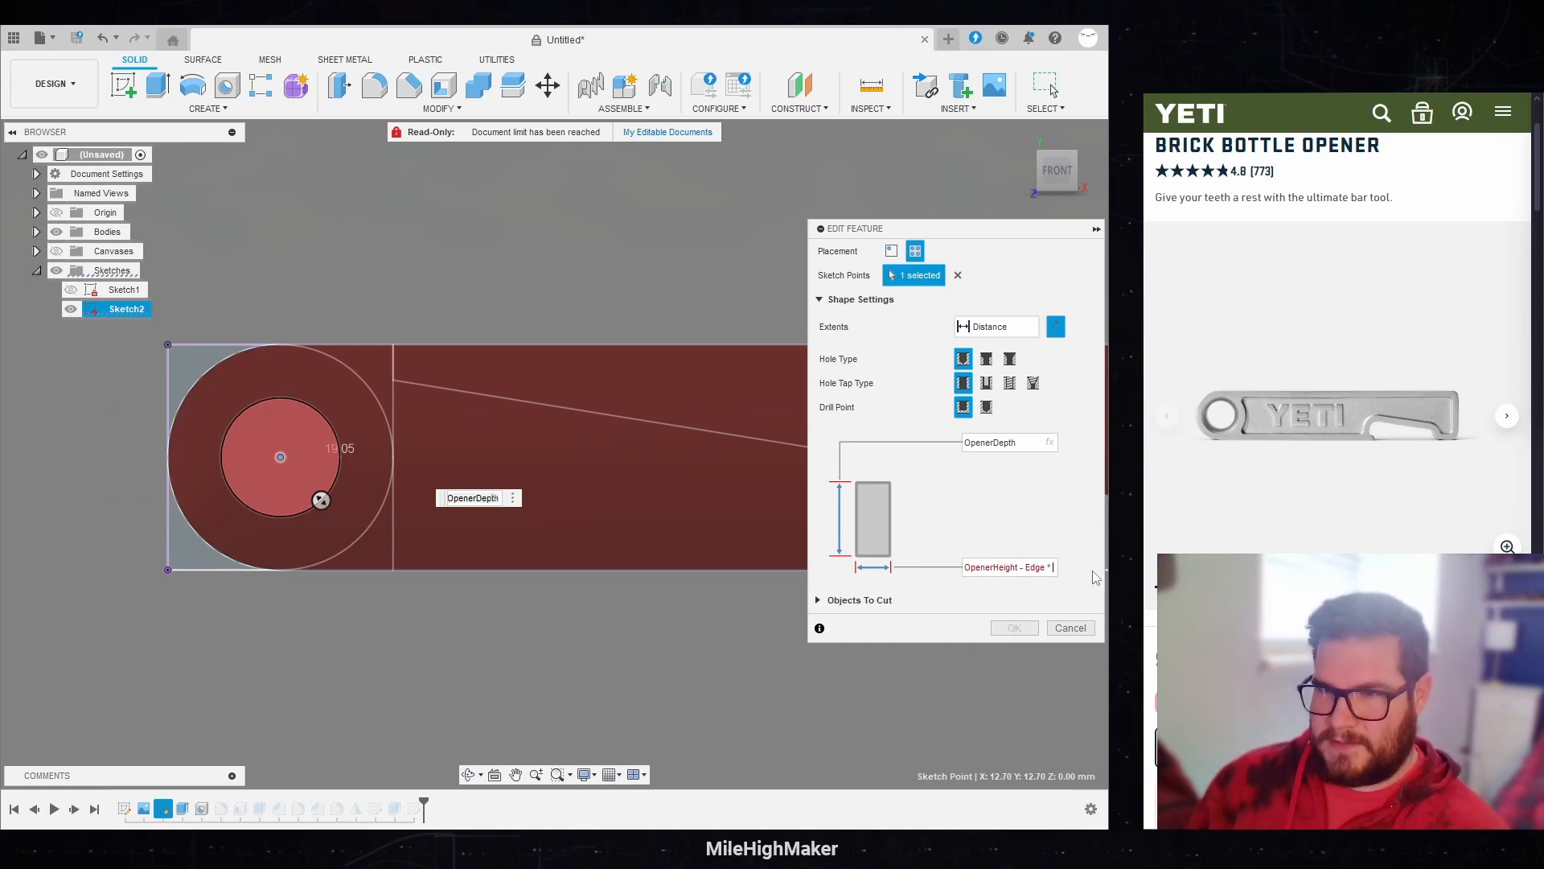
pyautogui.write('2')
pyautogui.press('Return')
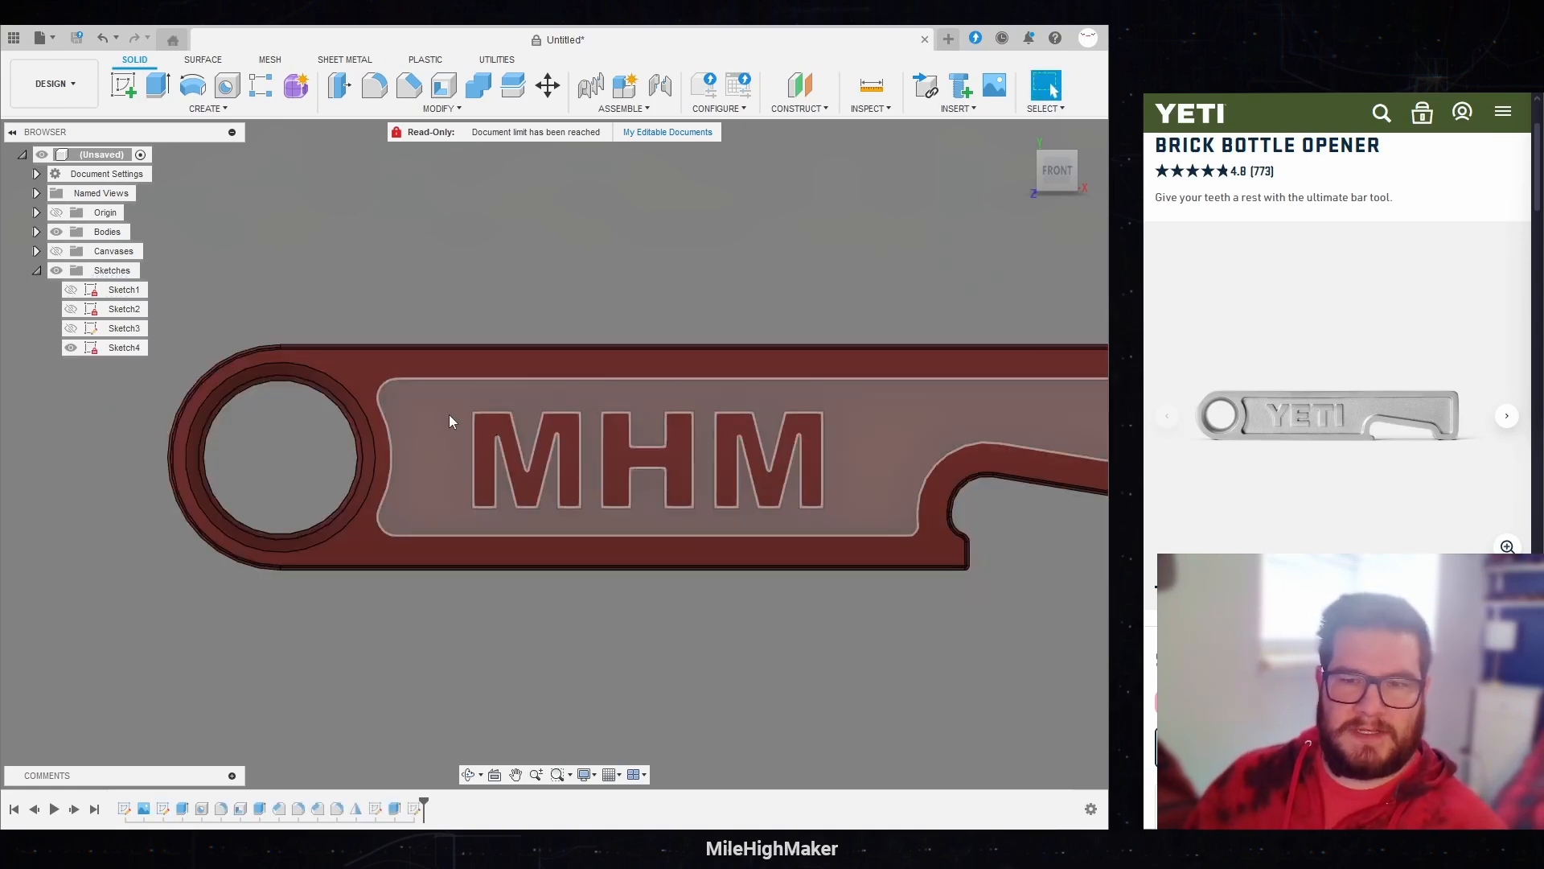
# Step: Roll the timeline back to just after the recess is formed and offset the ring hole's inner face inward using the Edge parameter
pyautogui.moveTo(424, 804); pyautogui.dragTo(250, 800)
pyautogui.keyDown('shift'); pyautogui.moveTo(770, 394); pyautogui.dragTo(639, 210, button='middle'); pyautogui.keyUp('shift')
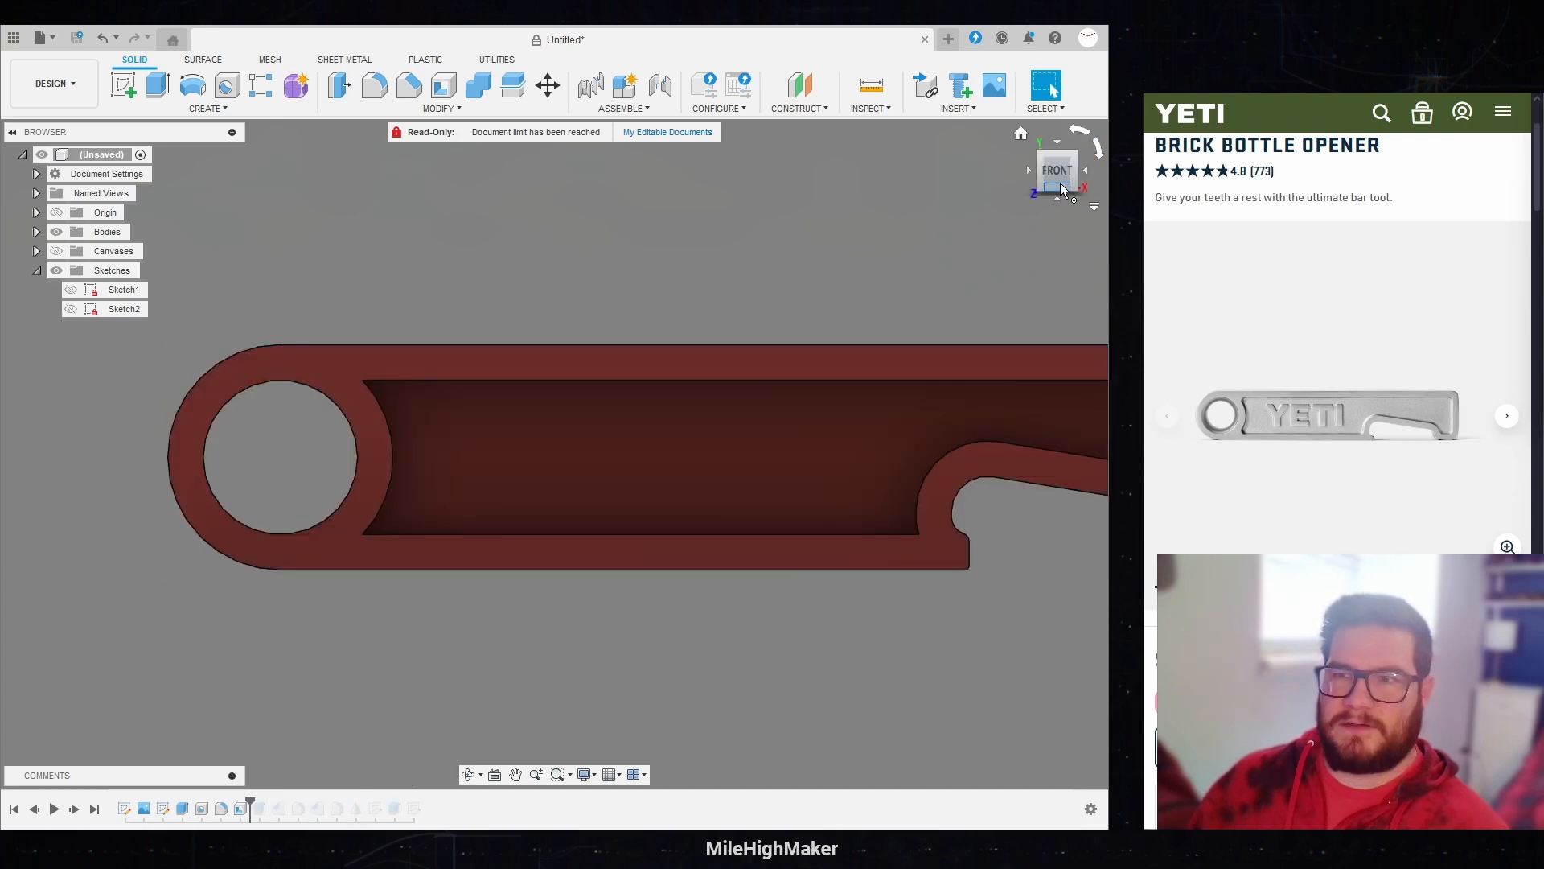
pyautogui.click(337, 87)
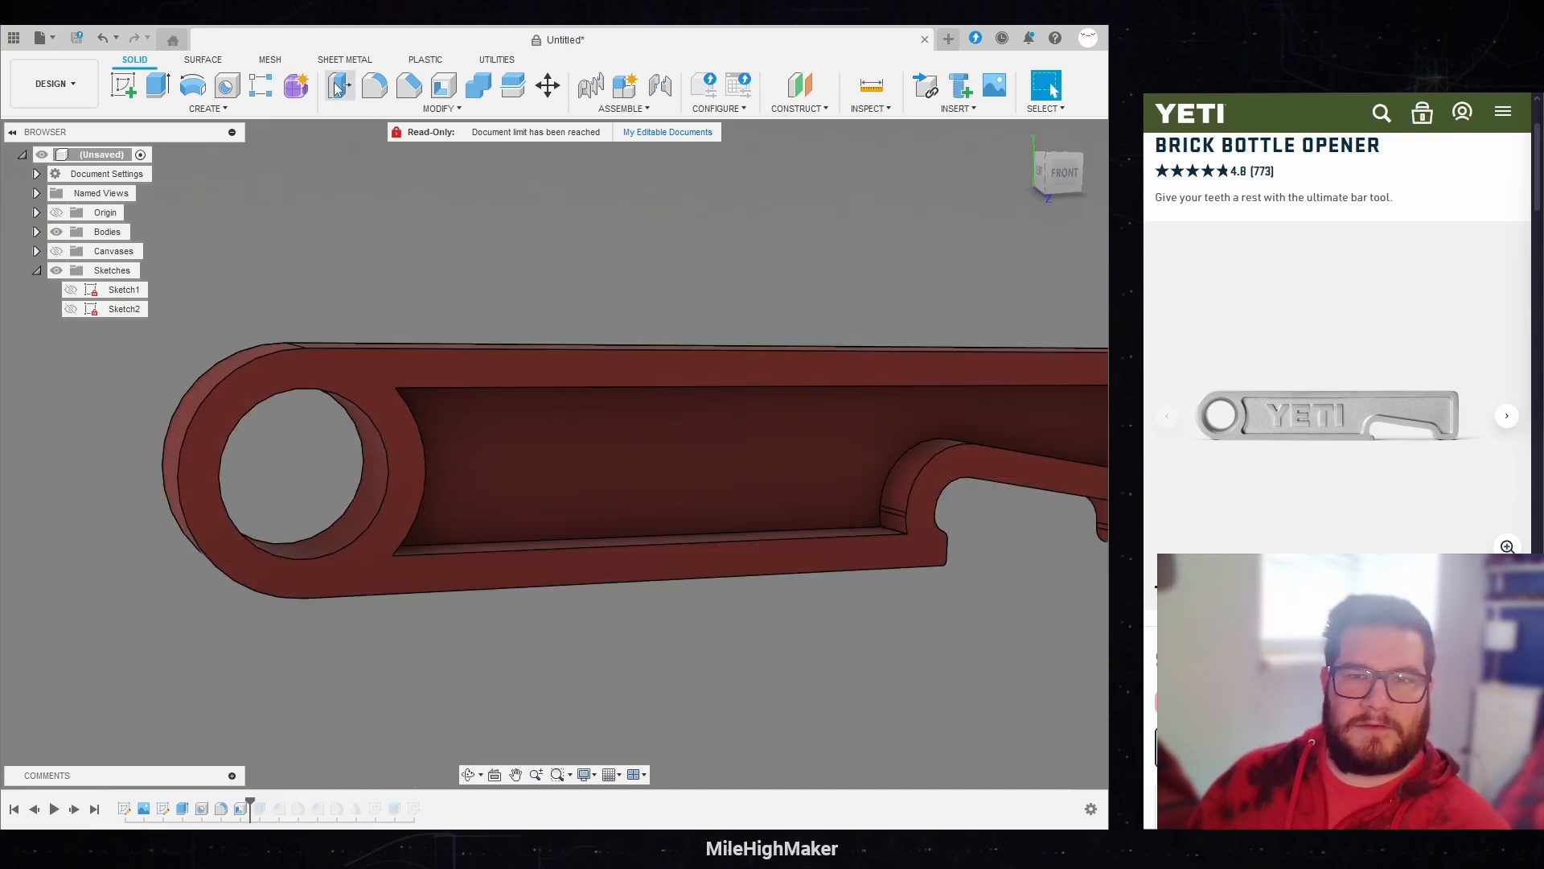
pyautogui.click(374, 480)
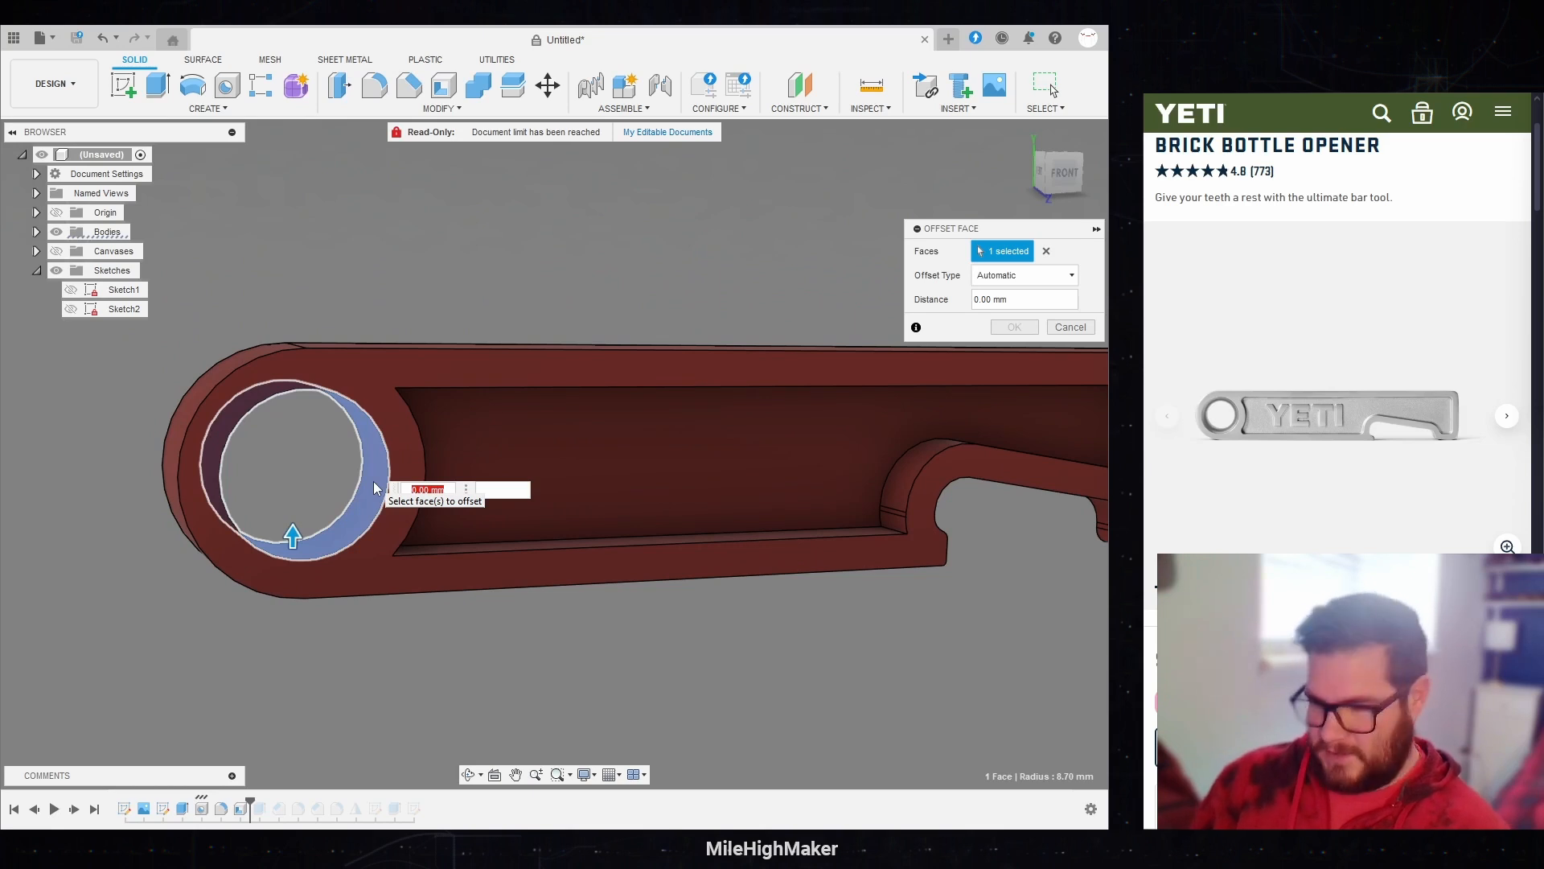
pyautogui.write('e')
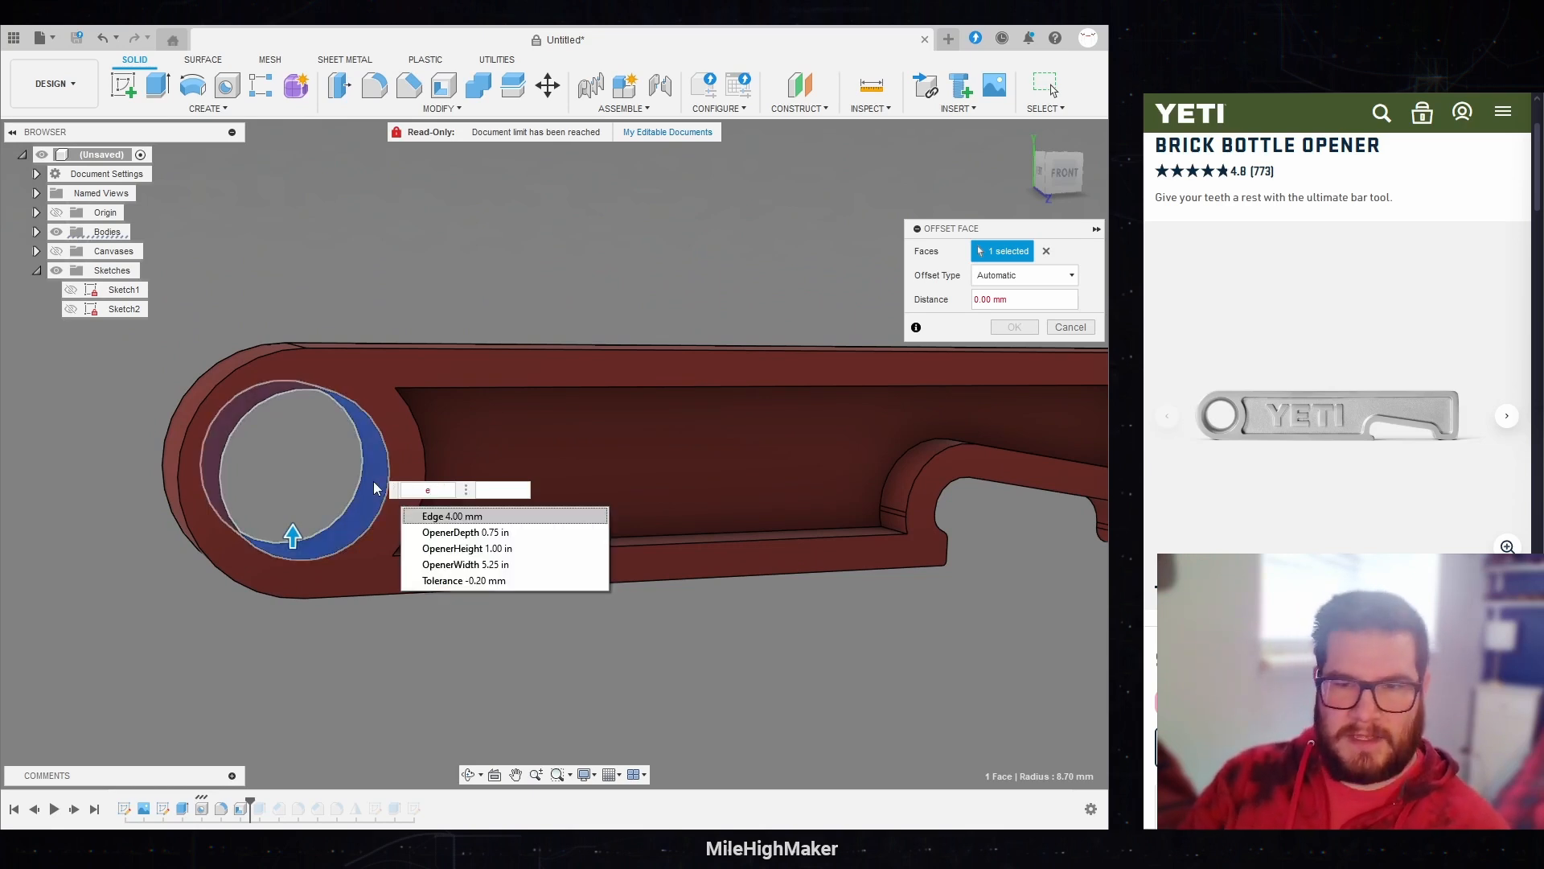
pyautogui.press('Return')
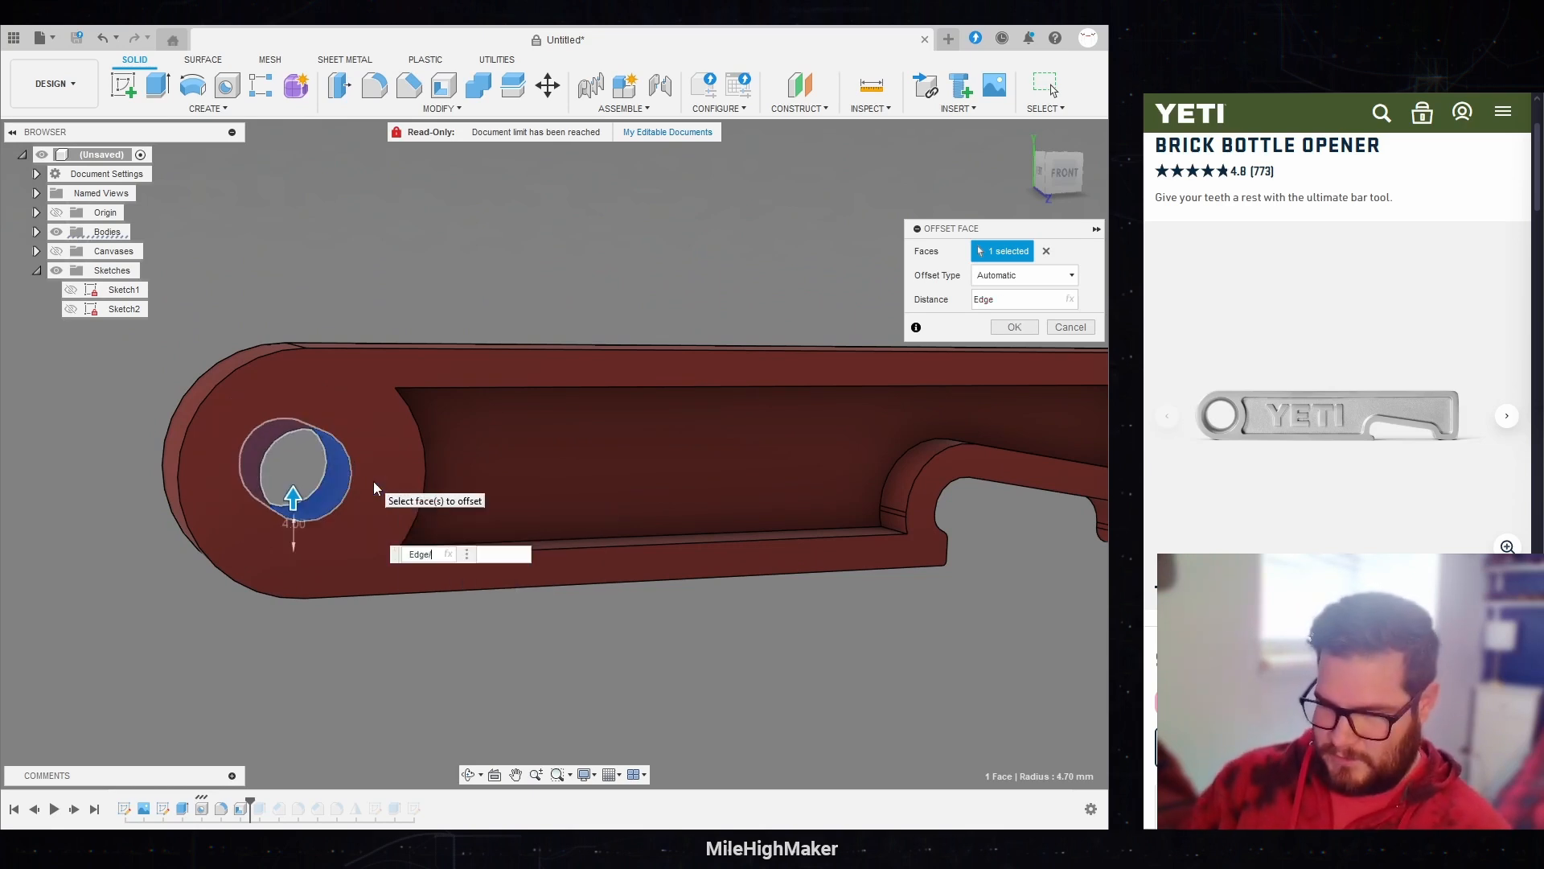
pyautogui.press('Return')
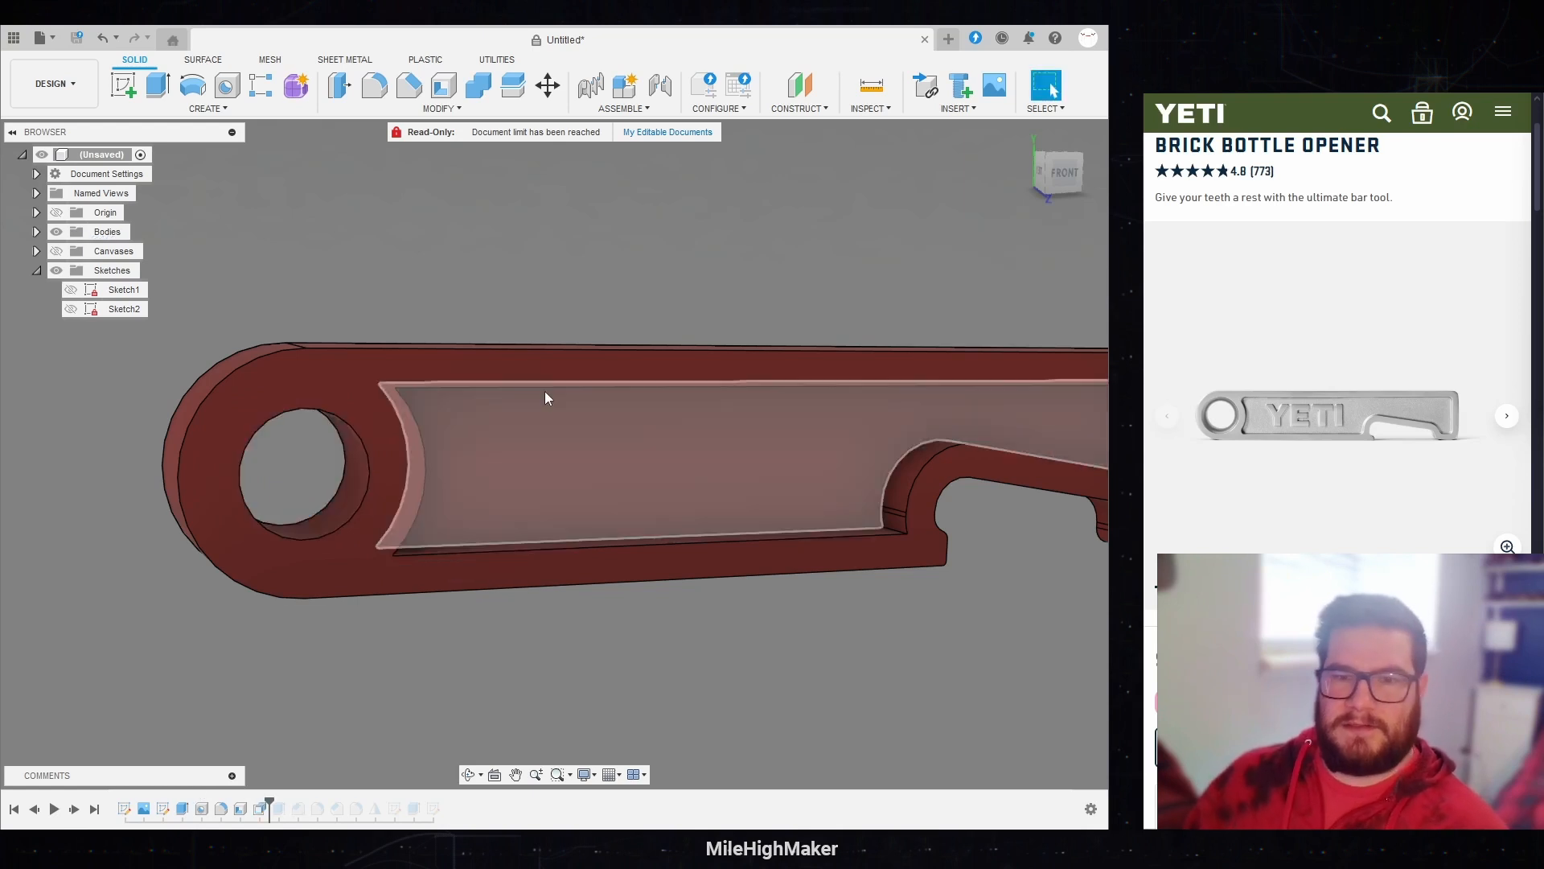
# Step: Roll the timeline forward to its end so all features are rebuilt with the narrowed ring hole
pyautogui.moveTo(1070, 171); pyautogui.dragTo(1028, 178)
pyautogui.moveTo(270, 802); pyautogui.dragTo(584, 795)
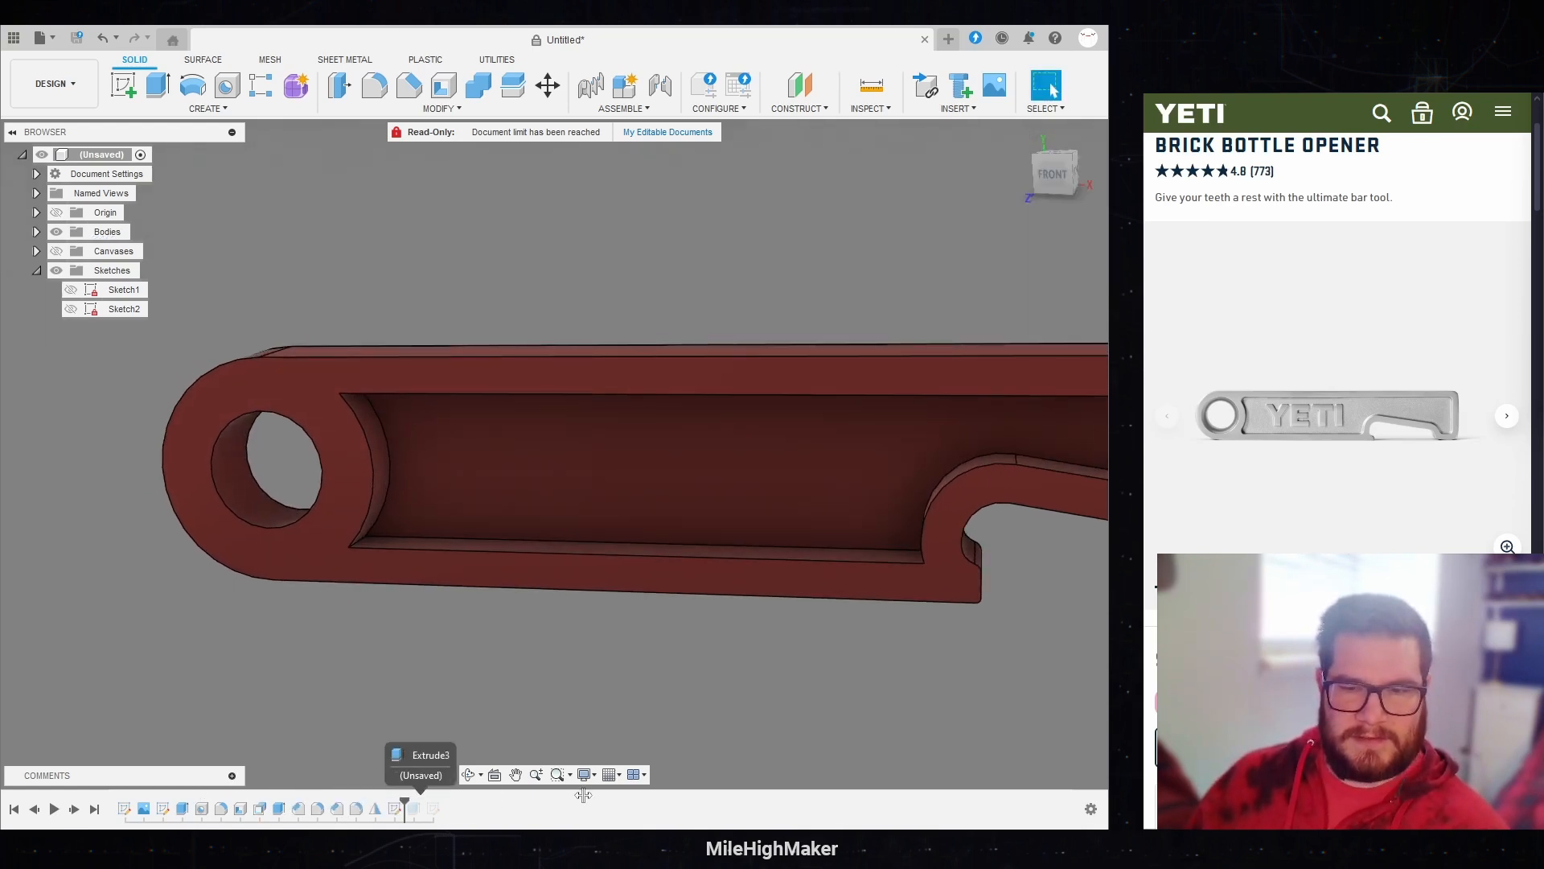
pyautogui.moveTo(465, 808); pyautogui.dragTo(479, 807)
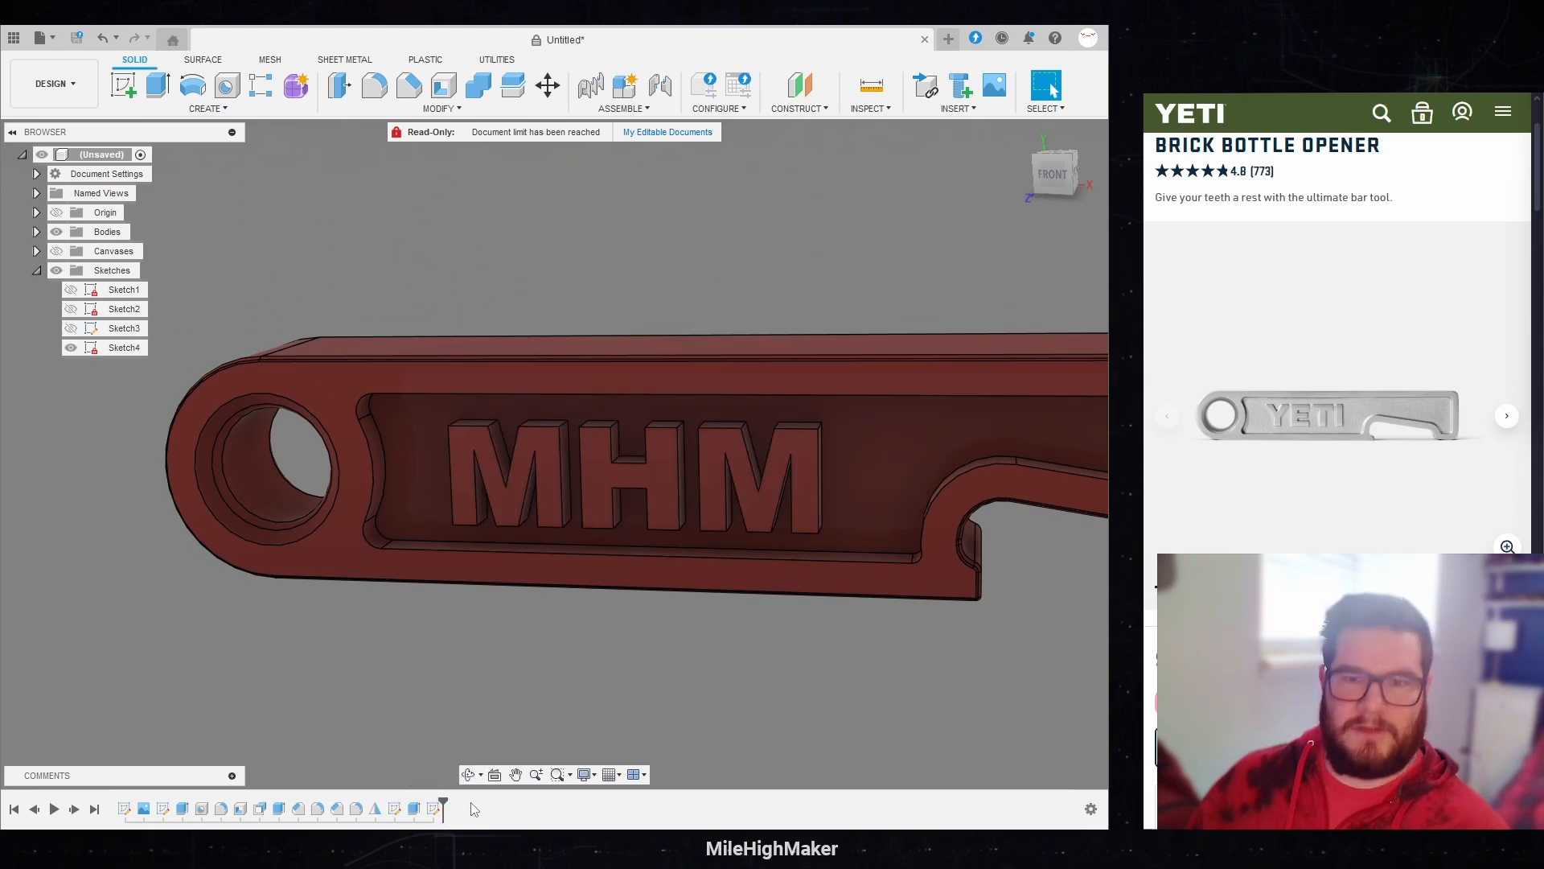
# Step: Examine the opener from the front and at an angle, checking the ring hole, recess and raised MHM lettering
pyautogui.click(1050, 174)
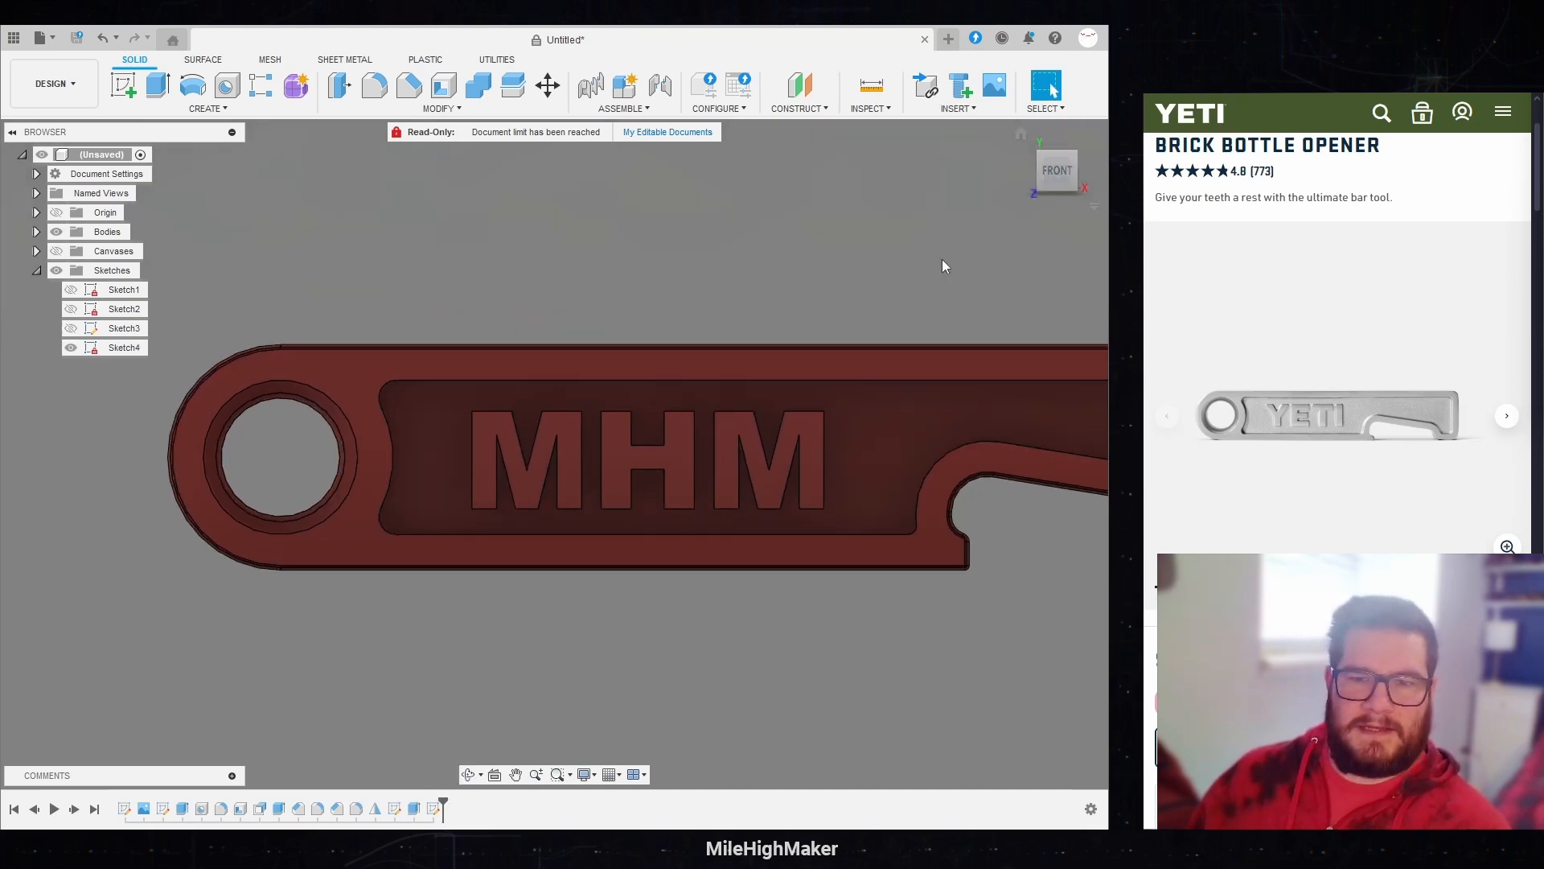
pyautogui.scroll(-3, 82, 533)
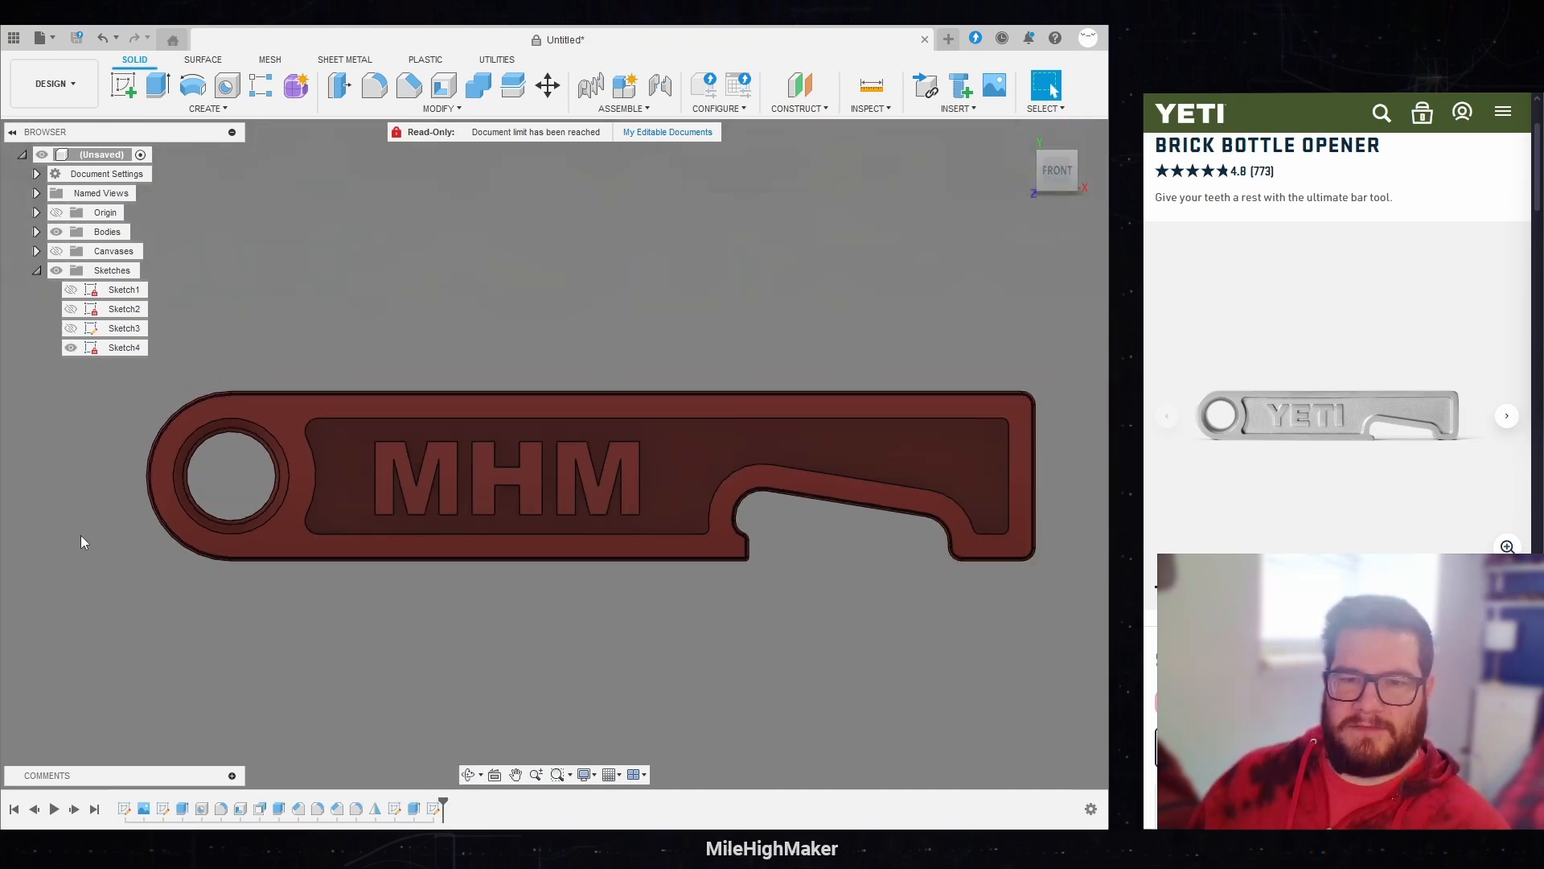
pyautogui.keyDown('shift'); pyautogui.moveTo(743, 304); pyautogui.dragTo(161, 463, button='middle'); pyautogui.keyUp('shift')
pyautogui.scroll(2, 149, 456)
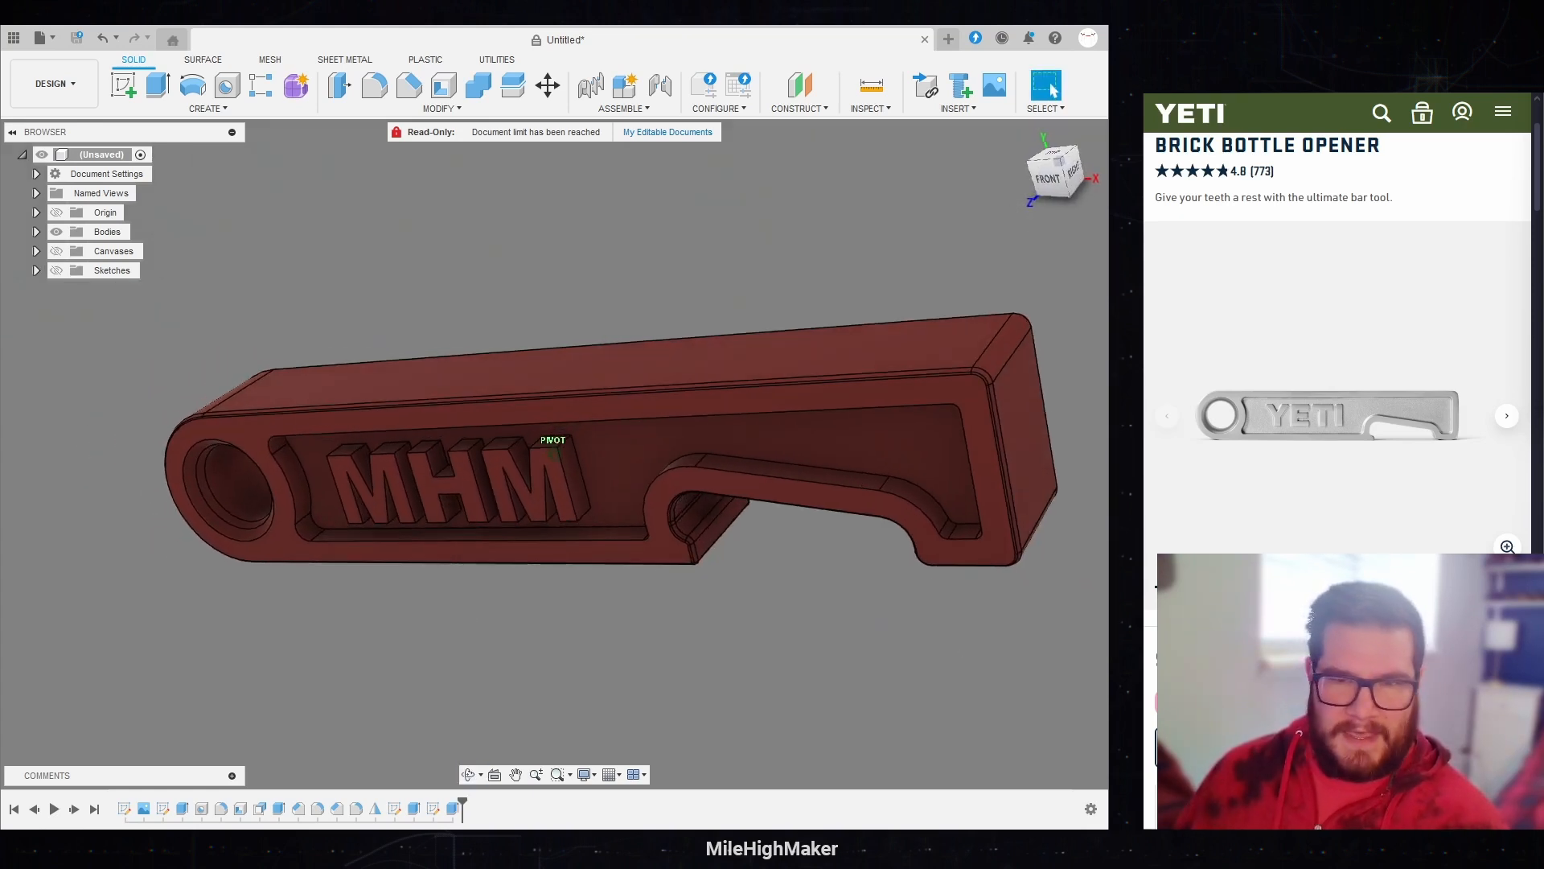
pyautogui.keyDown('shift'); pyautogui.moveTo(553, 440); pyautogui.dragTo(977, 230, button='middle'); pyautogui.keyUp('shift')
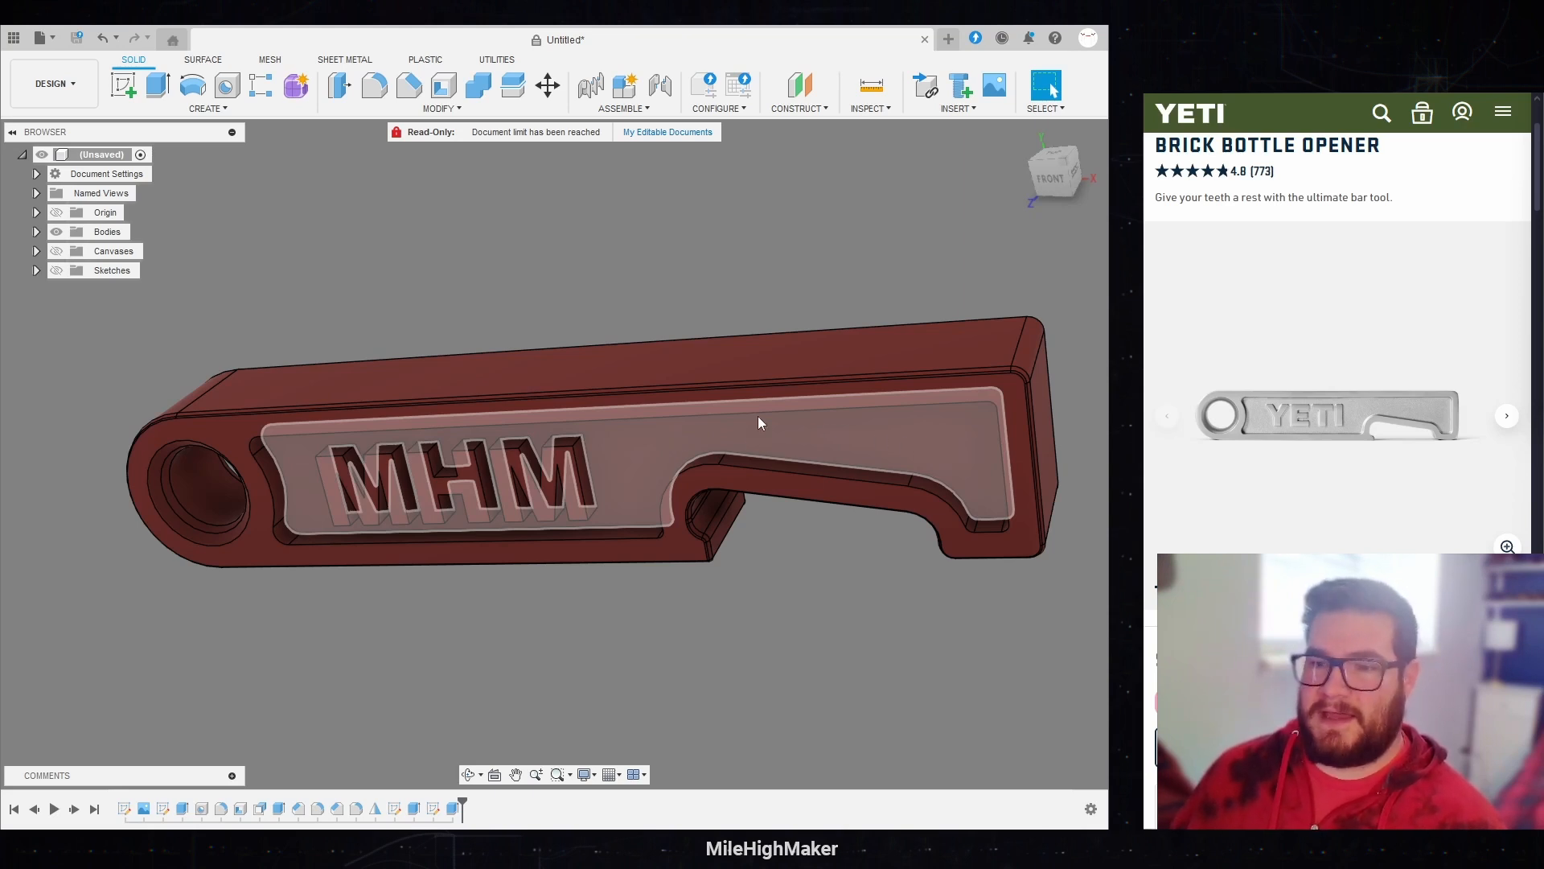
pyautogui.scroll(2, 595, 447)
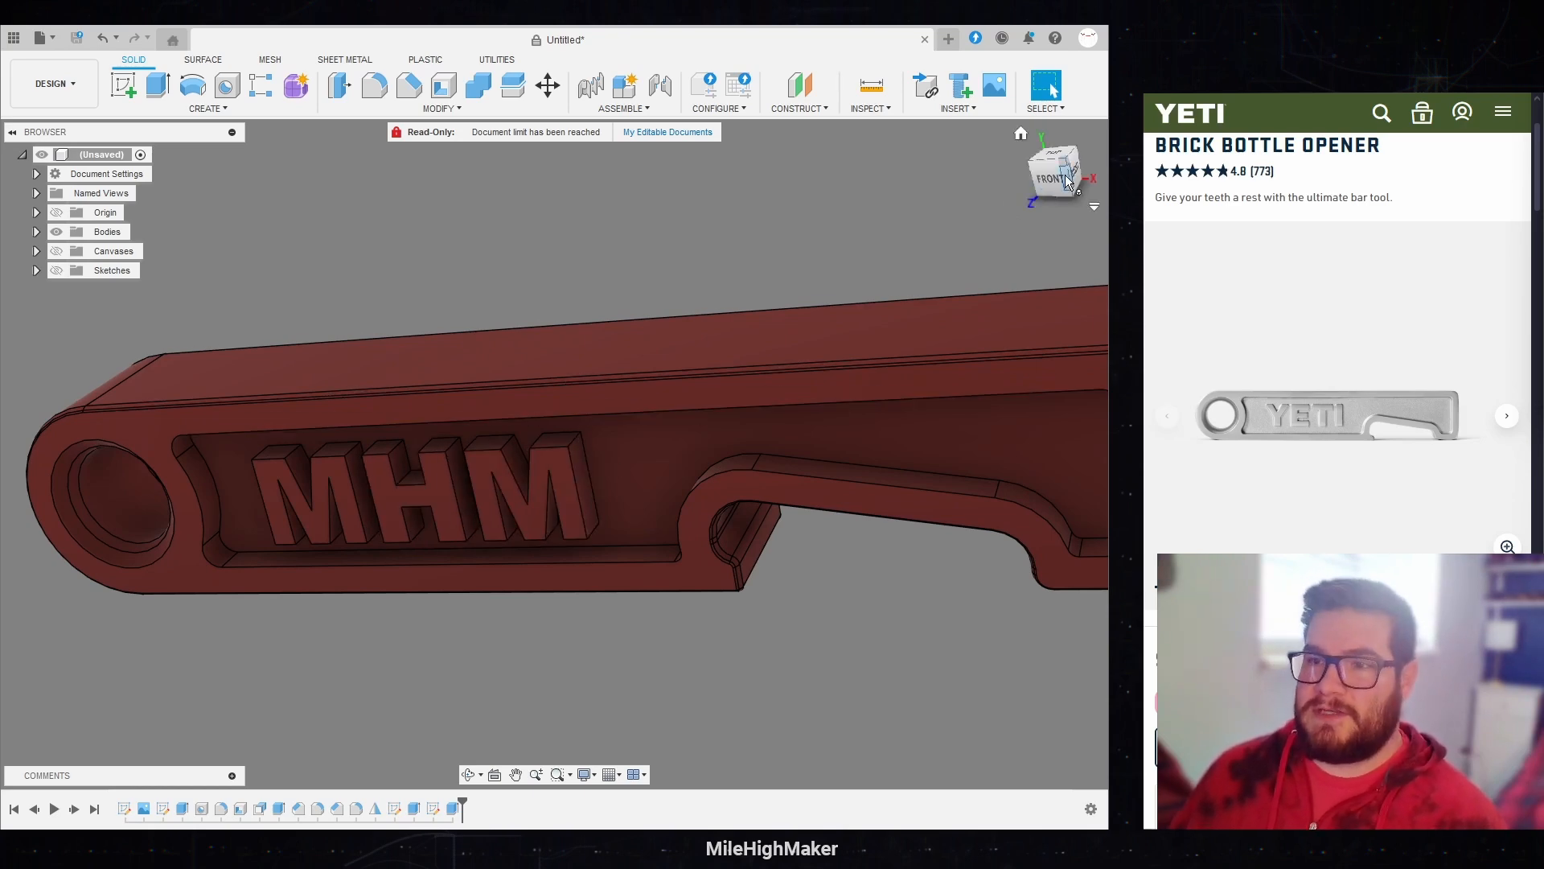
pyautogui.moveTo(553, 450)
pyautogui.keyDown('shift'); pyautogui.mouseDown(button='middle')
pyautogui.moveTo(635, 361)
pyautogui.moveTo(246, 404)
pyautogui.mouseUp(button='middle'); pyautogui.keyUp('shift')
pyautogui.keyDown('shift'); pyautogui.moveTo(515, 402); pyautogui.dragTo(342, 522, button='middle'); pyautogui.keyUp('shift')
pyautogui.scroll(3, 335, 530)
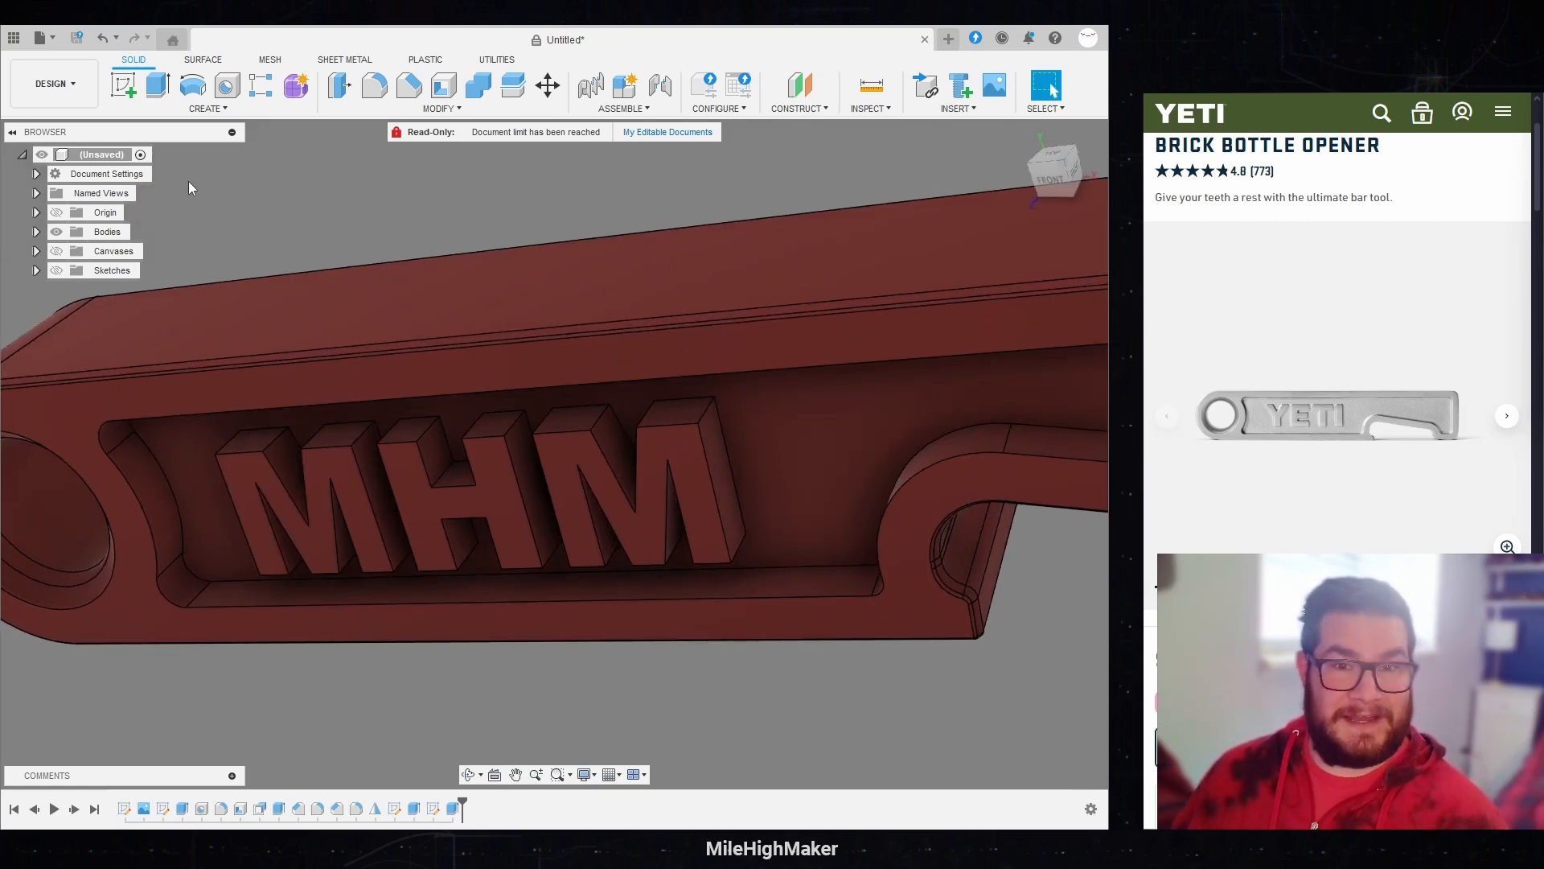
# Step: Start a fillet and select the upper corner edges of the first M and the H, including the H crossbar's upper inner corners
pyautogui.click(376, 85)
pyautogui.scroll(3, 238, 397)
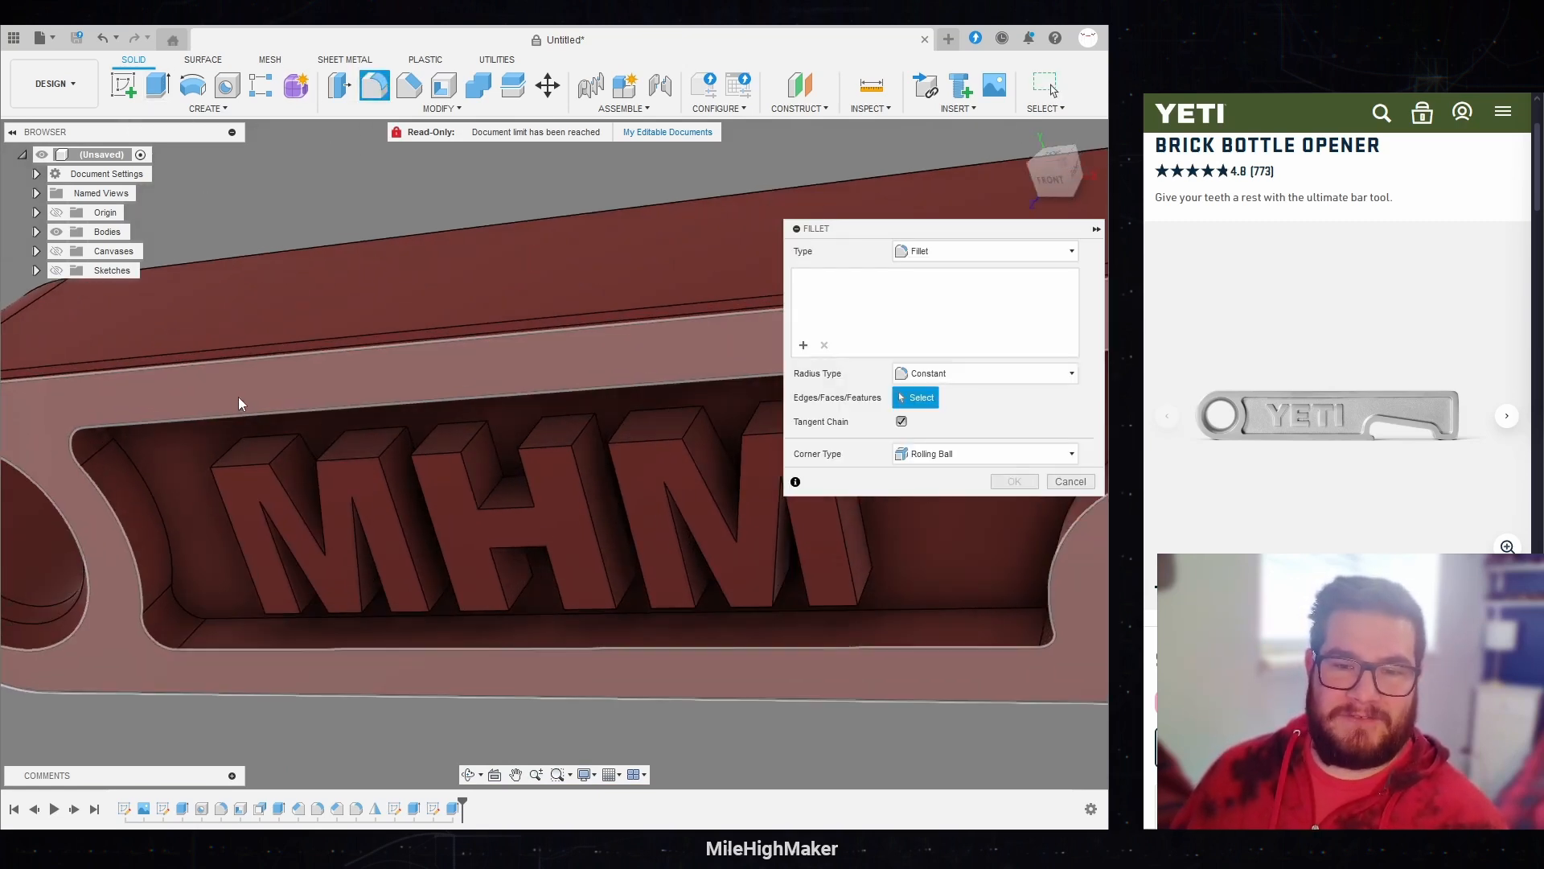
pyautogui.click(273, 451)
pyautogui.click(280, 453)
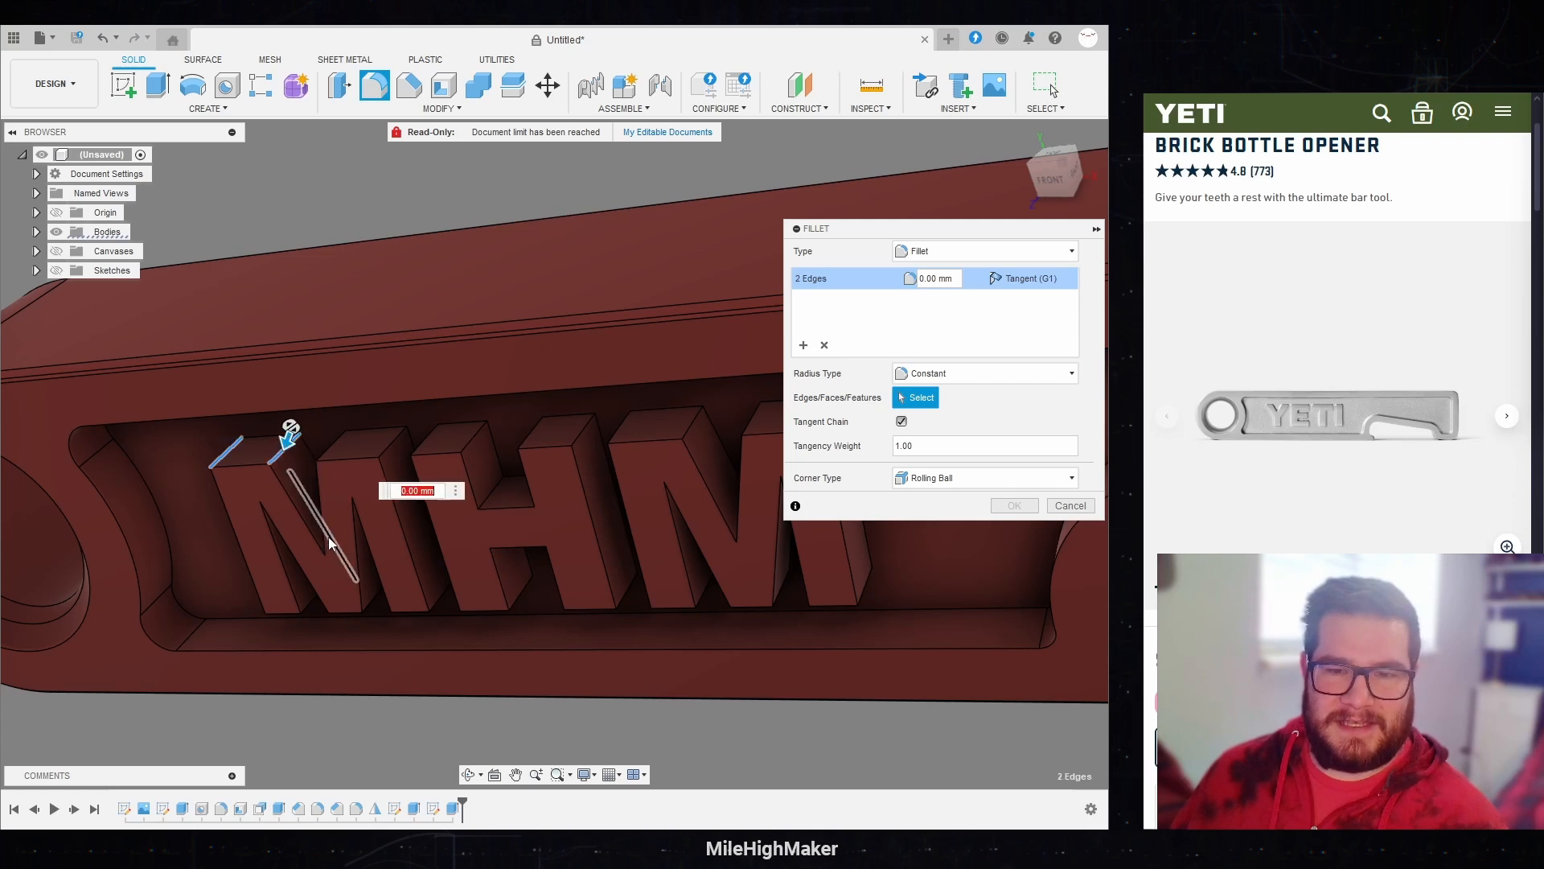
pyautogui.click(333, 447)
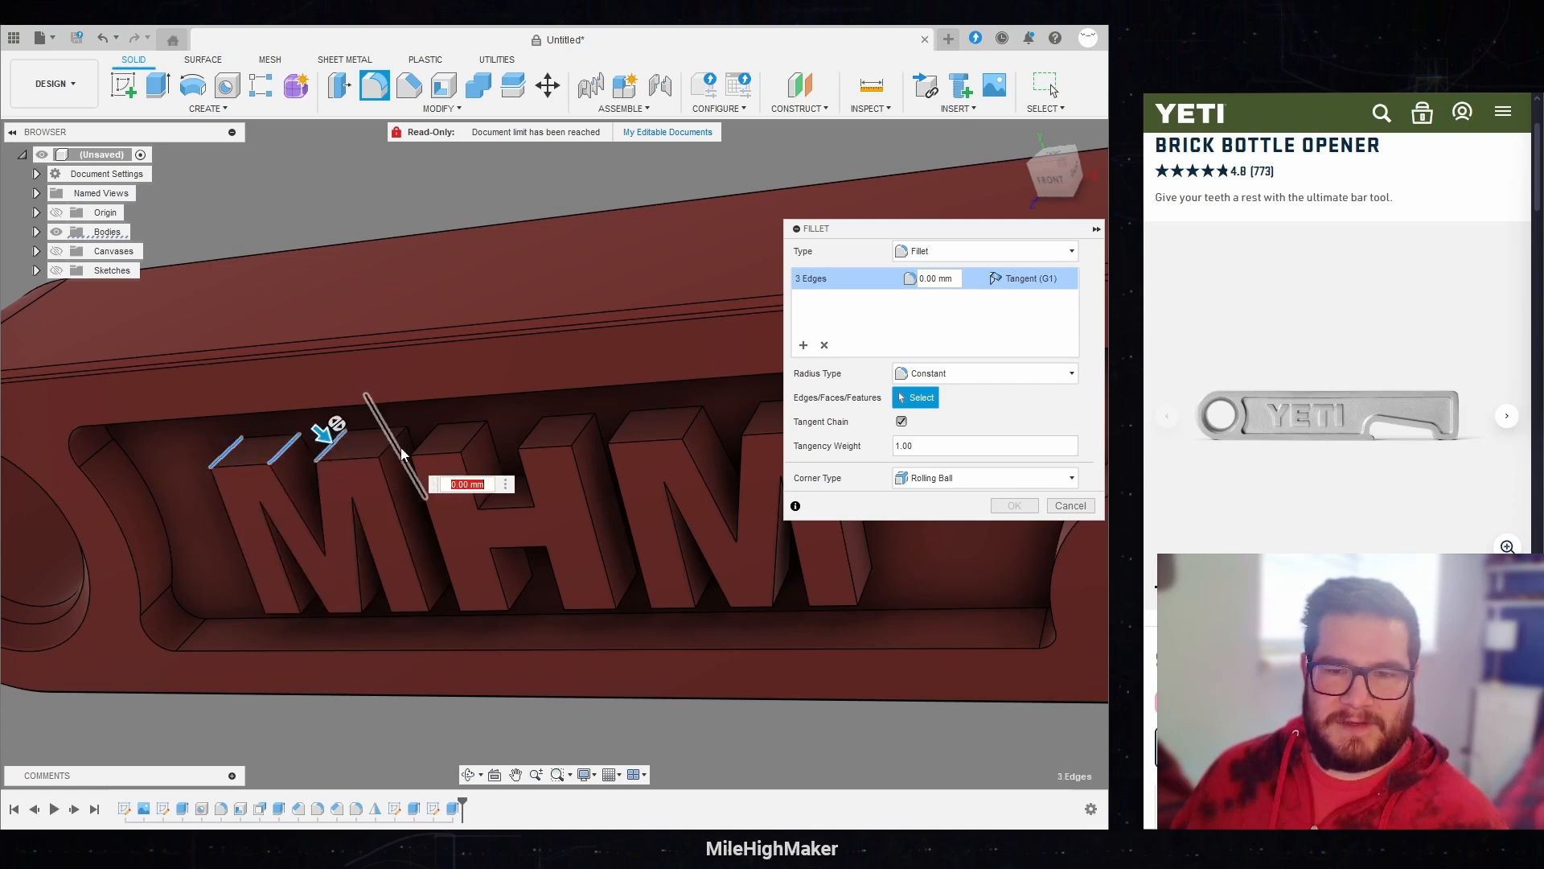
pyautogui.click(392, 445)
pyautogui.click(419, 448)
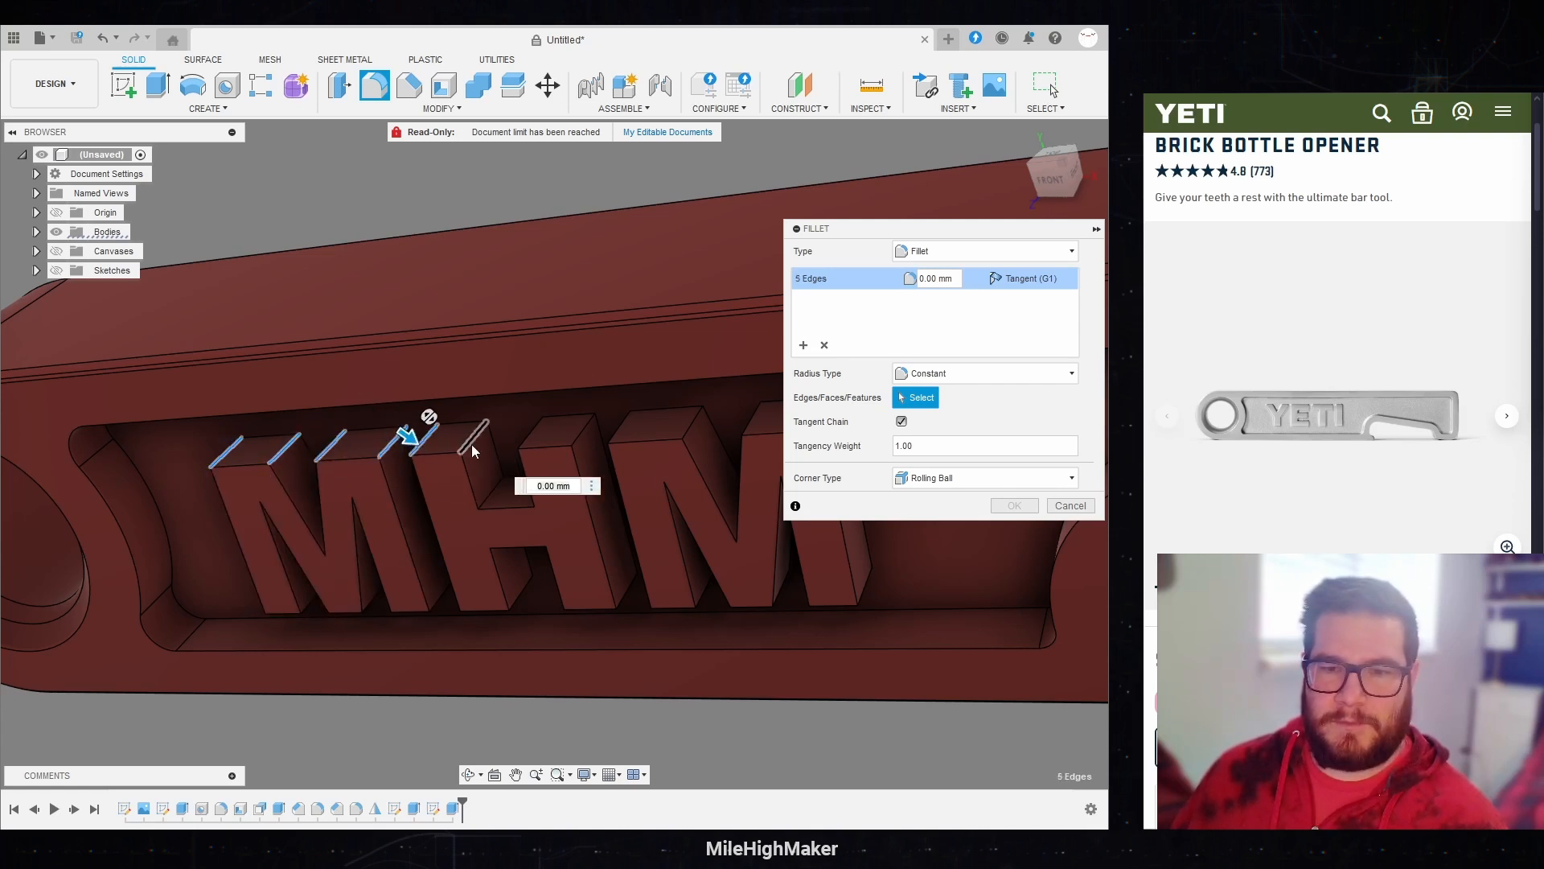
pyautogui.click(473, 440)
pyautogui.click(489, 495)
pyautogui.click(544, 490)
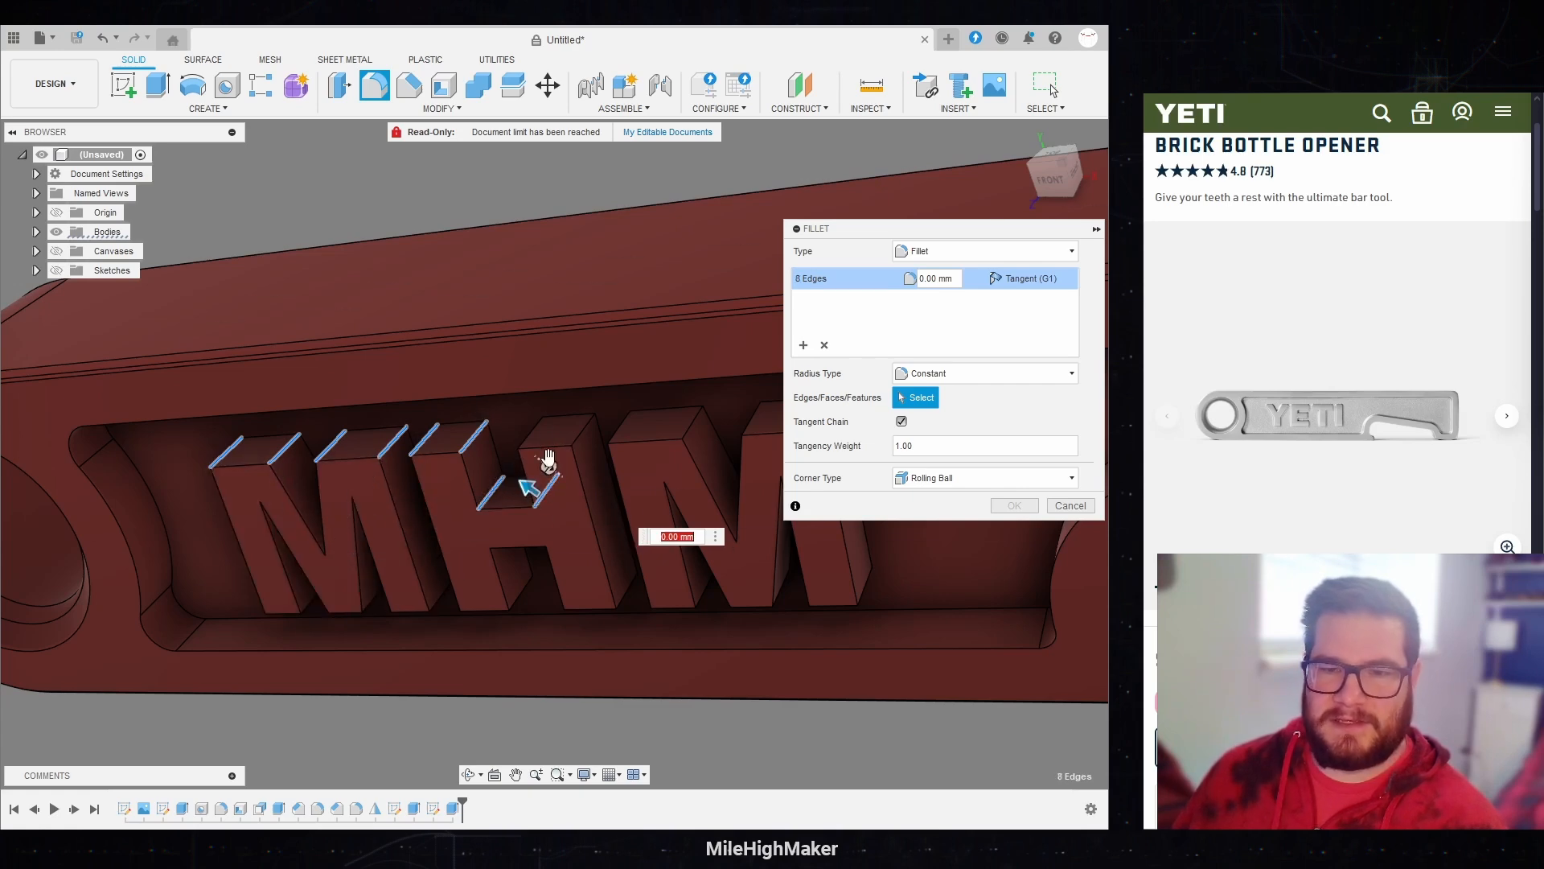
pyautogui.click(525, 434)
pyautogui.click(583, 437)
# Step: Add the upper corner edges of the second M to the fillet selection
pyautogui.keyDown('shift'); pyautogui.moveTo(582, 437); pyautogui.dragTo(513, 428, button='middle'); pyautogui.keyUp('shift')
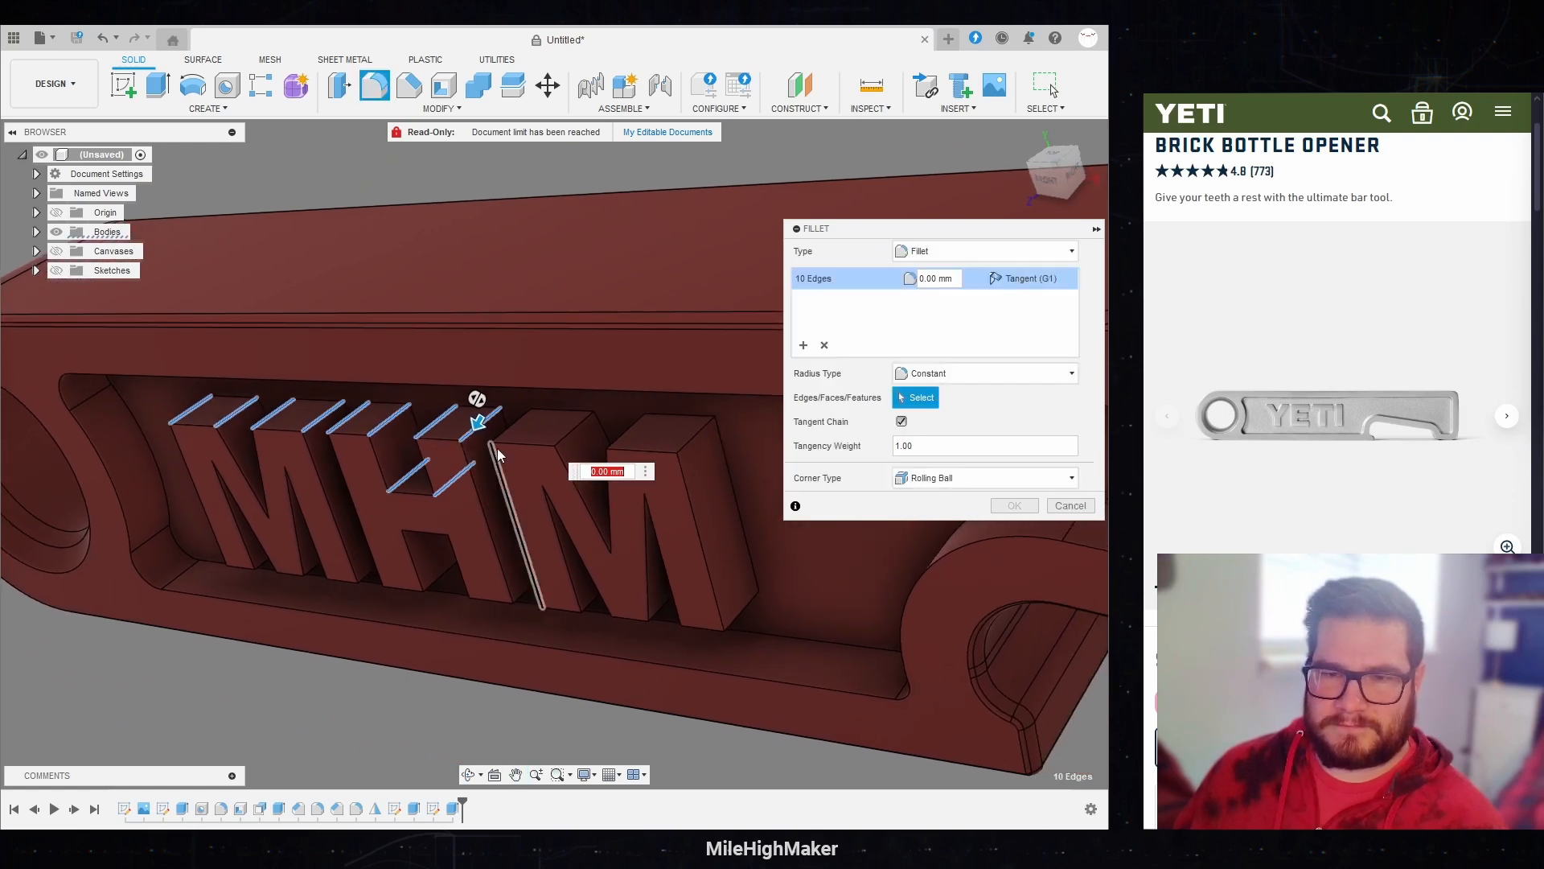
pyautogui.click(513, 428)
pyautogui.click(574, 428)
pyautogui.click(626, 430)
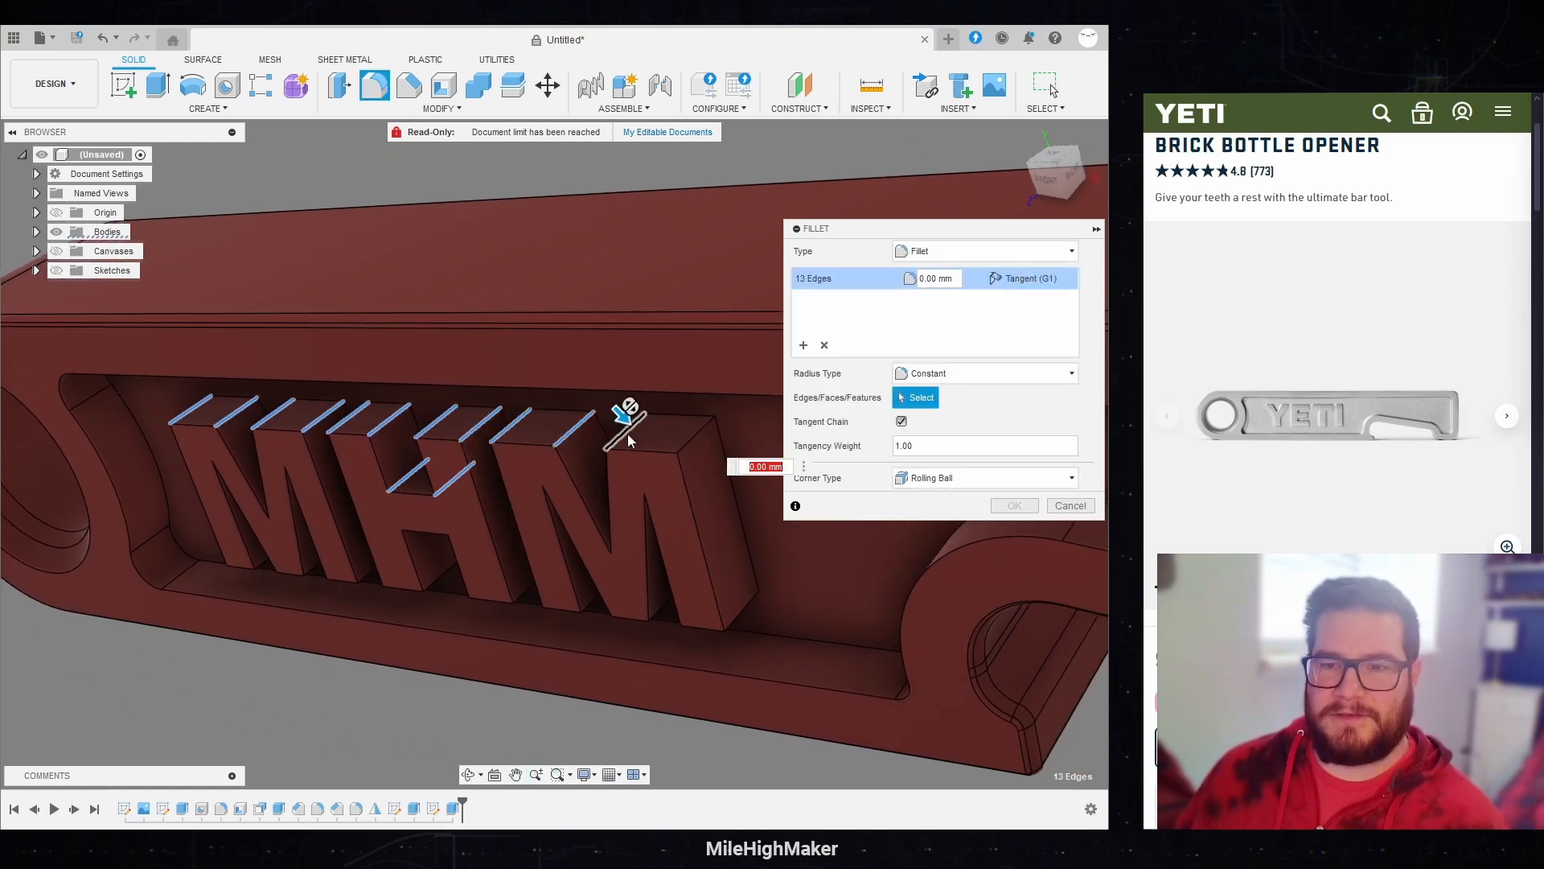
pyautogui.click(694, 439)
# Step: Add the letters' lower and remaining outer corner edges on both faces to the fillet and set its radius to 0.5 mm
pyautogui.click(742, 613)
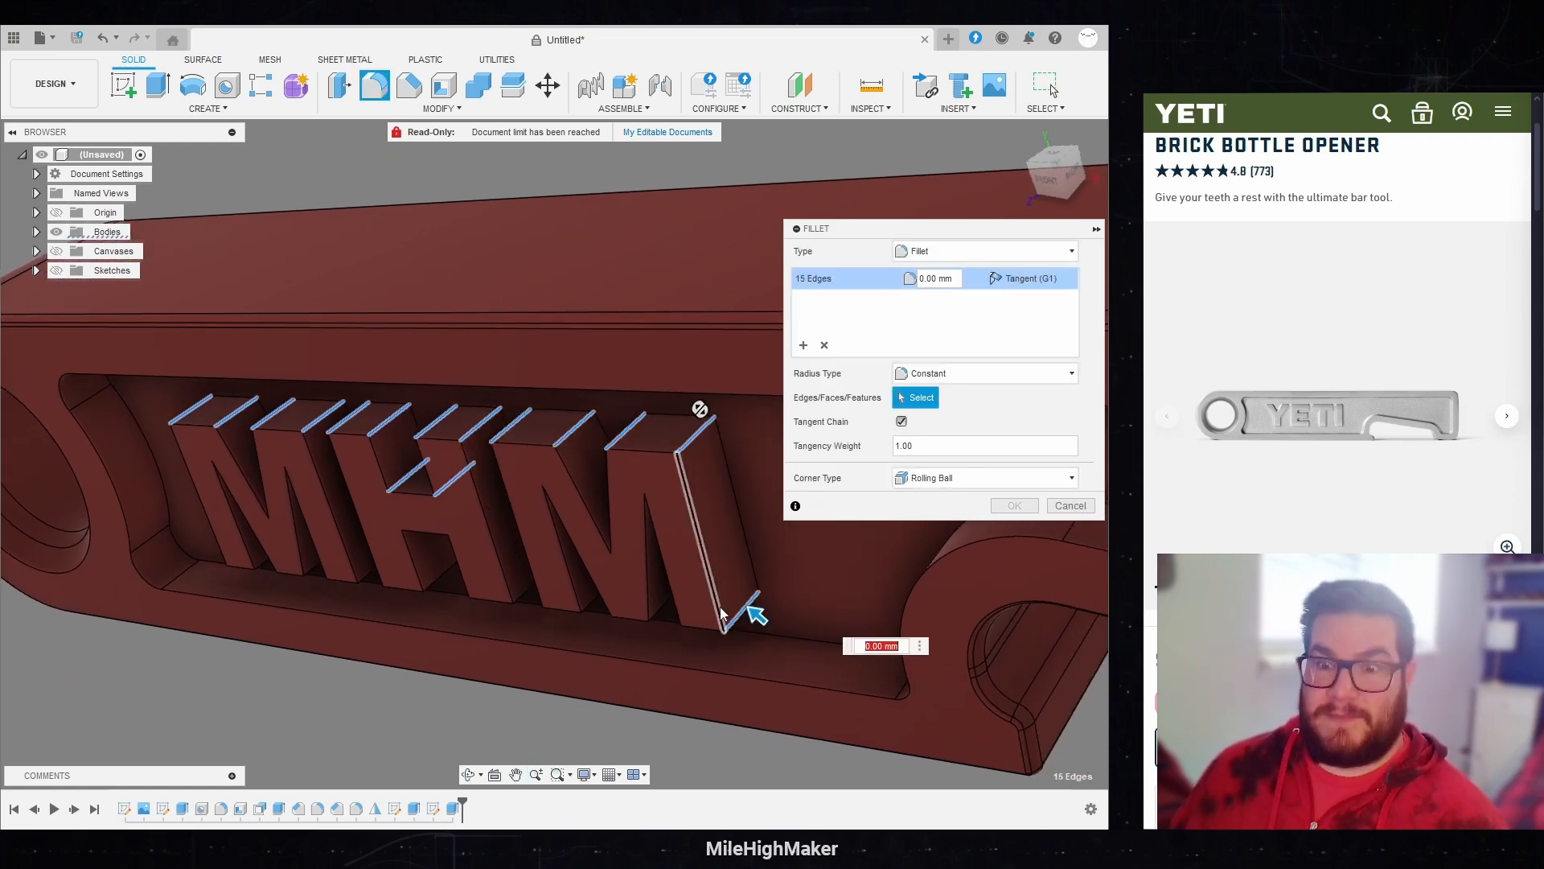
pyautogui.click(701, 608)
pyautogui.click(663, 604)
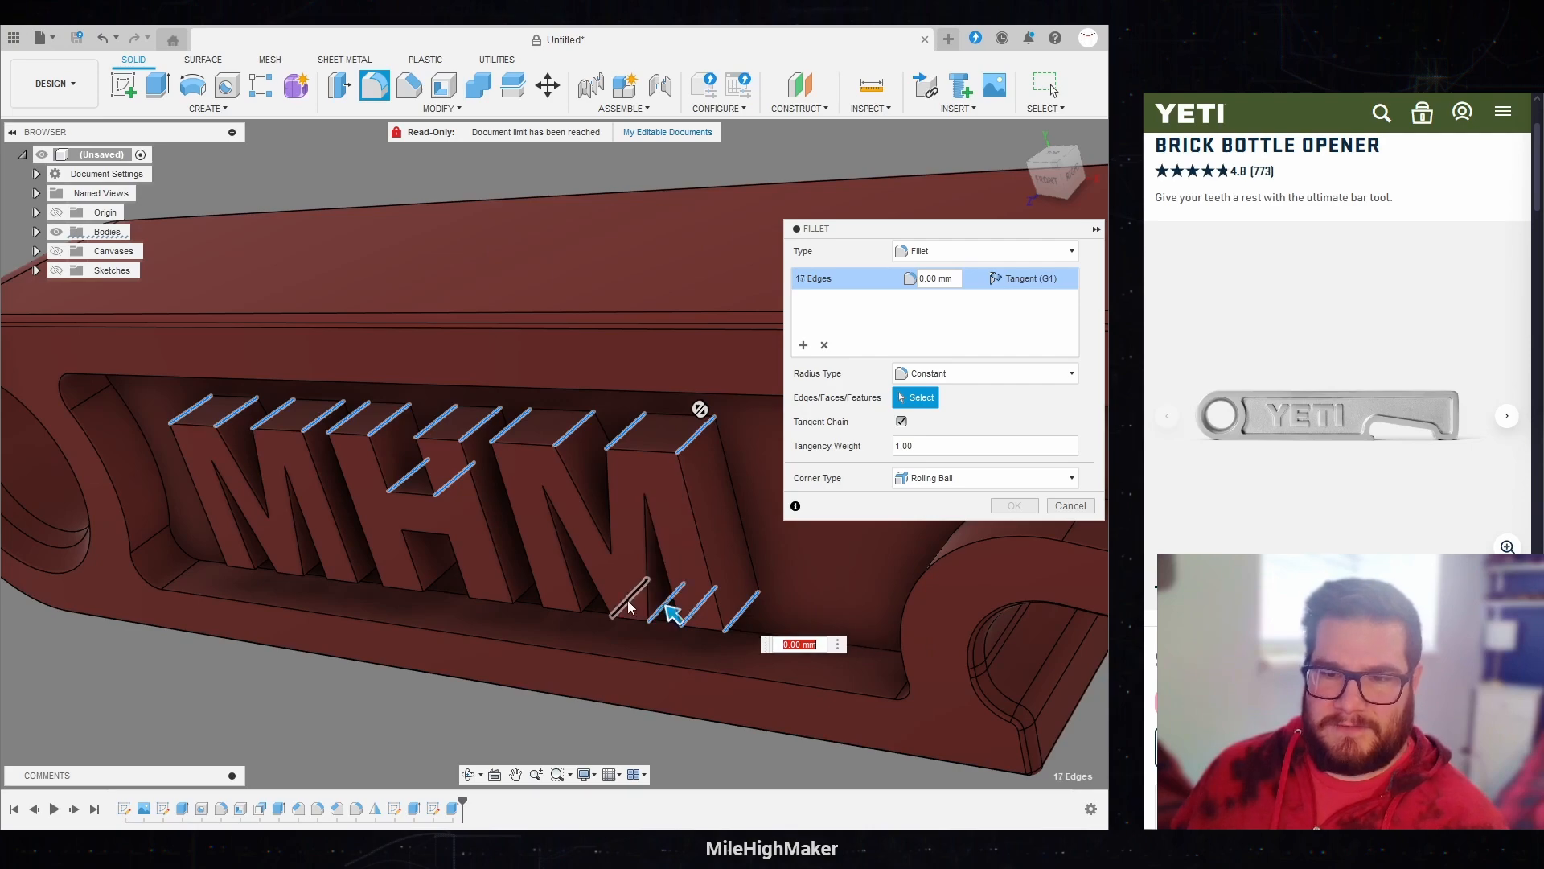
pyautogui.click(628, 605)
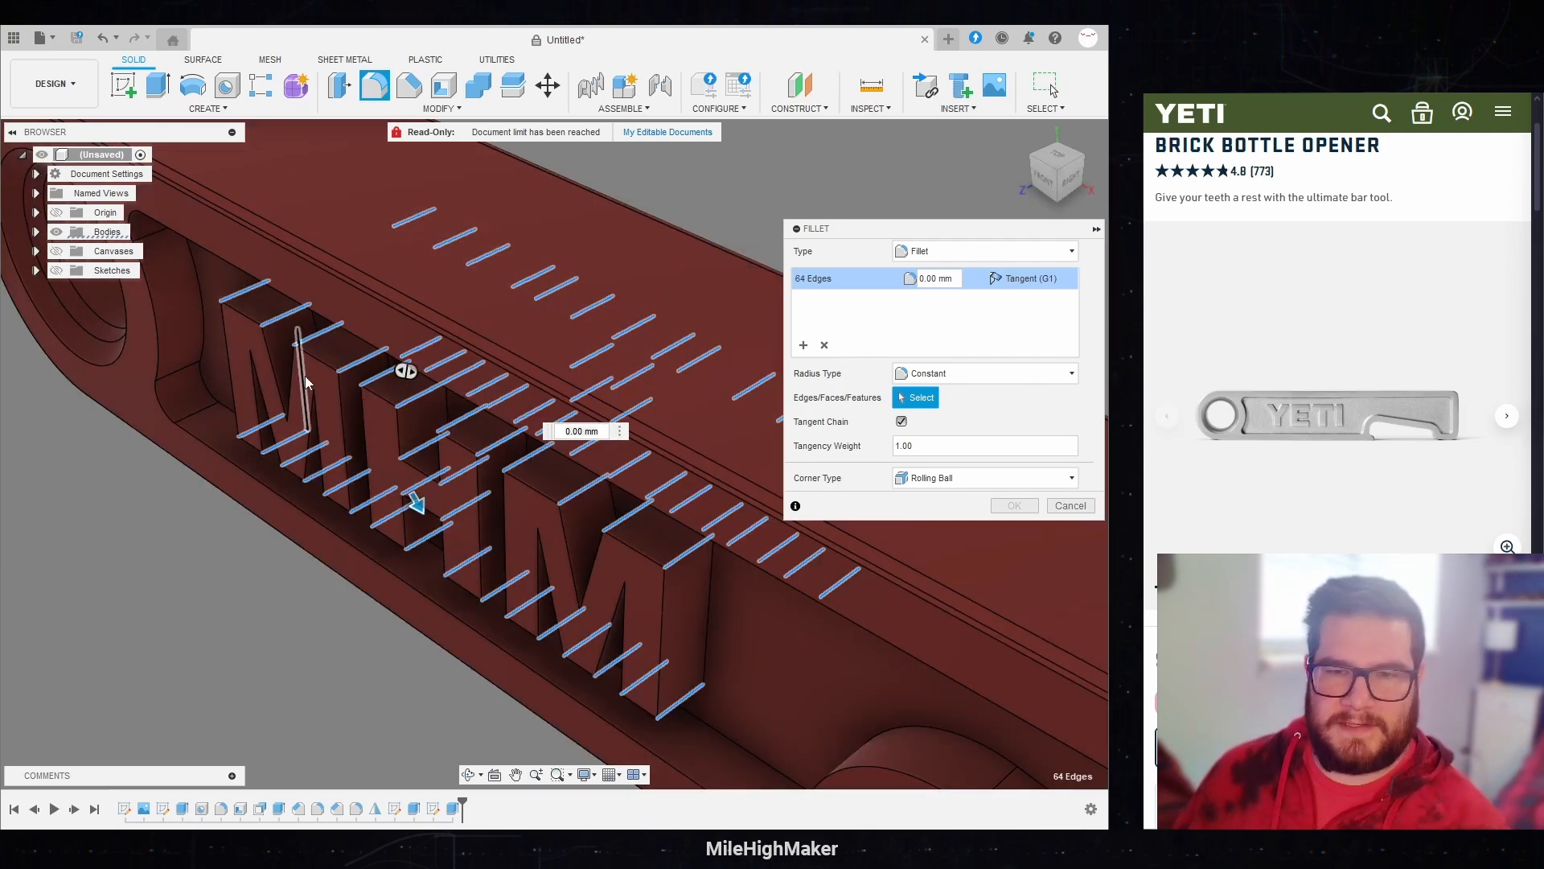
pyautogui.keyDown('shift'); pyautogui.moveTo(665, 292); pyautogui.dragTo(702, 483, button='middle'); pyautogui.keyUp('shift')
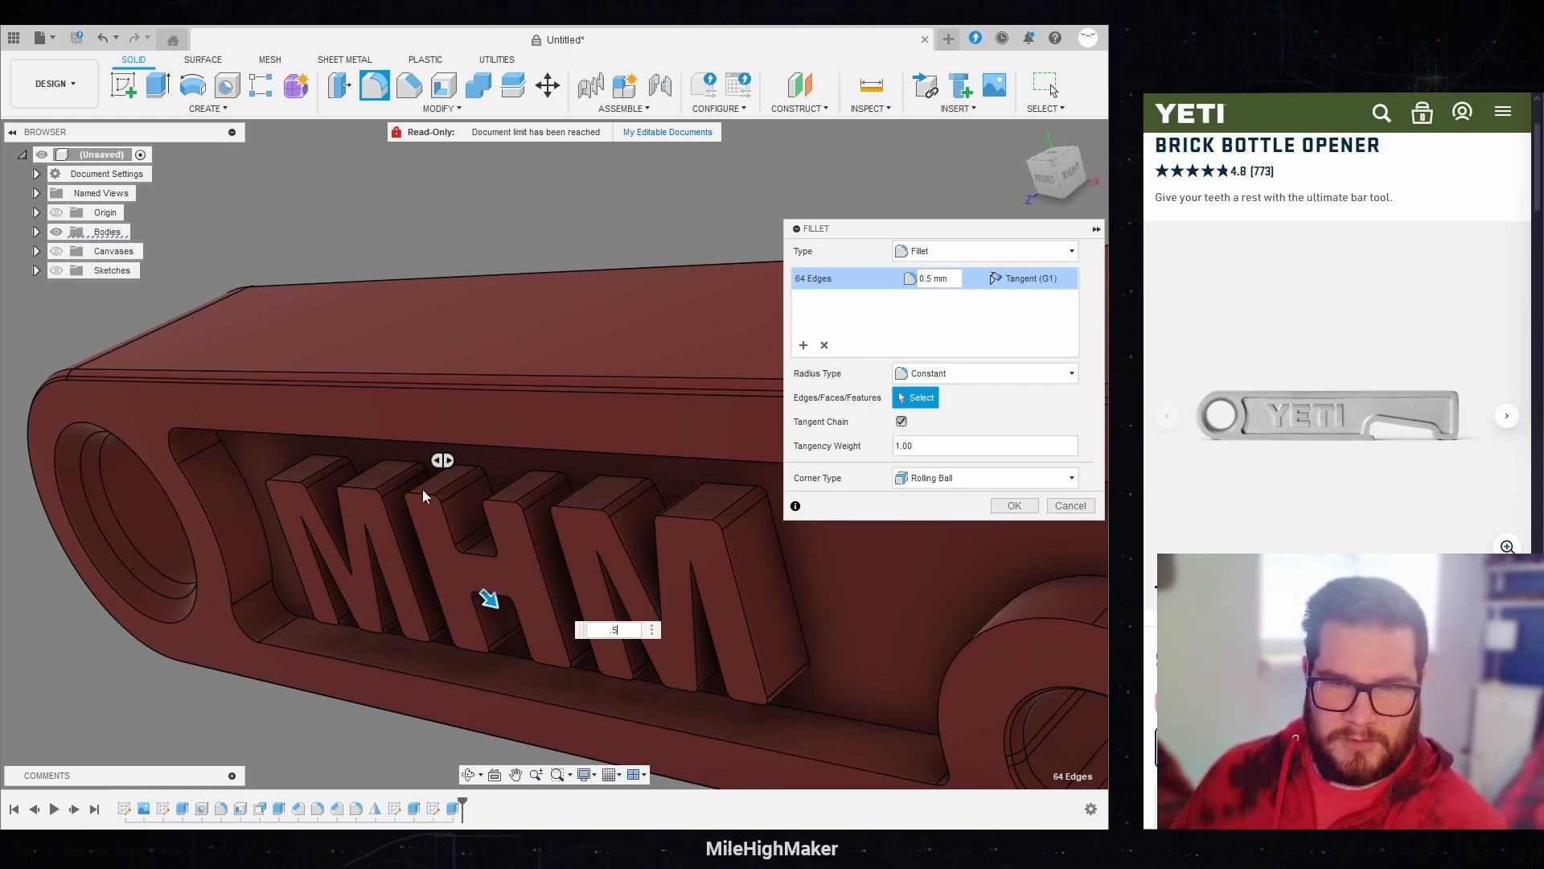
pyautogui.keyDown('shift'); pyautogui.moveTo(649, 576); pyautogui.dragTo(653, 576, button='middle'); pyautogui.keyUp('shift')
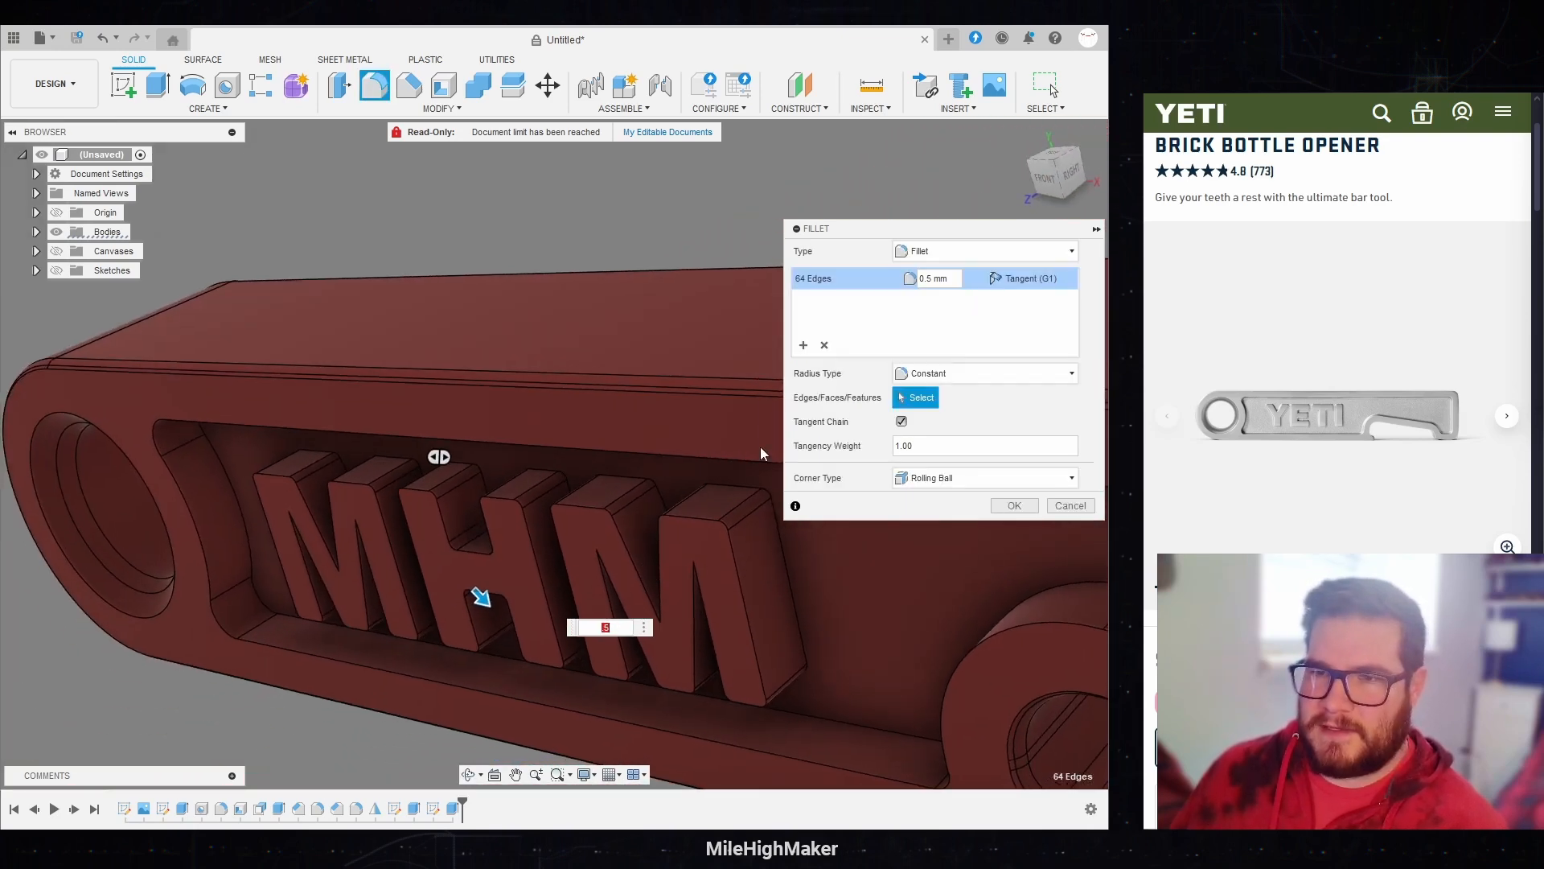
# Step: Add a second edge set to the fillet for the tight inner corners of both Ms and set its radius to 0.25 mm
pyautogui.click(803, 345)
pyautogui.click(616, 542)
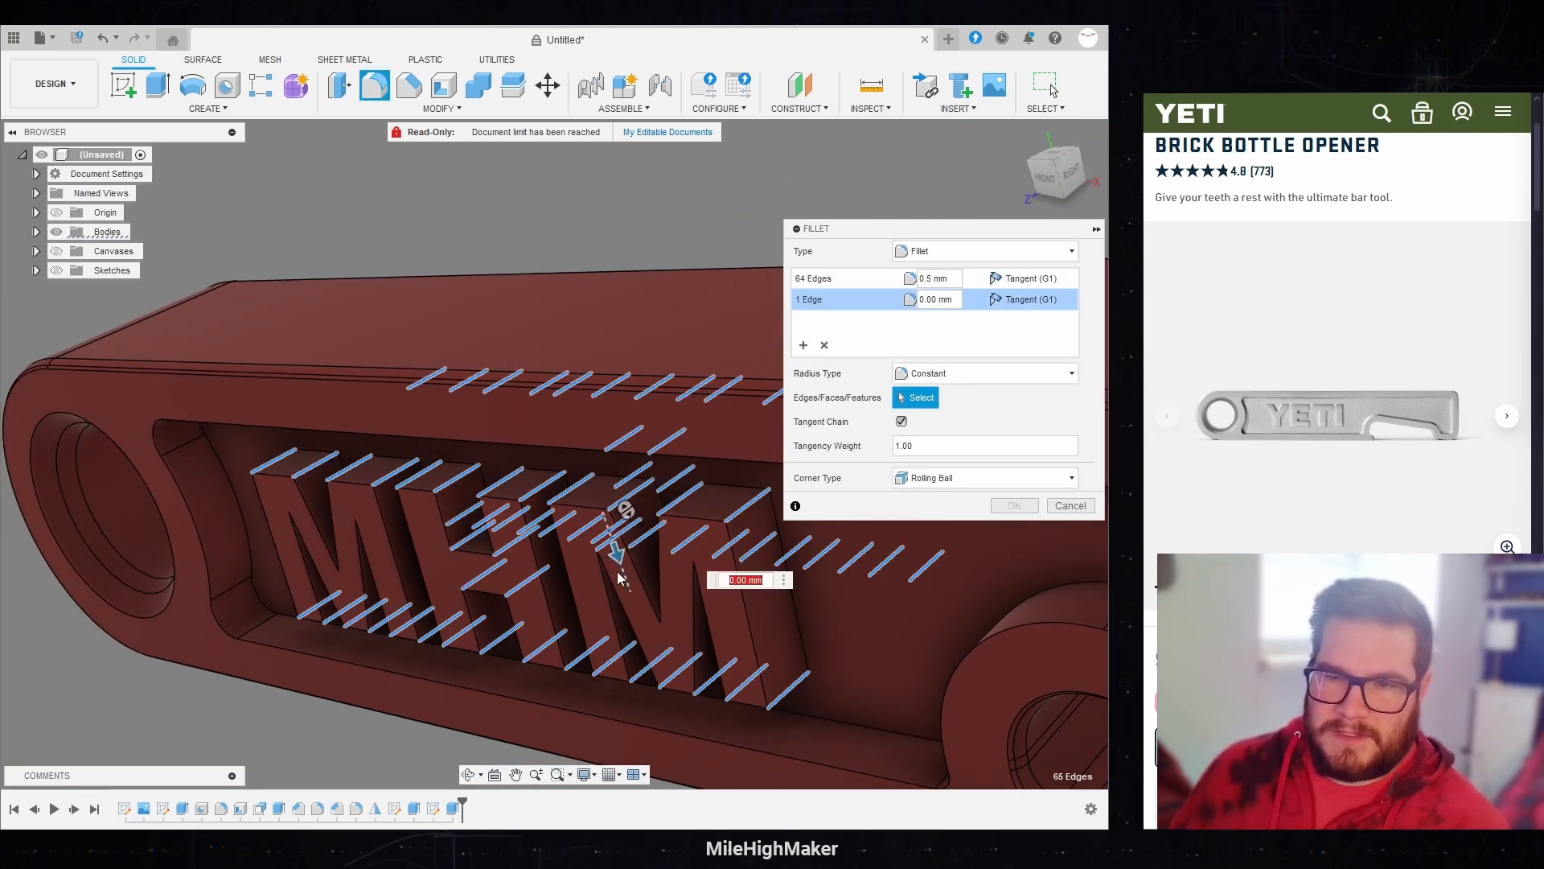
pyautogui.click(702, 567)
pyautogui.click(351, 573)
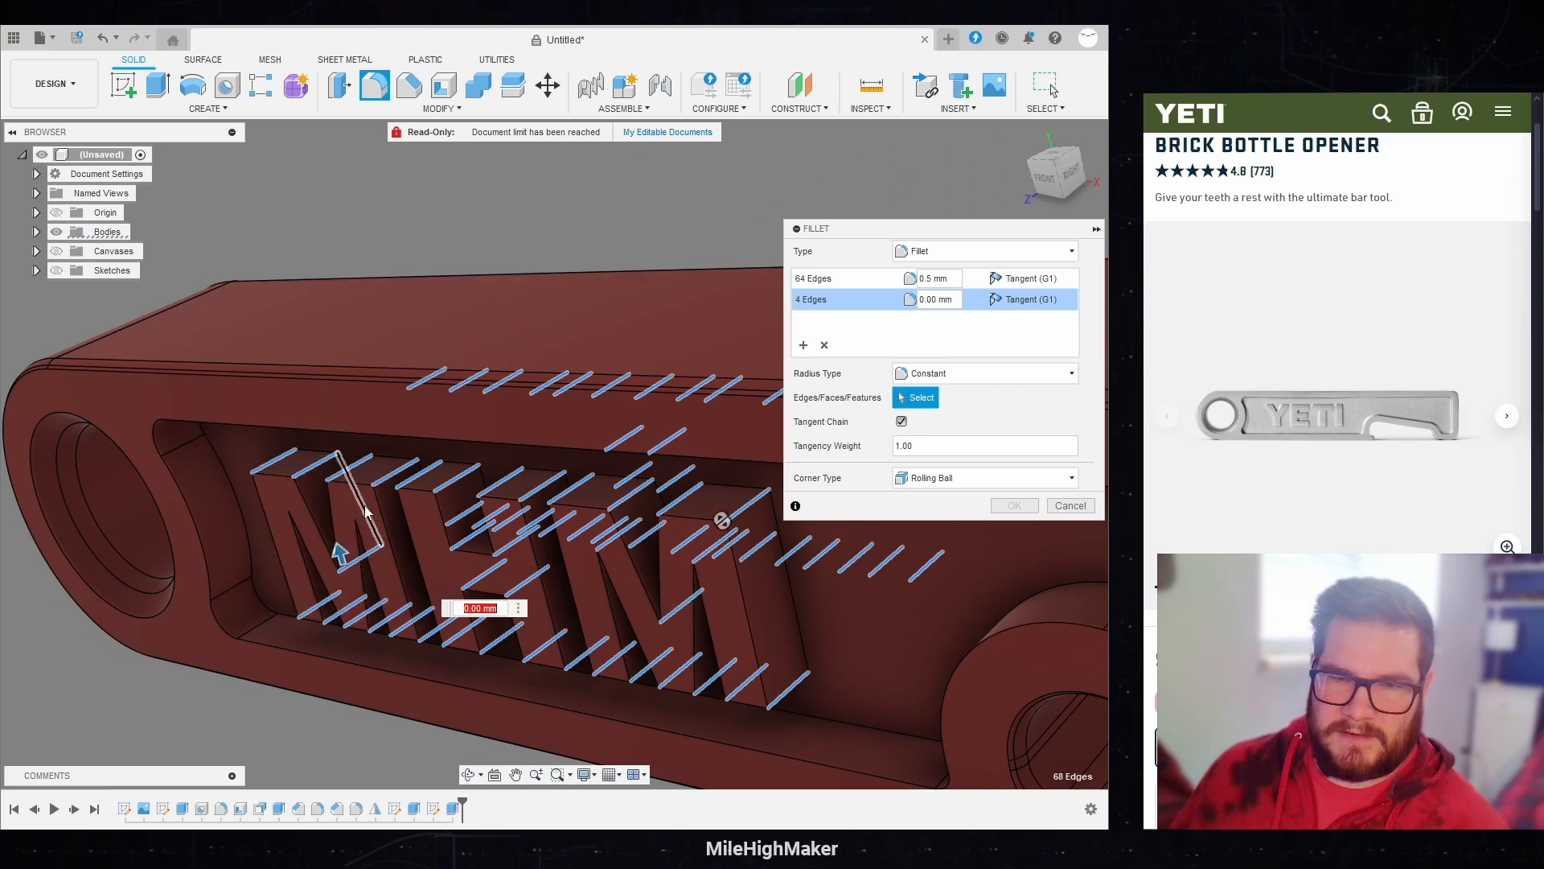
pyautogui.click(374, 519)
pyautogui.click(301, 516)
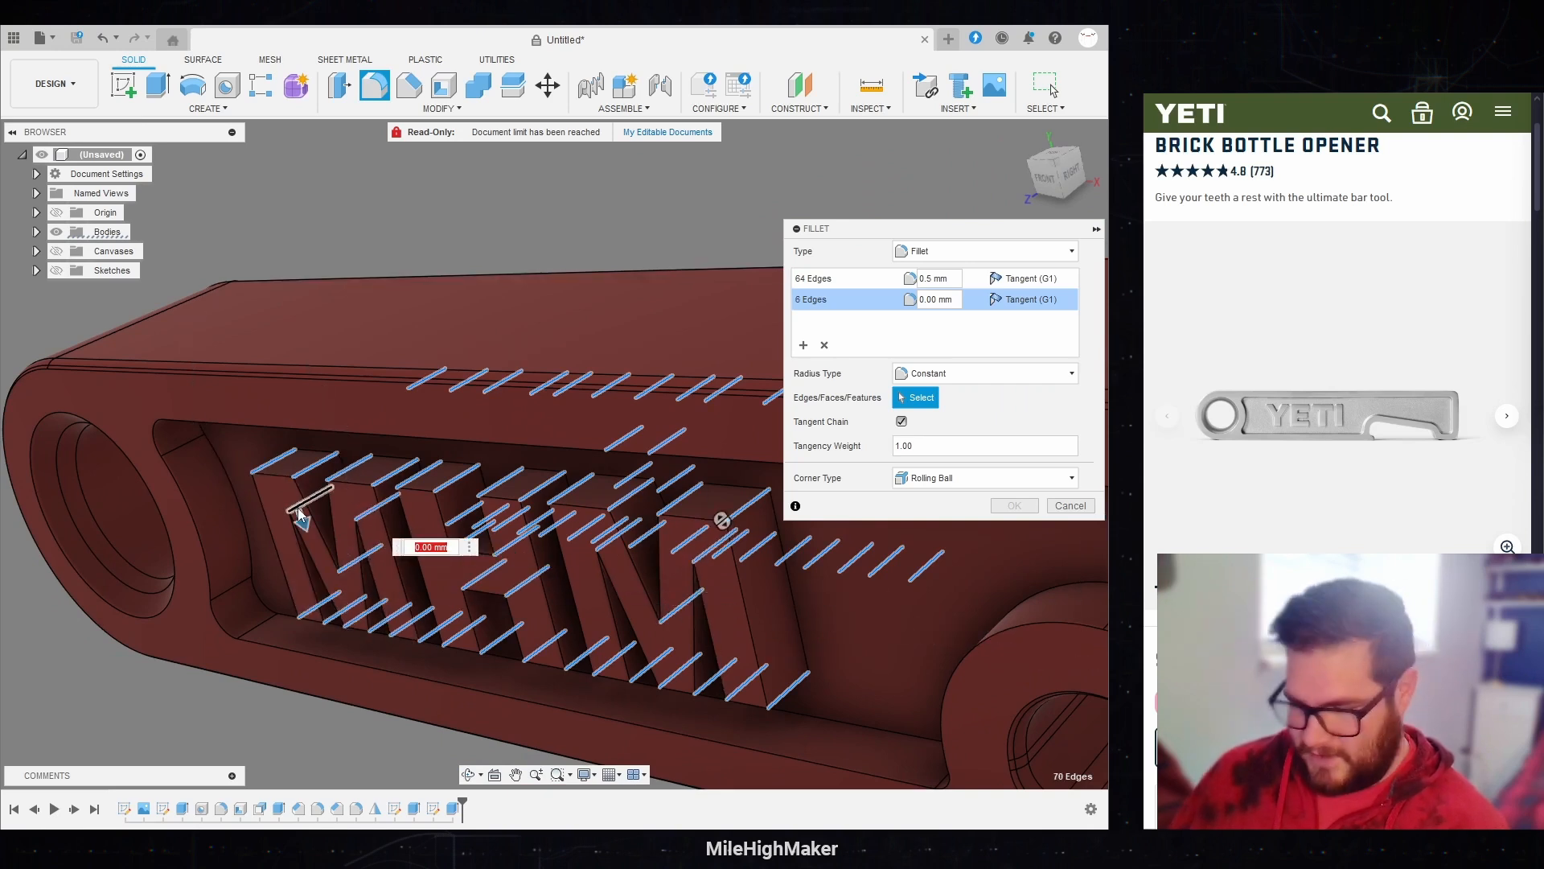
pyautogui.write('.25')
pyautogui.press('Return')
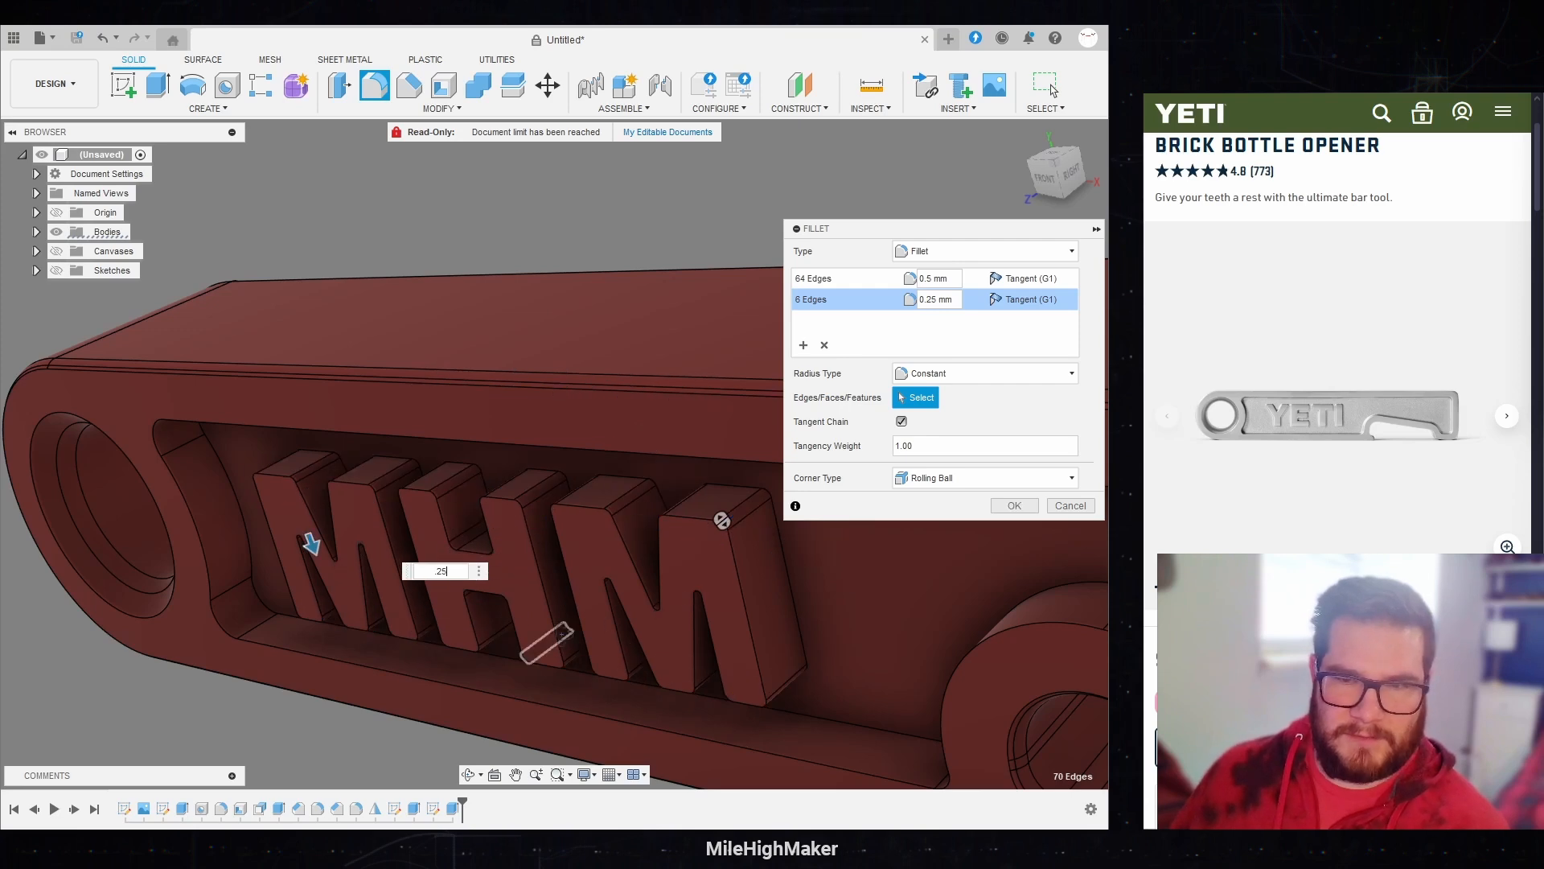
# Step: Add the inner corners of both Ms on the opposite face to the 0.25 mm set and apply the fillet
pyautogui.keyDown('shift'); pyautogui.moveTo(561, 634); pyautogui.dragTo(388, 412, button='middle'); pyautogui.keyUp('shift')
pyautogui.scroll(-3, 386, 407)
pyautogui.scroll(1, 732, 746)
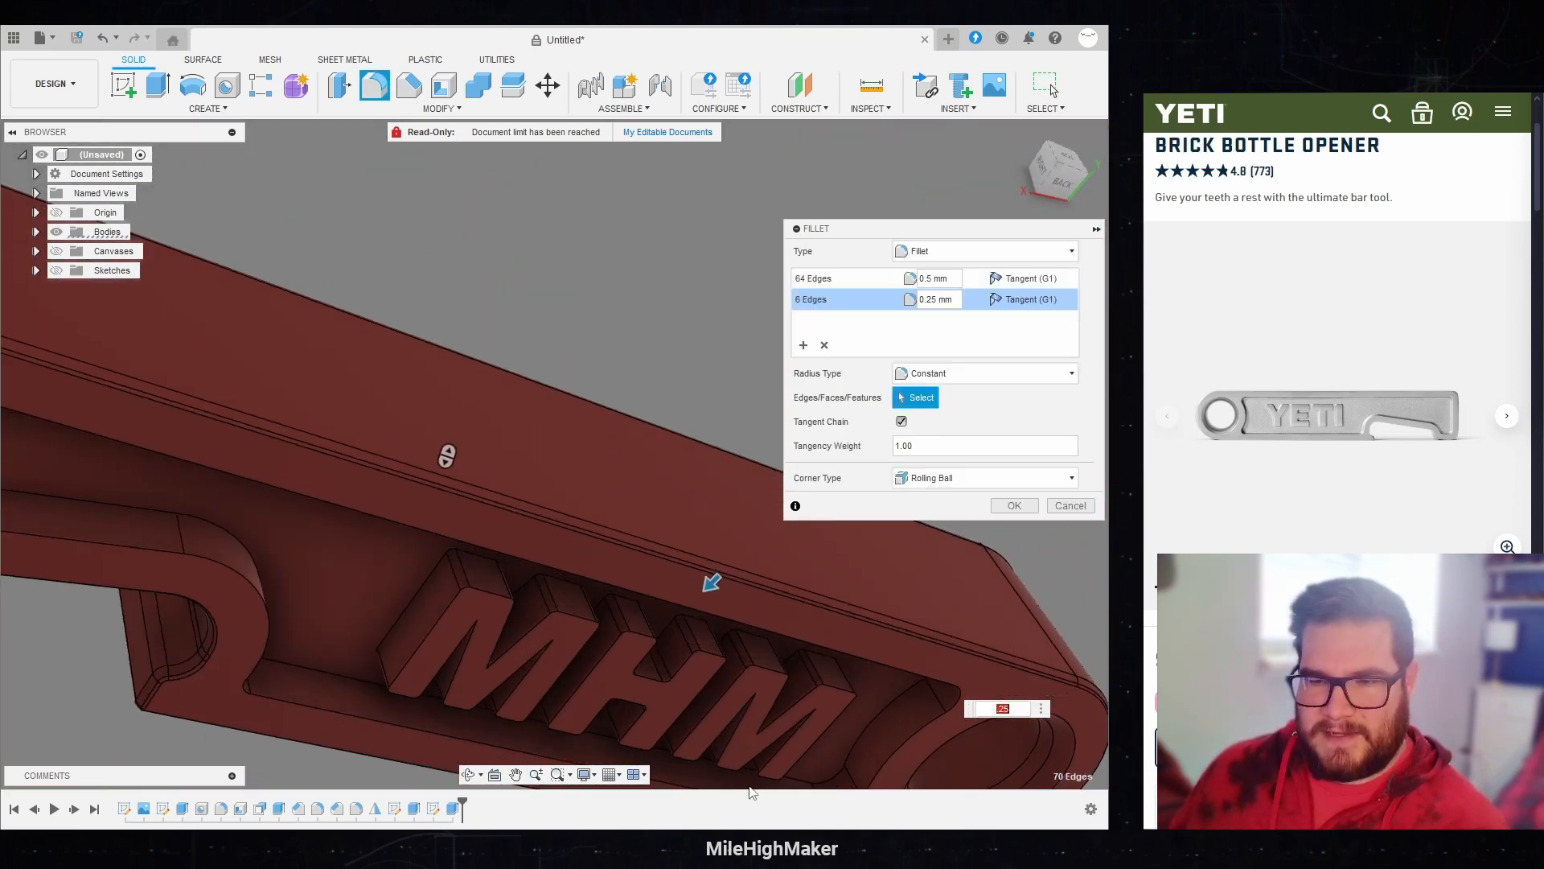
pyautogui.scroll(3, 734, 740)
pyautogui.keyDown('shift'); pyautogui.moveTo(732, 738); pyautogui.dragTo(637, 644, button='middle'); pyautogui.keyUp('shift')
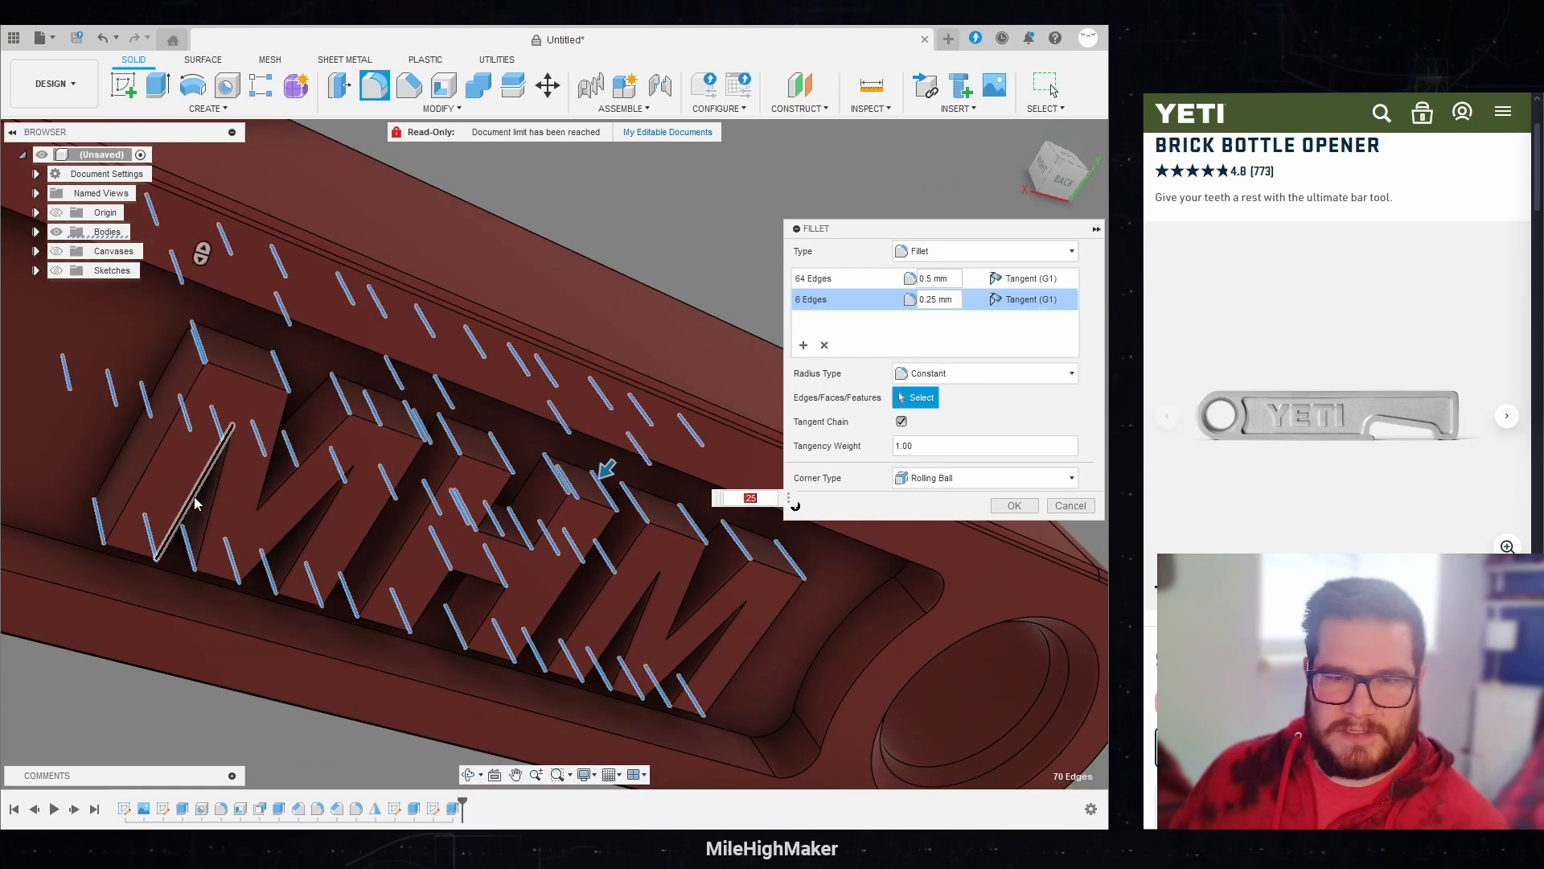
pyautogui.click(741, 597)
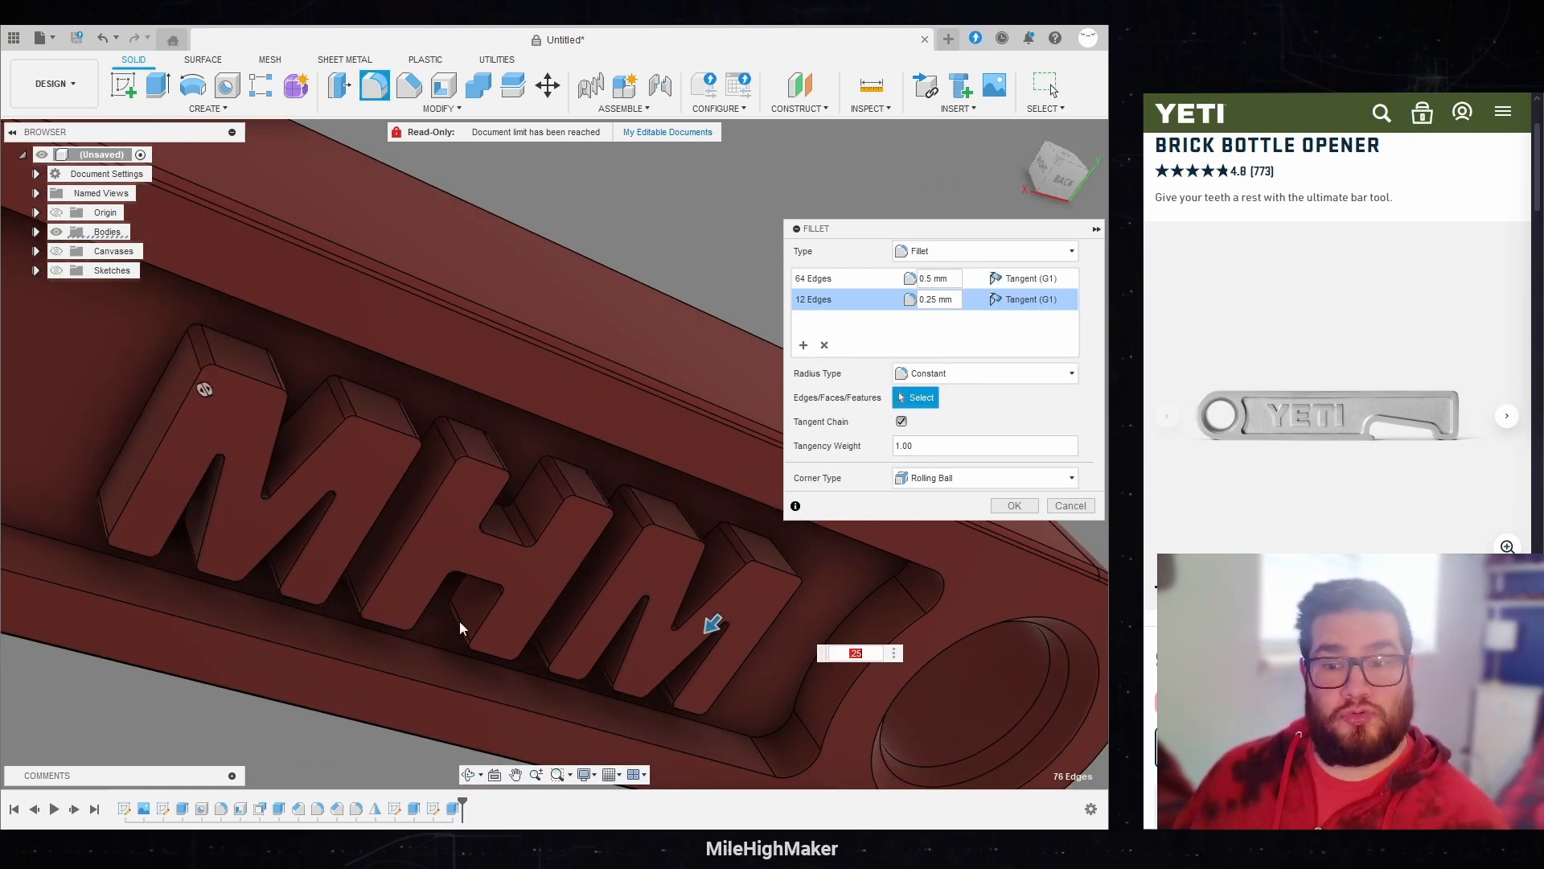
pyautogui.keyDown('shift'); pyautogui.moveTo(455, 619); pyautogui.dragTo(559, 607, button='middle'); pyautogui.keyUp('shift')
pyautogui.scroll(-5, 330, 555)
pyautogui.moveTo(246, 500); pyautogui.dragTo(471, 402, button='middle')
pyautogui.scroll(3, 379, 460)
pyautogui.scroll(-6, 378, 463)
pyautogui.scroll(2, 463, 460)
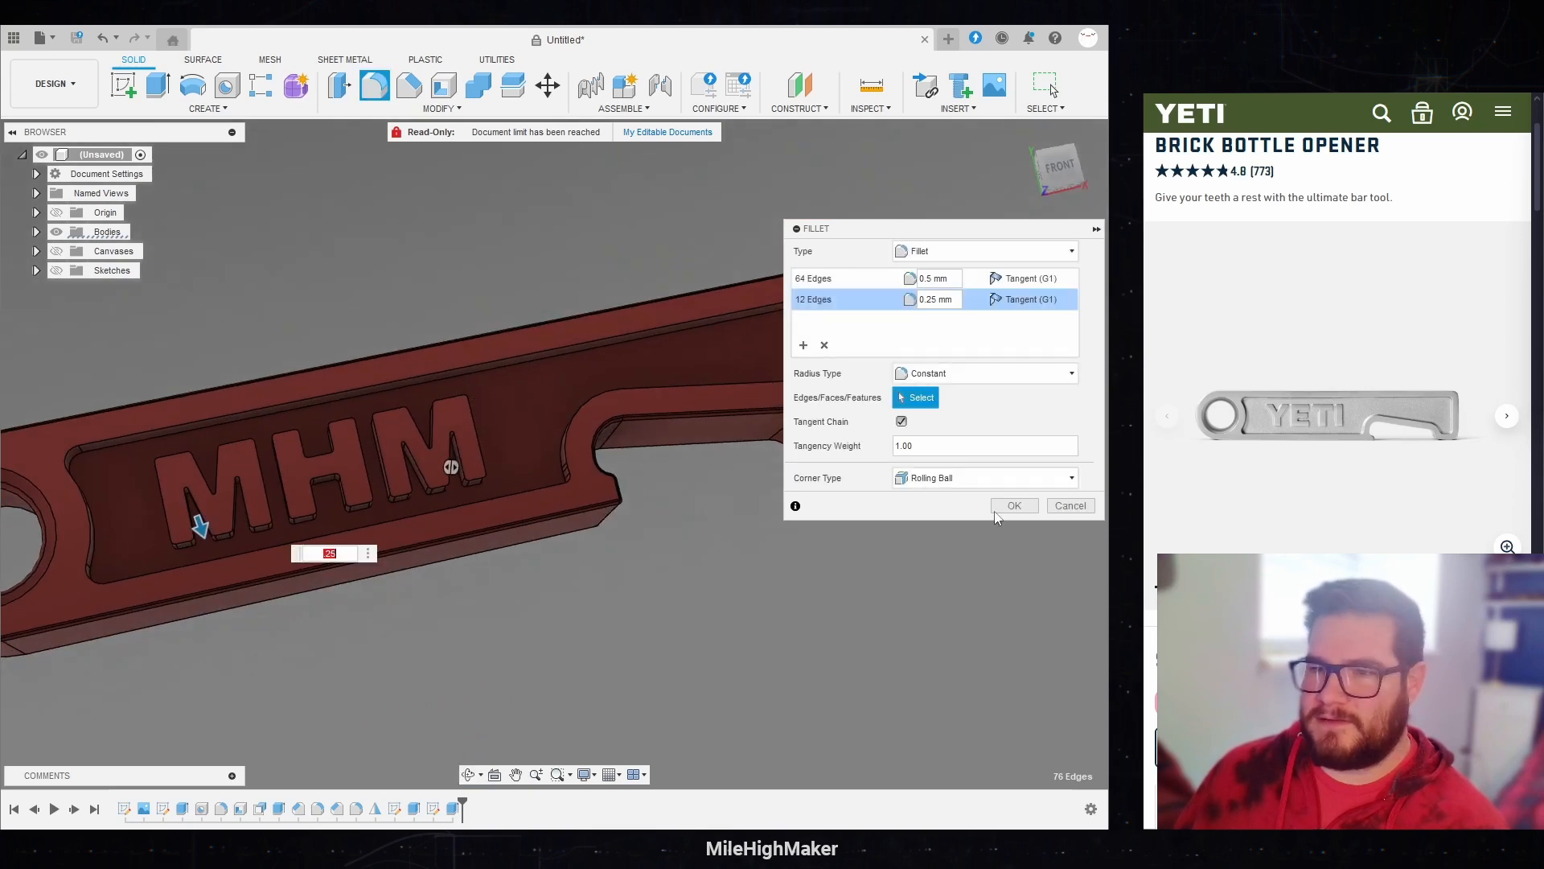
pyautogui.click(1007, 508)
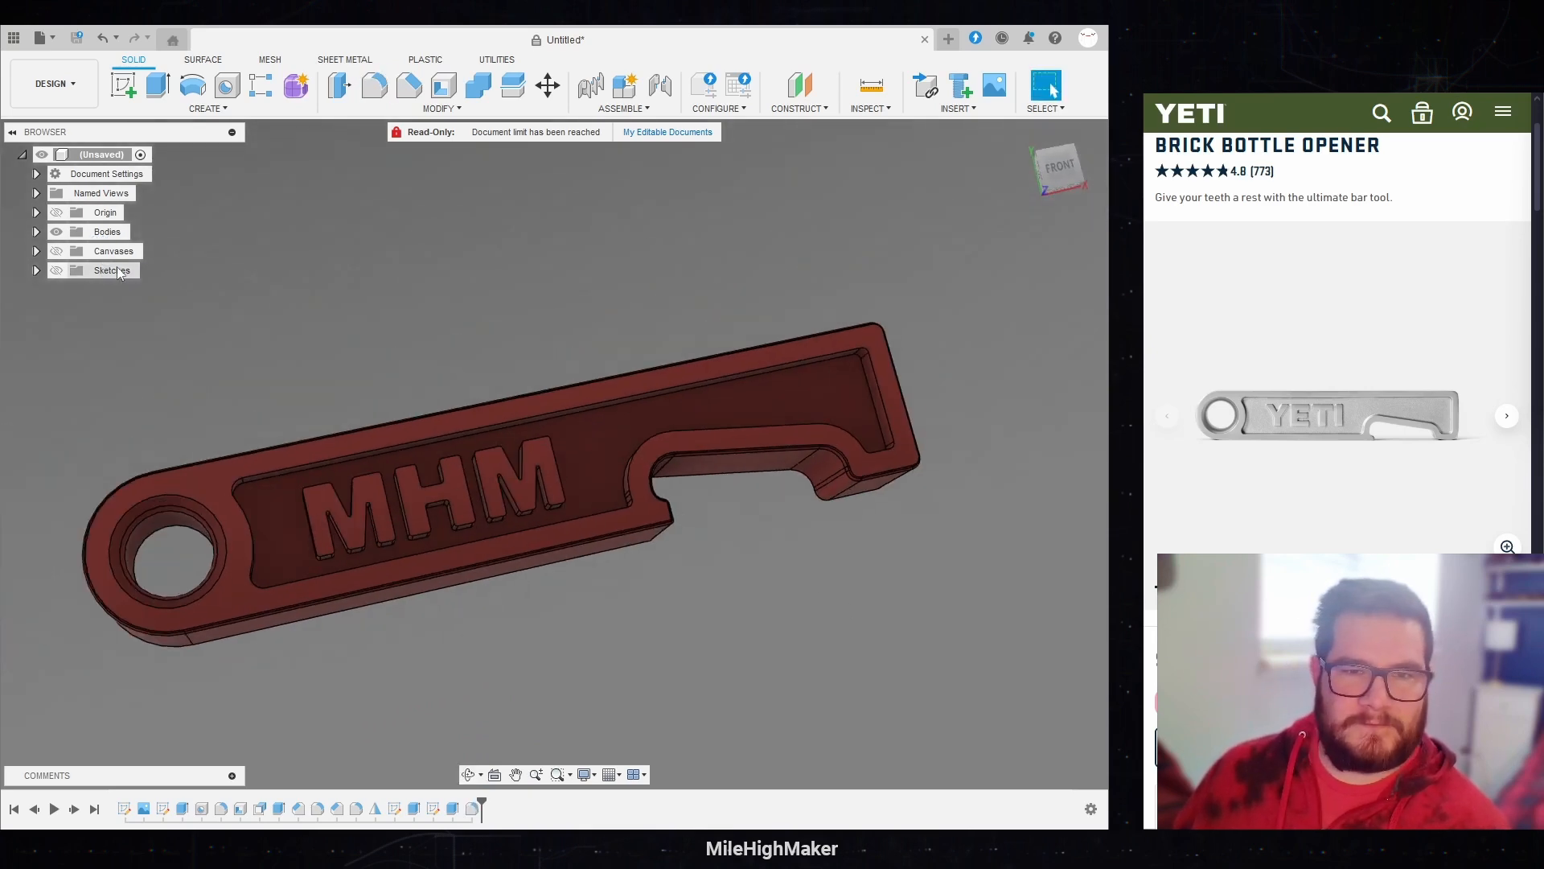
# Step: Rename the opener's body as "Bottle Opener MHM"
pyautogui.click(37, 231)
pyautogui.doubleClick(123, 251)
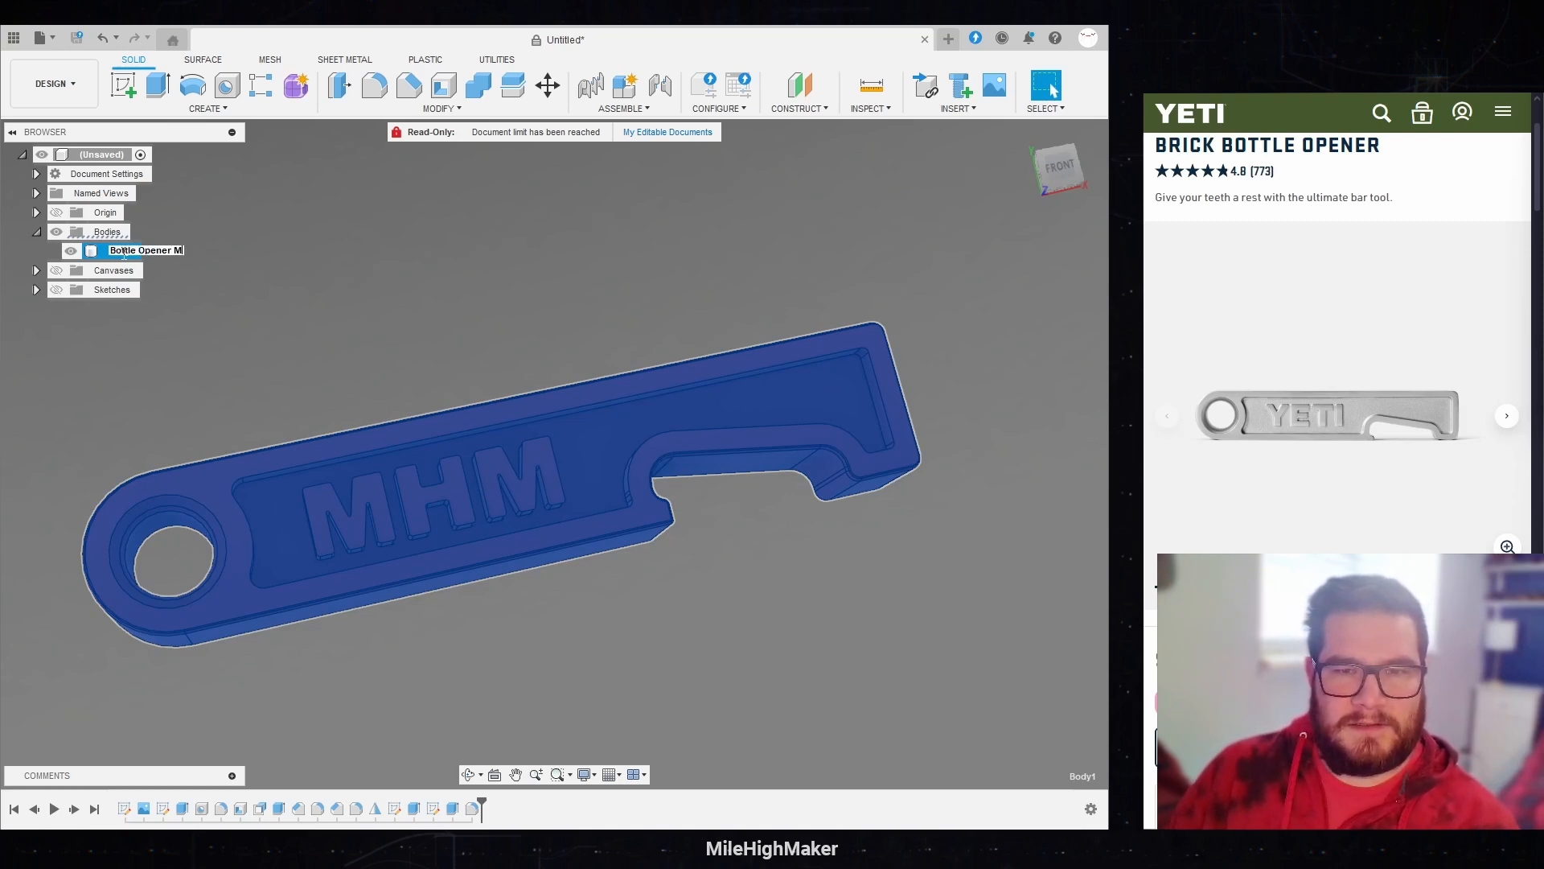
pyautogui.write('Bottle Opener MHM')
pyautogui.press('Return')
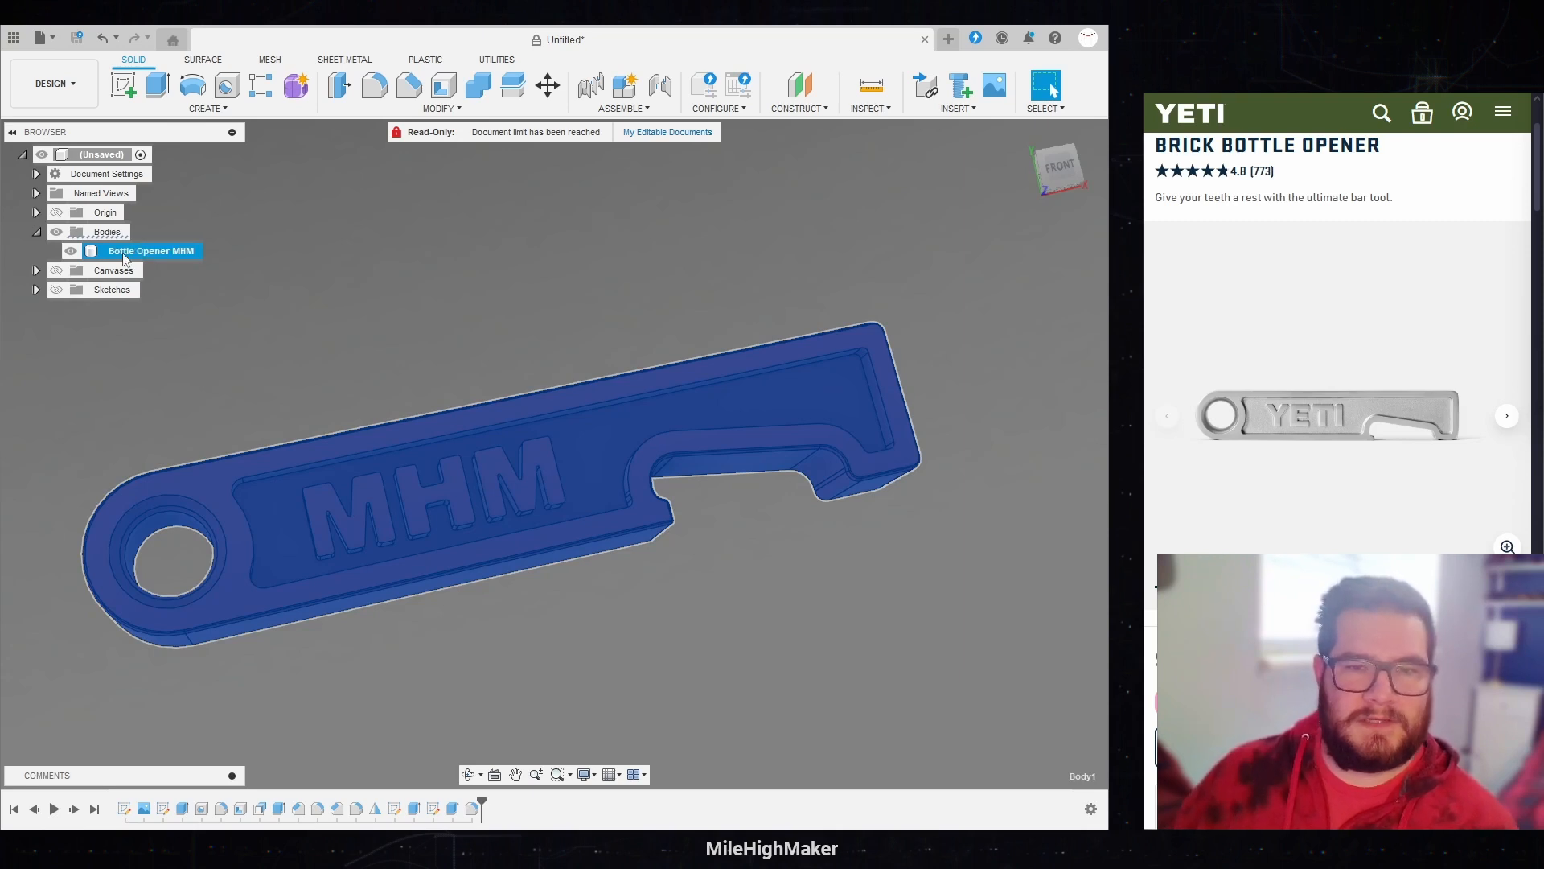
# Step: Save the design as "Bottle Opener MHM - Multi Material" in the MHM location and clear the body selection
pyautogui.hotkey('ctrl', 's')
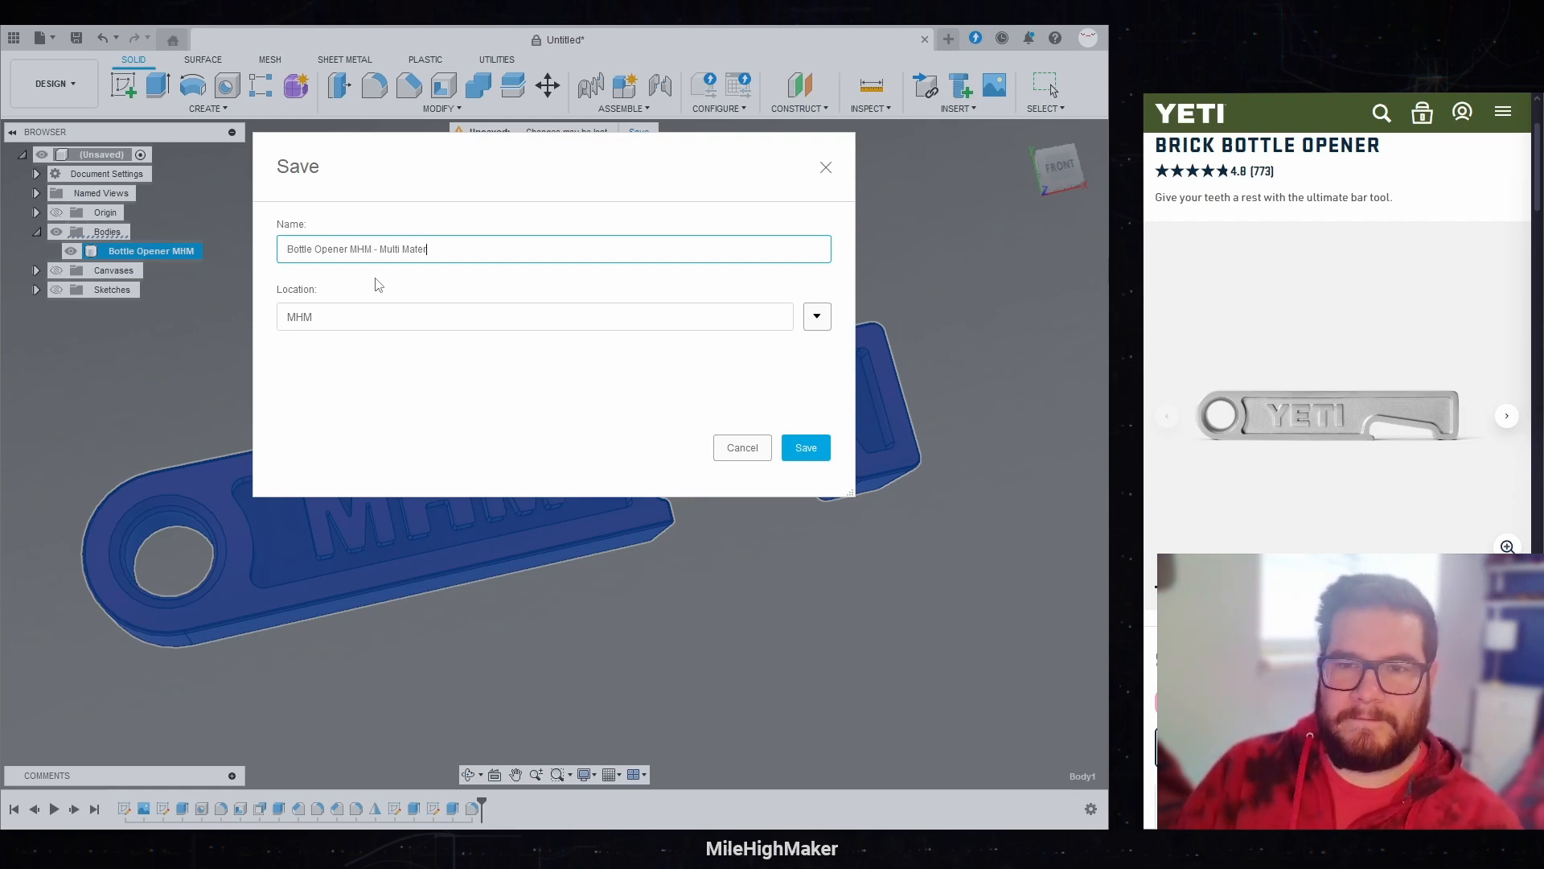
pyautogui.press('Return')
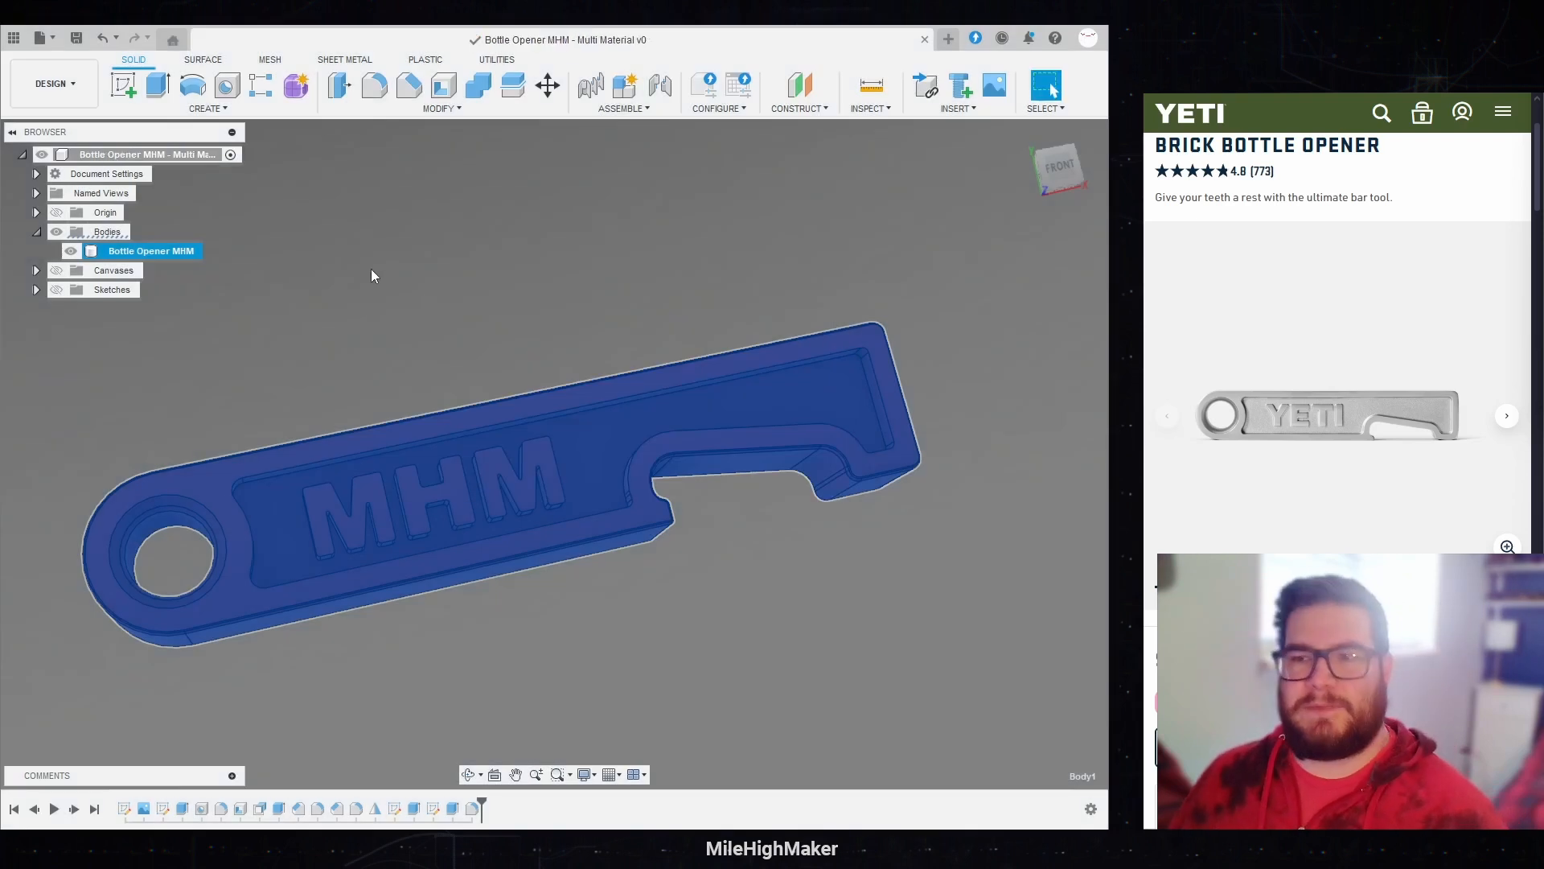
pyautogui.click(951, 592)
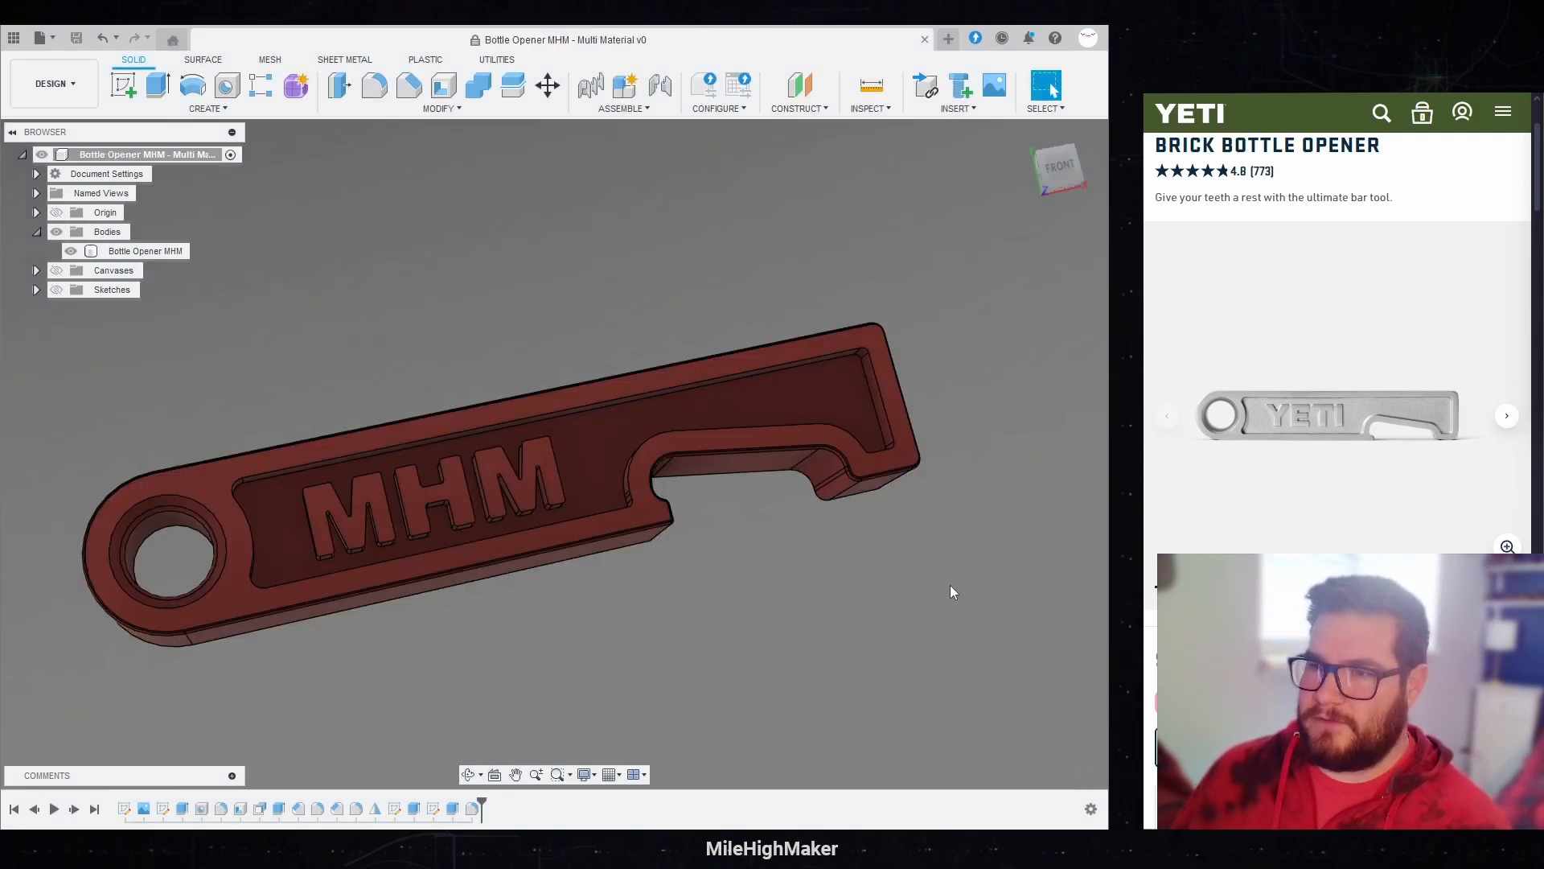
# Step: Search the appearance library for steel and apply Steel - Cast to the Bottle Opener MHM body
pyautogui.rightClick(176, 252)
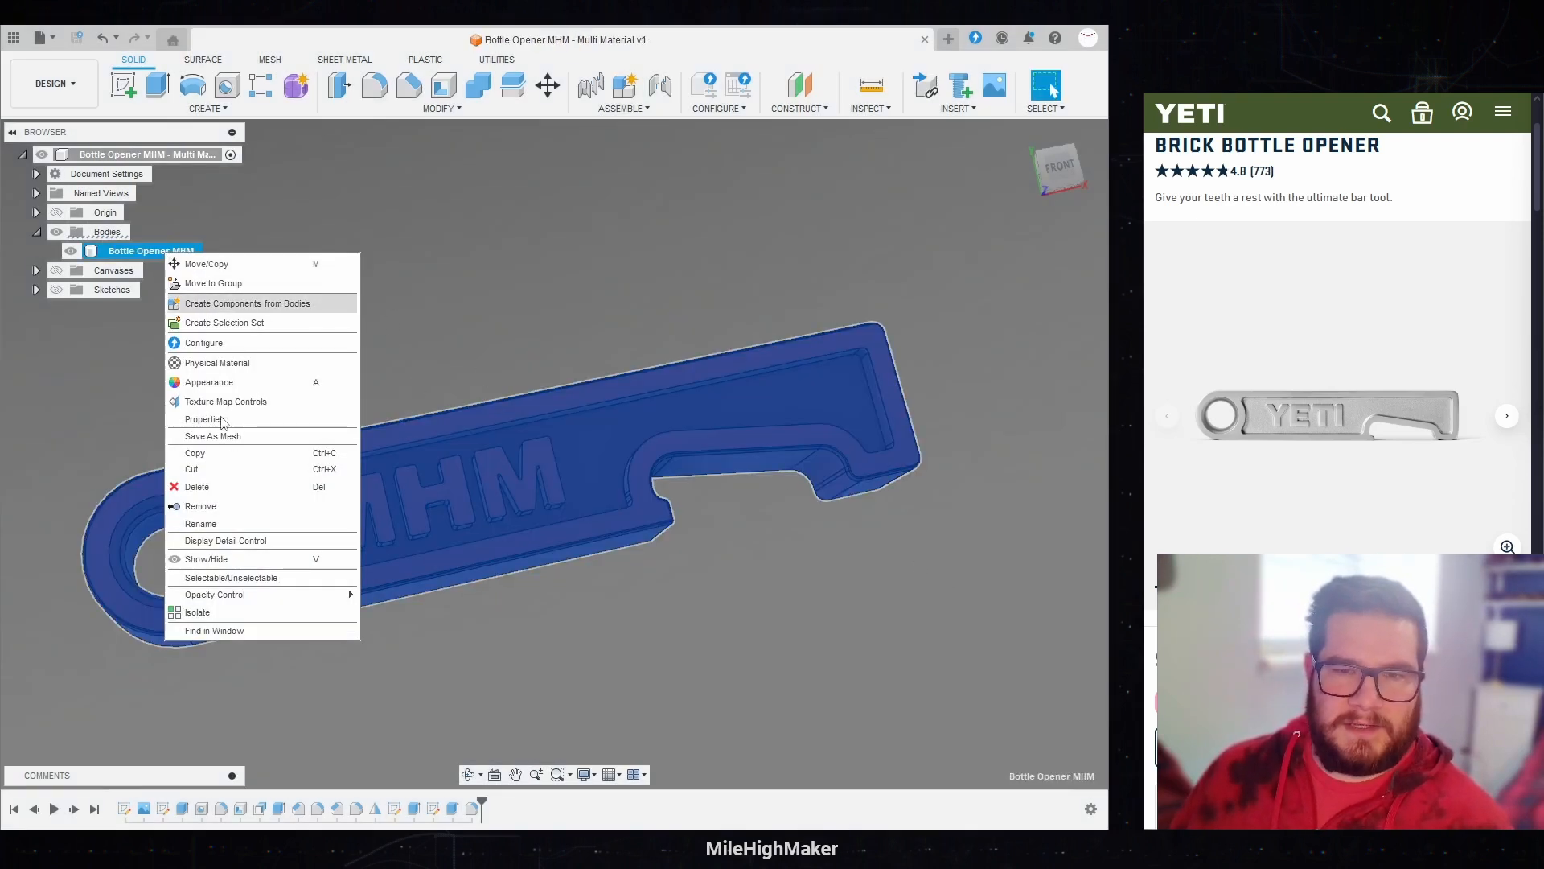
pyautogui.click(211, 383)
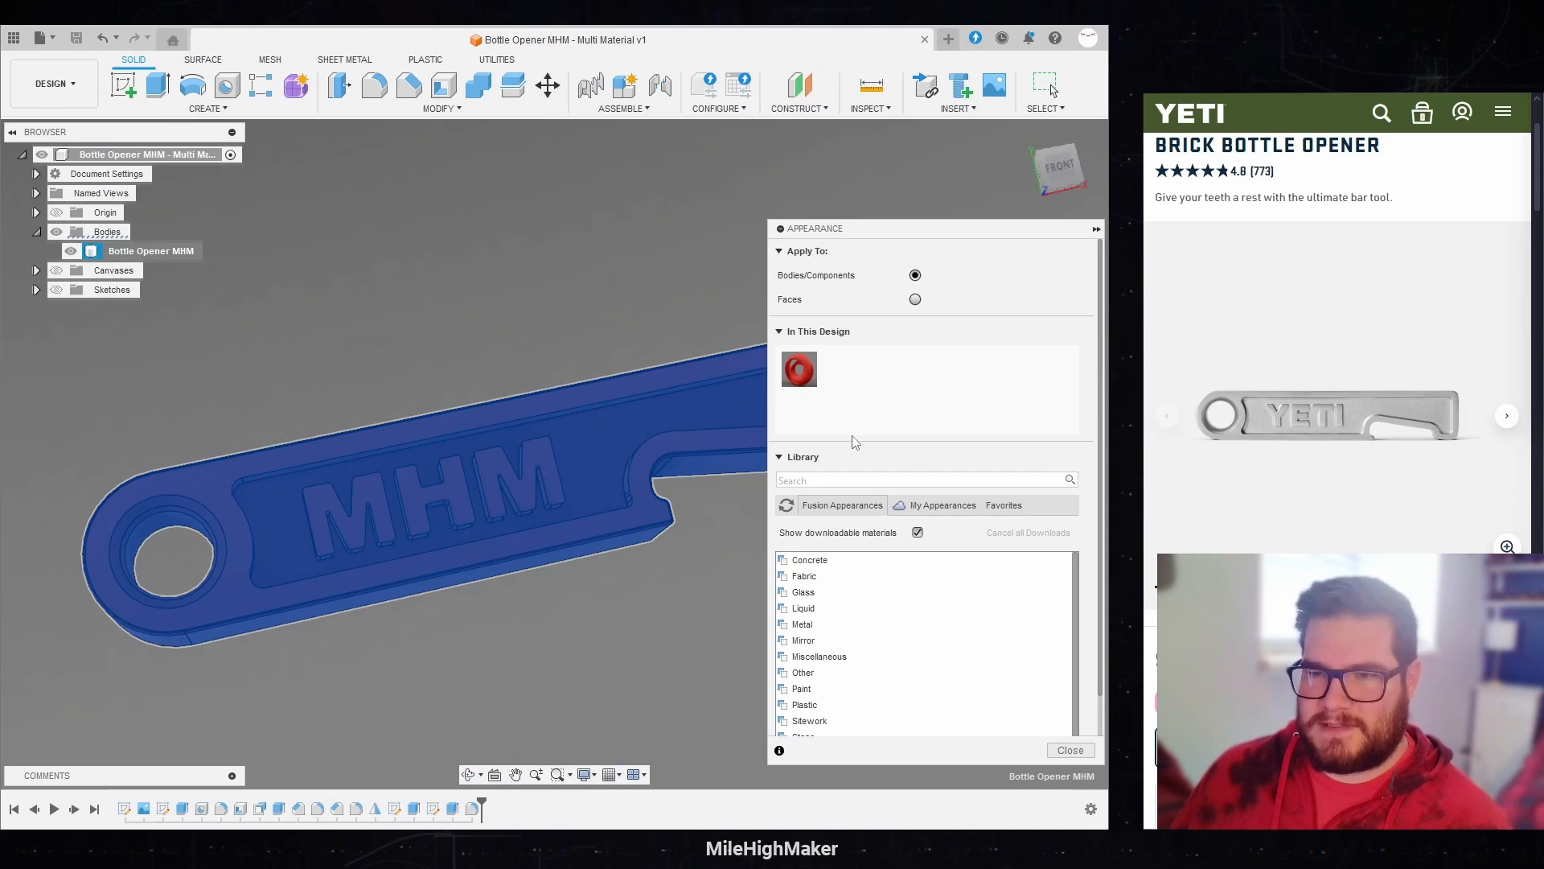
pyautogui.click(811, 483)
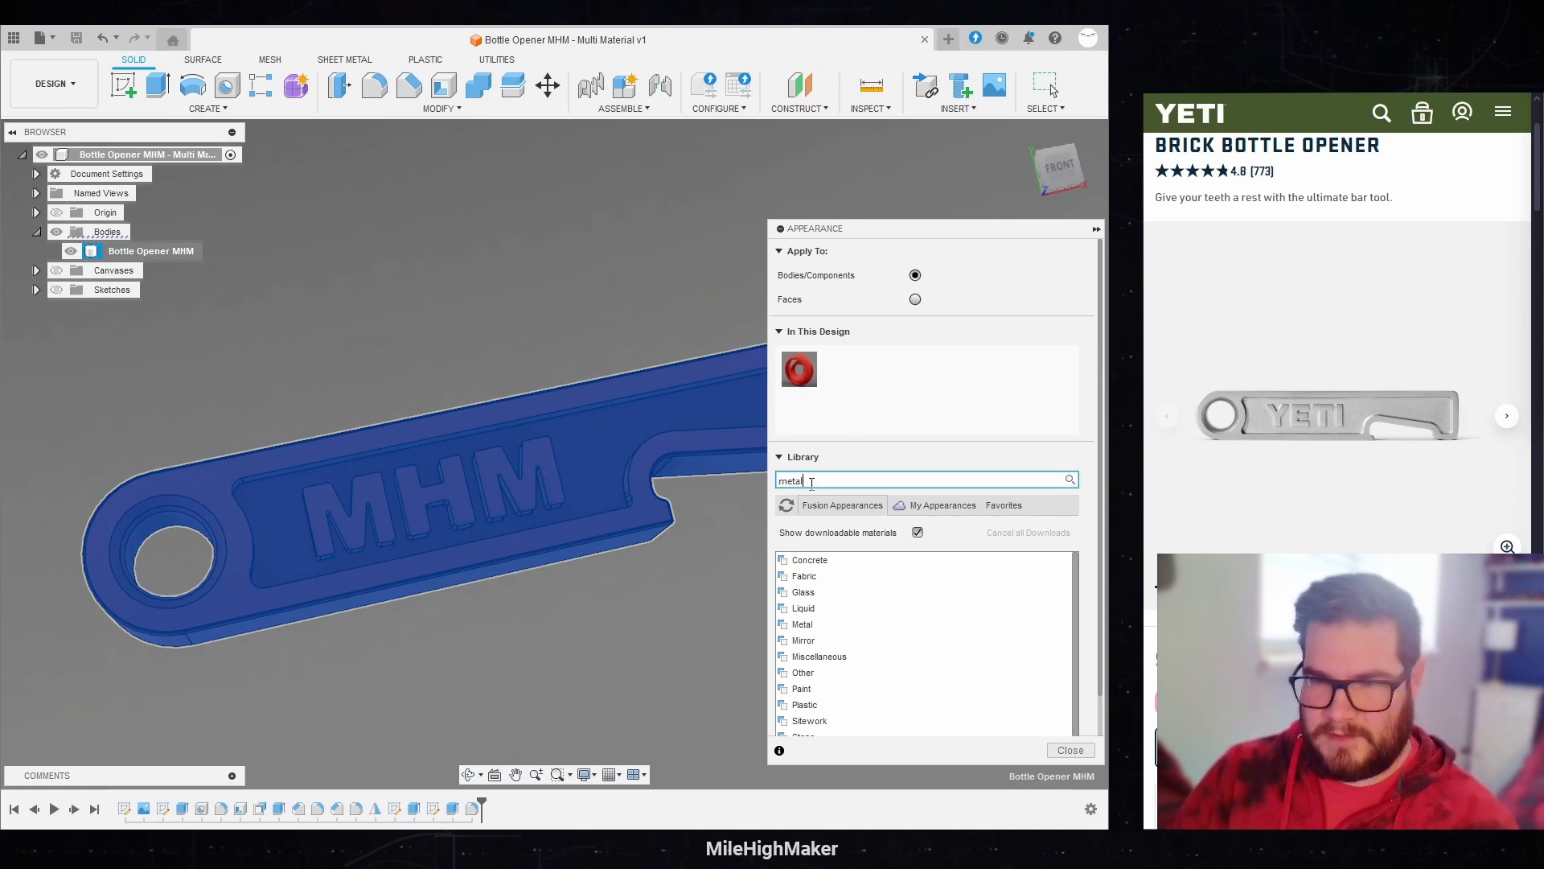
pyautogui.press('Return')
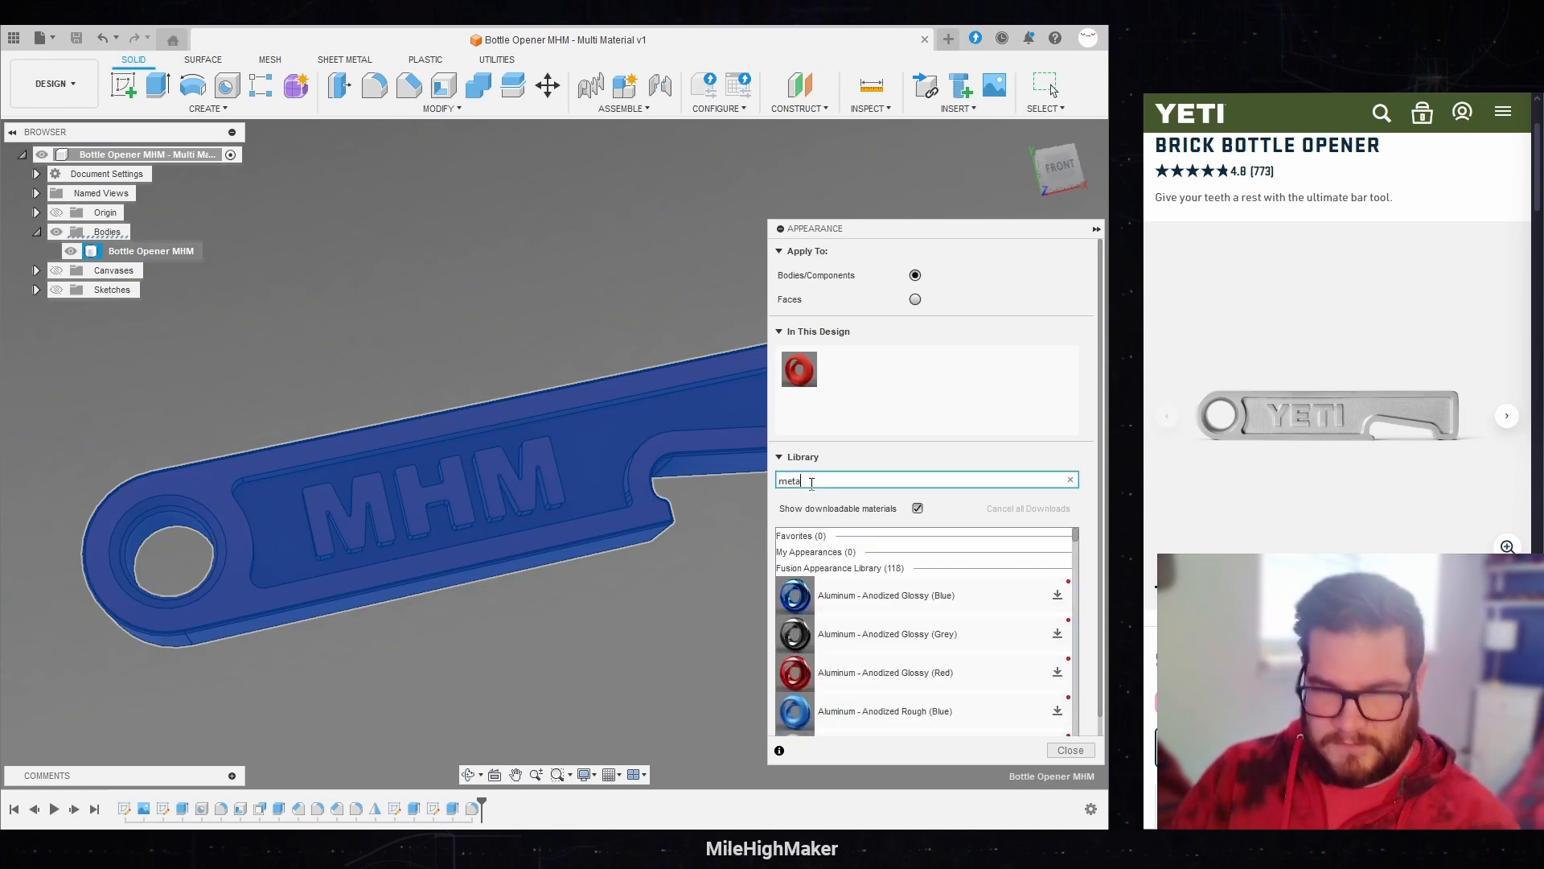
pyautogui.press('BackSpace')
pyautogui.press('BackSpace')
pyautogui.press('BackSpace')
pyautogui.press('BackSpace')
pyautogui.write('steel')
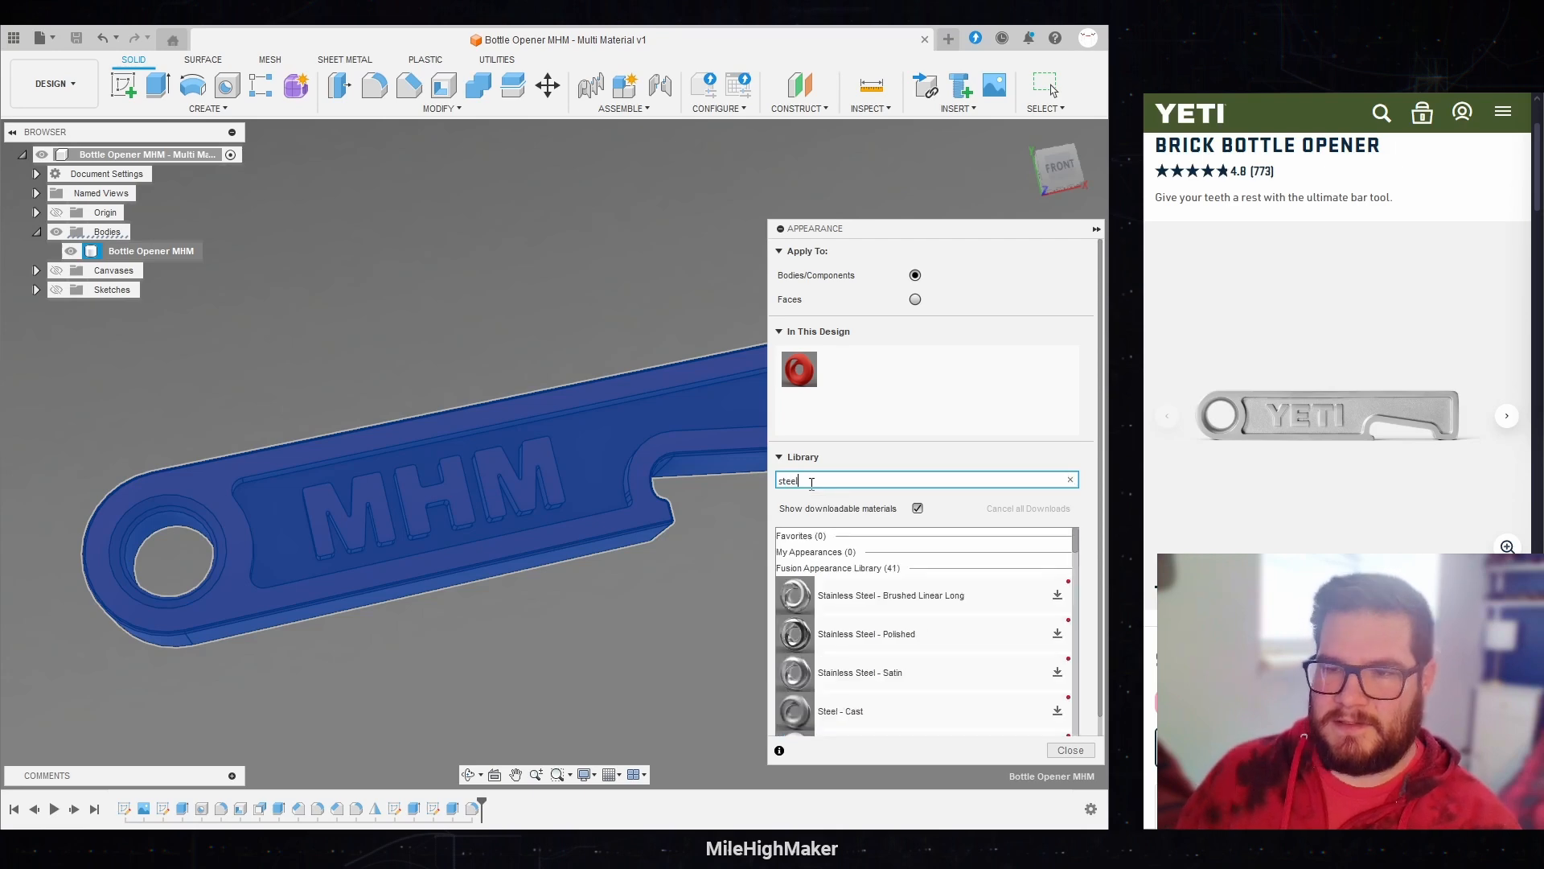
pyautogui.moveTo(898, 714); pyautogui.dragTo(498, 526)
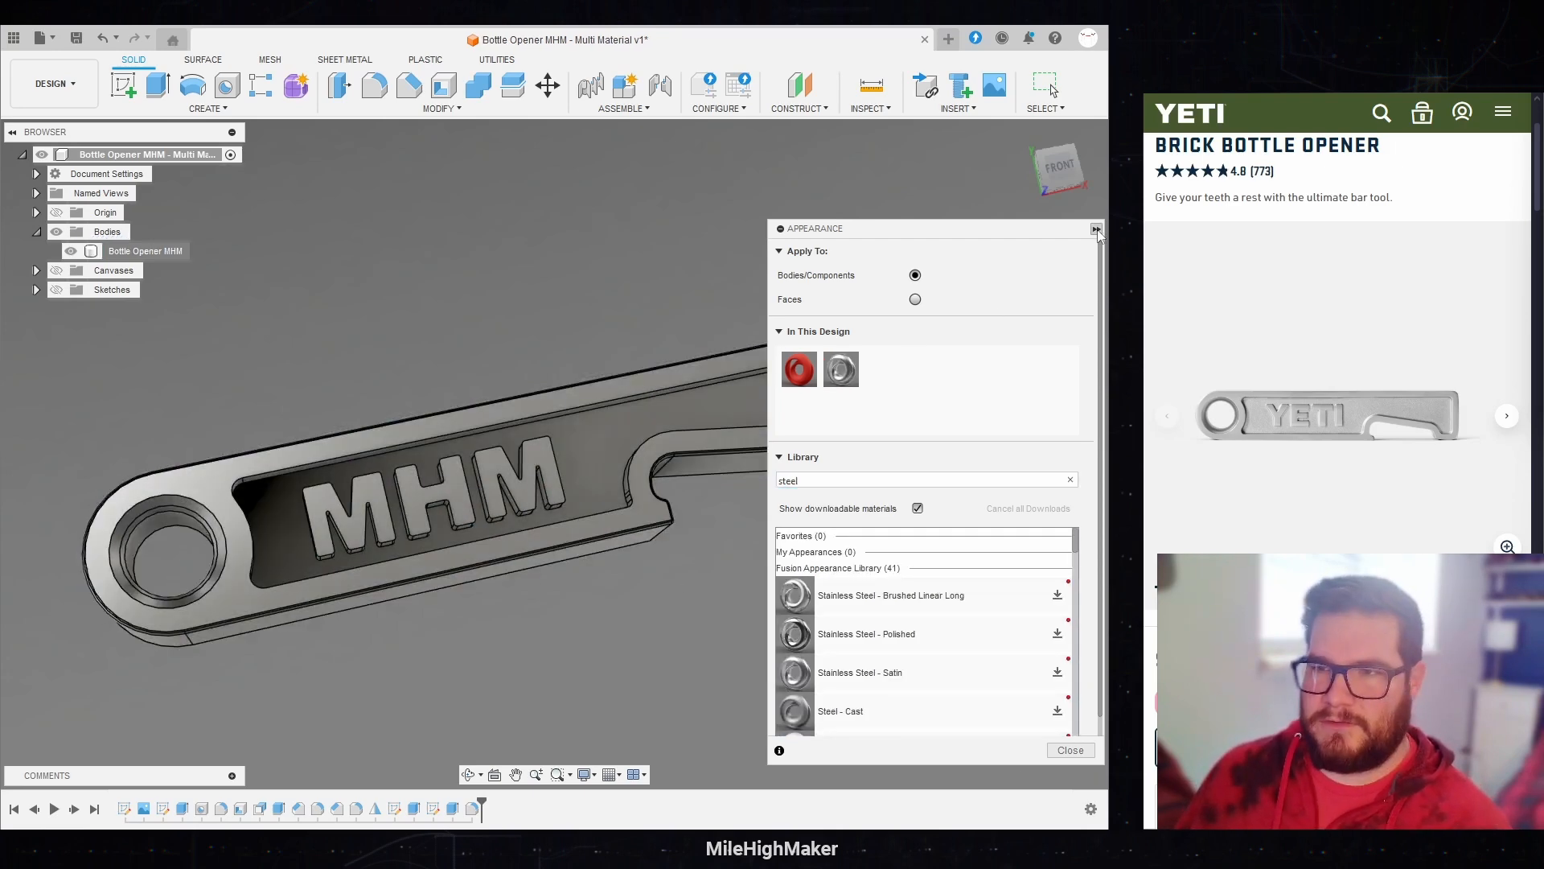
pyautogui.click(1097, 231)
# Step: Preview the steel opener in the Render workspace from a few angles and return to the Design workspace
pyautogui.moveTo(927, 500); pyautogui.dragTo(884, 451, button='middle')
pyautogui.click(54, 83)
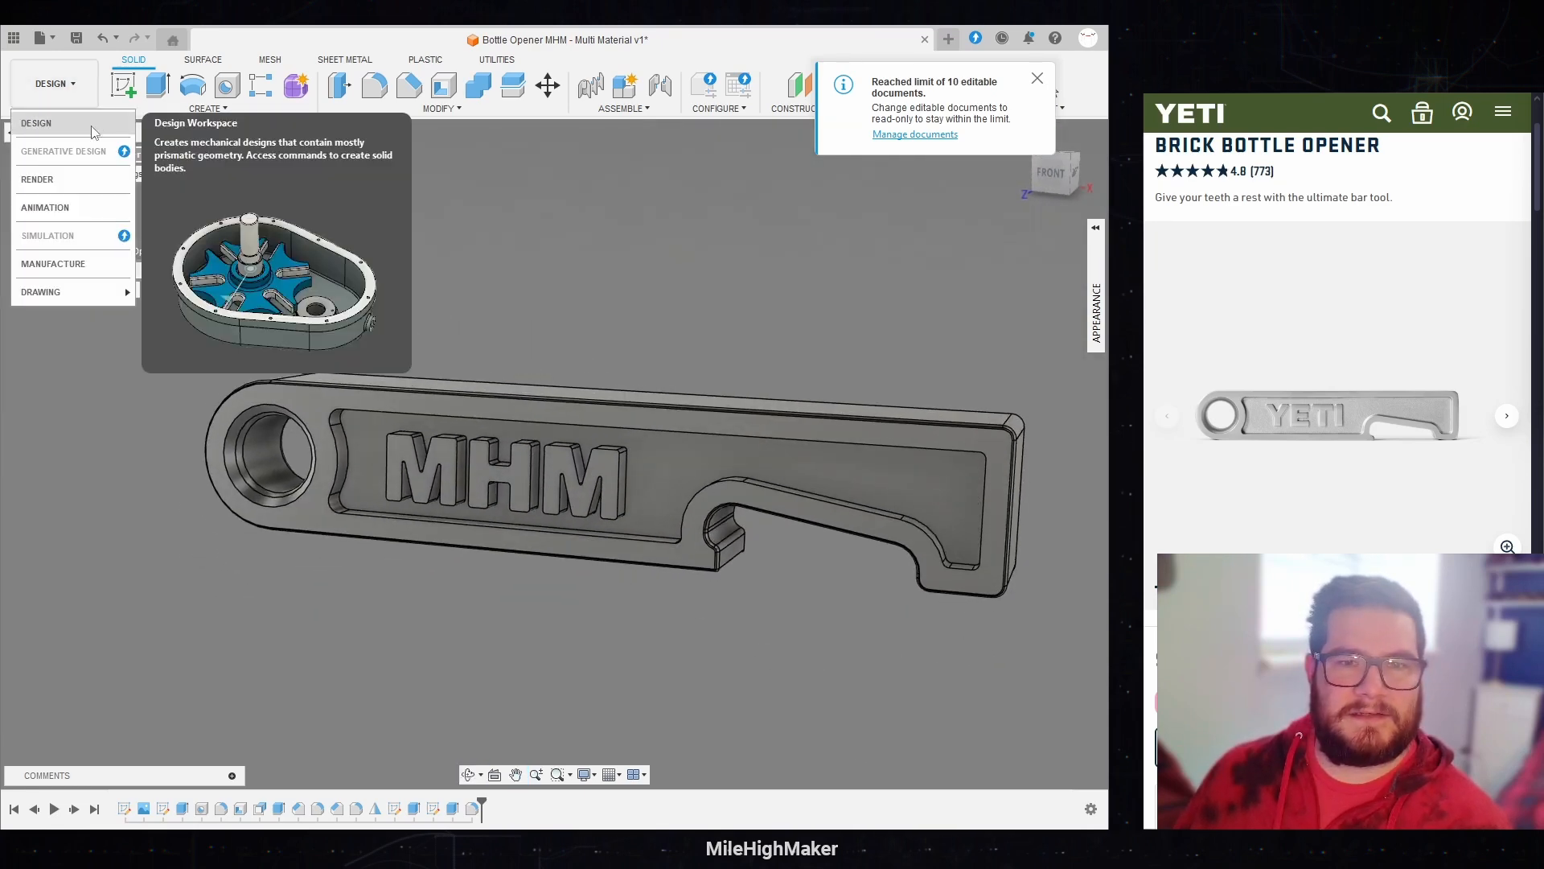
pyautogui.click(49, 179)
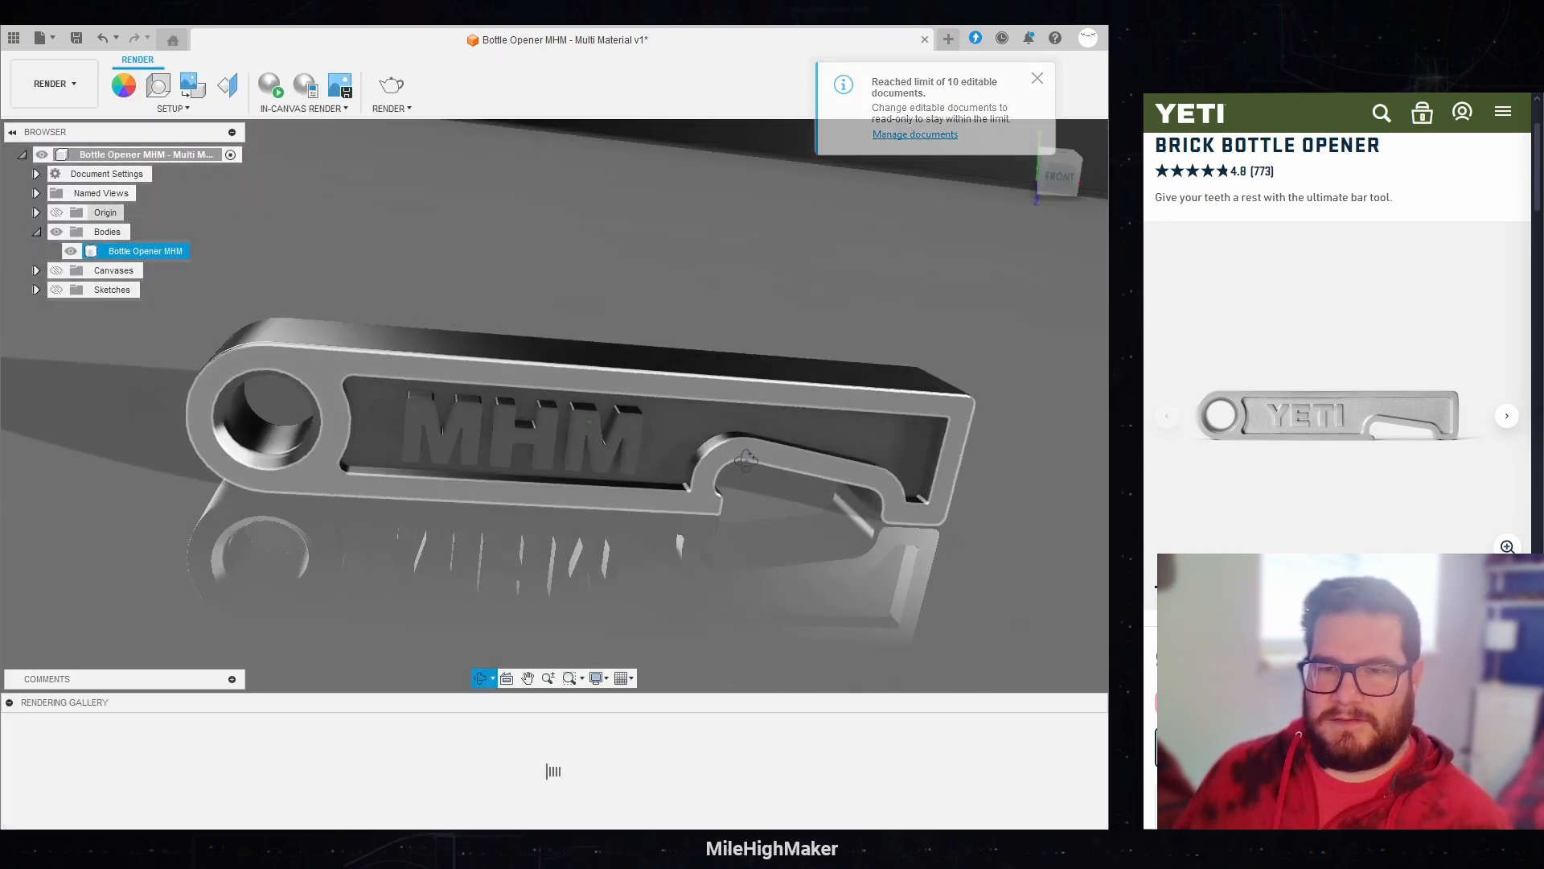
pyautogui.keyDown('shift'); pyautogui.moveTo(746, 458); pyautogui.dragTo(721, 602, button='middle'); pyautogui.keyUp('shift')
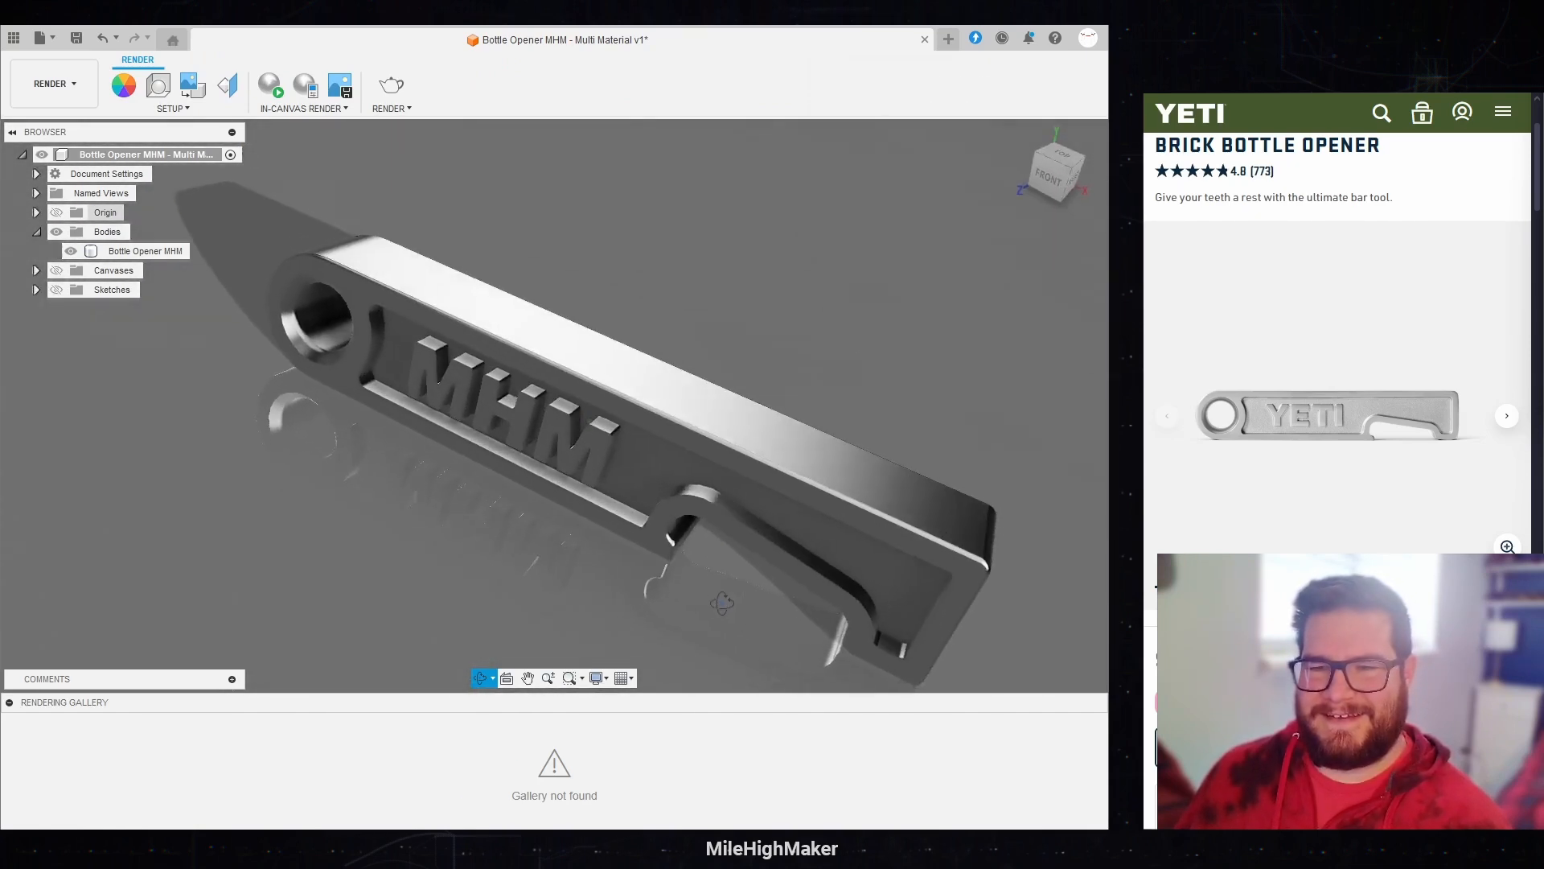
pyautogui.click(50, 84)
pyautogui.click(47, 123)
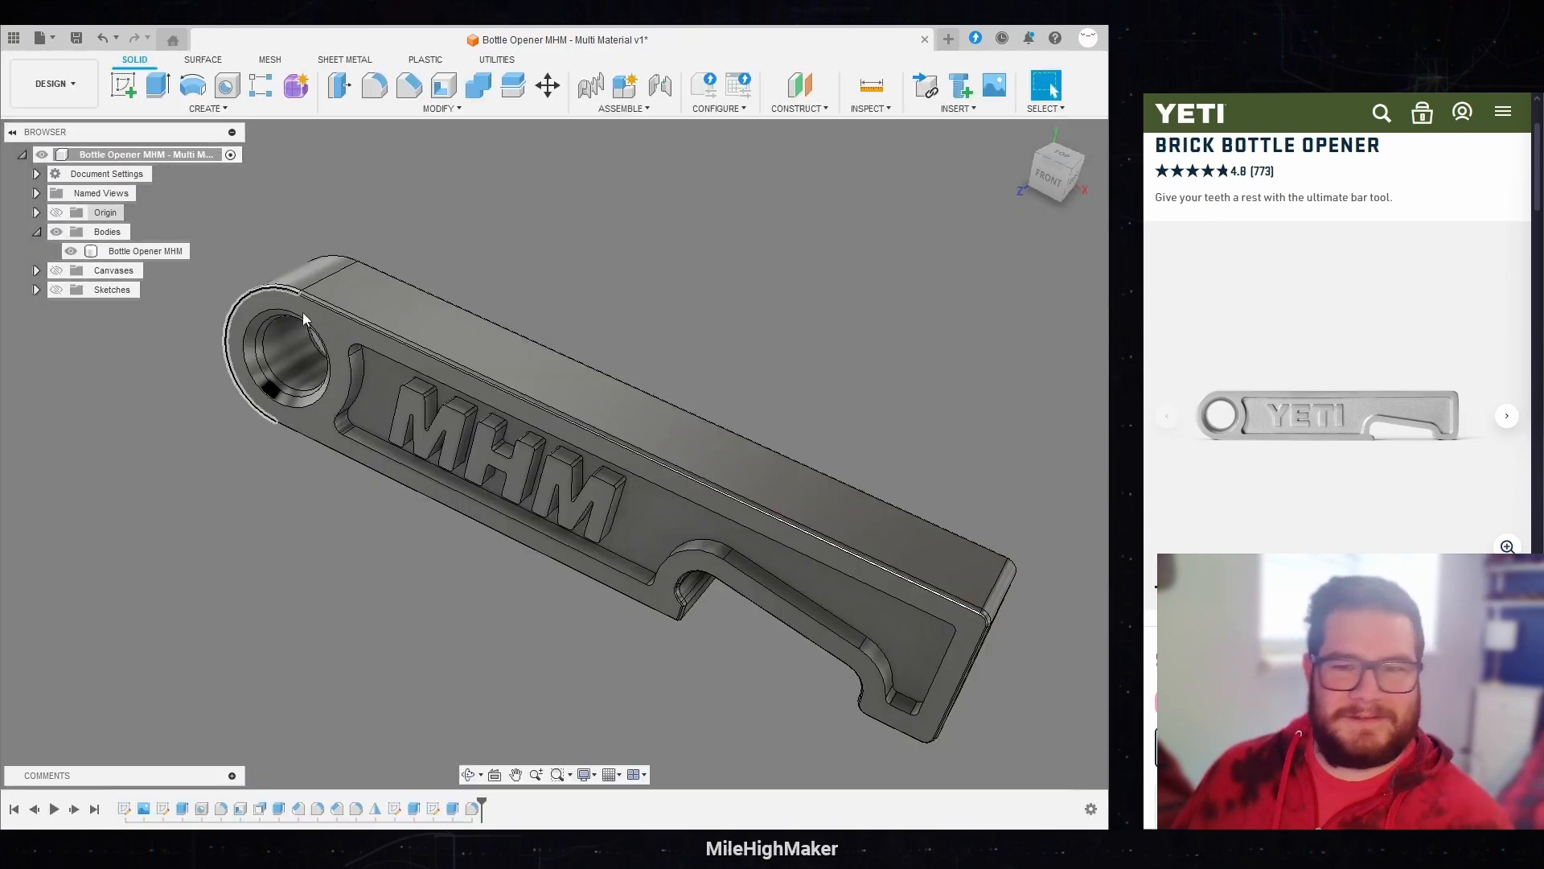
# Step: Extrude the recessed face around the front MHM lettering up to the outer rim face as a new body
pyautogui.keyDown('shift'); pyautogui.moveTo(576, 624); pyautogui.dragTo(634, 623, button='middle'); pyautogui.keyUp('shift')
pyautogui.click(701, 471)
pyautogui.scroll(3, 803, 534)
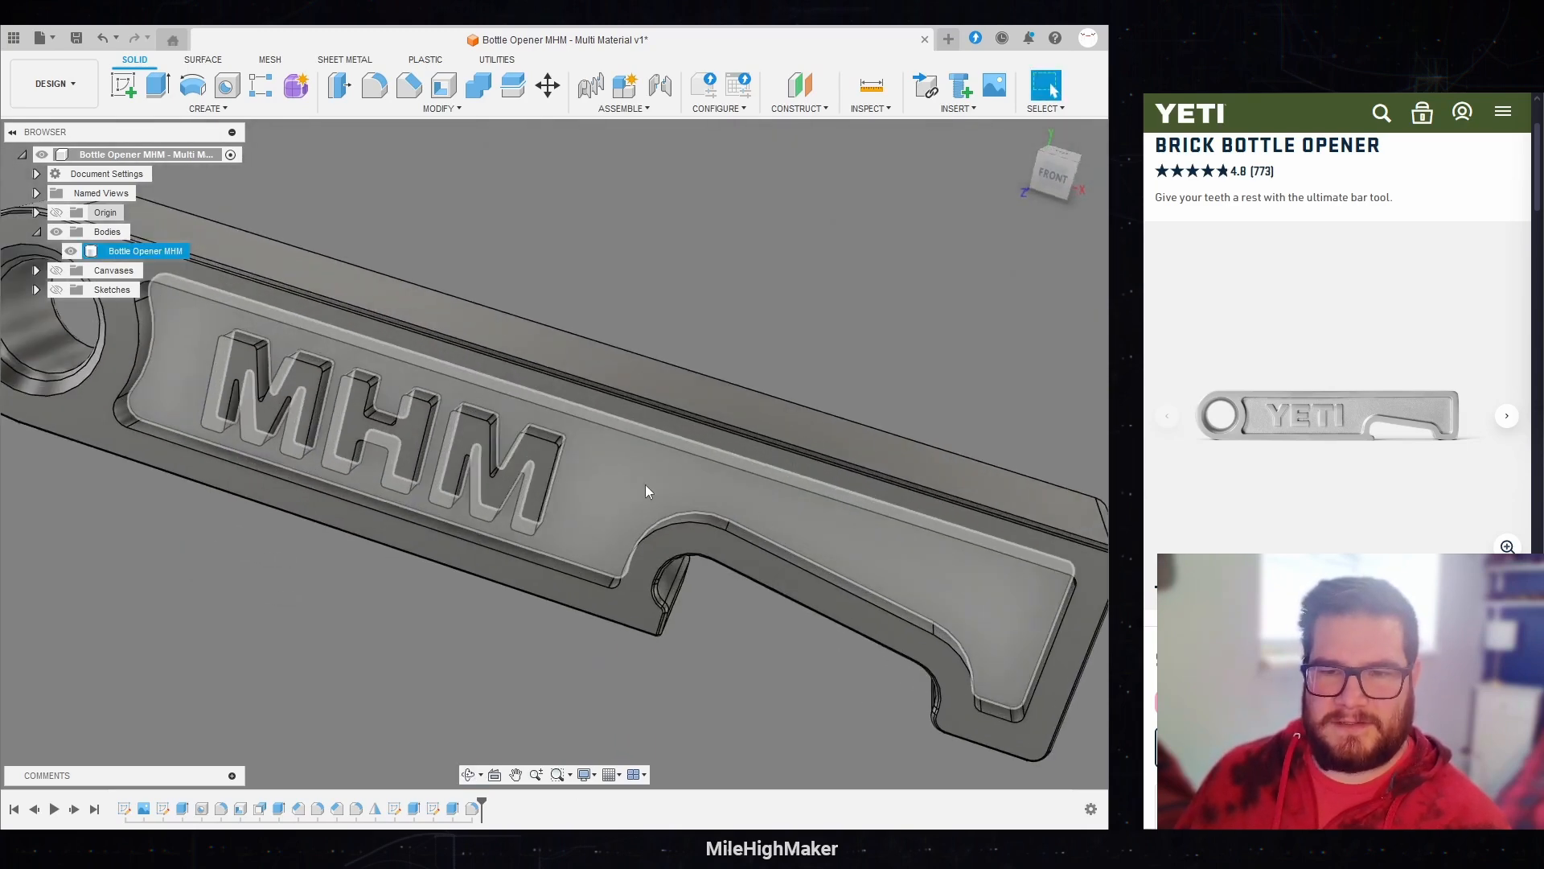
pyautogui.click(158, 85)
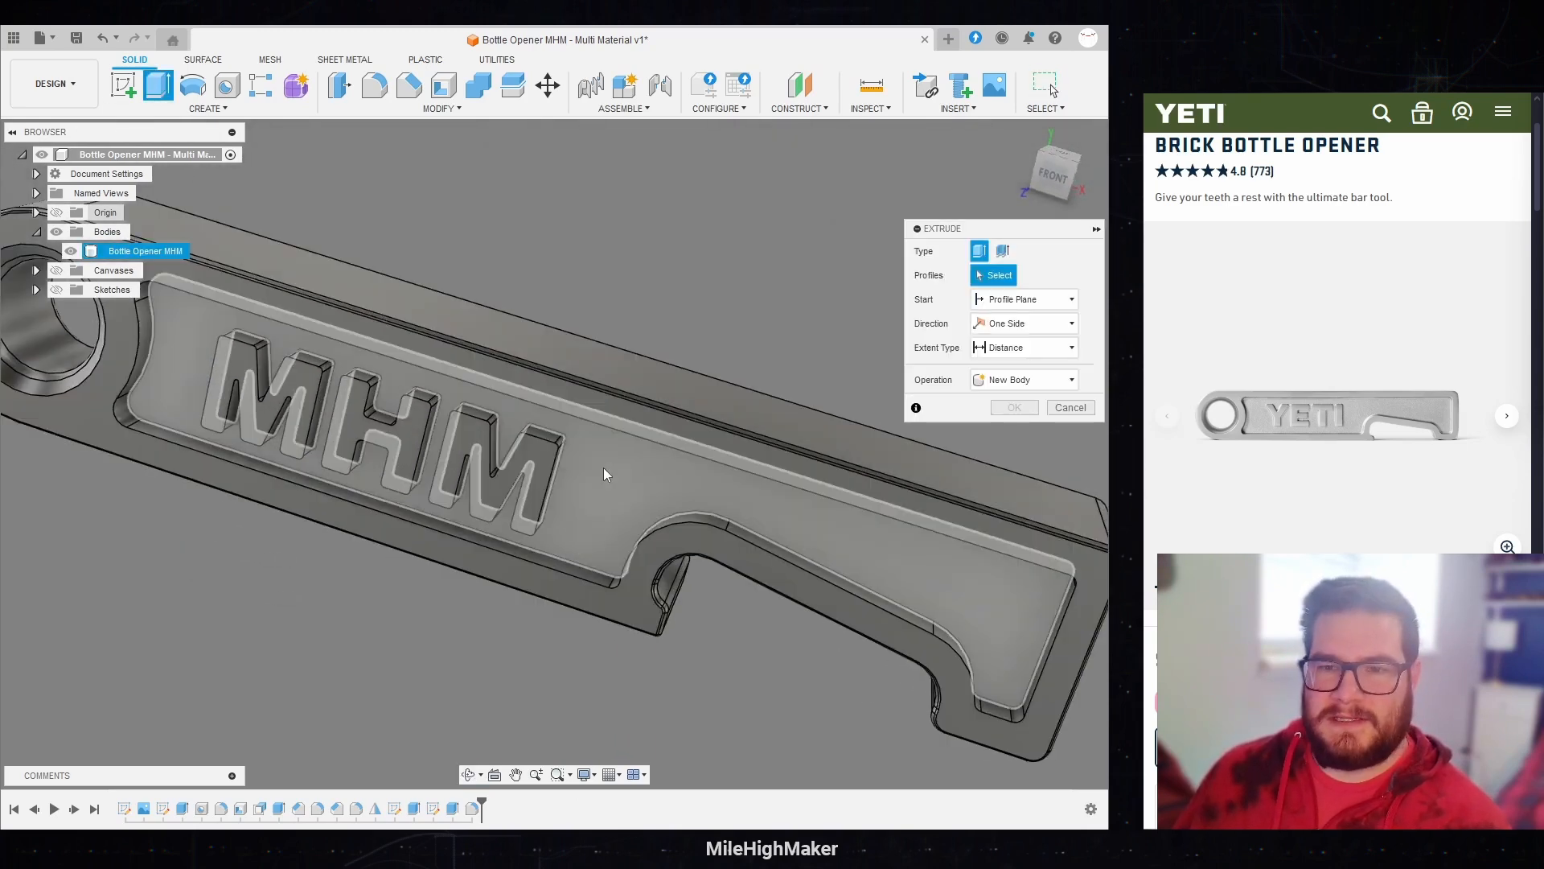
pyautogui.click(607, 472)
pyautogui.click(1037, 429)
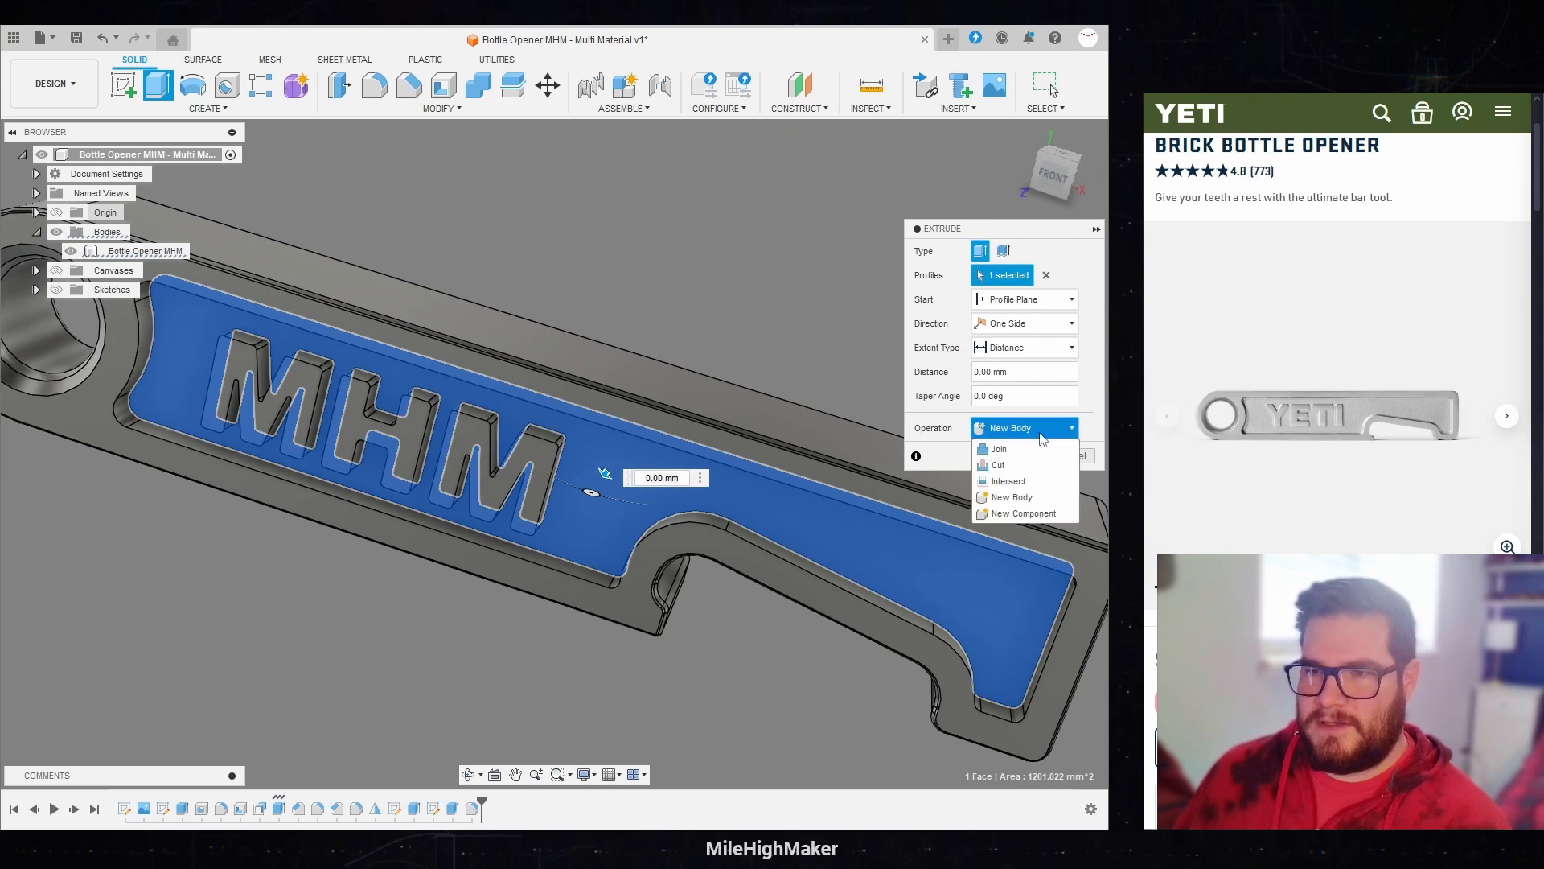
pyautogui.click(1011, 351)
pyautogui.click(1005, 378)
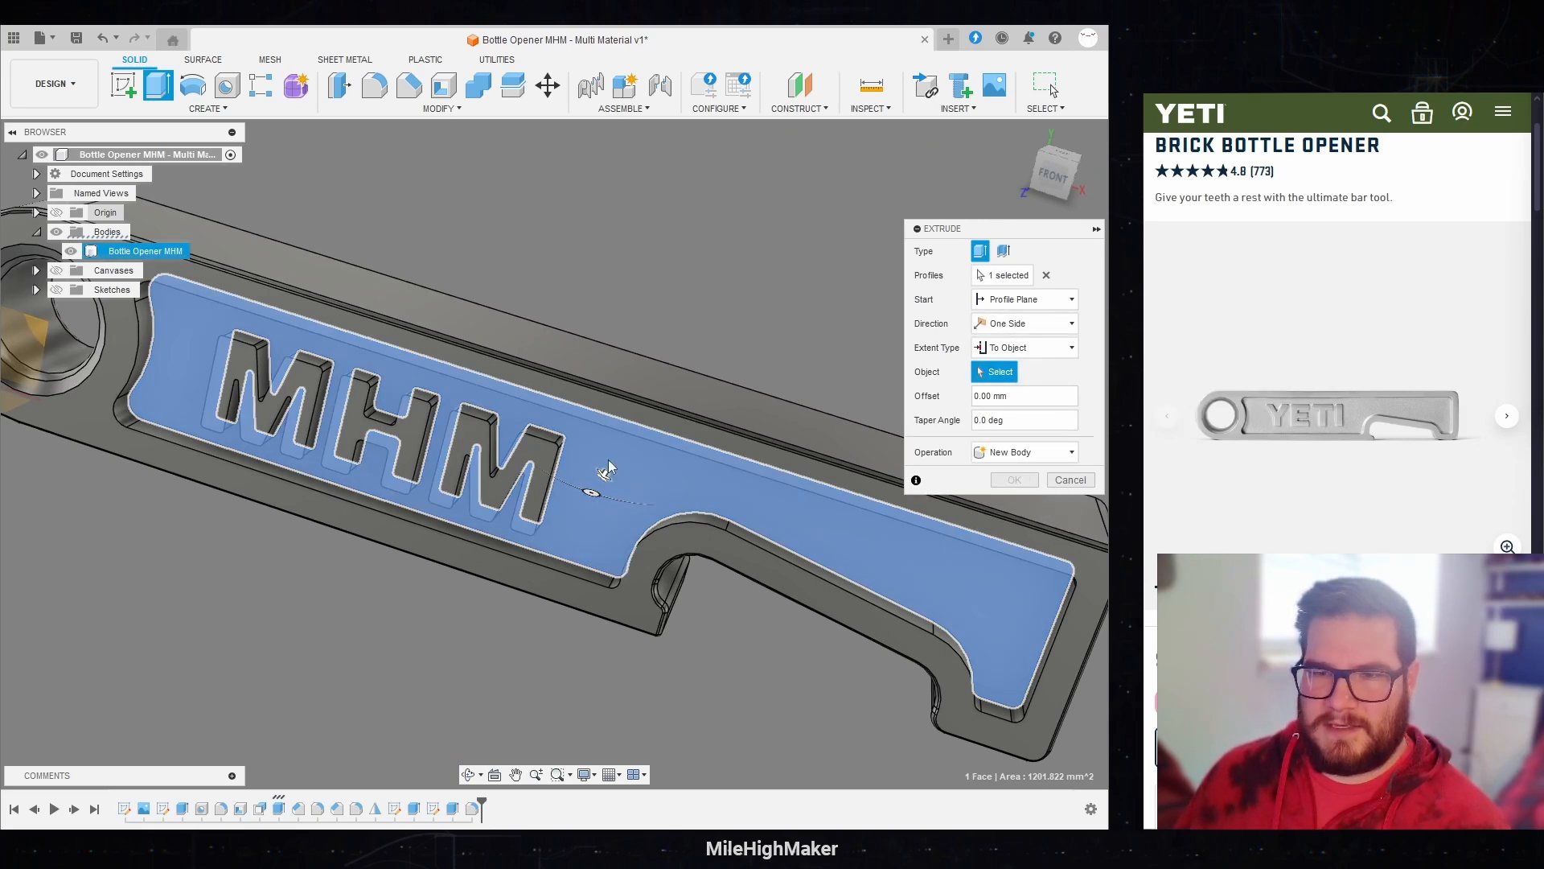
pyautogui.click(628, 415)
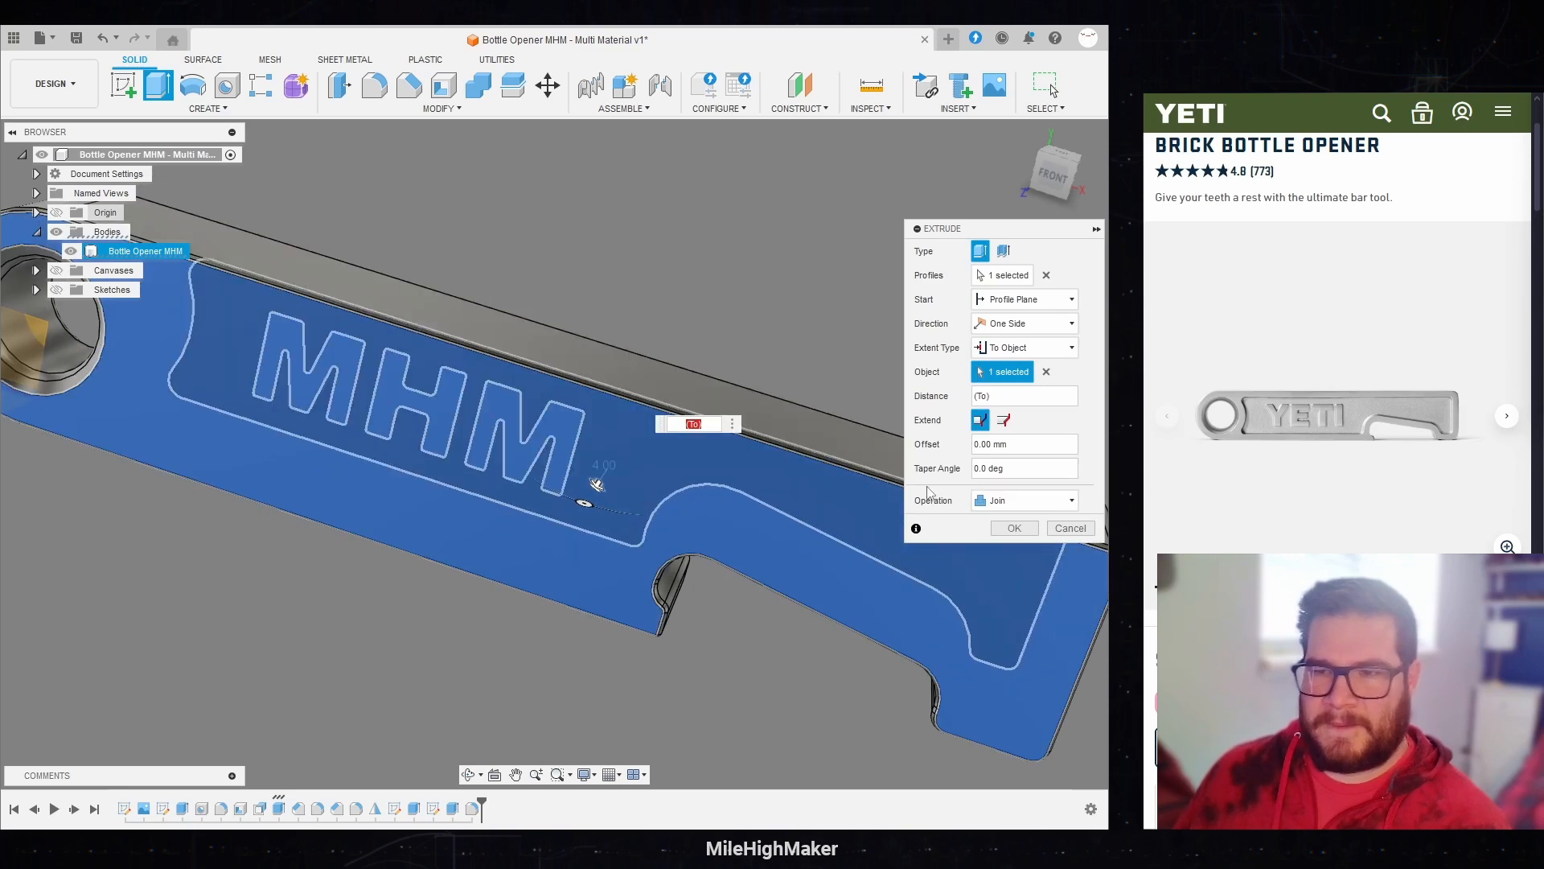
pyautogui.click(1017, 501)
pyautogui.click(1006, 563)
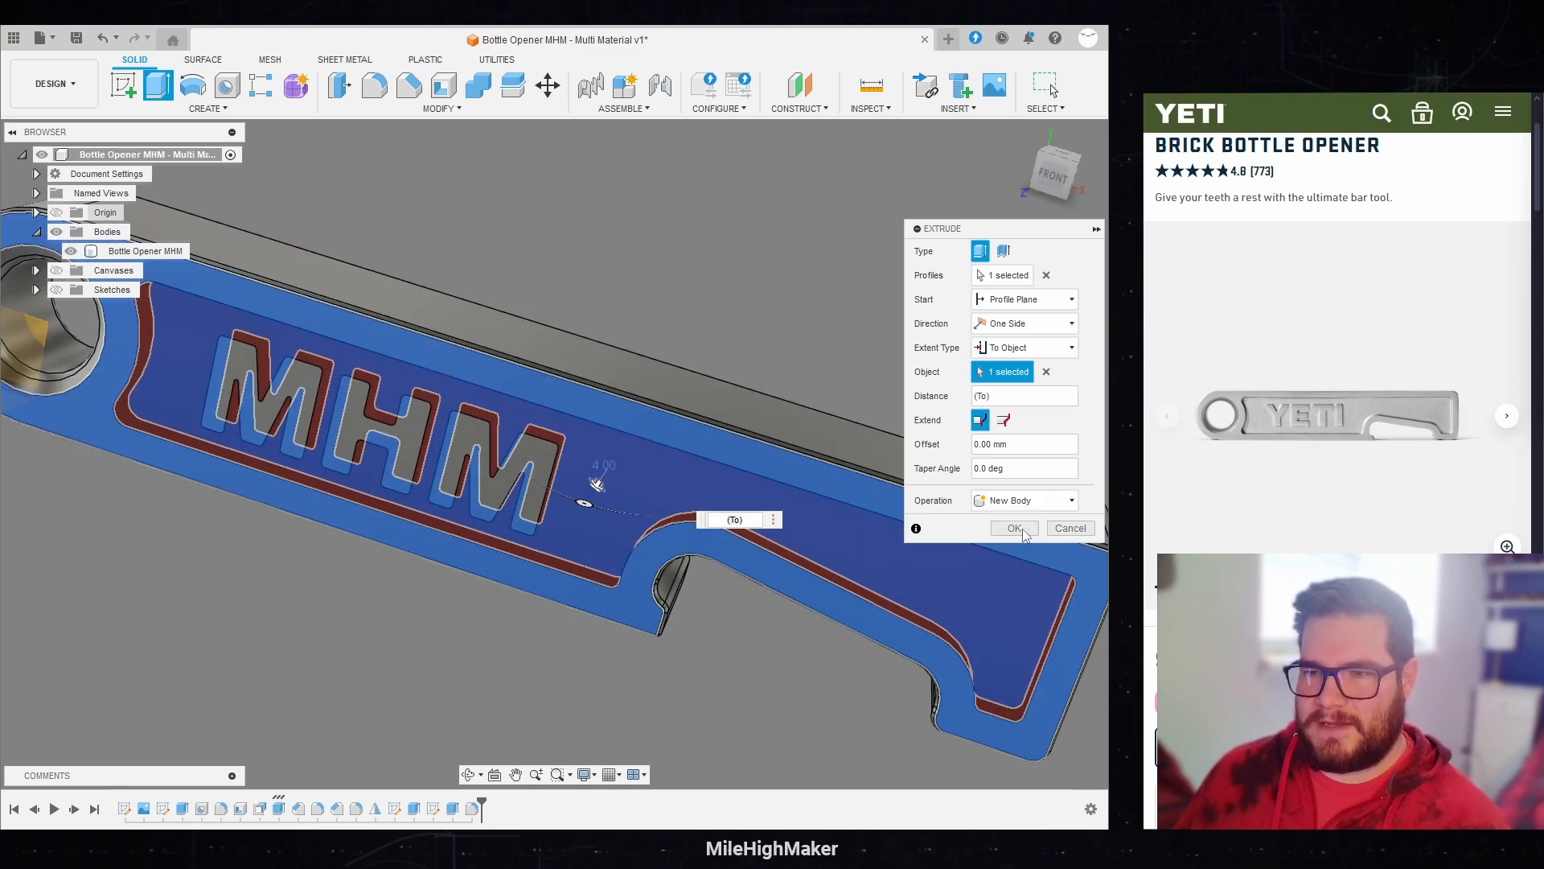
pyautogui.click(1018, 529)
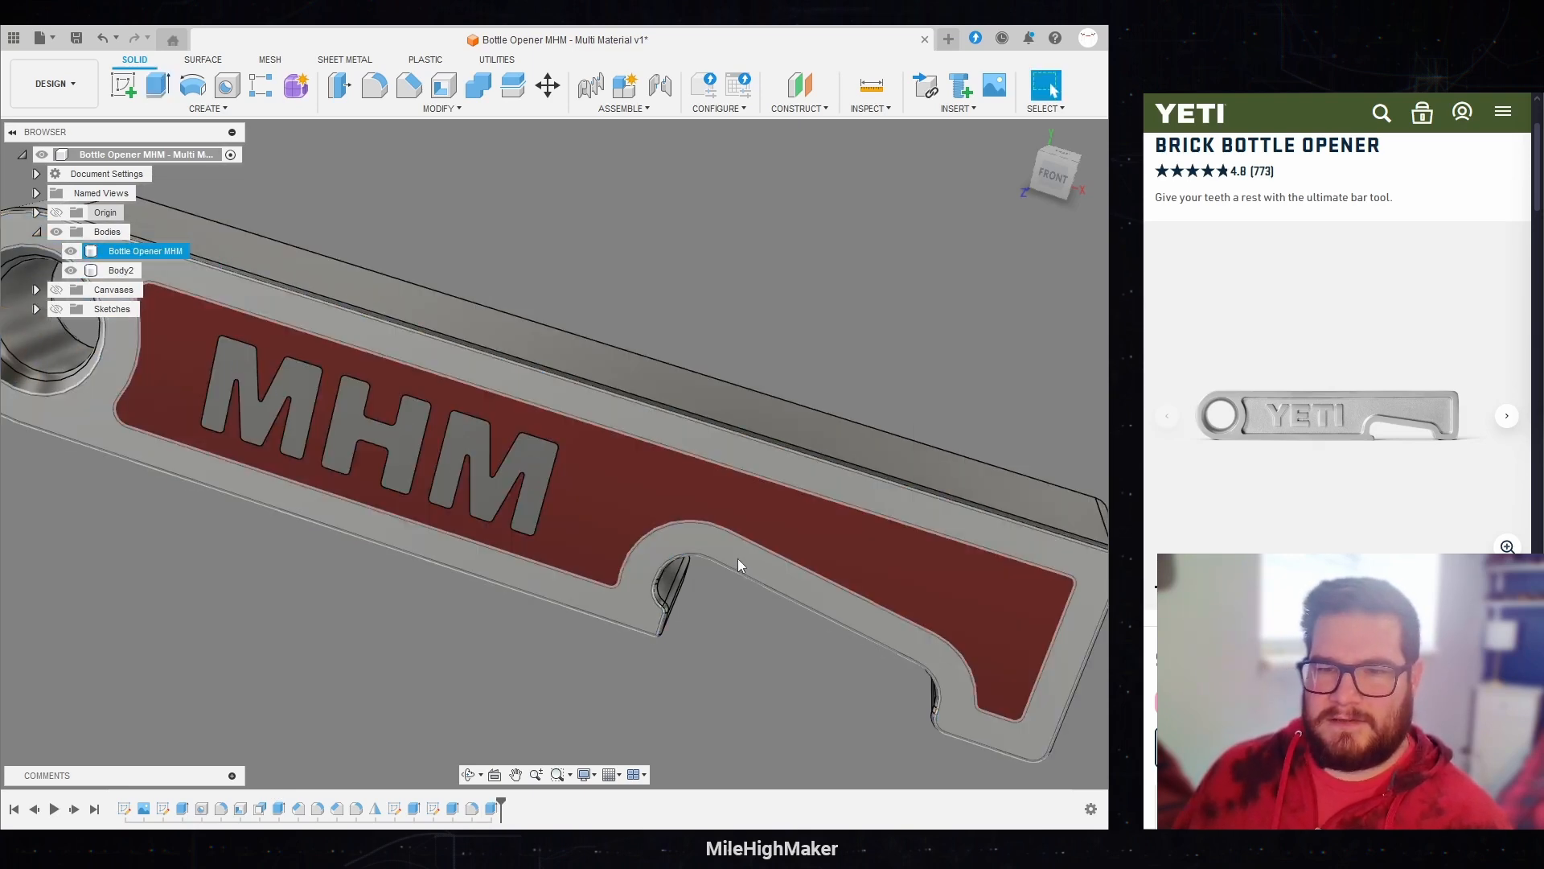
# Step: Hide the Bottle Opener MHM body to inspect the front infill on its own, and show the opener again
pyautogui.click(71, 251)
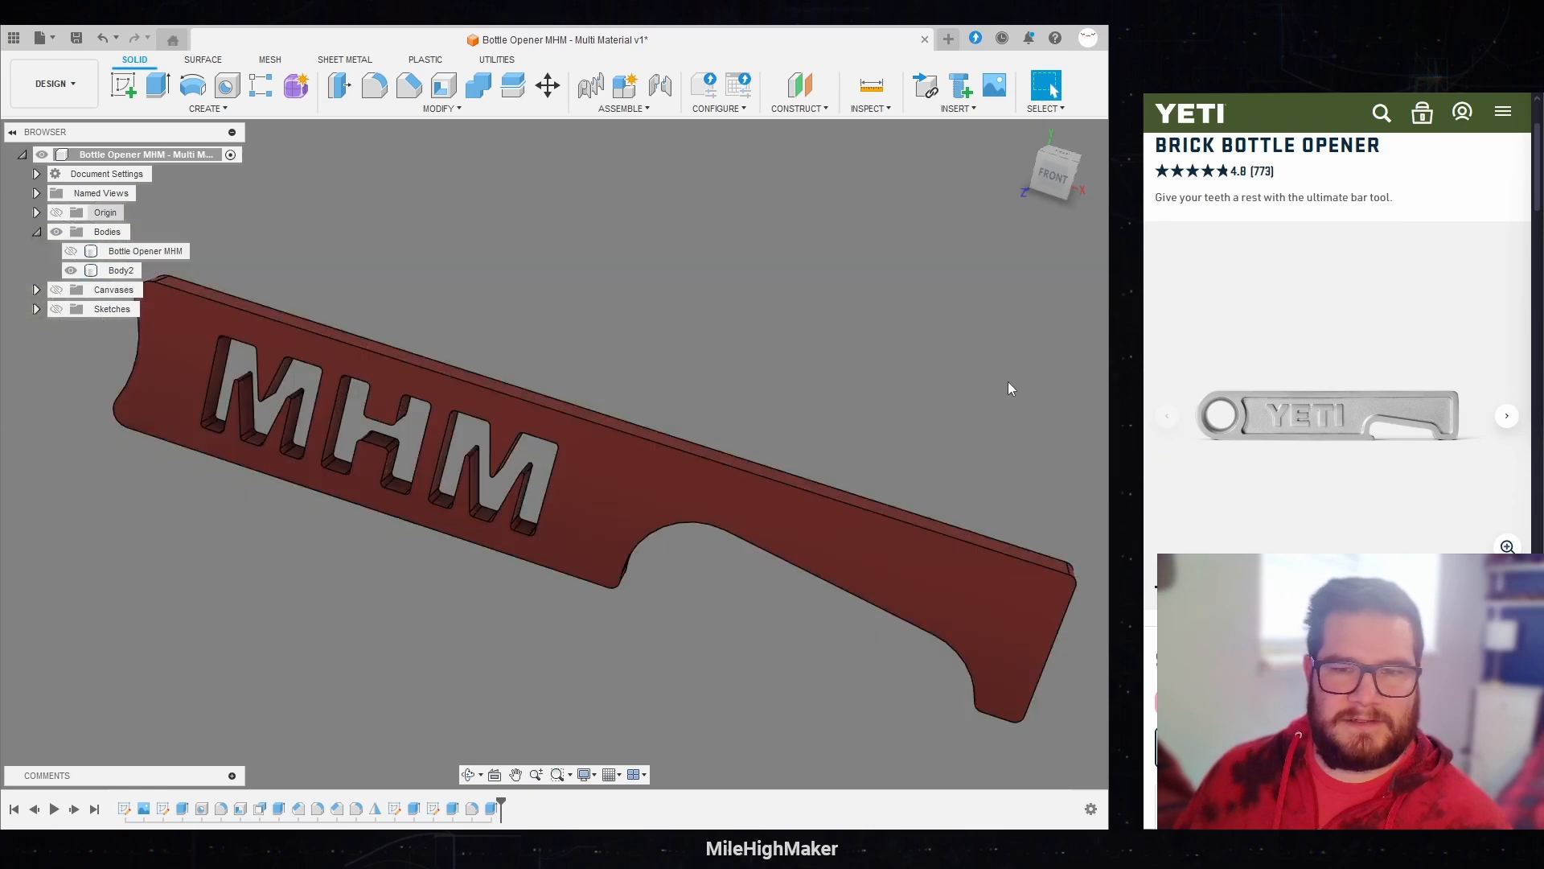
pyautogui.keyDown('shift'); pyautogui.moveTo(698, 353); pyautogui.dragTo(748, 239, button='middle'); pyautogui.keyUp('shift')
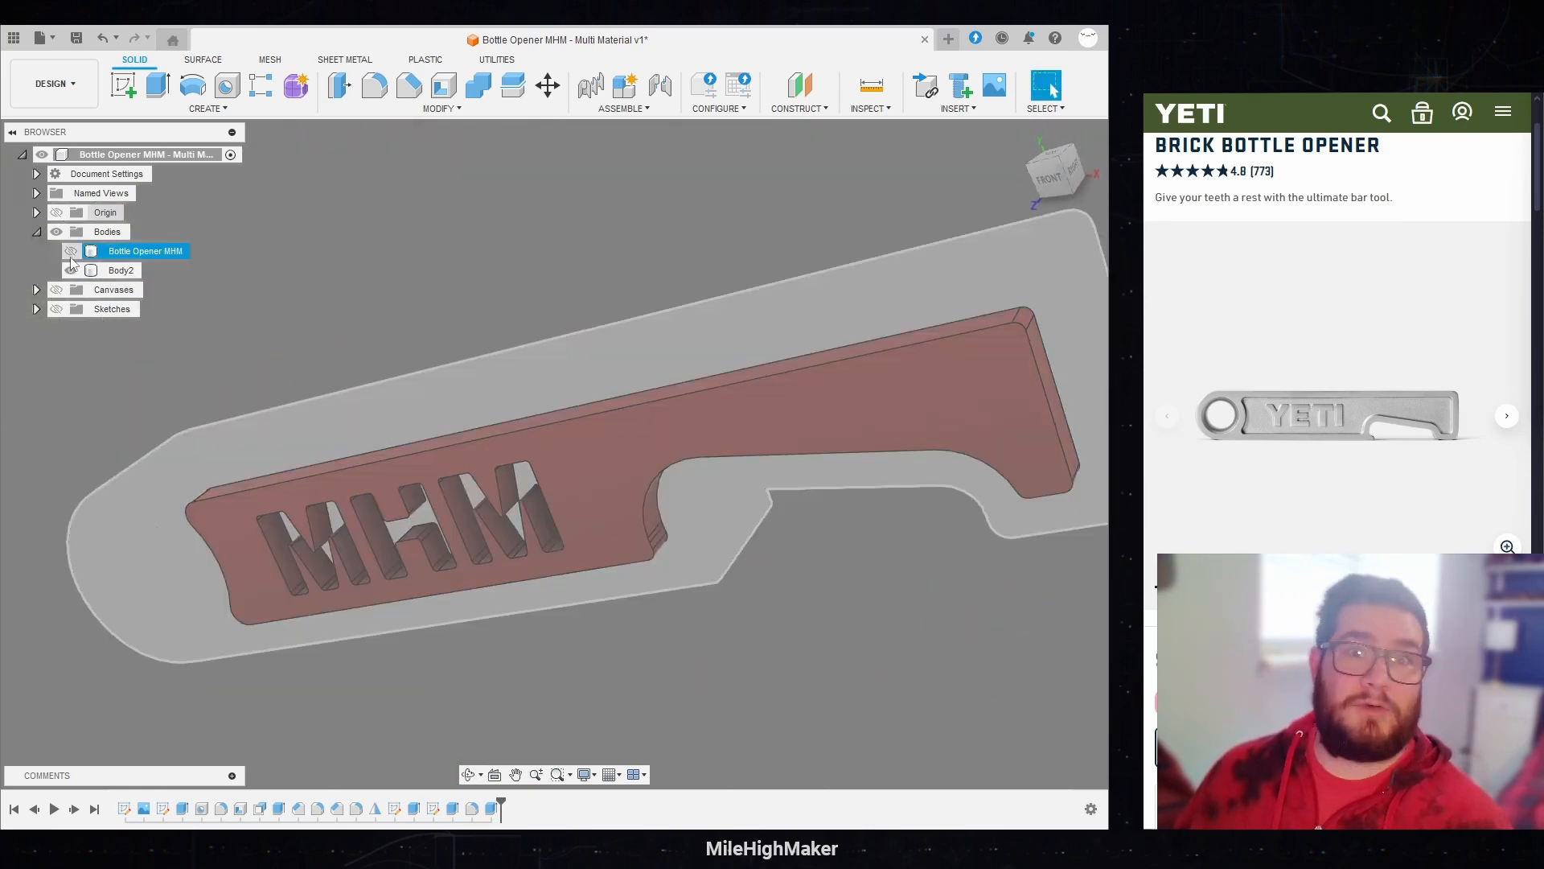
pyautogui.click(70, 251)
pyautogui.keyDown('shift'); pyautogui.moveTo(337, 305); pyautogui.dragTo(621, 275, button='middle'); pyautogui.keyUp('shift')
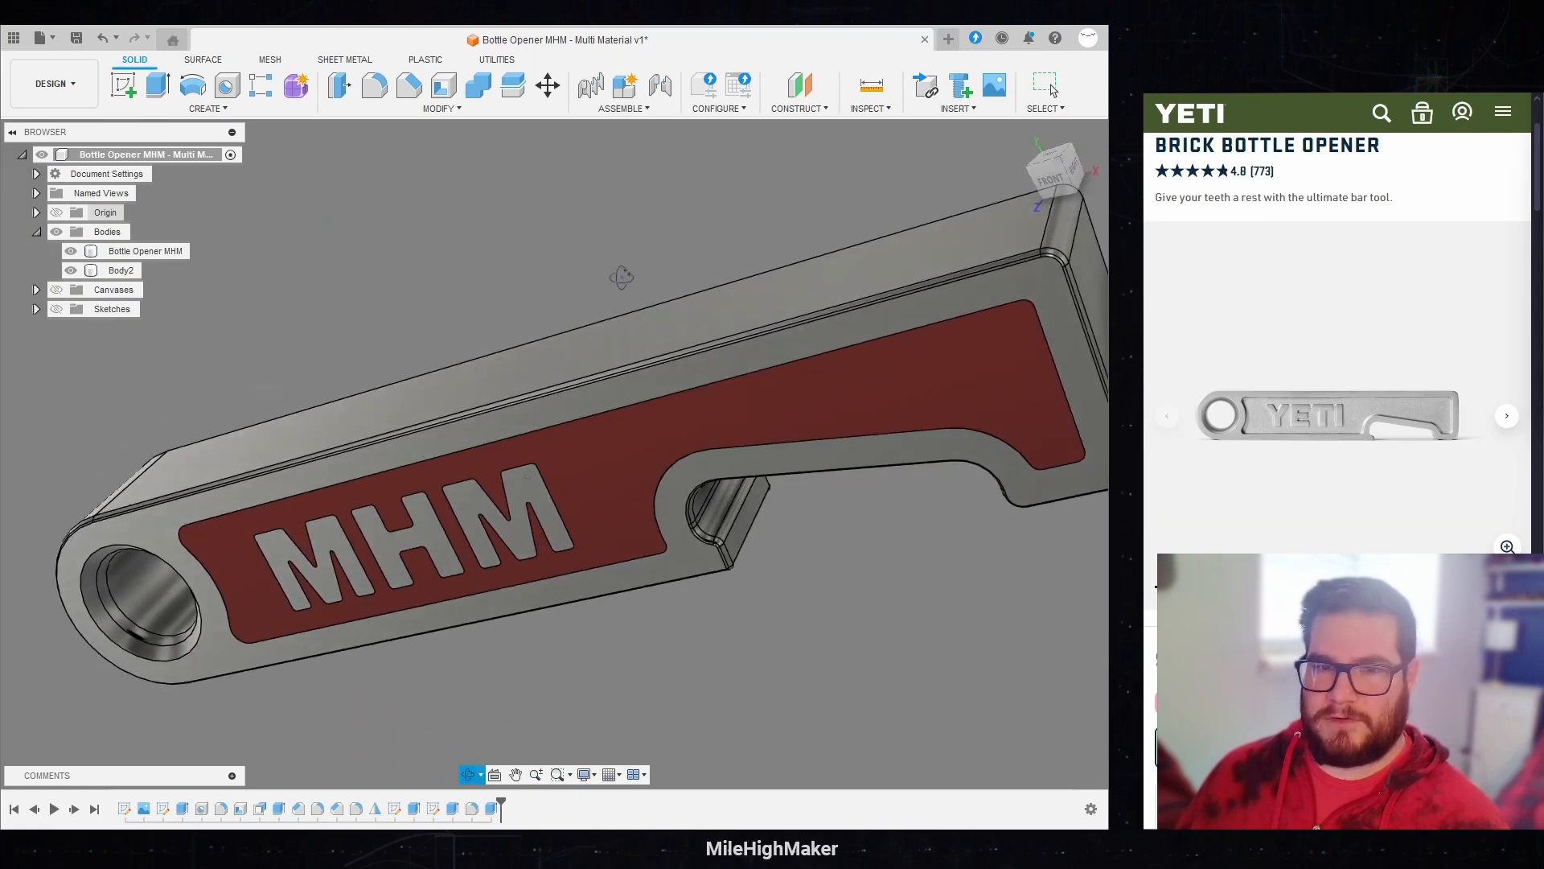
pyautogui.keyDown('shift'); pyautogui.moveTo(563, 621); pyautogui.dragTo(473, 639, button='middle'); pyautogui.keyUp('shift')
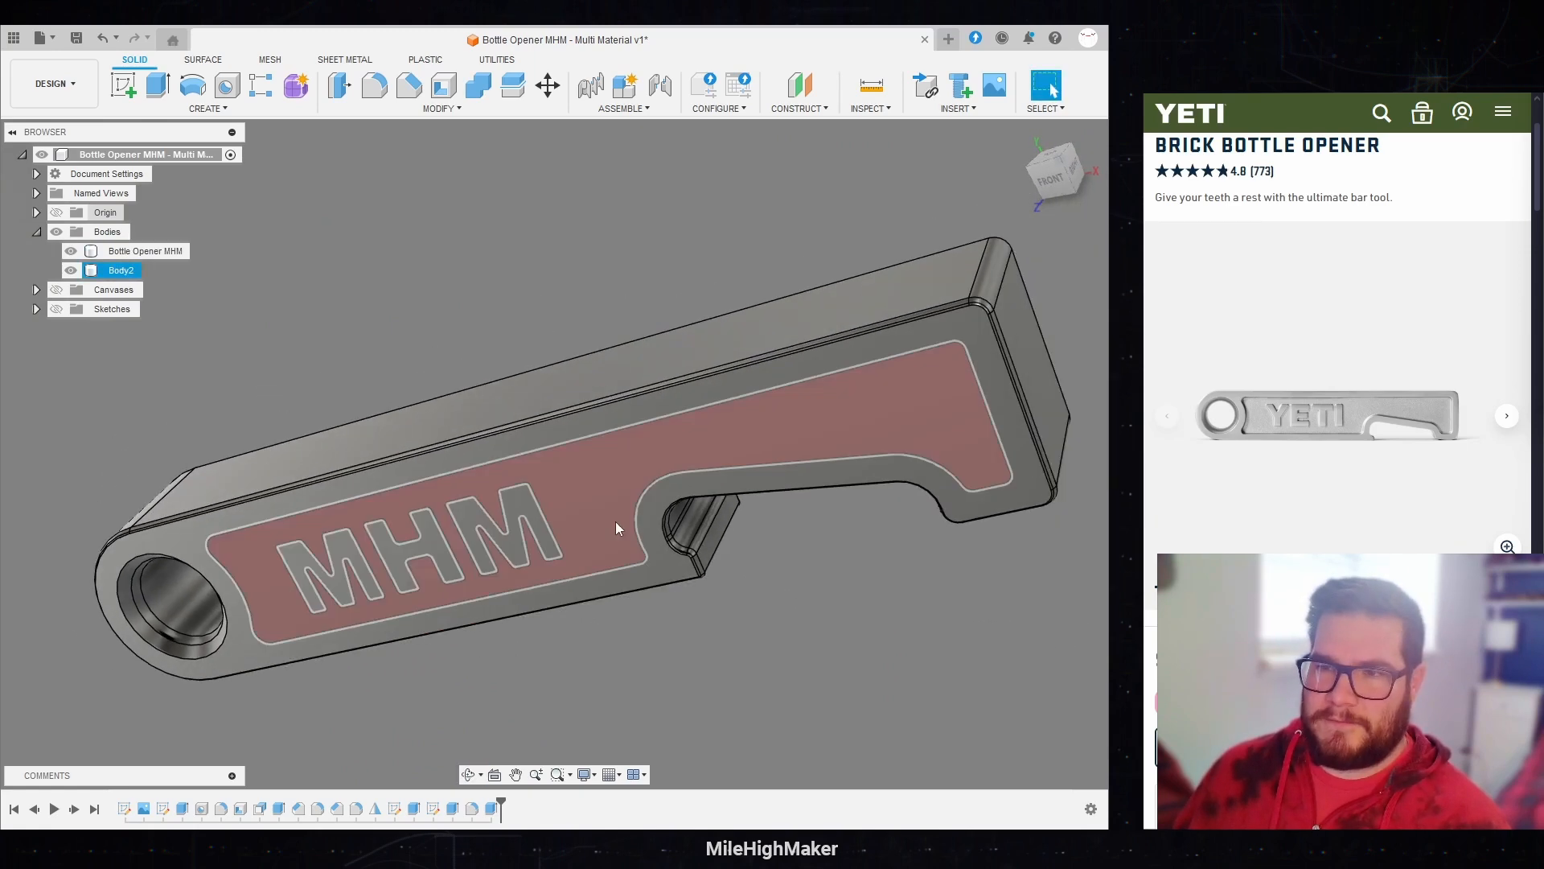
pyautogui.click(822, 453)
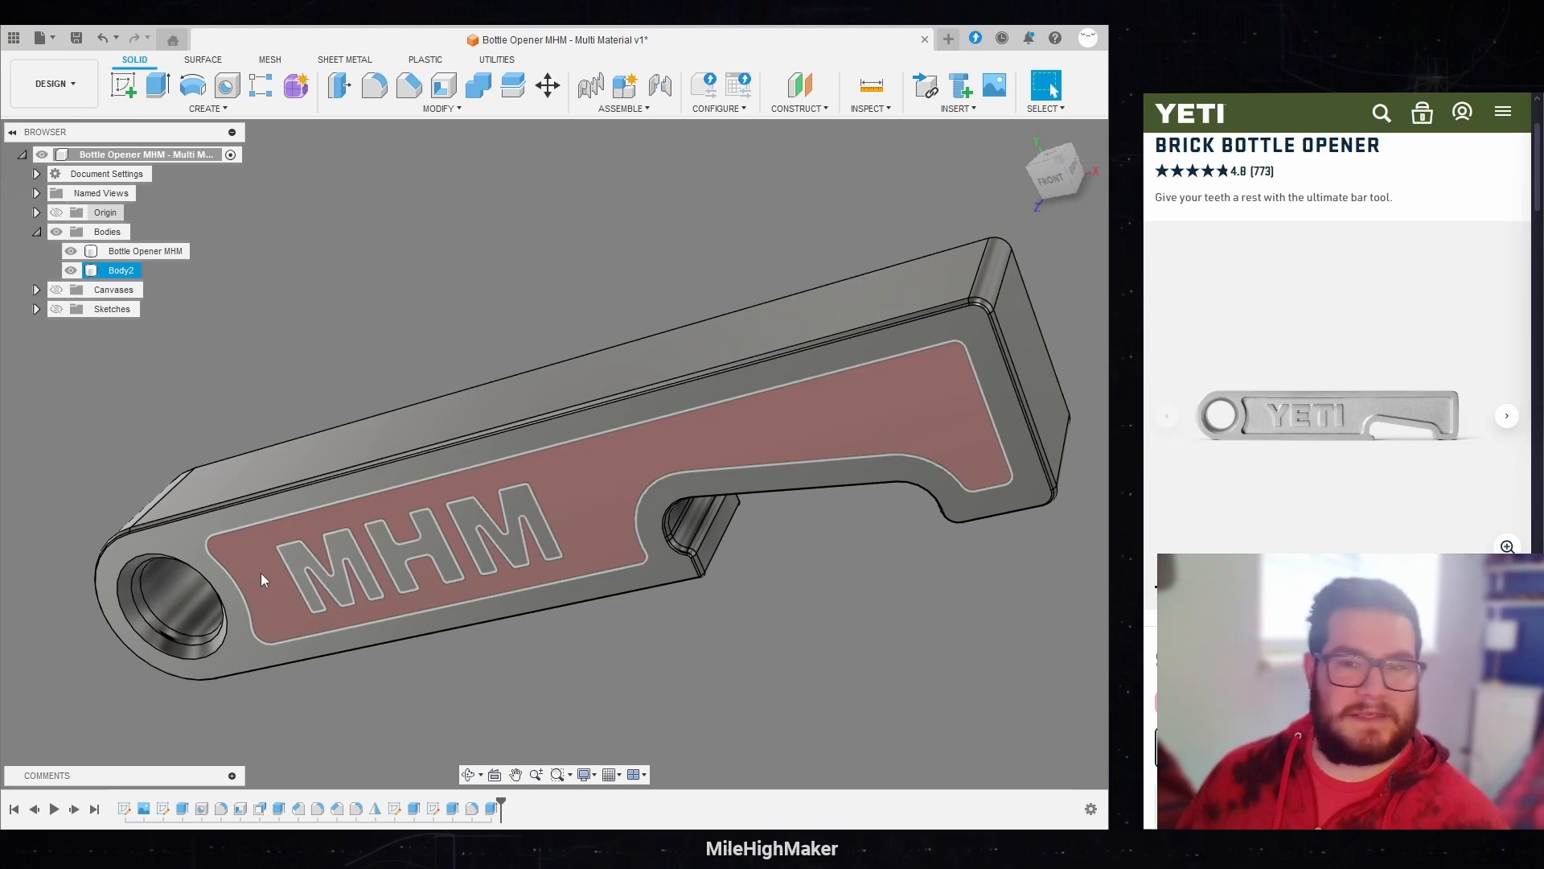
pyautogui.click(248, 360)
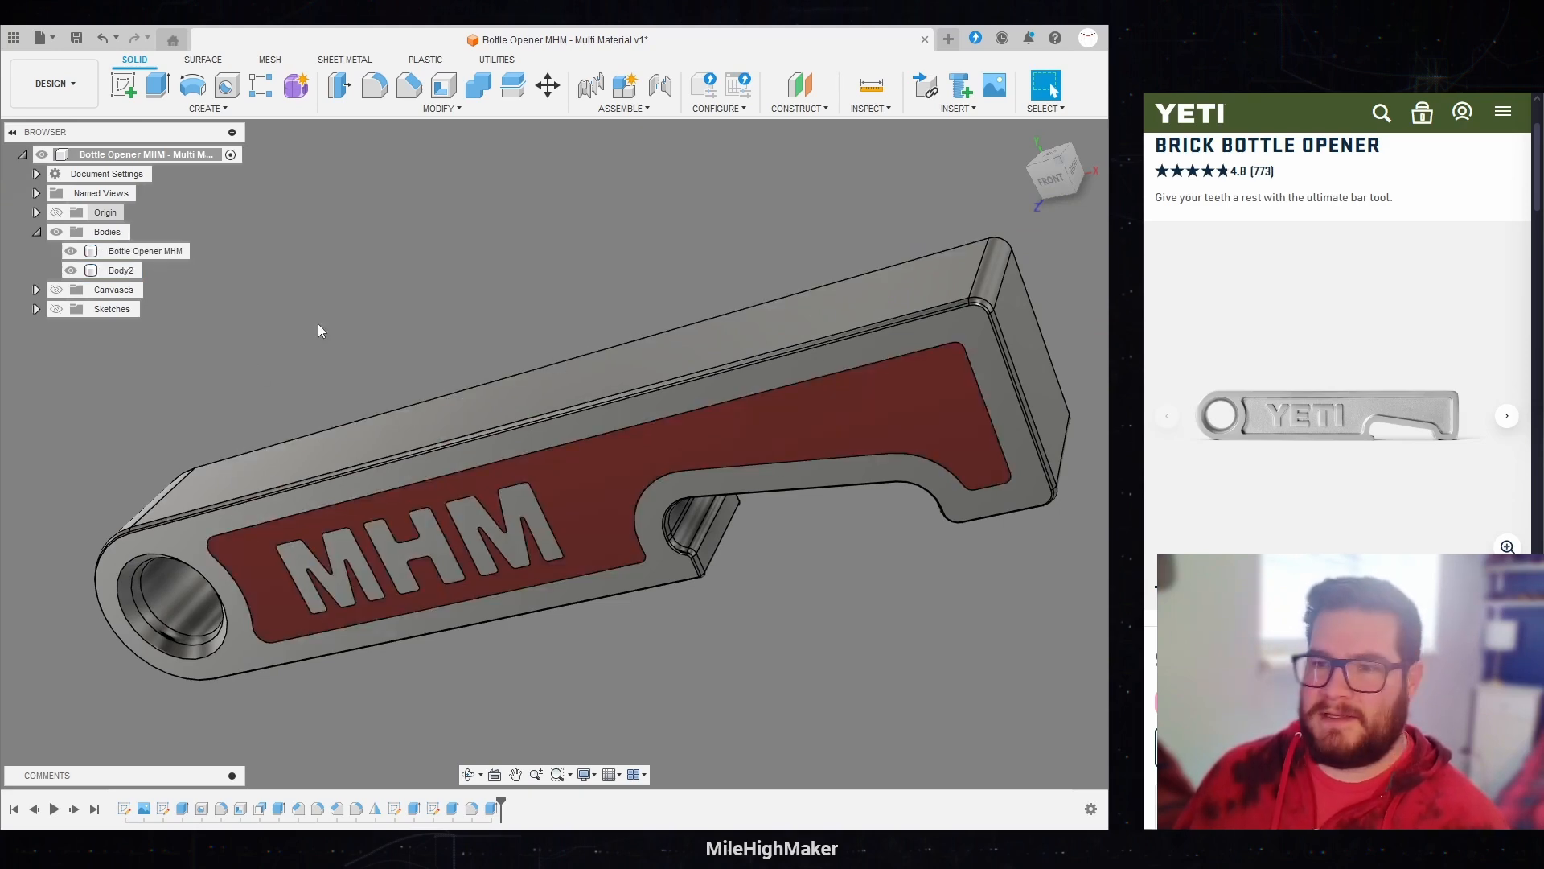
# Step: Extrude the recessed face around the back MHM lettering up to the outer rim face as a separate new body
pyautogui.keyDown('shift'); pyautogui.moveTo(767, 245); pyautogui.dragTo(822, 272, button='middle'); pyautogui.keyUp('shift')
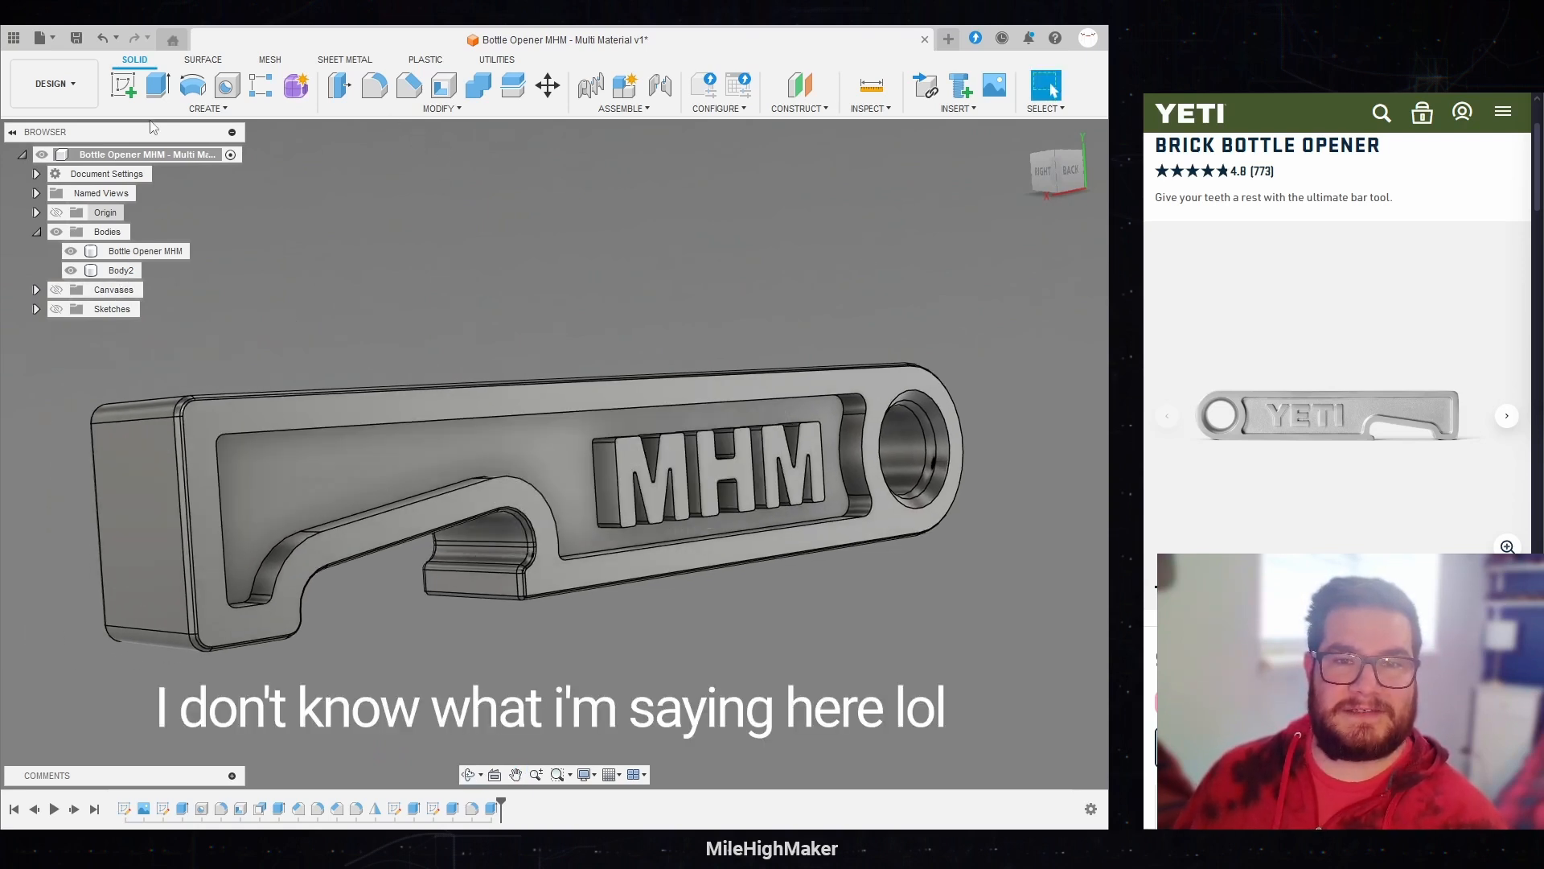
pyautogui.press('e')
pyautogui.click(377, 434)
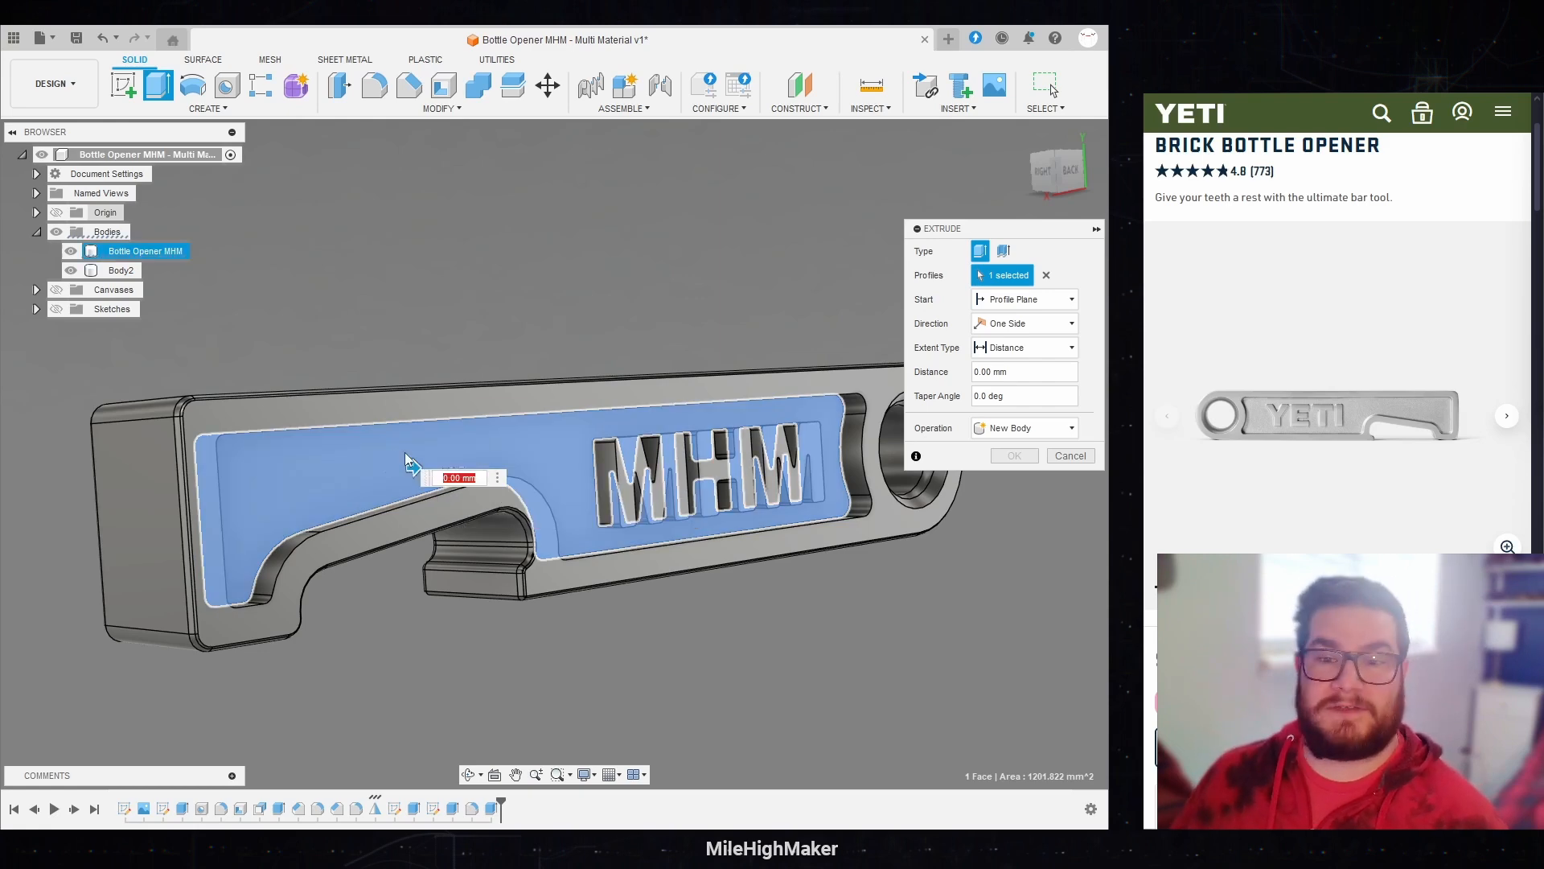
pyautogui.click(1029, 347)
pyautogui.click(1009, 385)
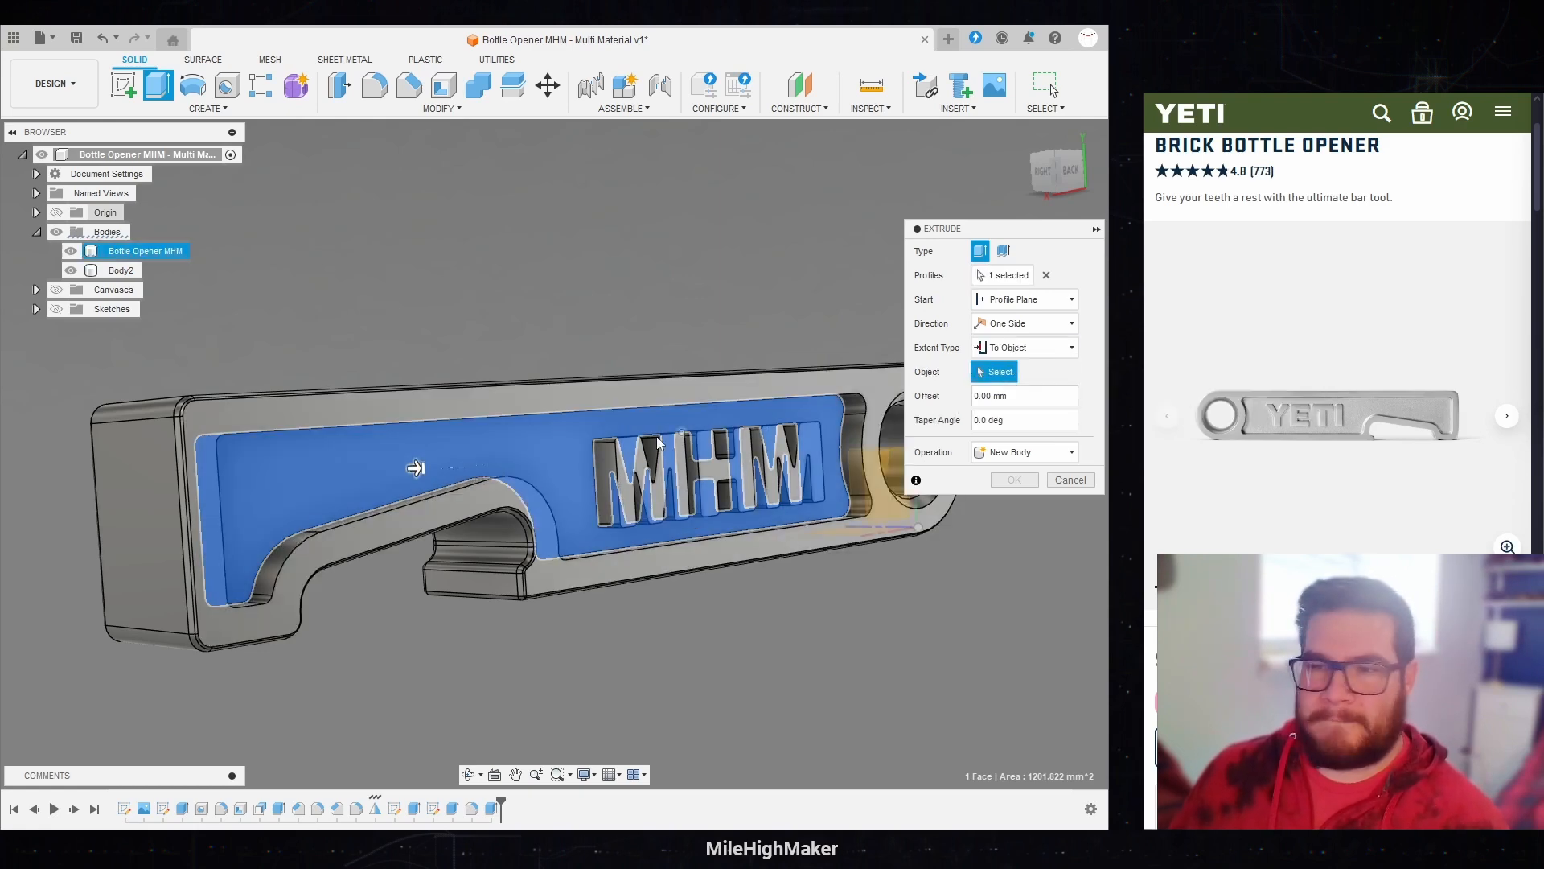
pyautogui.click(521, 411)
pyautogui.click(1037, 500)
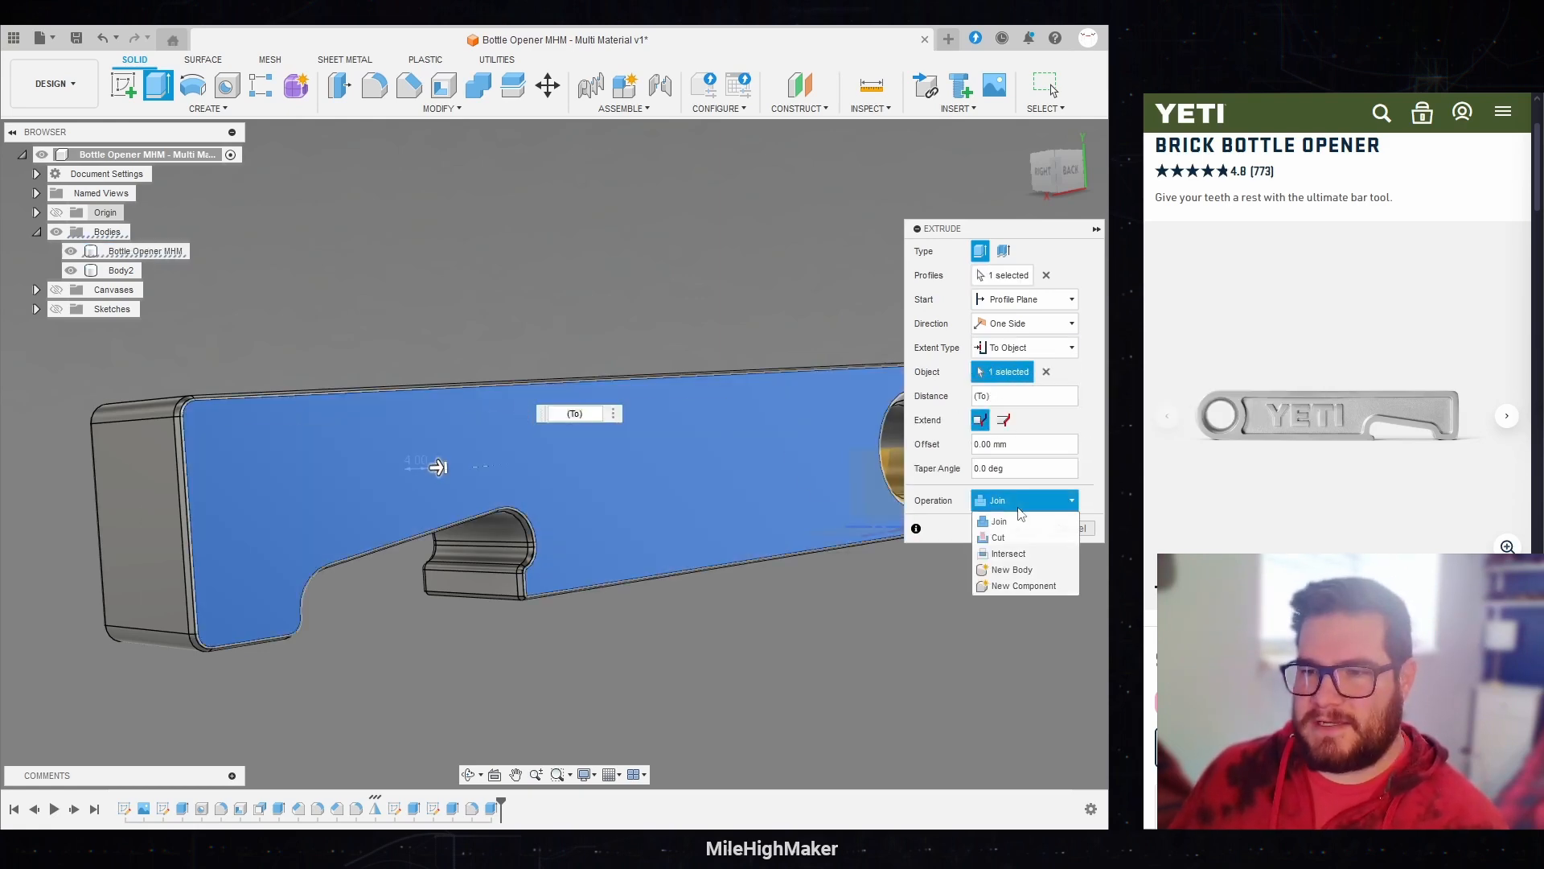
pyautogui.click(1012, 570)
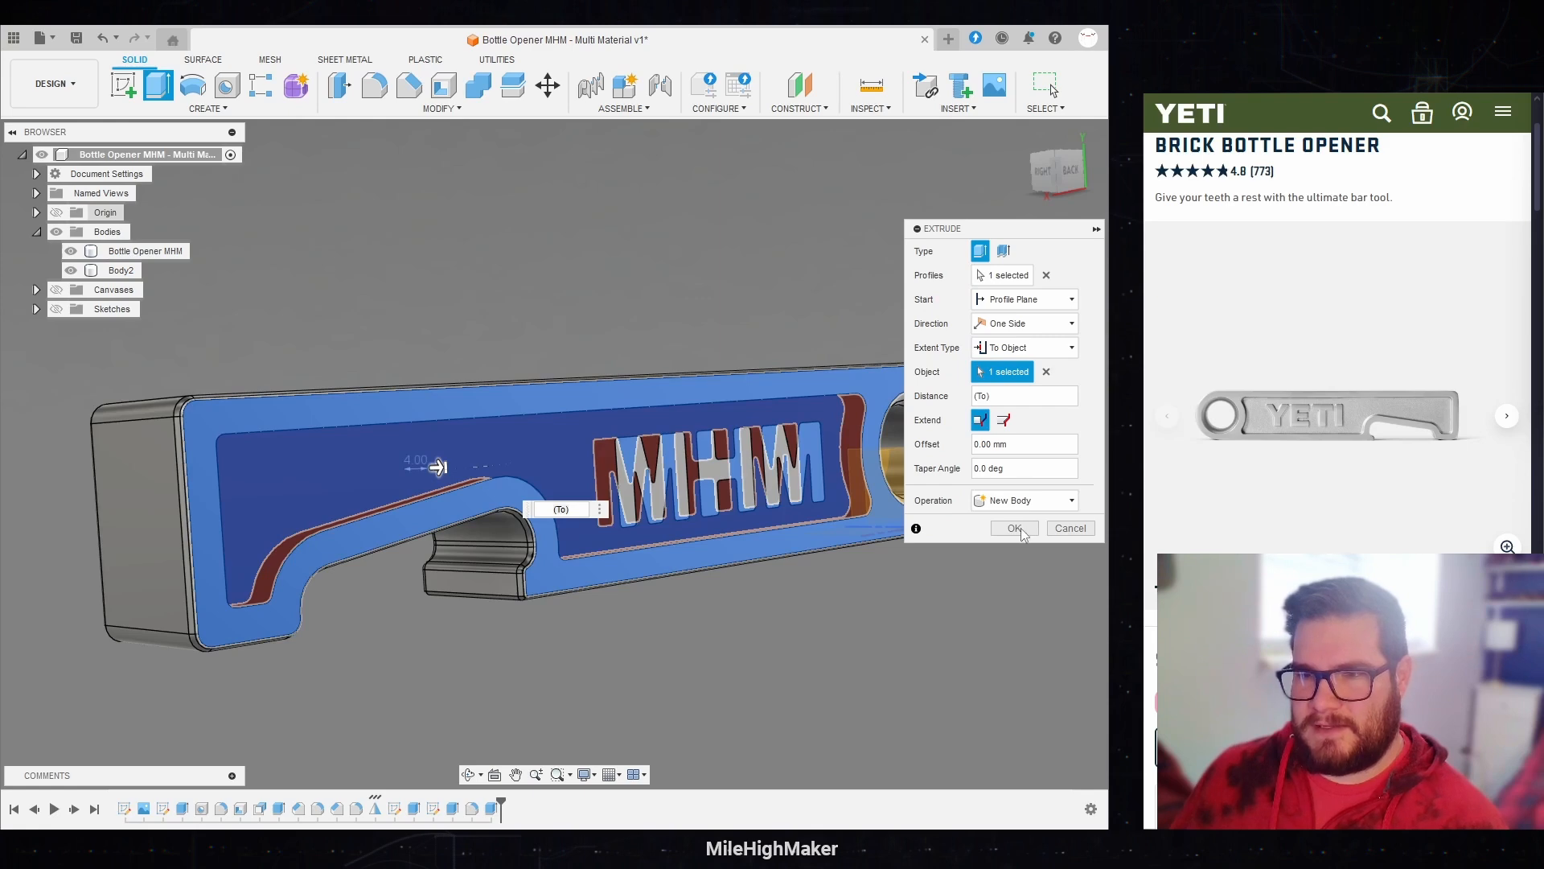
pyautogui.click(1022, 528)
pyautogui.keyDown('shift'); pyautogui.moveTo(908, 560); pyautogui.dragTo(833, 582, button='middle'); pyautogui.keyUp('shift')
pyautogui.scroll(2, 832, 582)
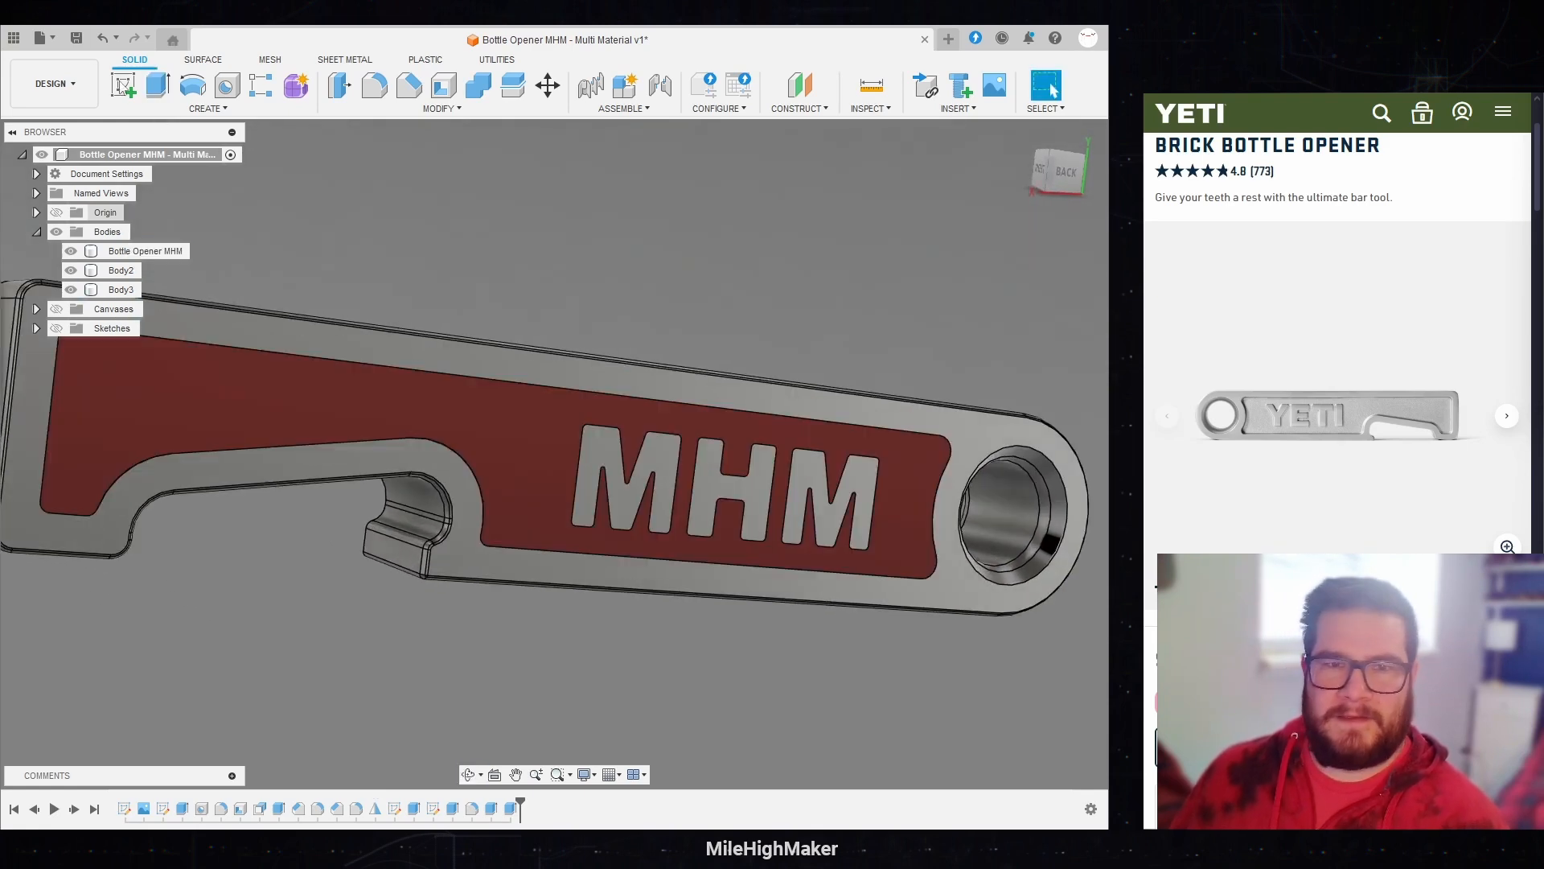
# Step: Preview the two-colour opener in the Render workspace, return to the Design workspace and view the model from the front
pyautogui.click(42, 95)
pyautogui.click(49, 177)
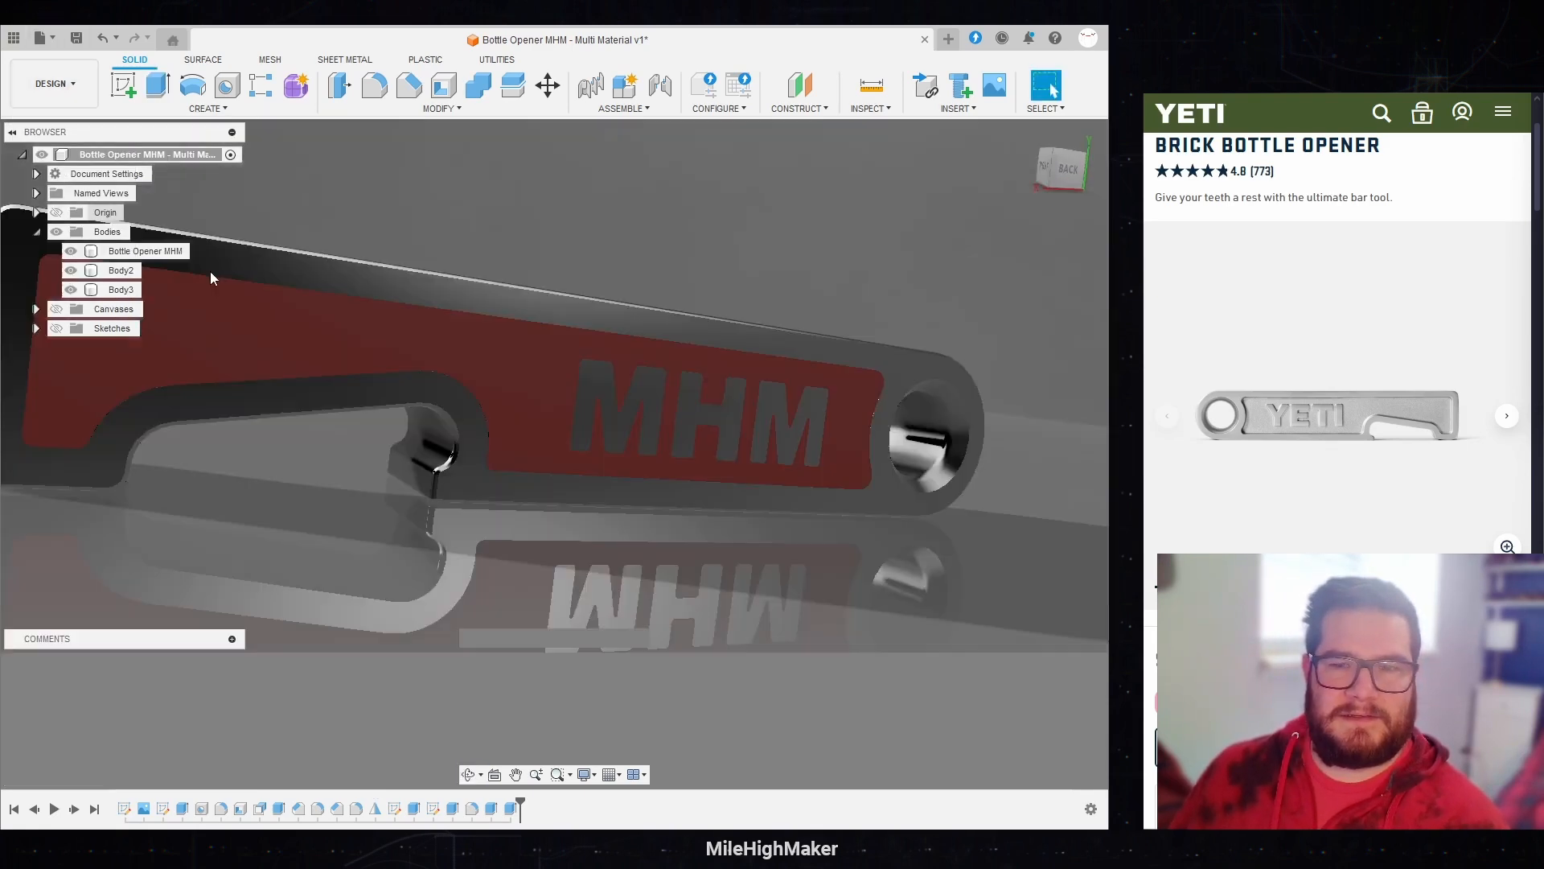
pyautogui.scroll(-4, 852, 651)
pyautogui.keyDown('shift'); pyautogui.moveTo(852, 651); pyautogui.dragTo(850, 340, button='middle'); pyautogui.keyUp('shift')
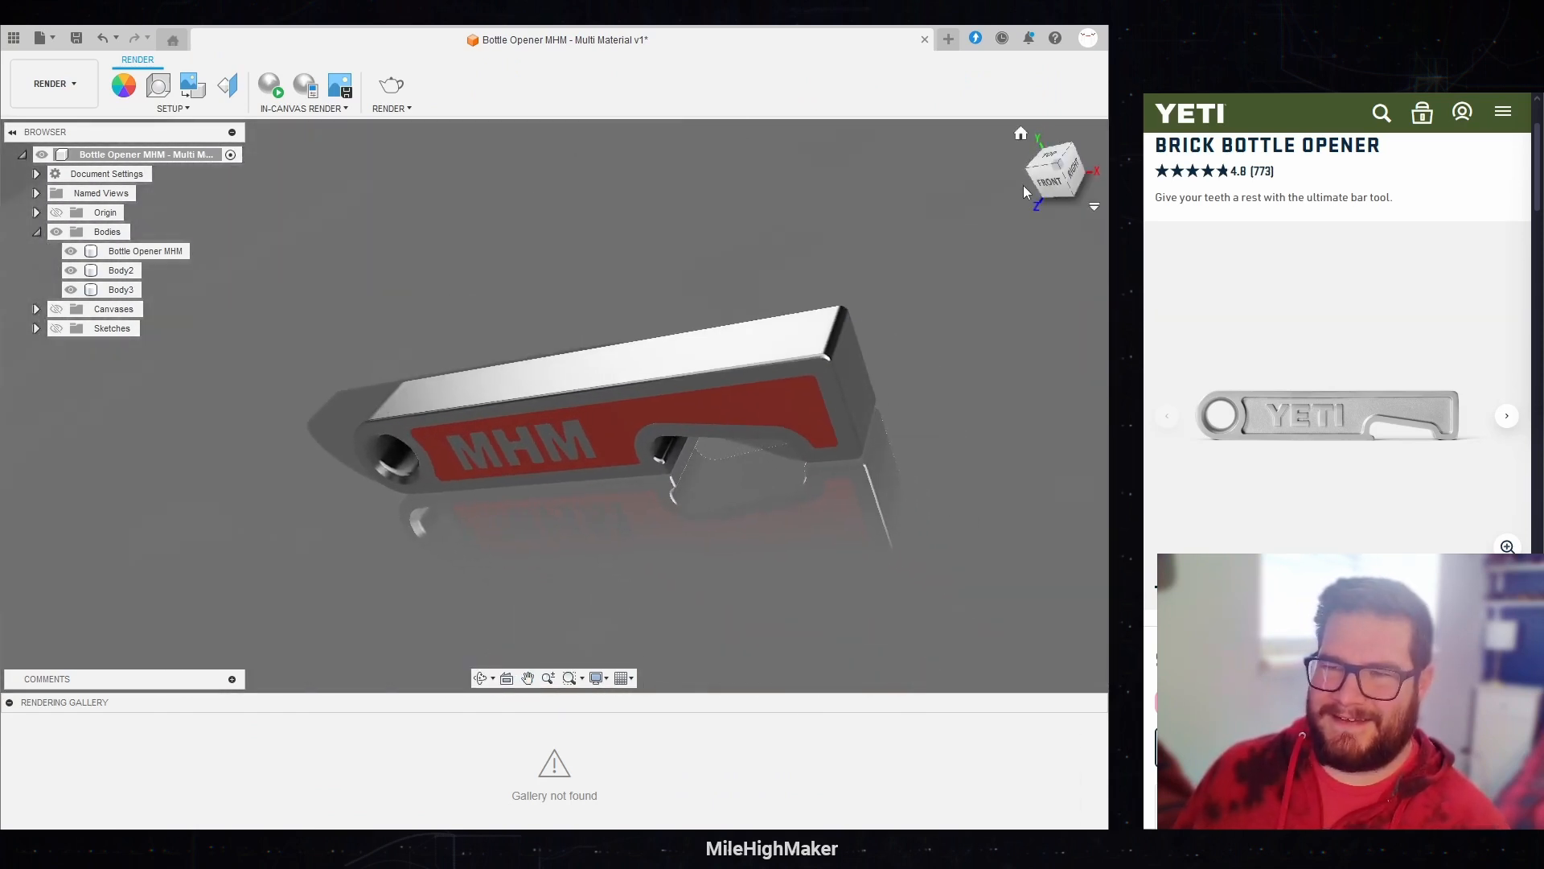
pyautogui.click(1025, 138)
pyautogui.click(53, 83)
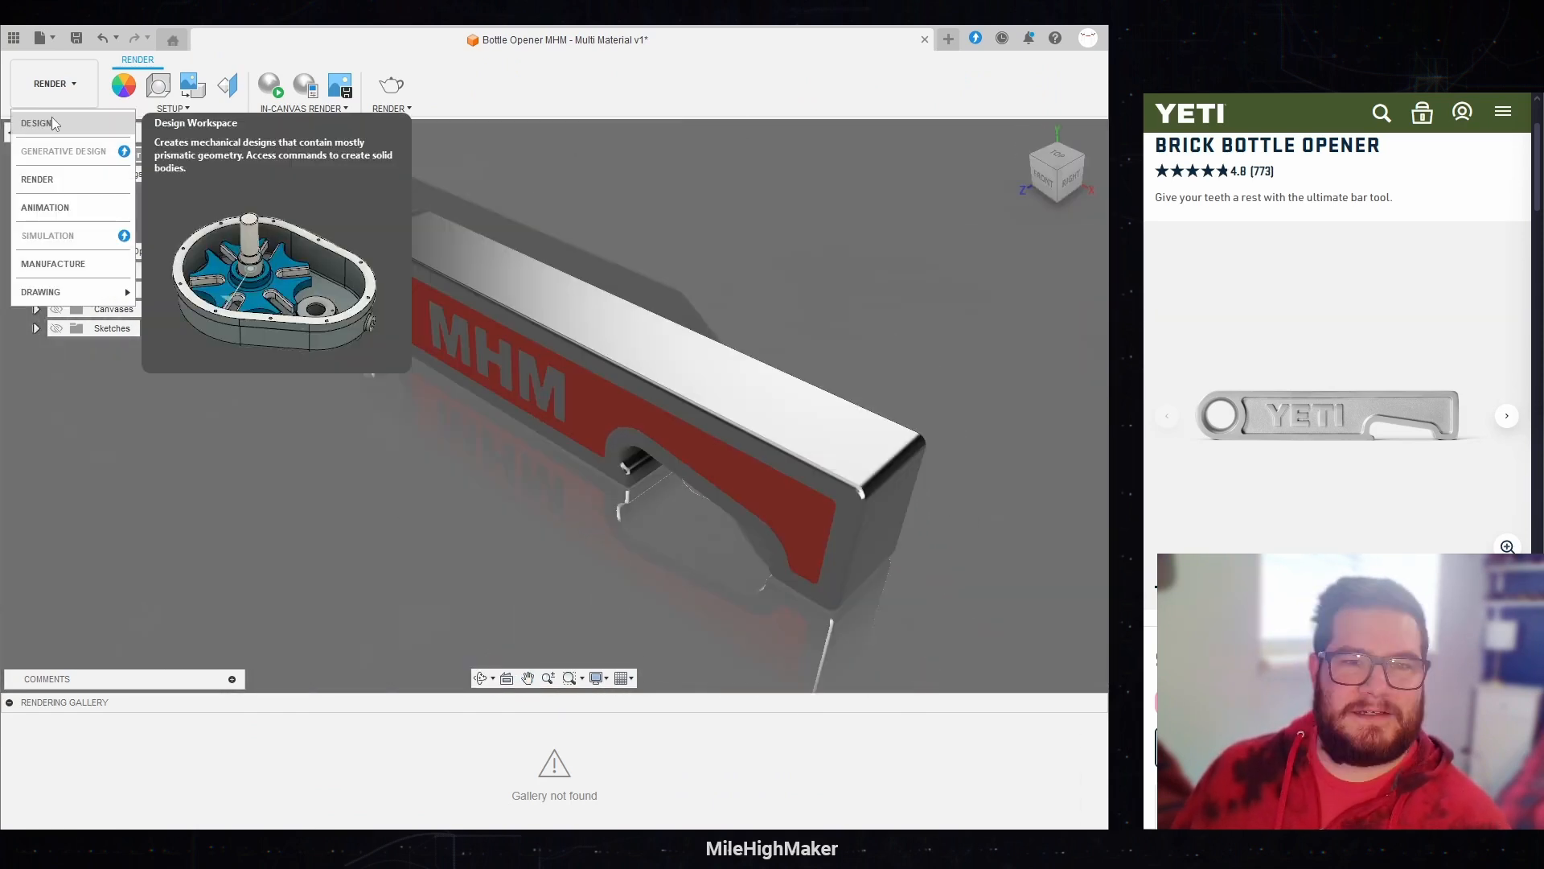
pyautogui.click(53, 123)
pyautogui.keyDown('shift'); pyautogui.moveTo(451, 621); pyautogui.dragTo(743, 579, button='middle'); pyautogui.keyUp('shift')
pyautogui.keyDown('shift'); pyautogui.moveTo(704, 509); pyautogui.dragTo(688, 555, button='middle'); pyautogui.keyUp('shift')
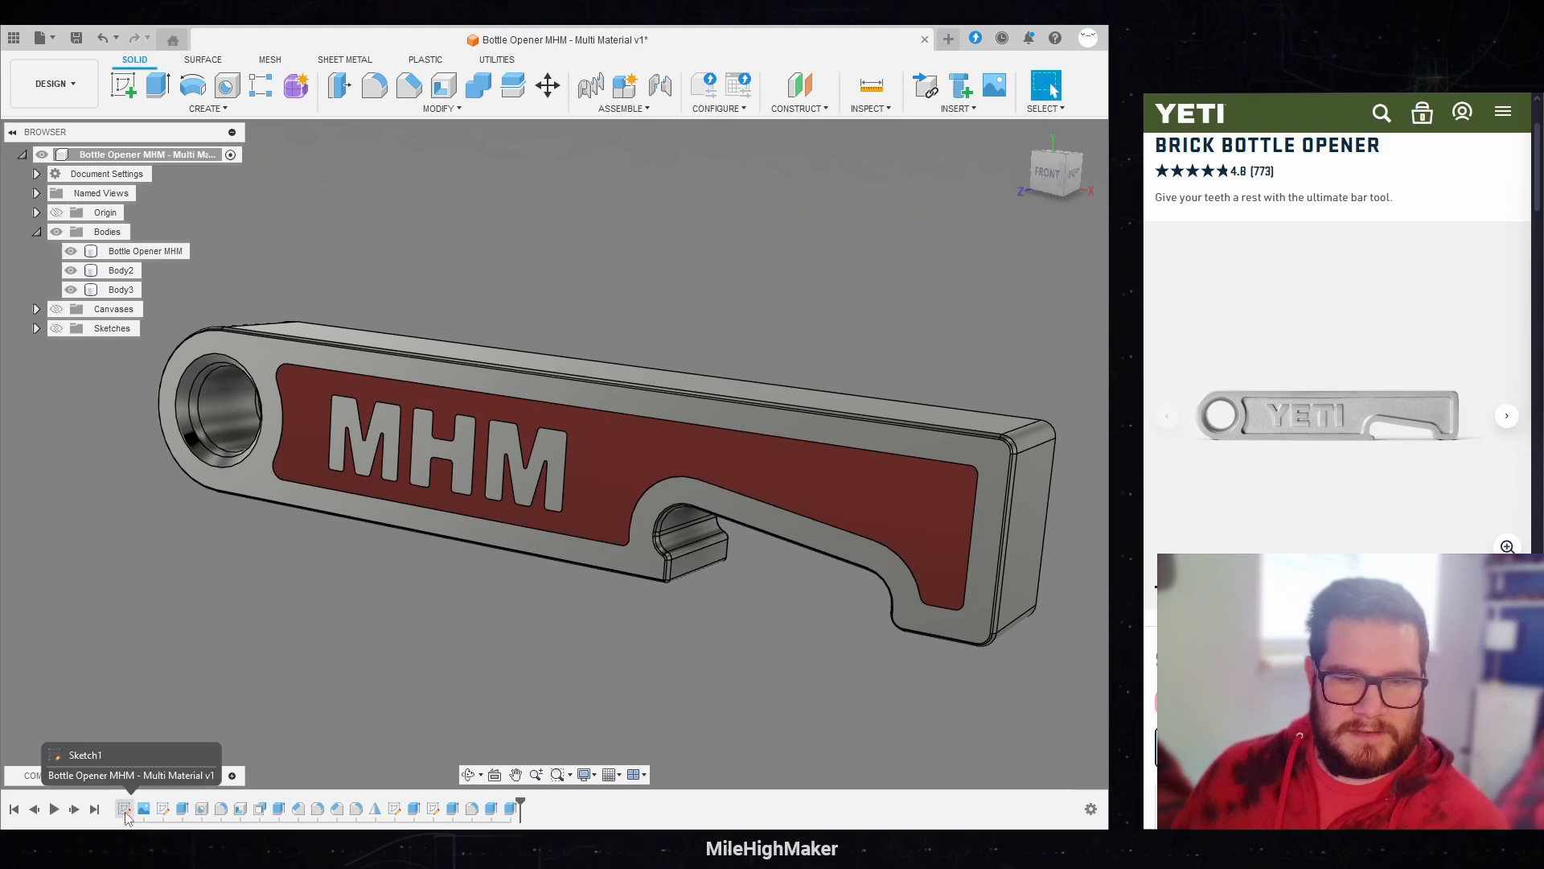
# Step: Try to enter the Edge parameter for the small rectangle's 4 mm height in the second sketch, and leave the sketch
pyautogui.doubleClick(162, 808)
pyautogui.scroll(3, 764, 577)
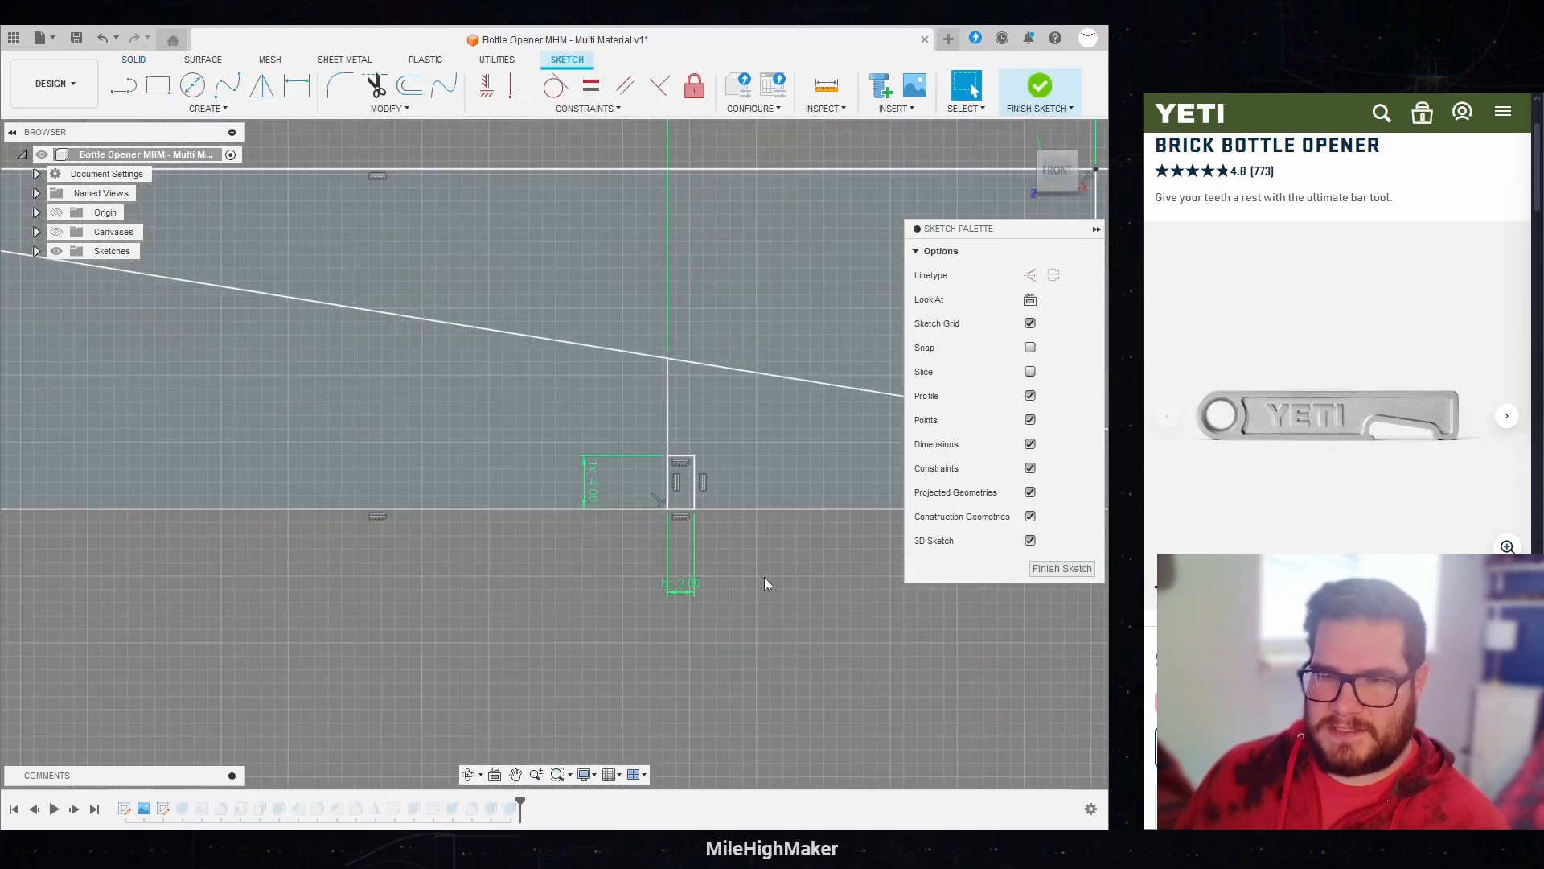
pyautogui.doubleClick(600, 486)
pyautogui.write('Edge/')
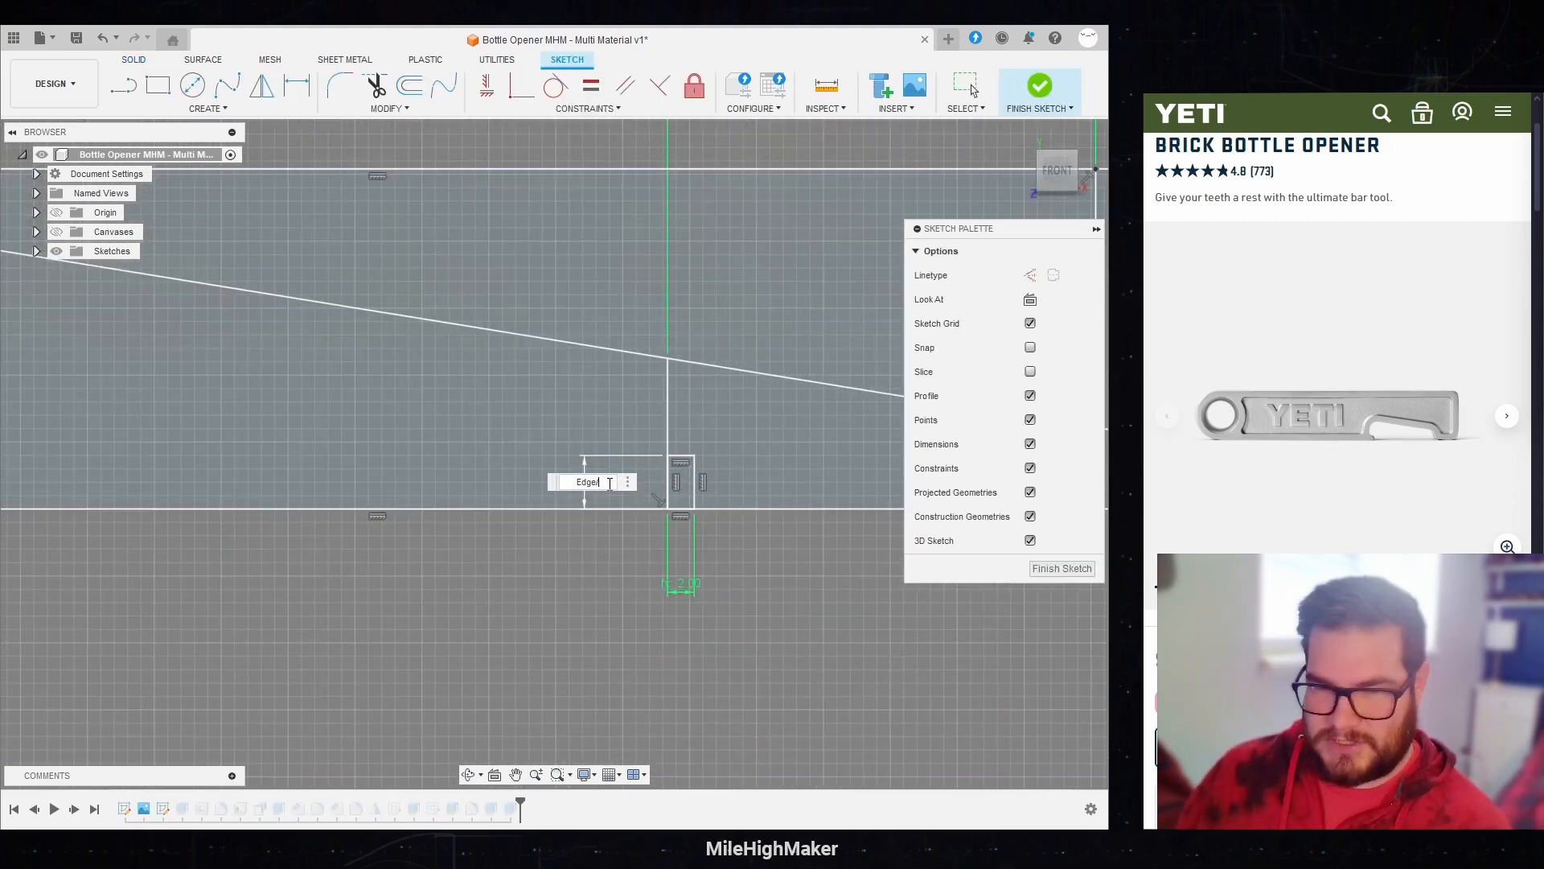
pyautogui.press('Escape')
pyautogui.click(1045, 88)
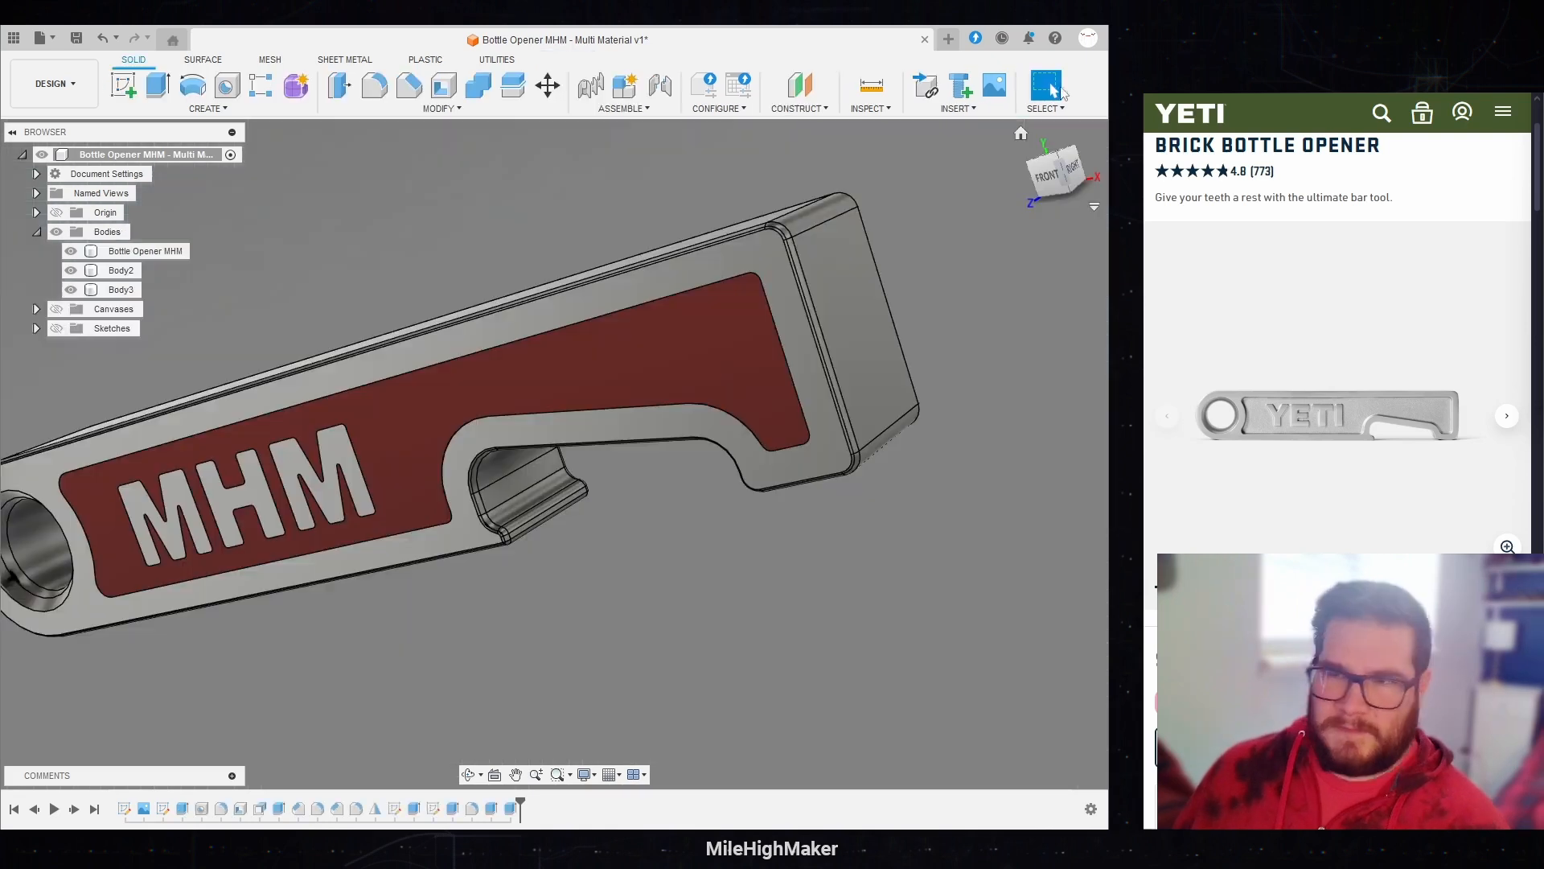
# Step: Inspect the opener from the front without its infill bodies, and show only the two infill bodies with the Bottle Opener MHM body hidden
pyautogui.click(1048, 178)
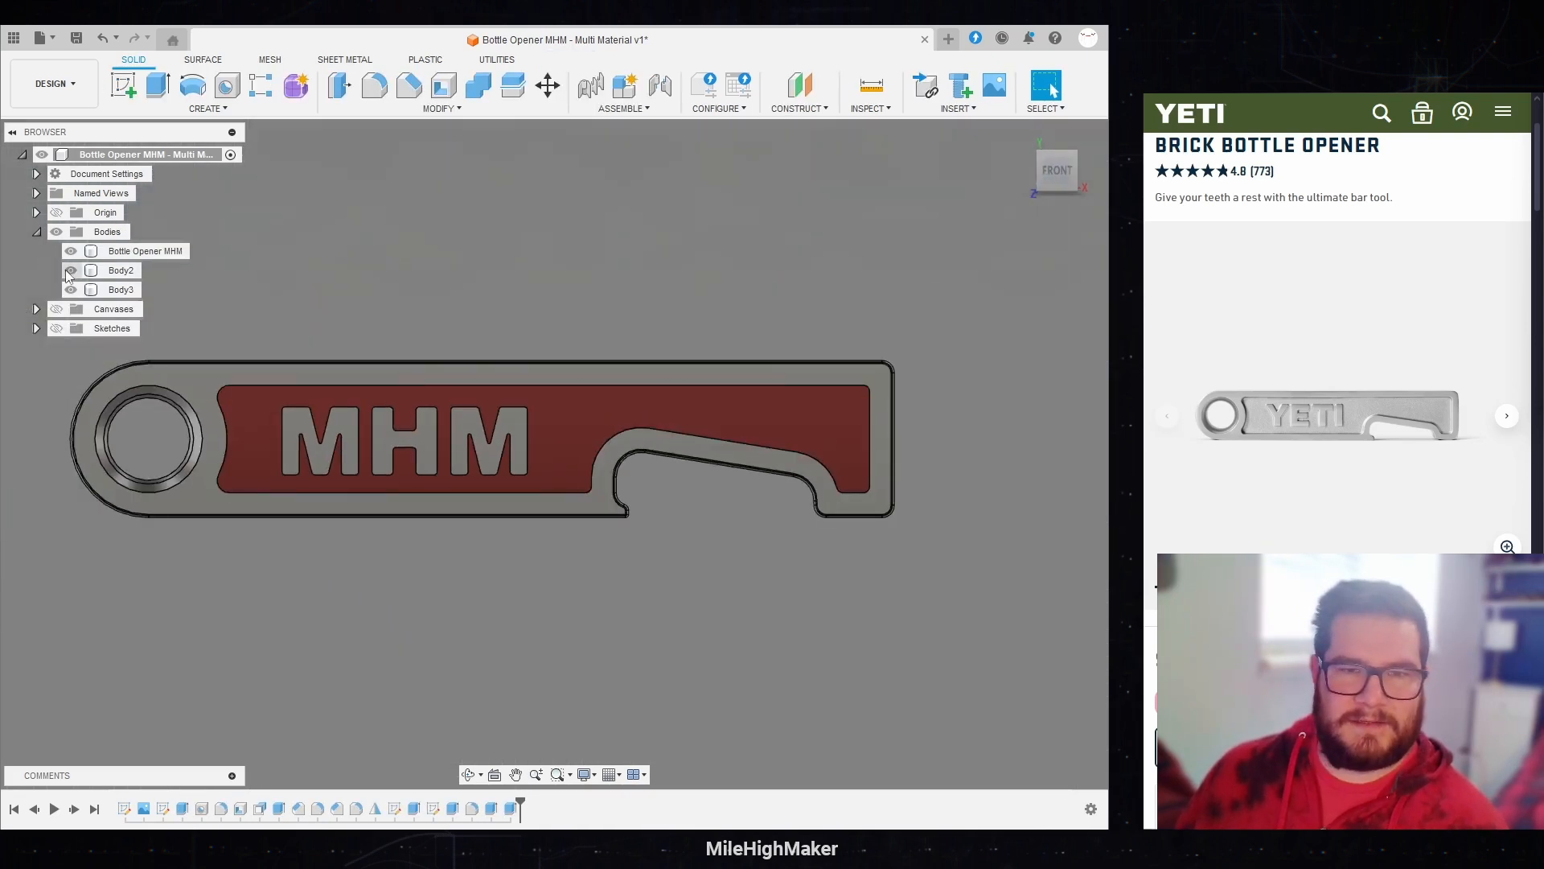
pyautogui.click(70, 271)
pyautogui.click(71, 290)
pyautogui.moveTo(448, 300)
pyautogui.keyDown('shift'); pyautogui.mouseDown(button='middle')
pyautogui.moveTo(641, 300)
pyautogui.moveTo(406, 318)
pyautogui.moveTo(397, 348)
pyautogui.moveTo(431, 323)
pyautogui.mouseUp(button='middle'); pyautogui.keyUp('shift')
pyautogui.click(71, 251)
pyautogui.click(70, 270)
pyautogui.click(71, 289)
# Step: Rename the front infill body Right Side and the back infill body Left Side
pyautogui.click(123, 272)
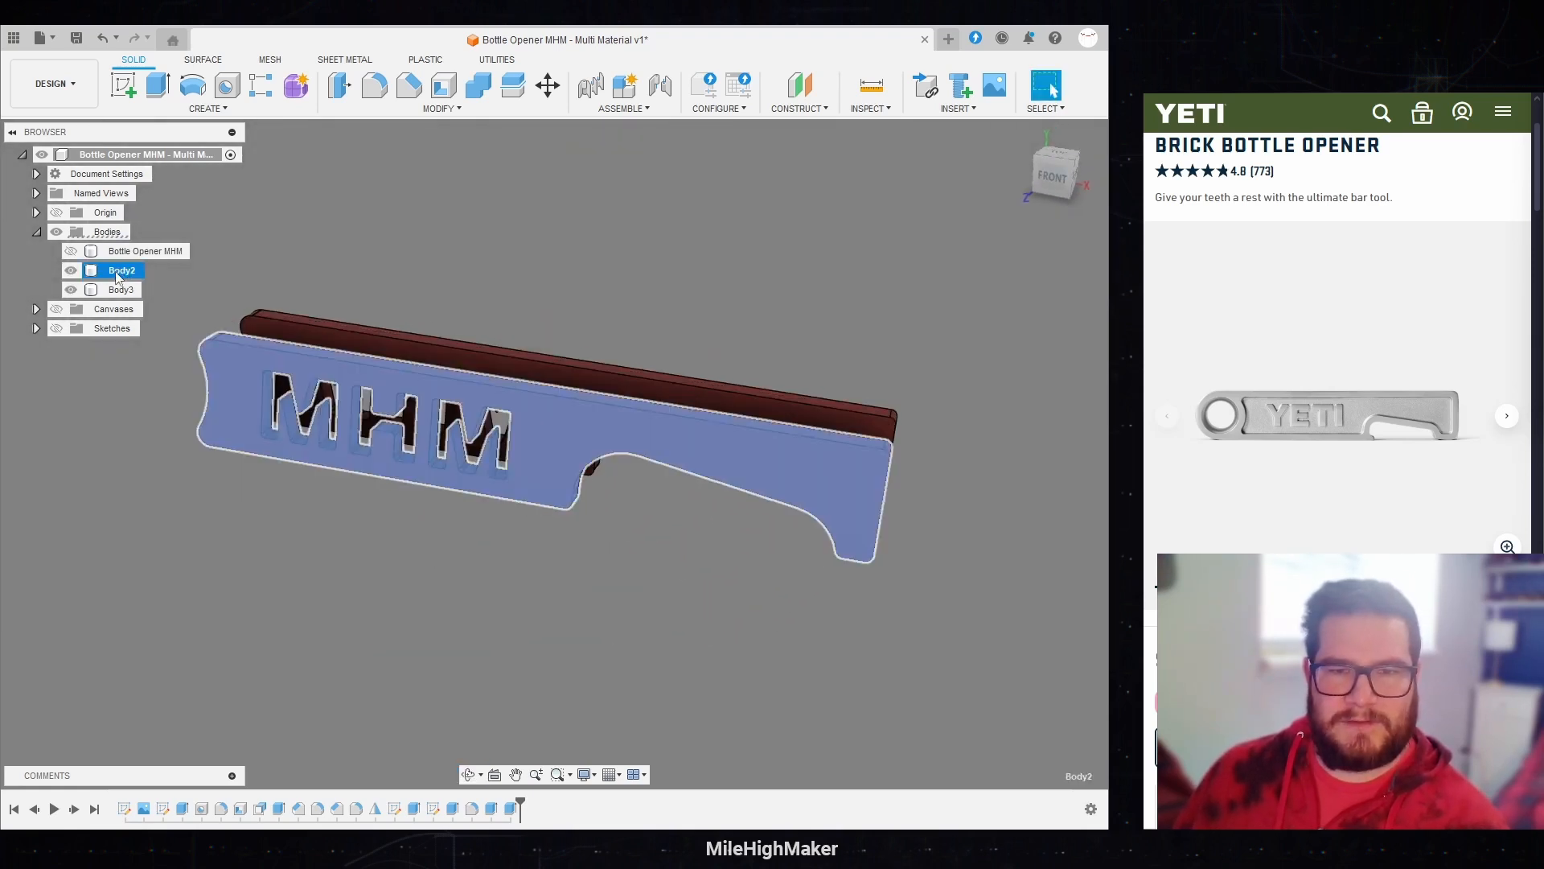
pyautogui.doubleClick(119, 272)
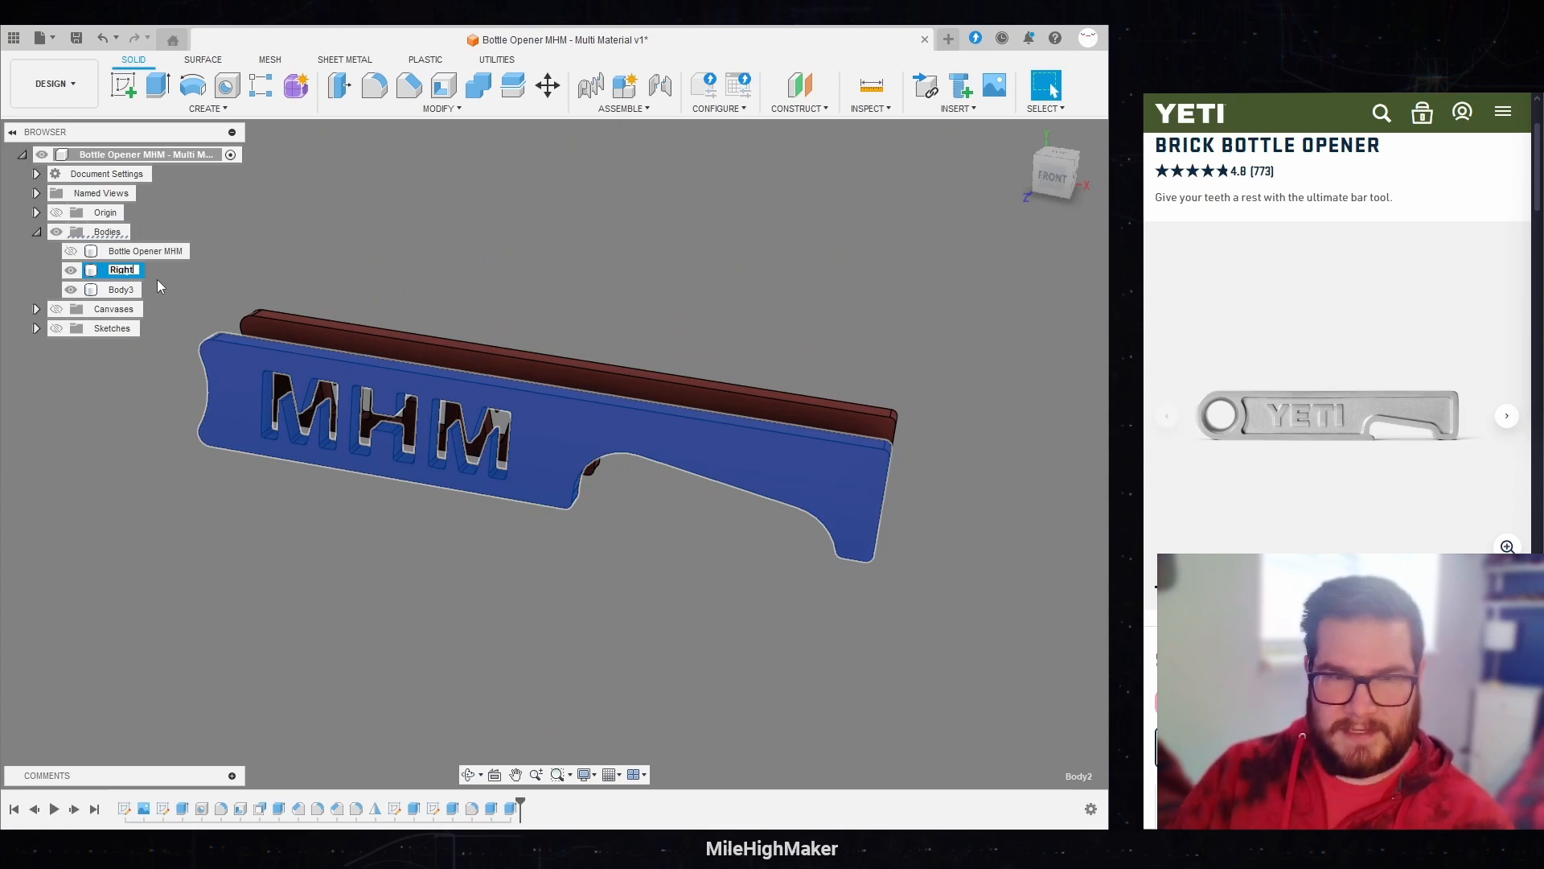
pyautogui.write('RightSide')
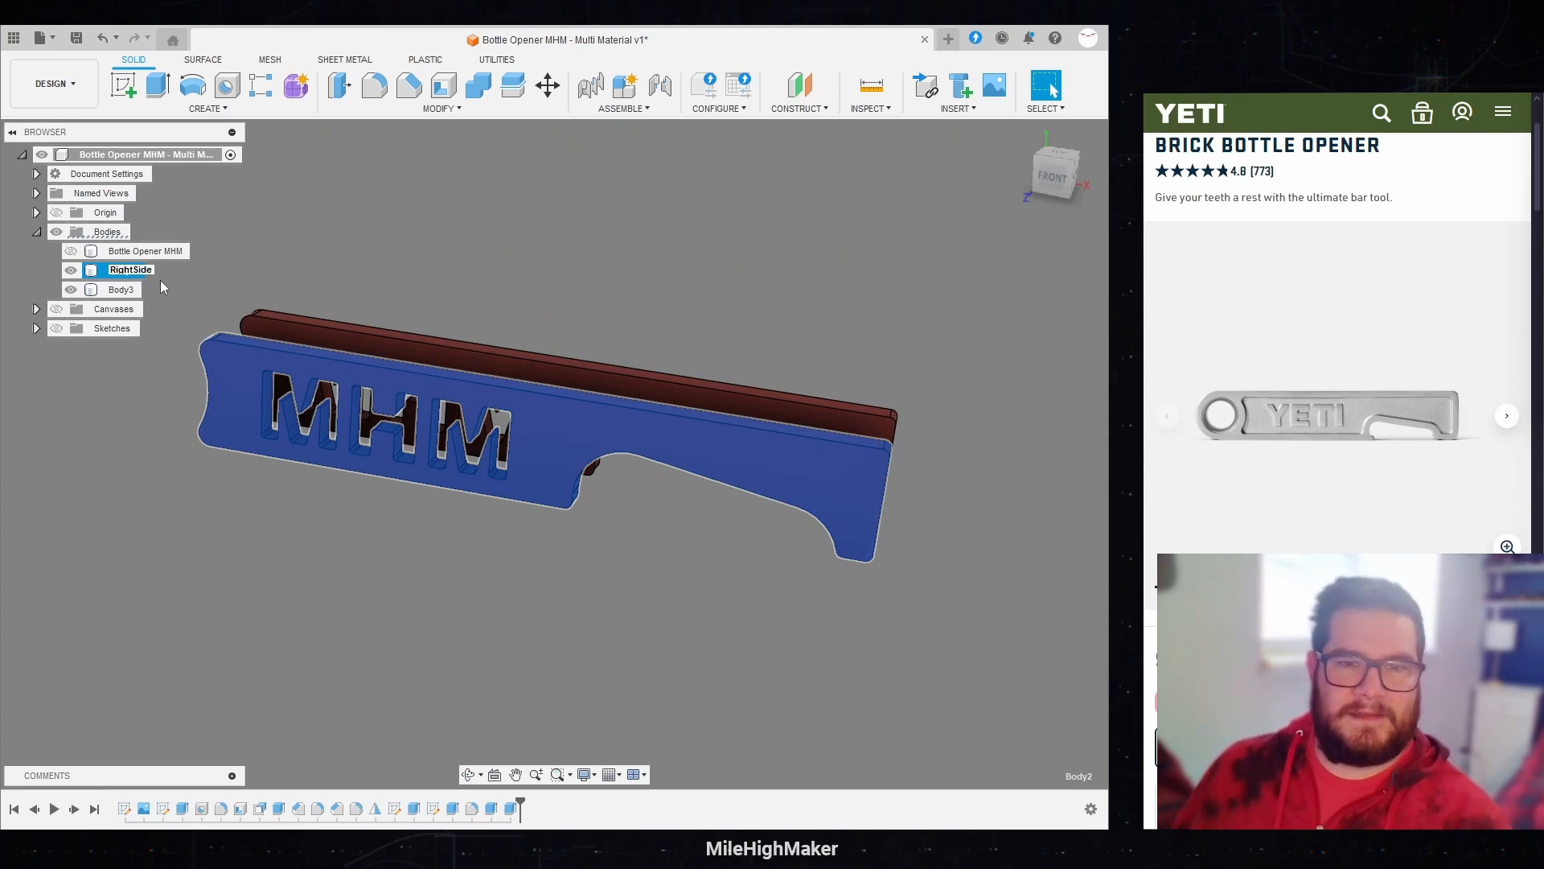
pyautogui.click(121, 290)
pyautogui.doubleClick(124, 289)
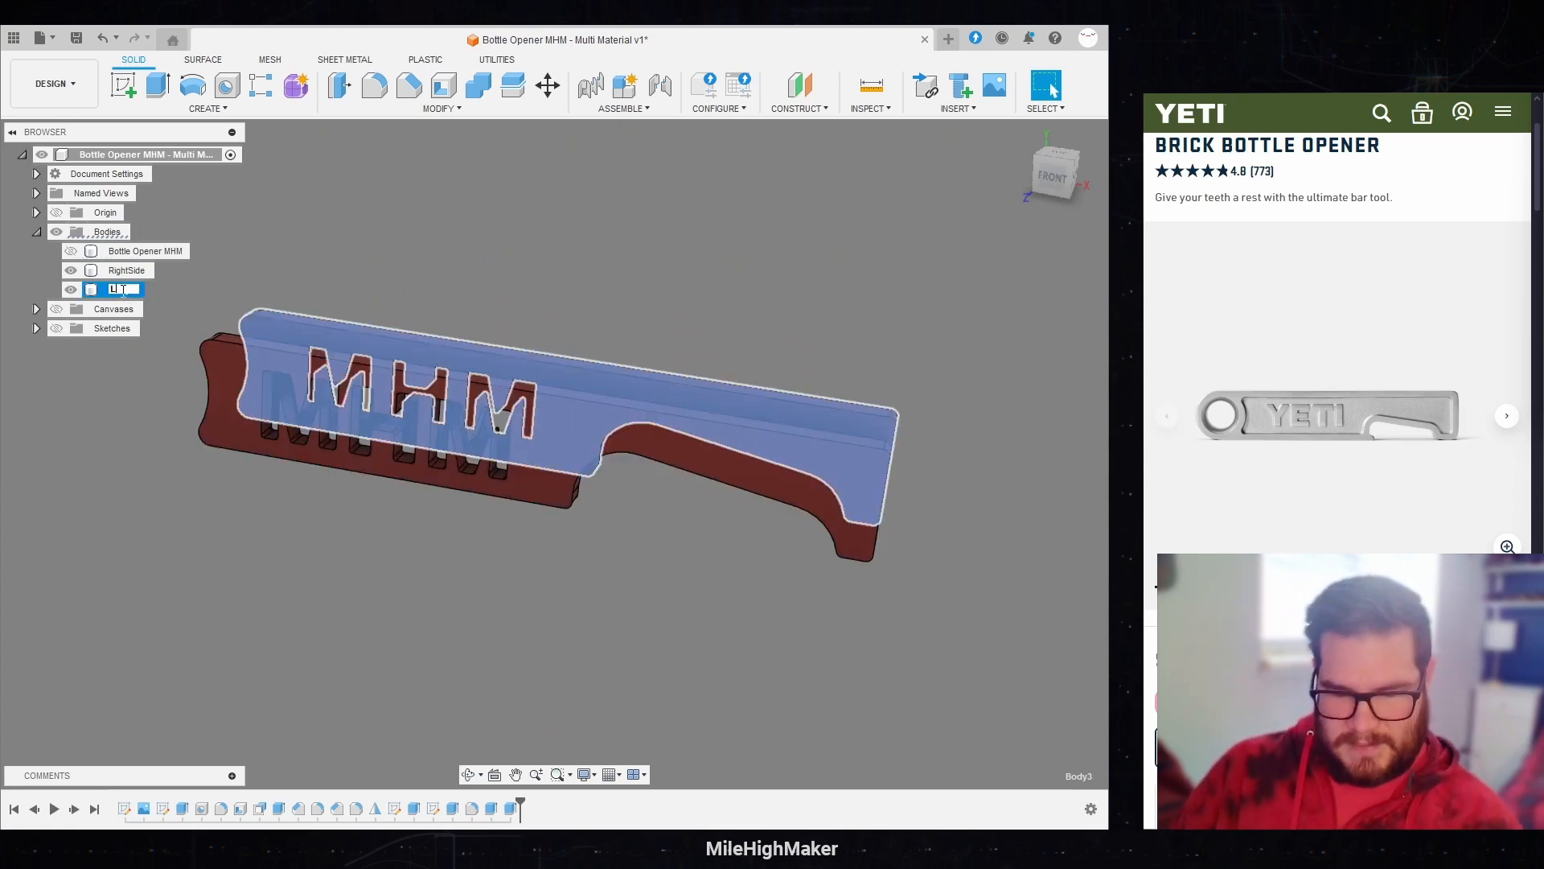
pyautogui.press('Return')
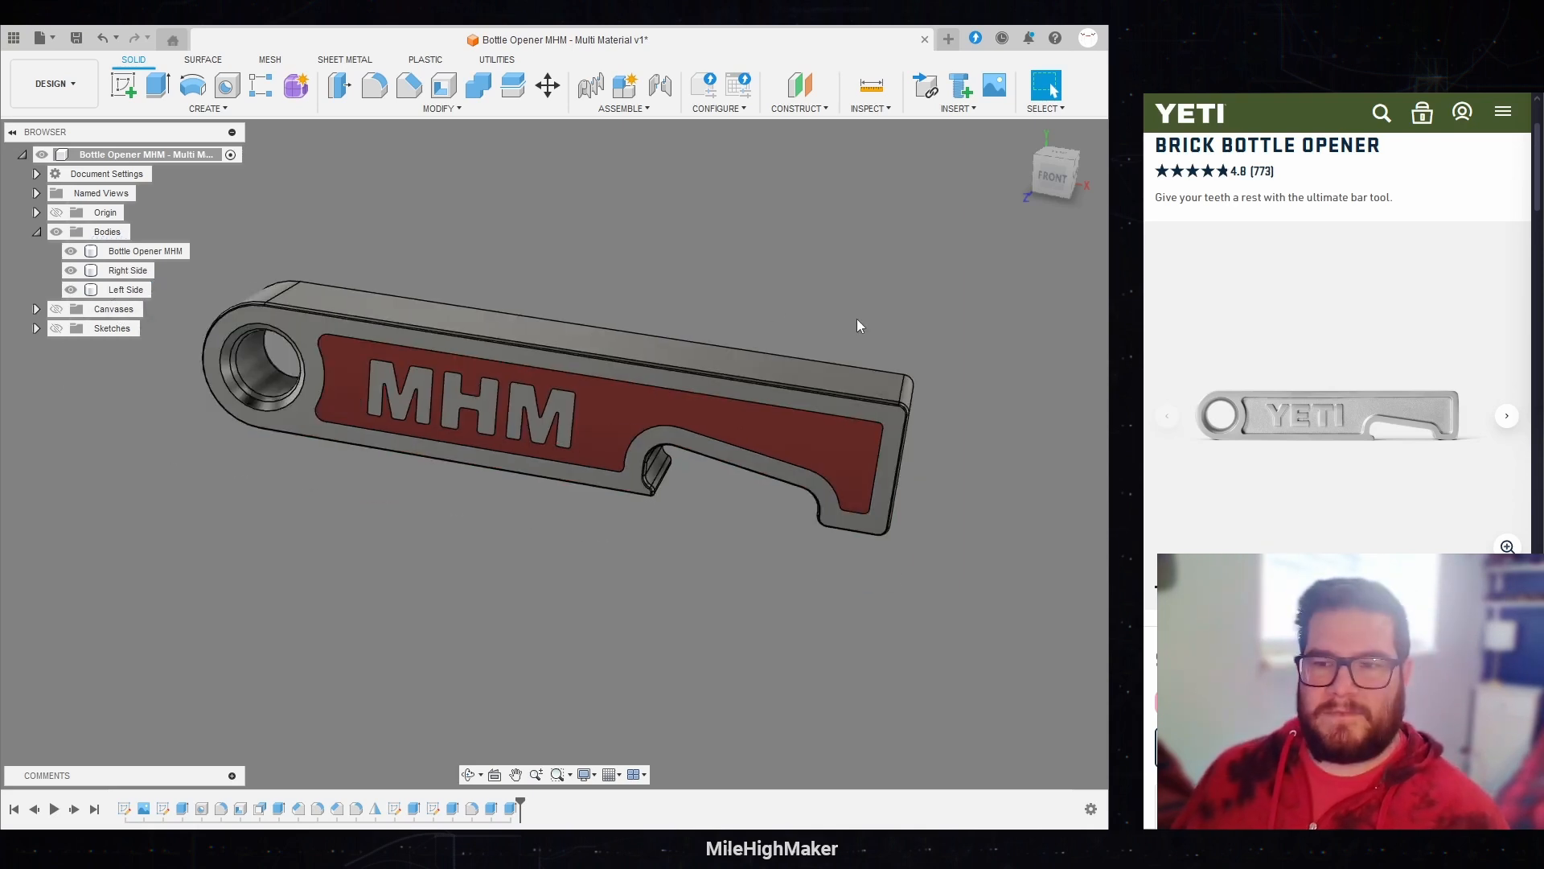
# Step: Show the Bottle Opener MHM body together with both infill bodies again and save the design
pyautogui.moveTo(858, 324); pyautogui.dragTo(775, 253)
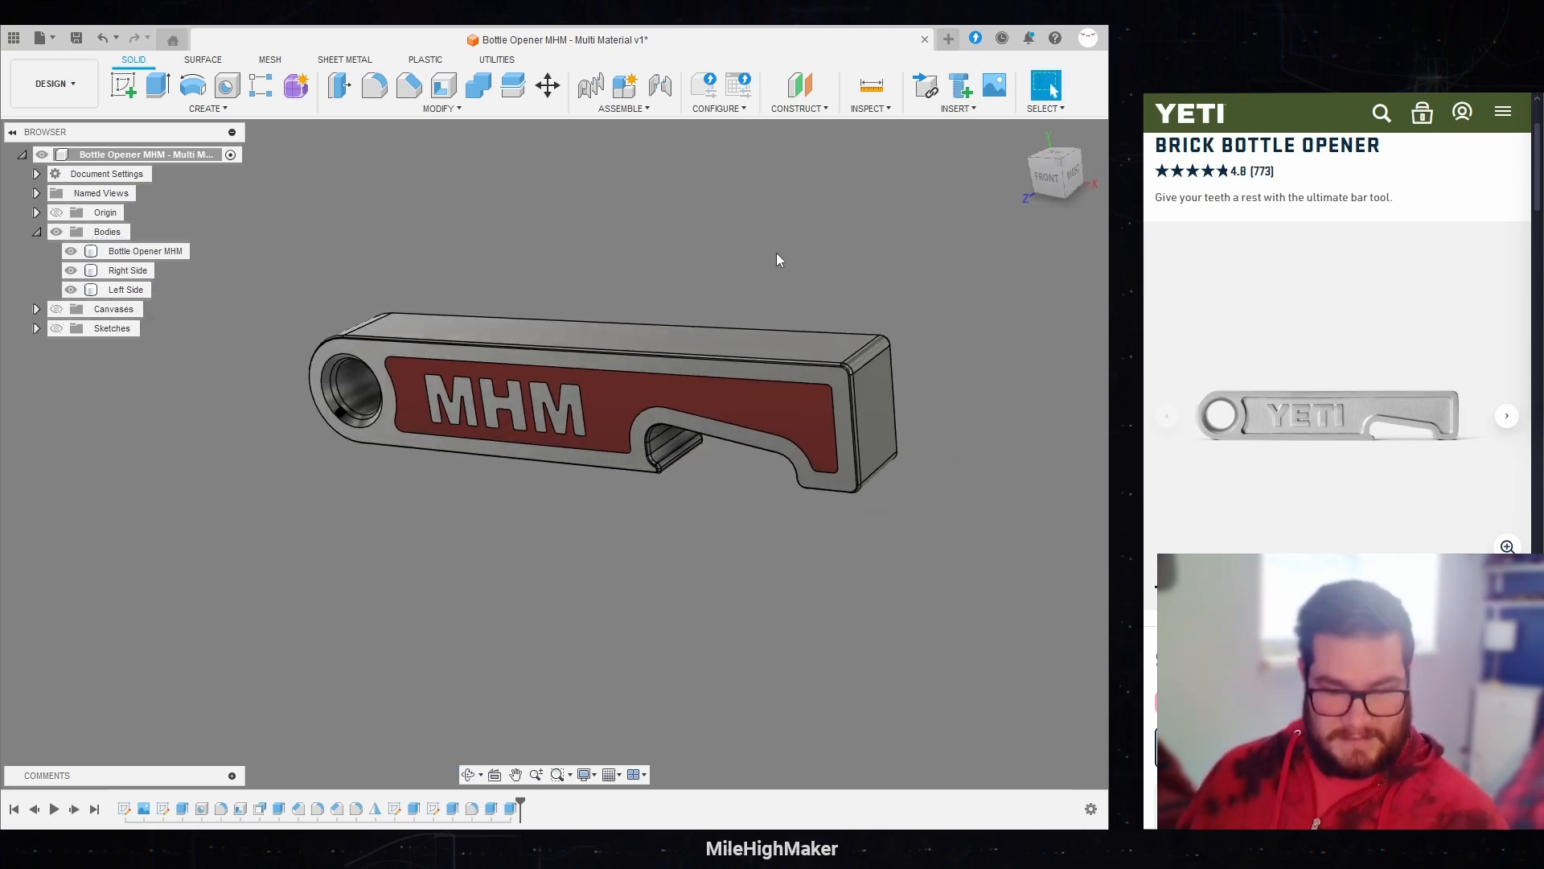
pyautogui.hotkey('ctrl', 's')
pyautogui.click(538, 461)
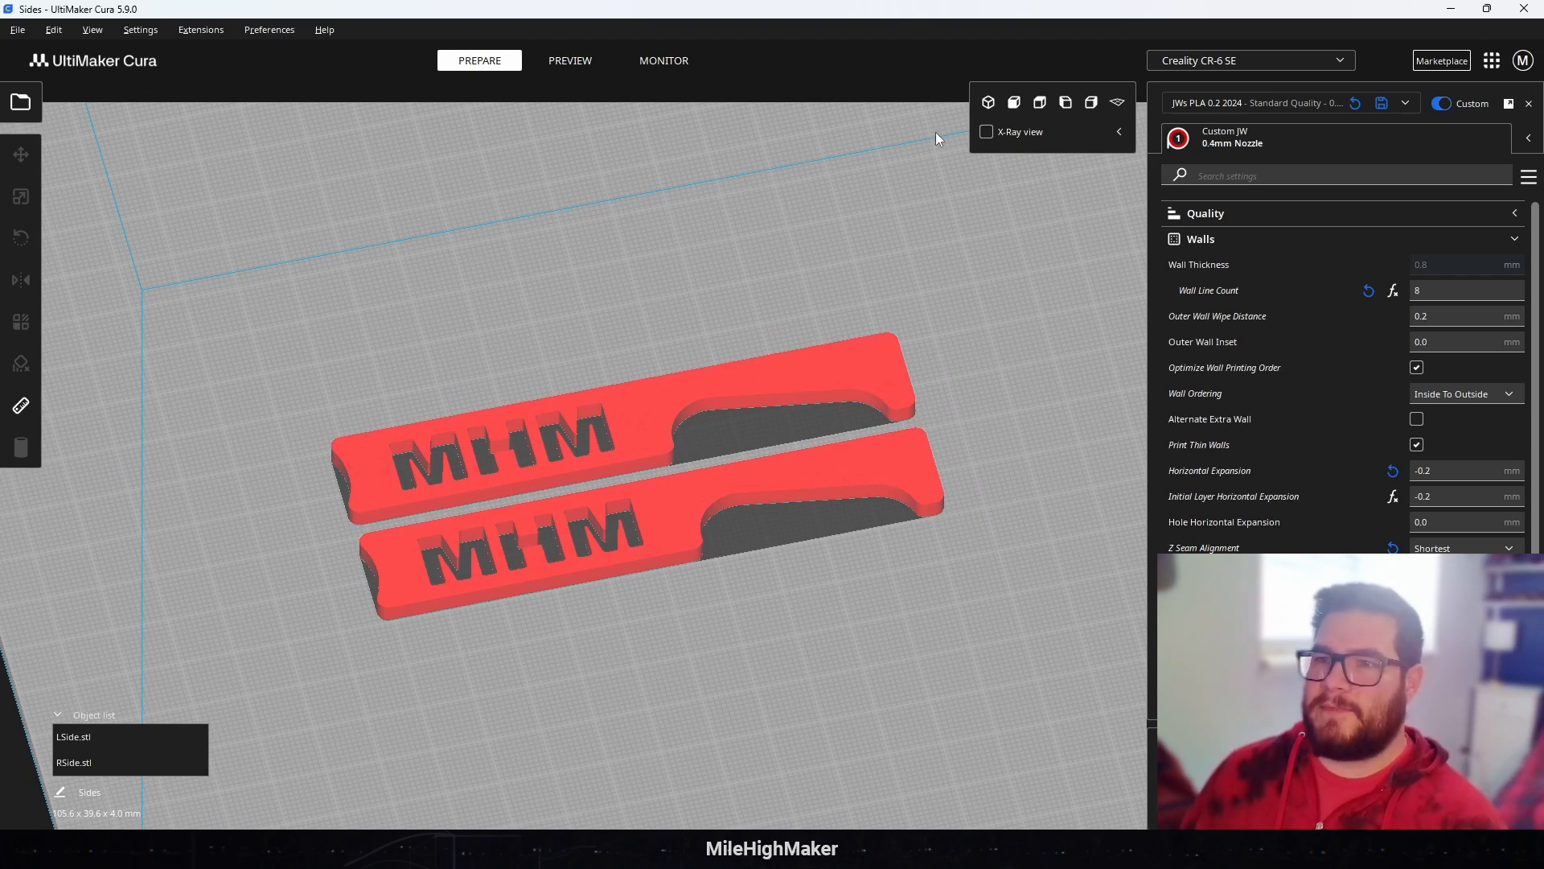
# Step: In UltiMaker Cura, view the LSide and RSide inserts from above and preview their sliced layers
pyautogui.click(1040, 104)
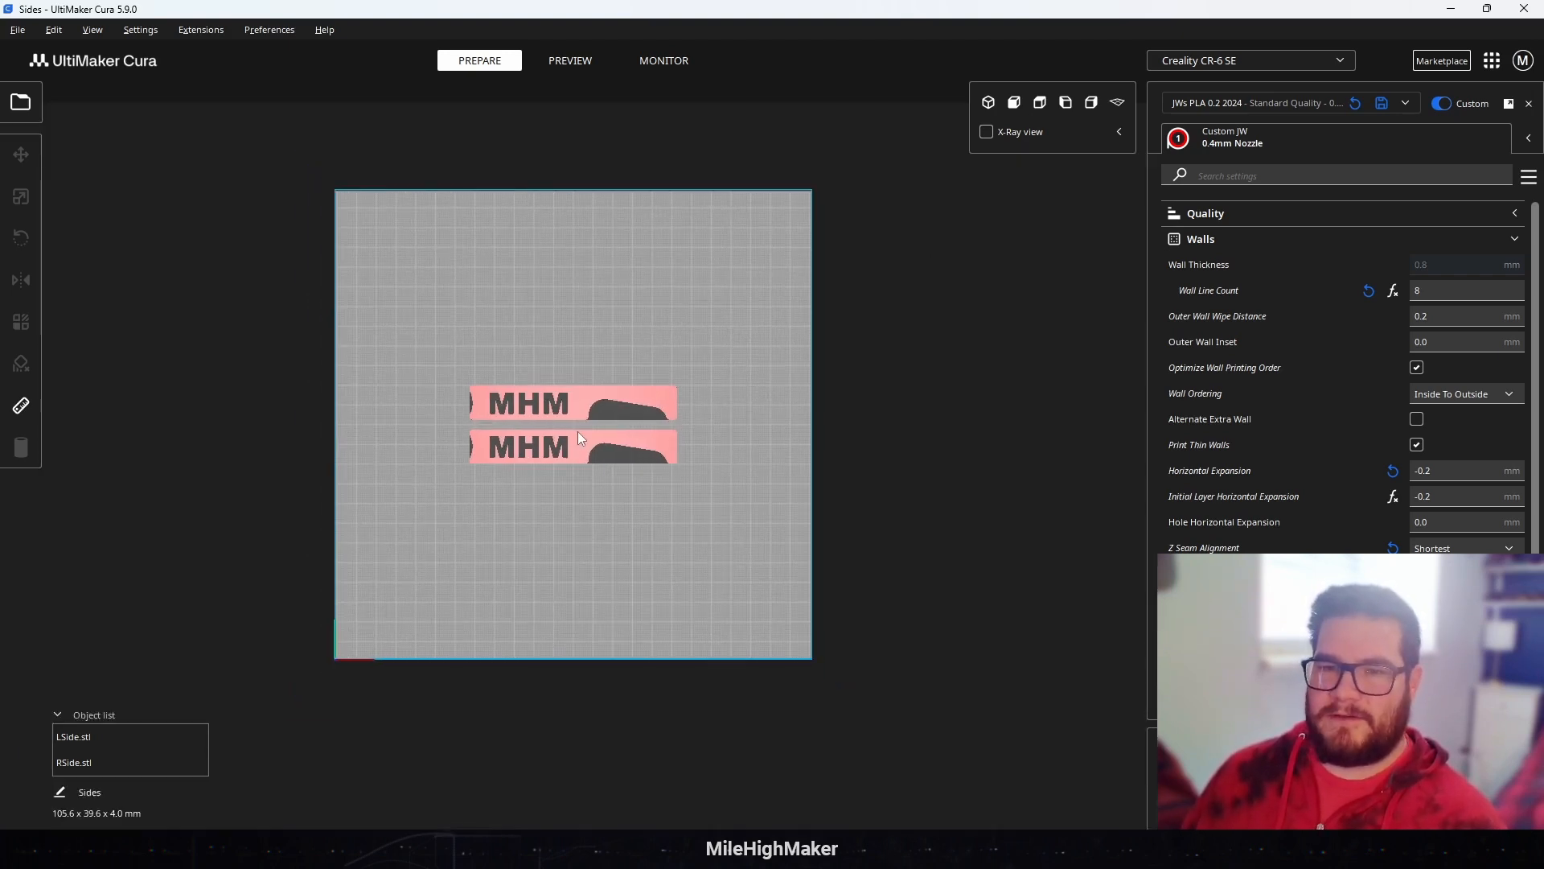
pyautogui.scroll(5, 571, 415)
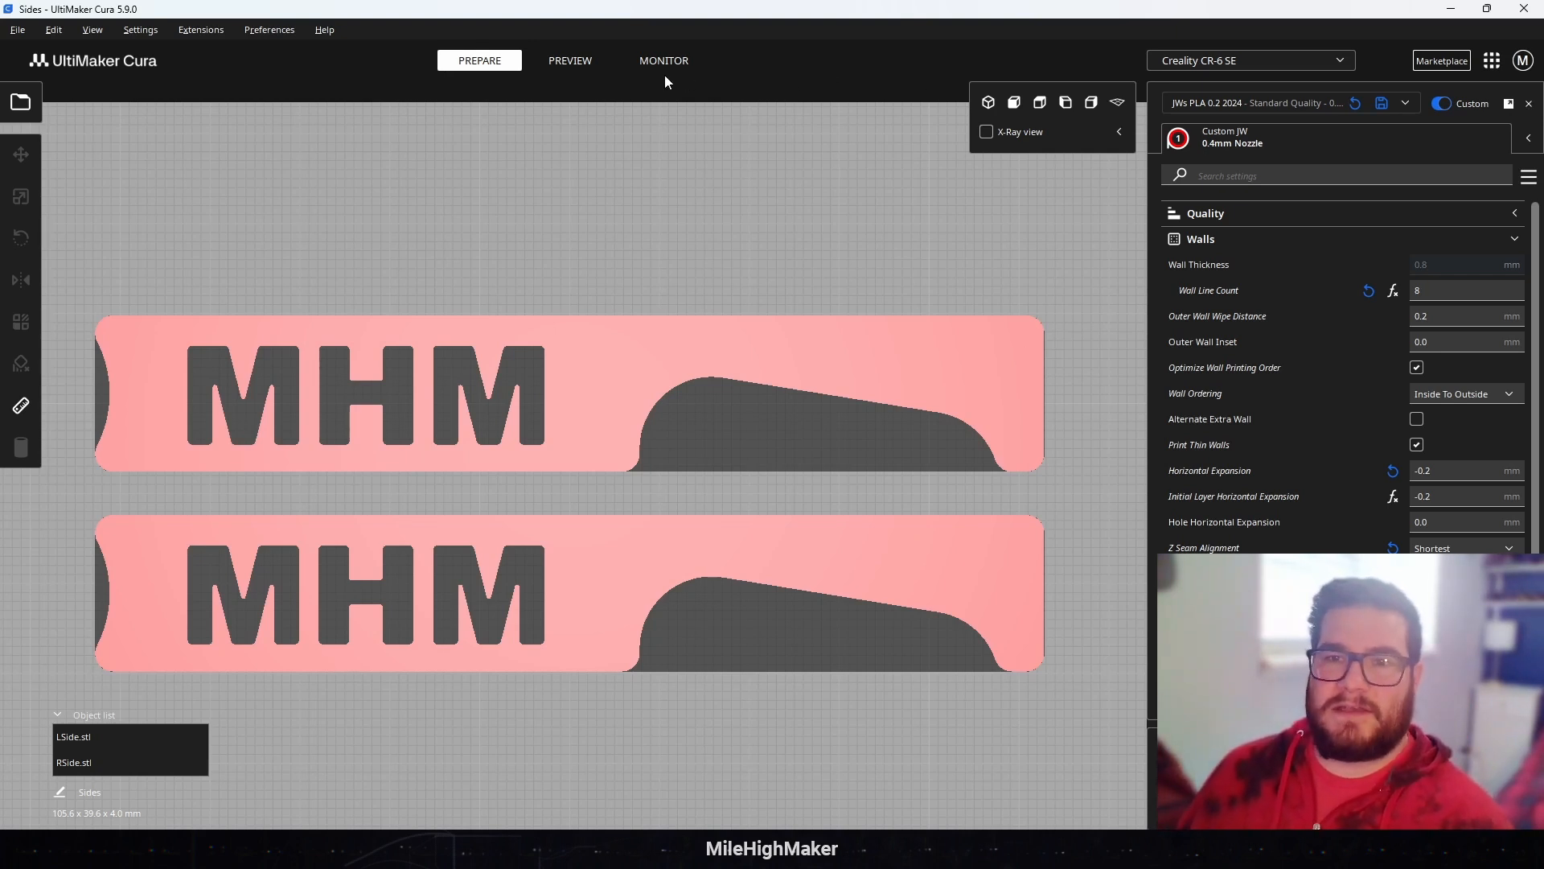
pyautogui.click(570, 61)
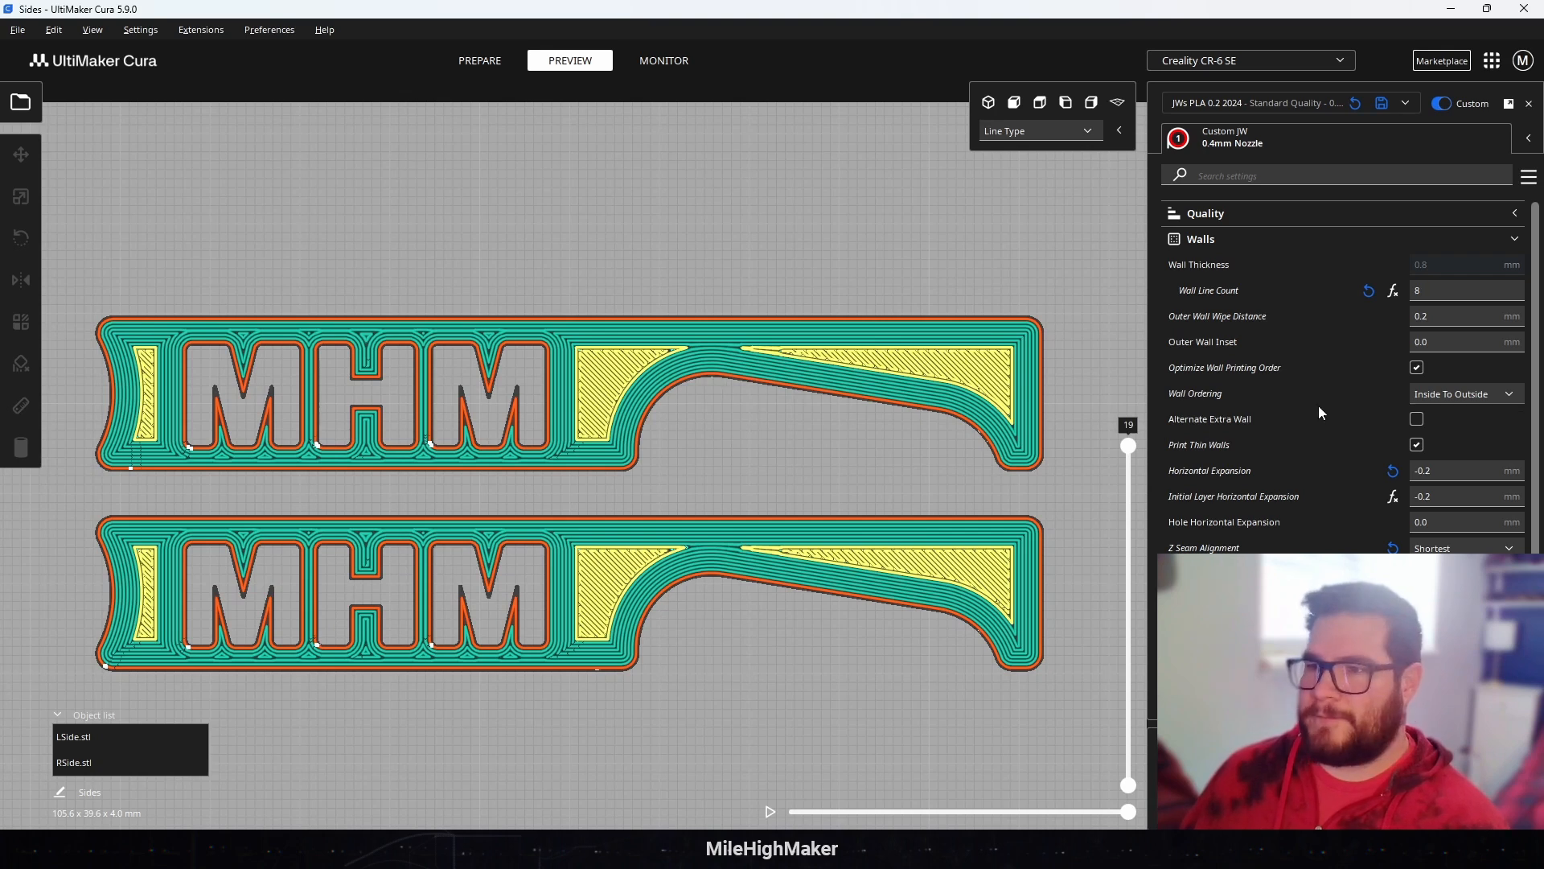
pyautogui.moveTo(1209, 471)
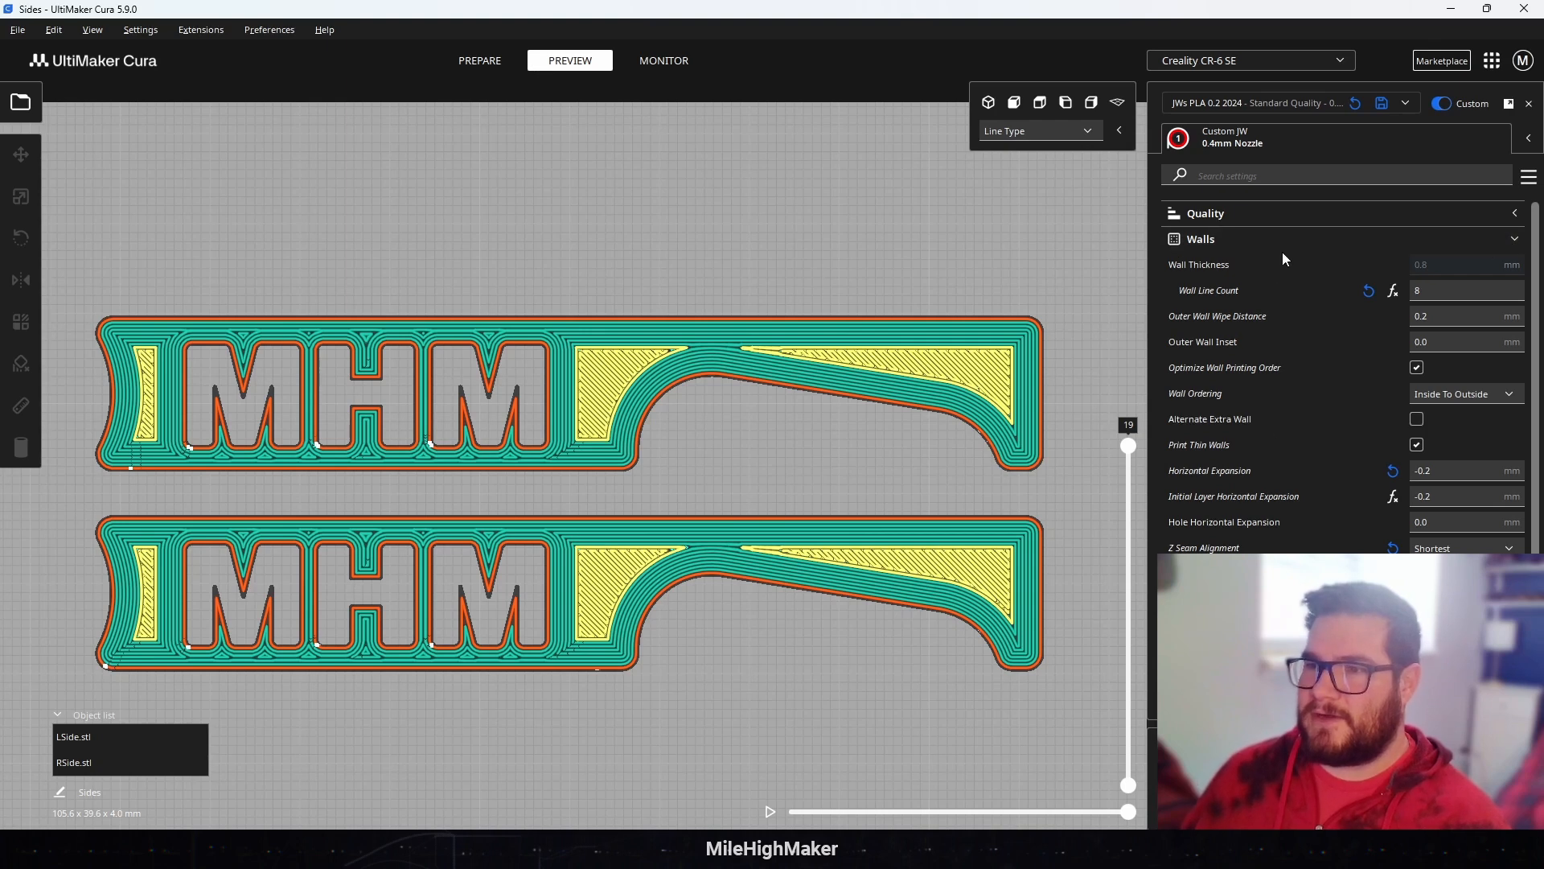
# Step: Review which Walls settings are enabled in the setting visibility preferences and close the preferences
pyautogui.click(1486, 240)
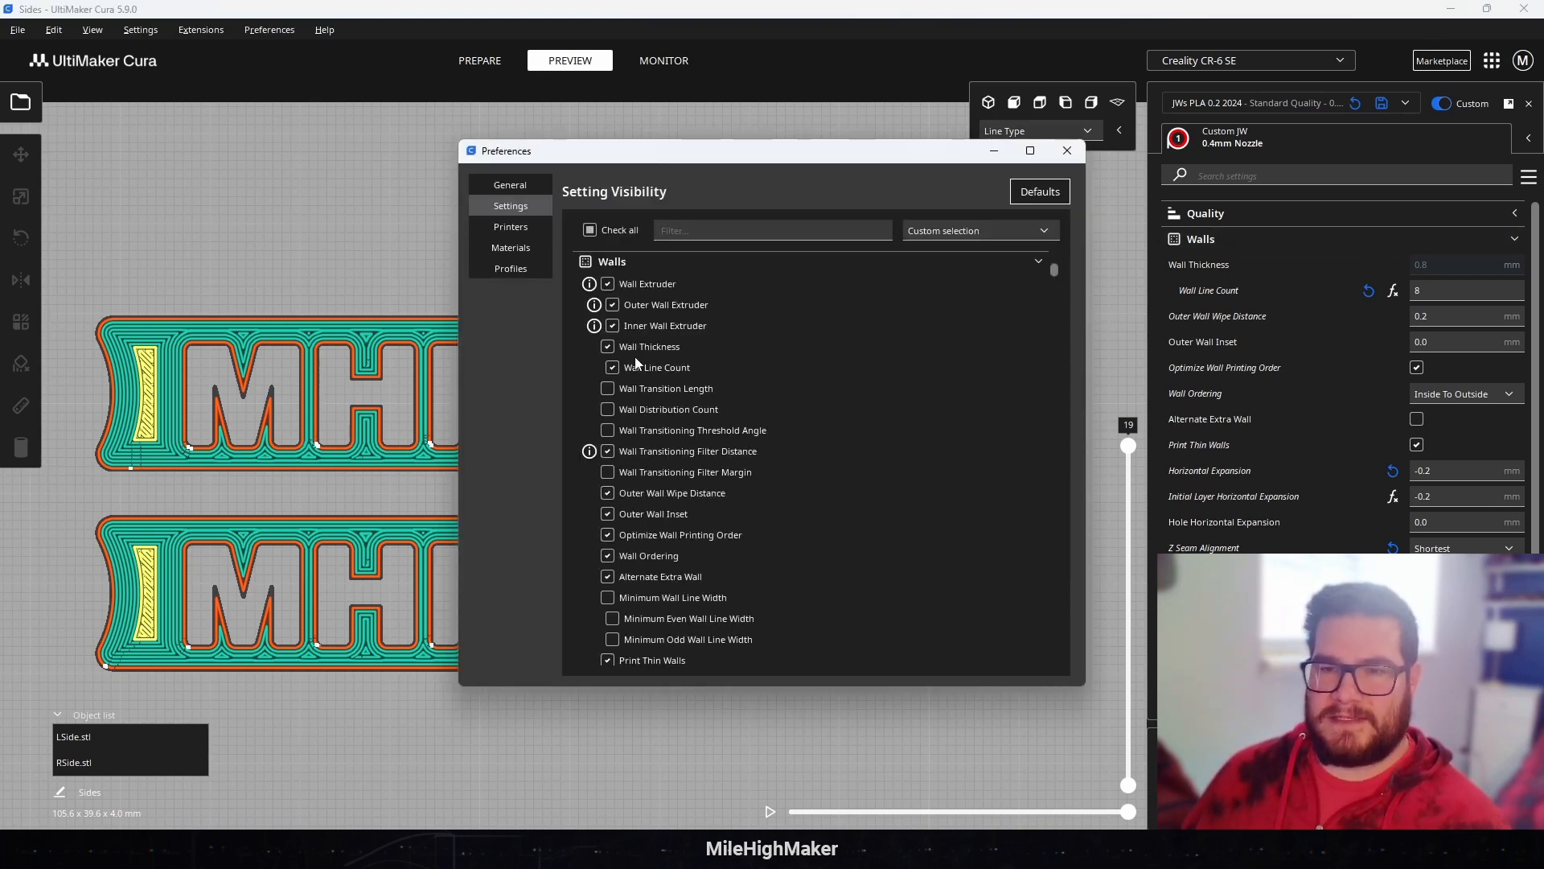
pyautogui.scroll(-5, 648, 374)
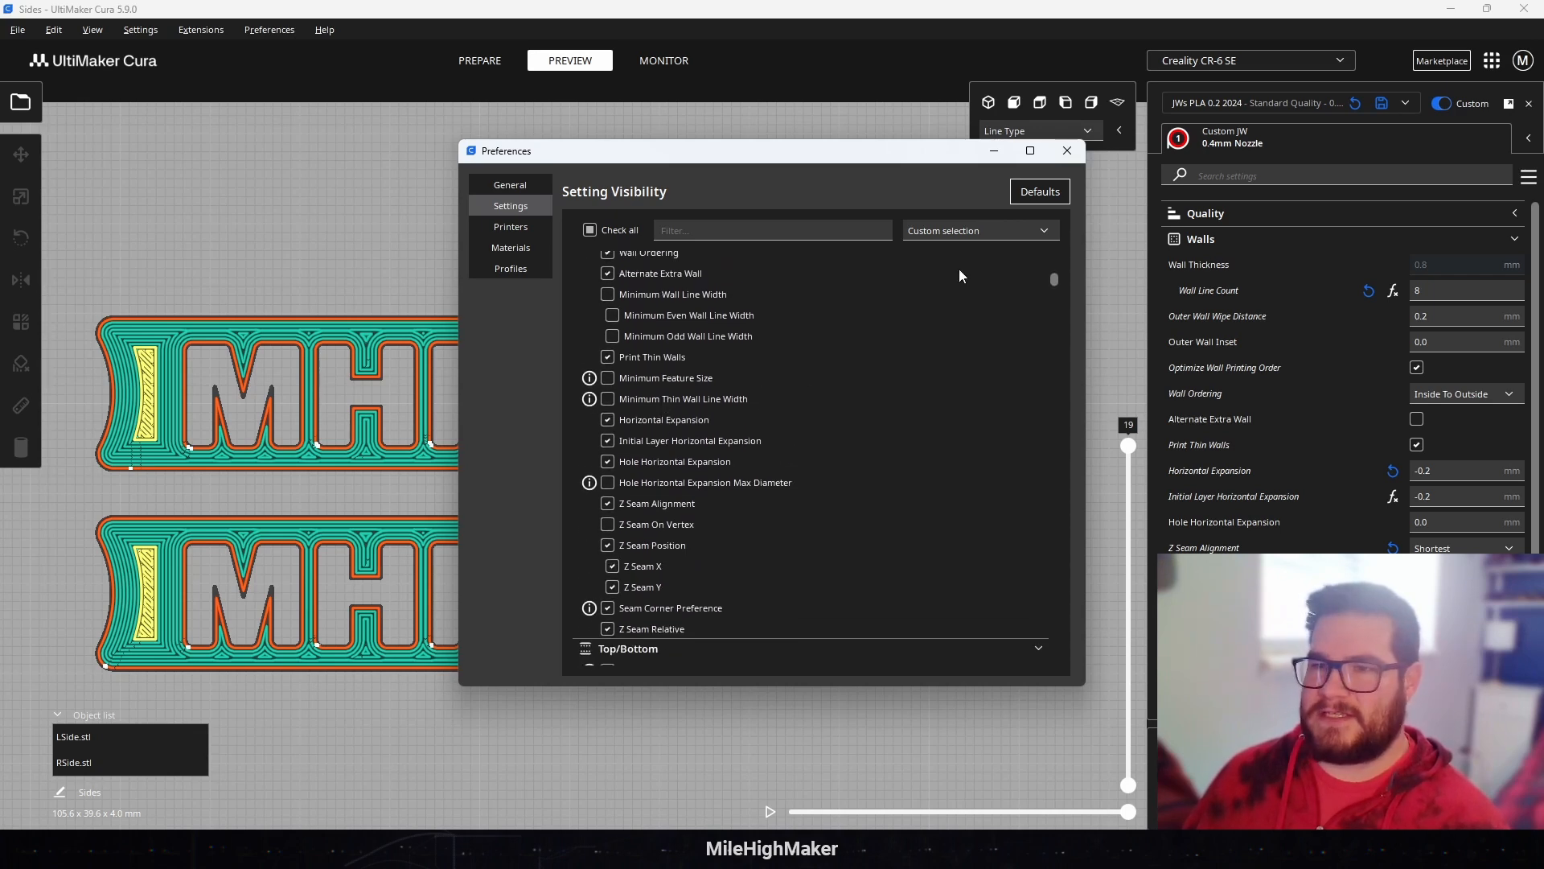
pyautogui.click(1068, 151)
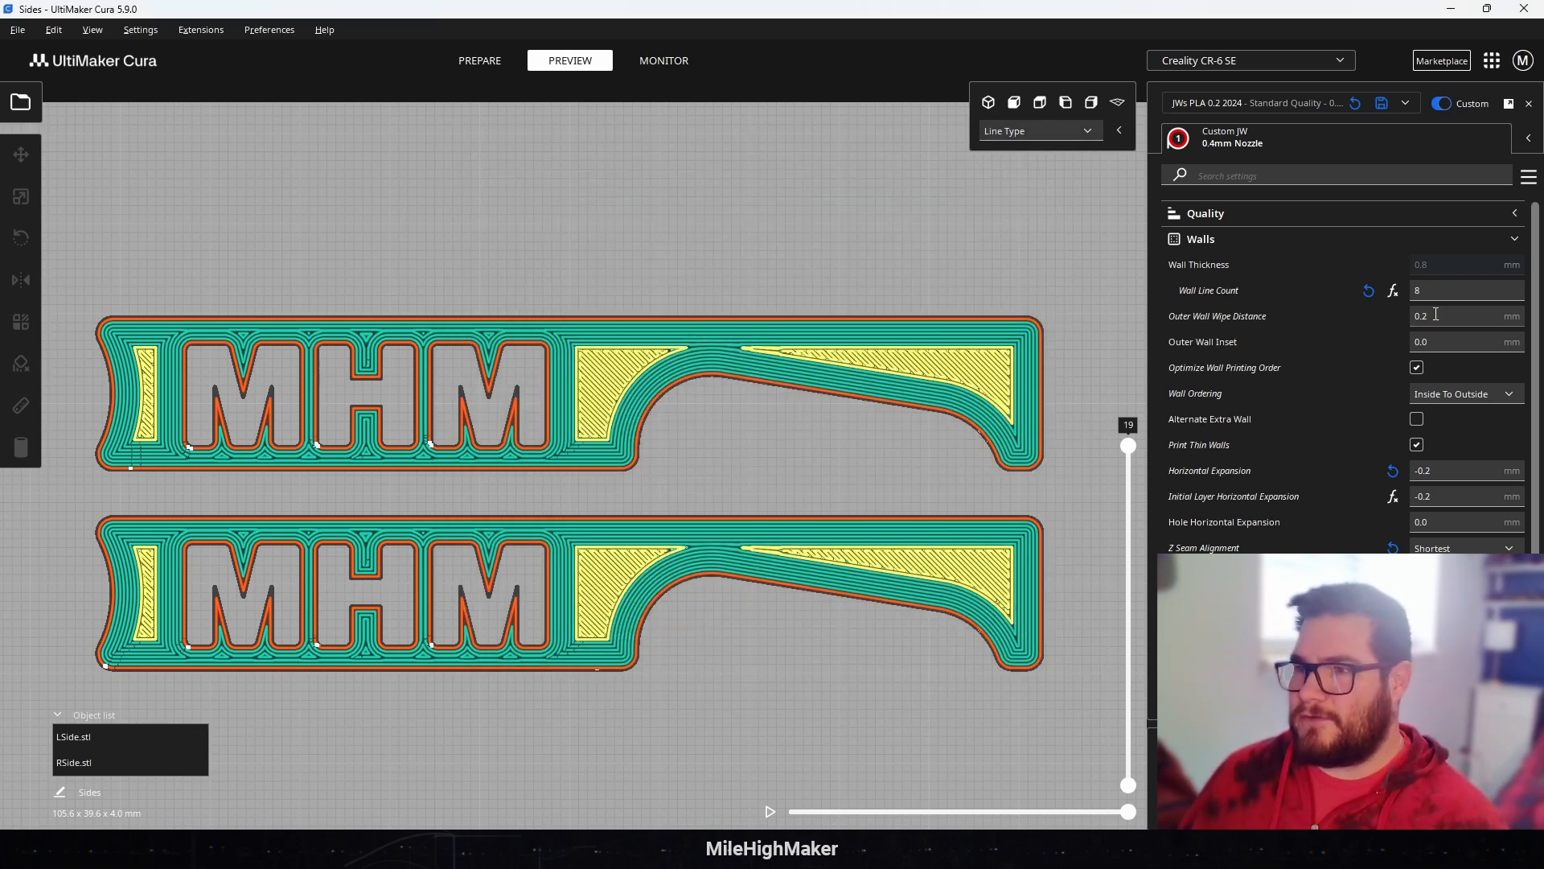
# Step: Compare the sliced M letter cutout with the solid model, and check the Horizontal Expansion and Wall Line Count settings
pyautogui.moveTo(1452, 470)
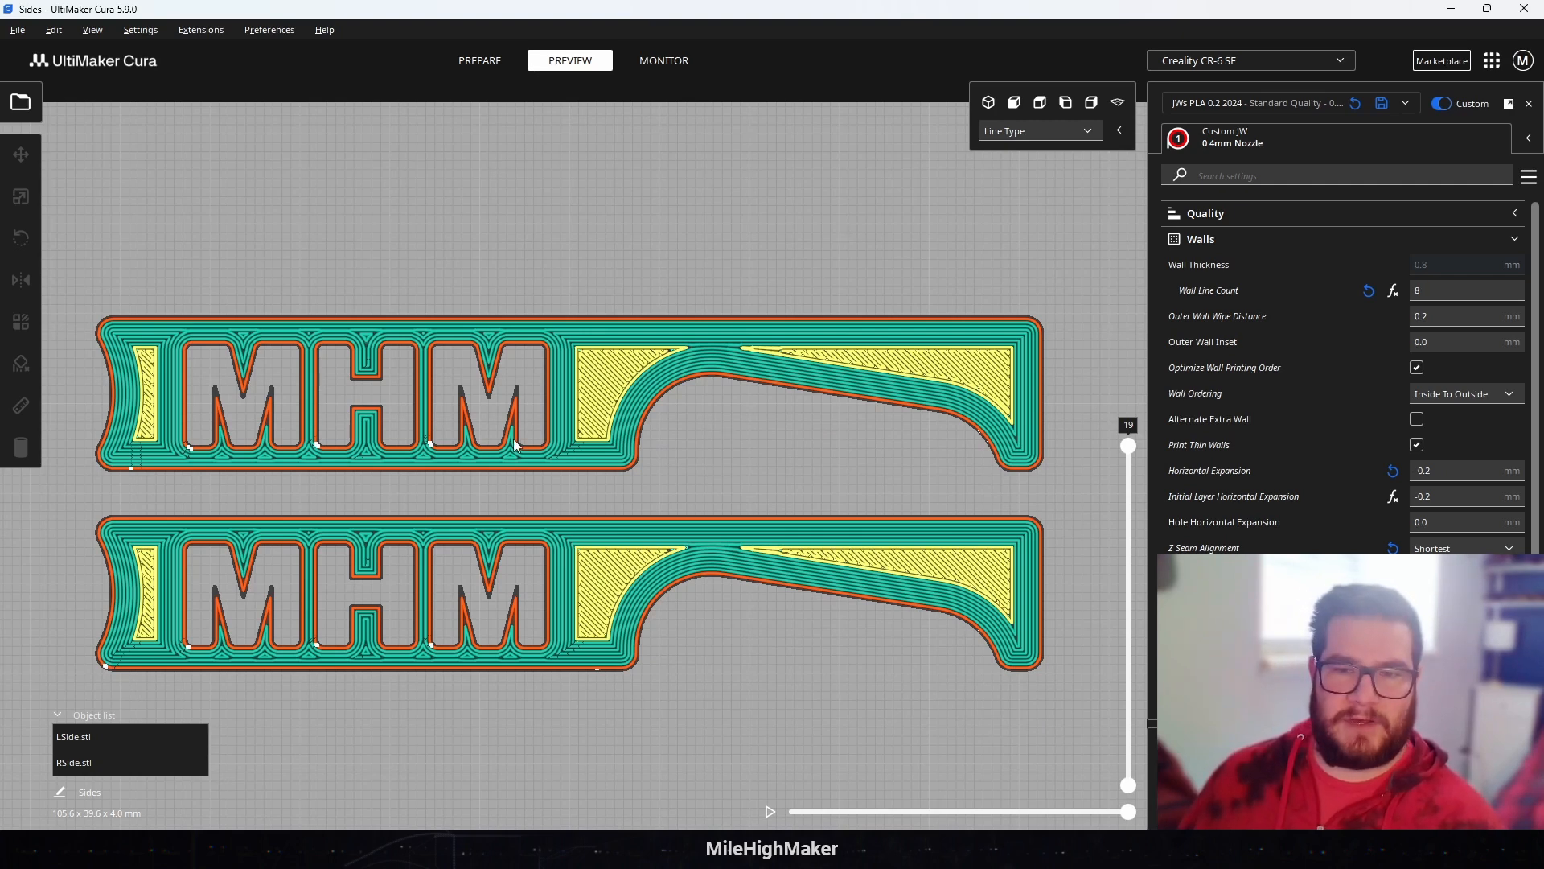
pyautogui.scroll(6, 413, 415)
pyautogui.scroll(-3, 470, 397)
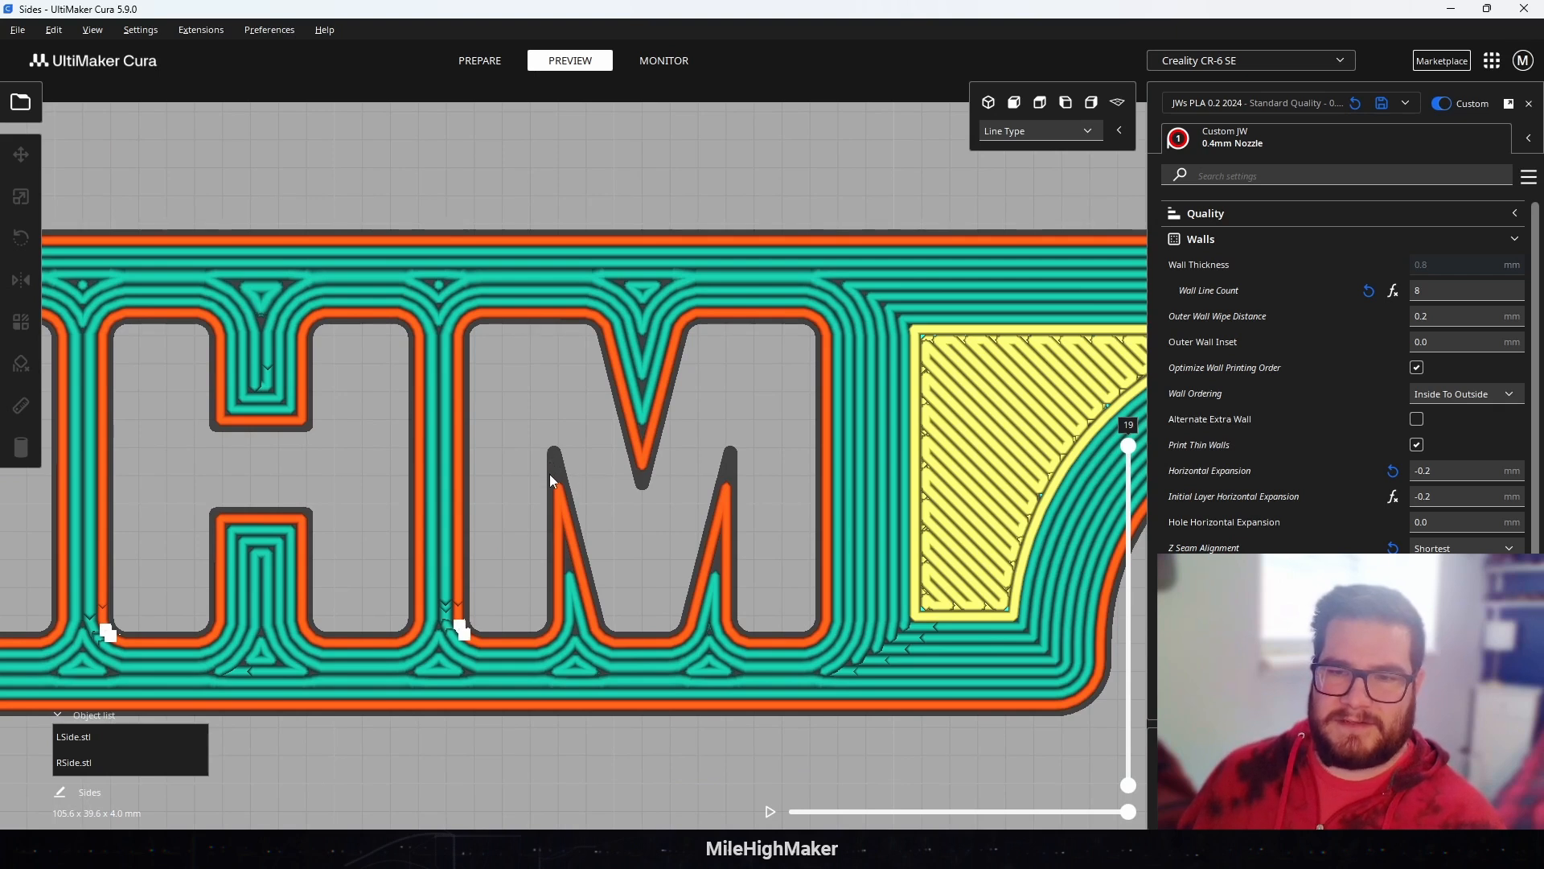
pyautogui.click(480, 60)
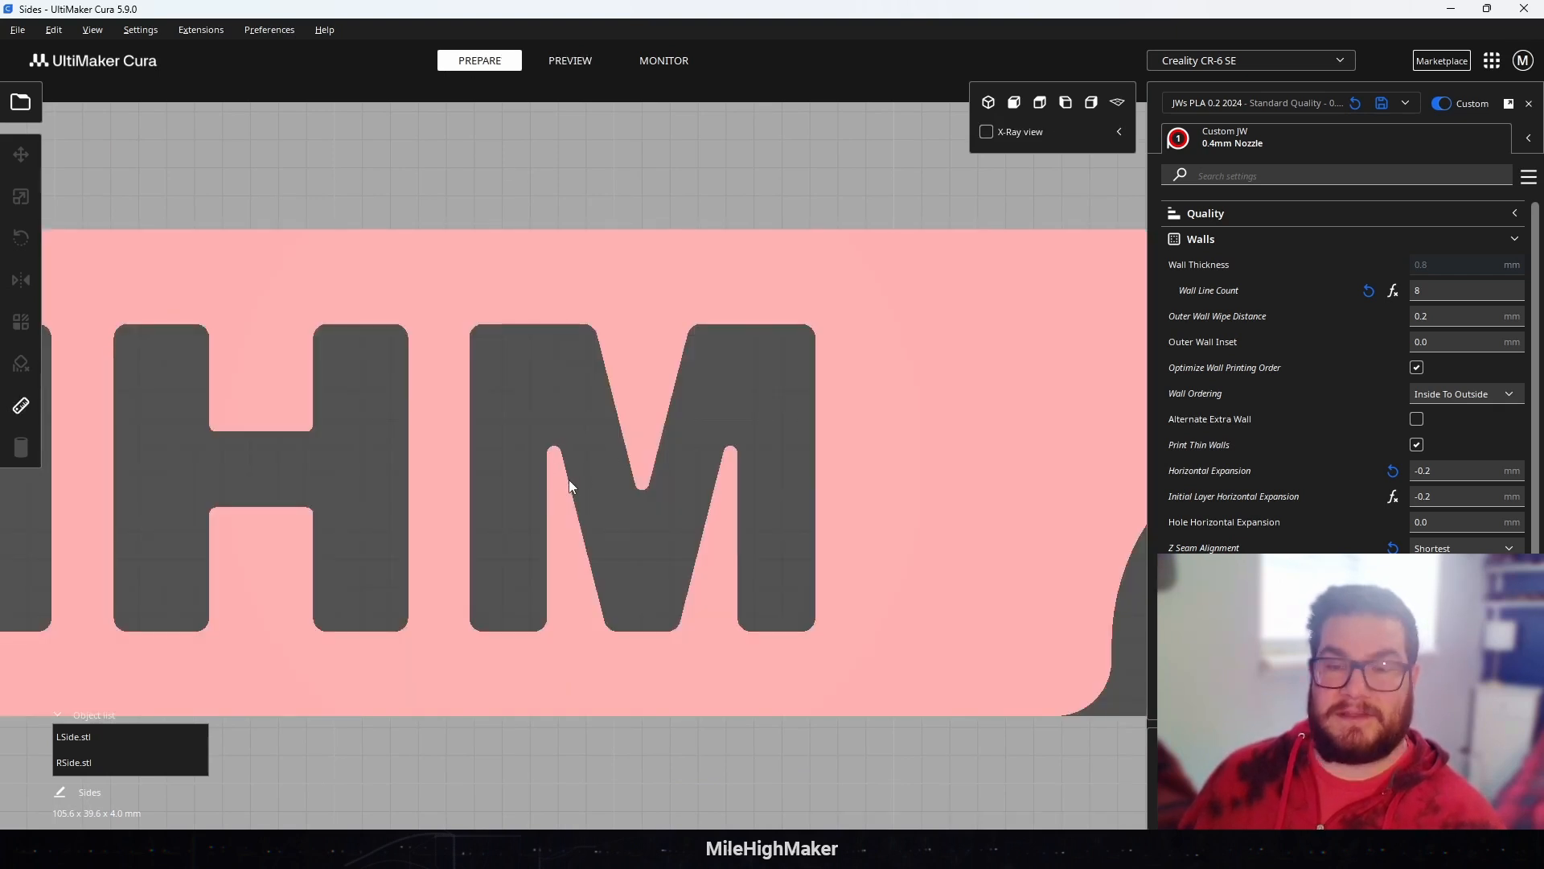
pyautogui.click(560, 62)
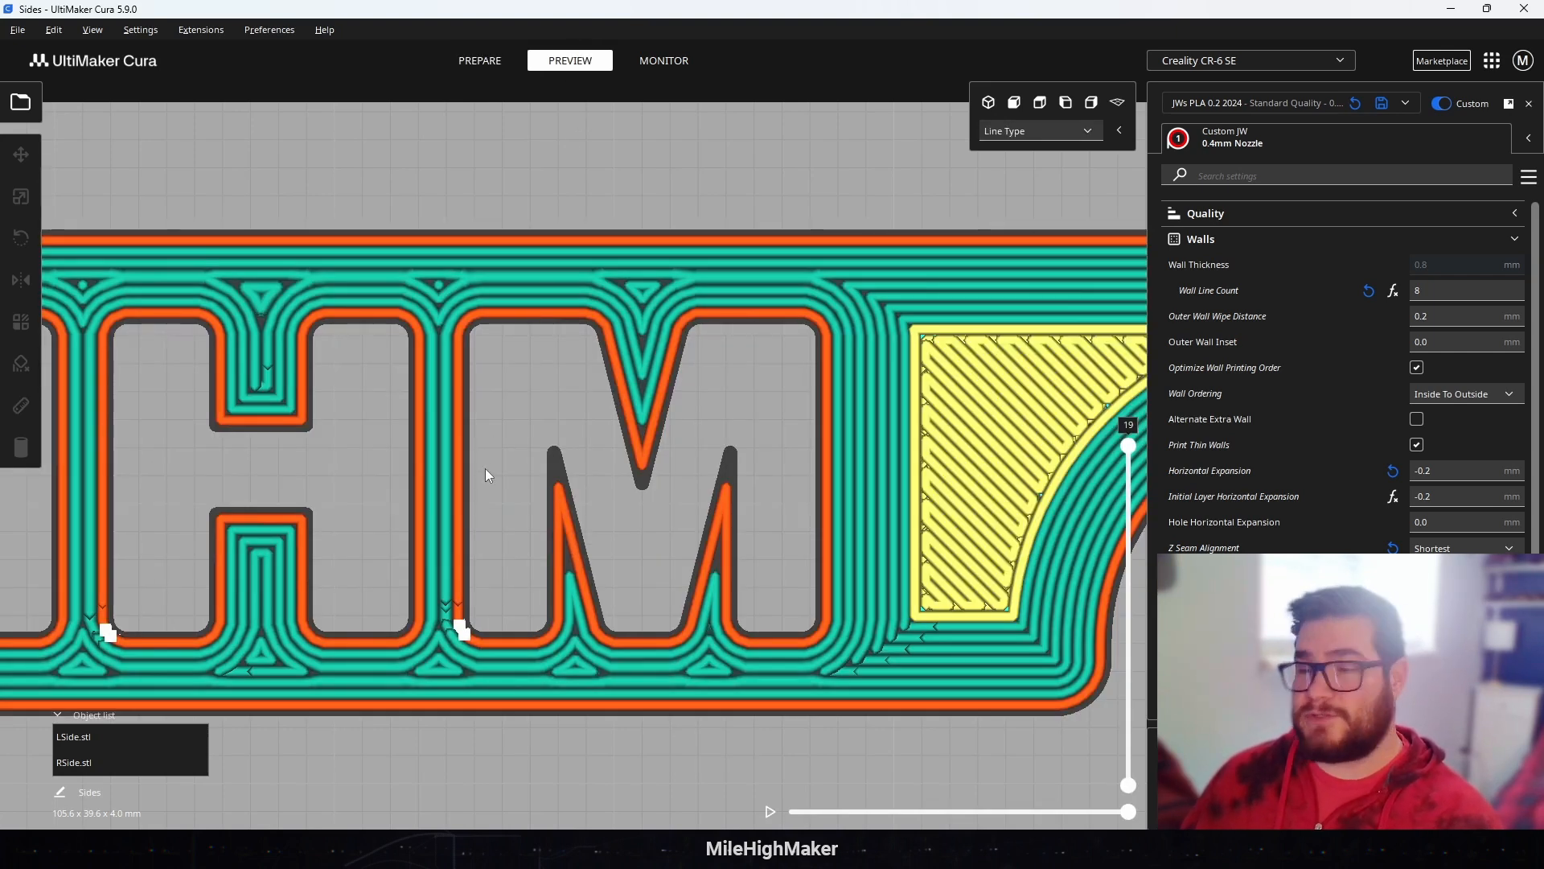
pyautogui.click(1462, 472)
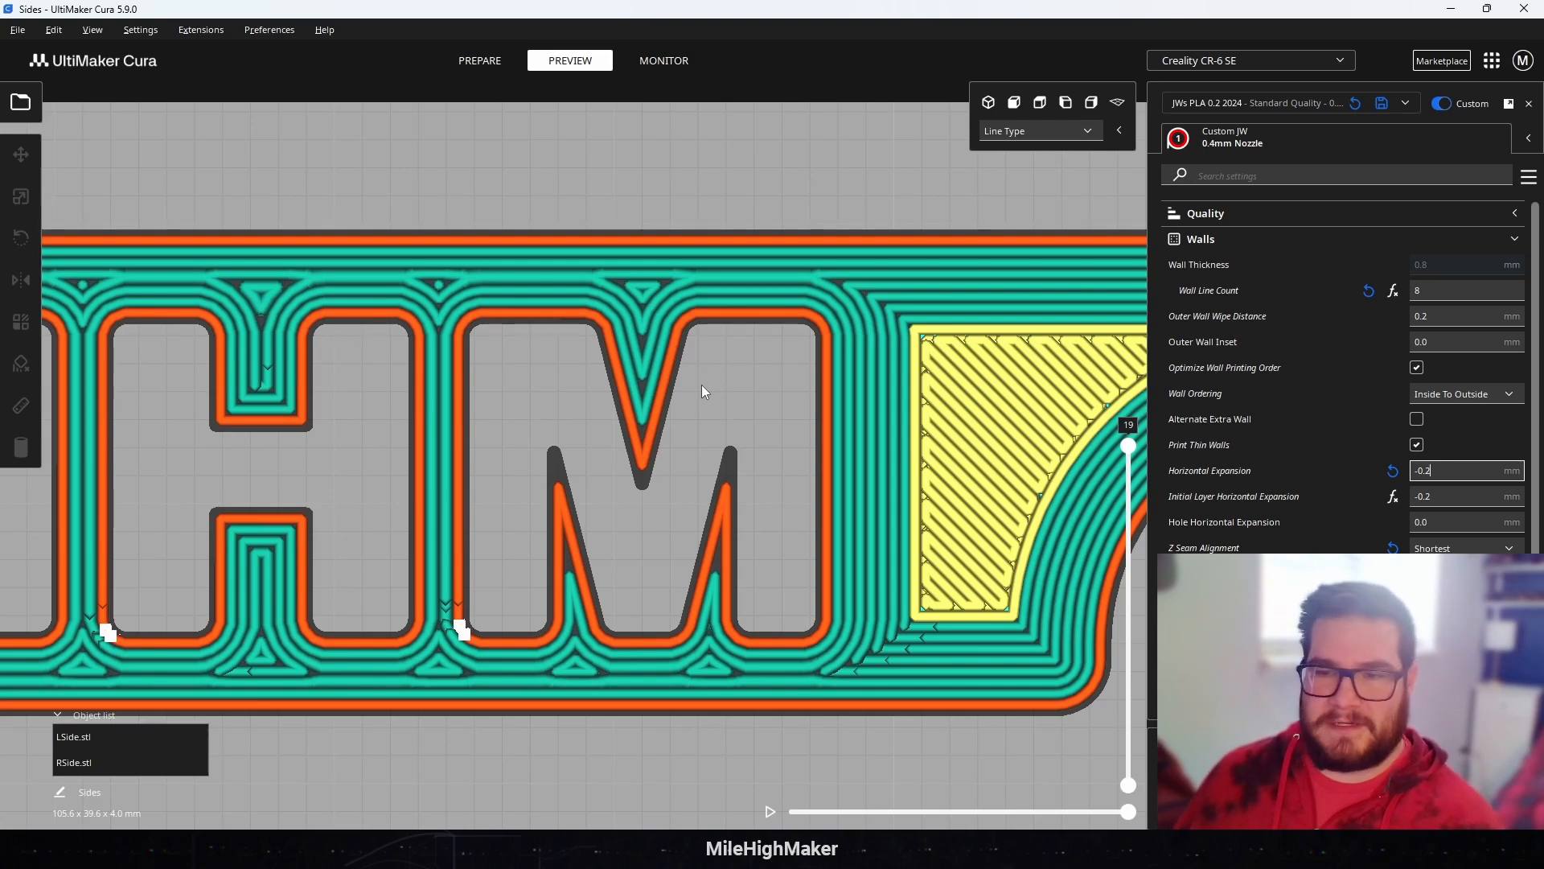
pyautogui.scroll(-5, 701, 384)
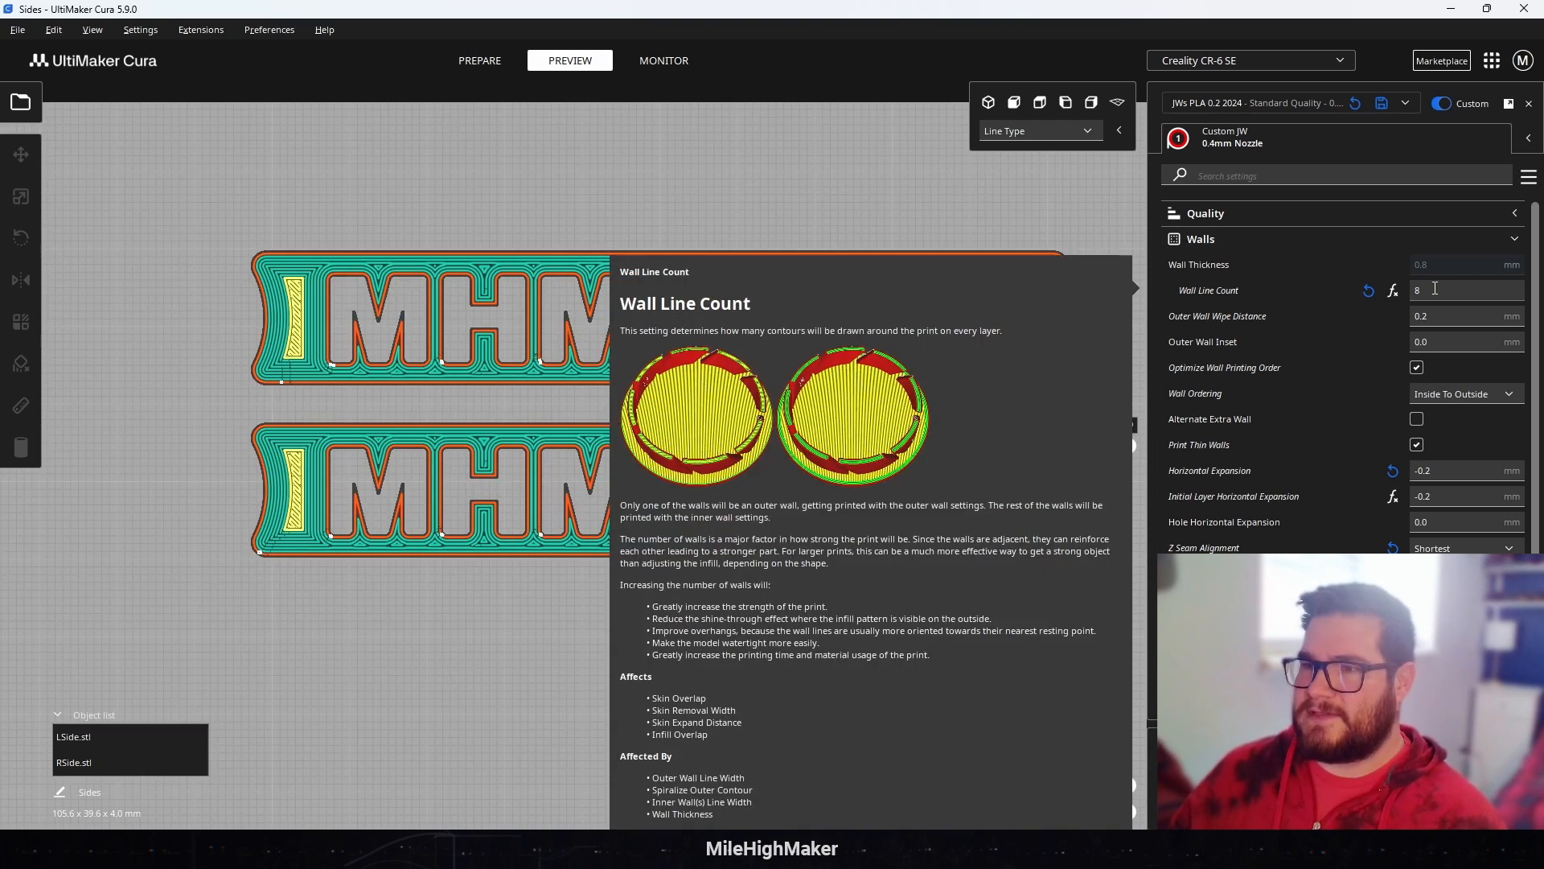
pyautogui.click(1368, 292)
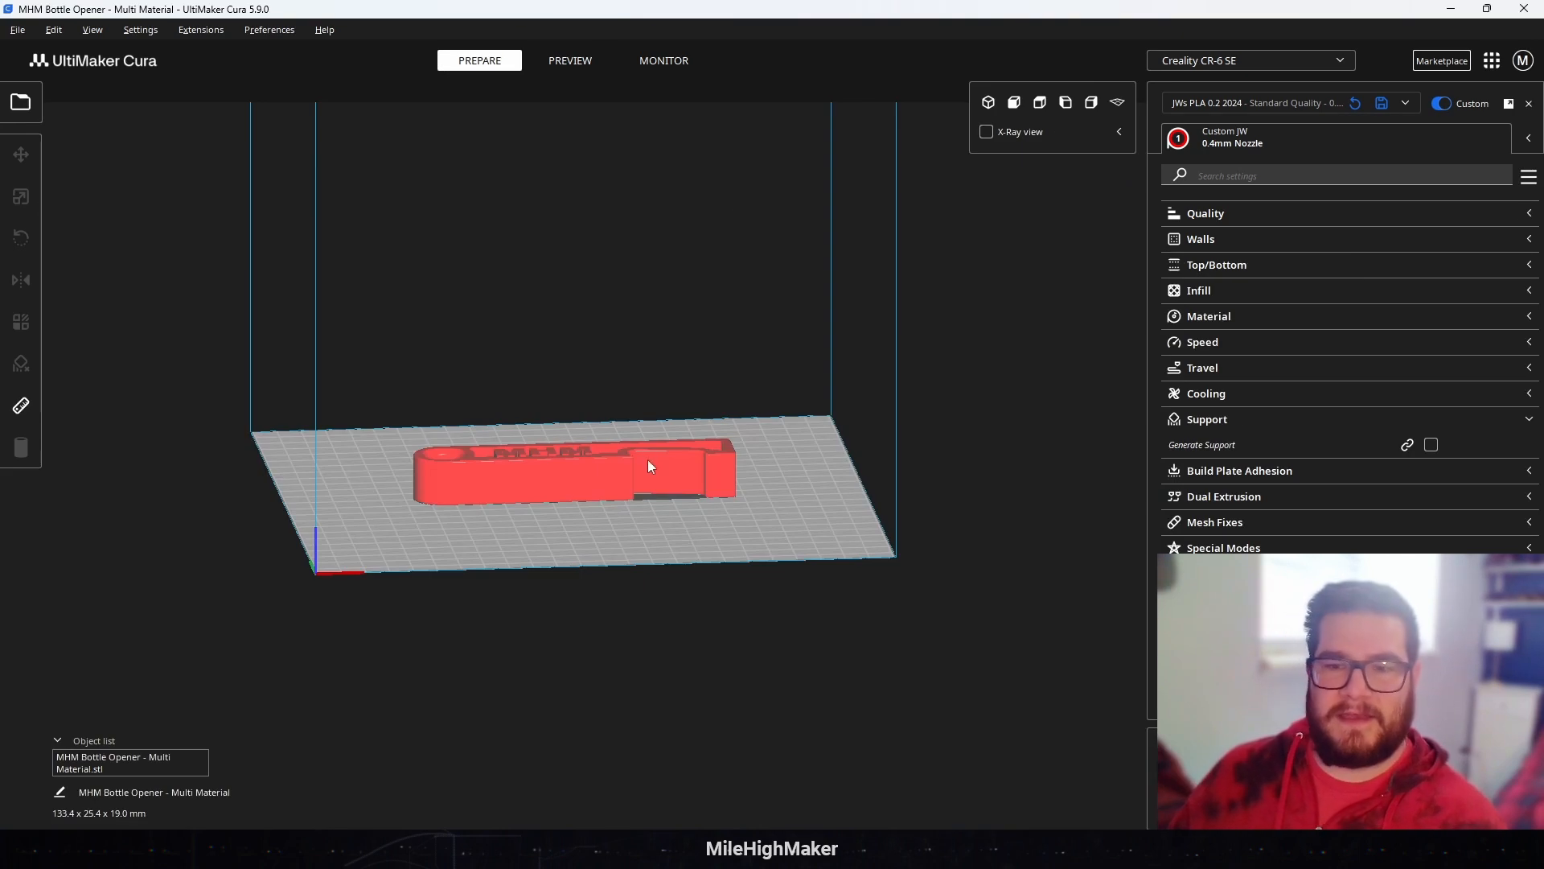
# Step: Review the Walls settings for the MHM Bottle Opener - Multi Material model and lower its sliced preview to the early layers
pyautogui.moveTo(648, 460); pyautogui.dragTo(638, 568, button='right')
pyautogui.scroll(5, 591, 519)
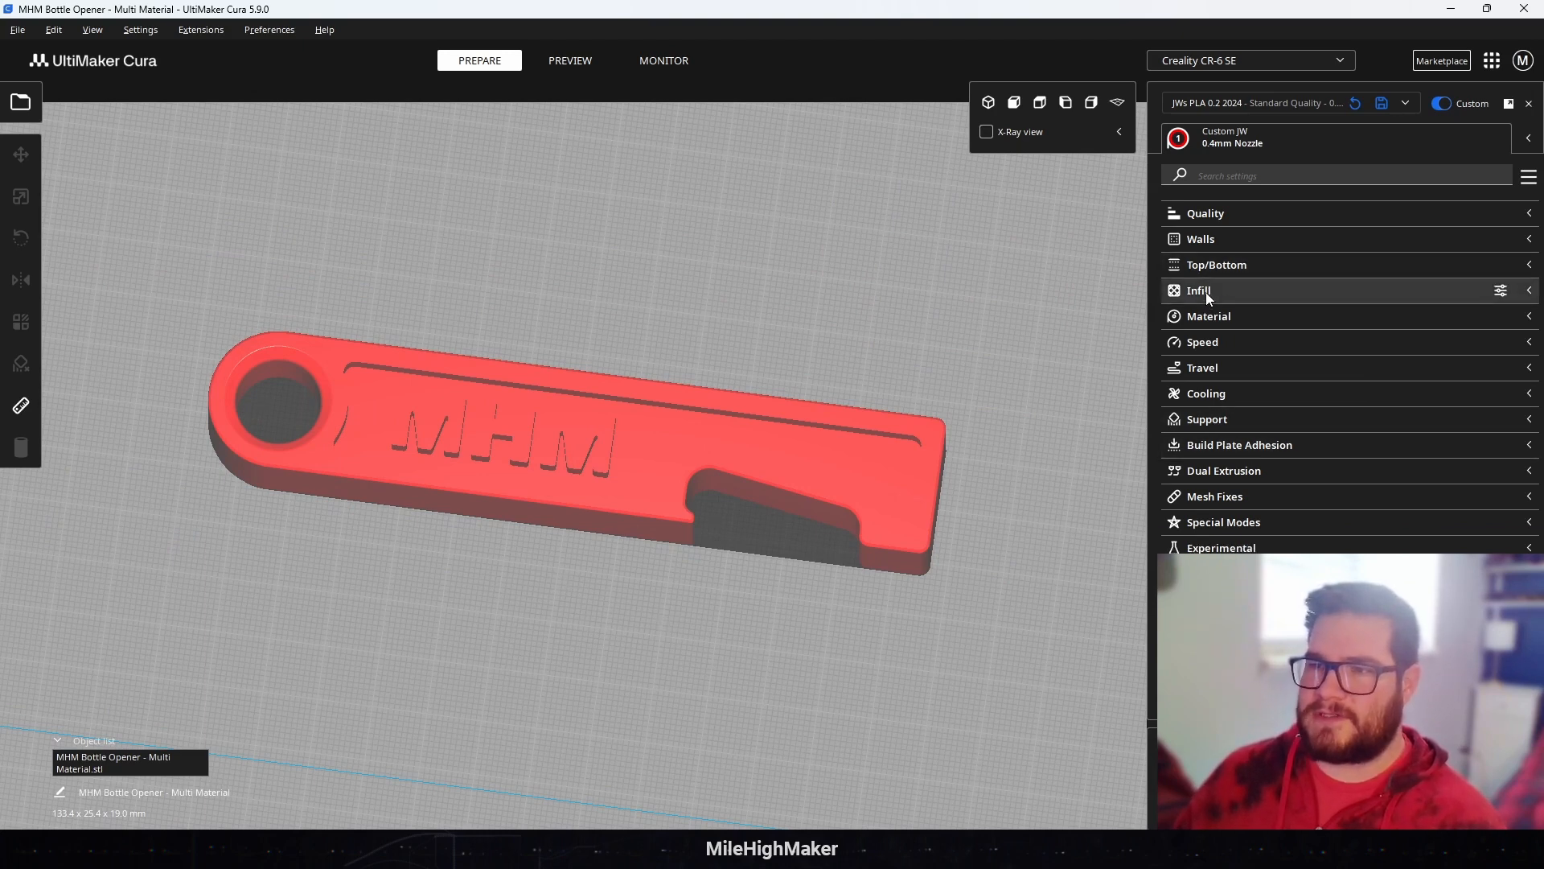
pyautogui.click(1203, 239)
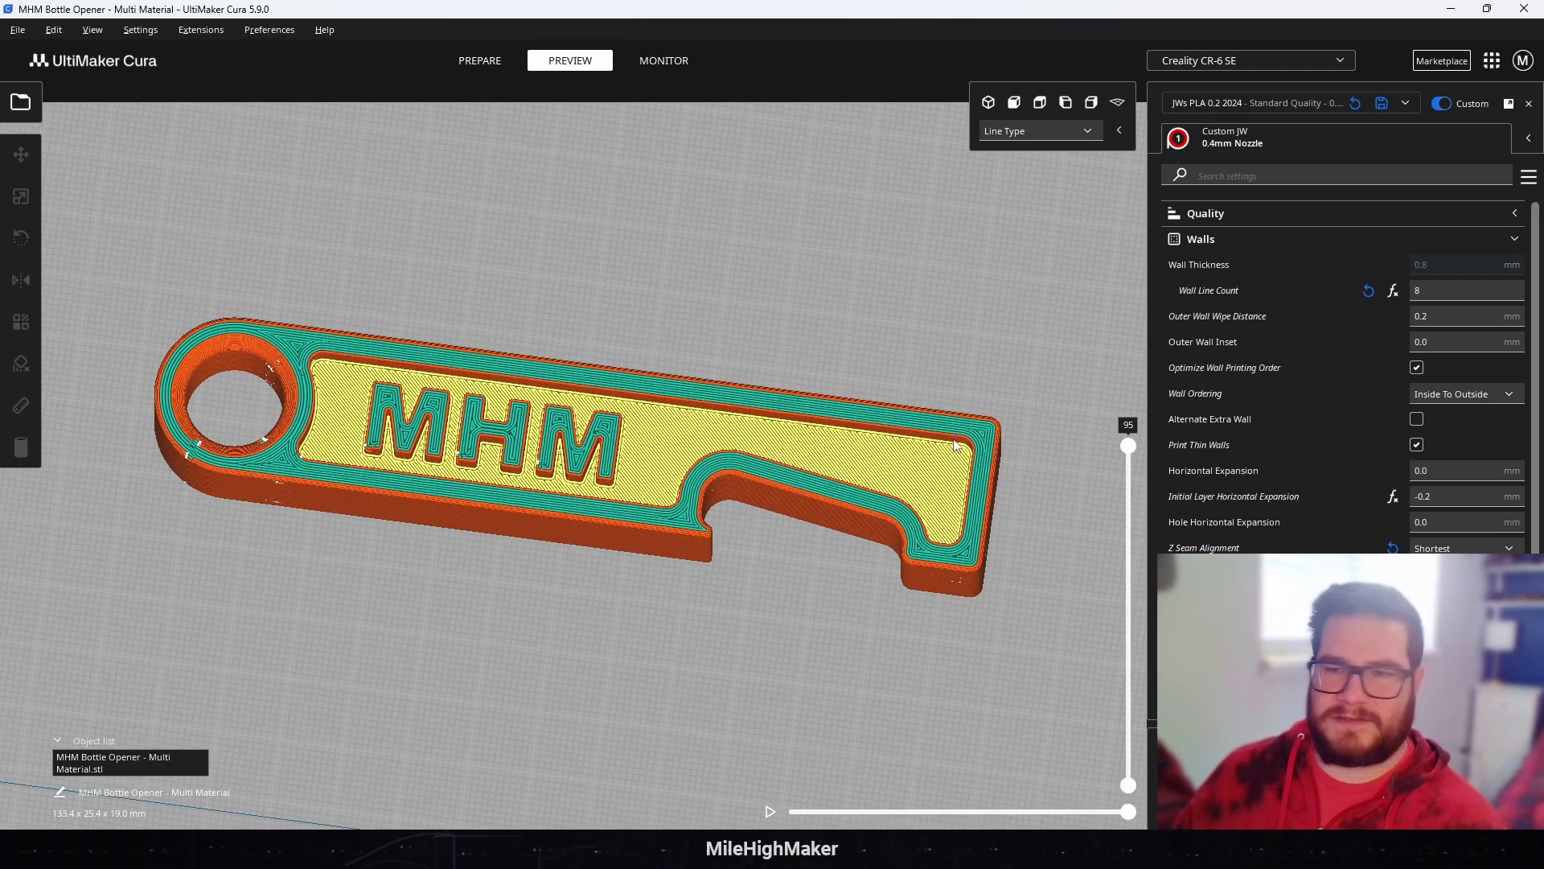
pyautogui.moveTo(1130, 451); pyautogui.dragTo(1147, 697)
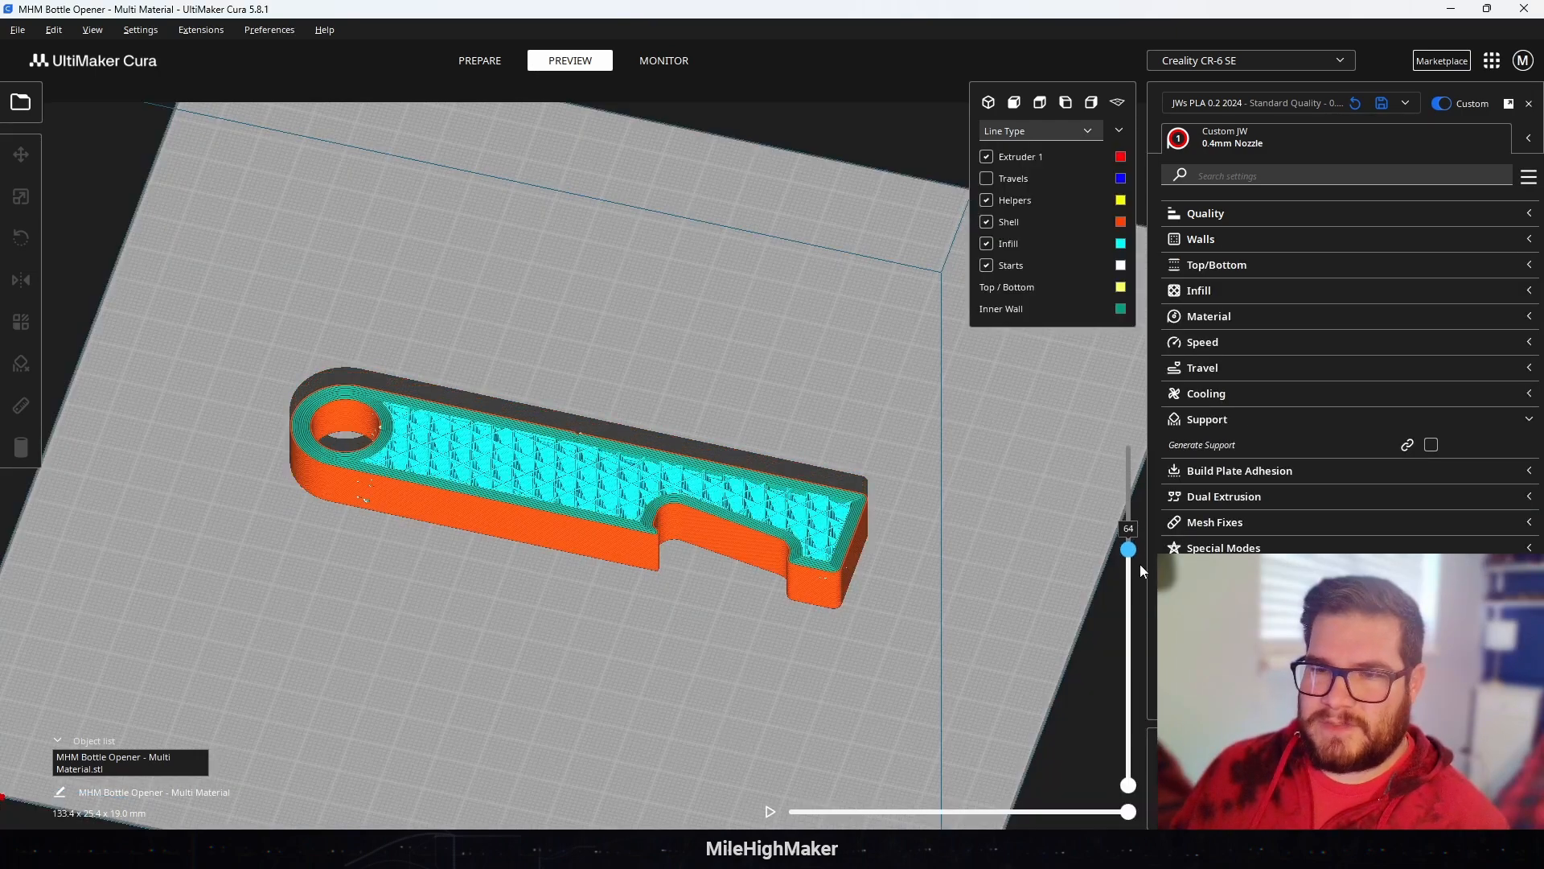
pyautogui.moveTo(1130, 553); pyautogui.dragTo(1126, 713)
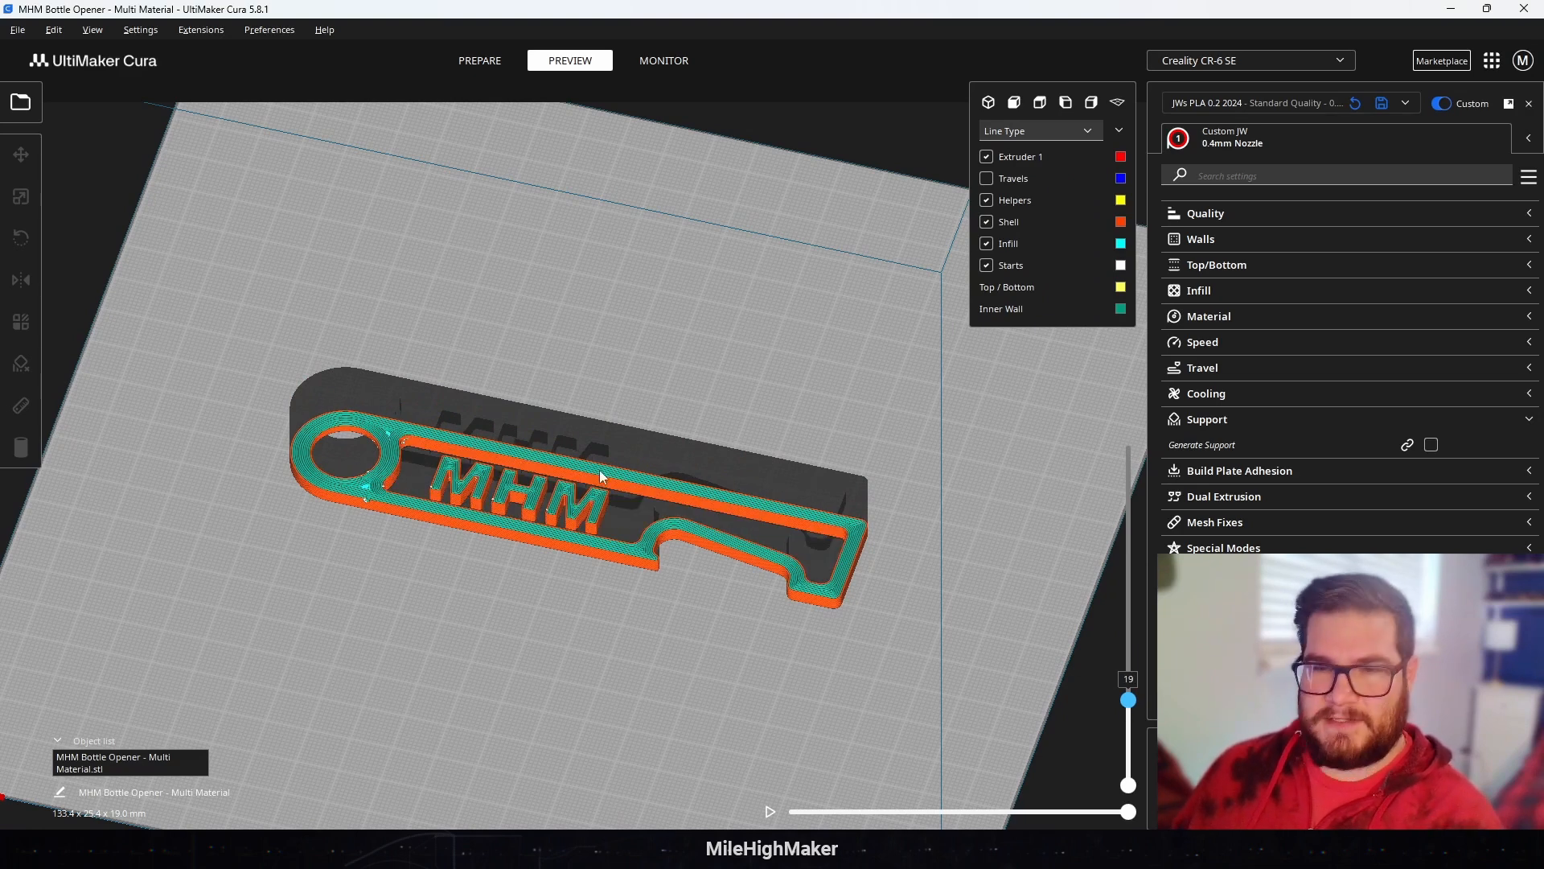
# Step: Step the opener's preview between layers 19 and 21 to find the last layer before the recess is closed over
pyautogui.scroll(3, 597, 468)
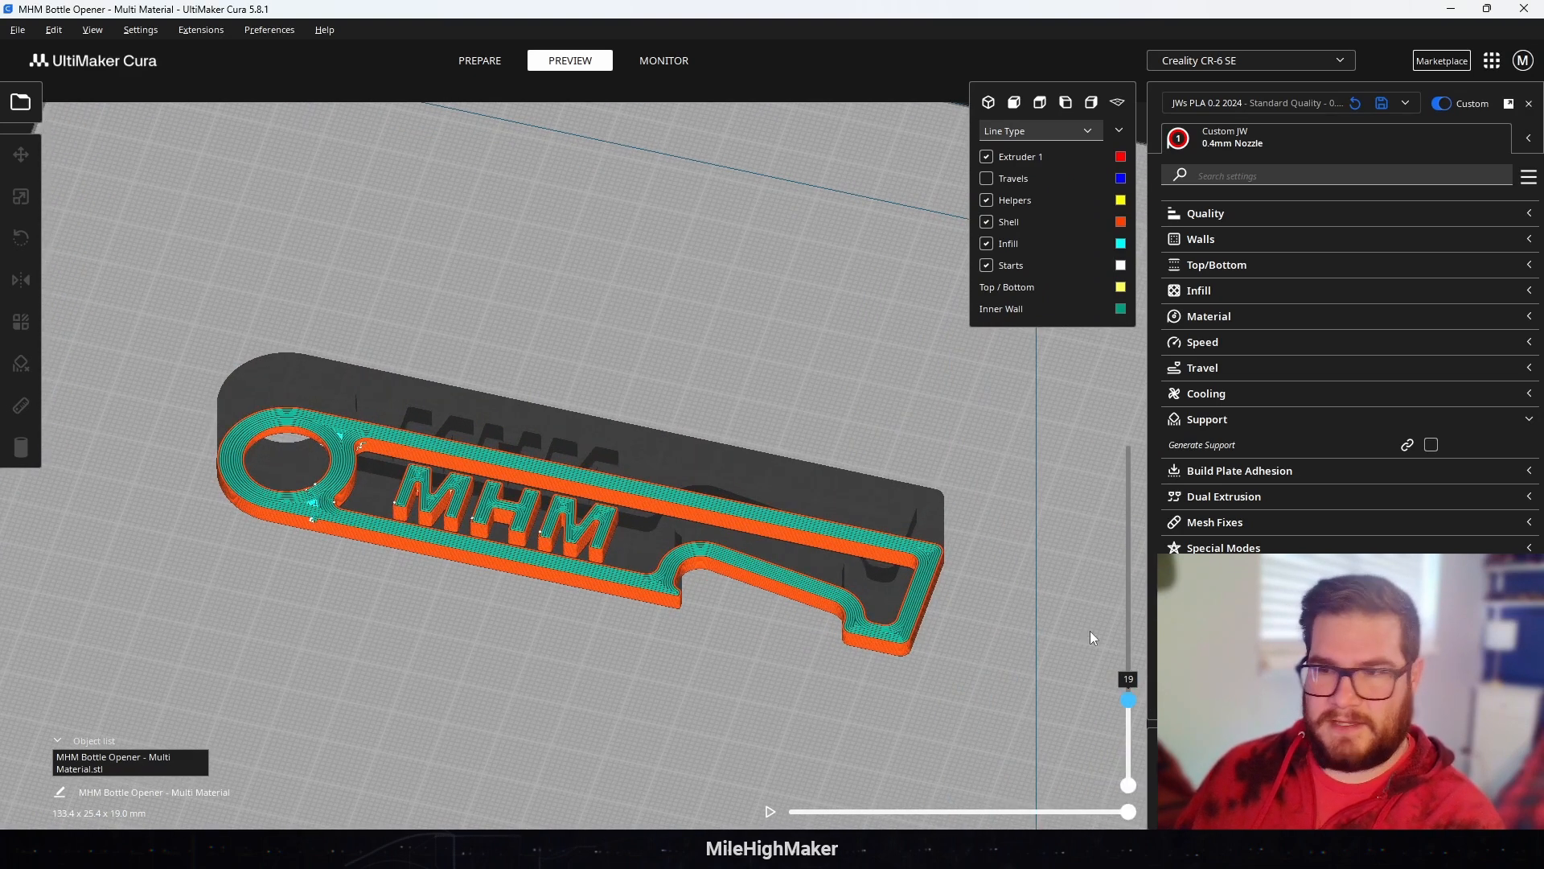
pyautogui.moveTo(1128, 706); pyautogui.dragTo(1128, 713)
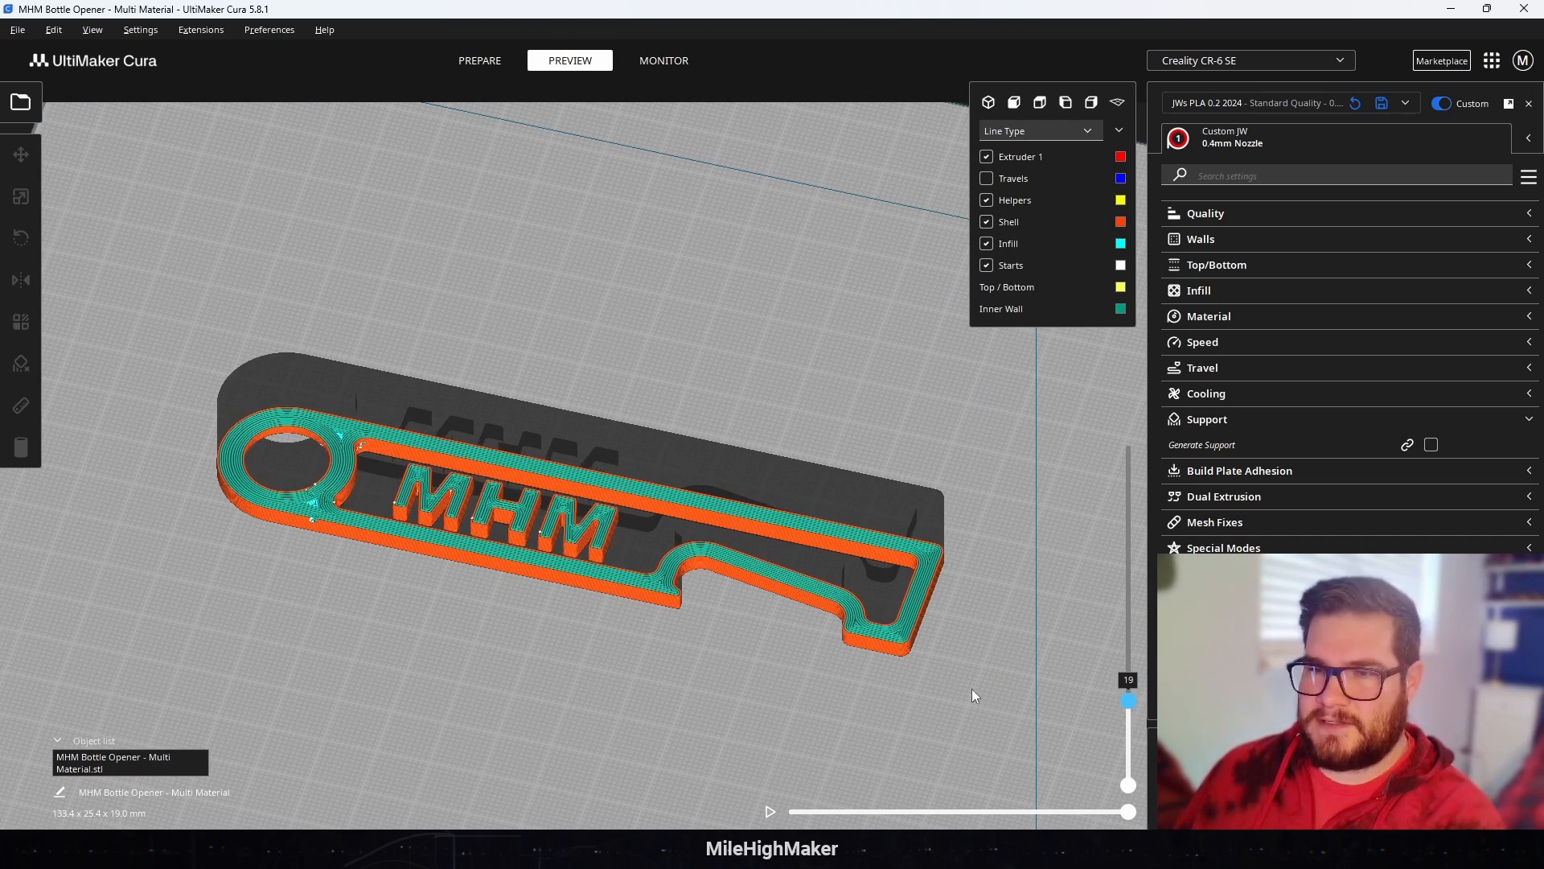
pyautogui.press('Up')
pyautogui.press('Up')
pyautogui.press('Up')
pyautogui.press('Up')
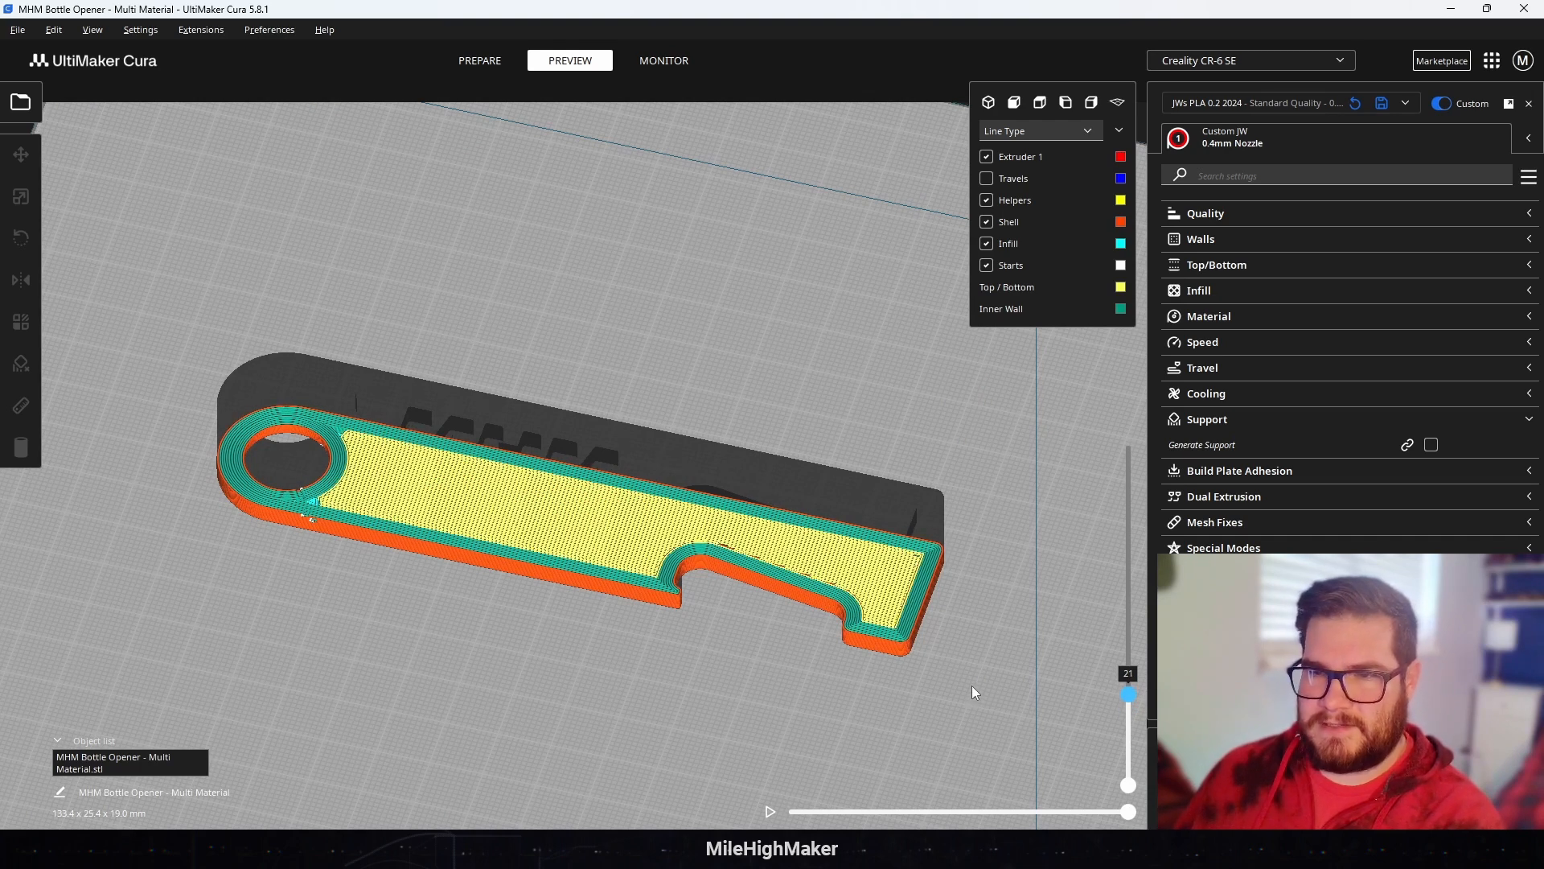
pyautogui.press('Down')
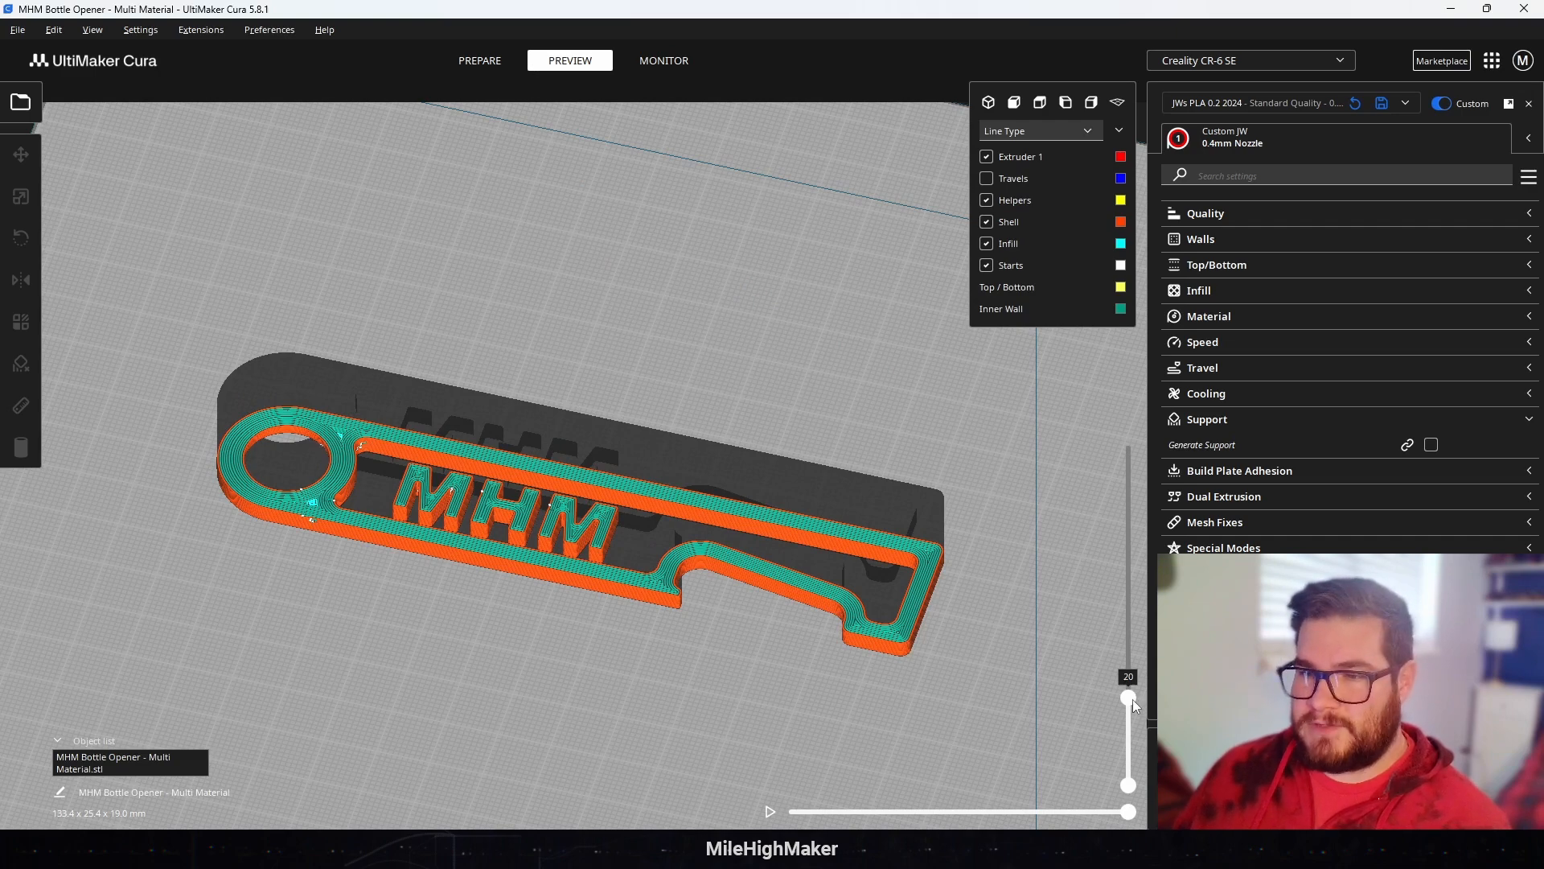
pyautogui.press('Up')
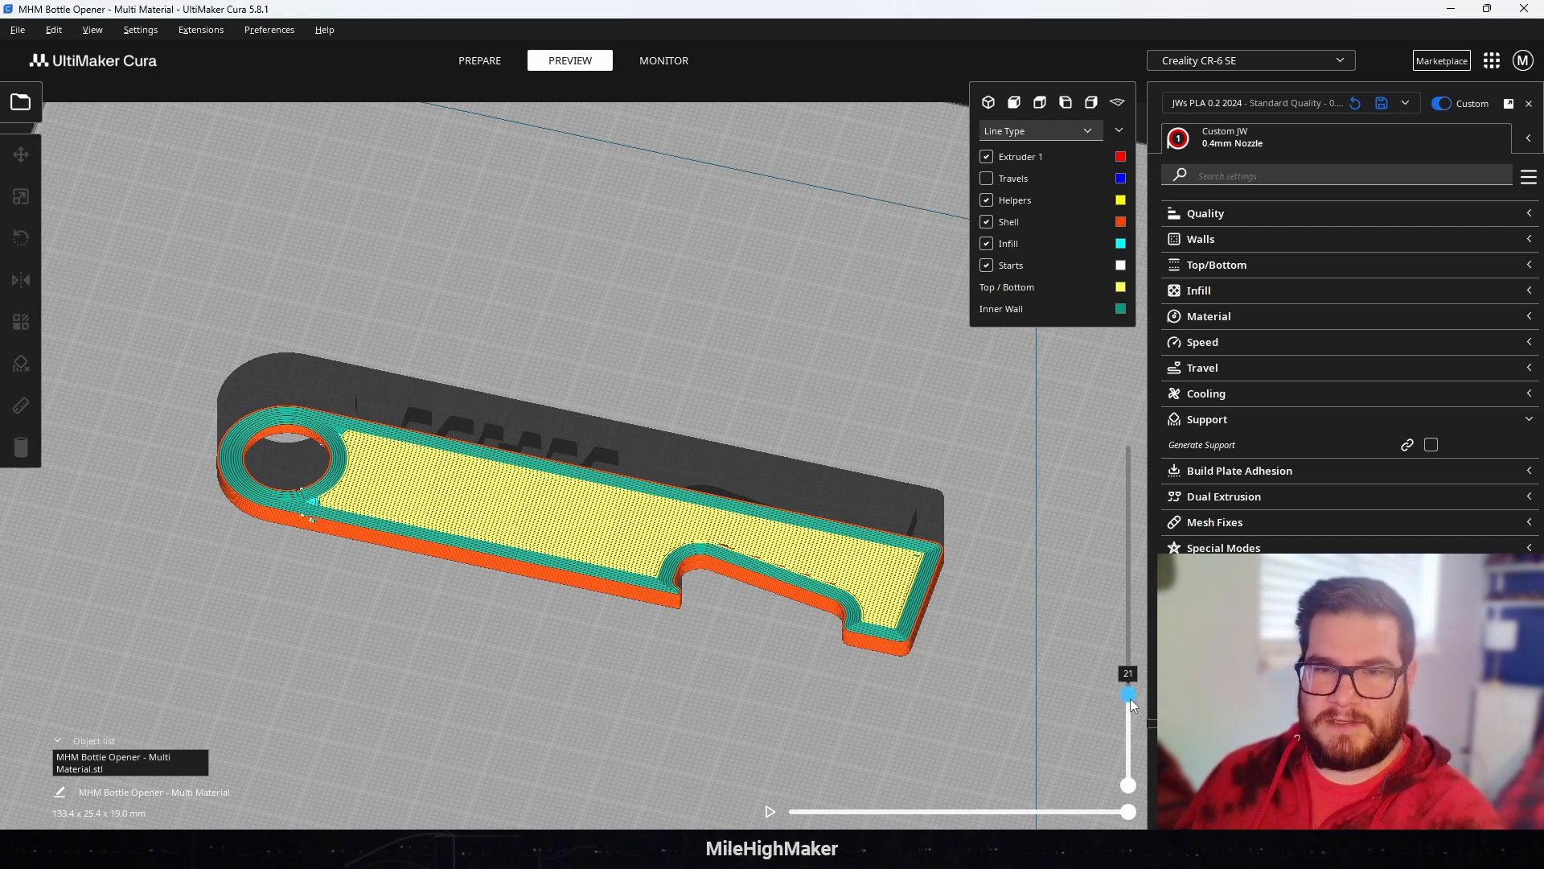
pyautogui.press('Down')
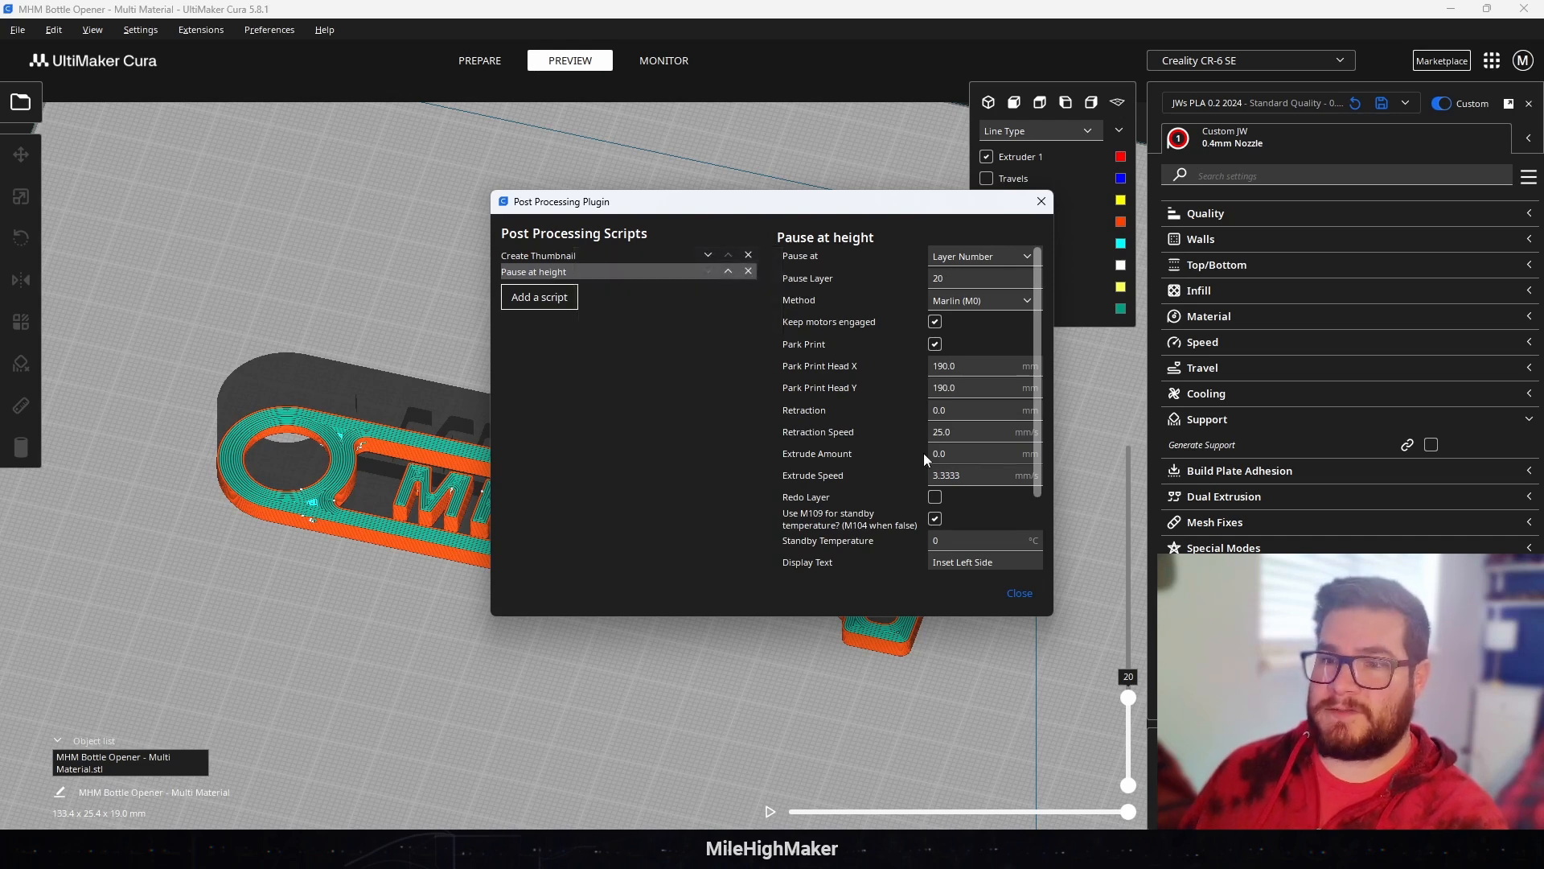
# Step: Review the Pause at height script's motor, parking and beep options for pause layer 20, and close the post-processing settings
pyautogui.click(936, 323)
pyautogui.click(934, 322)
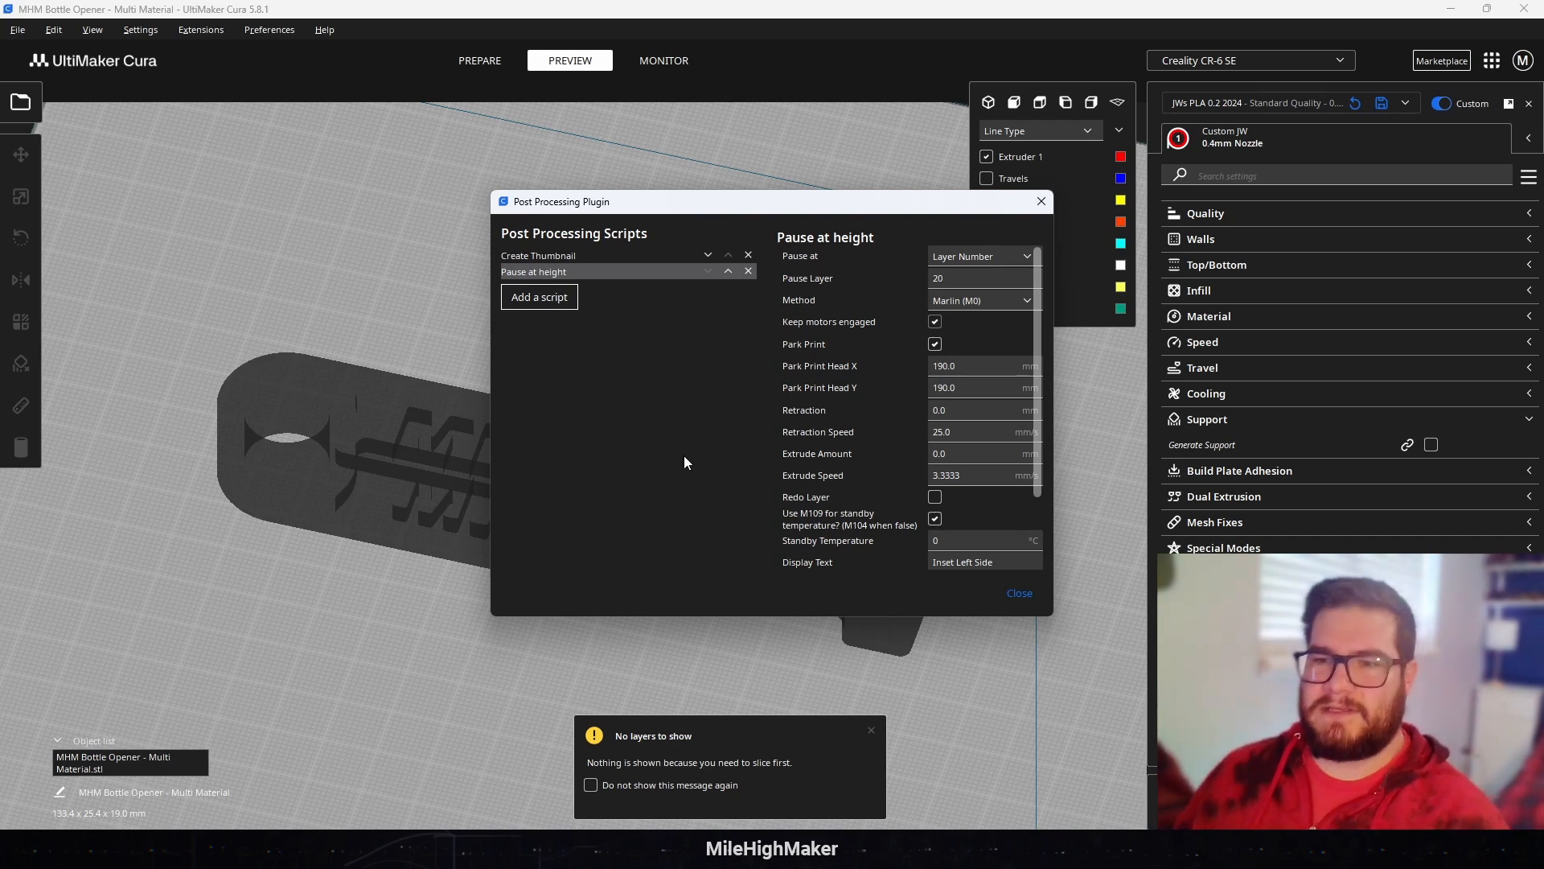
pyautogui.scroll(-3, 849, 424)
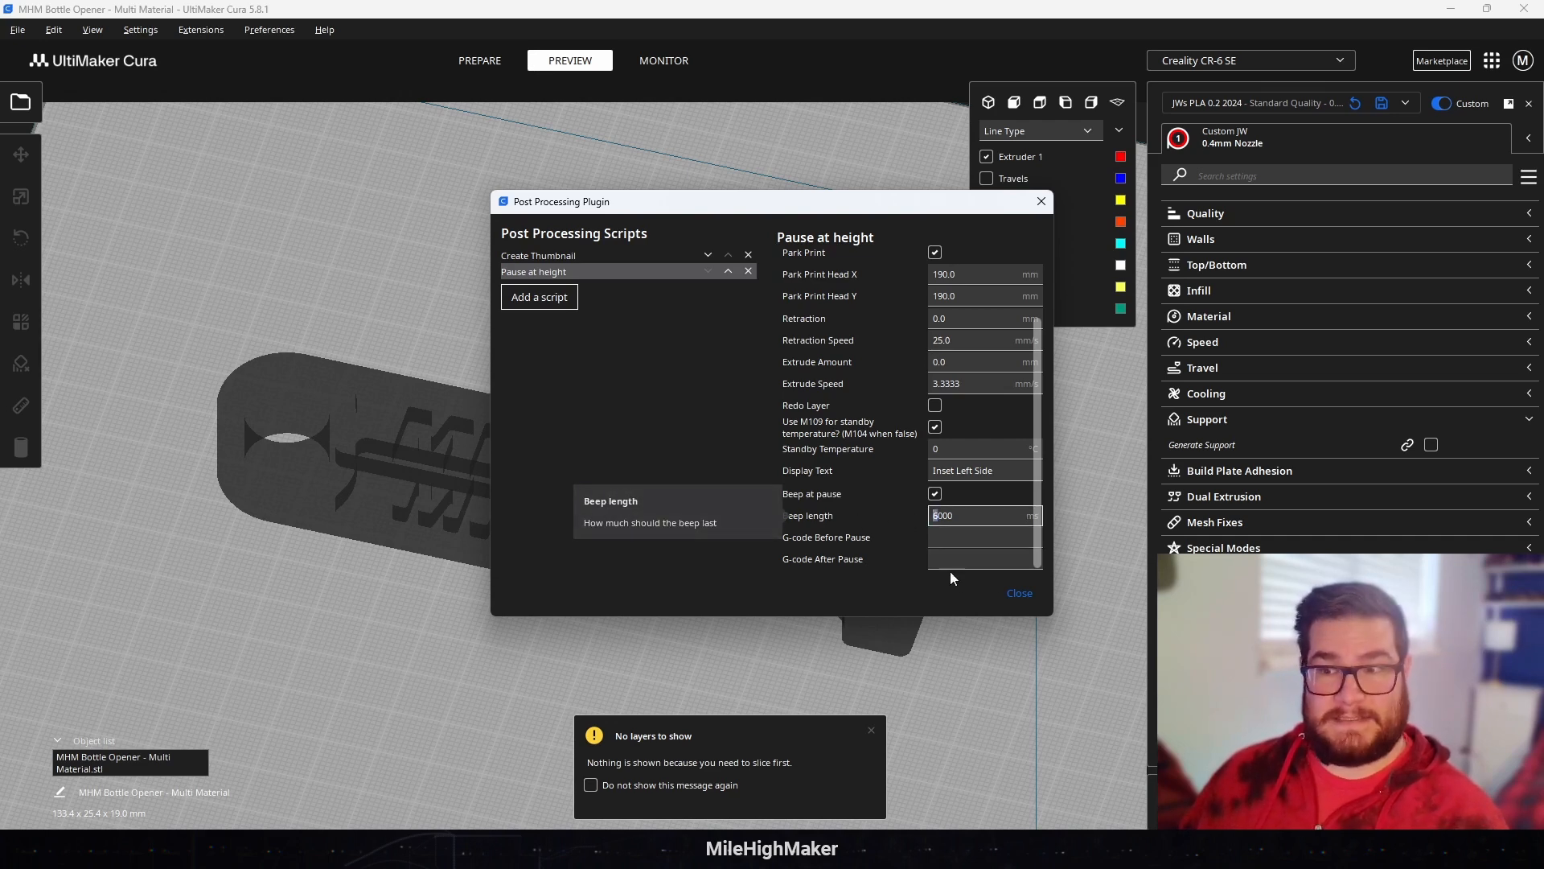
pyautogui.click(1019, 593)
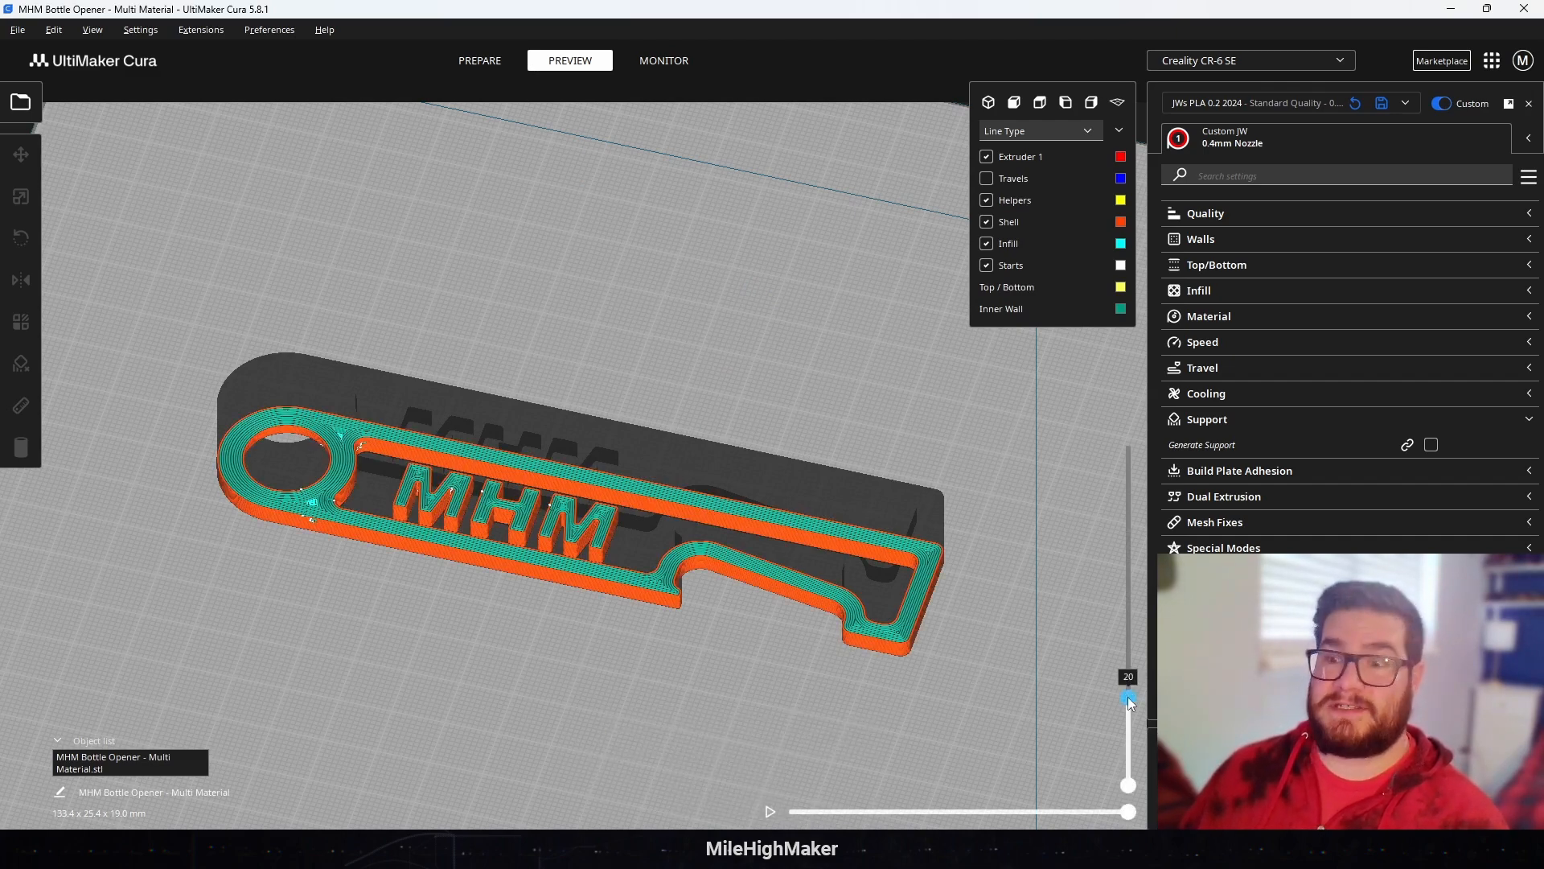
# Step: Compare layers 20 and 21 around the pause point, and raise the preview to the opener's top layer 95
pyautogui.moveTo(1129, 685); pyautogui.dragTo(1131, 684)
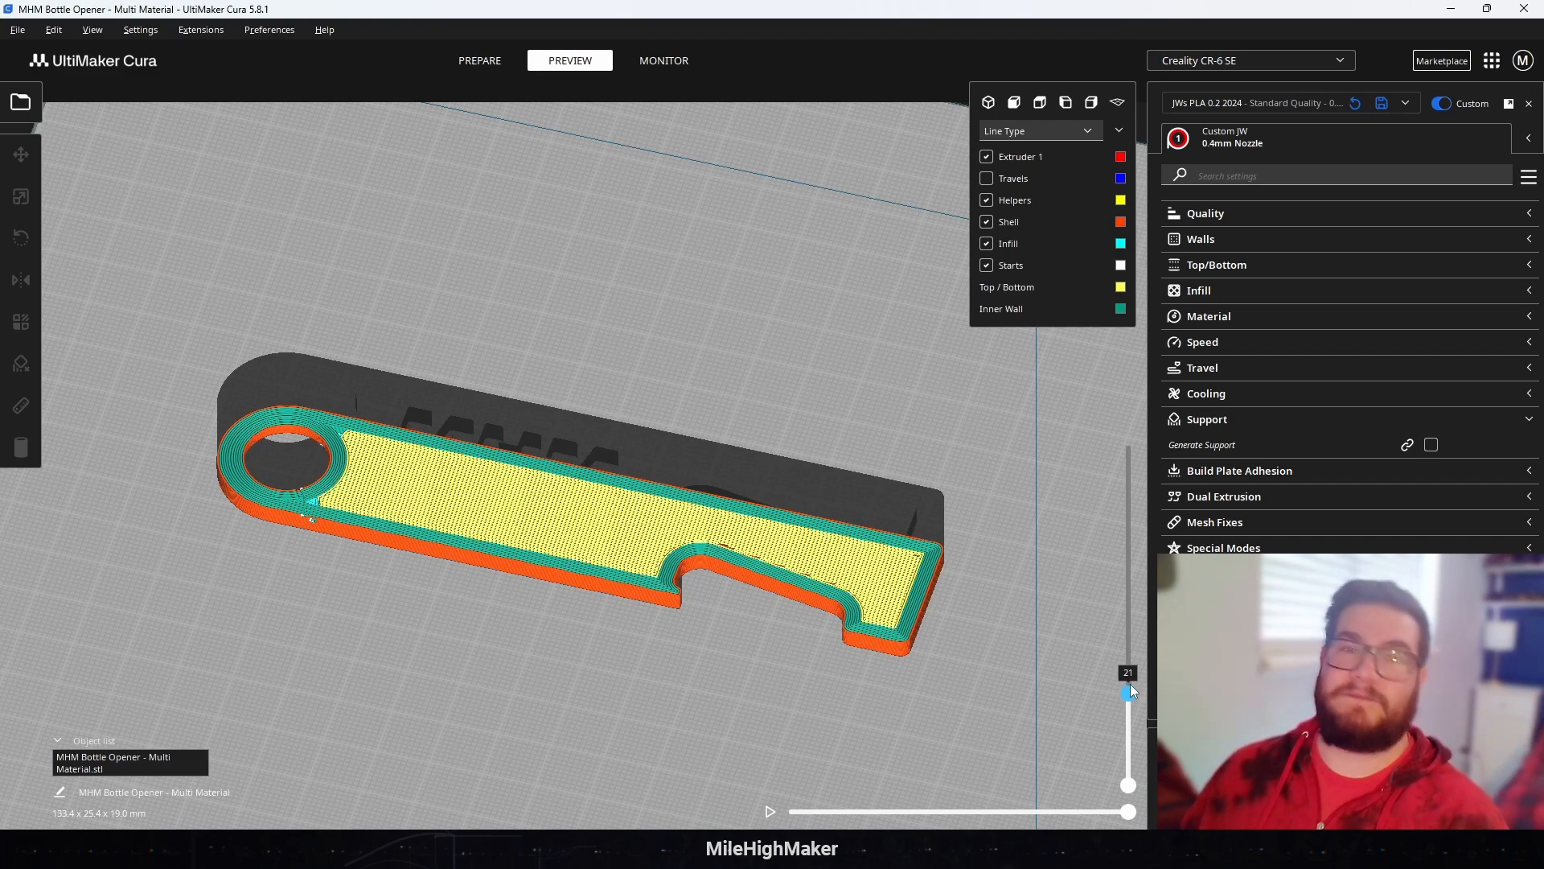
pyautogui.moveTo(1131, 683); pyautogui.dragTo(1131, 685)
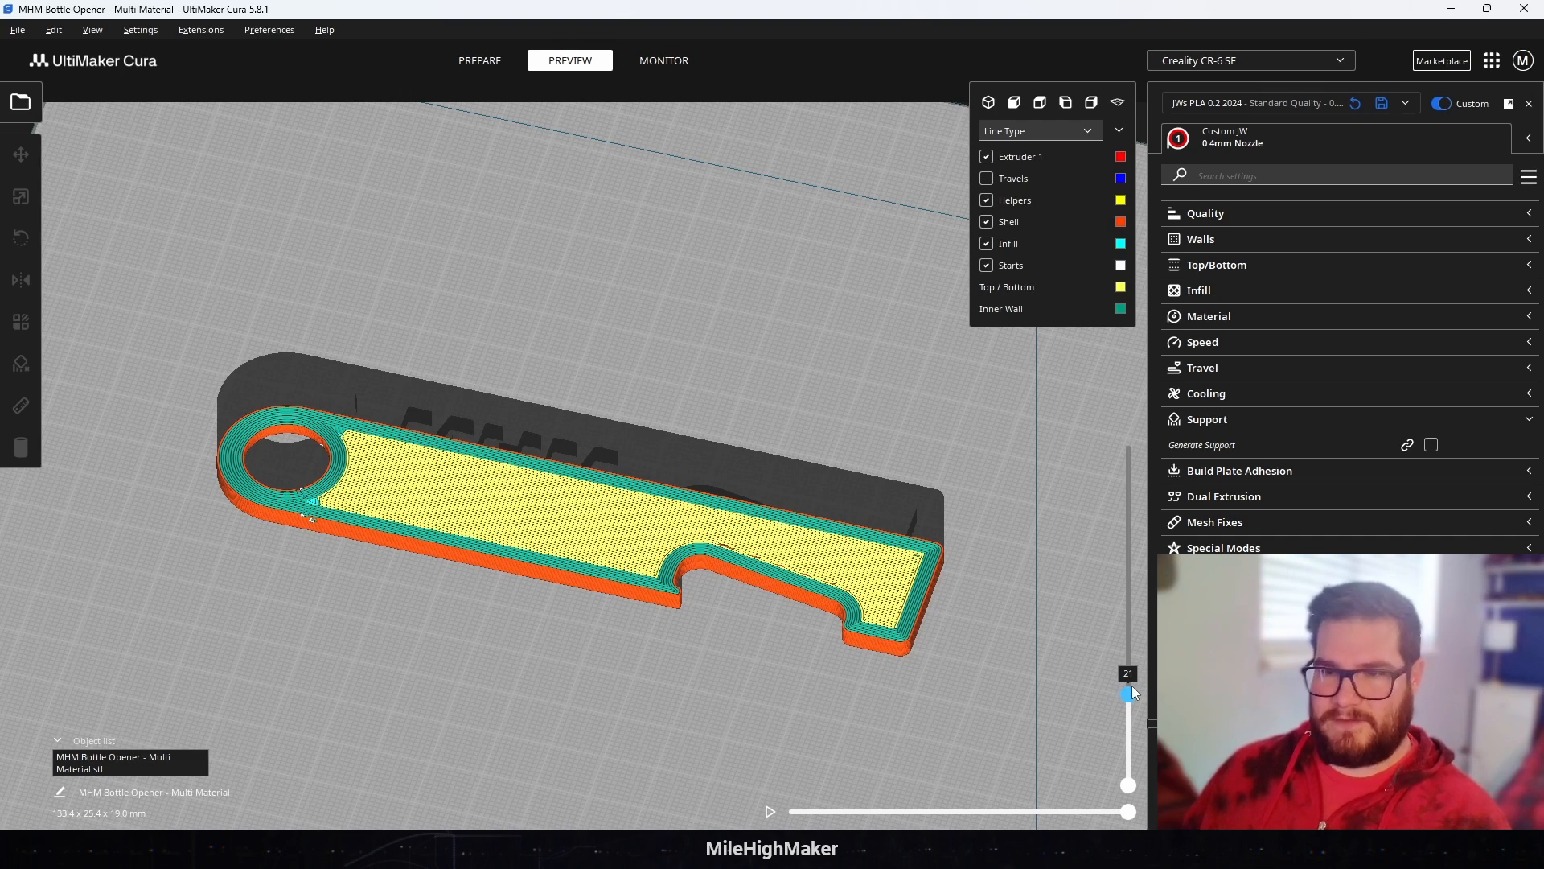
pyautogui.moveTo(1132, 685); pyautogui.dragTo(1132, 688)
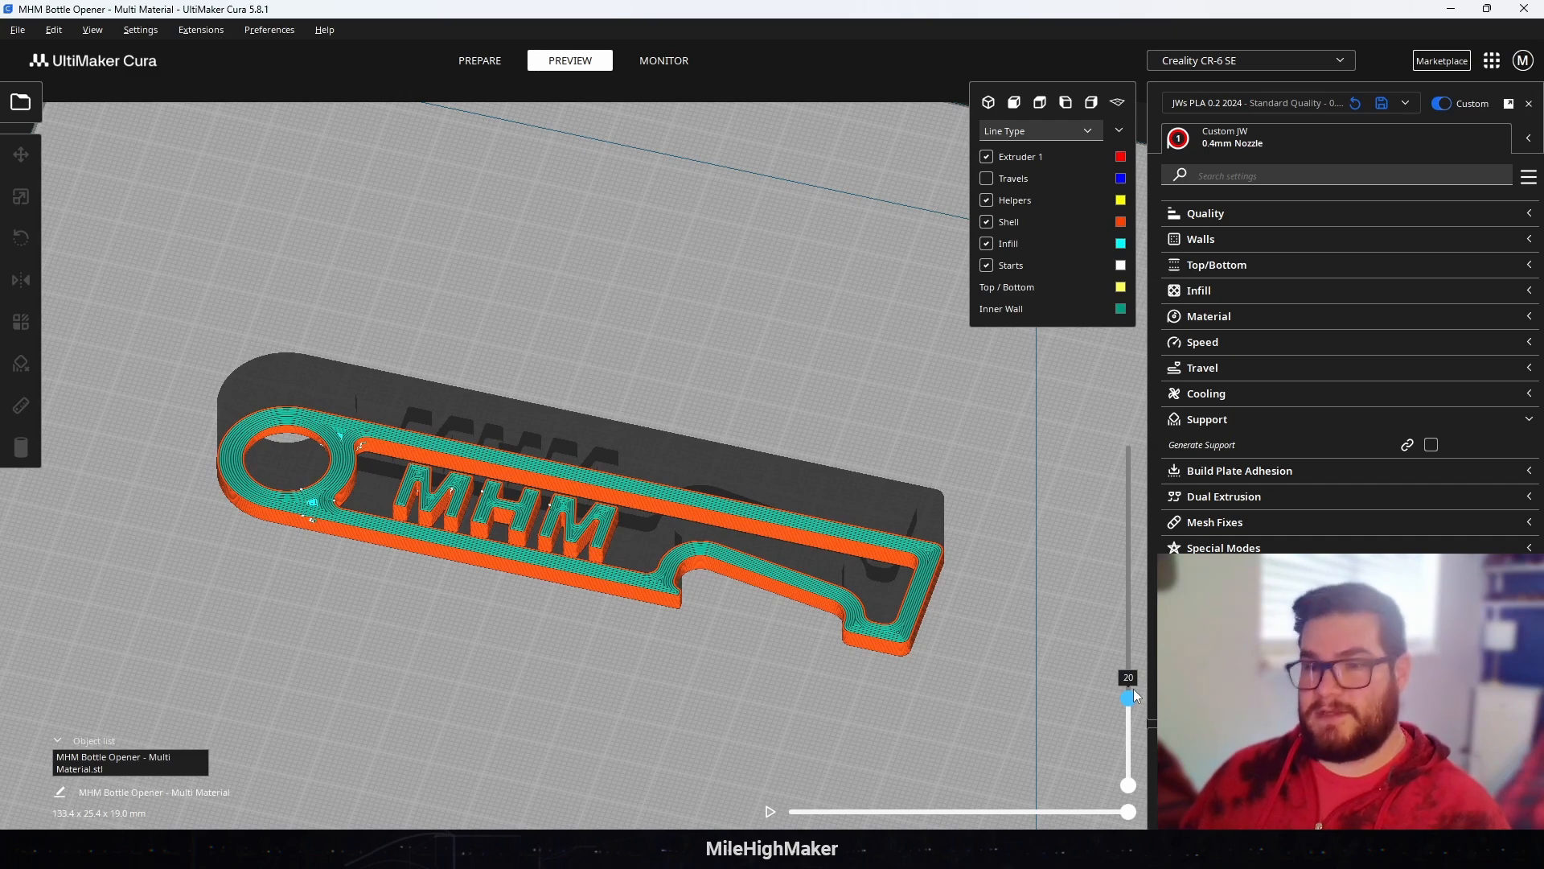
pyautogui.moveTo(1132, 689); pyautogui.dragTo(1130, 360)
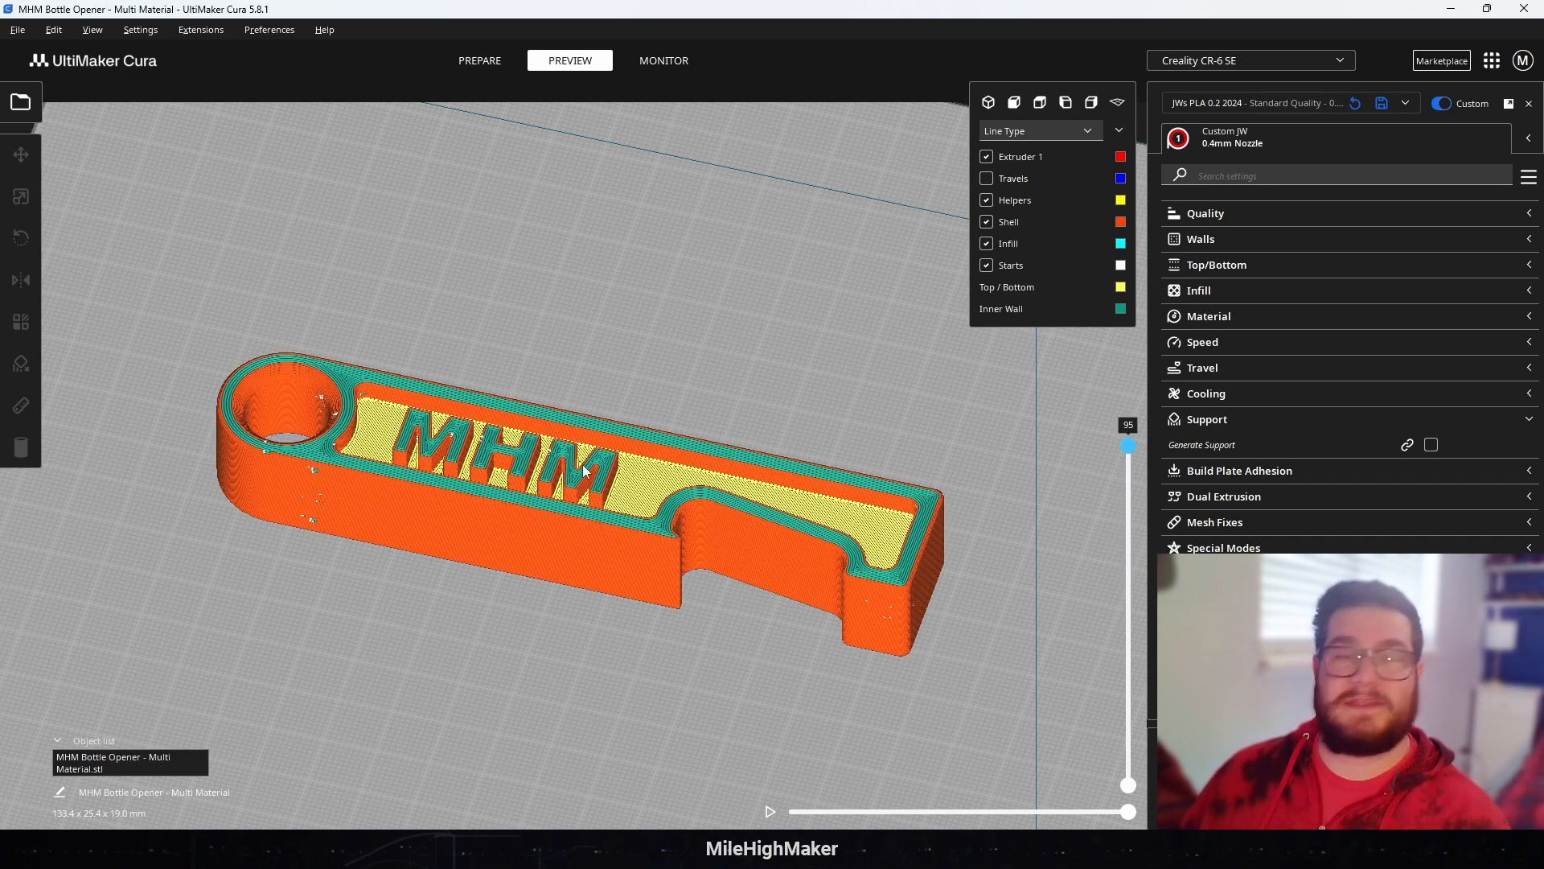